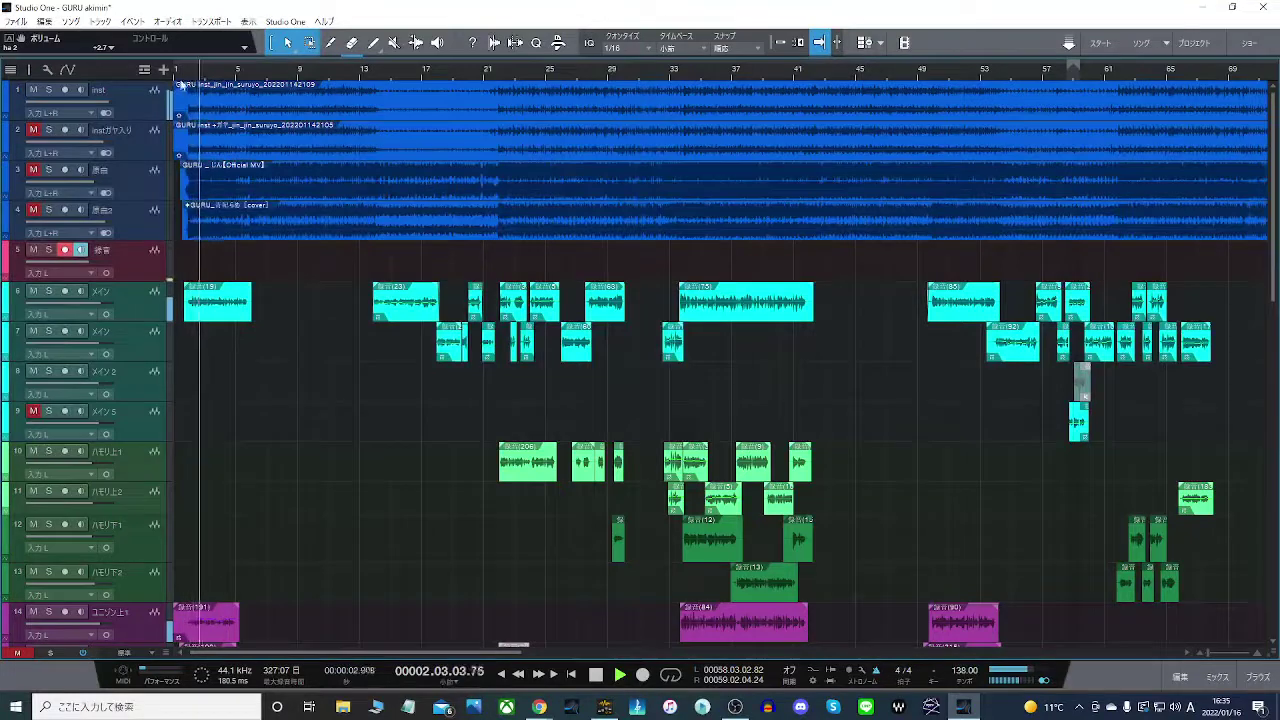
- Loop playback over the first clip on track 6 (メイン) and review its notes in a full-width Melodyne editor
{"action": "left_click_drag", "start_coordinate": [185, 76], "coordinate": [335, 108]}
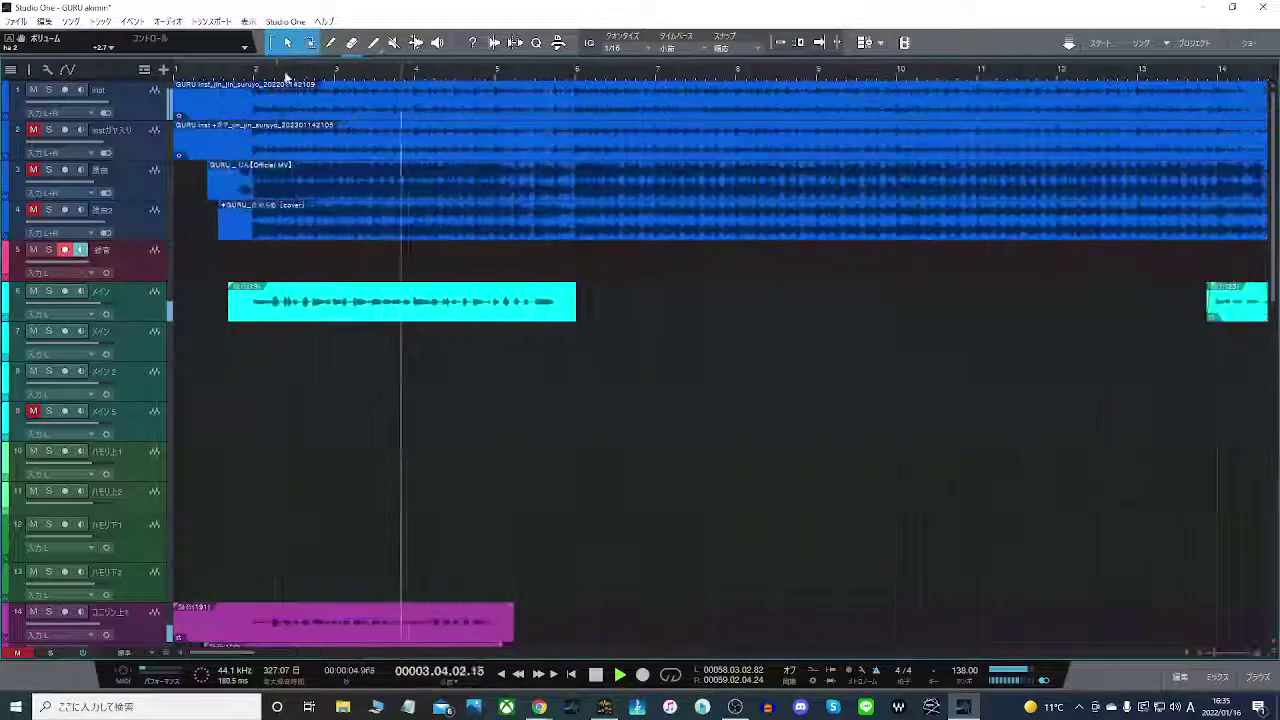
{"action": "left_click_drag", "start_coordinate": [225, 68], "coordinate": [591, 66]}
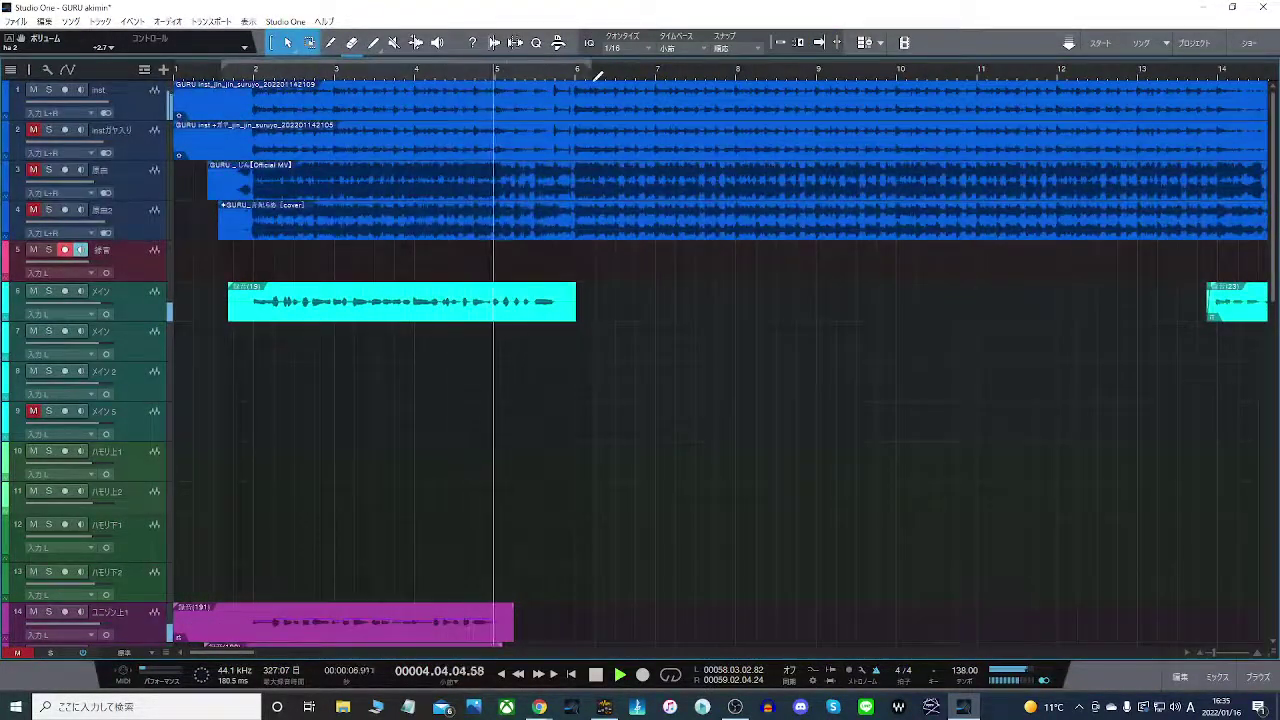
{"action": "right_click", "coordinate": [363, 306]}
{"action": "left_click", "coordinate": [415, 487]}
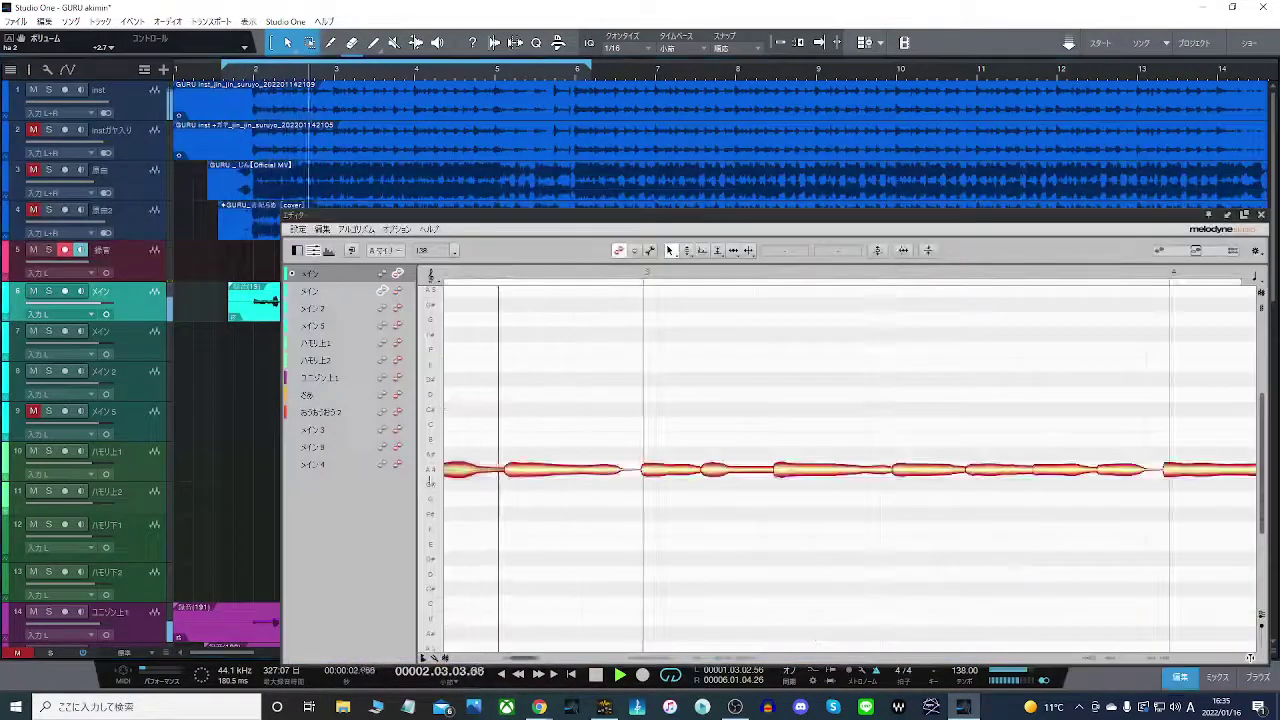
{"action": "scroll", "coordinate": [614, 325], "scroll_direction": "down", "scroll_amount": 5}
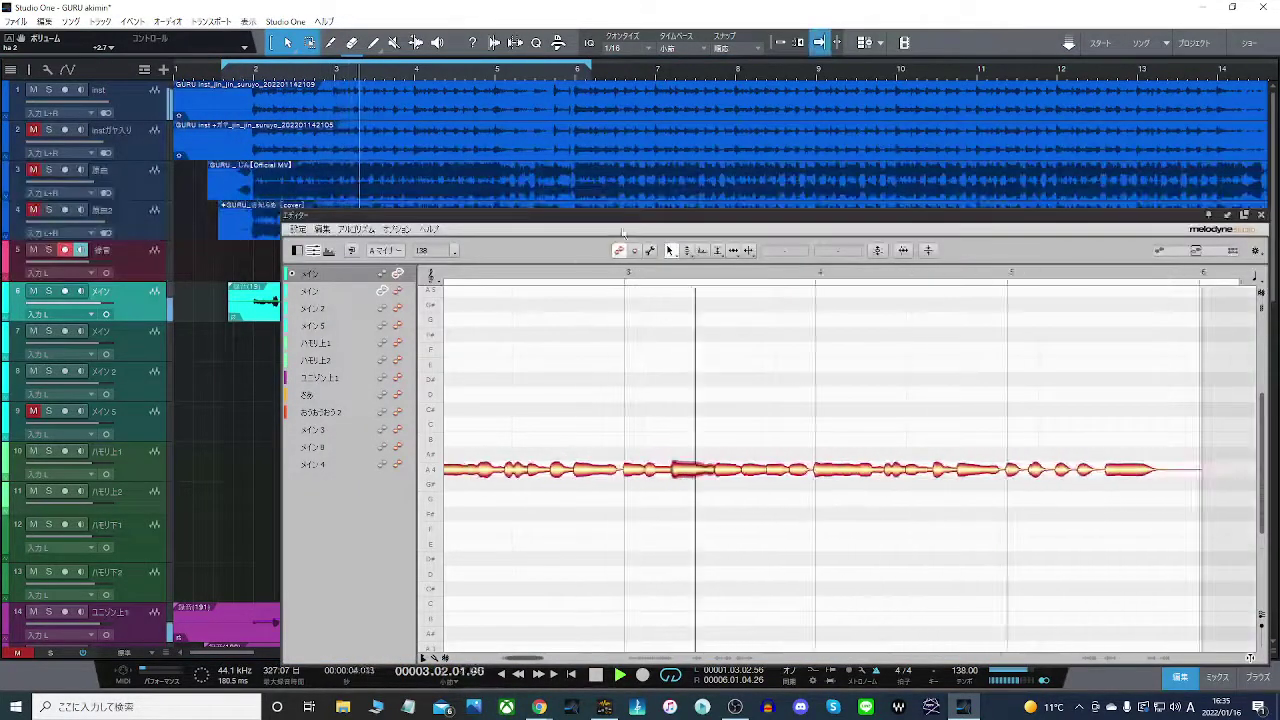
{"action": "left_click_drag", "start_coordinate": [281, 397], "coordinate": [2, 391]}
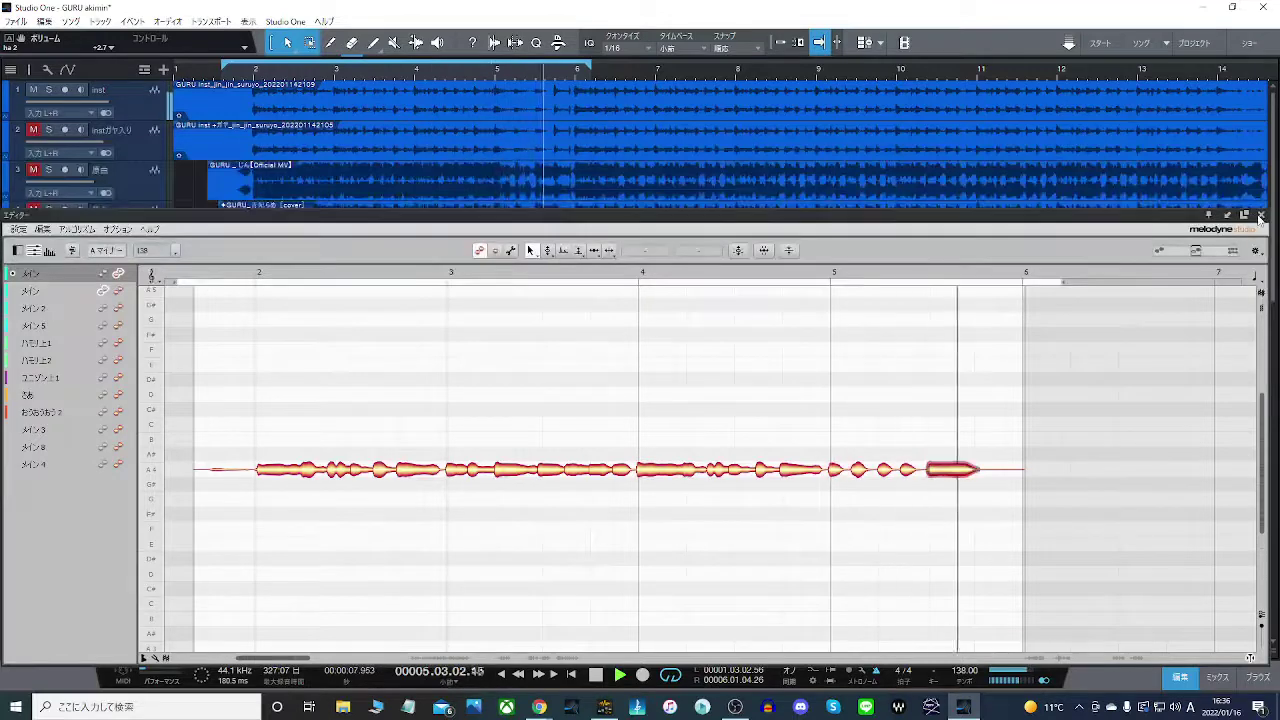
{"action": "key", "text": "F2"}
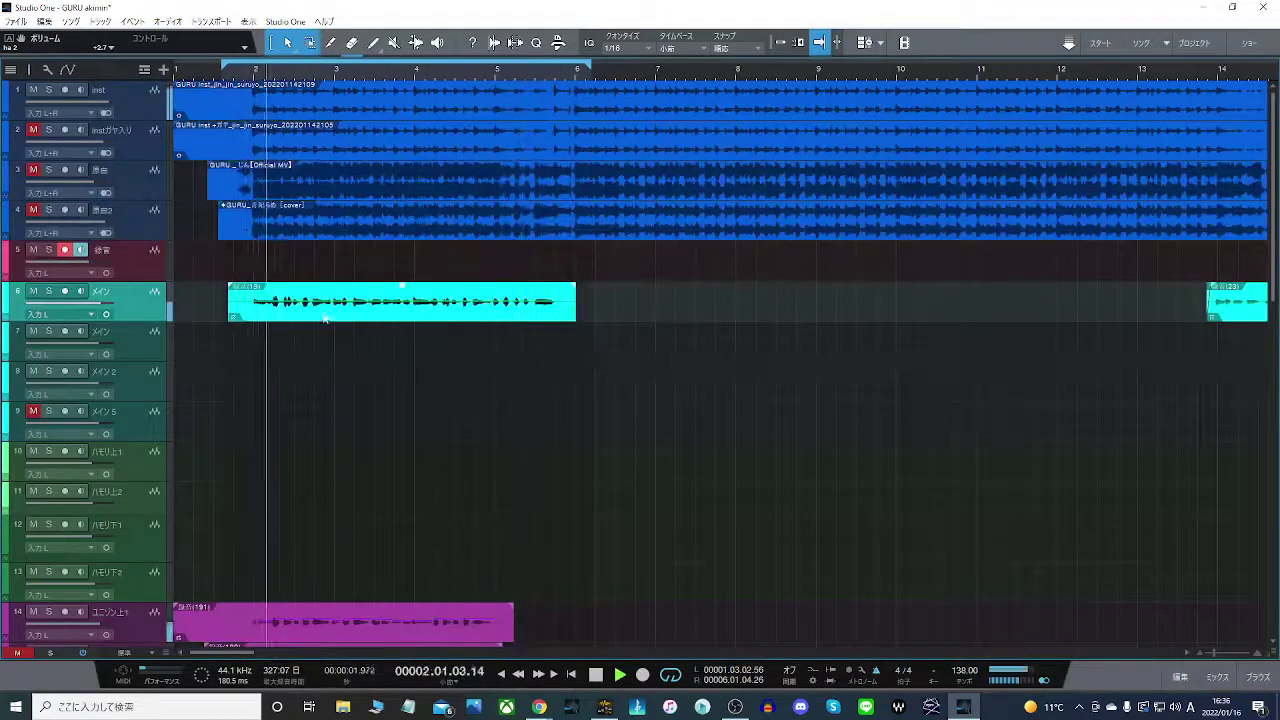
- Reopen the clip in Melodyne and raise the level of its first notes at bar 2 by 3.36 dB
{"action": "right_click", "coordinate": [286, 312]}
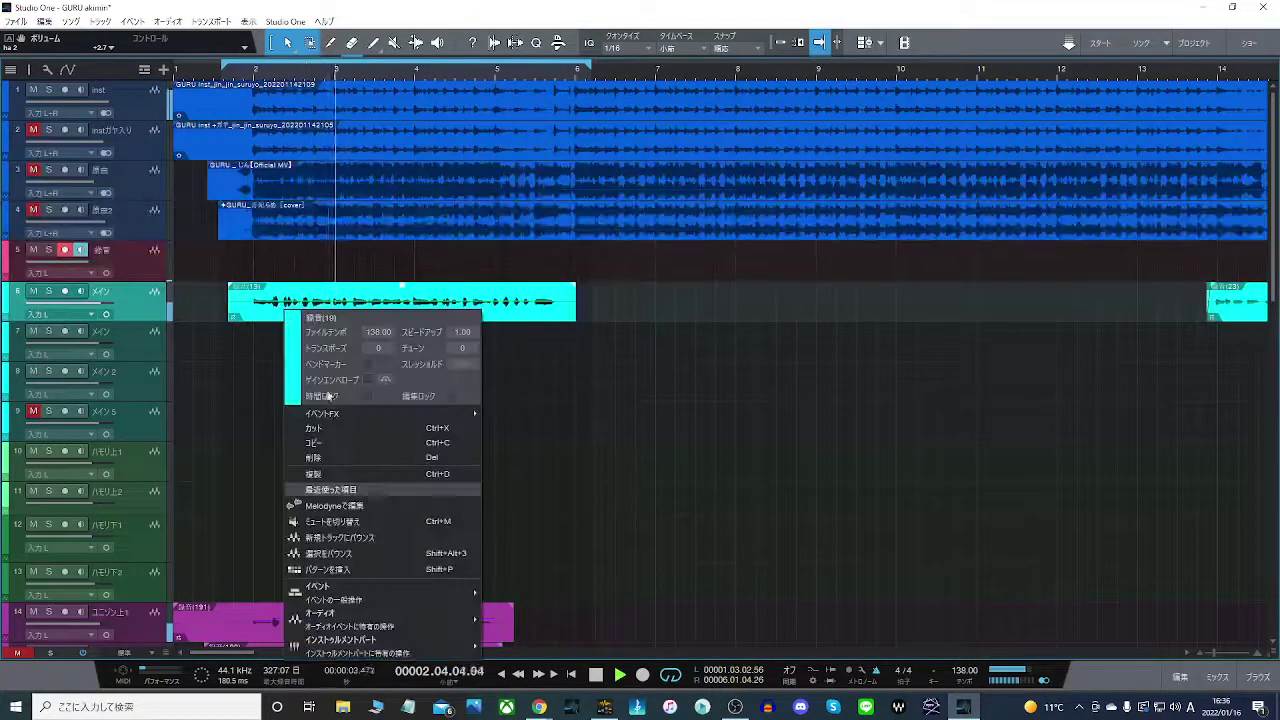
{"action": "left_click", "coordinate": [320, 505]}
{"action": "right_click", "coordinate": [278, 476]}
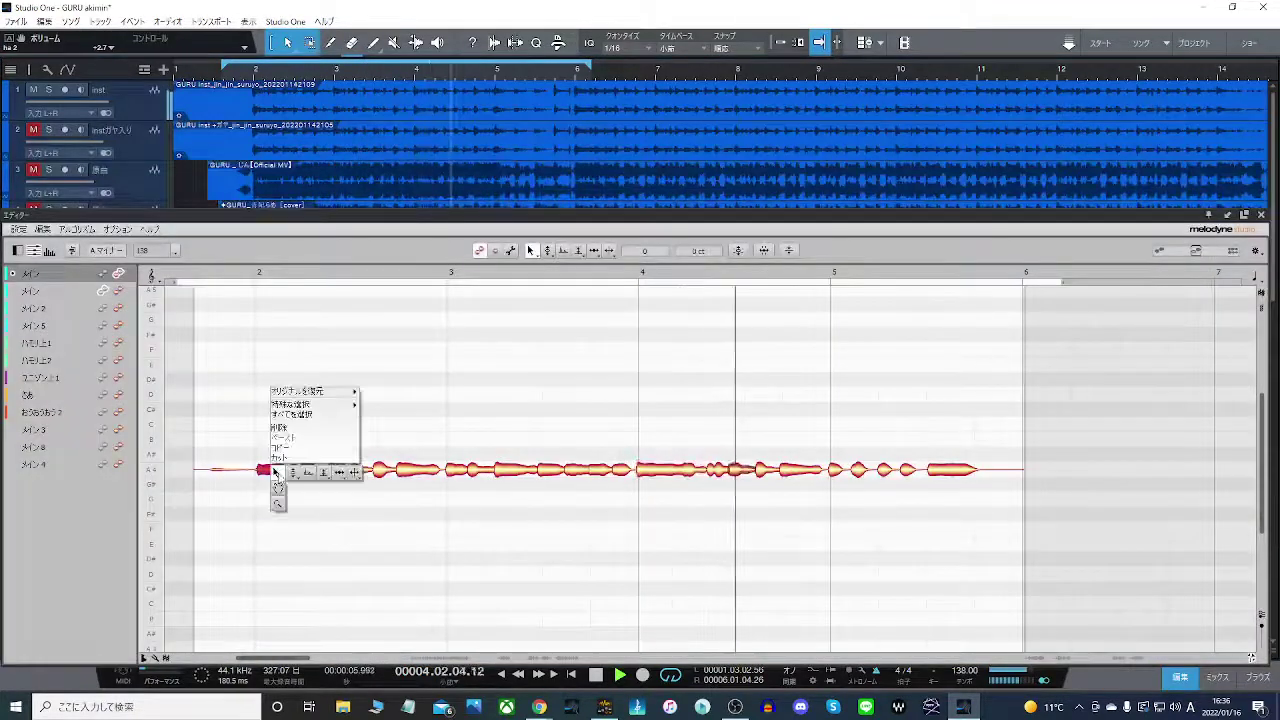
{"action": "left_click", "coordinate": [323, 473]}
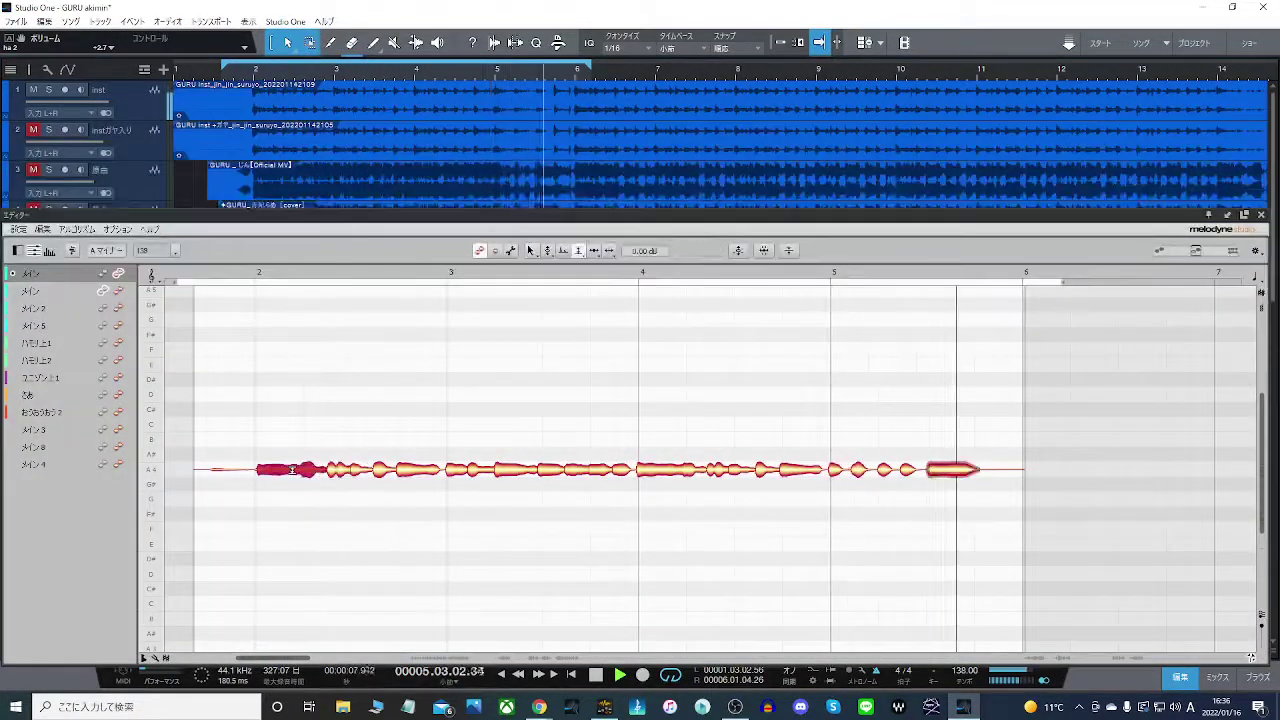
{"action": "left_click_drag", "start_coordinate": [300, 472], "coordinate": [297, 452]}
{"action": "double_click", "coordinate": [255, 275]}
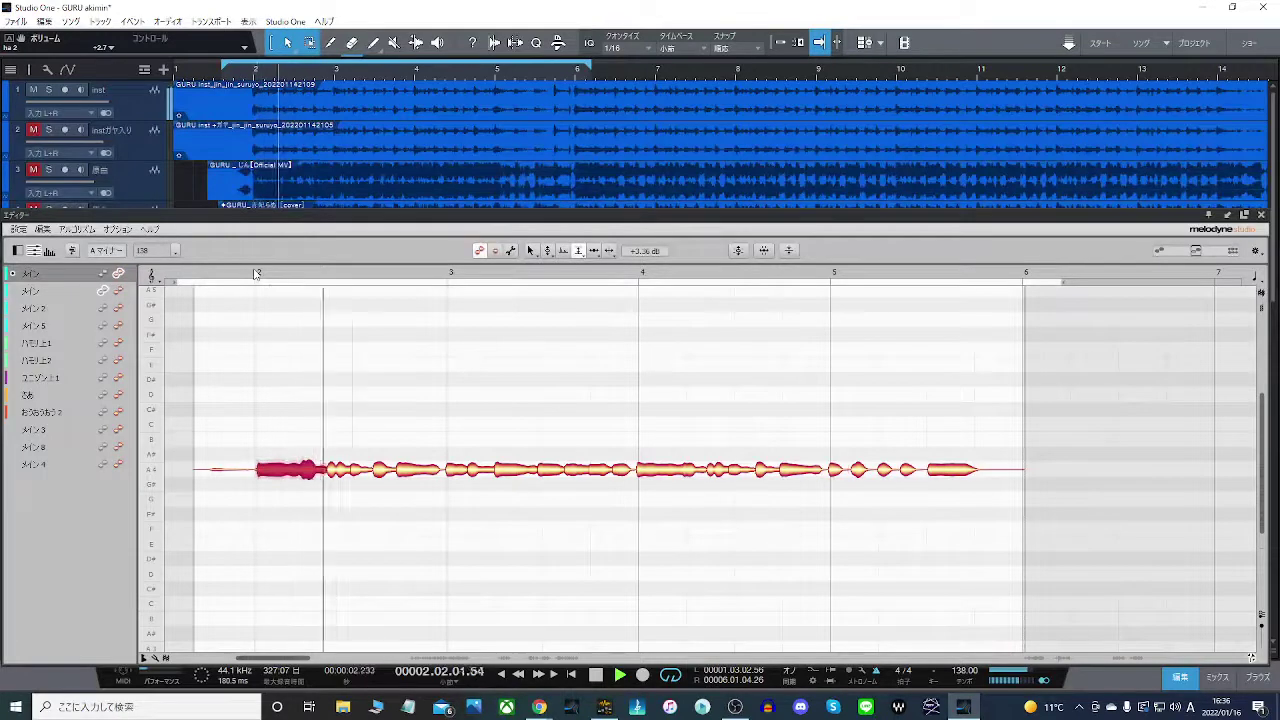
- Lower the pitch of the same bar 2 notes to -1 semitone +29 ct, play them back and close the editor
{"action": "right_click", "coordinate": [284, 469]}
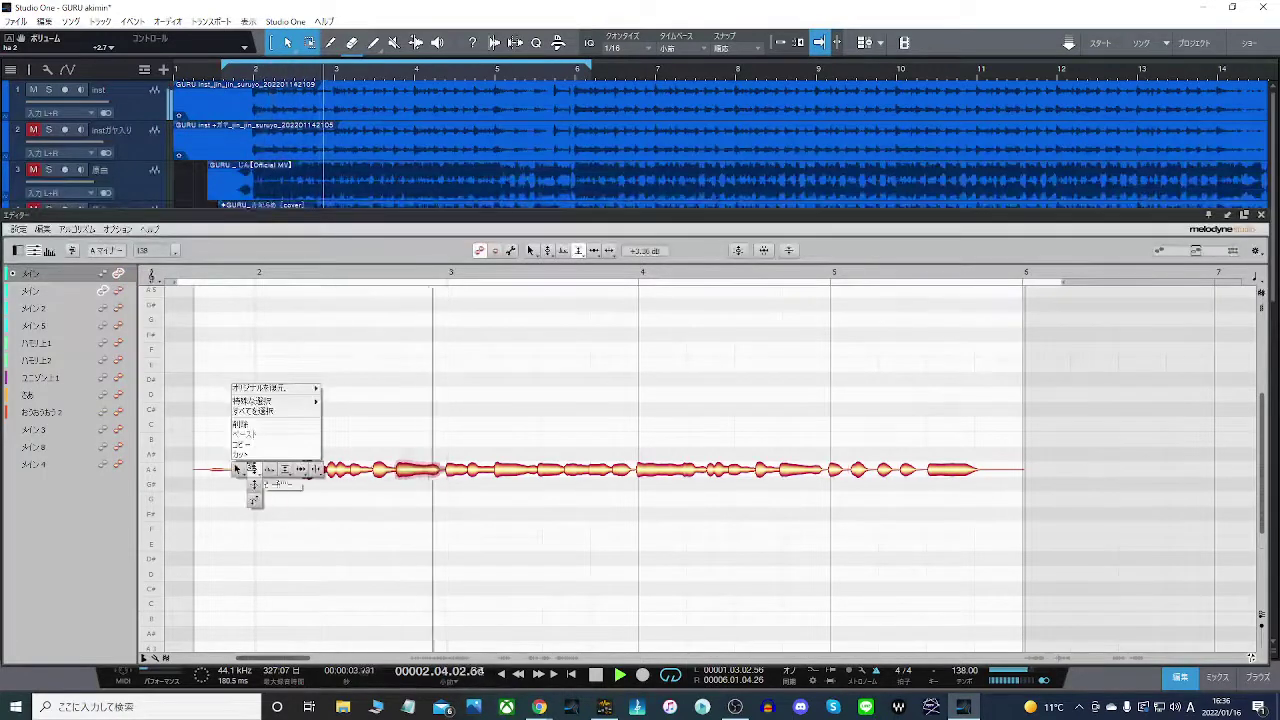
{"action": "left_click", "coordinate": [238, 469]}
{"action": "left_click_drag", "start_coordinate": [275, 469], "coordinate": [275, 476]}
{"action": "left_click", "coordinate": [241, 278]}
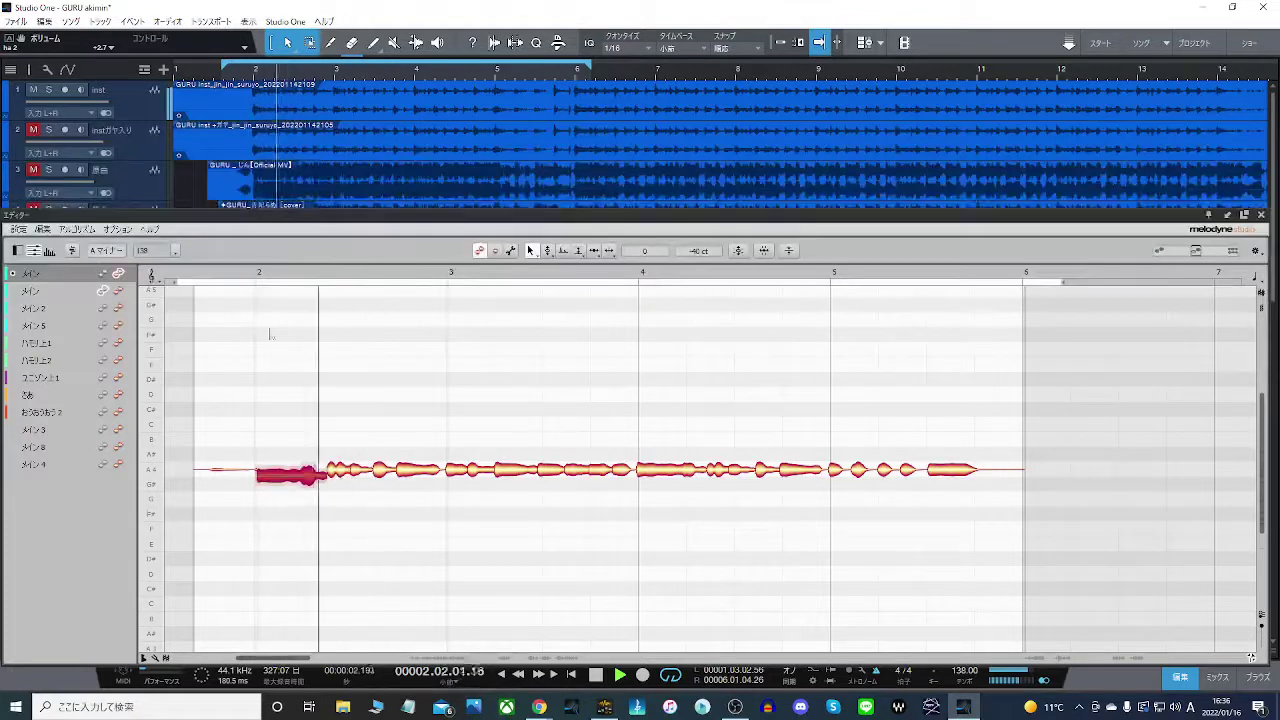
{"action": "left_click_drag", "start_coordinate": [296, 483], "coordinate": [296, 490]}
{"action": "left_click", "coordinate": [245, 275]}
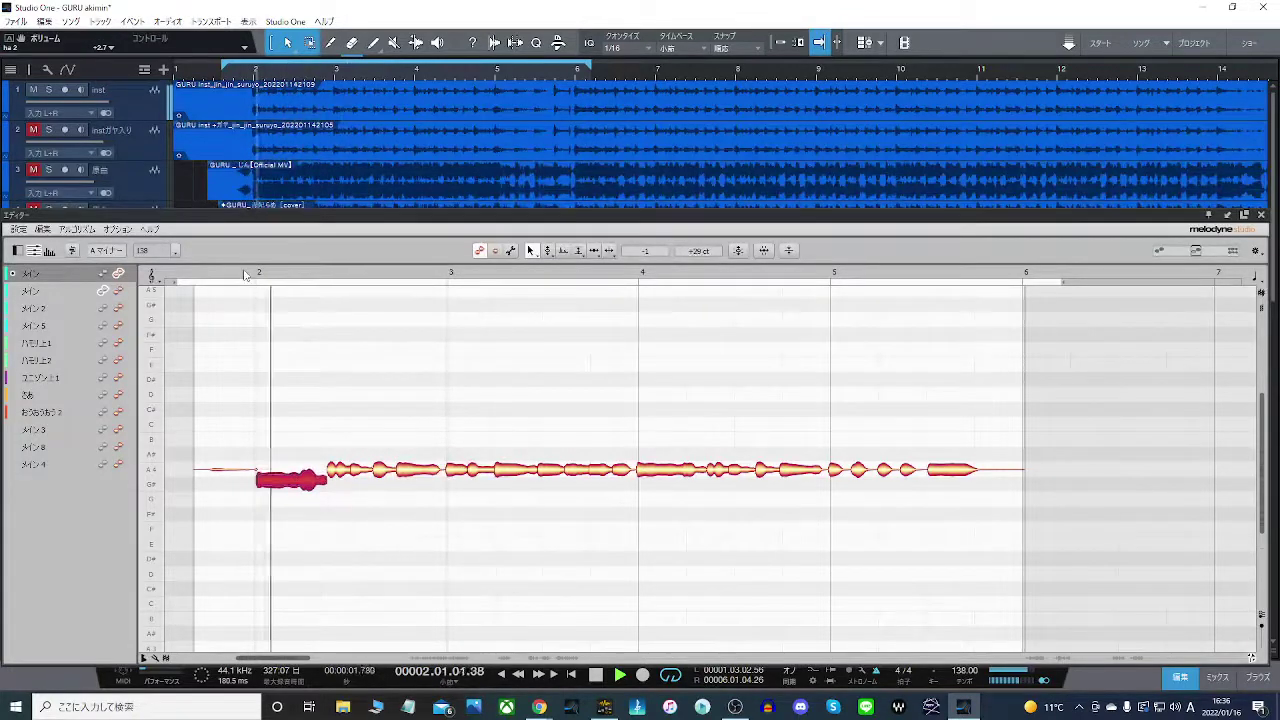
{"action": "key", "text": "F2"}
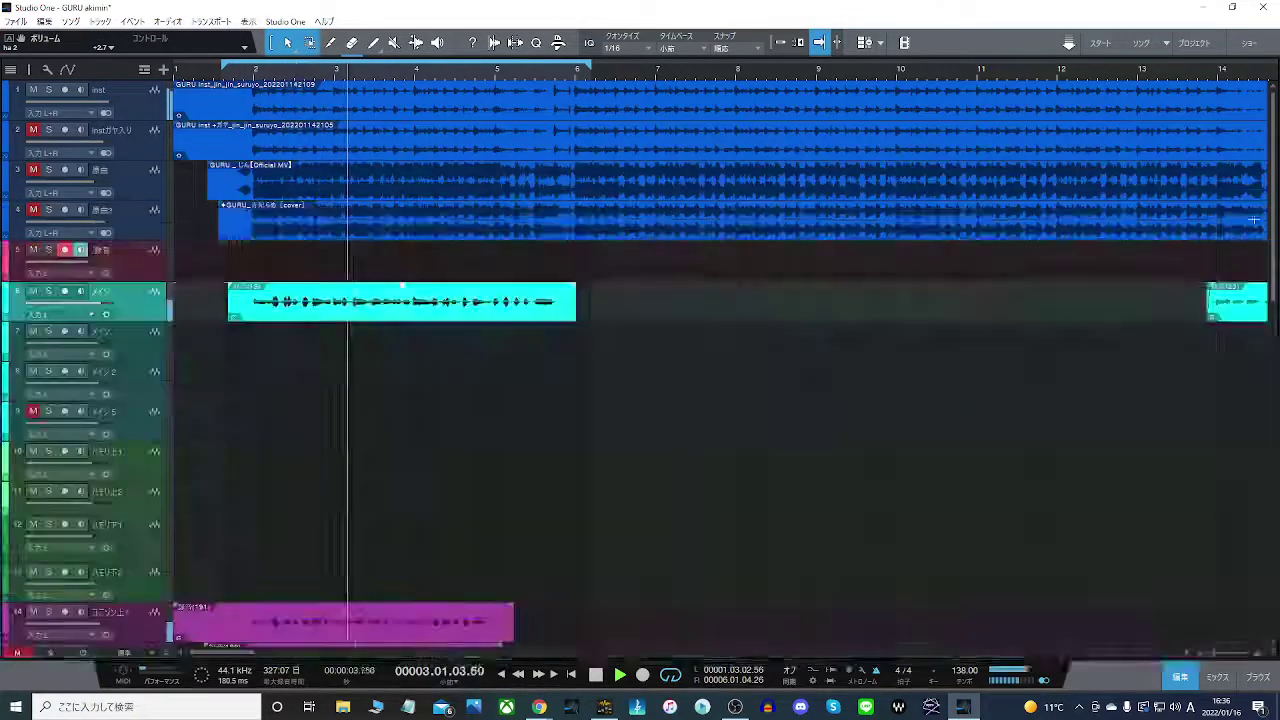
- Turn off loop playback, show more of the song in the arrangement and play from about bar 14
{"action": "scroll", "coordinate": [474, 534], "scroll_direction": "down", "scroll_amount": 3}
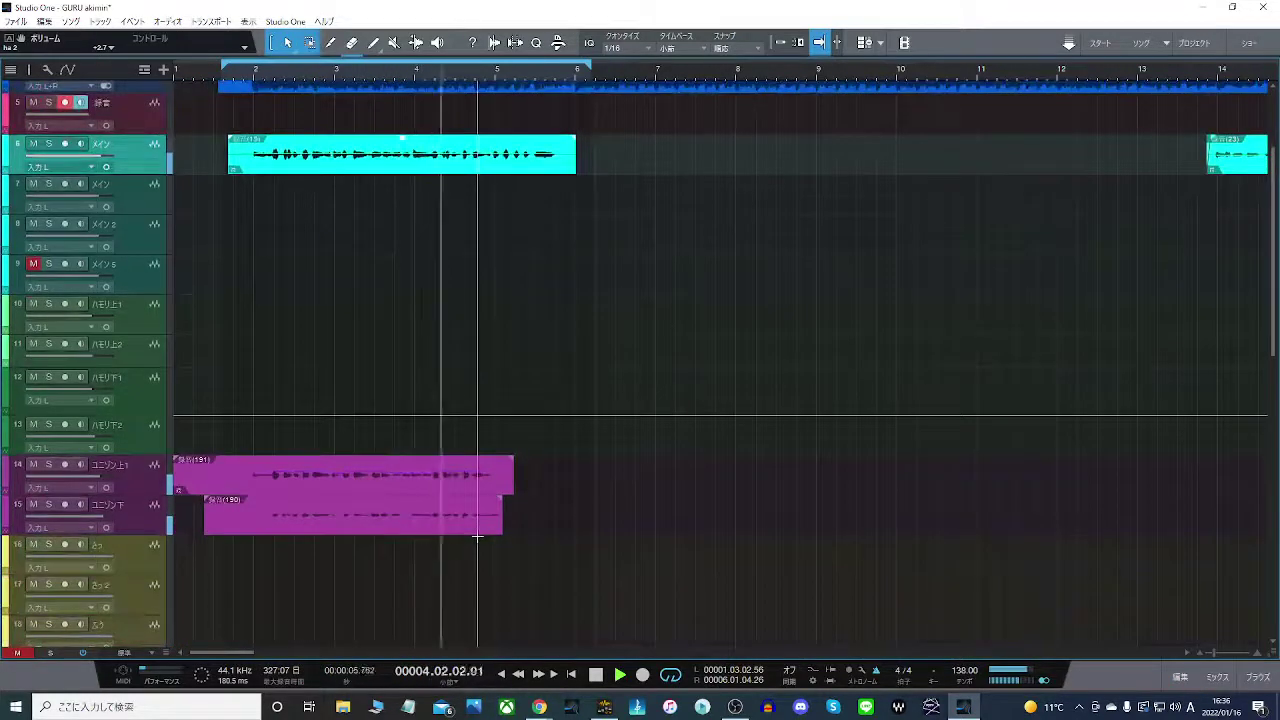
{"action": "scroll", "coordinate": [574, 486], "scroll_direction": "up", "scroll_amount": 3}
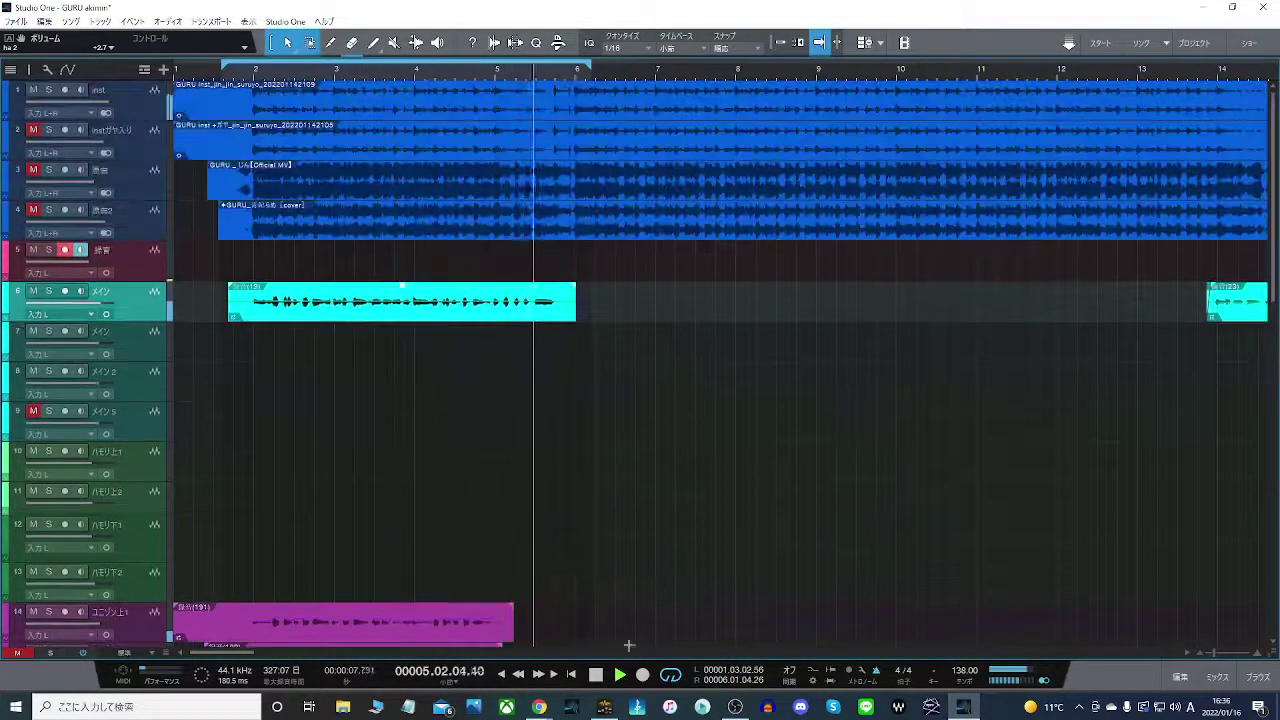
{"action": "left_click", "coordinate": [671, 673]}
{"action": "left_click_drag", "start_coordinate": [645, 76], "coordinate": [663, 49]}
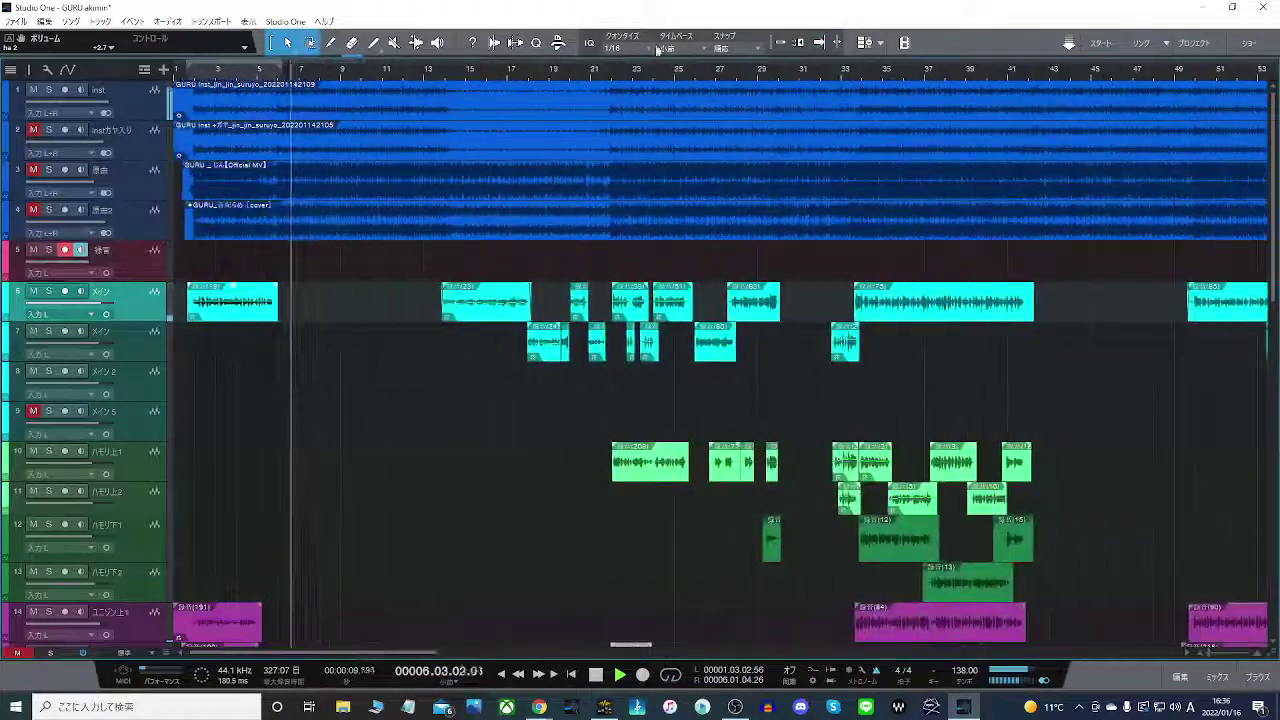
{"action": "left_click", "coordinate": [441, 75]}
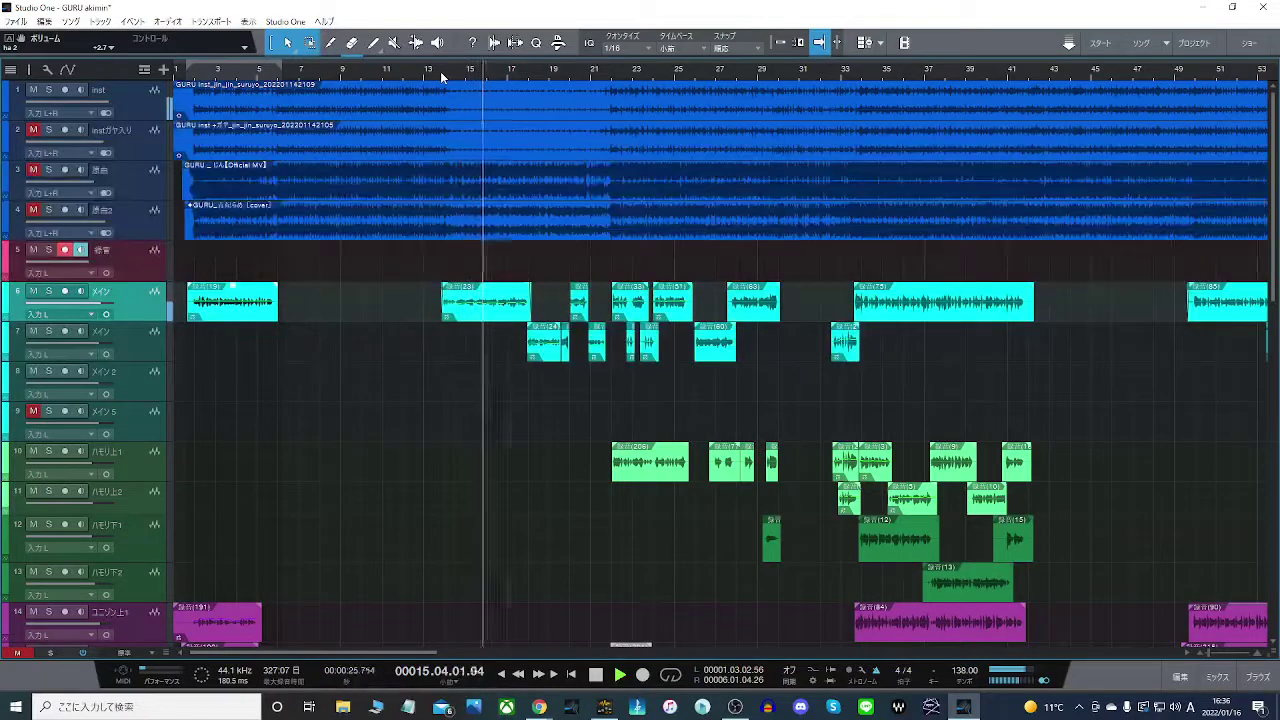
- Open the second clip on track 6 in Melodyne and play it from its start near bar 14
{"action": "right_click", "coordinate": [481, 311]}
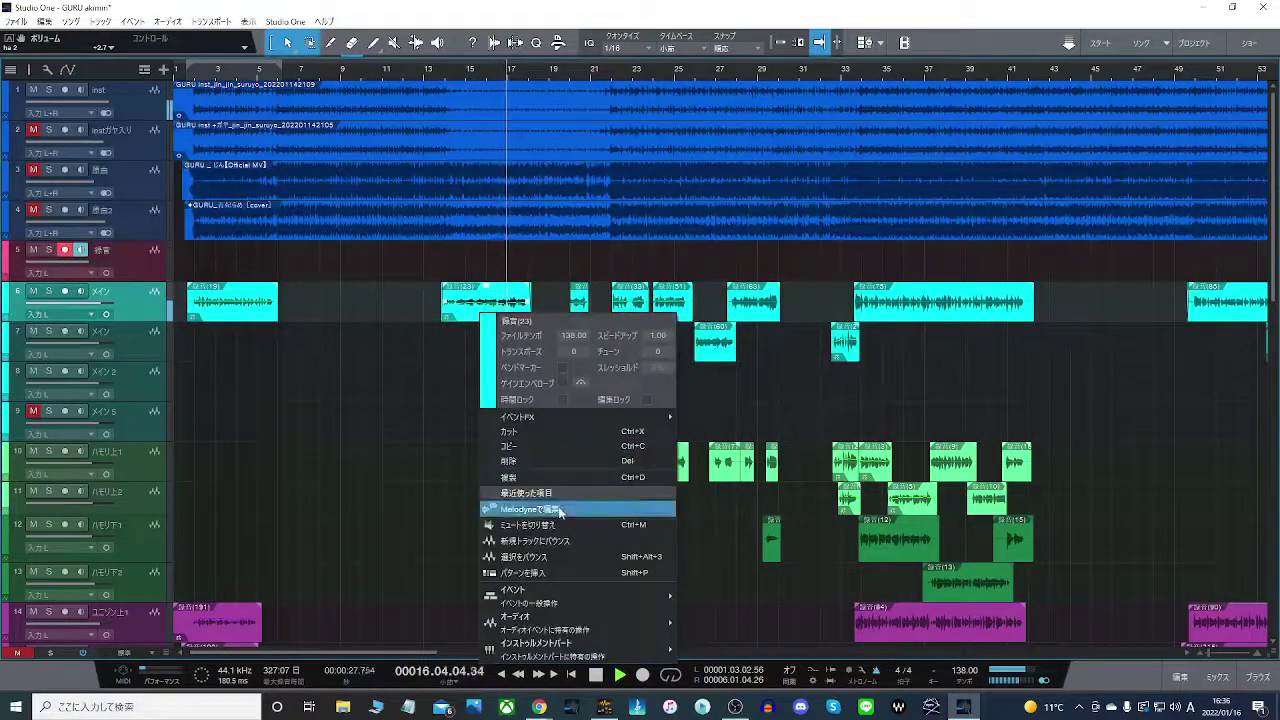
{"action": "left_click", "coordinate": [558, 509]}
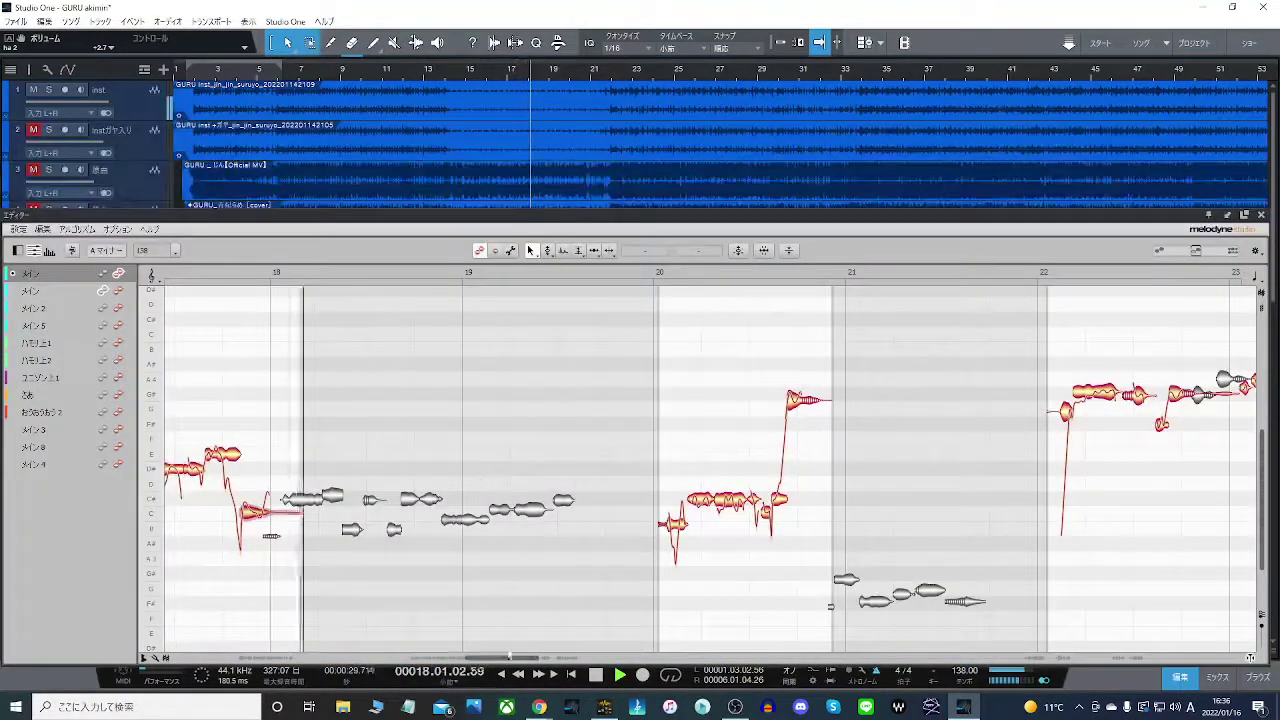
{"action": "left_click_drag", "start_coordinate": [510, 657], "coordinate": [437, 661]}
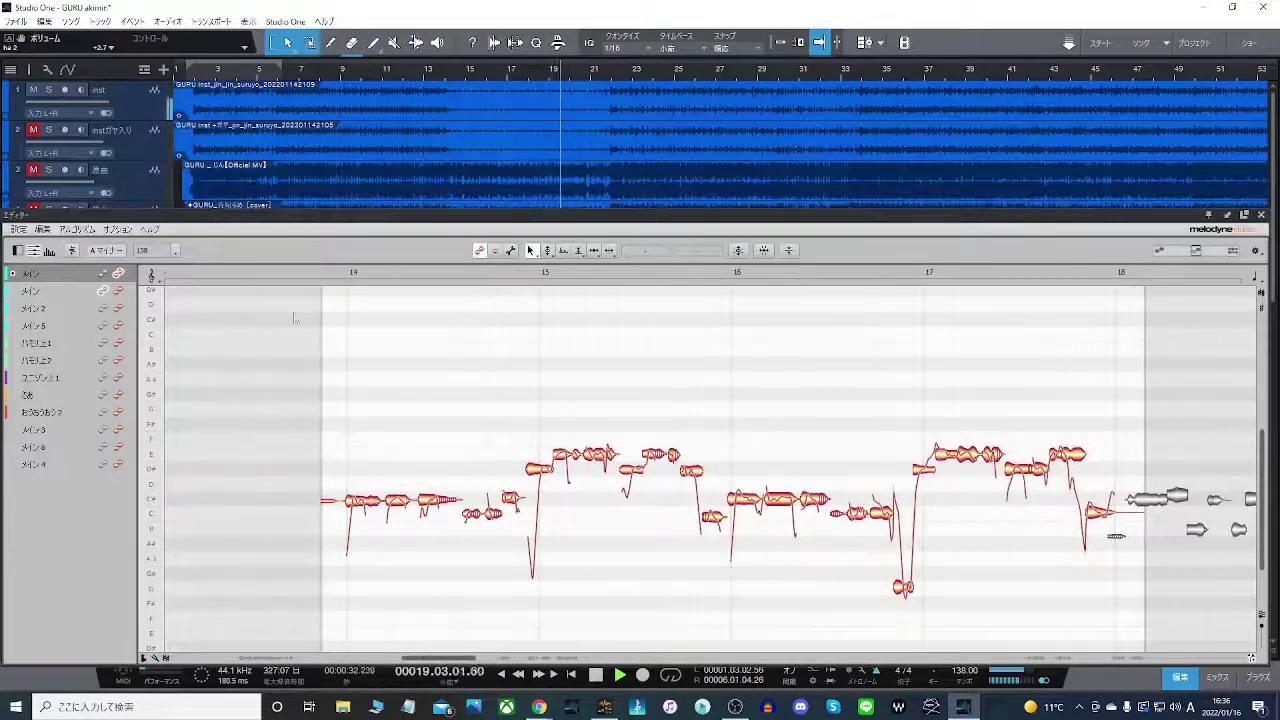
{"action": "left_click", "coordinate": [337, 270]}
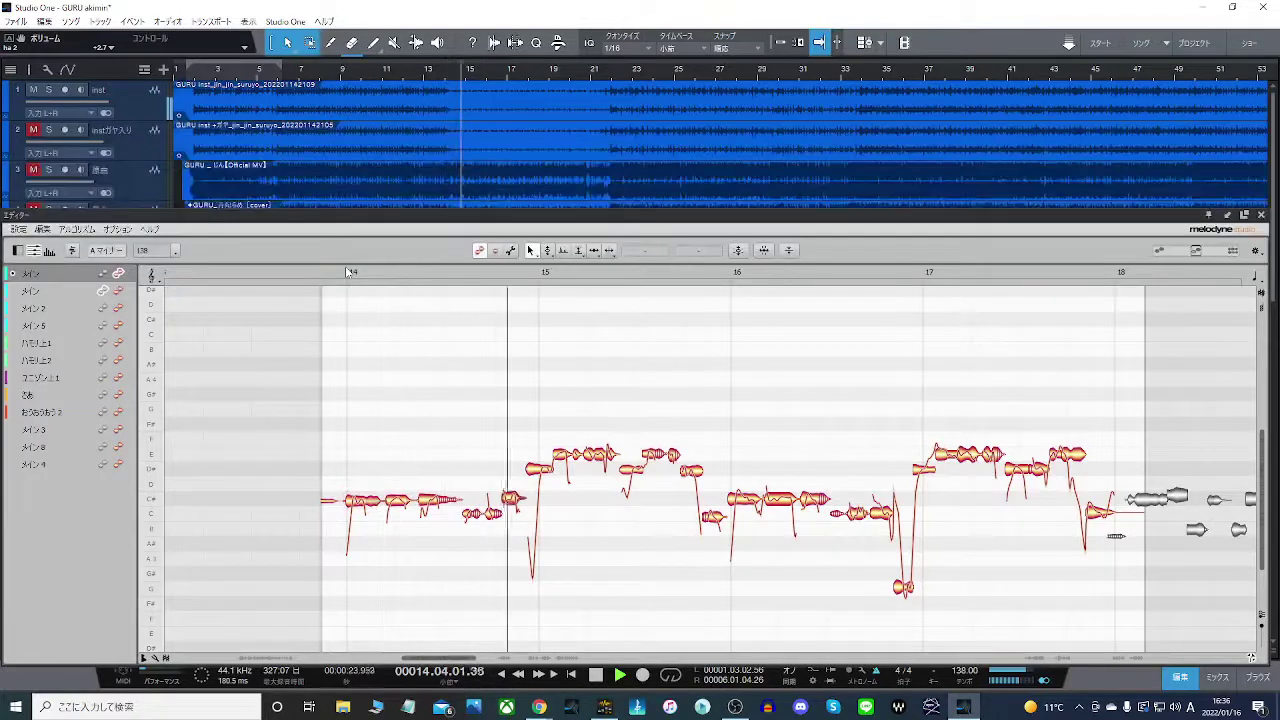
- Try shifting the three short notes before bar 15 slightly earlier and play the phrase to compare the timing
{"action": "left_click_drag", "start_coordinate": [463, 451], "coordinate": [515, 537]}
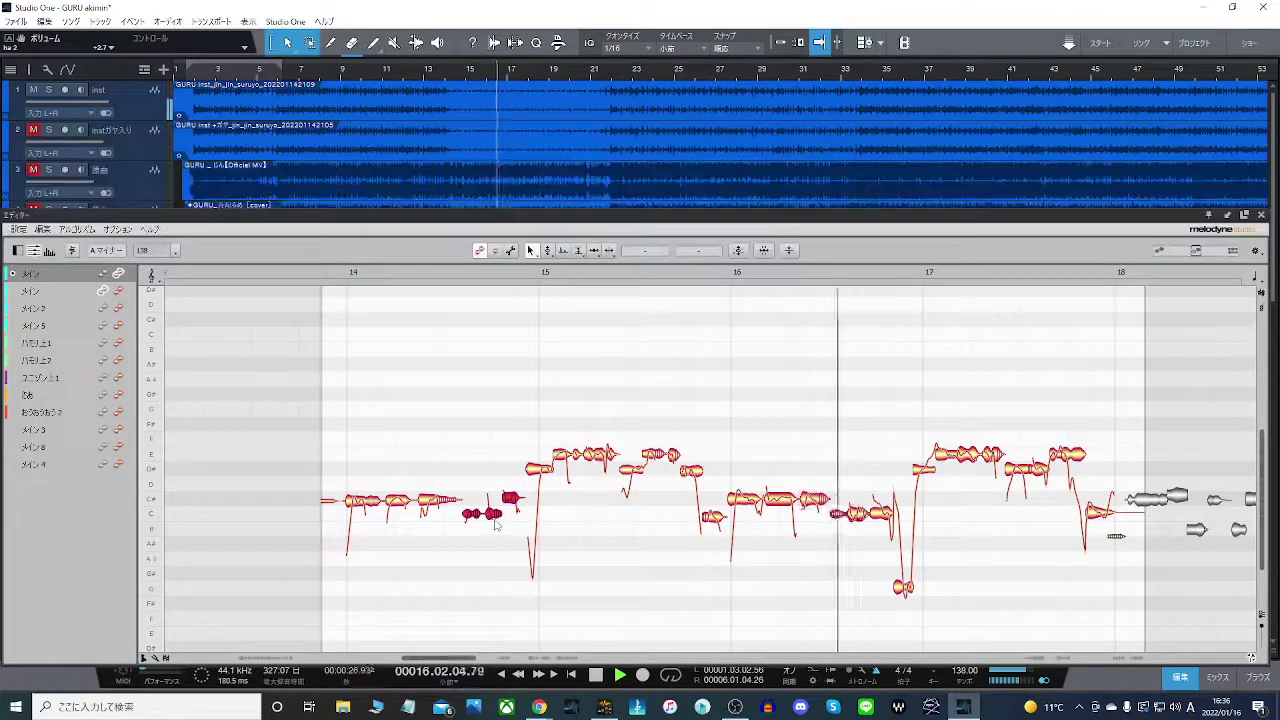
{"action": "left_click", "coordinate": [357, 274]}
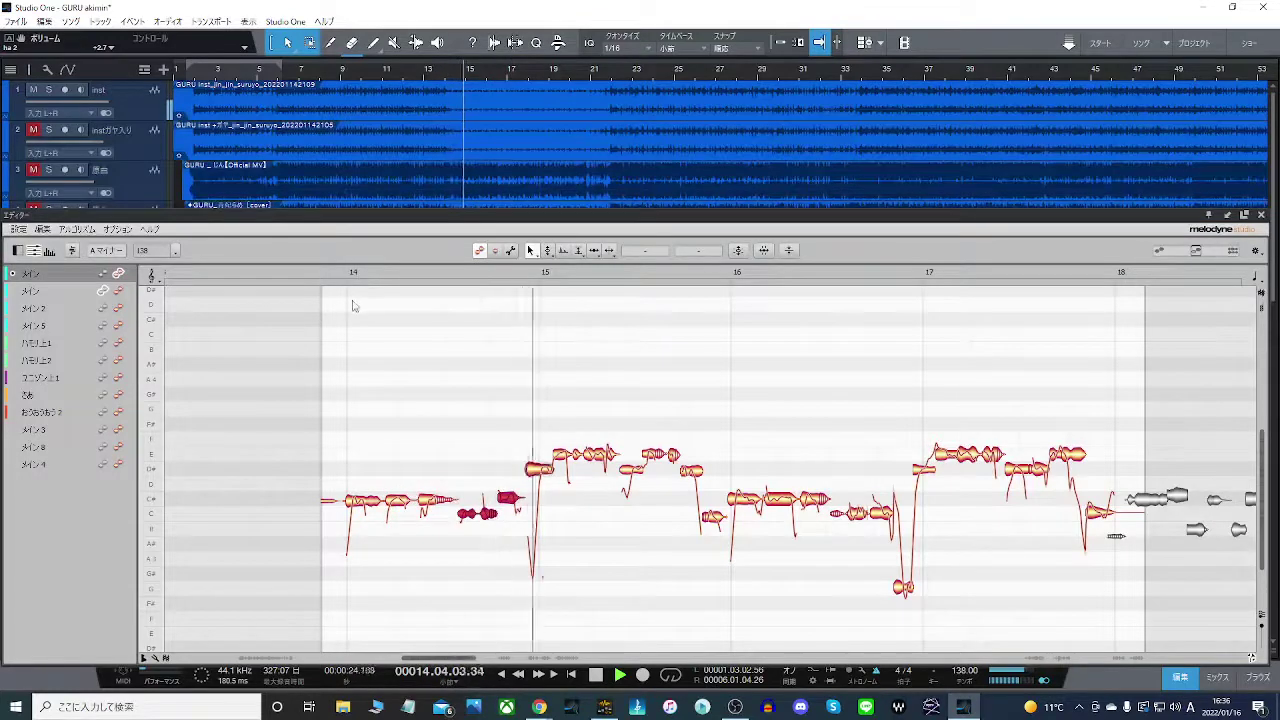
{"action": "left_click", "coordinate": [390, 278]}
{"action": "key", "text": "space"}
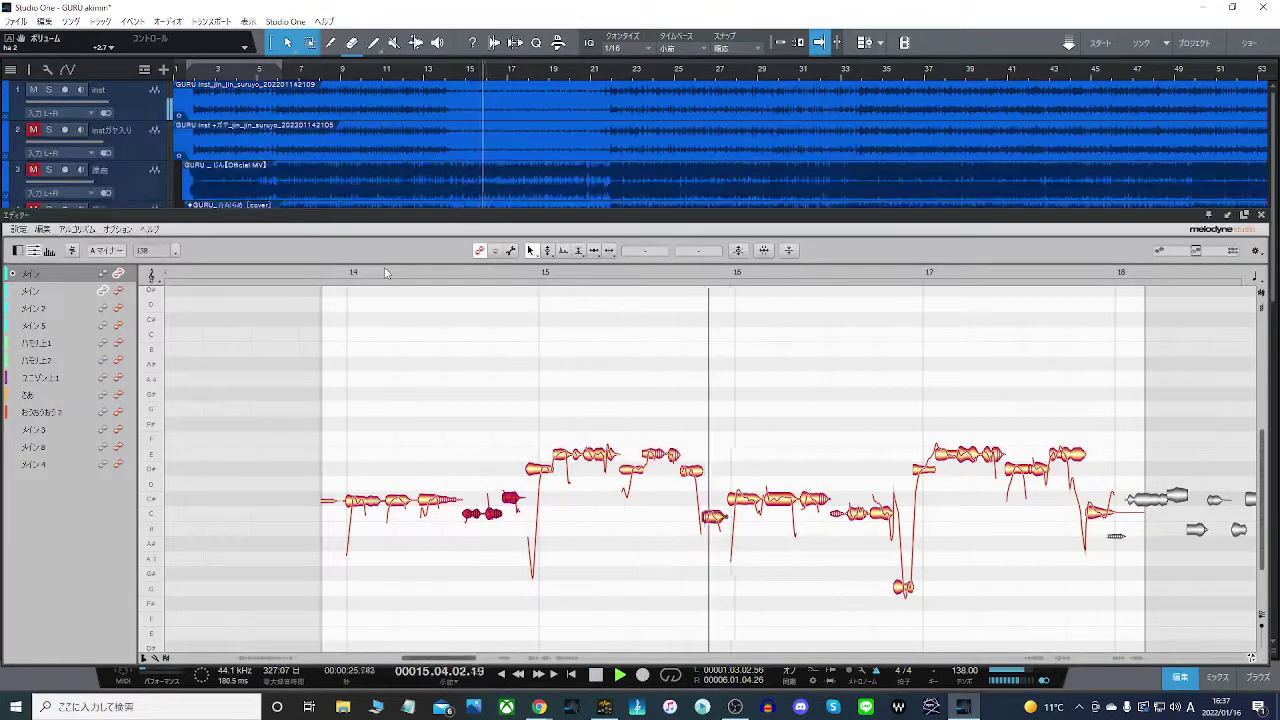
{"action": "left_click", "coordinate": [470, 277]}
{"action": "key", "text": "space"}
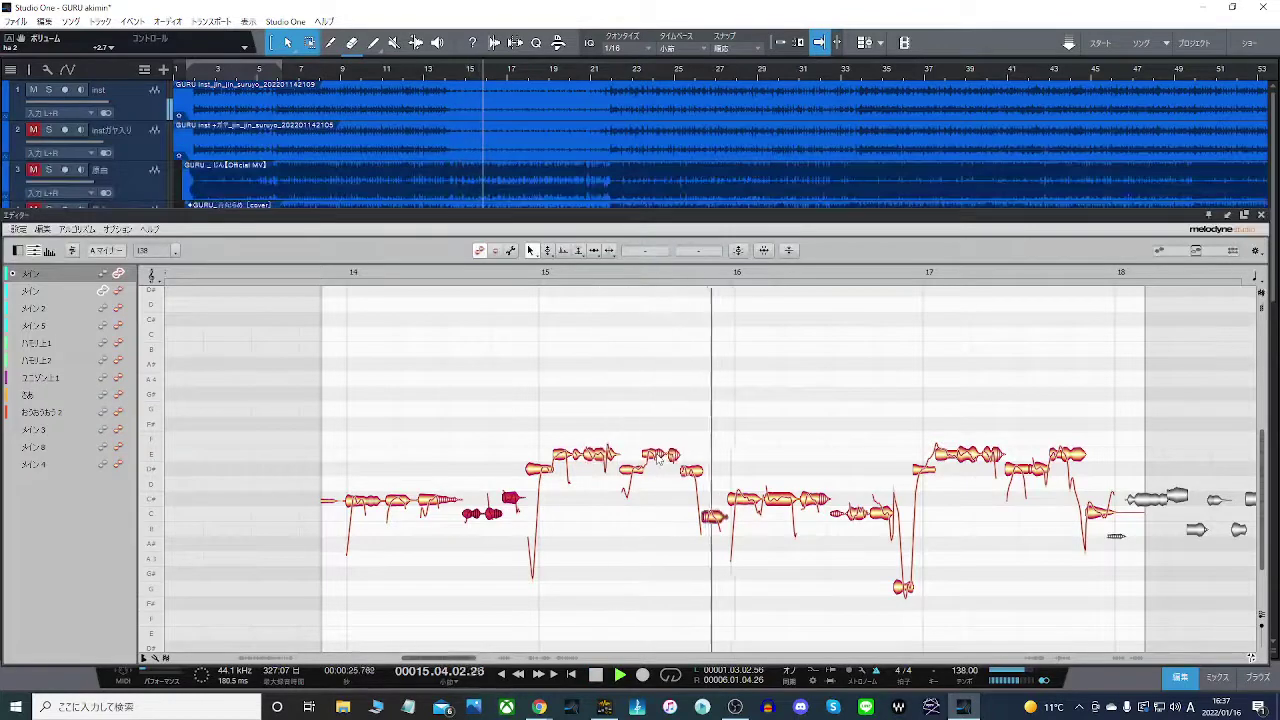
- Split the mid-bar 15 D#4 note and the E4 note after it, lower their first pieces and play back the phrase
{"action": "left_click", "coordinate": [630, 430]}
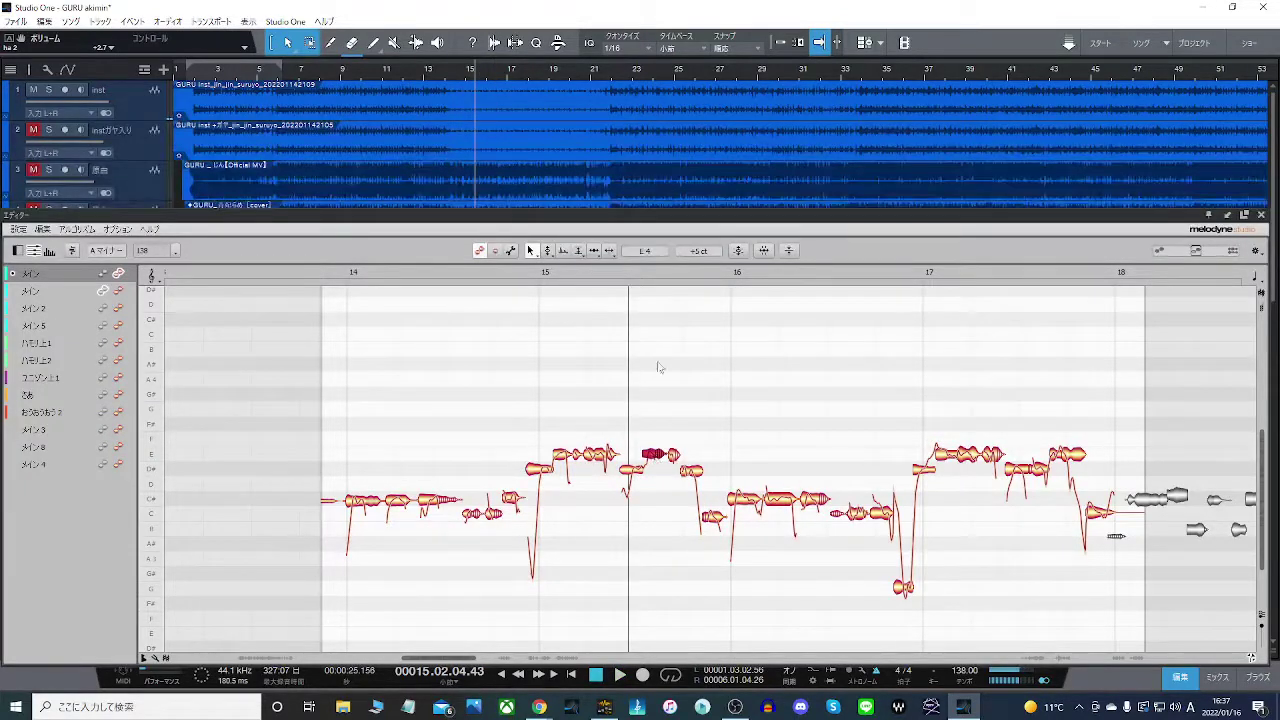
{"action": "left_click_drag", "start_coordinate": [648, 283], "coordinate": [670, 407]}
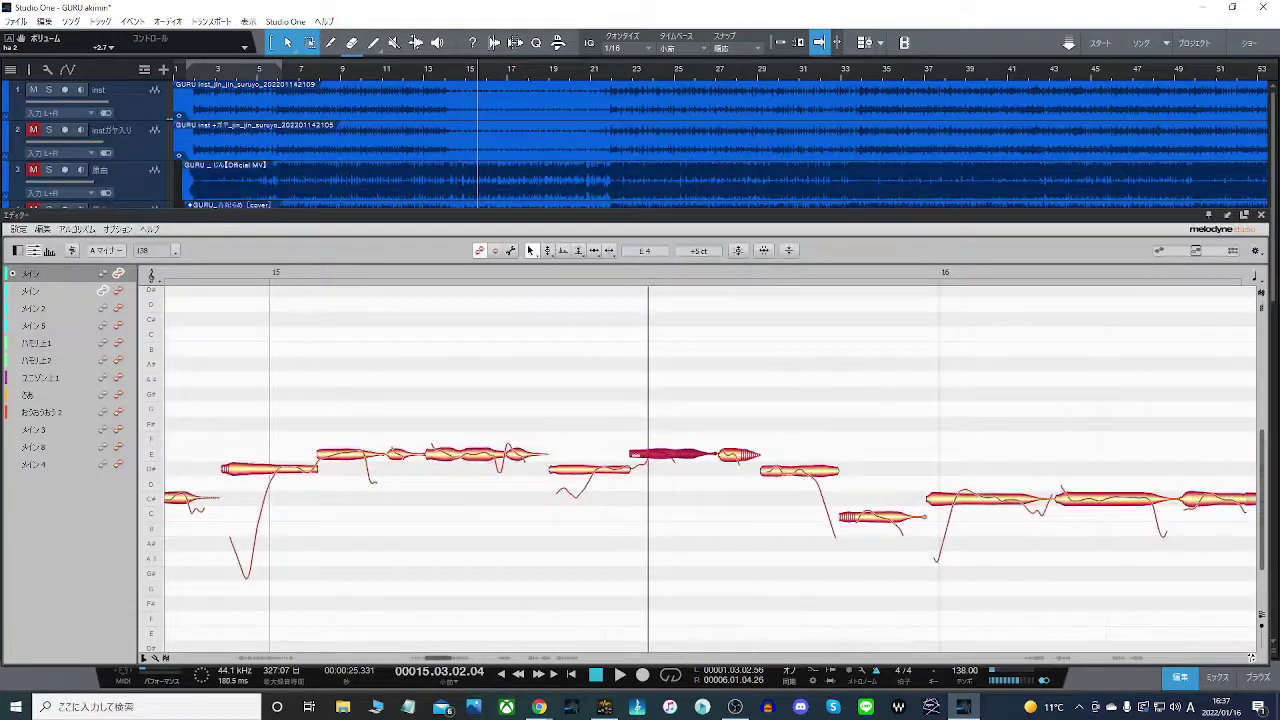
{"action": "right_click", "coordinate": [597, 471]}
{"action": "left_click", "coordinate": [672, 469]}
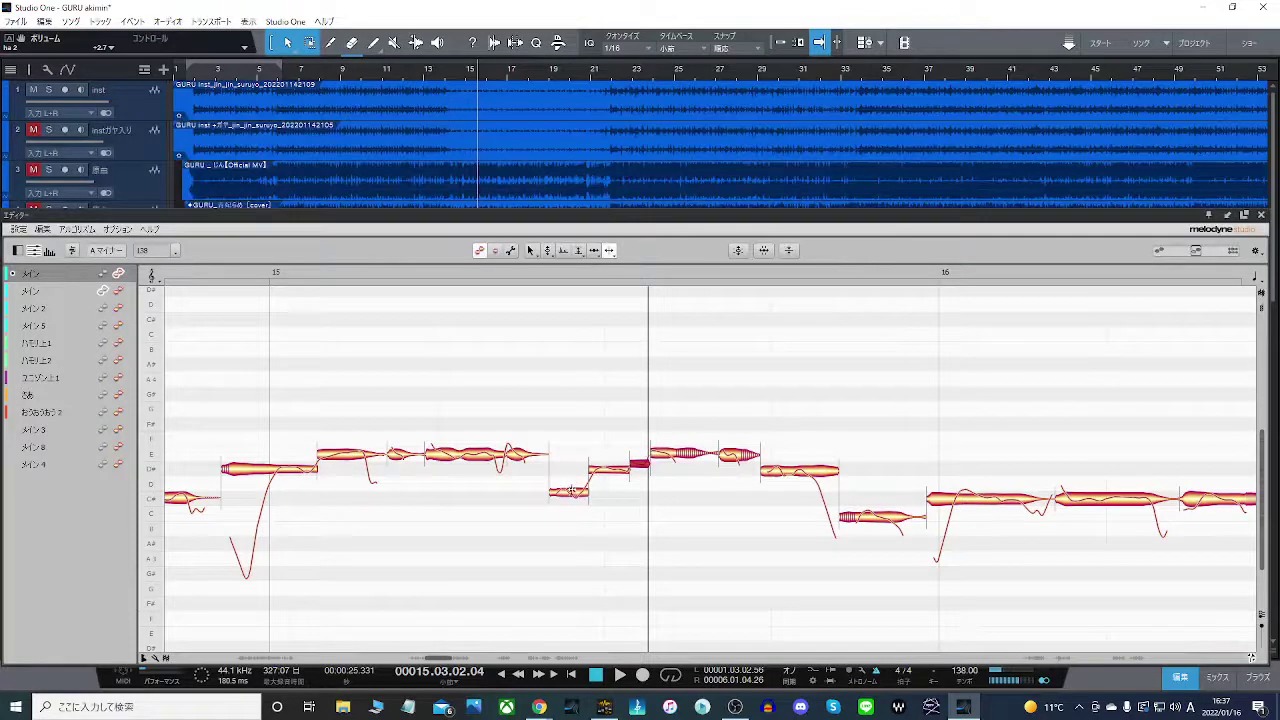
{"action": "right_click", "coordinate": [558, 494]}
{"action": "left_click", "coordinate": [480, 494]}
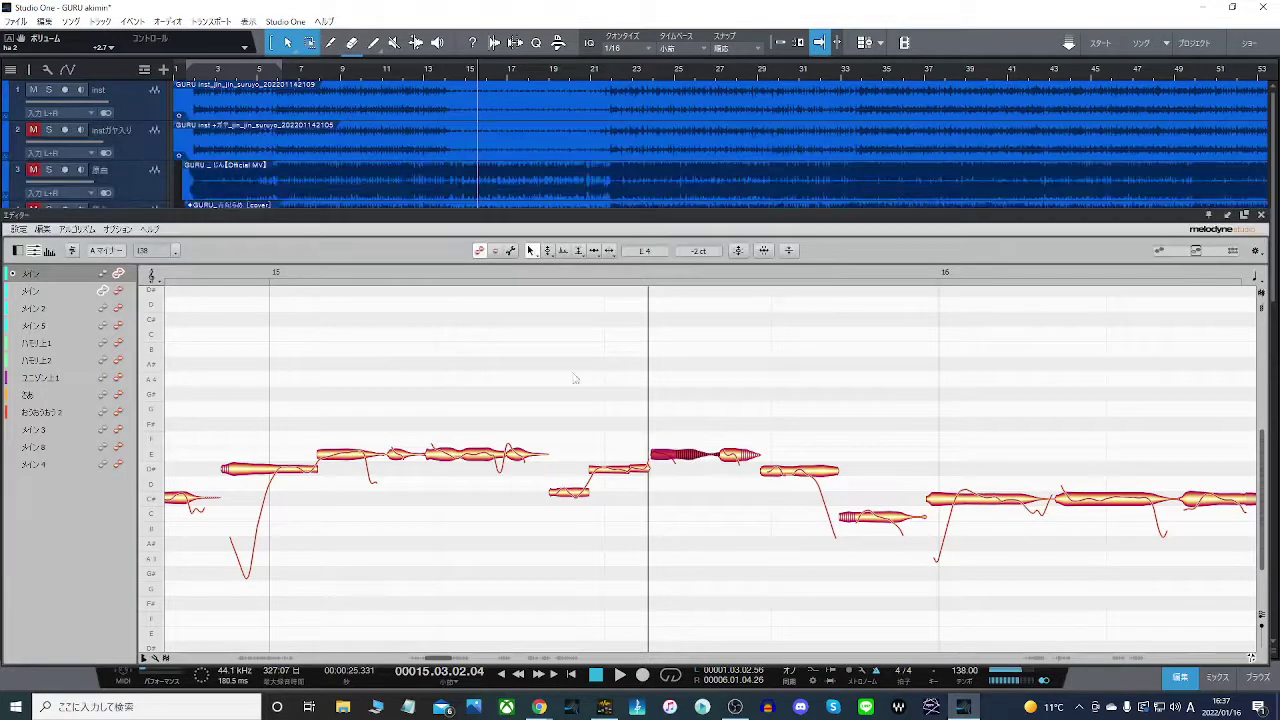
{"action": "double_click", "coordinate": [508, 274]}
{"action": "double_click", "coordinate": [495, 274]}
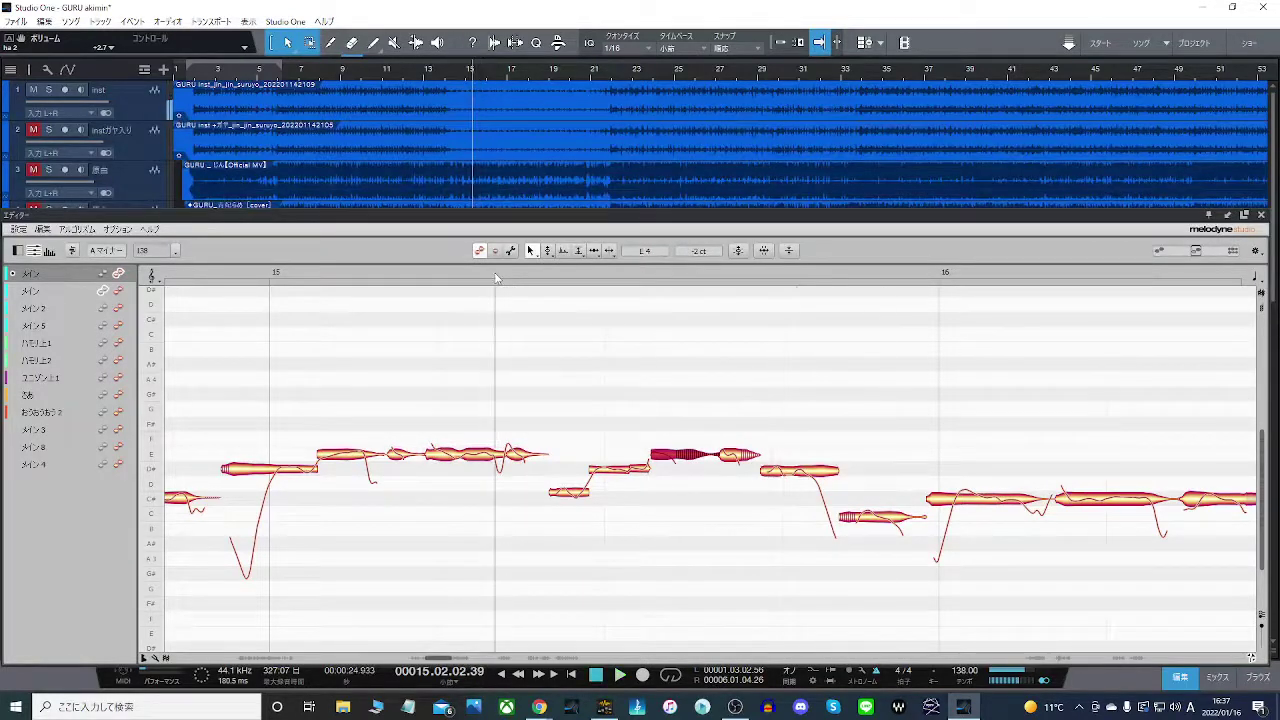
{"action": "left_click", "coordinate": [496, 277]}
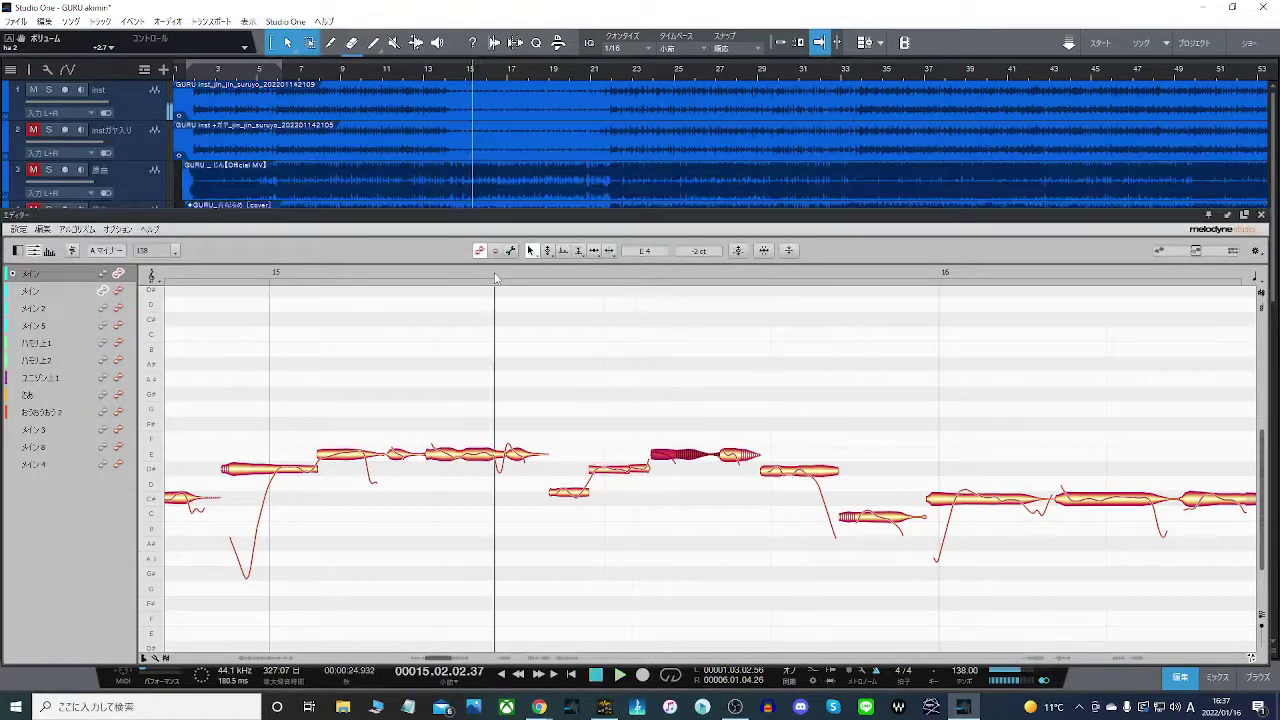
{"action": "left_click", "coordinate": [496, 277]}
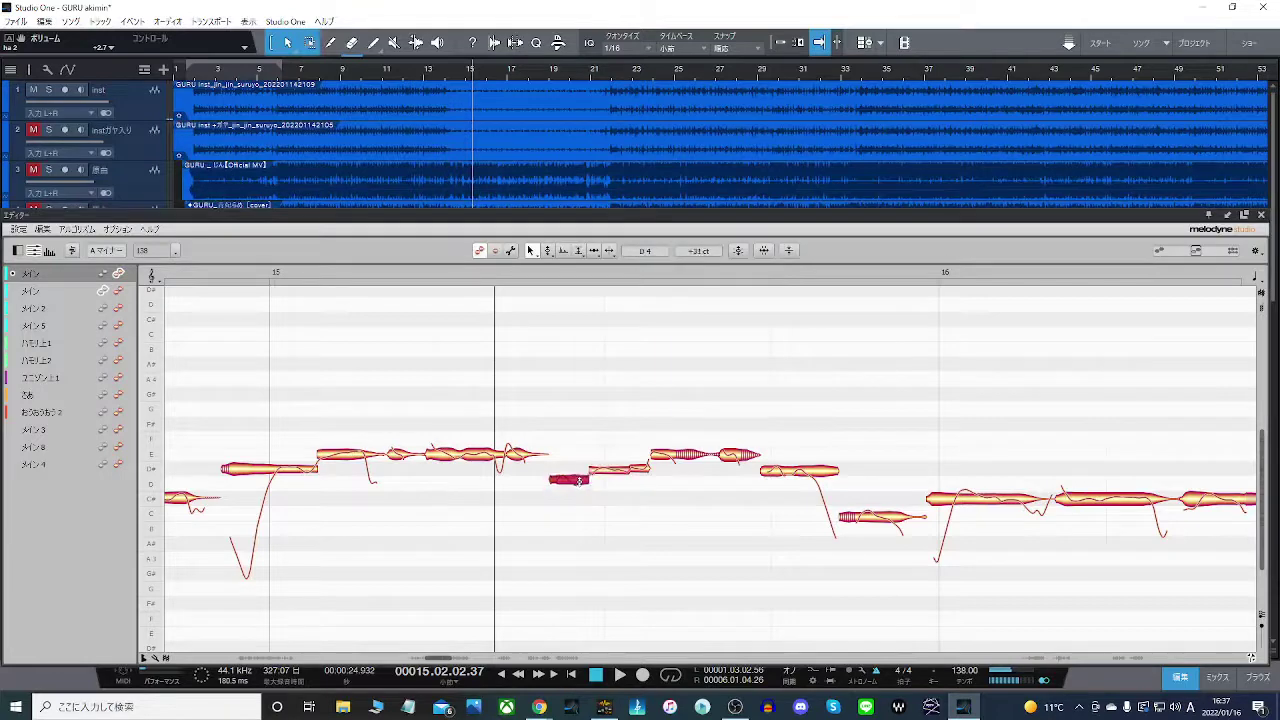
- Raise the first split piece to D#4, lower the short piece before the E4 note to D4 -14 ct, and replay
{"action": "left_click", "coordinate": [405, 275]}
{"action": "double_click", "coordinate": [405, 275]}
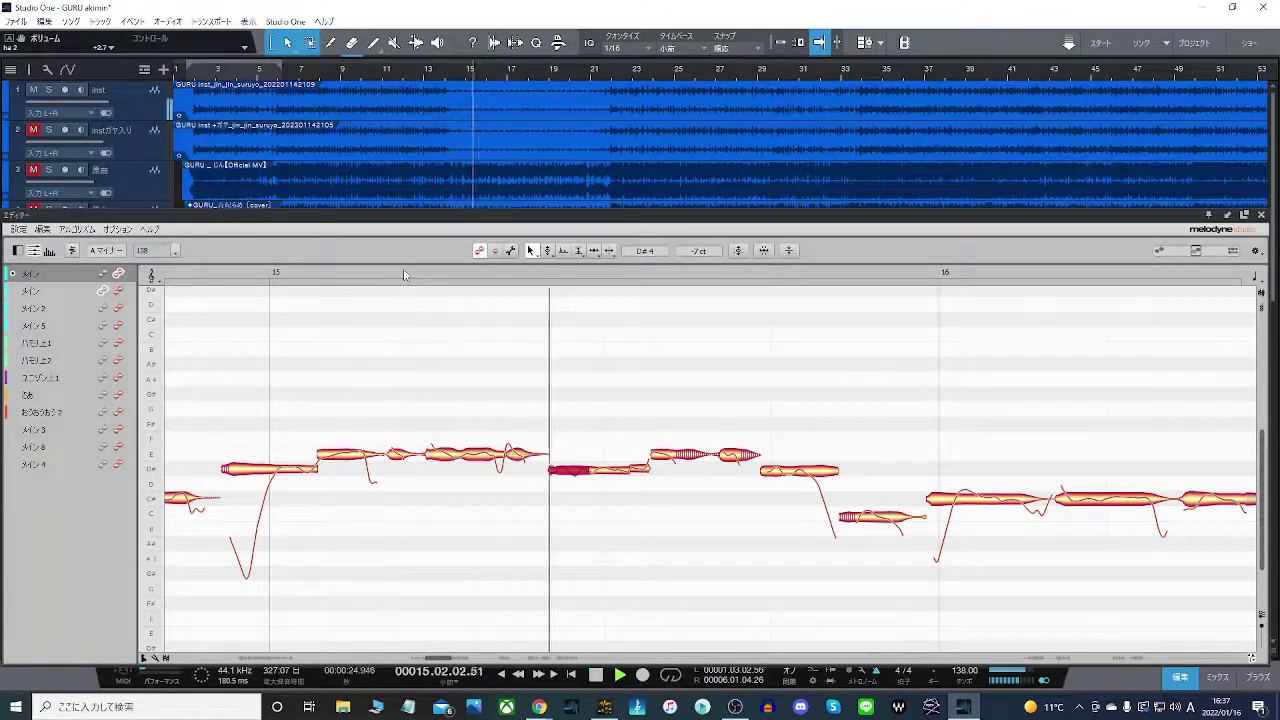
{"action": "double_click", "coordinate": [405, 275]}
{"action": "left_click_drag", "start_coordinate": [639, 470], "coordinate": [639, 487]}
{"action": "double_click", "coordinate": [502, 273]}
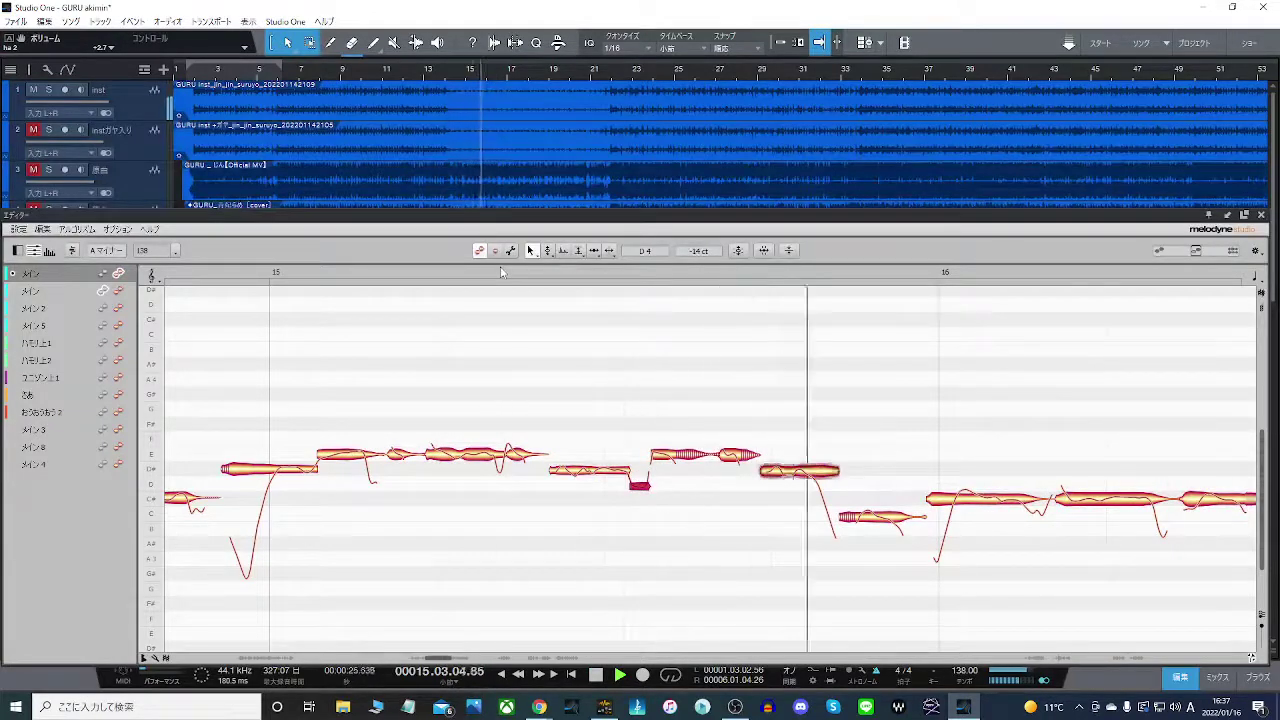
- Try lowering the middle part of the mid-bar 15 D#4 note to D4 -14 ct, replay the phrase, and undo the change
{"action": "double_click", "coordinate": [502, 273]}
{"action": "left_click", "coordinate": [611, 473]}
{"action": "left_click_drag", "start_coordinate": [611, 477], "coordinate": [611, 492]}
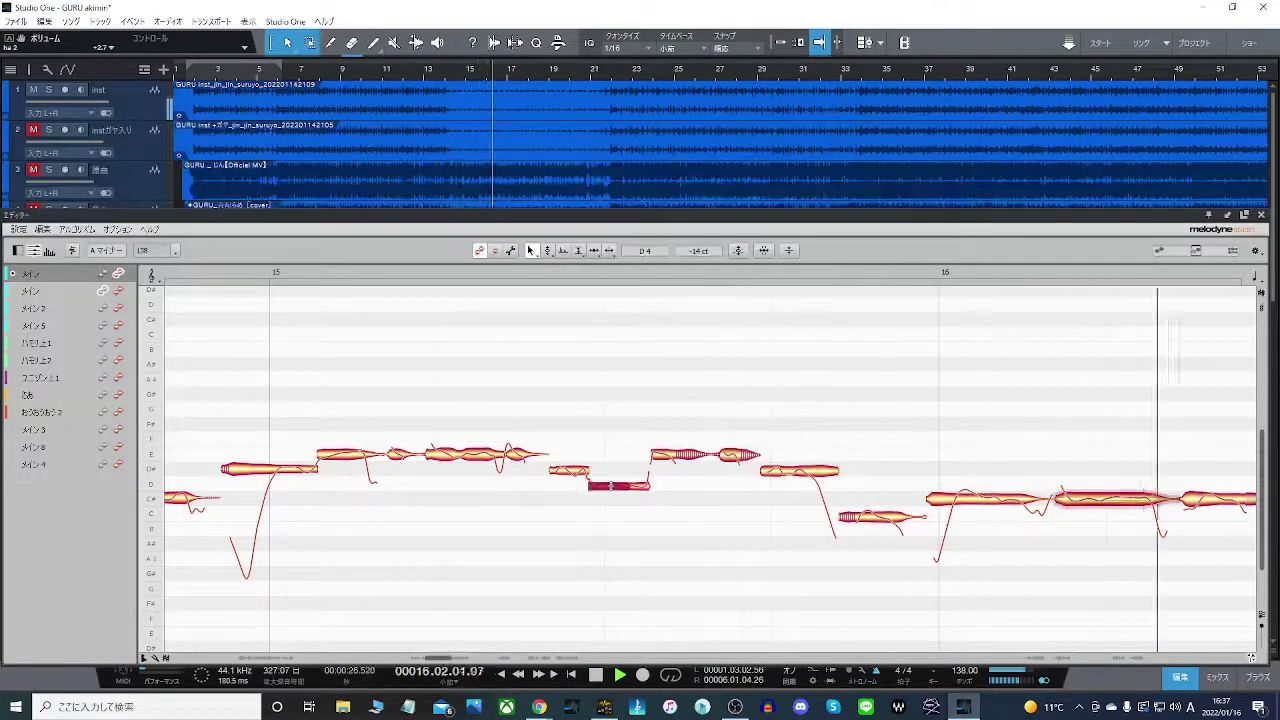
{"action": "double_click", "coordinate": [493, 273]}
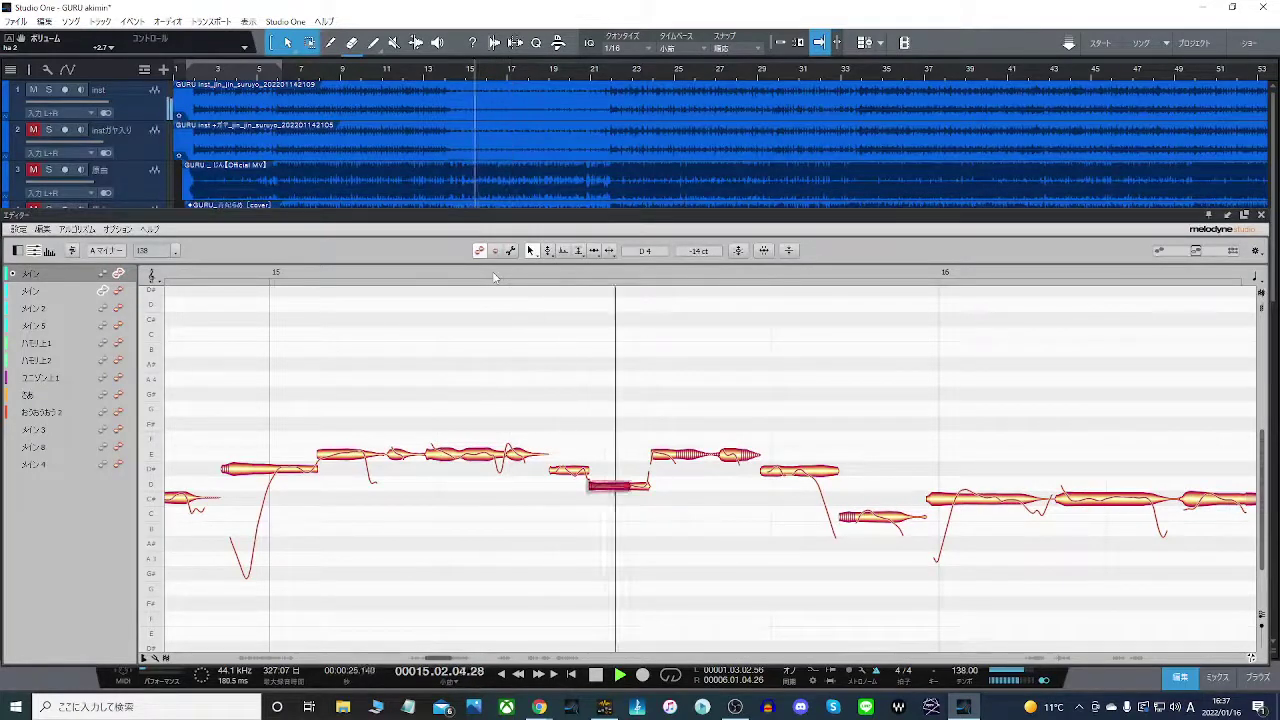
{"action": "double_click", "coordinate": [456, 273]}
{"action": "key", "text": "ctrl+z"}
{"action": "key", "text": "ctrl+z"}
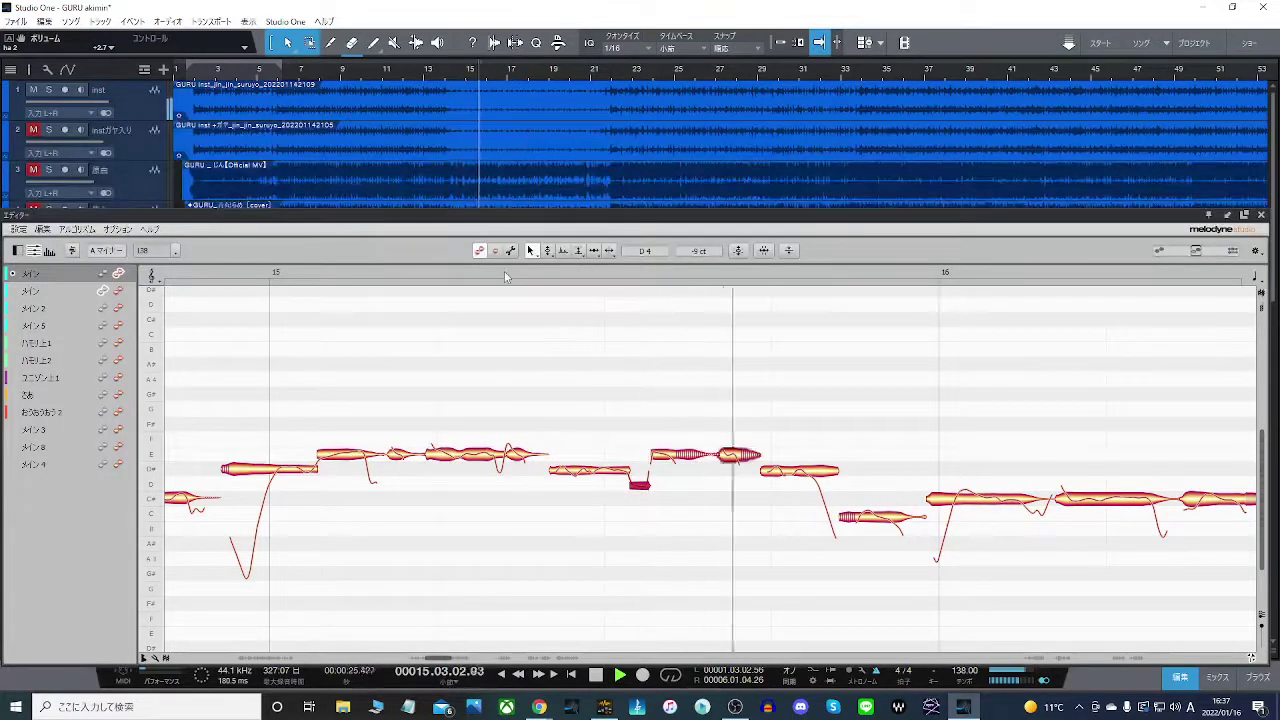
- Compare the short piece before the E4 note at D#4 and D4 by replaying the phrase, and leave it at D4
{"action": "left_click", "coordinate": [504, 272]}
{"action": "left_click", "coordinate": [561, 407]}
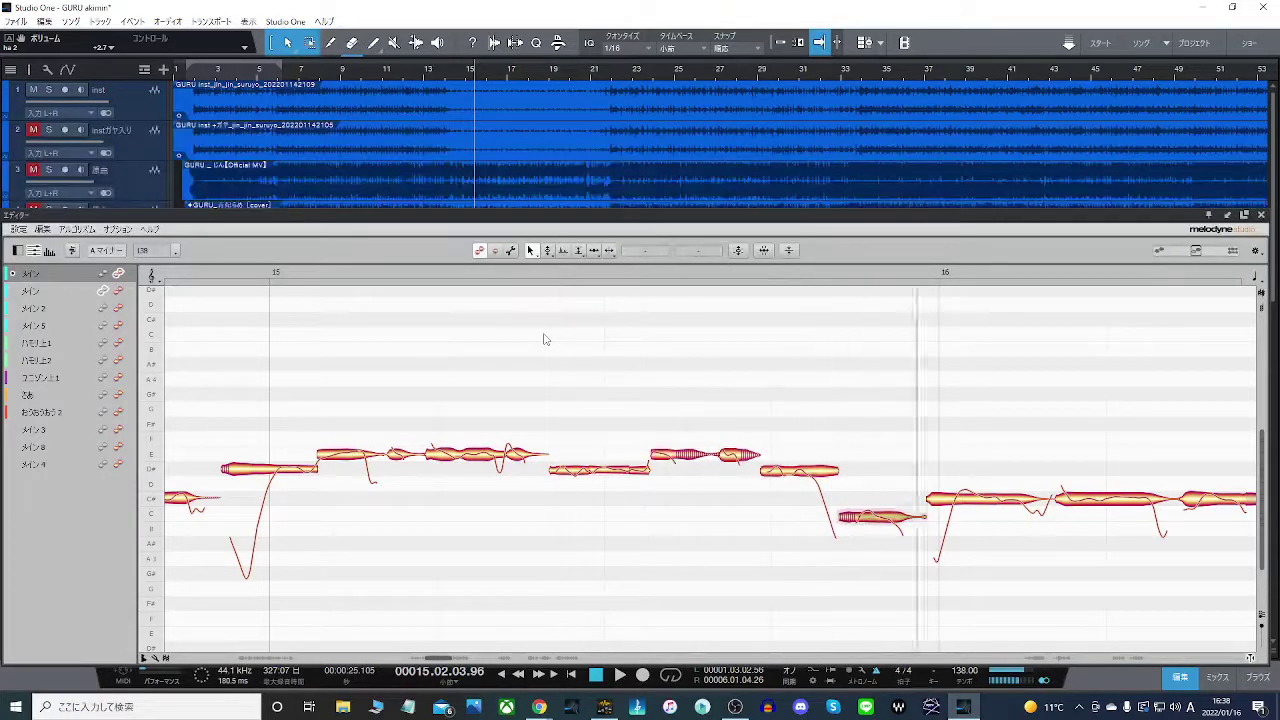
{"action": "key", "text": "space"}
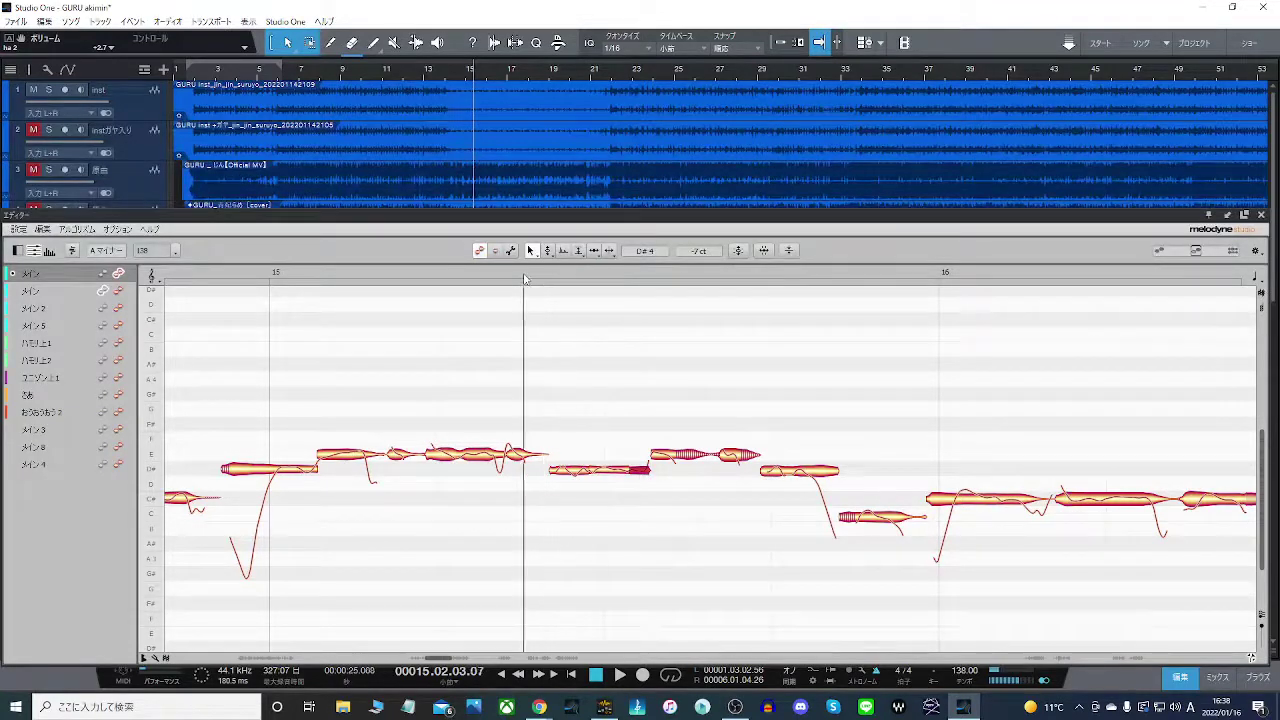
{"action": "key", "text": "space"}
{"action": "key", "text": "space"}
{"action": "key", "text": "space"}
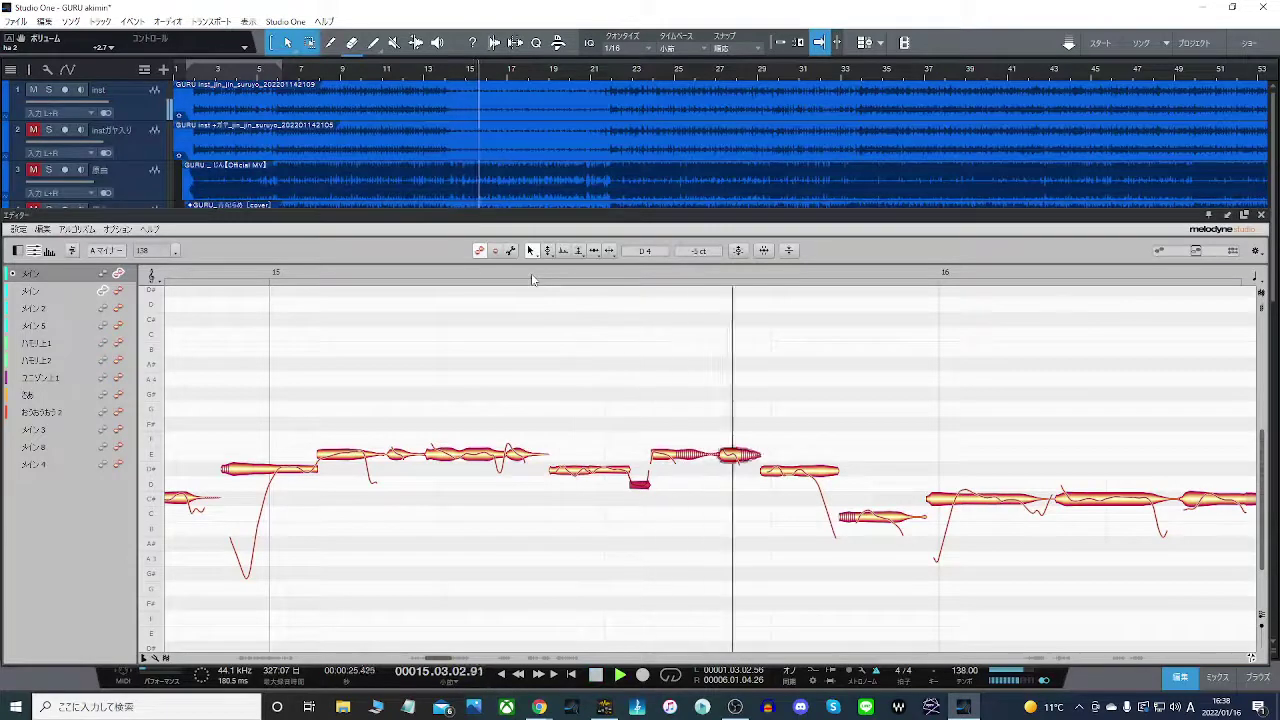
{"action": "double_click", "coordinate": [532, 276]}
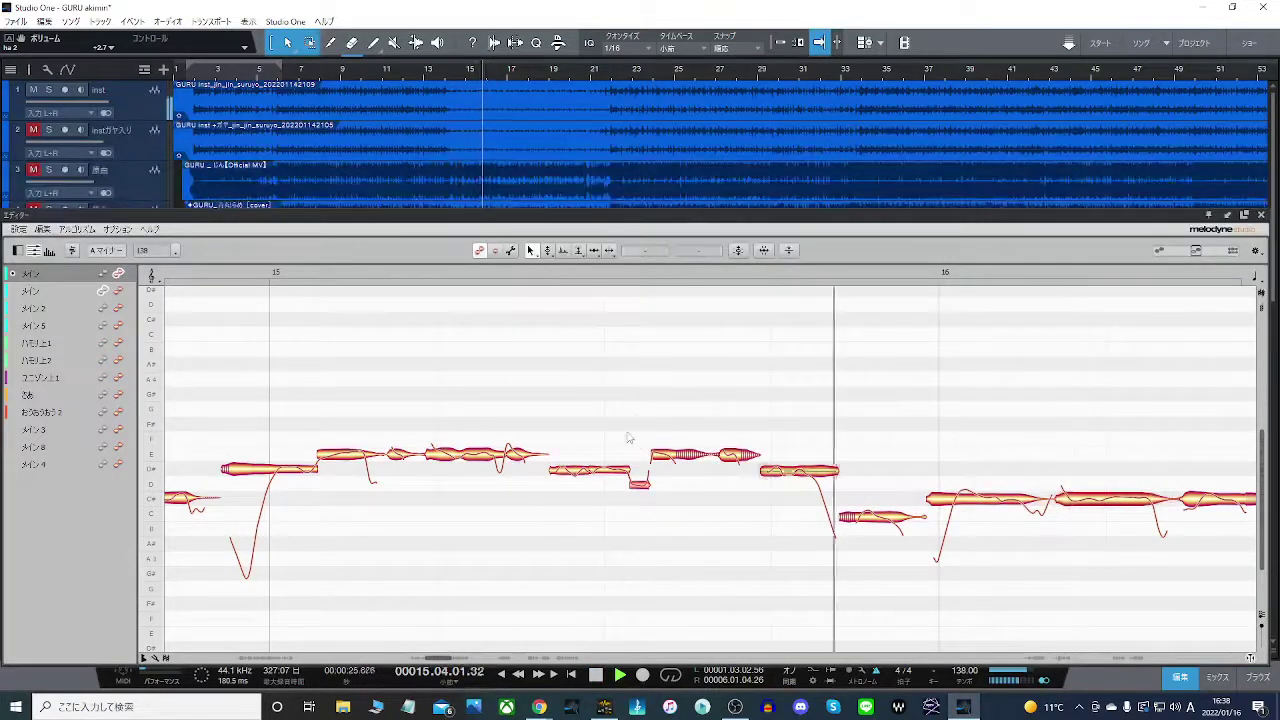
- Raise the D#4 note before bar 16 to +22 ct and play the clip back from bar 14
{"action": "key", "text": "space"}
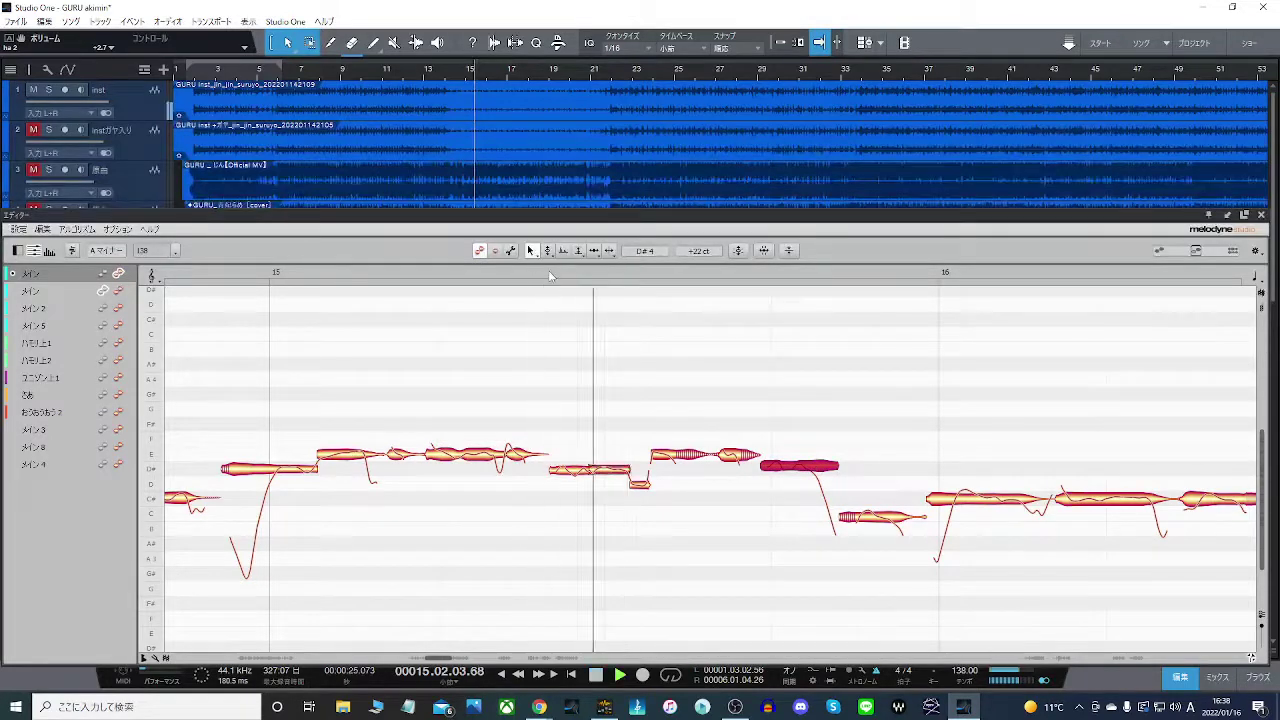
{"action": "left_click", "coordinate": [546, 273]}
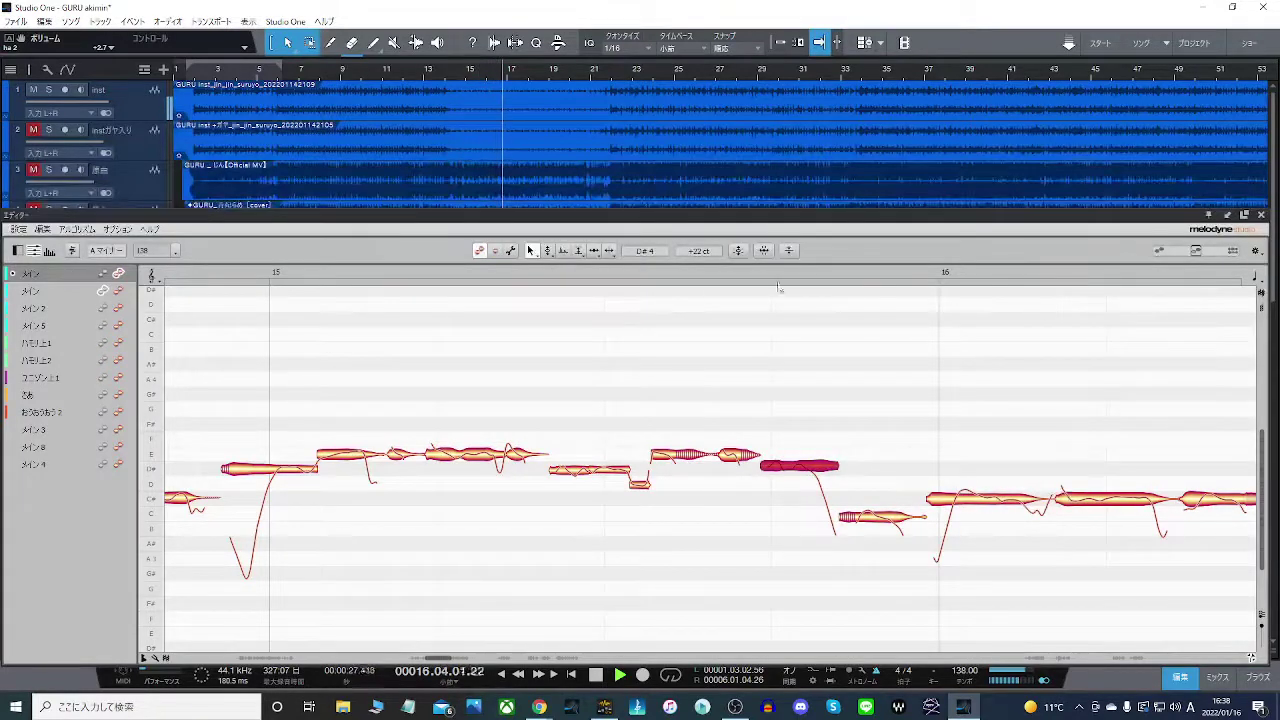
{"action": "left_click_drag", "start_coordinate": [754, 276], "coordinate": [766, 207]}
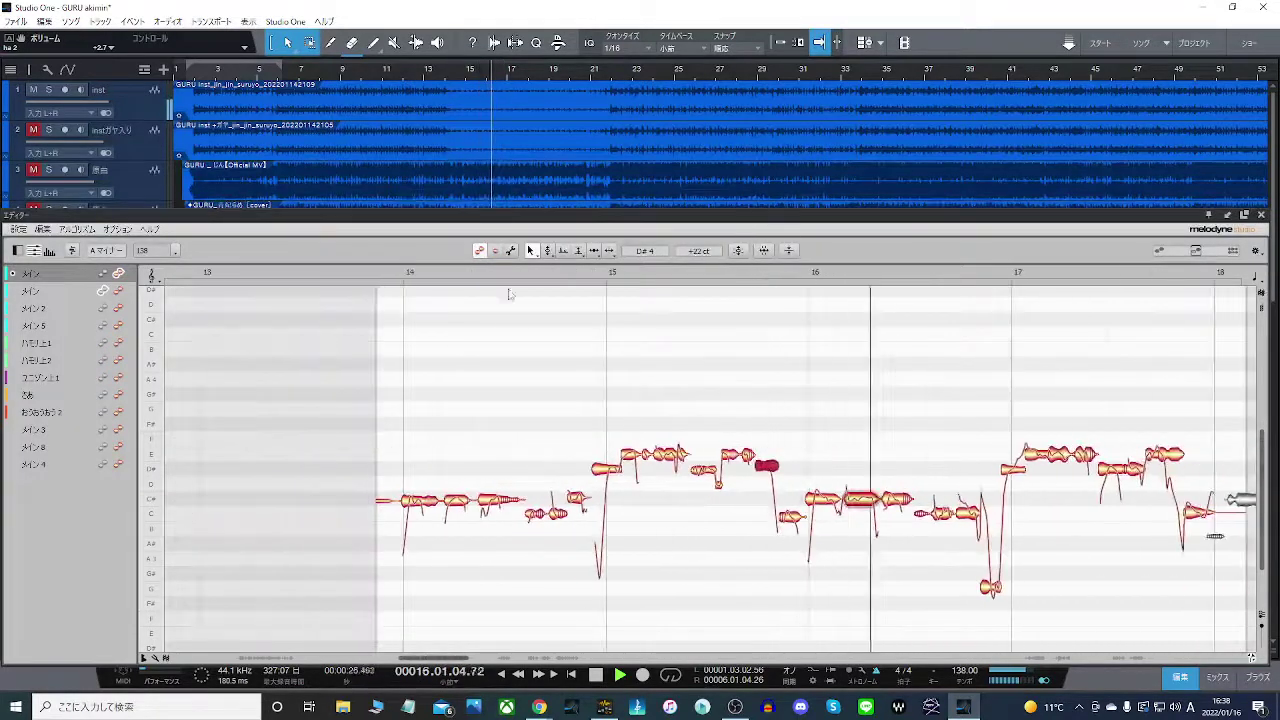
{"action": "left_click", "coordinate": [407, 276]}
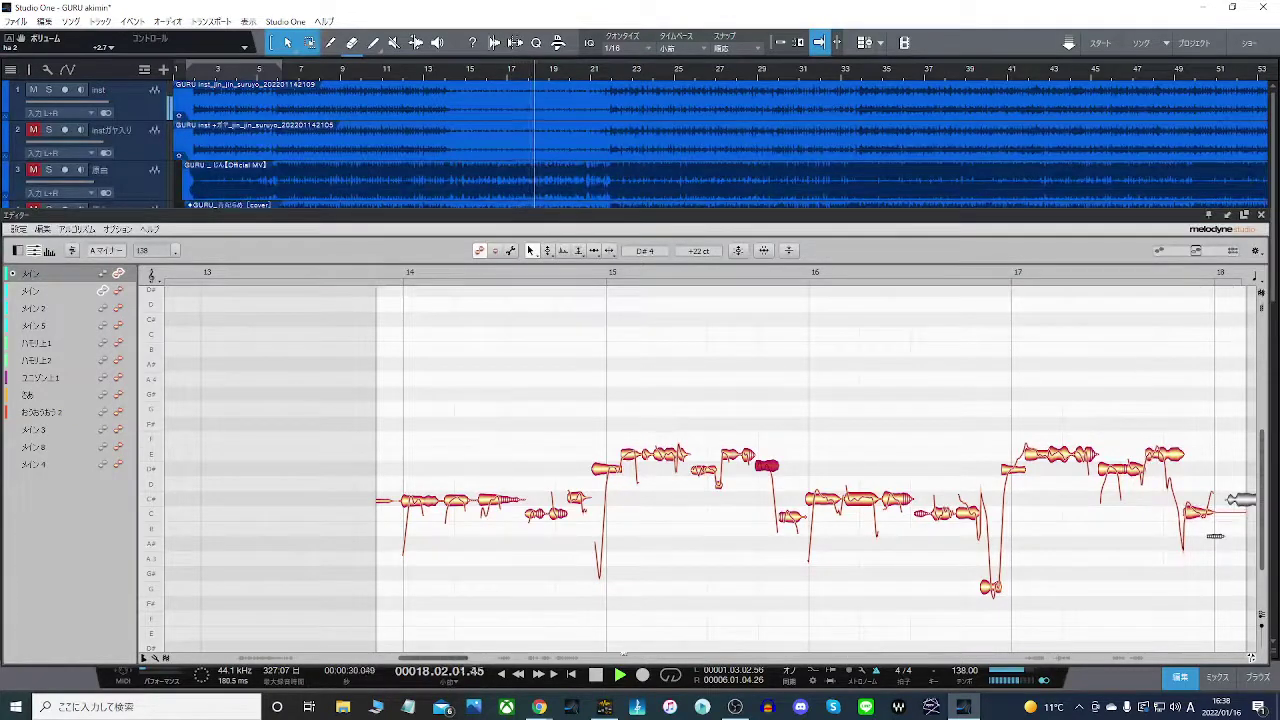
- Play on from bar 16, shift the start of the mid-bar 17 D#4 note slightly later, and replay the phrase
{"action": "left_click_drag", "start_coordinate": [461, 660], "coordinate": [486, 658]}
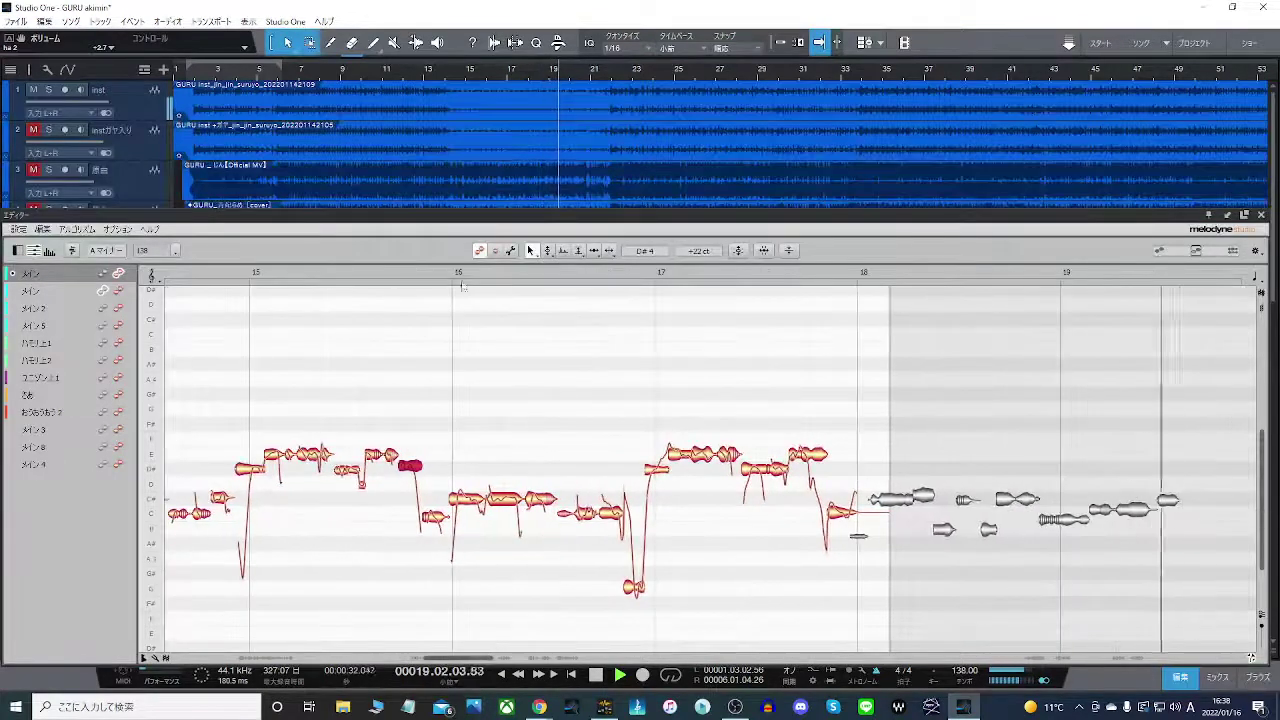
{"action": "left_click", "coordinate": [462, 286]}
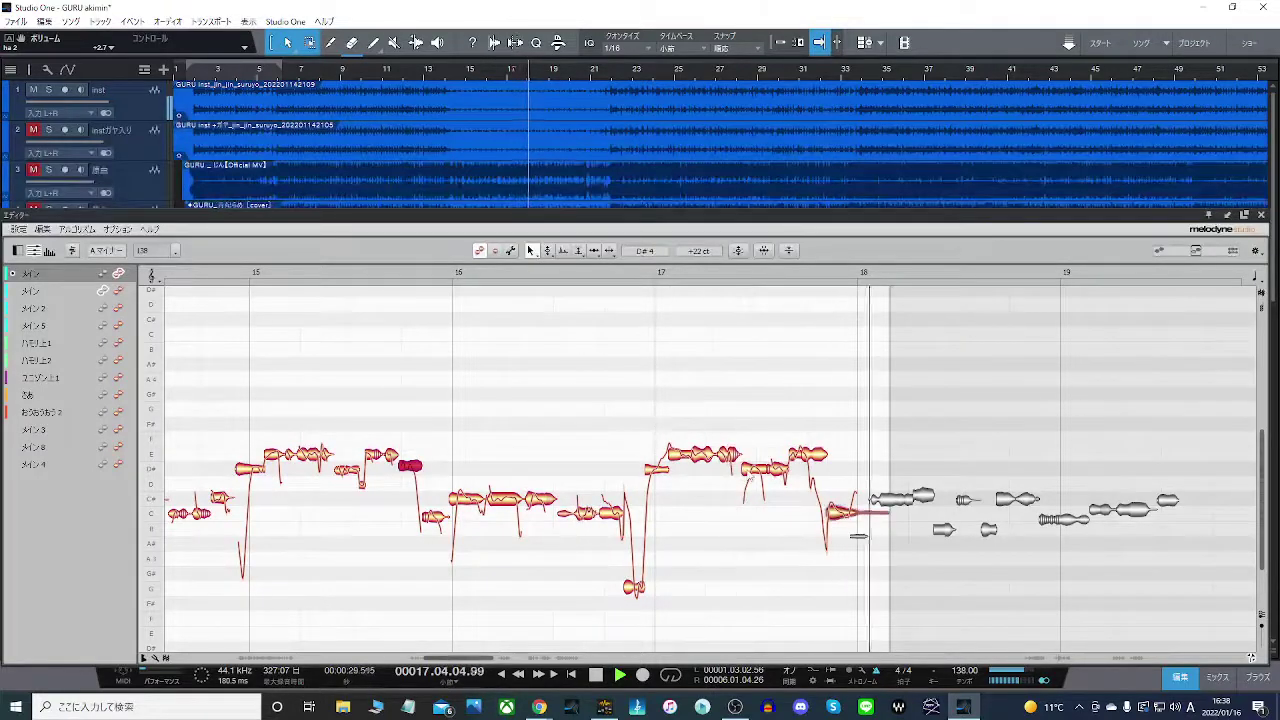
{"action": "left_click", "coordinate": [747, 469]}
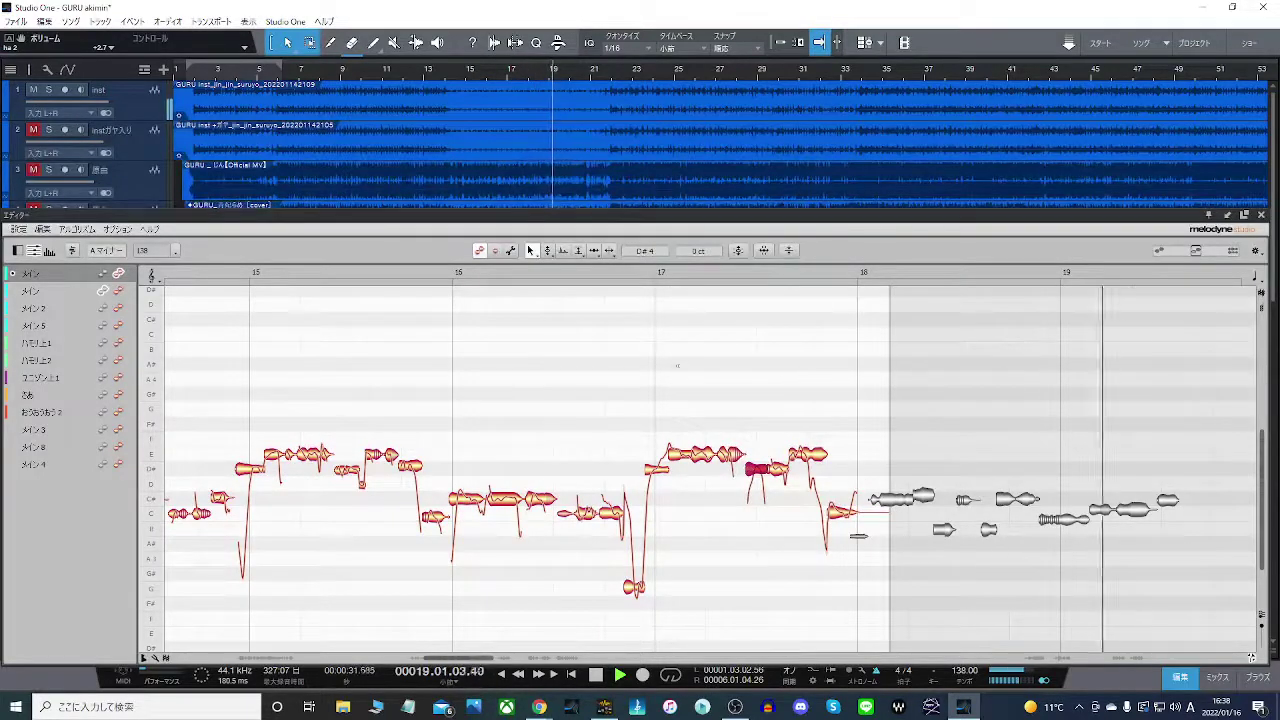
{"action": "left_click", "coordinate": [607, 277]}
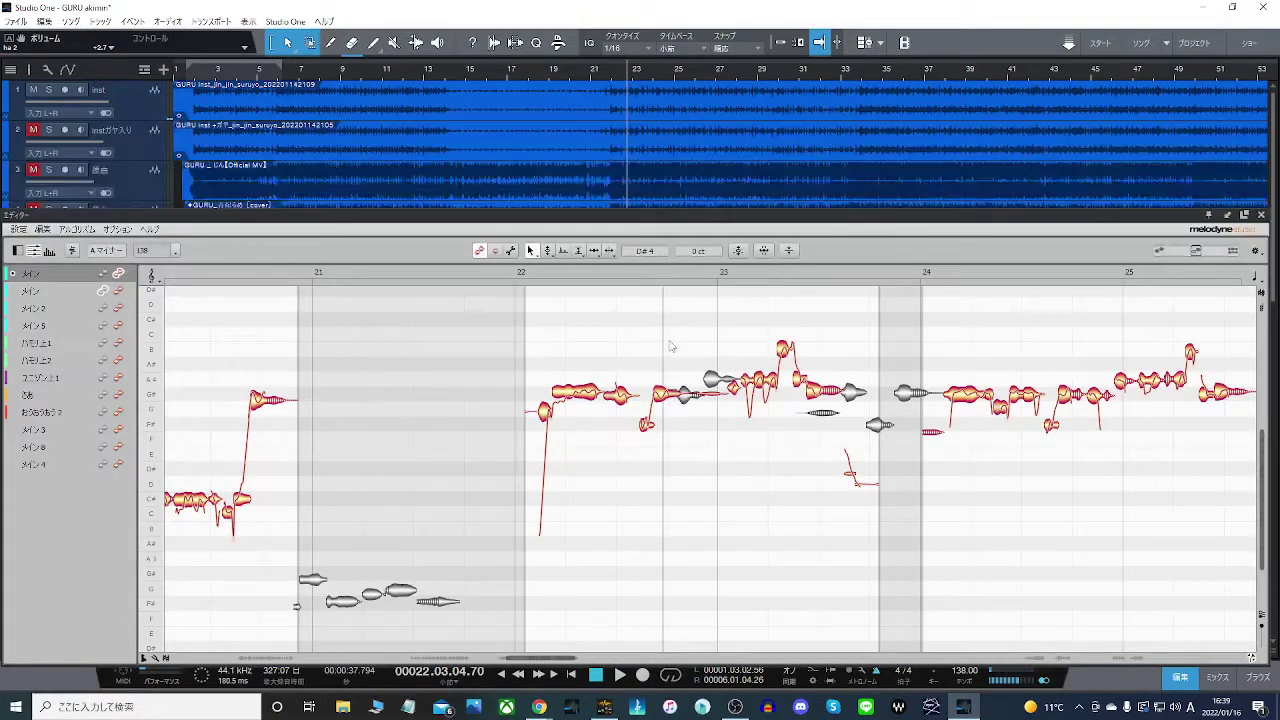
- Replay the phrase from just before bar 17 and shift the mid-bar D#4 note slightly earlier
{"action": "left_click", "coordinate": [543, 280]}
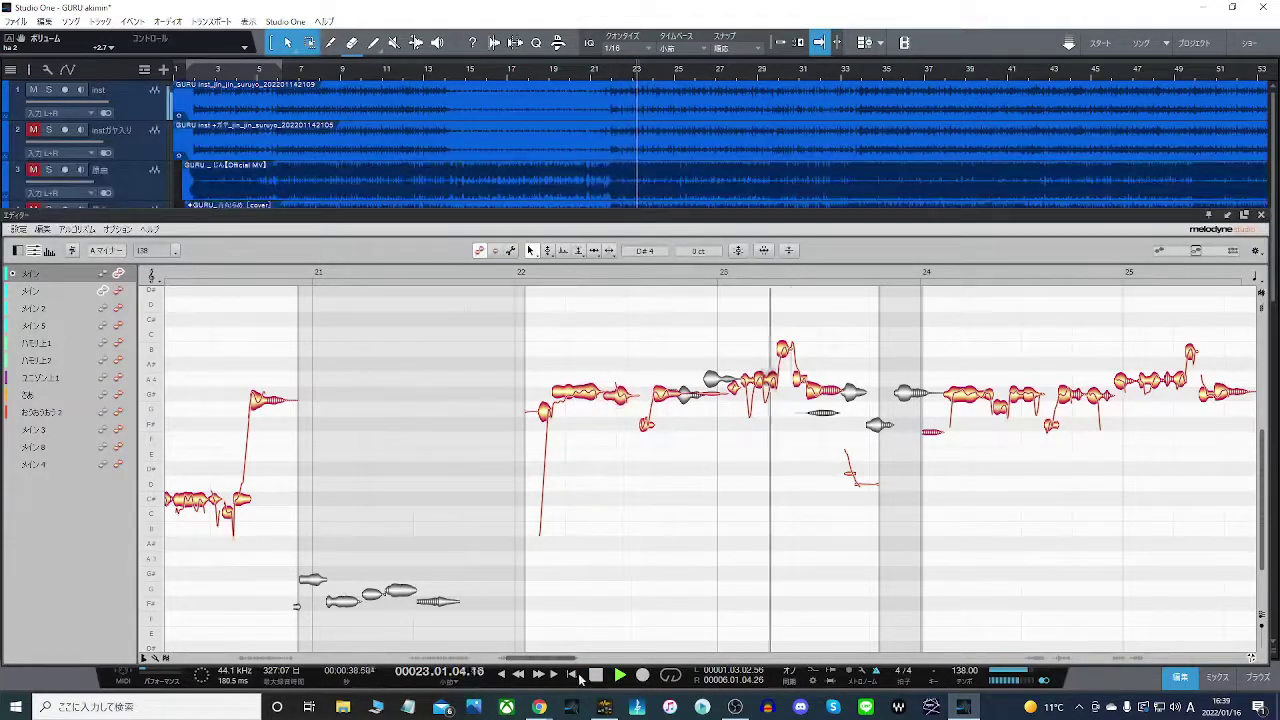
{"action": "key", "text": "space"}
{"action": "left_click_drag", "start_coordinate": [554, 657], "coordinate": [476, 657]}
{"action": "left_click", "coordinate": [576, 279]}
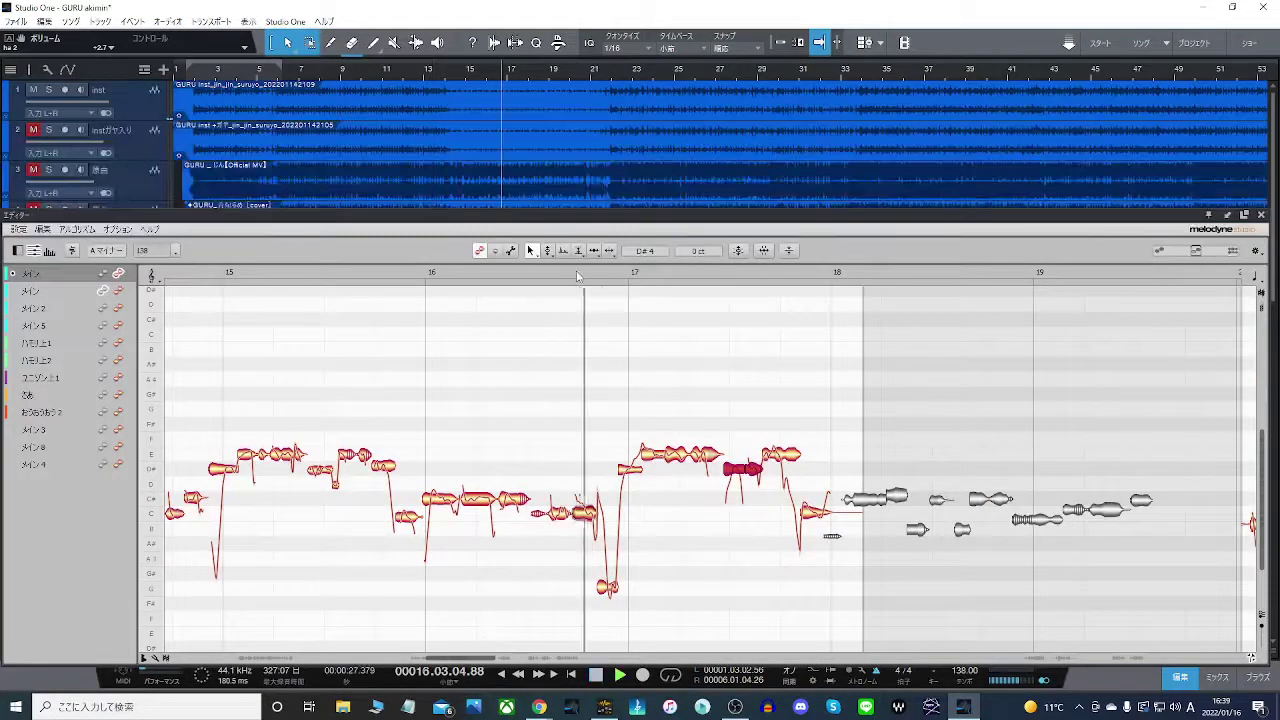
{"action": "left_click", "coordinate": [577, 276]}
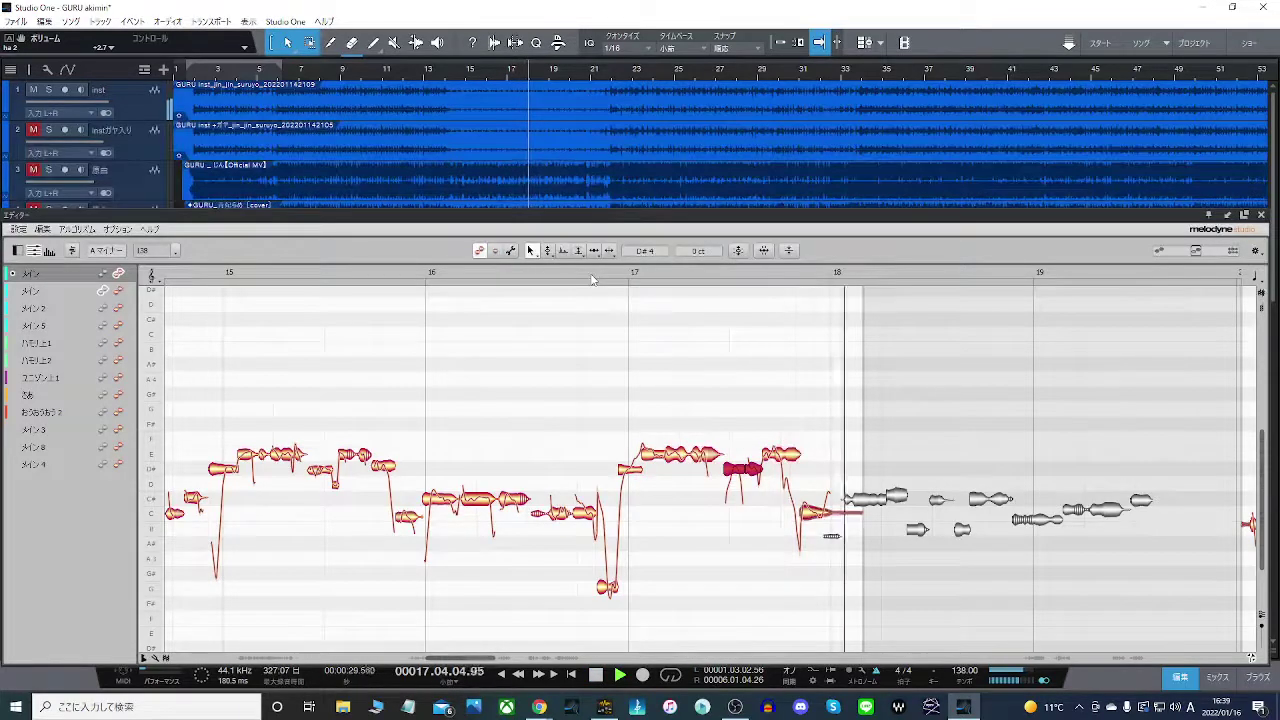
{"action": "left_click", "coordinate": [588, 277]}
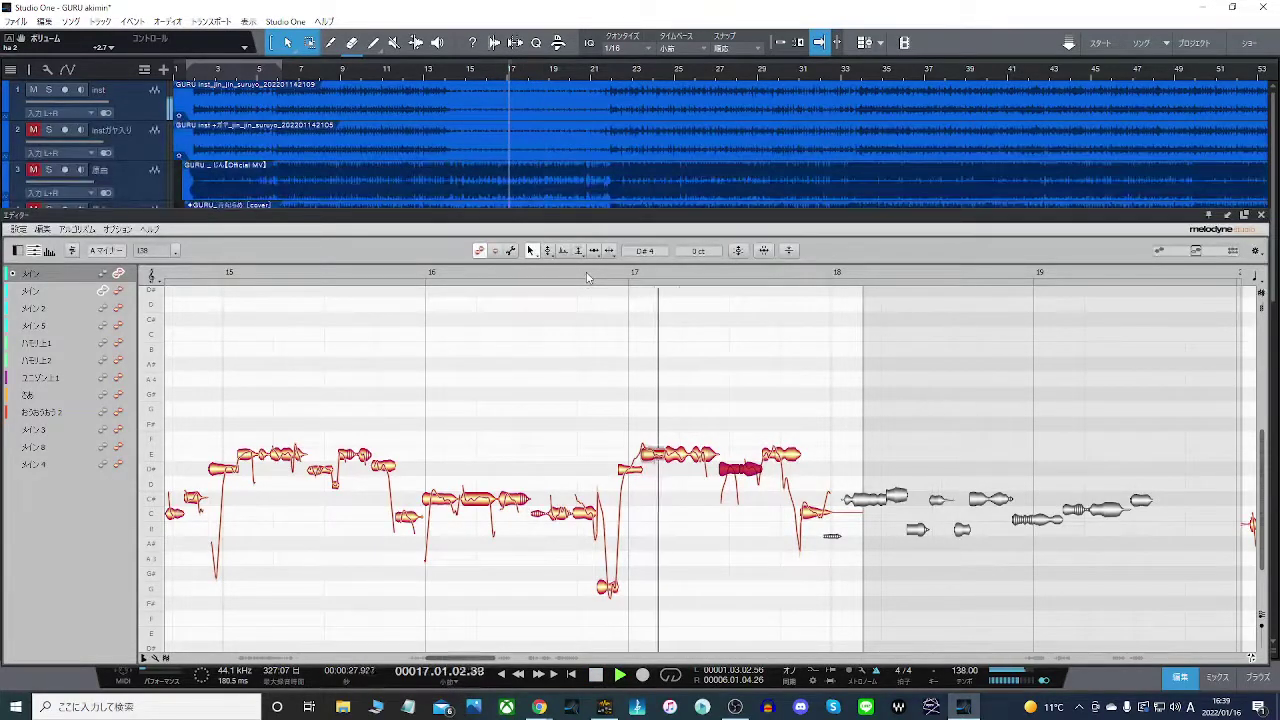
{"action": "left_click", "coordinate": [588, 277]}
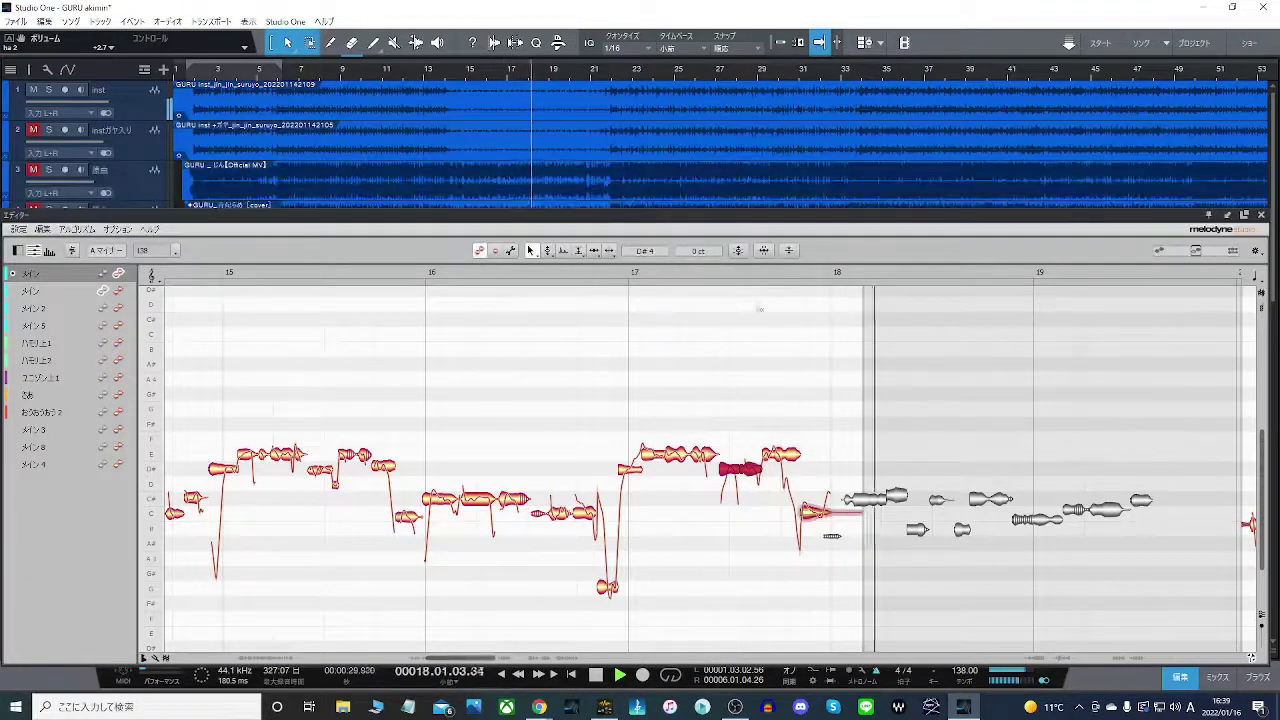
{"action": "left_click", "coordinate": [766, 300]}
- Replay the second half of bar 17, split the D#4 note and the E4 note after it, and lower the separated pieces
{"action": "scroll", "coordinate": [772, 320], "scroll_direction": "up", "scroll_amount": 3}
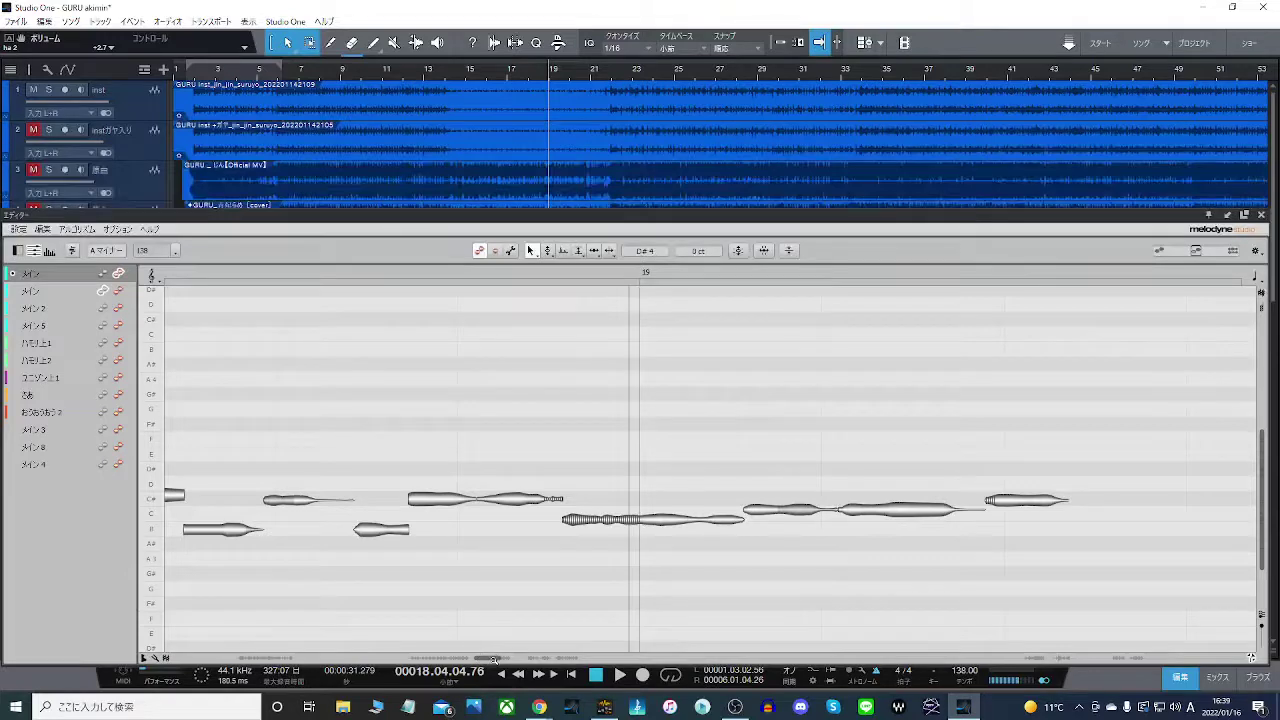
{"action": "left_click_drag", "start_coordinate": [487, 660], "coordinate": [465, 658]}
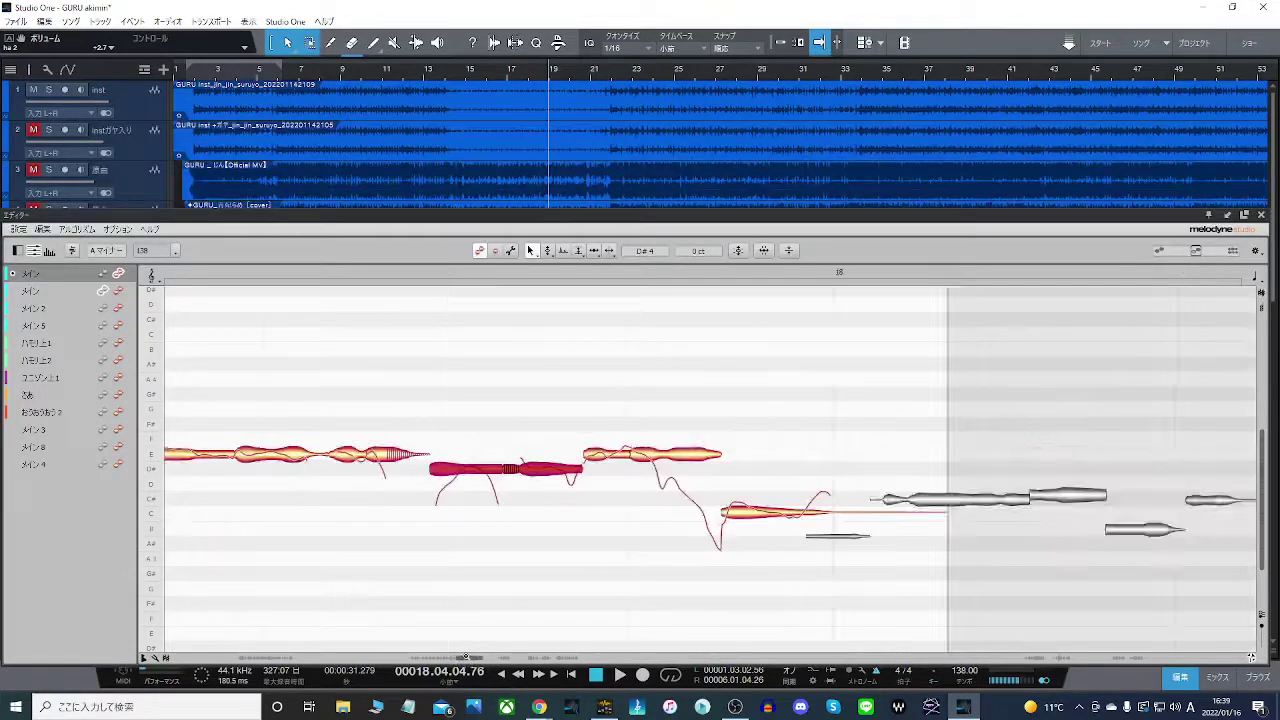
{"action": "left_click", "coordinate": [263, 271]}
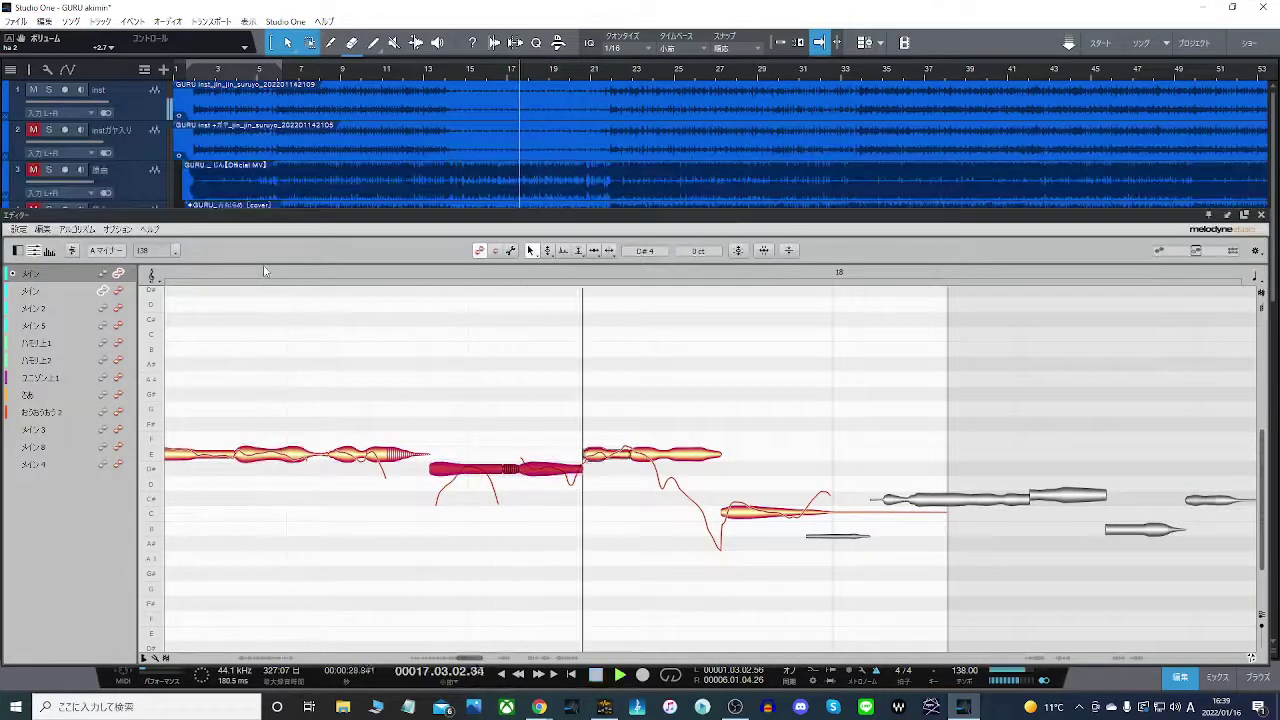
{"action": "left_click", "coordinate": [264, 271]}
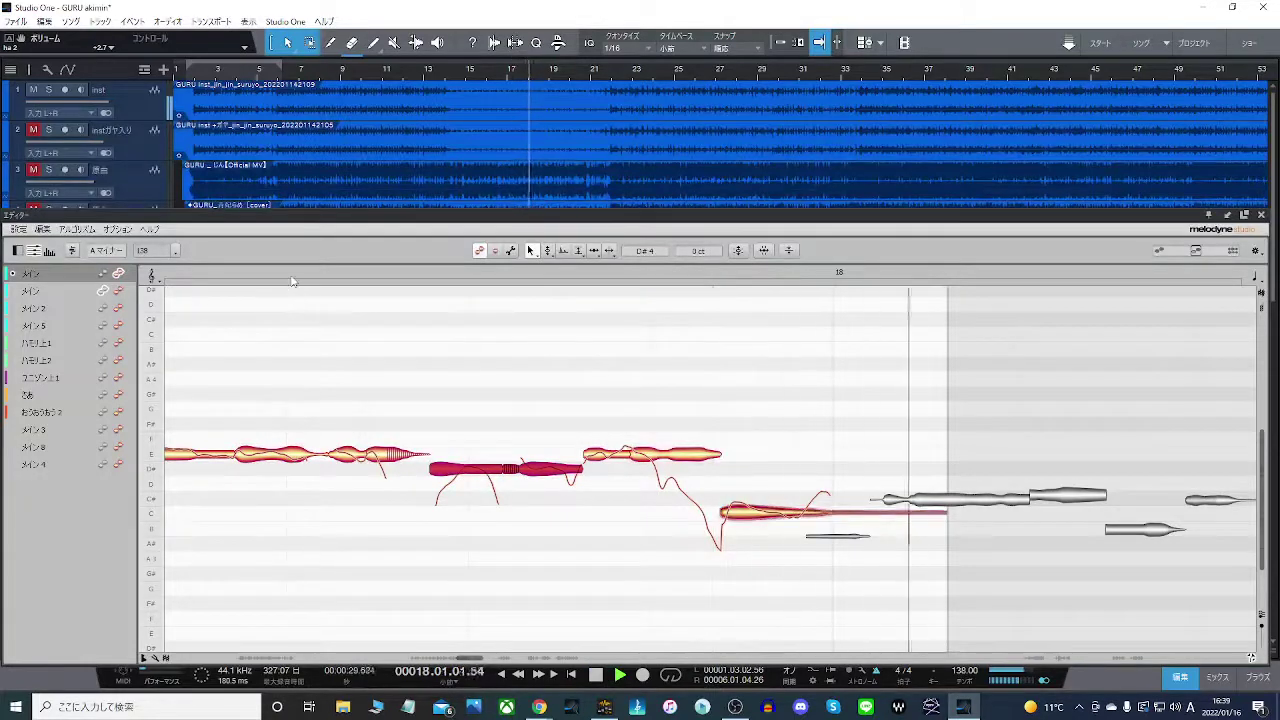
{"action": "left_click", "coordinate": [294, 277]}
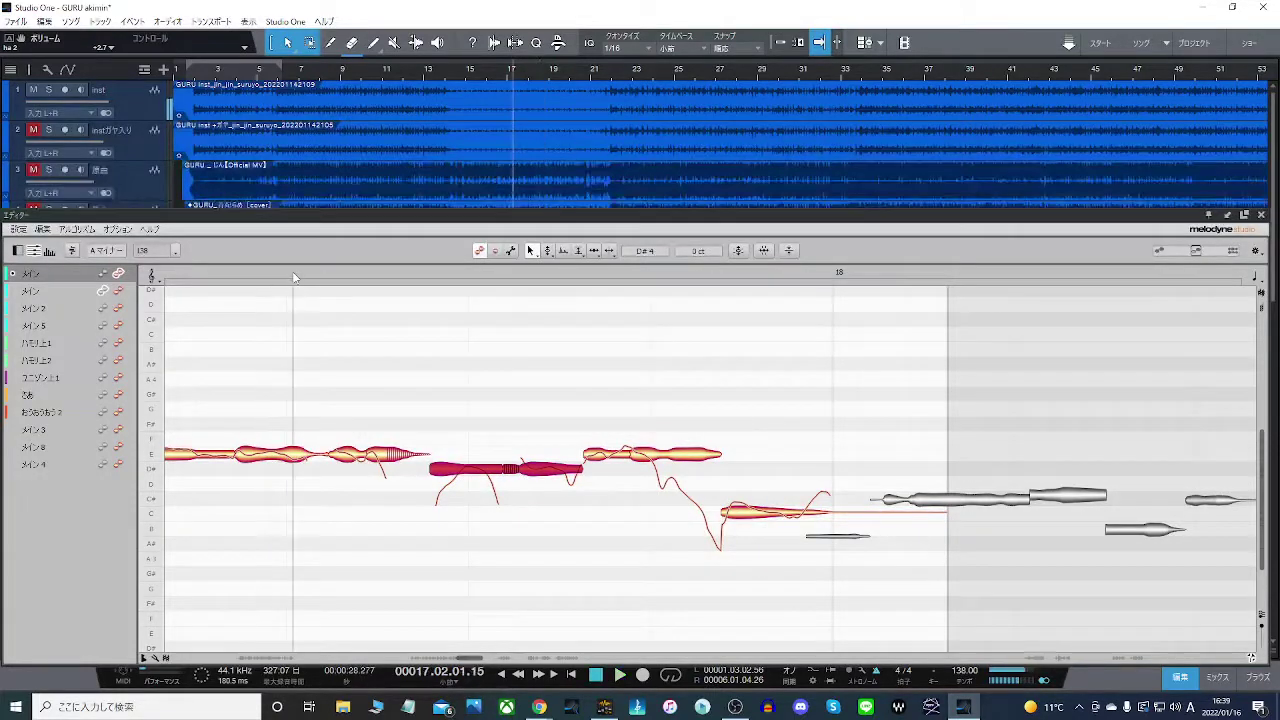
{"action": "right_click", "coordinate": [504, 491]}
{"action": "left_click", "coordinate": [548, 464]}
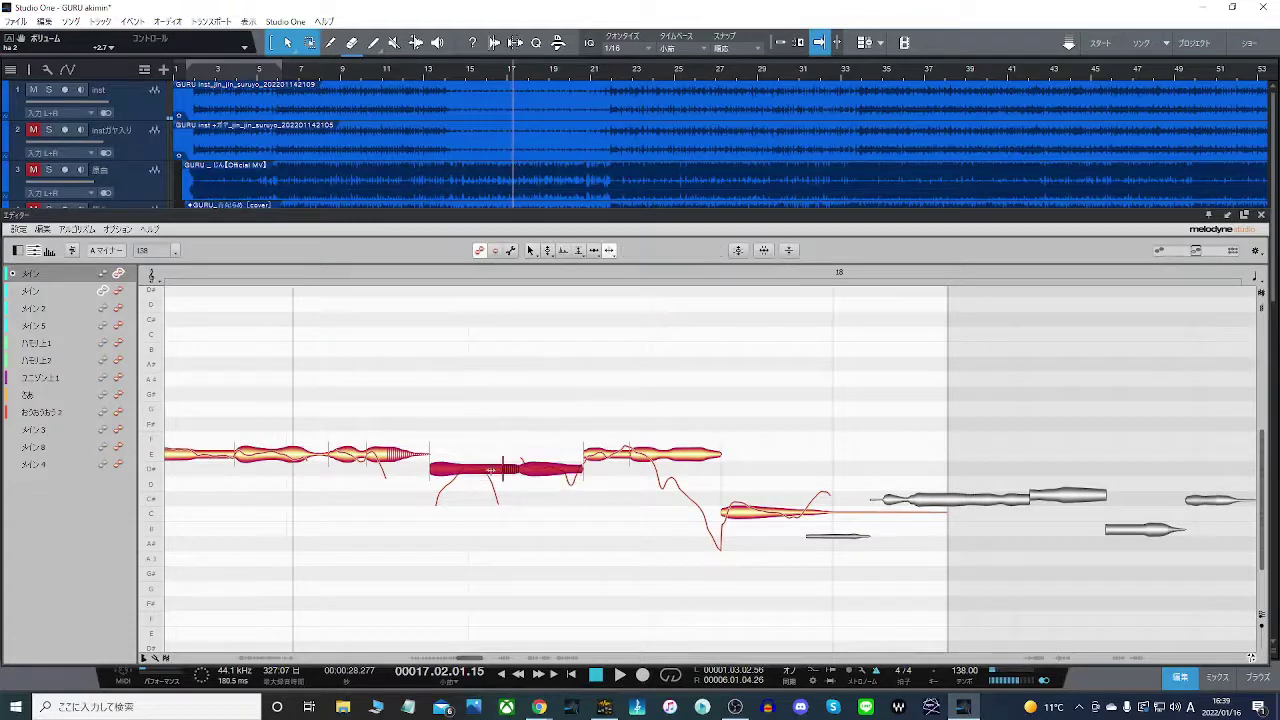
{"action": "left_click", "coordinate": [460, 468]}
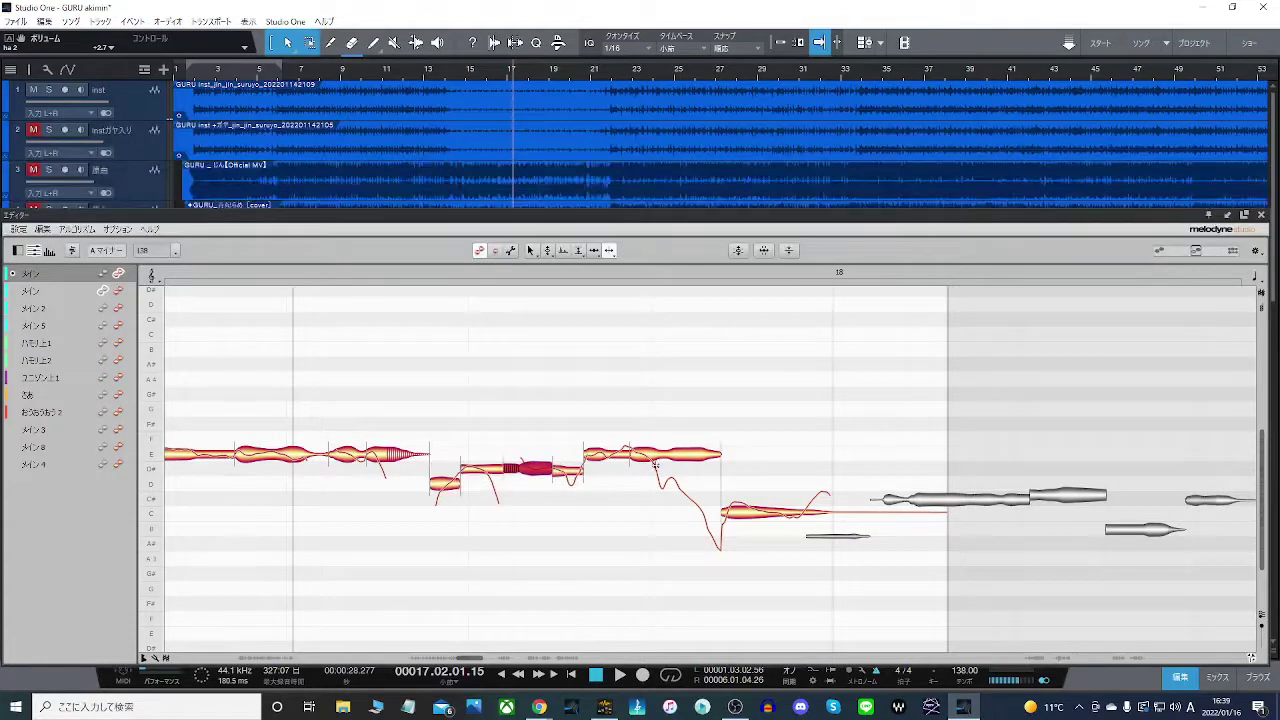
{"action": "left_click_drag", "start_coordinate": [656, 458], "coordinate": [686, 488]}
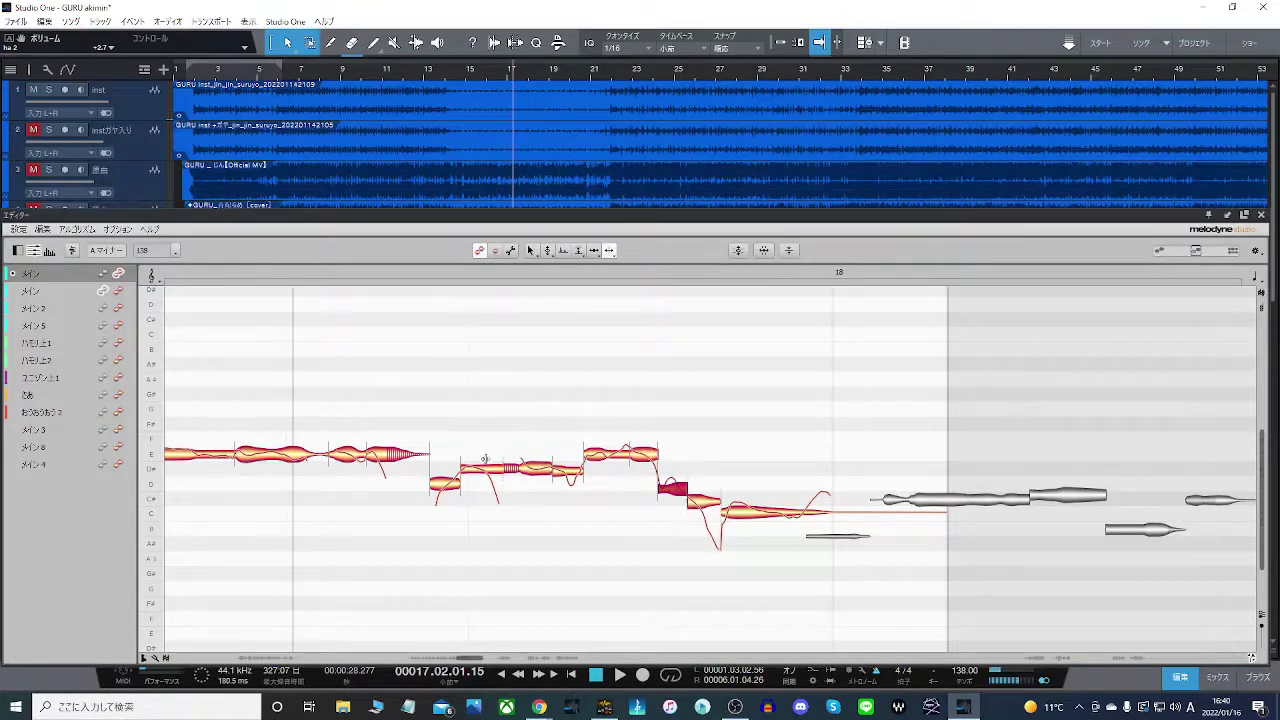
- Raise the first piece of the split D#4 note back to D#4 and set the middle piece cut from the E4 note to D4 -14 ct
{"action": "right_click", "coordinate": [438, 487]}
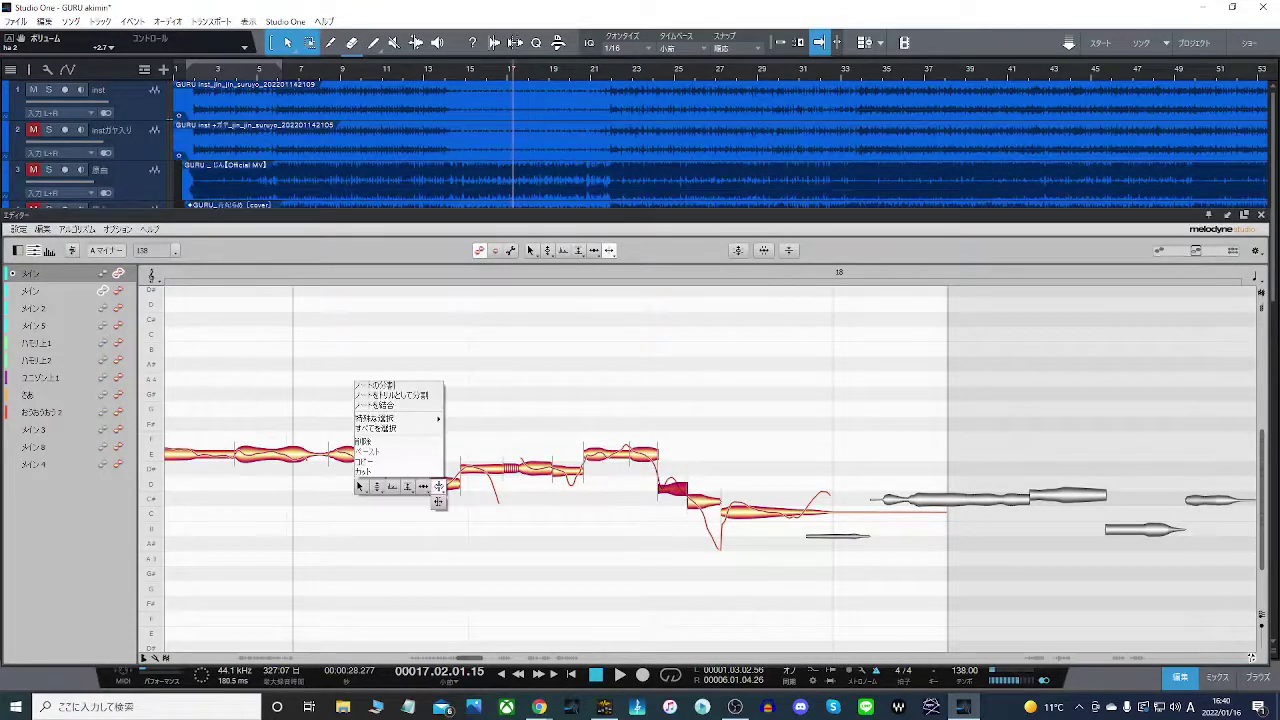
{"action": "left_click", "coordinate": [439, 487]}
{"action": "right_click", "coordinate": [445, 488]}
{"action": "left_click", "coordinate": [368, 489]}
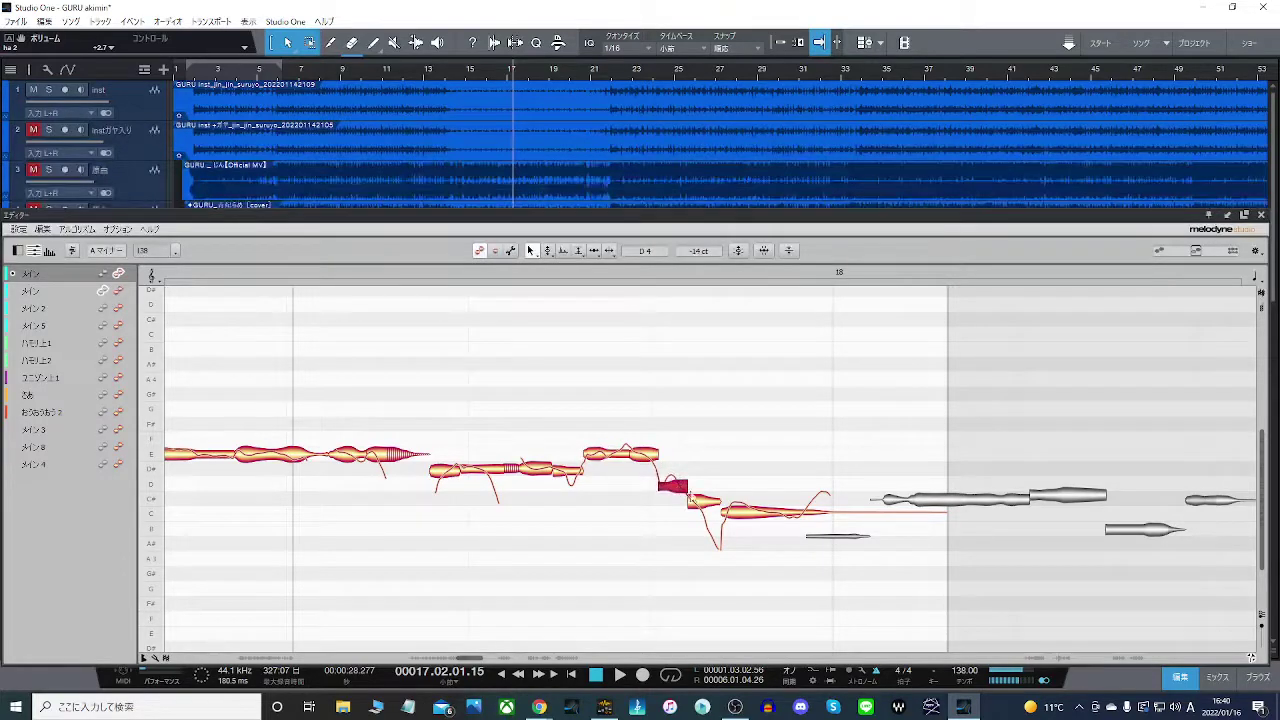
- Raise both pieces cut from the E4 note to D#4, replay the phrase, and try the last piece at C4
{"action": "left_click", "coordinate": [391, 284]}
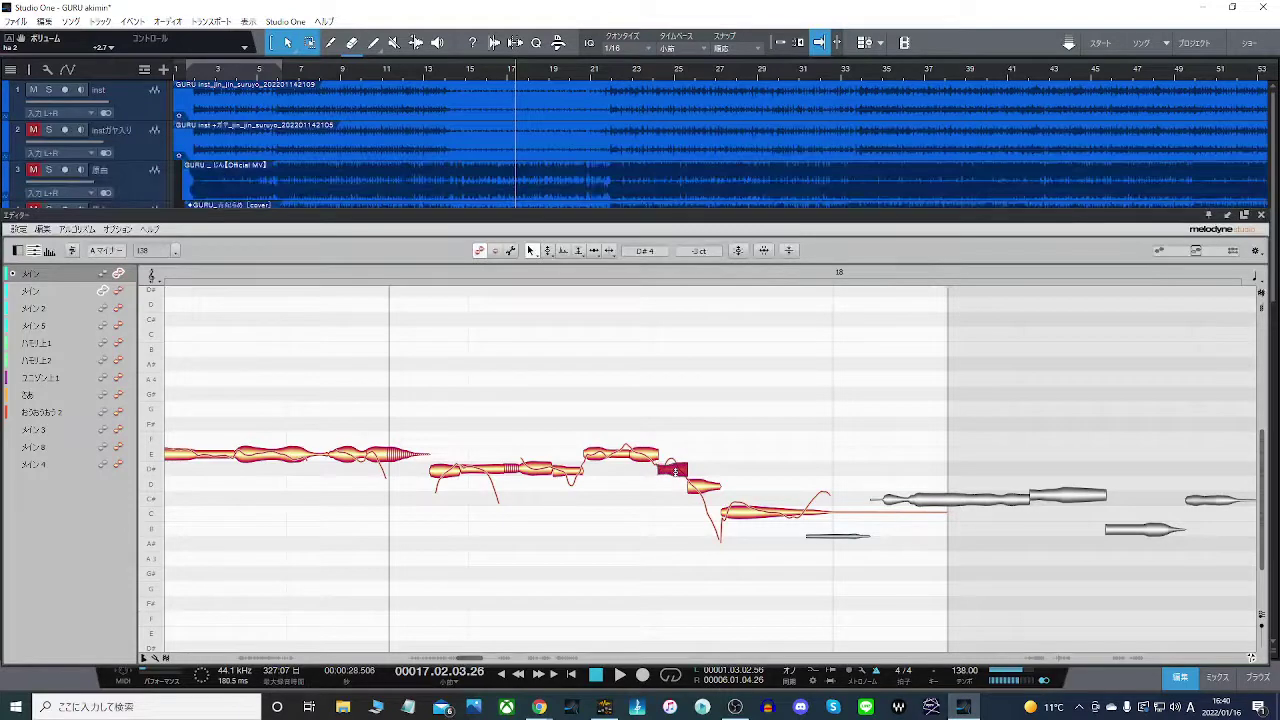
{"action": "left_click", "coordinate": [542, 353]}
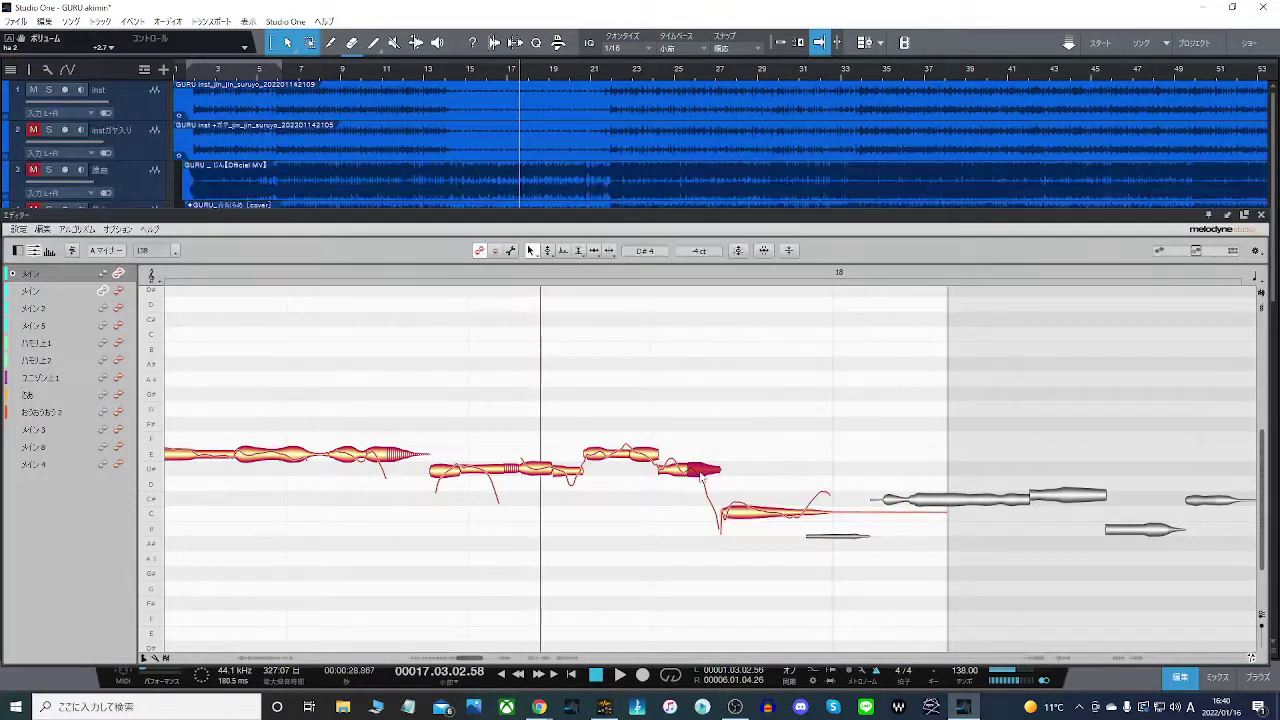
{"action": "left_click", "coordinate": [493, 318]}
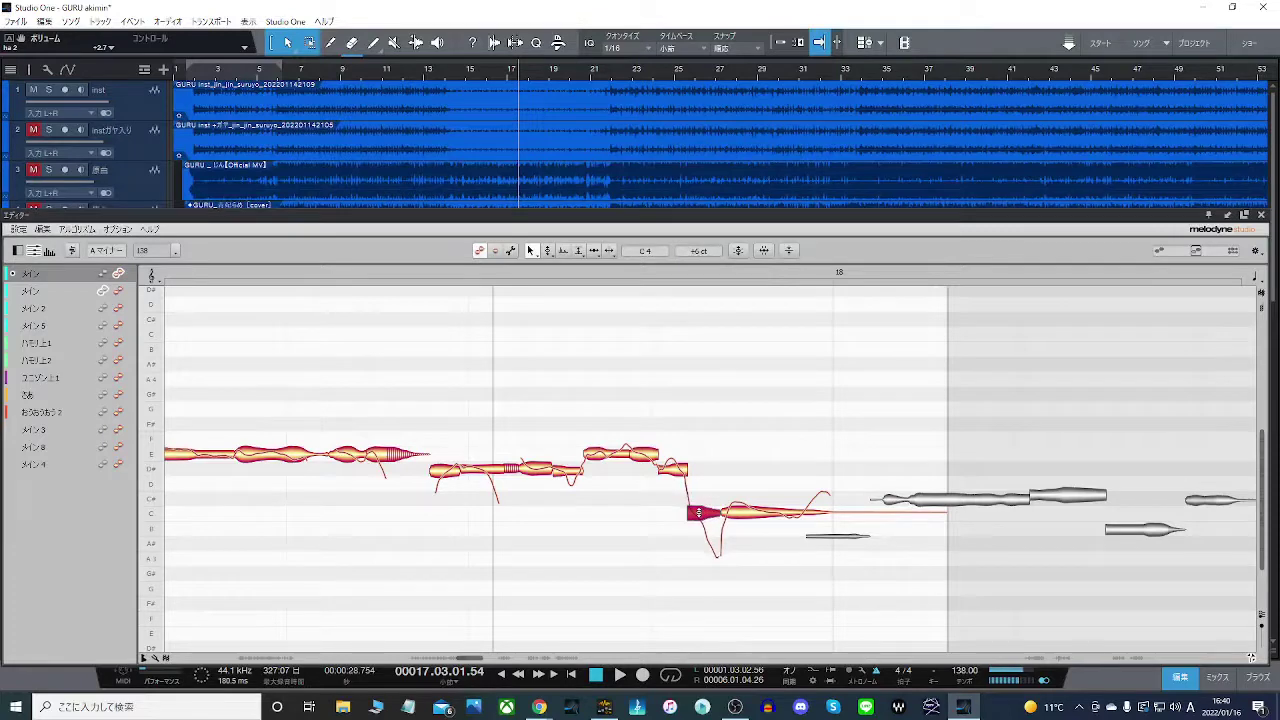
- Move the last cut piece back up between D4 and D#4, raise the long C4 note before bar 18 to C#4, and replay
{"action": "left_click", "coordinate": [527, 344]}
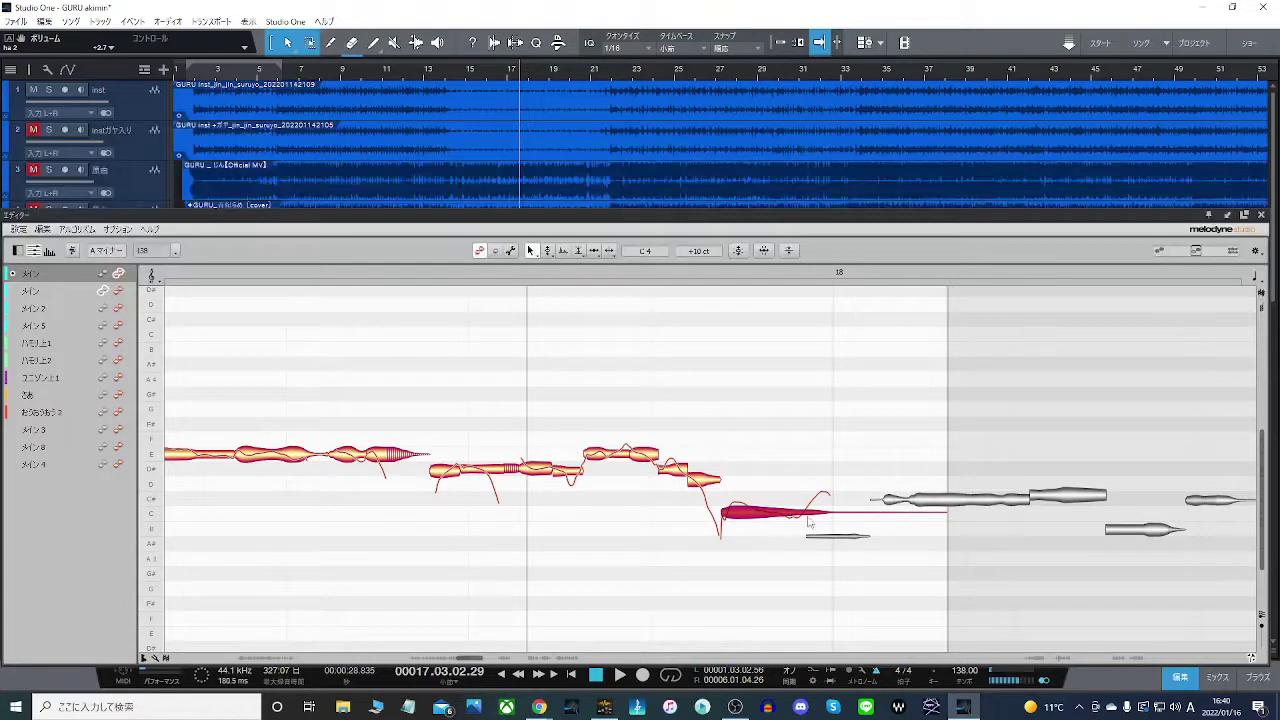
{"action": "left_click_drag", "start_coordinate": [810, 521], "coordinate": [811, 503]}
{"action": "key", "text": "space"}
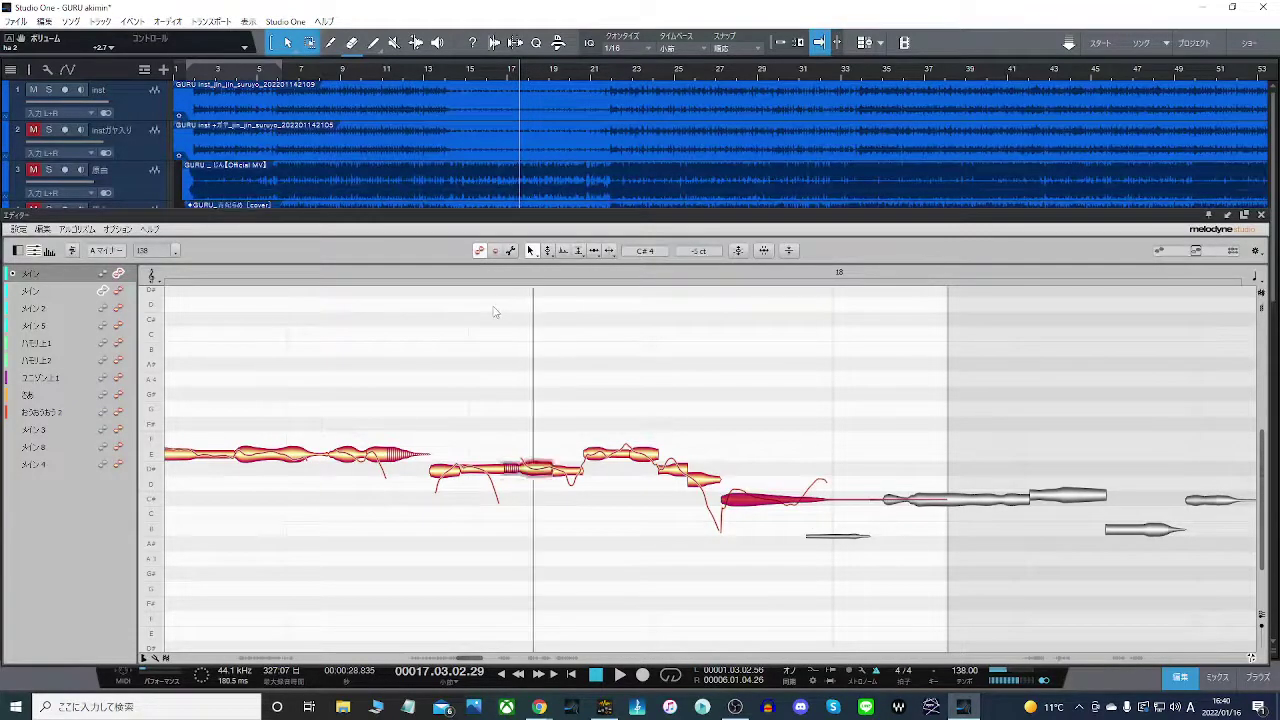
- Lower the long note before bar 18 to C4 and split it into four pieces
{"action": "left_click", "coordinate": [457, 310]}
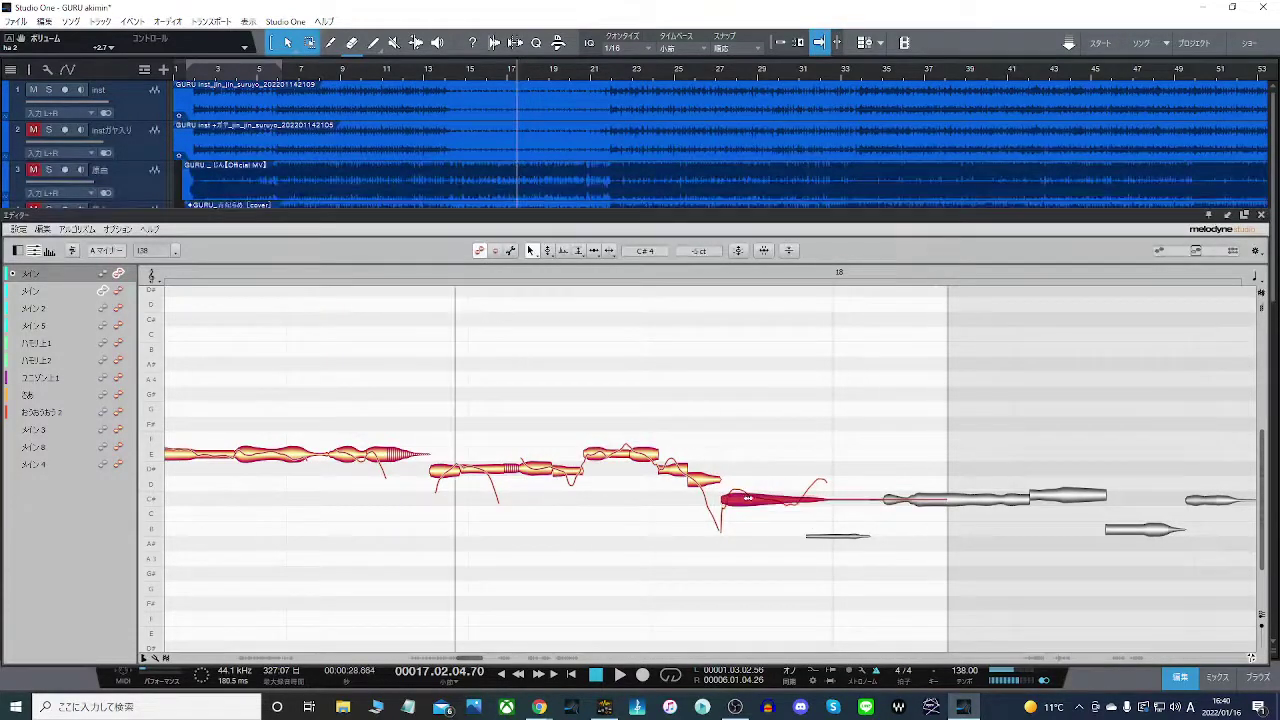
{"action": "left_click_drag", "start_coordinate": [810, 510], "coordinate": [809, 515]}
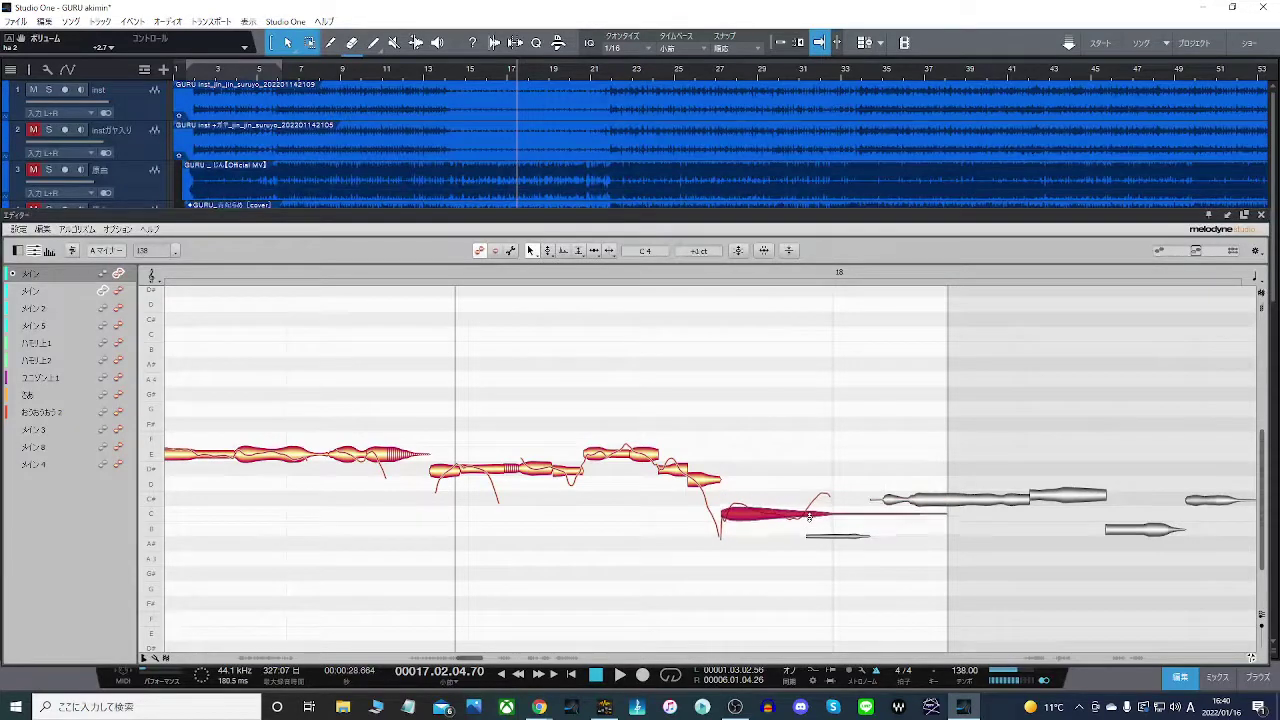
{"action": "right_click", "coordinate": [781, 516]}
{"action": "left_click", "coordinate": [820, 514]}
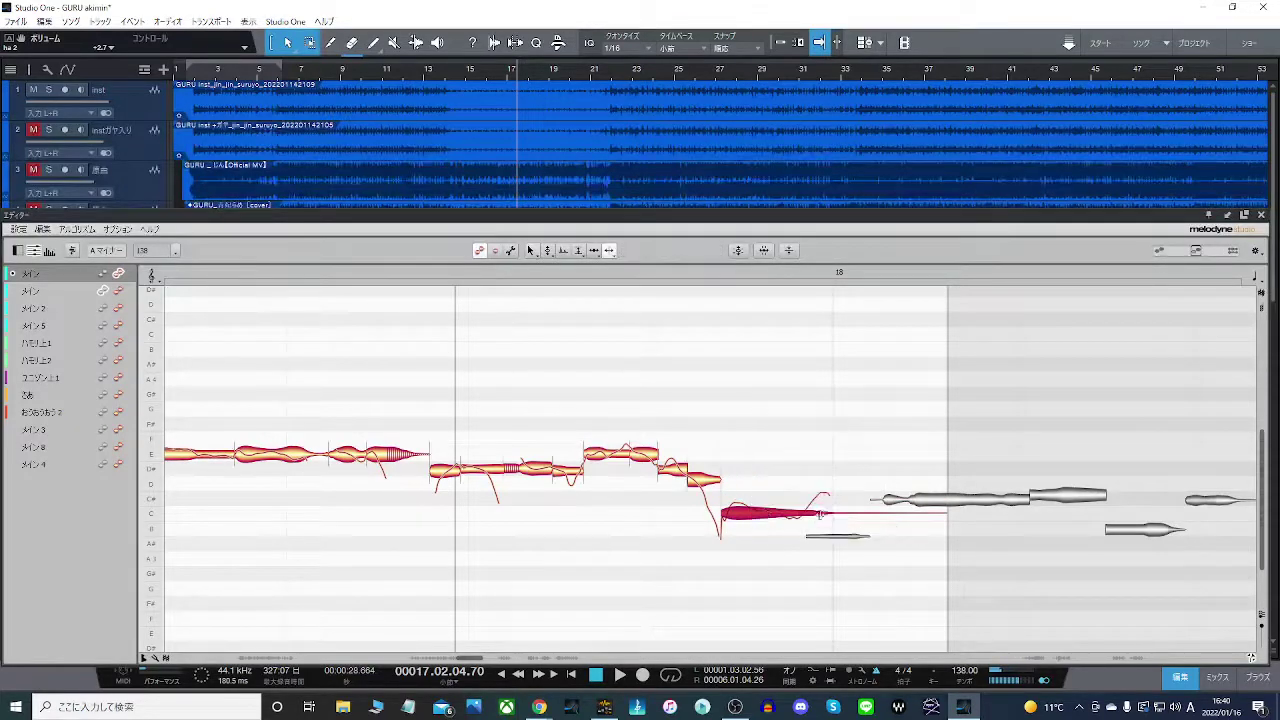
{"action": "double_click", "coordinate": [770, 516]}
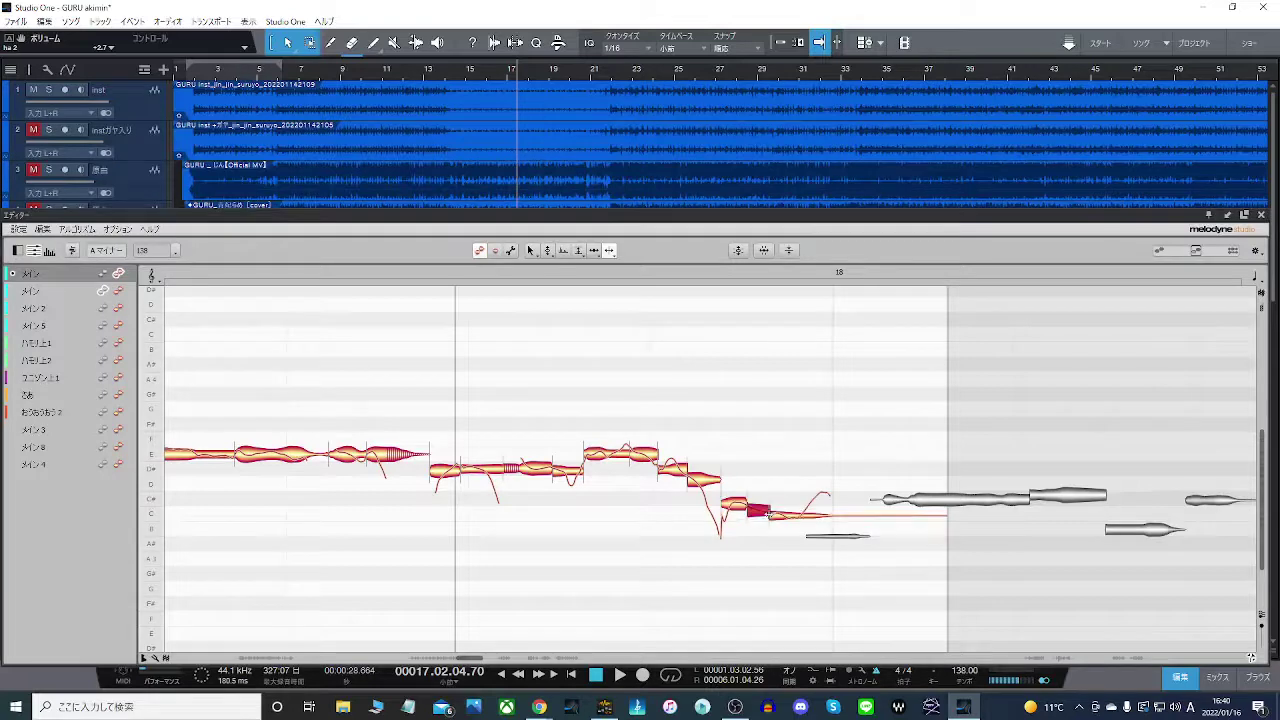
{"action": "double_click", "coordinate": [803, 516]}
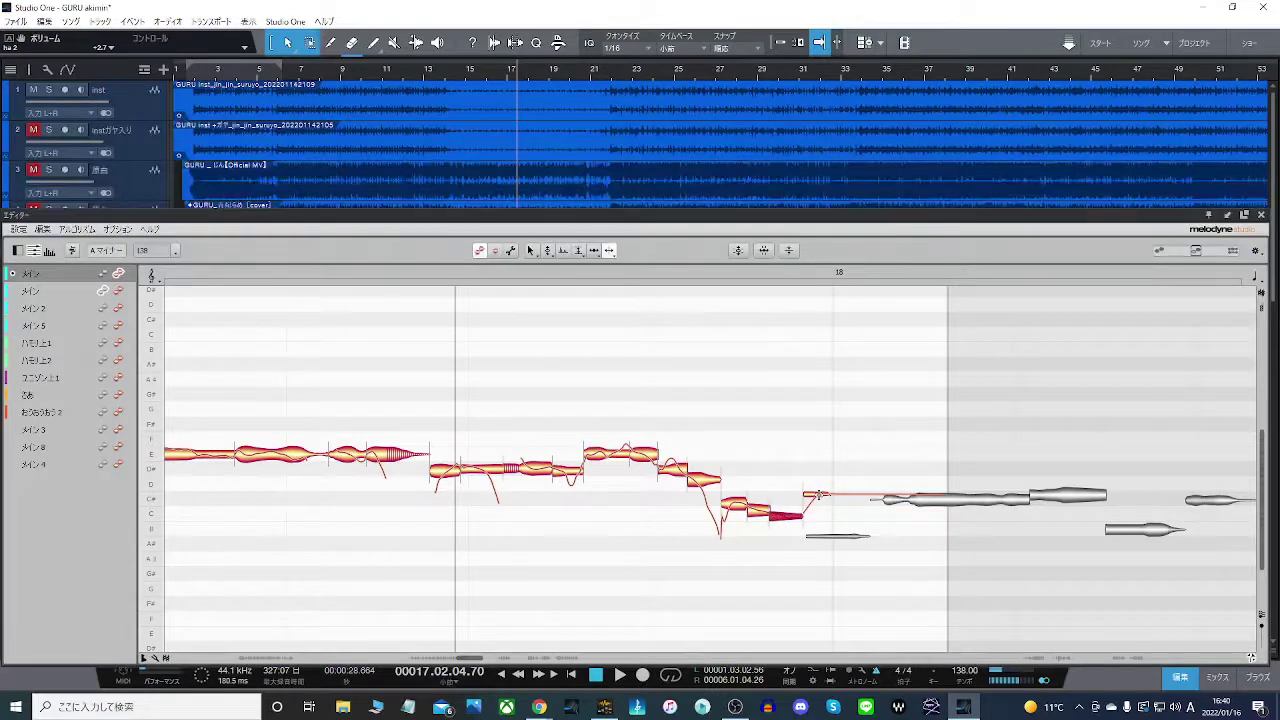
- Lower the last piece of the split note to the level of its neighbours, align the pieces around C4, and try the first at C#4
{"action": "right_click", "coordinate": [818, 494]}
{"action": "left_click", "coordinate": [816, 494]}
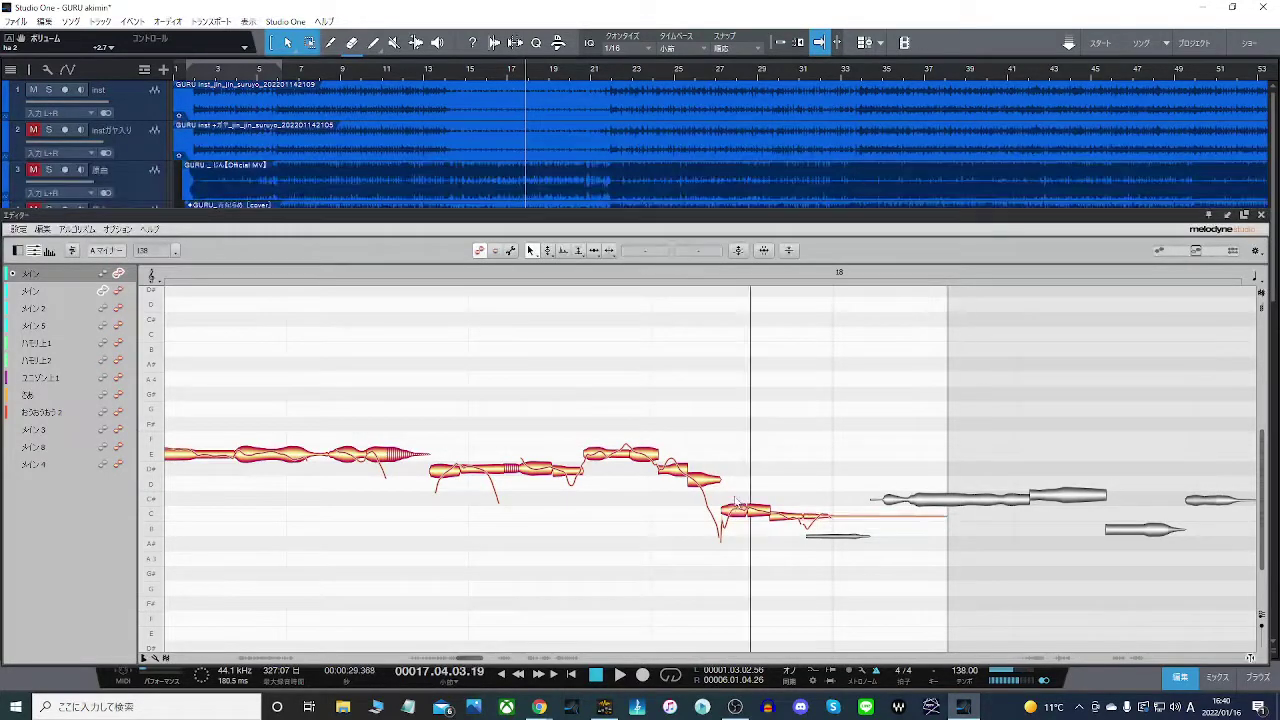
{"action": "left_click", "coordinate": [735, 500]}
{"action": "double_click", "coordinate": [762, 513]}
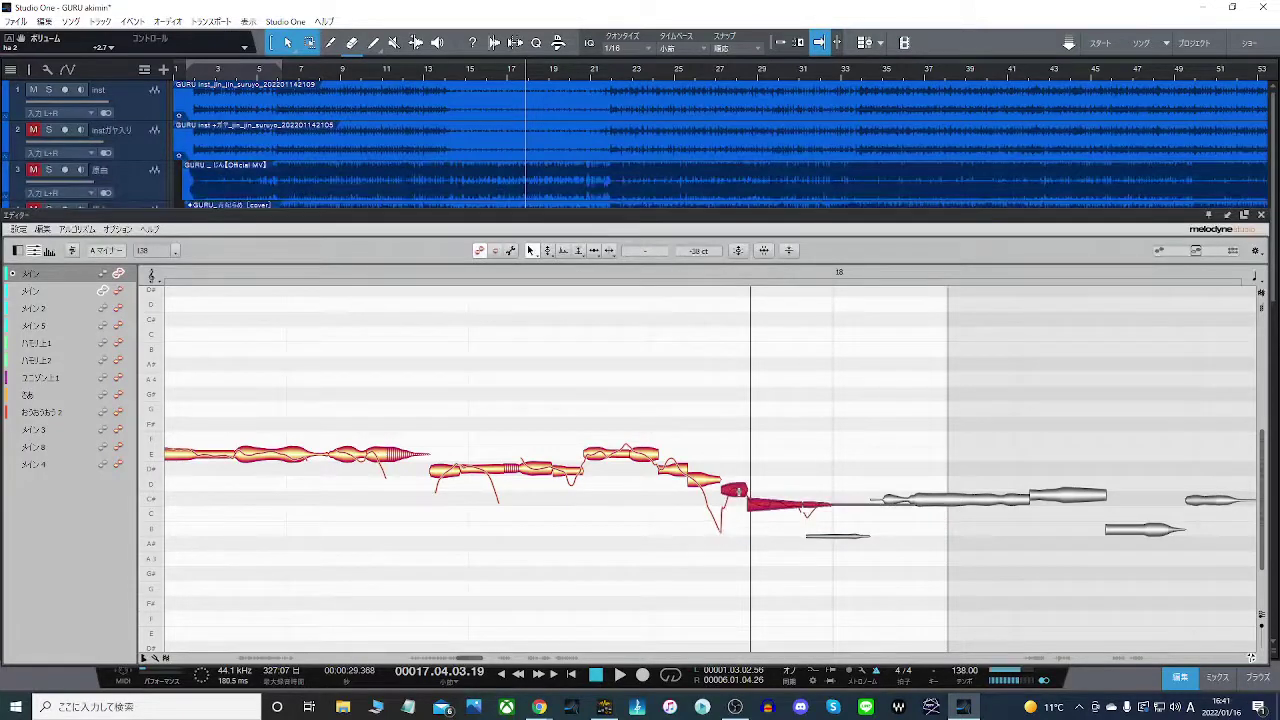
{"action": "left_click", "coordinate": [772, 488]}
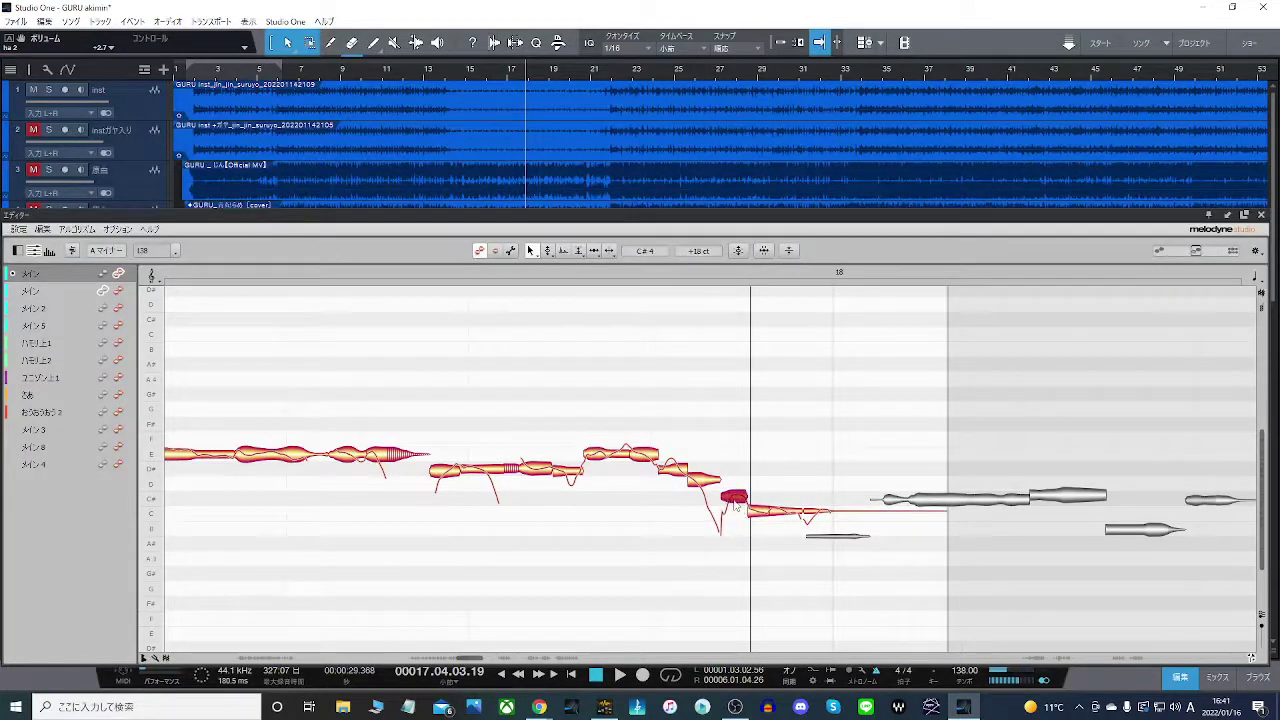
- Replay the edited phrase several times from the second half of bar 17
{"action": "left_click", "coordinate": [419, 343]}
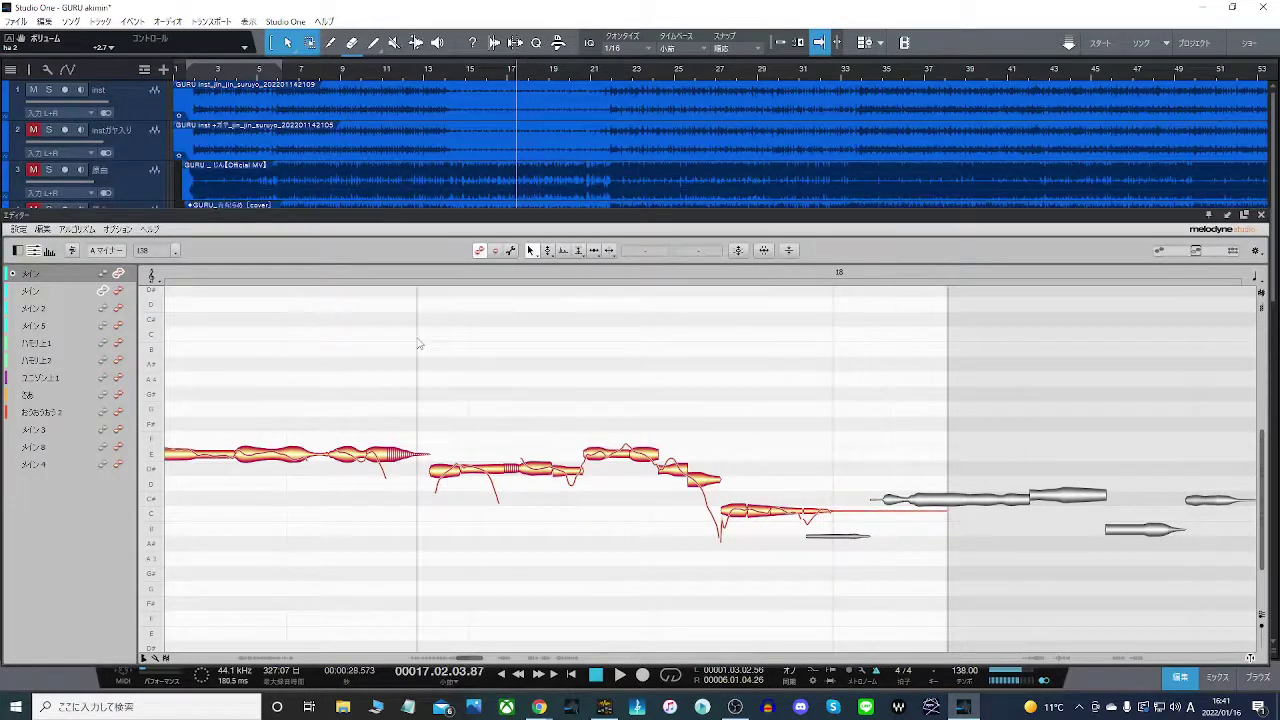
{"action": "key", "text": "space"}
{"action": "left_click", "coordinate": [416, 274]}
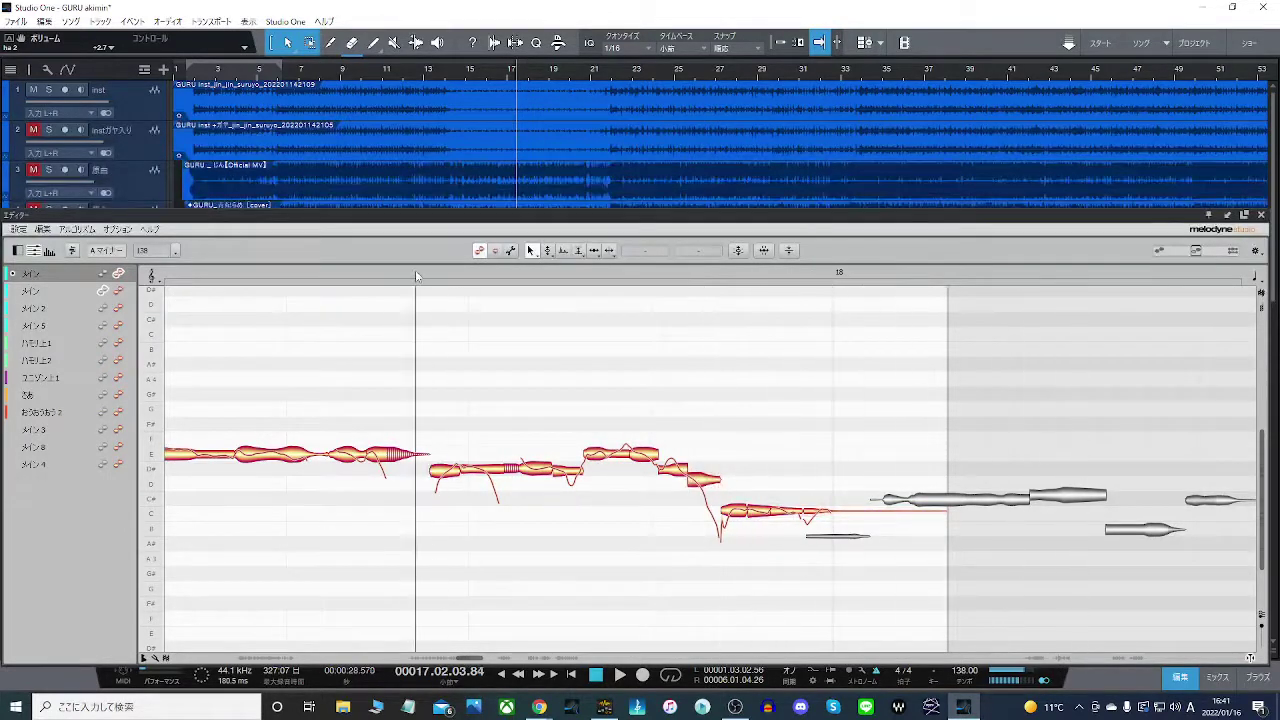
{"action": "key", "text": "space"}
{"action": "key", "text": "space"}
{"action": "key", "text": "space"}
{"action": "left_click", "coordinate": [428, 355]}
{"action": "key", "text": "space"}
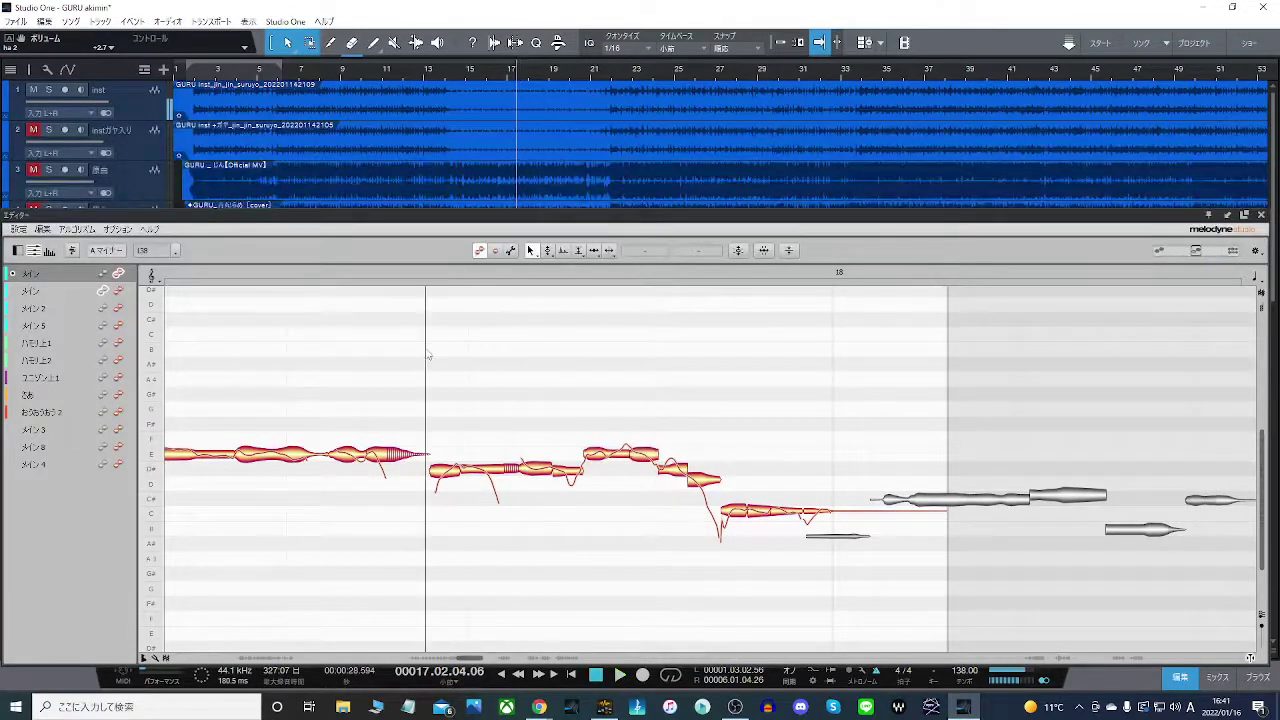
- Smooth the pitch curve between the D#4 pieces in bar 17 with the Pitch tool and replay the phrase
{"action": "right_click", "coordinate": [450, 468]}
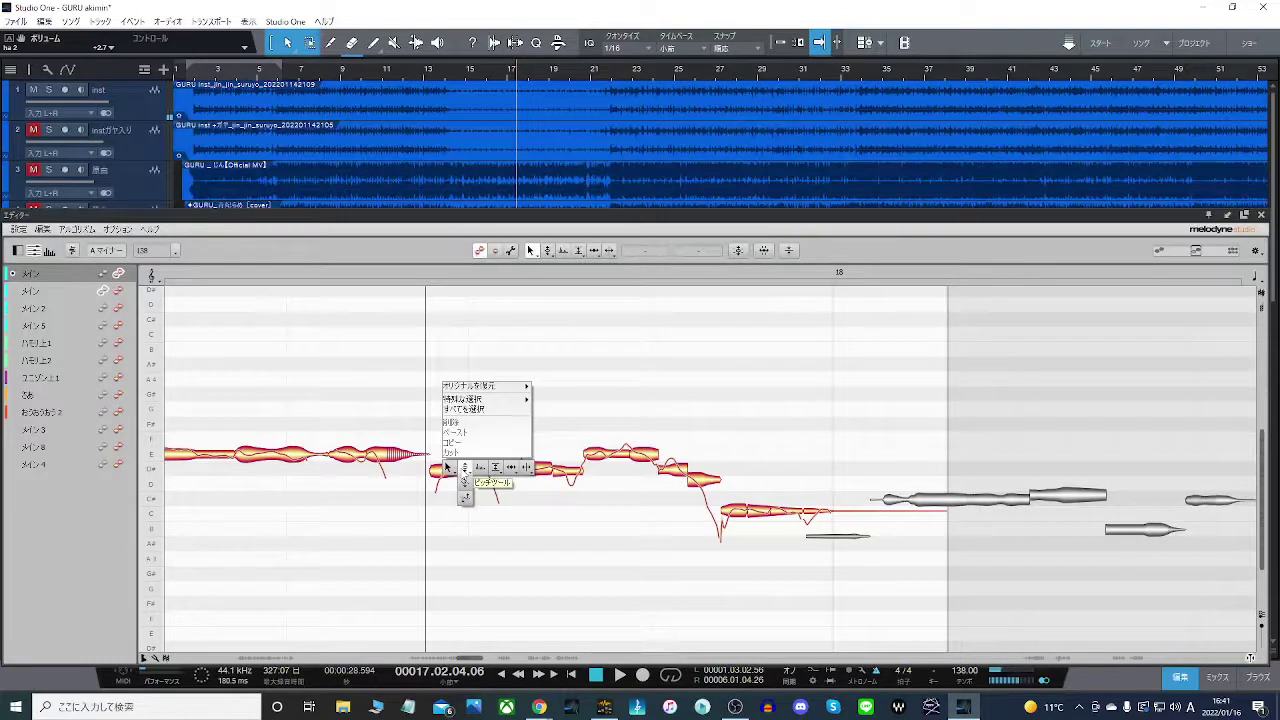
{"action": "left_click", "coordinate": [464, 468]}
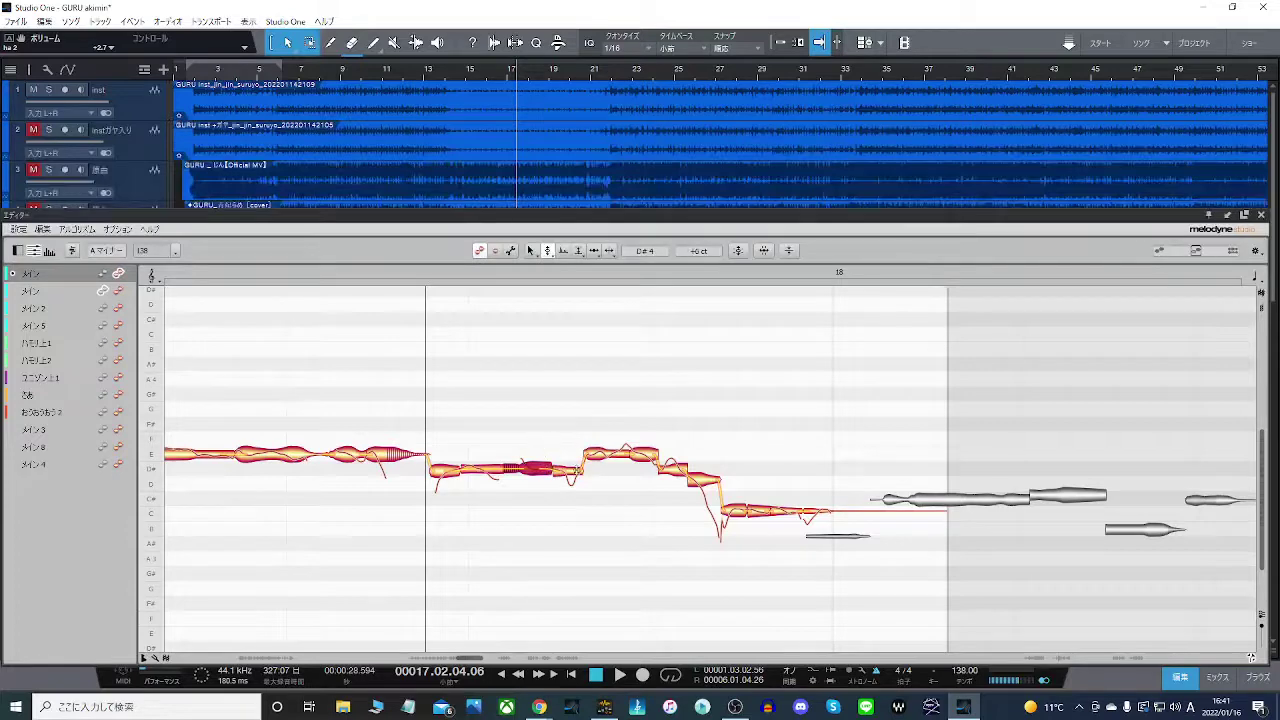
{"action": "key", "text": "space"}
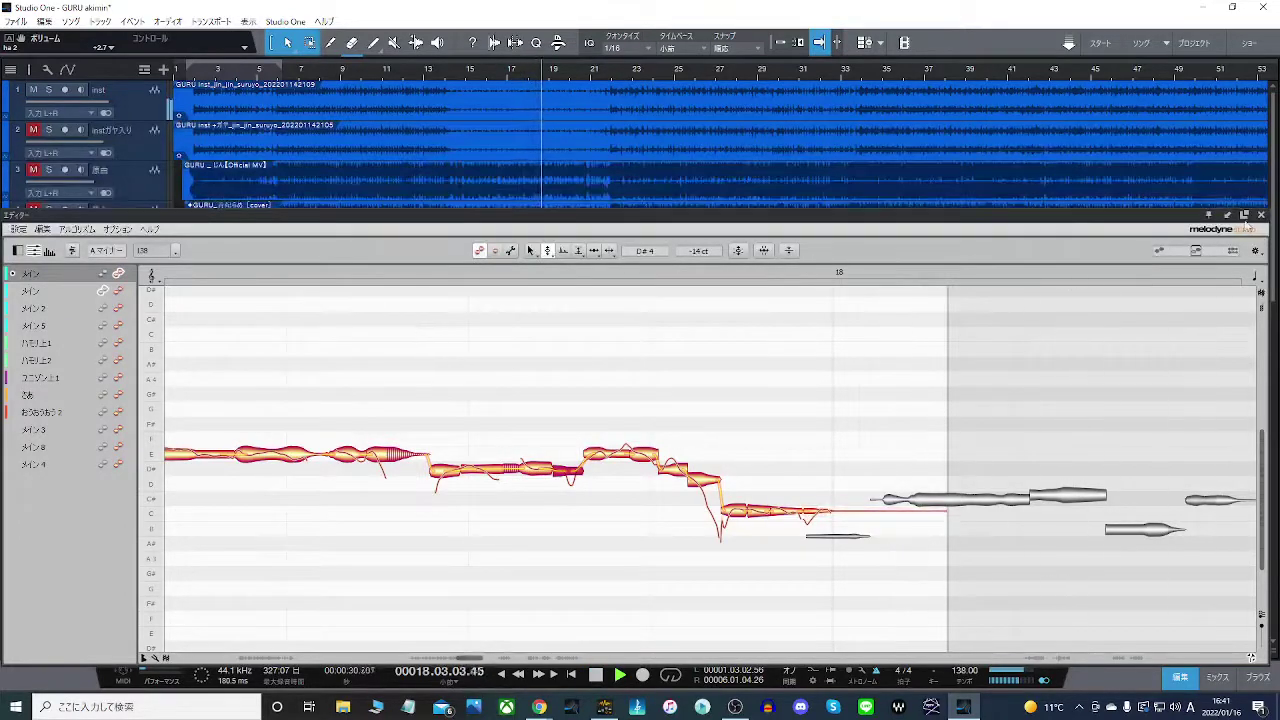
- Return to the arrangement, loop the short clip 録音(30) around bar 21 on the second メイン track, and open it in Melodyne
{"action": "left_click", "coordinate": [1261, 215]}
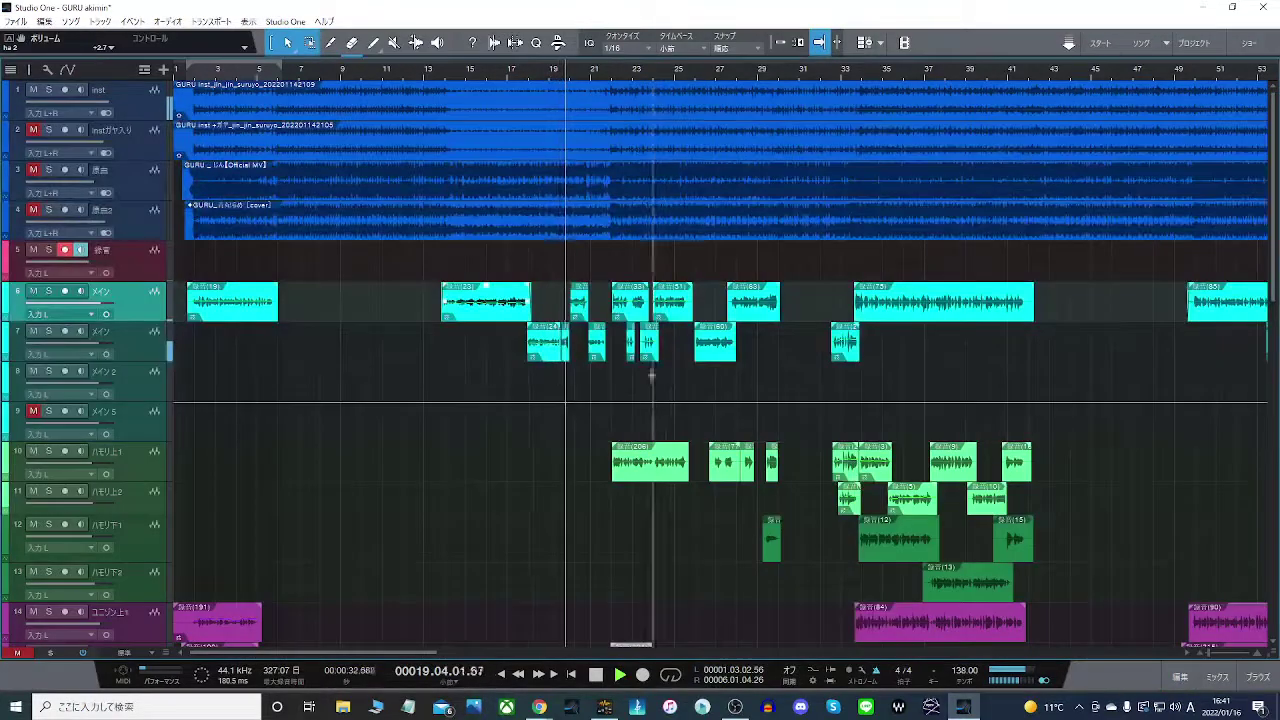
{"action": "left_click_drag", "start_coordinate": [547, 77], "coordinate": [583, 107]}
{"action": "left_click", "coordinate": [480, 78]}
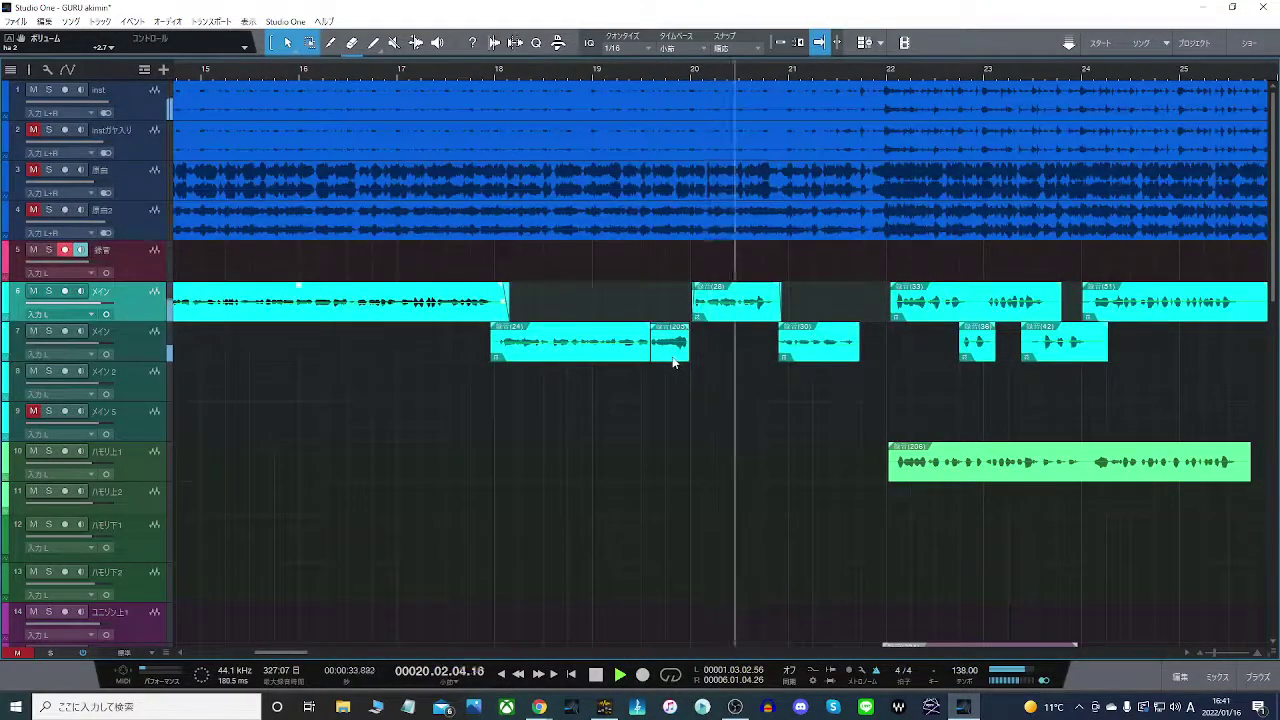
{"action": "right_click", "coordinate": [827, 350]}
{"action": "left_click", "coordinate": [782, 73]}
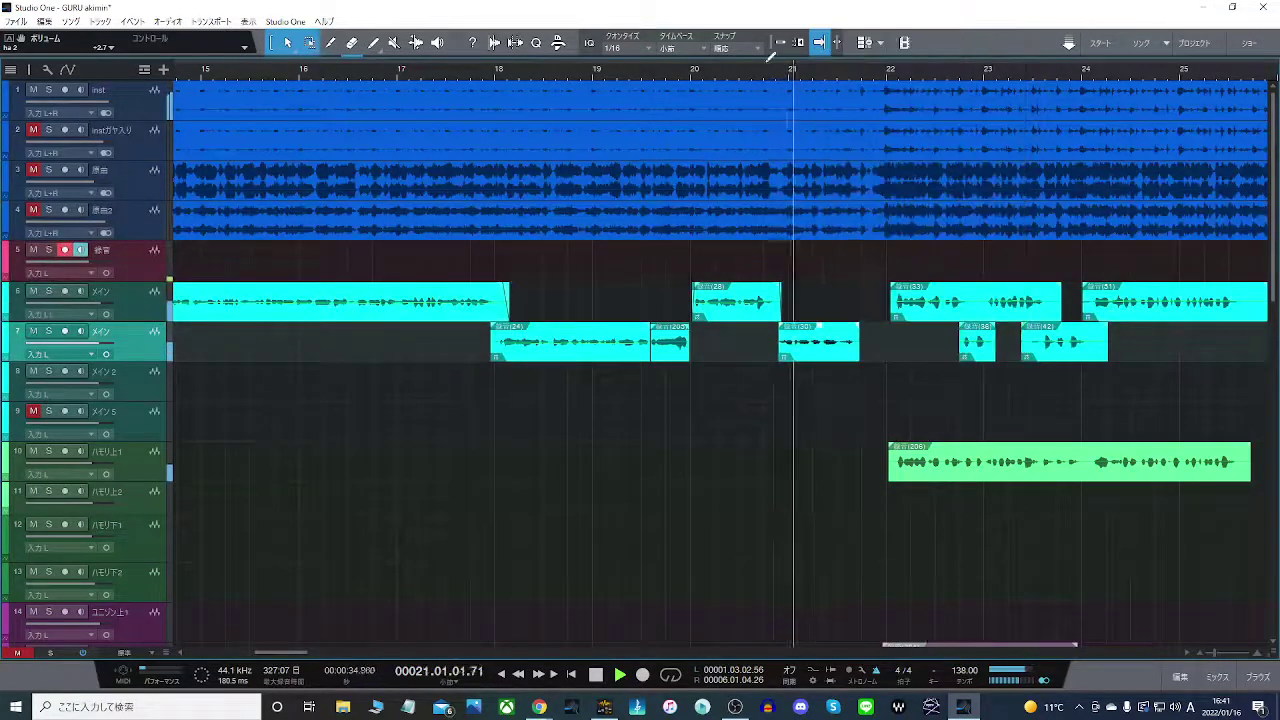
{"action": "left_click_drag", "start_coordinate": [766, 65], "coordinate": [878, 65]}
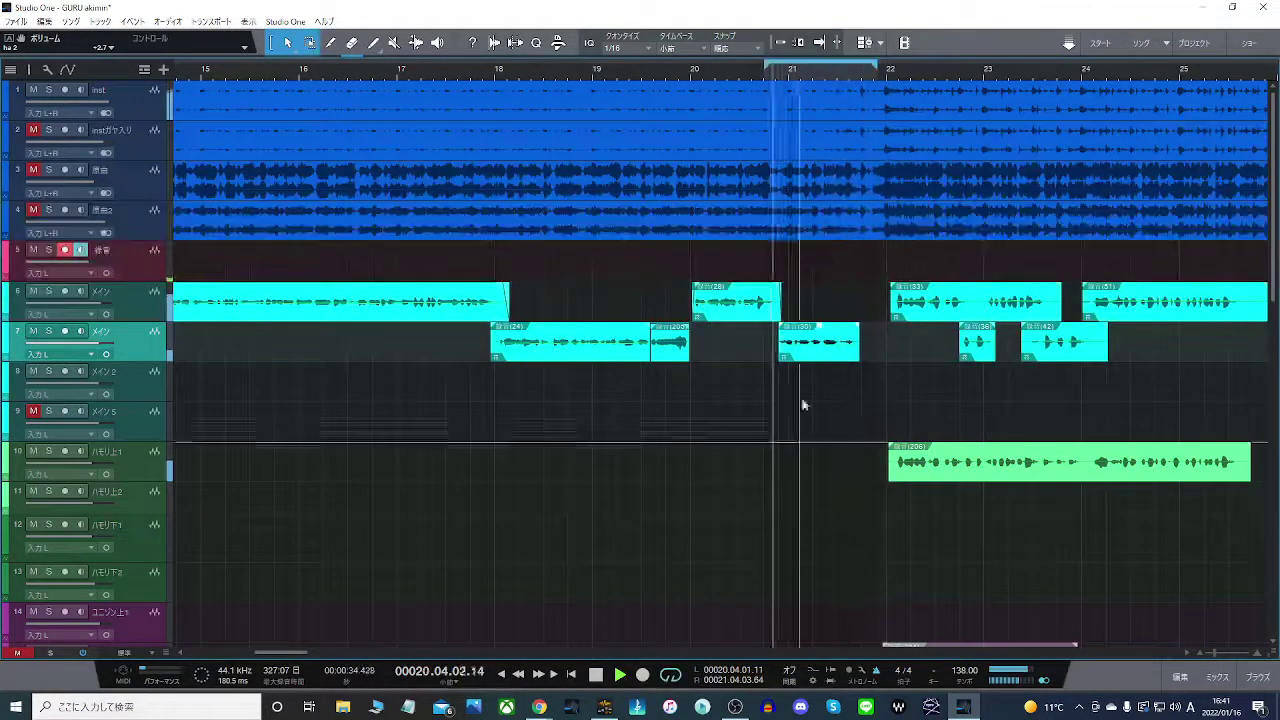
{"action": "right_click", "coordinate": [829, 340]}
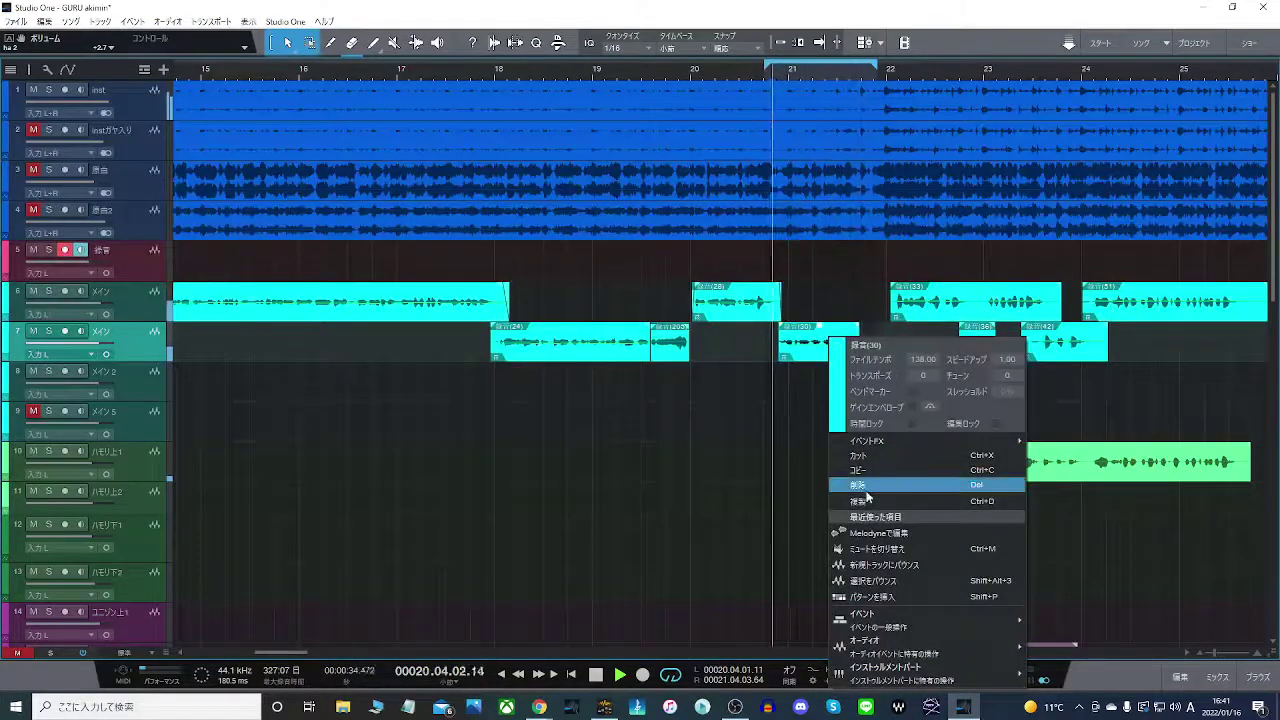
{"action": "left_click", "coordinate": [877, 533]}
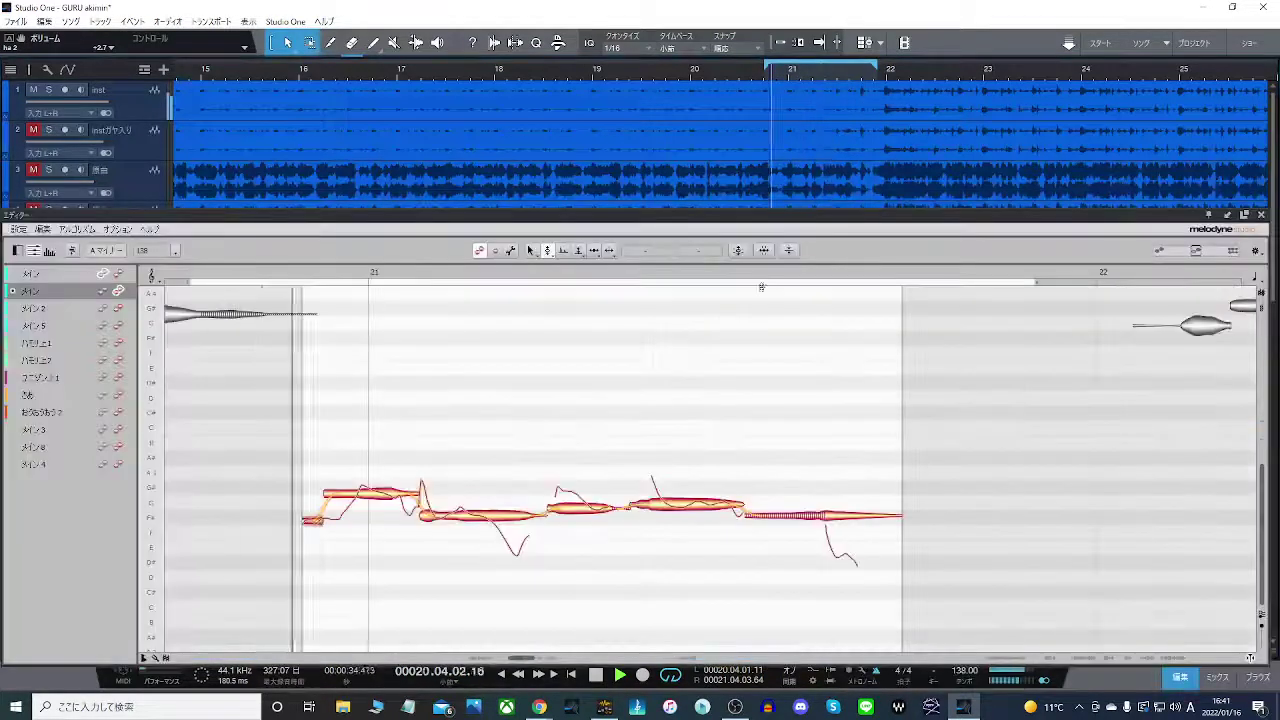
- Split the longer notes of the bar 21 clip into separate pieces with the Note Separation tool where the pitch curve changes
{"action": "right_click", "coordinate": [362, 494]}
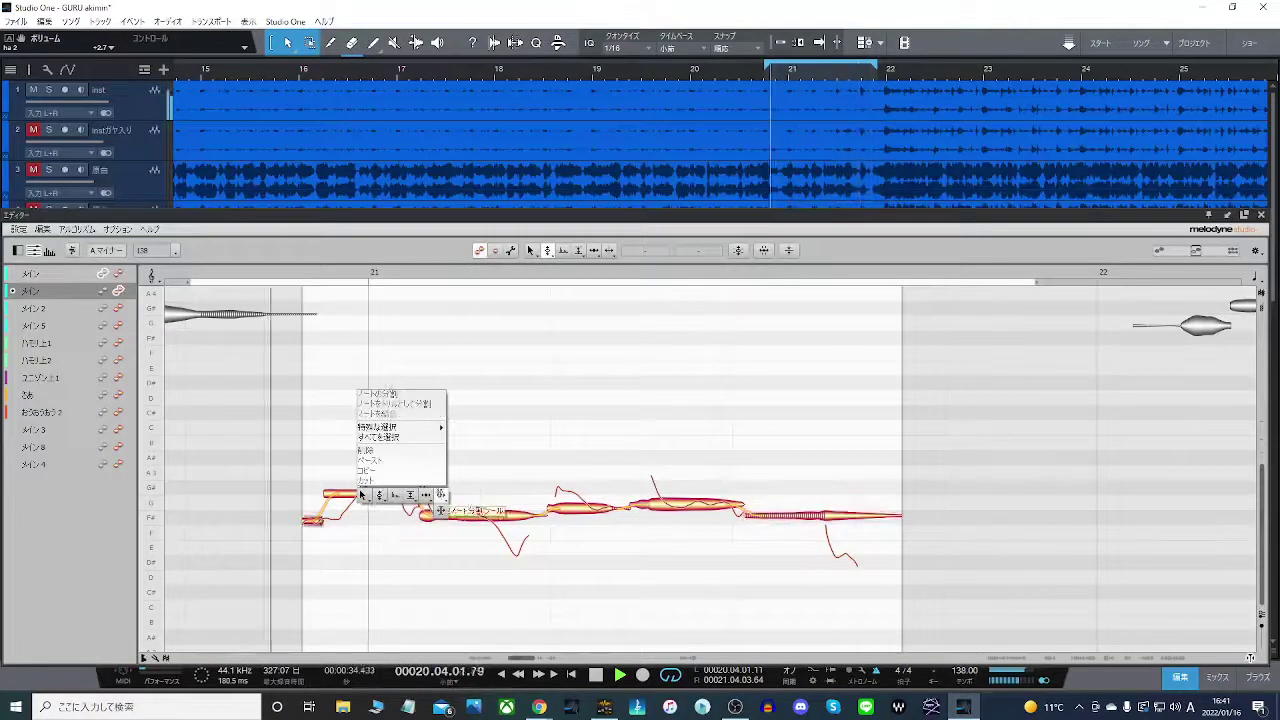
{"action": "left_click", "coordinate": [441, 496]}
{"action": "double_click", "coordinate": [360, 492]}
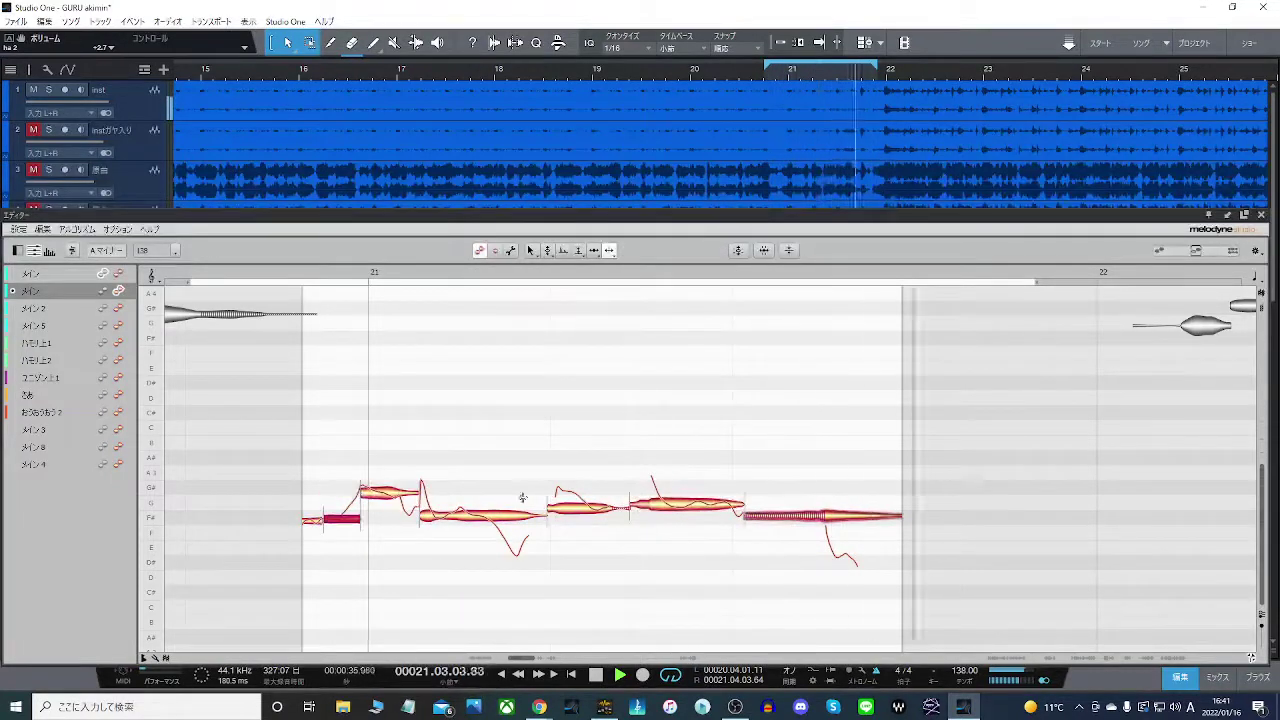
{"action": "double_click", "coordinate": [671, 503]}
{"action": "double_click", "coordinate": [583, 508]}
{"action": "double_click", "coordinate": [495, 515]}
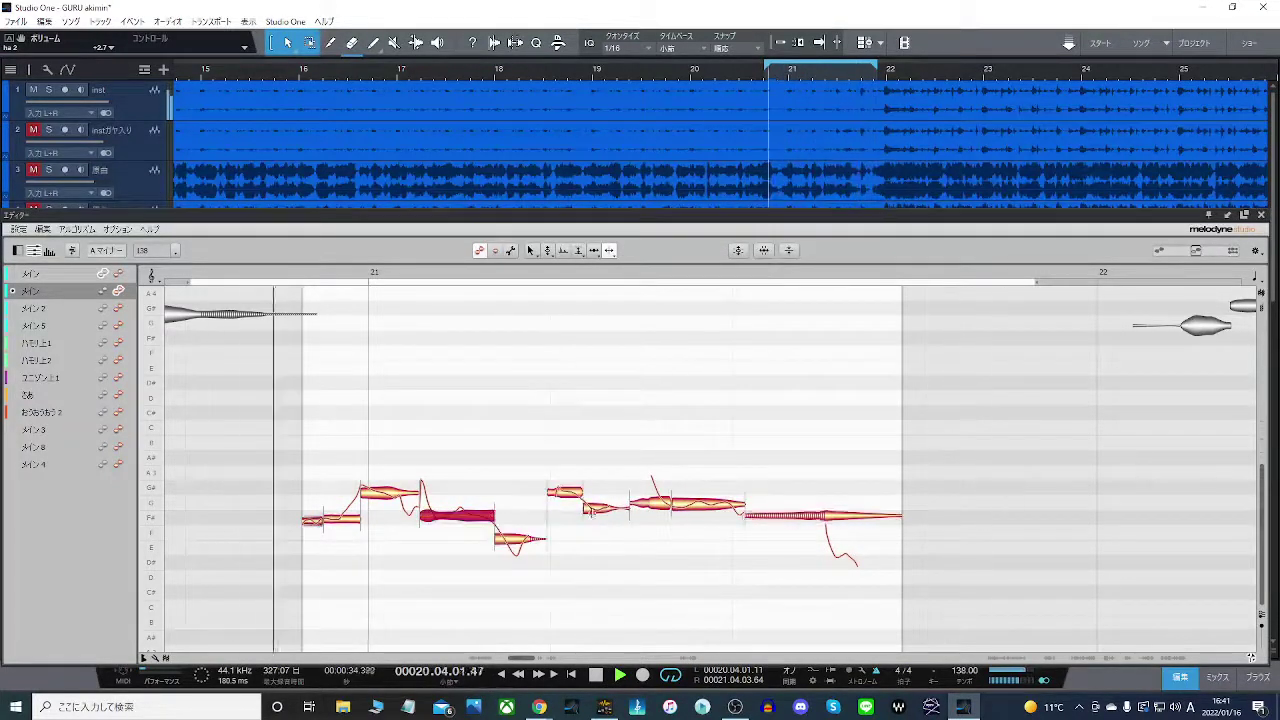
{"action": "double_click", "coordinate": [692, 505]}
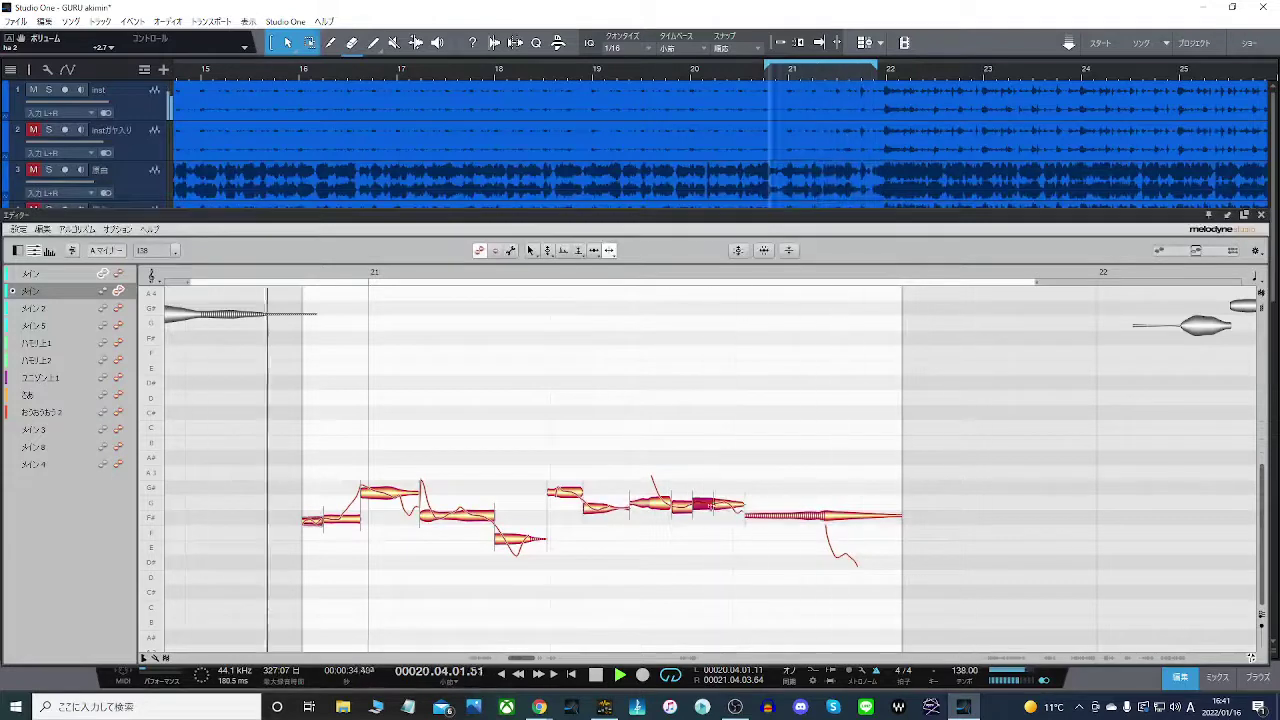
{"action": "double_click", "coordinate": [395, 492]}
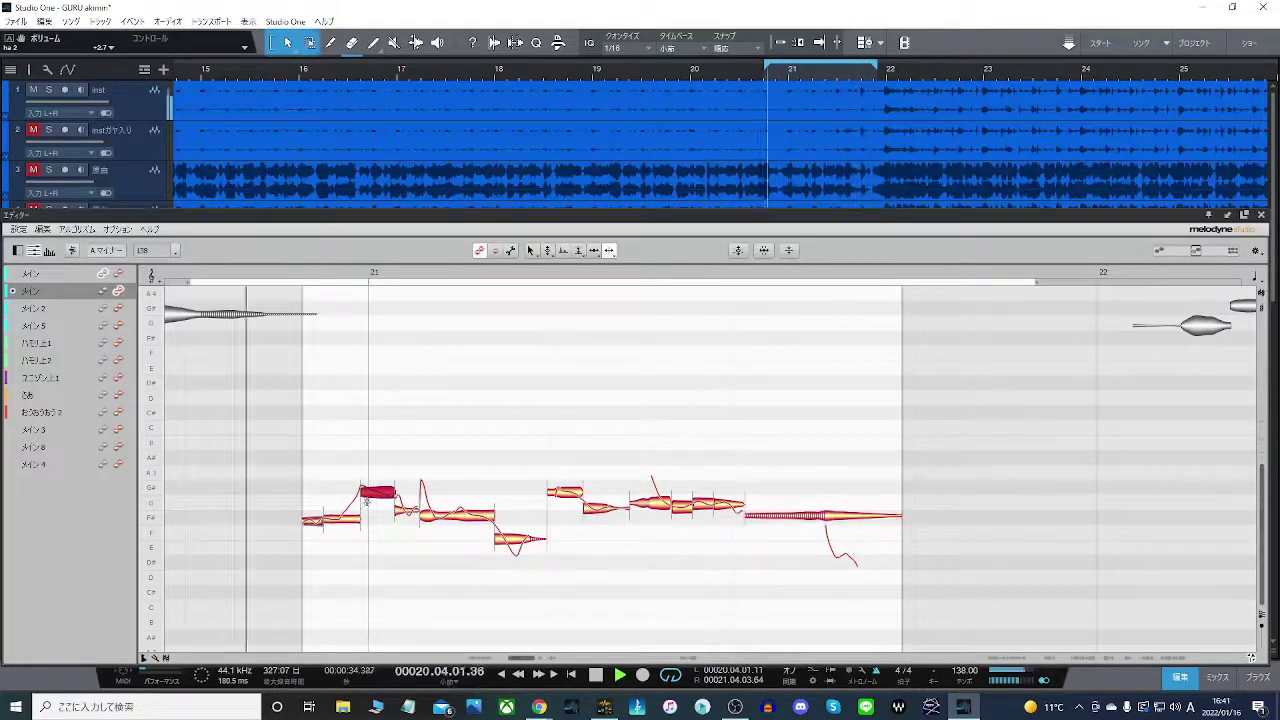
{"action": "double_click", "coordinate": [342, 519]}
- Align the separated pieces in the first half of the clip, putting the high piece at bar 21 on G#3 and its neighbours on F#3
{"action": "right_click", "coordinate": [354, 518]}
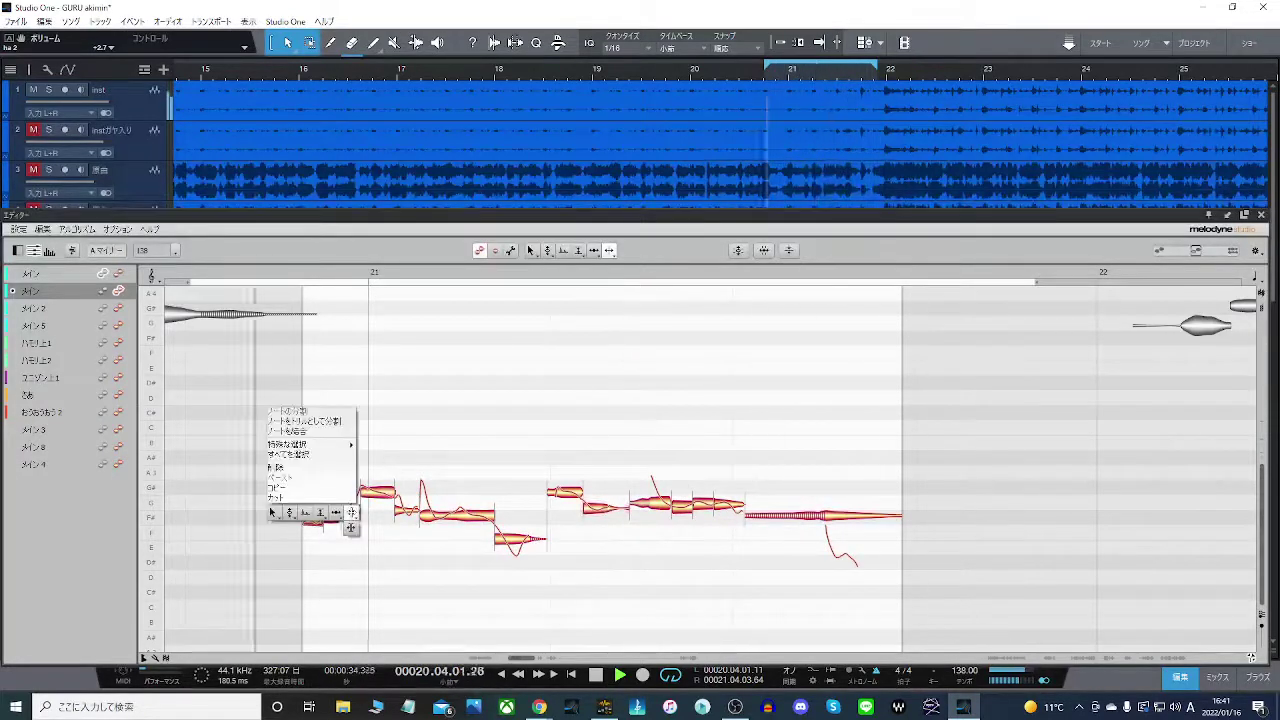
{"action": "left_click", "coordinate": [277, 515]}
{"action": "left_click", "coordinate": [352, 511]}
{"action": "left_click_drag", "start_coordinate": [353, 513], "coordinate": [456, 518]}
{"action": "key", "text": "Right"}
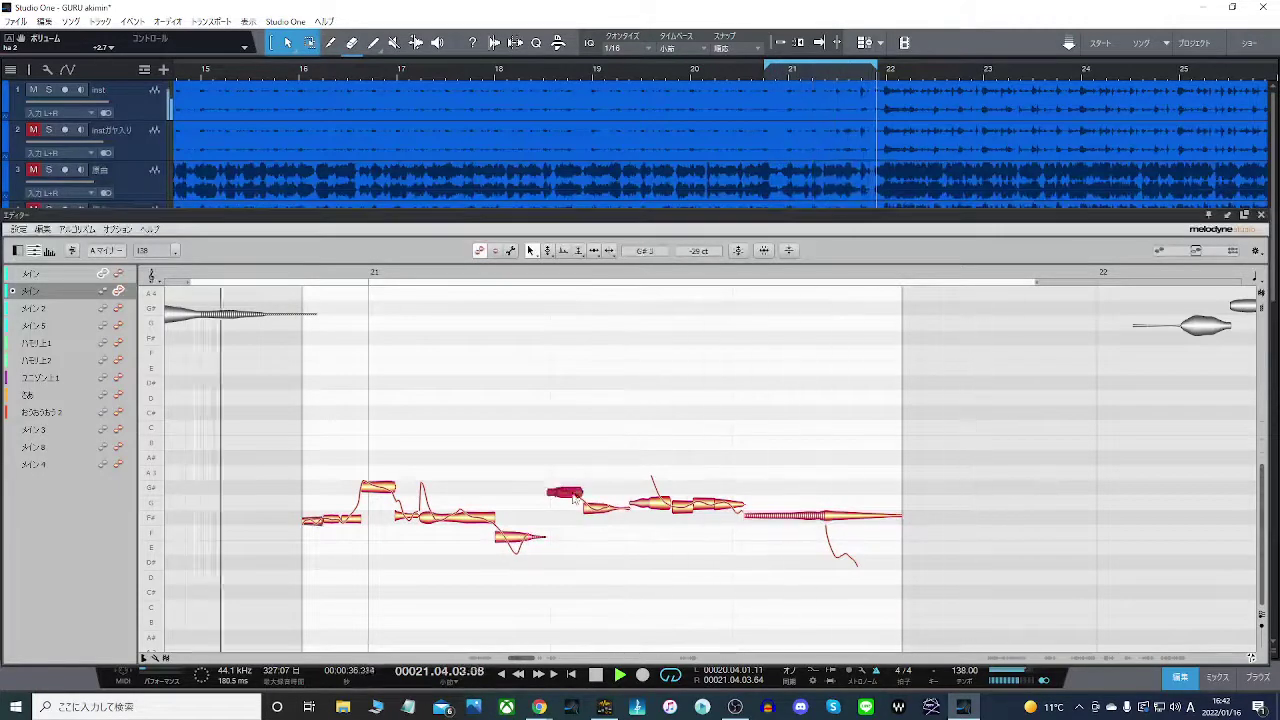
- Align the separated pieces in the second half of bar 21 to G3 and raise the clip's last note to G3 -12 ct
{"action": "left_click_drag", "start_coordinate": [652, 483], "coordinate": [724, 511]}
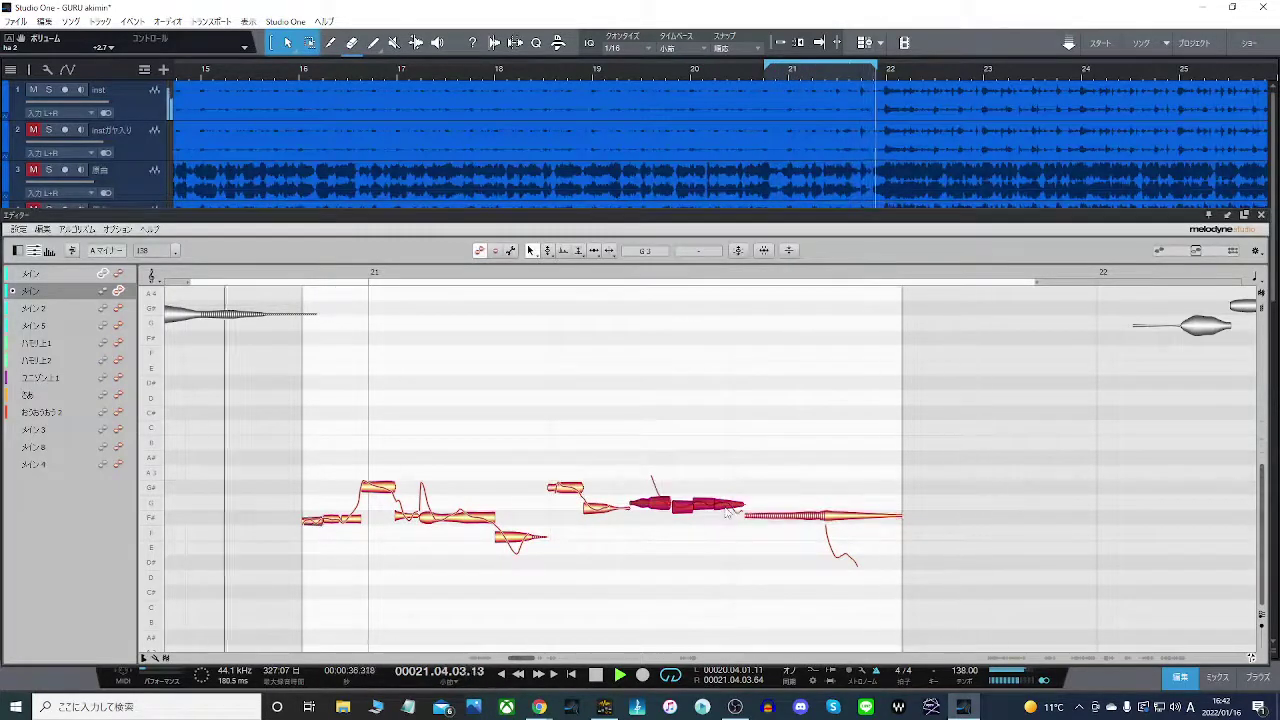
{"action": "double_click", "coordinate": [715, 504]}
{"action": "left_click", "coordinate": [734, 523]}
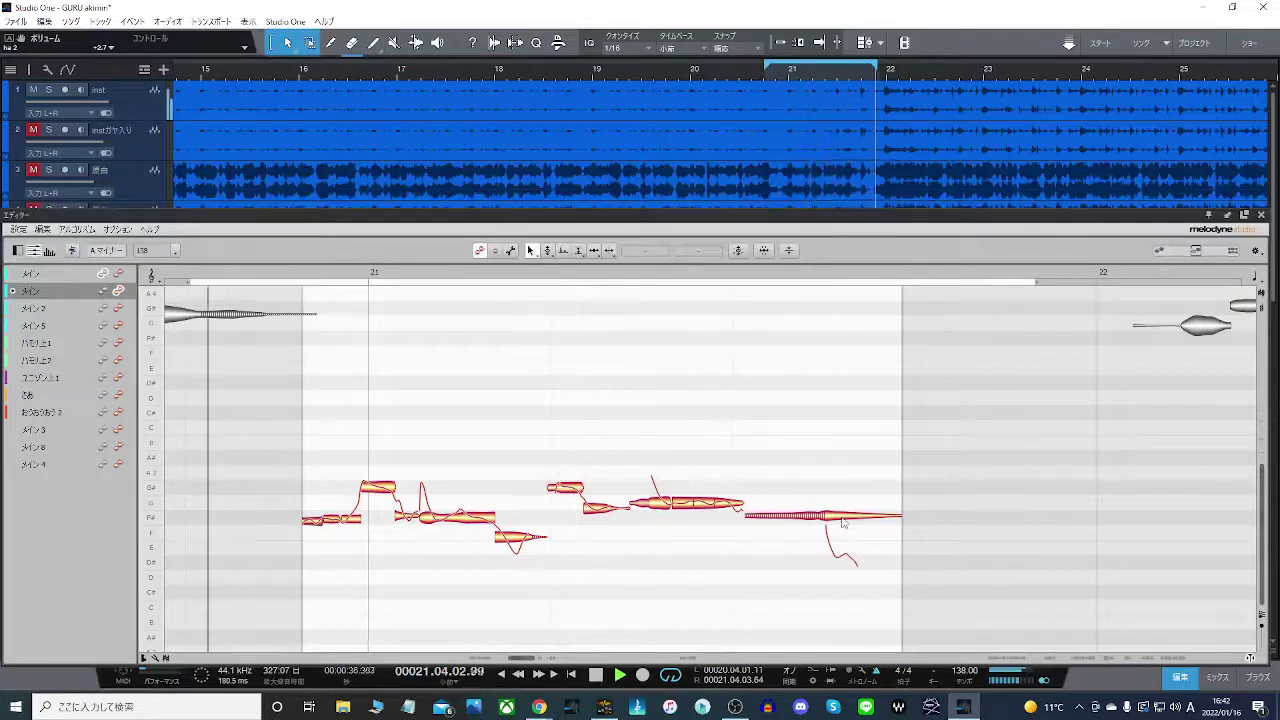
{"action": "left_click_drag", "start_coordinate": [835, 522], "coordinate": [845, 506]}
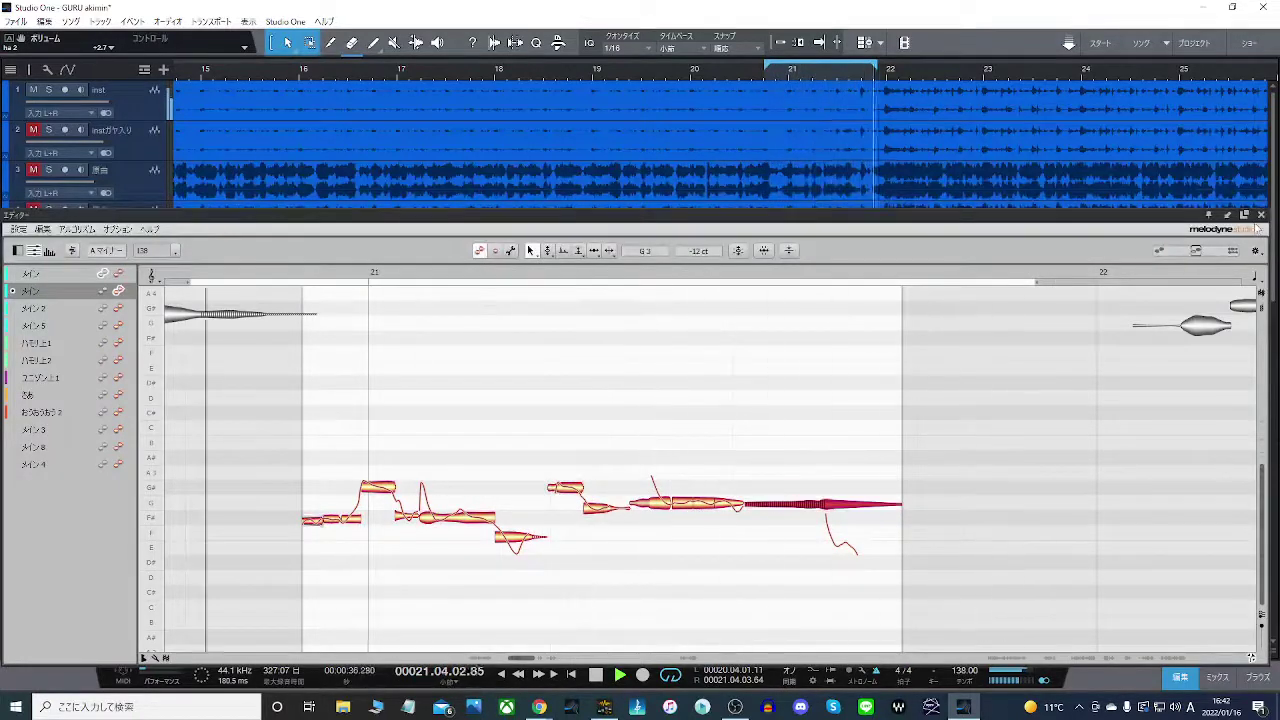
- Move the playback loop from bar 21 to bars 22 to 26 and open the ハモリ上1 clip there in Melodyne
{"action": "left_click", "coordinate": [673, 677]}
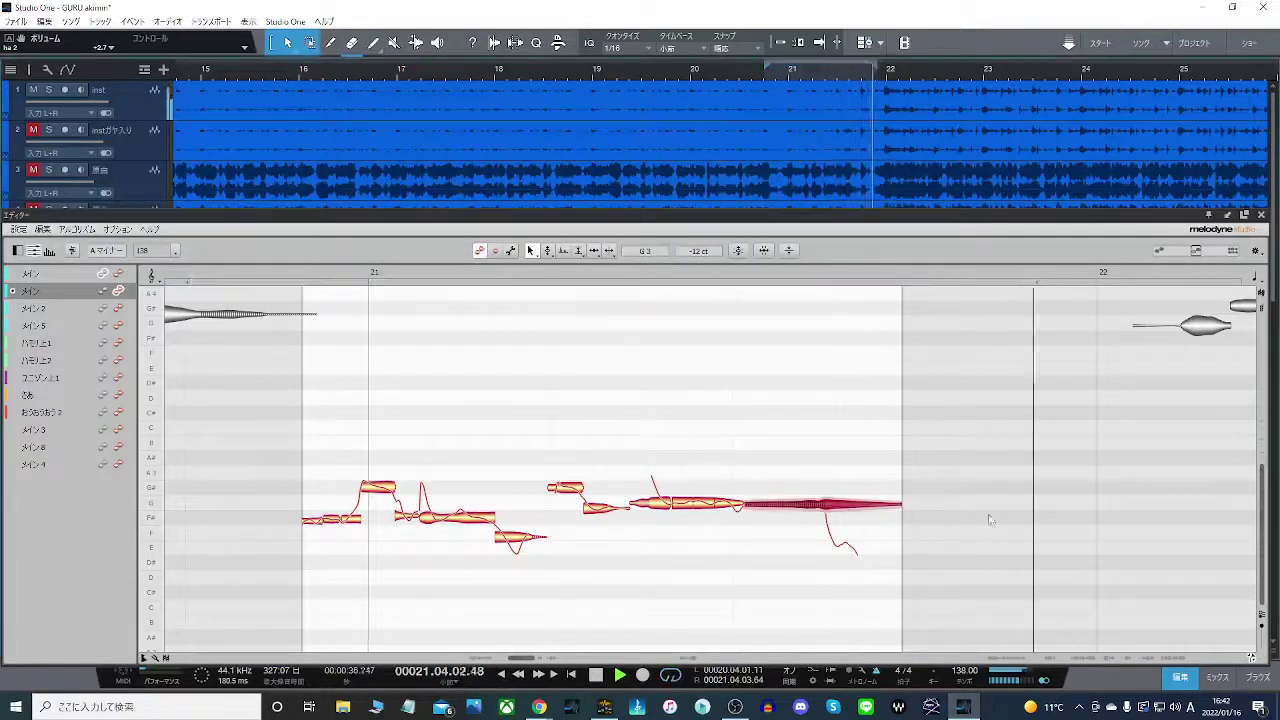
{"action": "left_click", "coordinate": [1261, 215]}
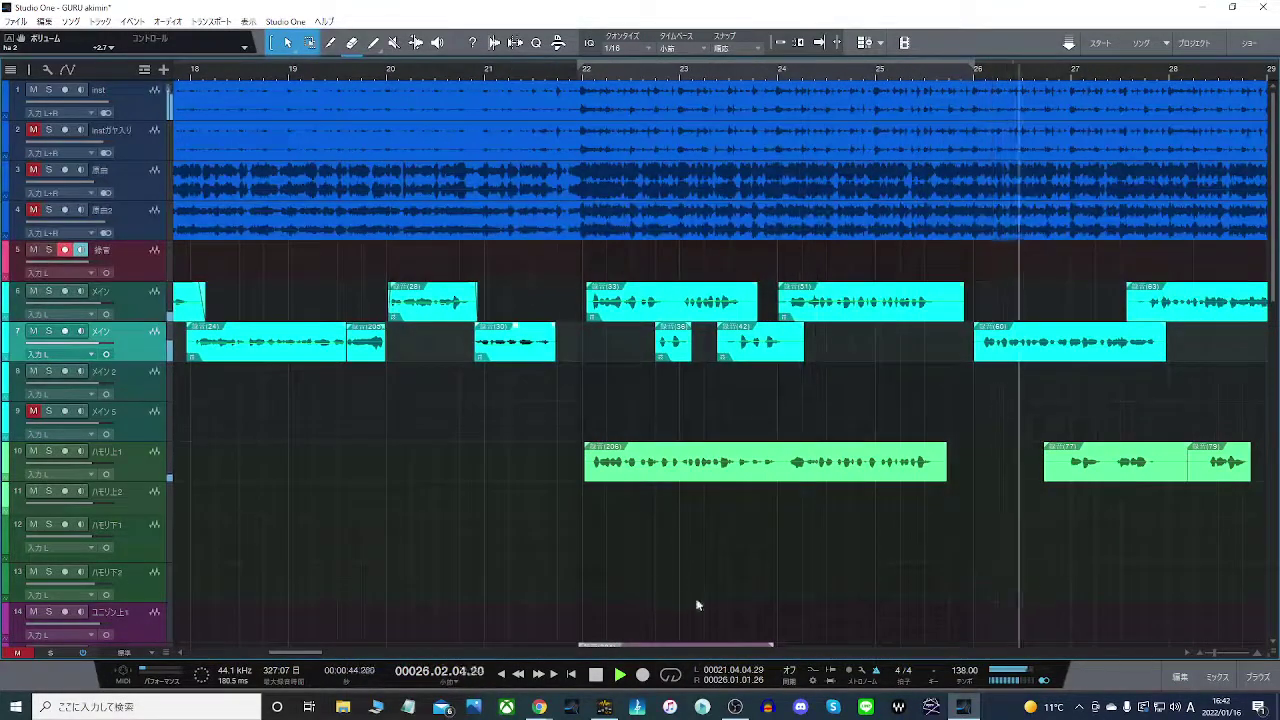
{"action": "right_click", "coordinate": [700, 466]}
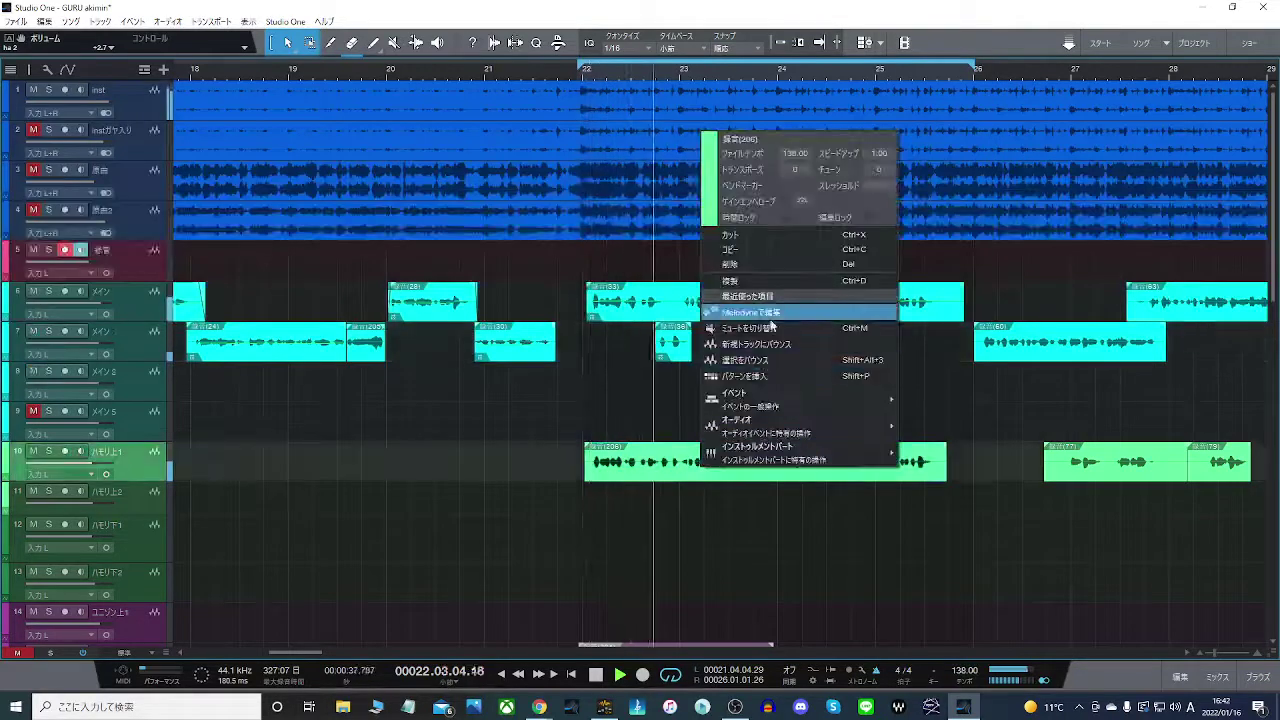
{"action": "left_click", "coordinate": [770, 313]}
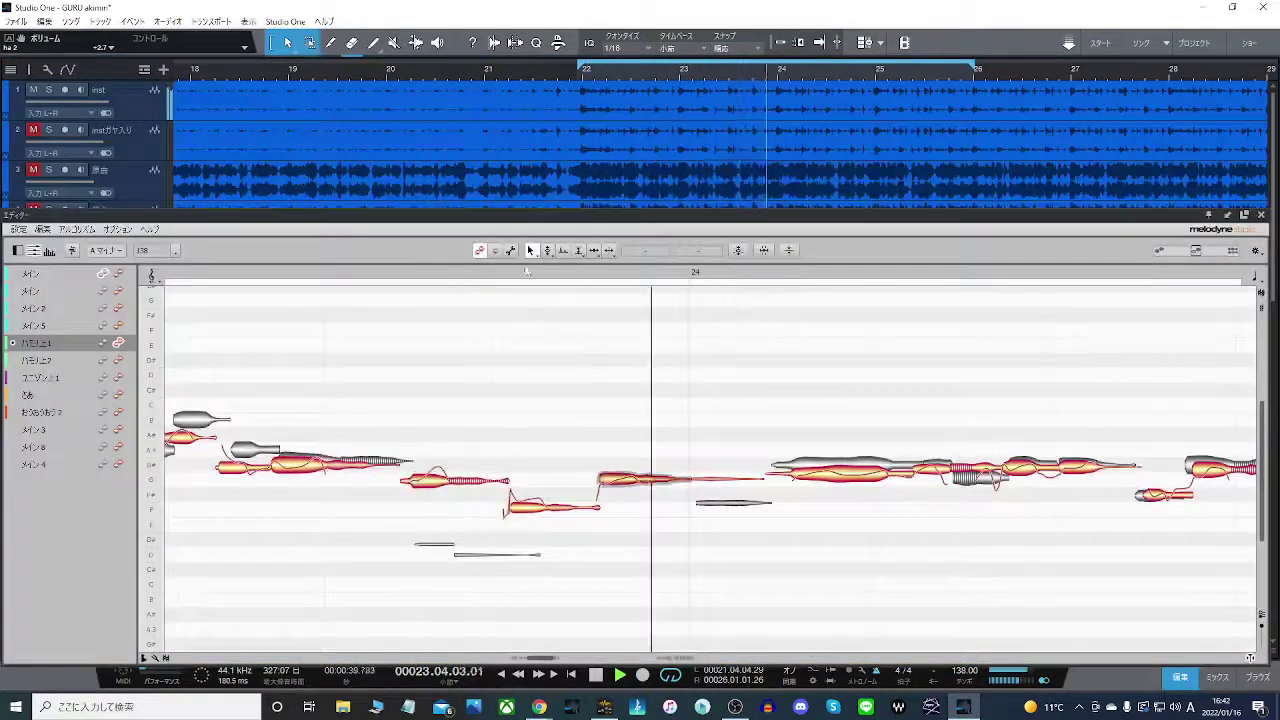
{"action": "left_click_drag", "start_coordinate": [541, 273], "coordinate": [668, 226]}
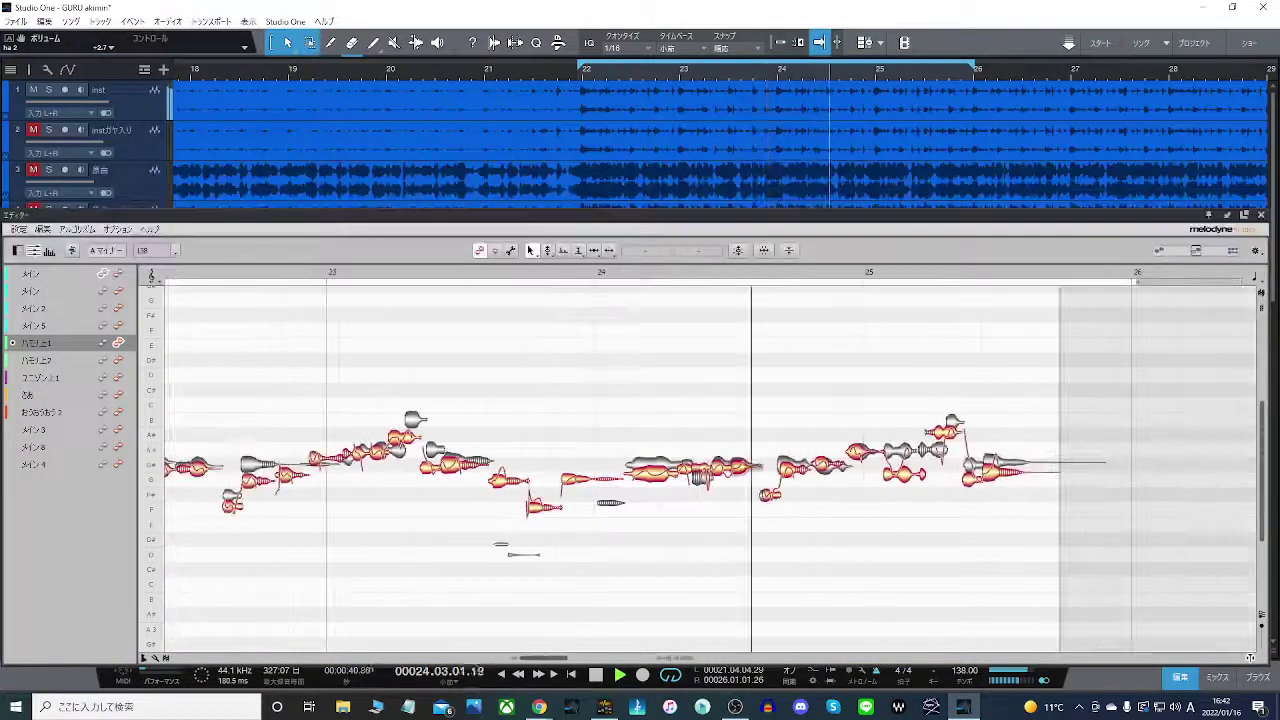
- Align the bar 22 notes of the ハモリ上1 clip, putting the longer notes on G#4 and the low note on F#4
{"action": "left_click_drag", "start_coordinate": [530, 659], "coordinate": [520, 663]}
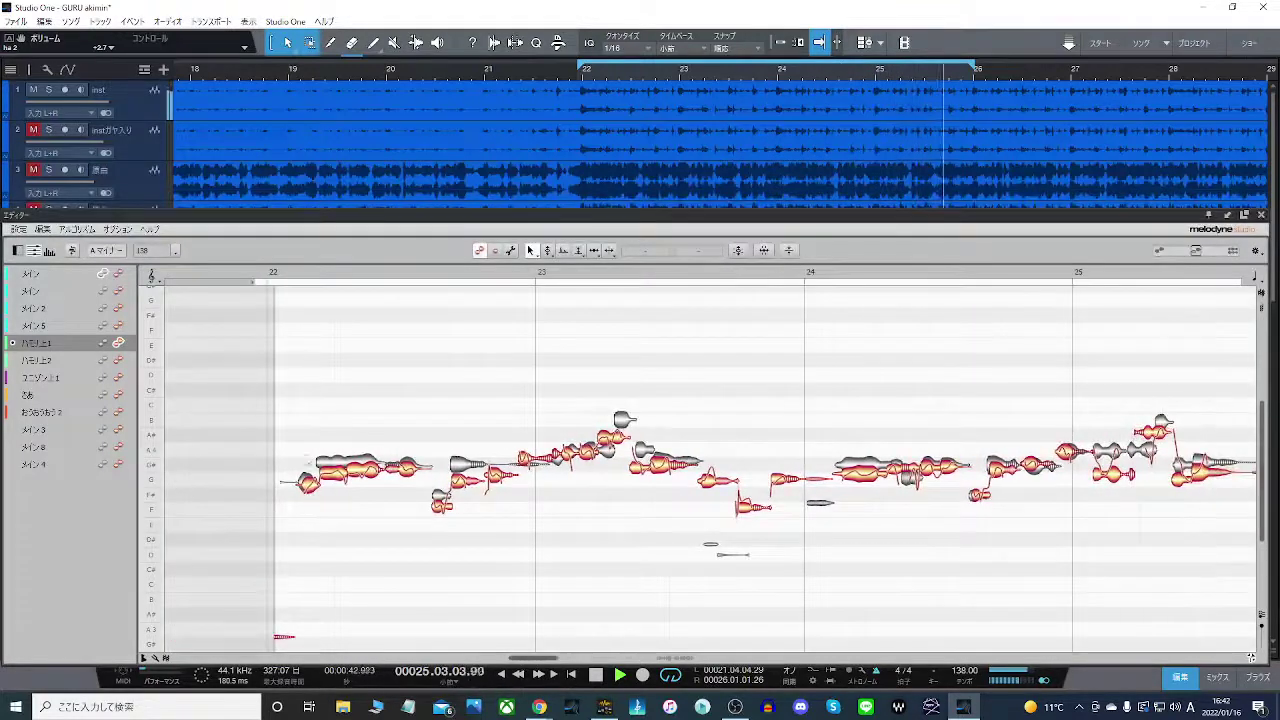
{"action": "left_click_drag", "start_coordinate": [303, 441], "coordinate": [422, 484]}
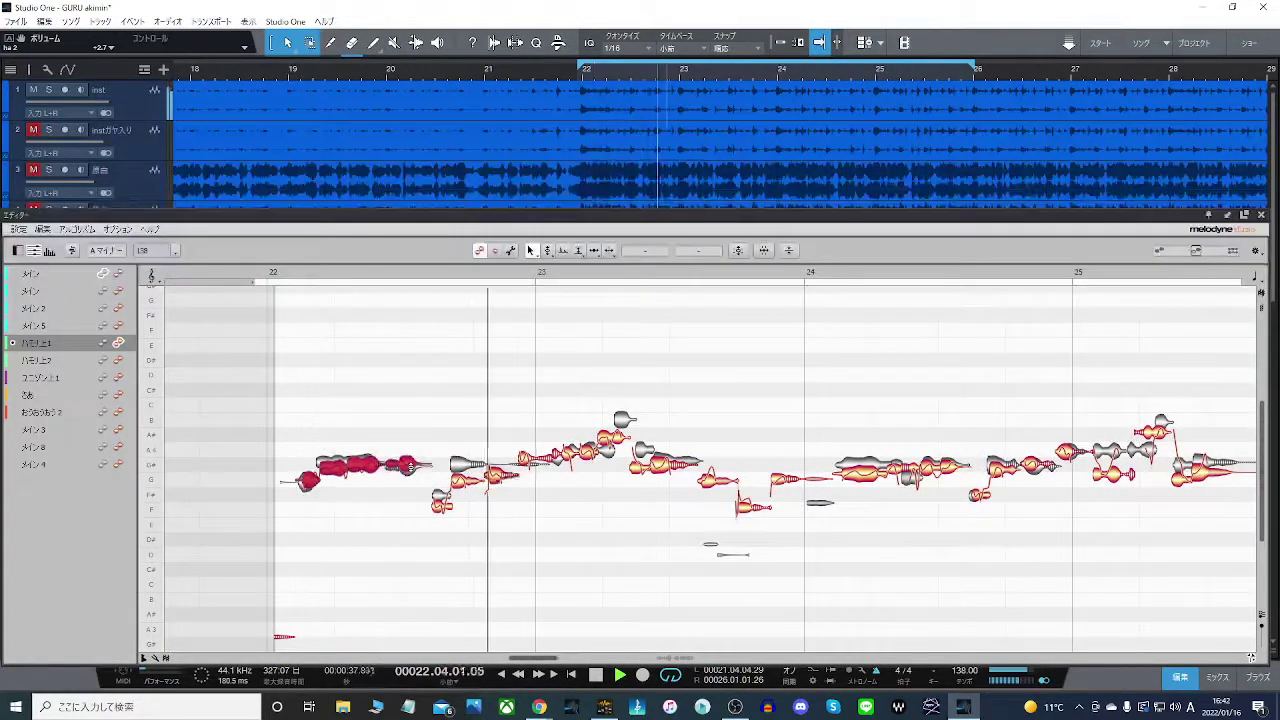
{"action": "left_click_drag", "start_coordinate": [444, 406], "coordinate": [446, 501]}
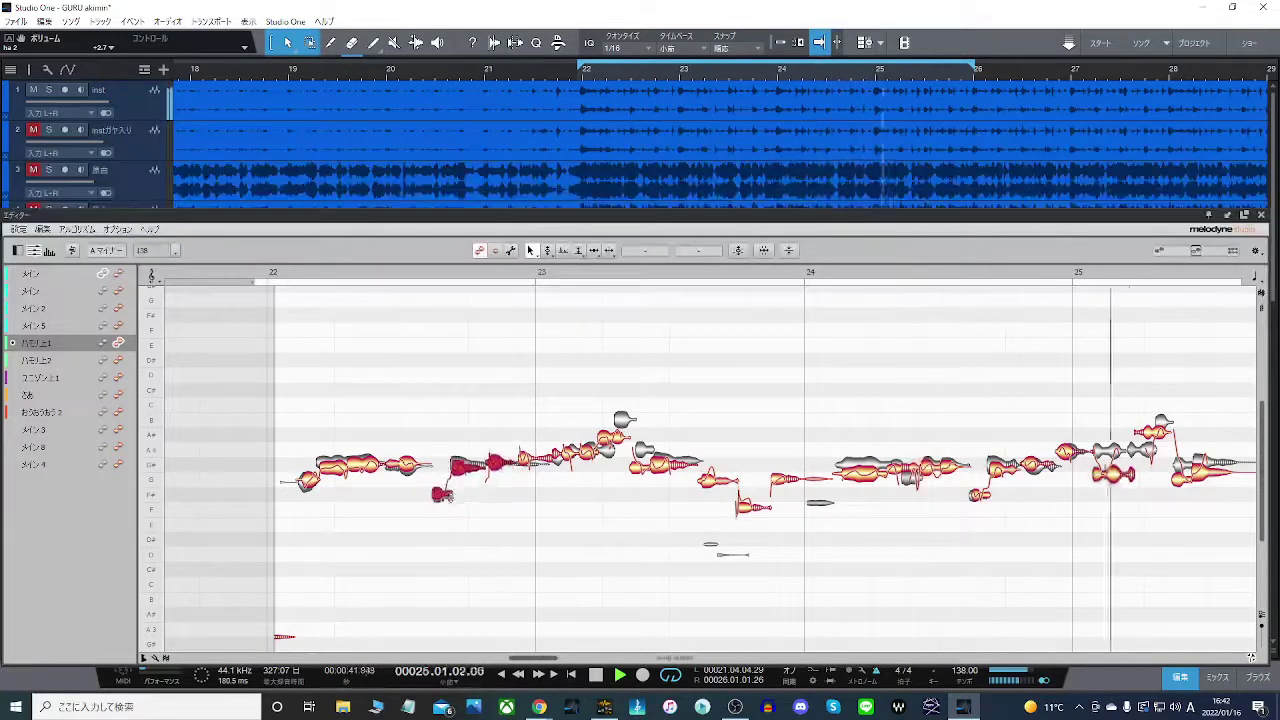
{"action": "left_click", "coordinate": [463, 481]}
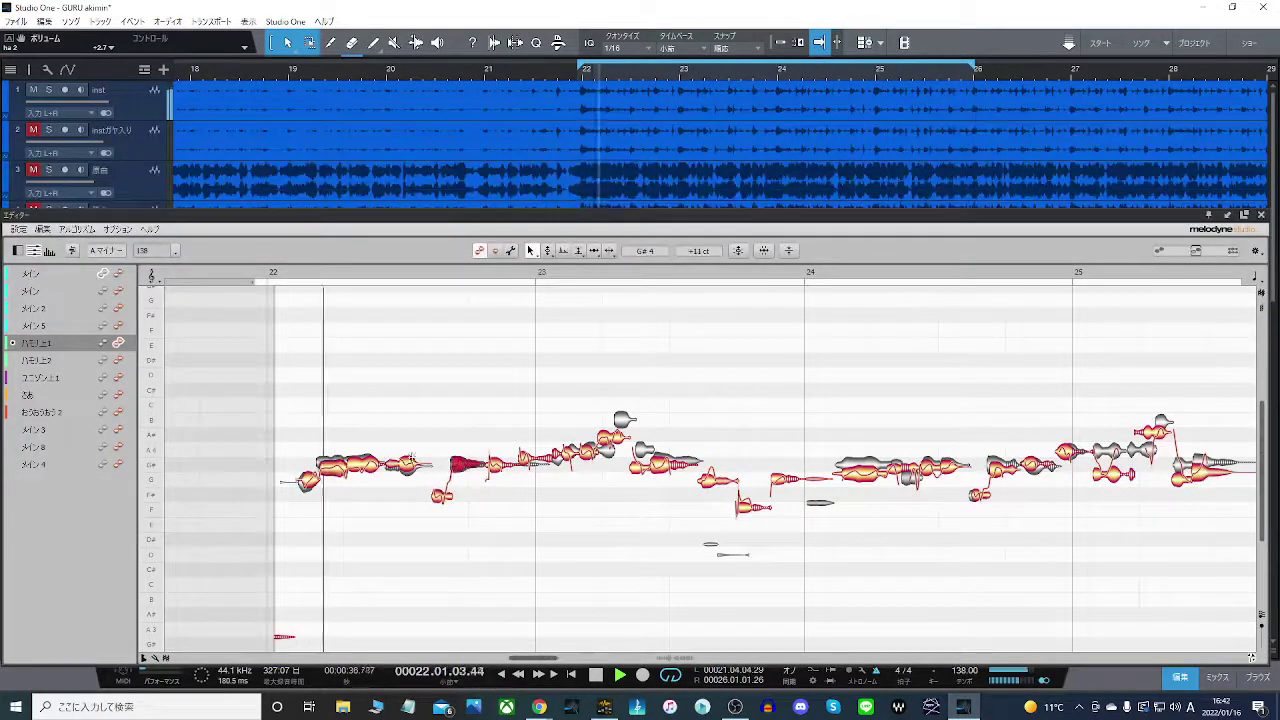
{"action": "left_click", "coordinate": [338, 474]}
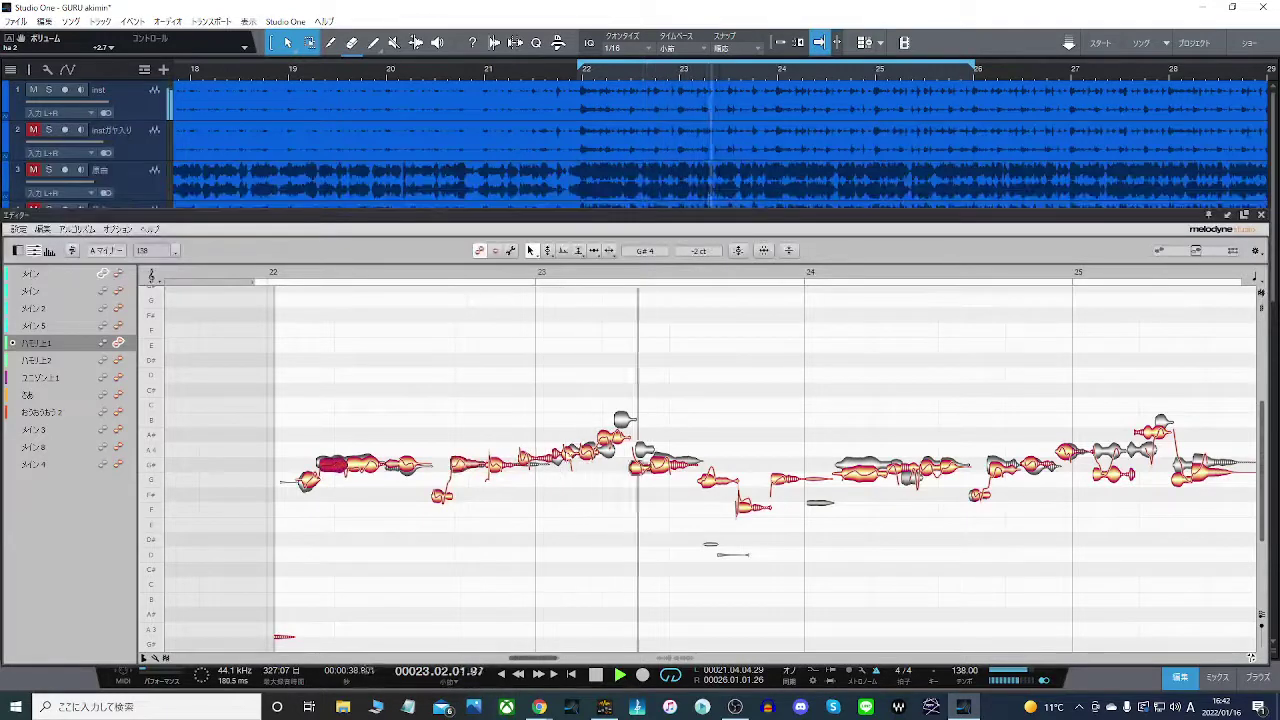
{"action": "key", "text": "space"}
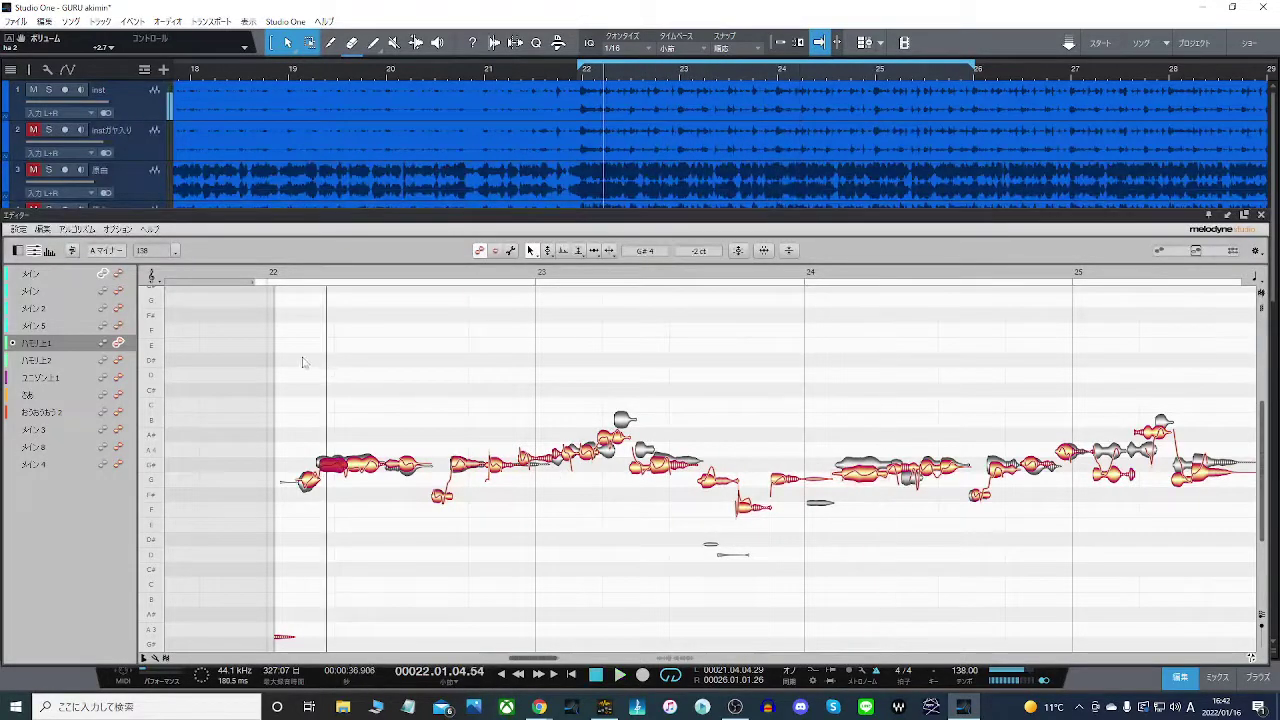
- Align the notes leading into and through the first half of bar 23 on G#4, A4 and A#4
{"action": "left_click", "coordinate": [281, 357]}
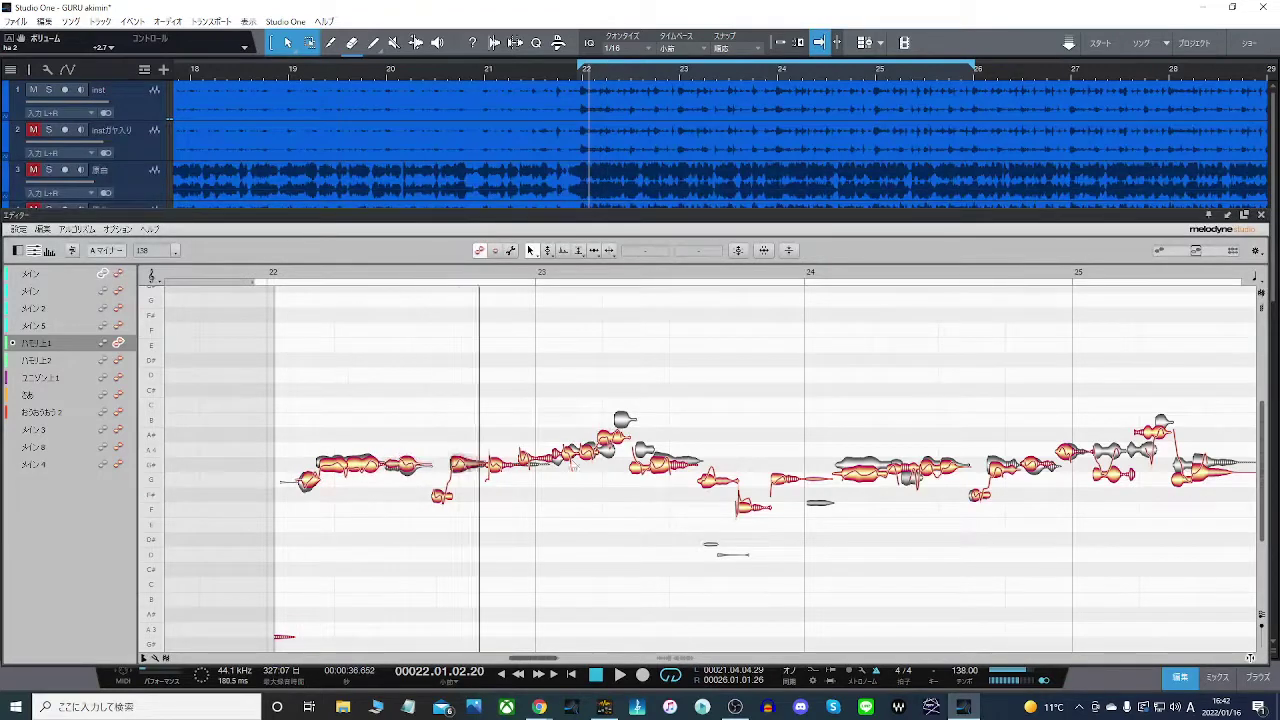
{"action": "left_click", "coordinate": [531, 464]}
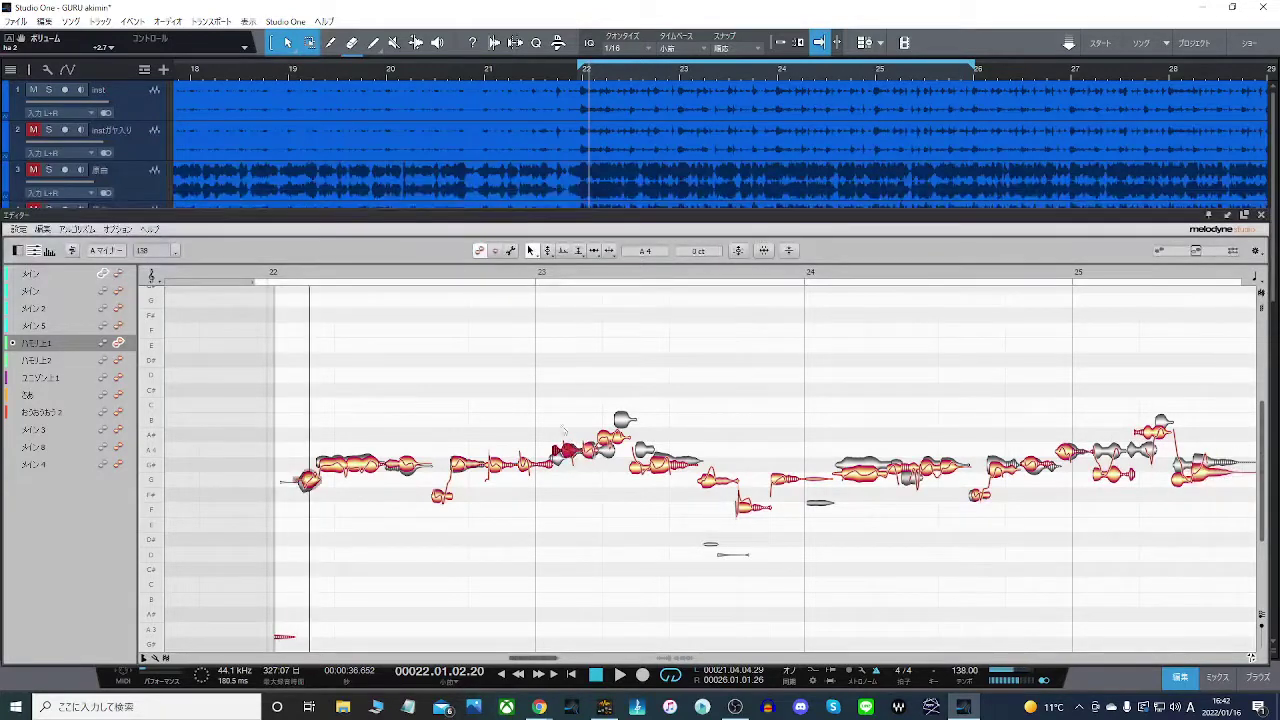
{"action": "left_click_drag", "start_coordinate": [558, 416], "coordinate": [698, 484]}
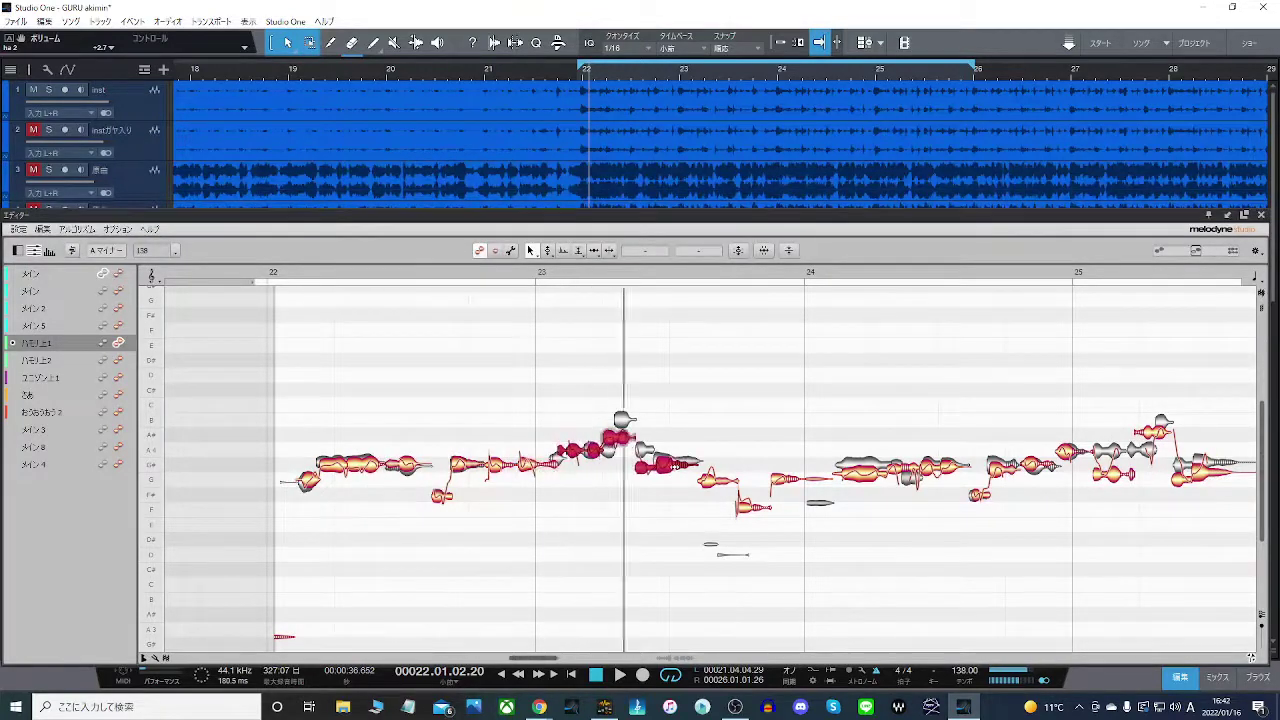
{"action": "left_click", "coordinate": [621, 473]}
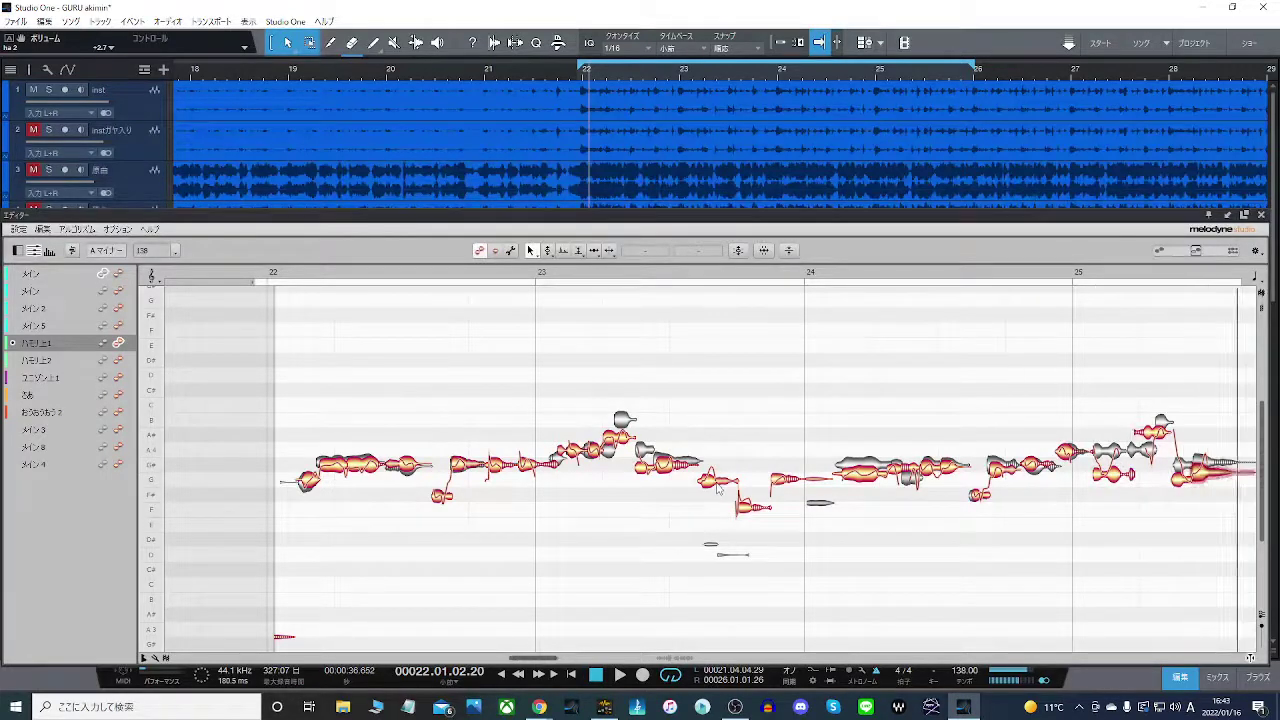
- Raise the note just before bar 23 to A4, center the mid-bar 23 note on G#4, and play from bar 22
{"action": "scroll", "coordinate": [658, 630], "scroll_direction": "right", "scroll_amount": 2}
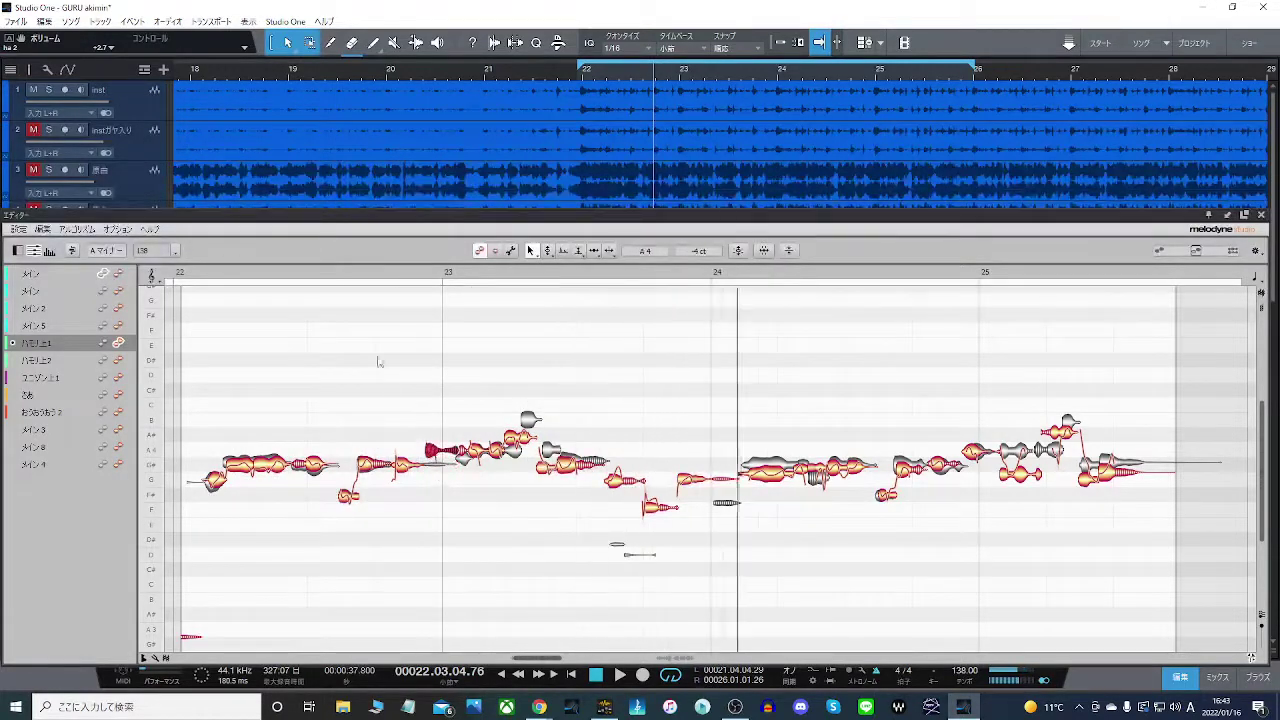
{"action": "double_click", "coordinate": [374, 306]}
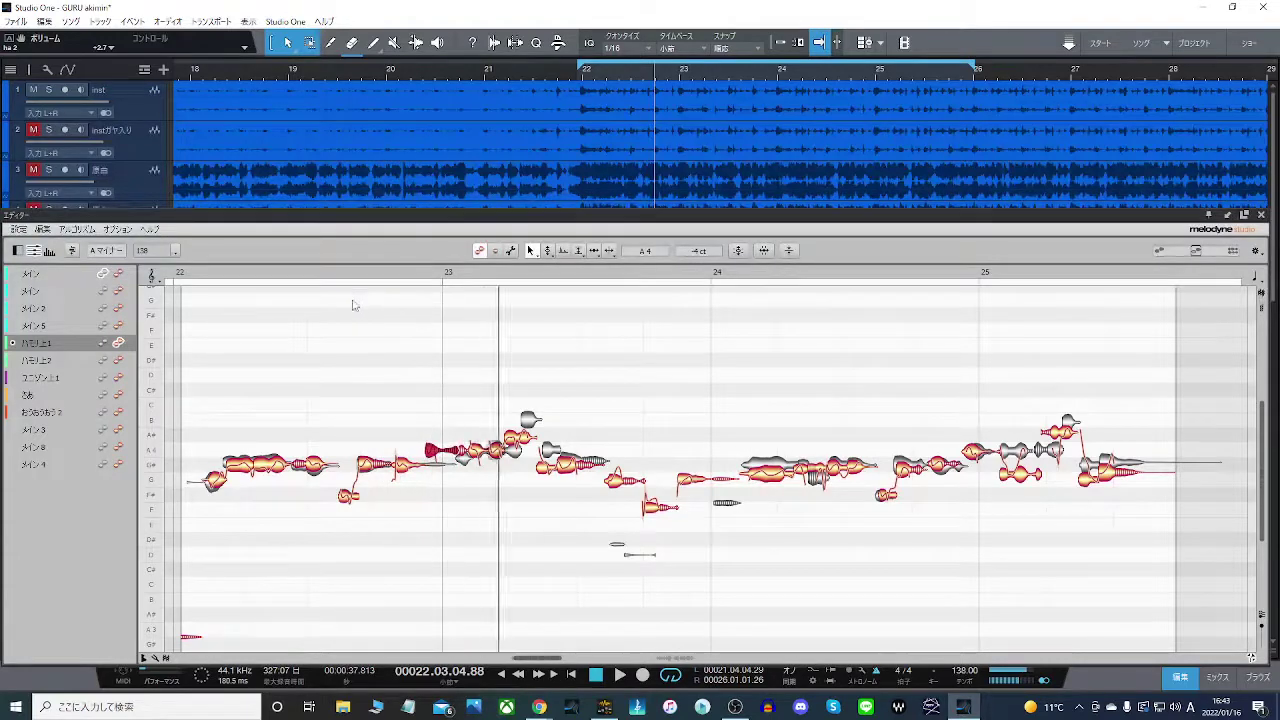
{"action": "double_click", "coordinate": [349, 364]}
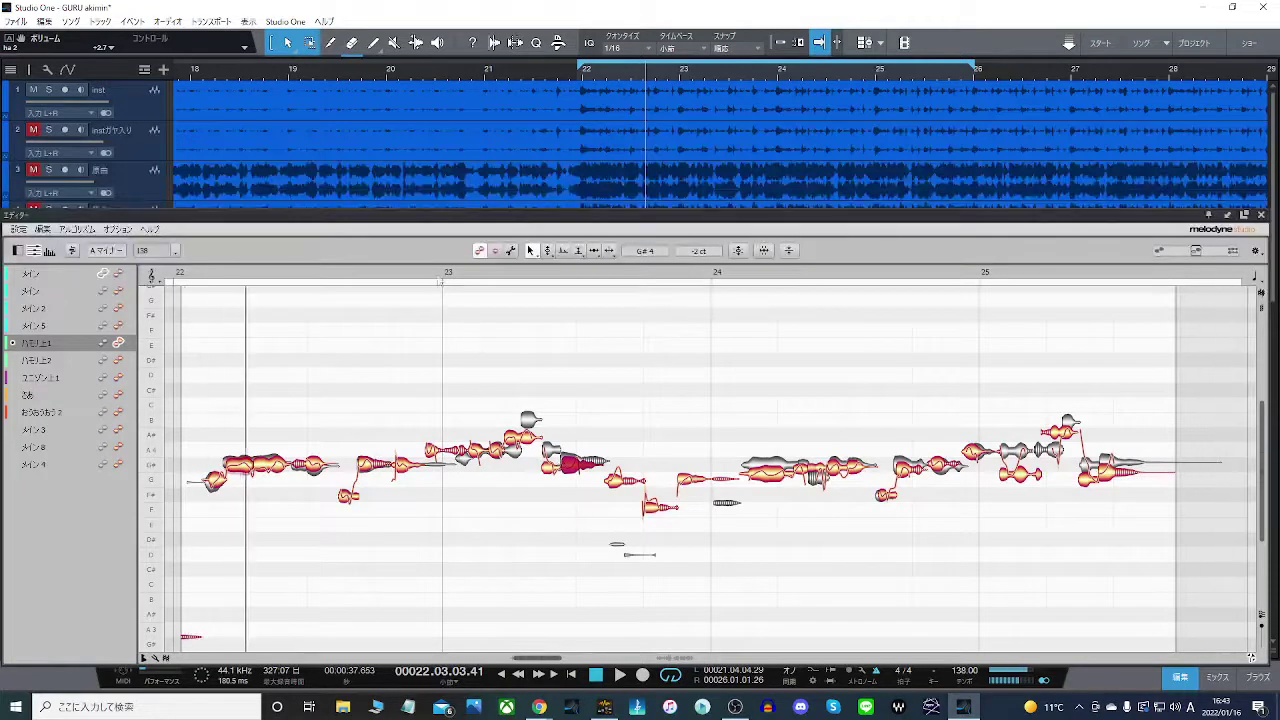
{"action": "left_click", "coordinate": [195, 275]}
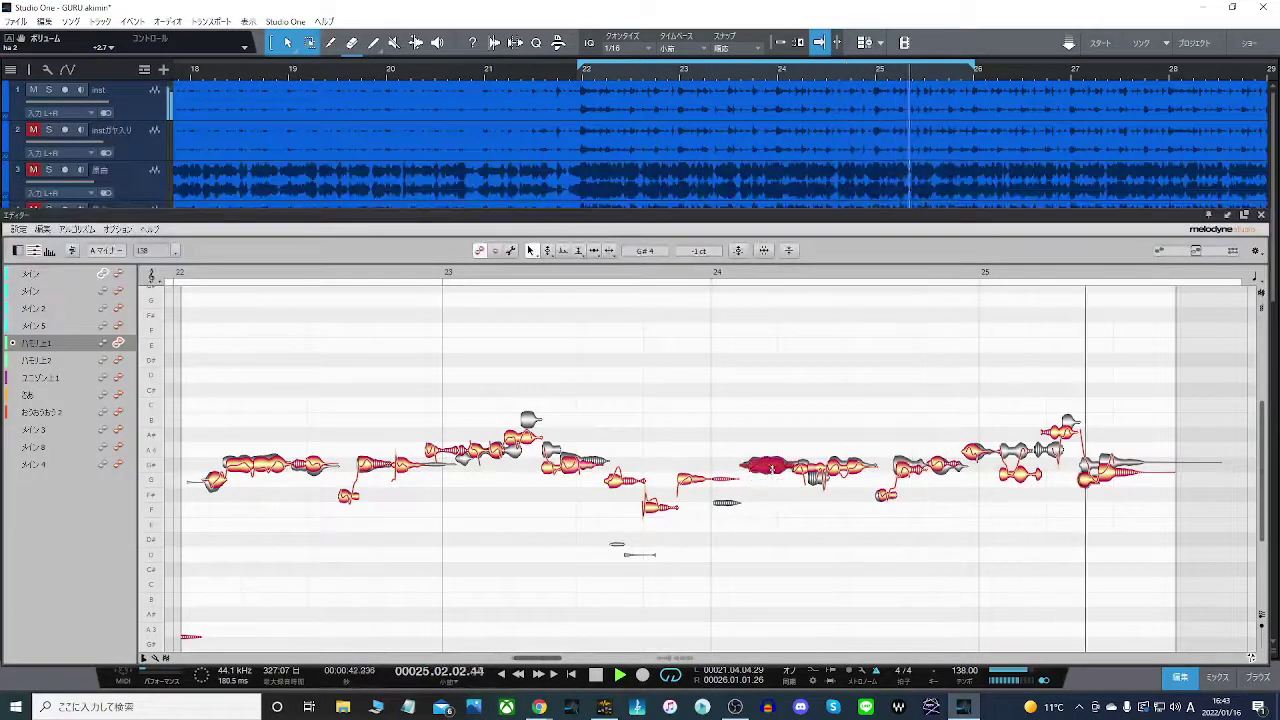
- Align the bar 24 notes on G#4, with the short low note in the second half on F#4
{"action": "left_click_drag", "start_coordinate": [742, 440], "coordinate": [857, 478]}
{"action": "double_click", "coordinate": [856, 472]}
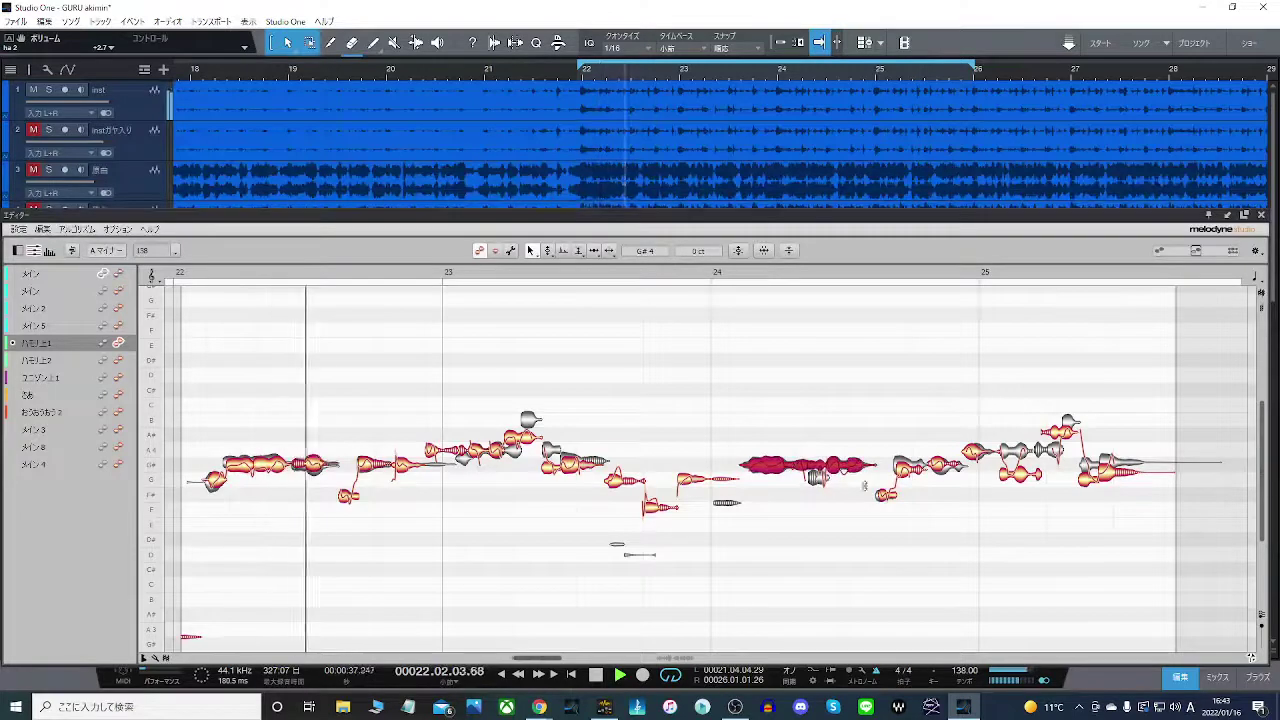
{"action": "left_click", "coordinate": [881, 496]}
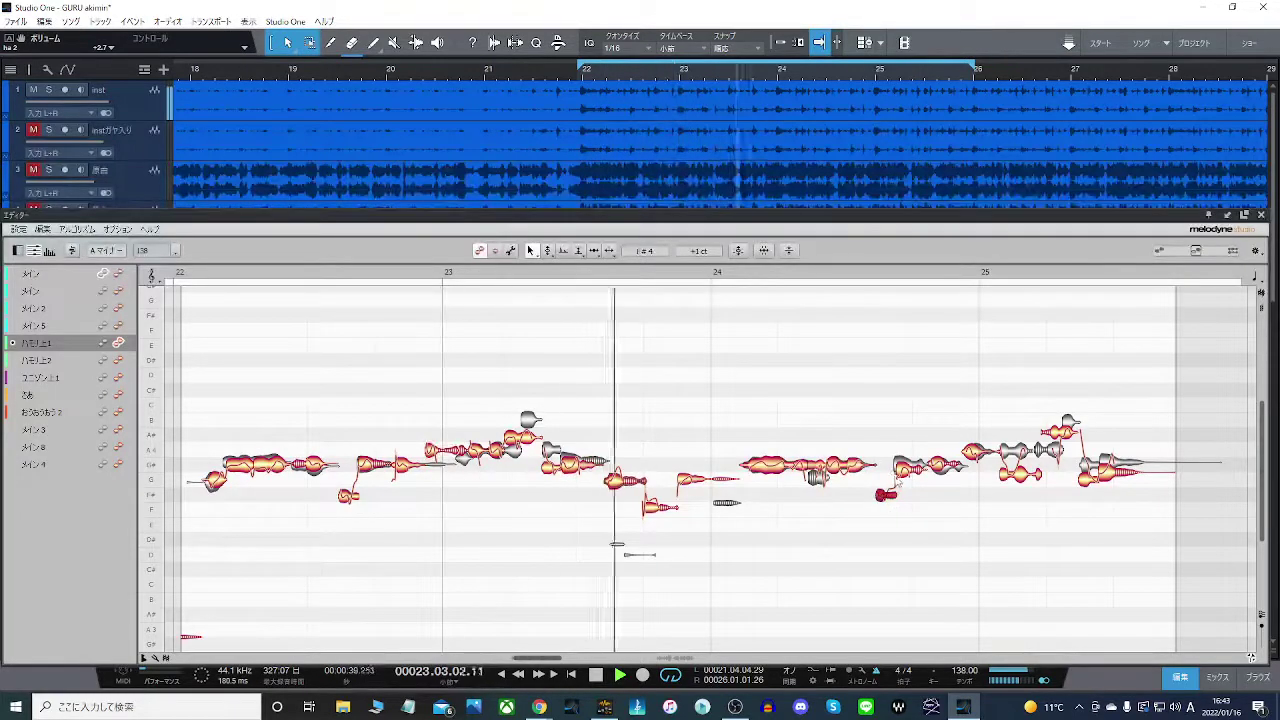
{"action": "left_click", "coordinate": [905, 472]}
{"action": "left_click_drag", "start_coordinate": [905, 475], "coordinate": [905, 471]}
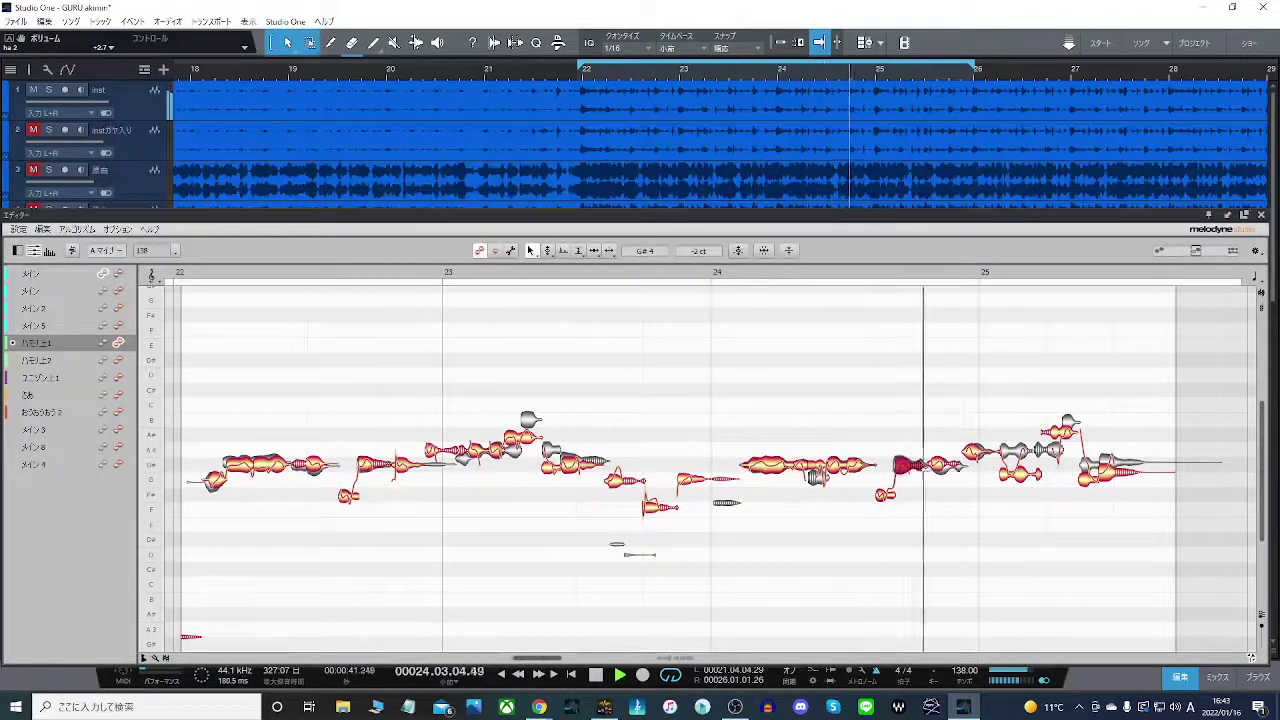
{"action": "left_click", "coordinate": [942, 466]}
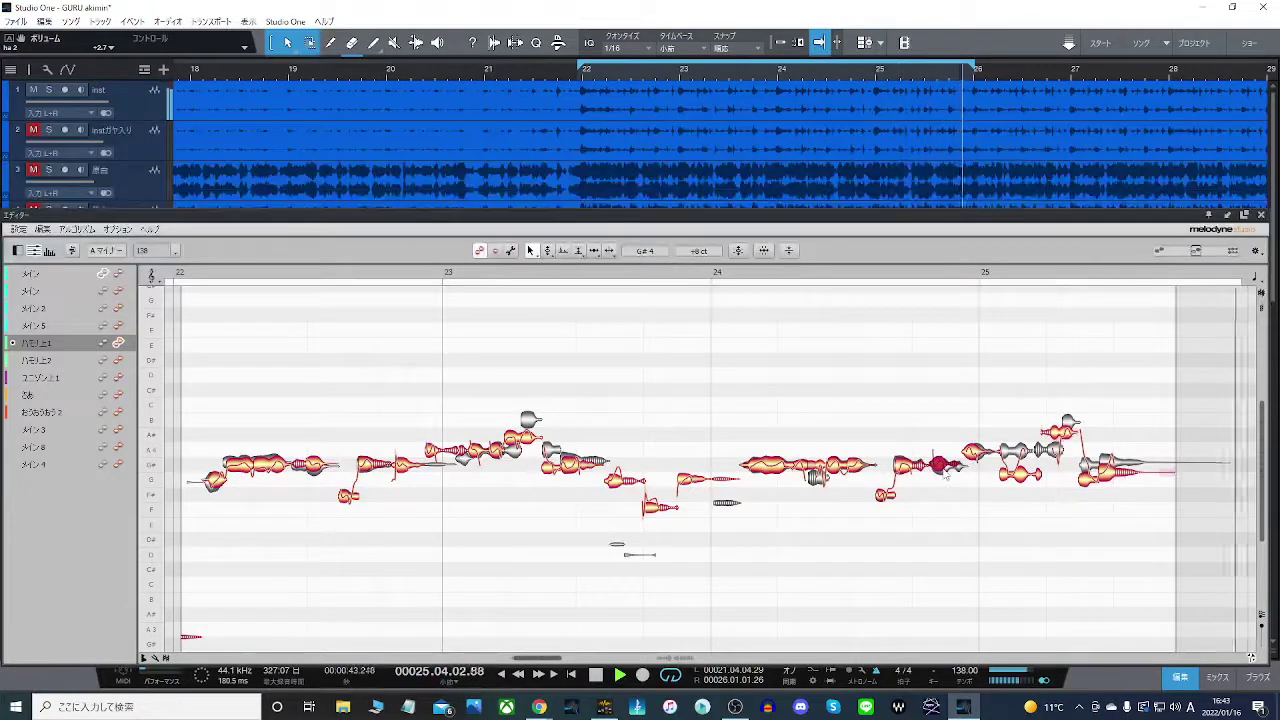
- Adjust the bar 25 notes in turn, with the opening note on A4, the high note on B4 and the closing notes on G#4
{"action": "left_click", "coordinate": [976, 453]}
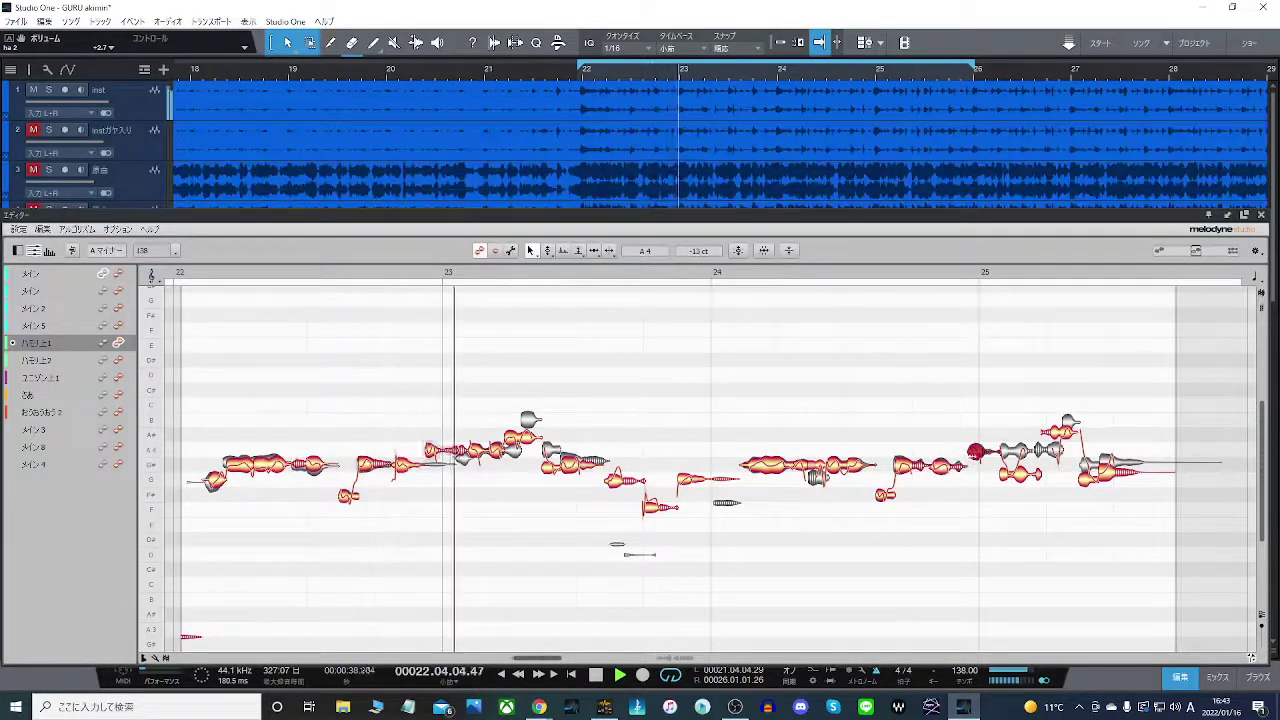
{"action": "left_click", "coordinate": [1018, 476]}
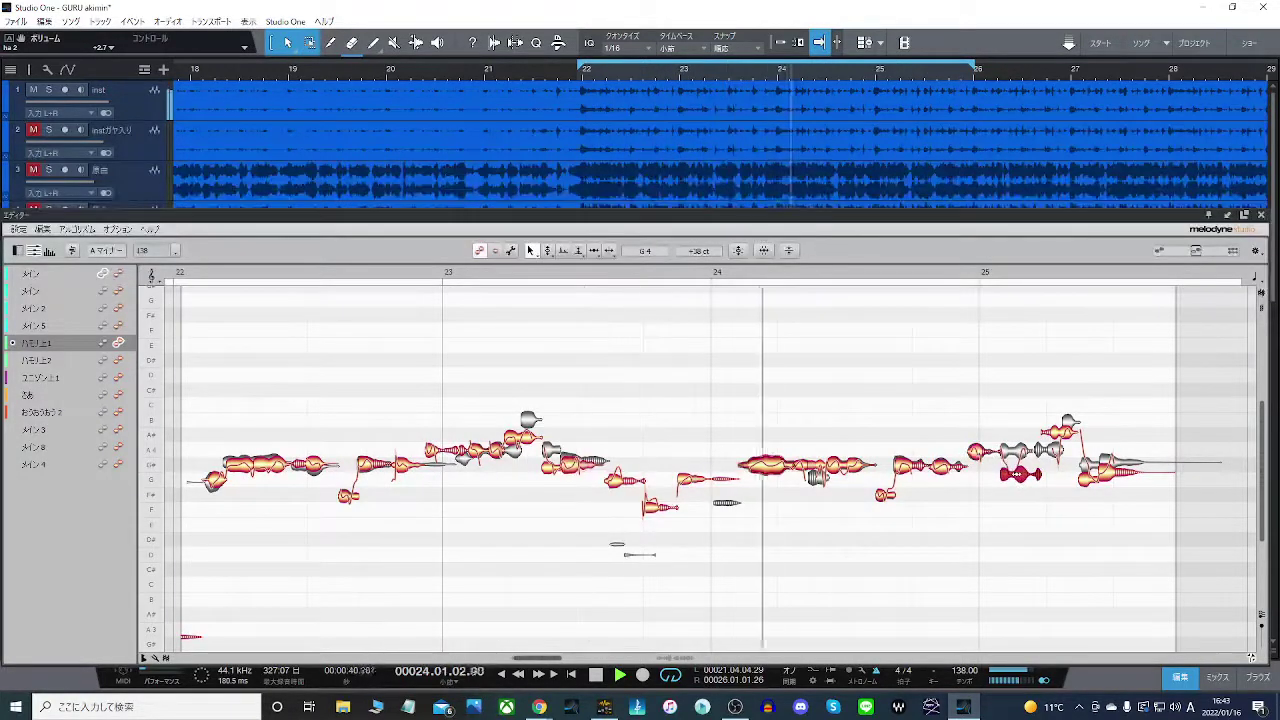
{"action": "left_click", "coordinate": [1062, 426]}
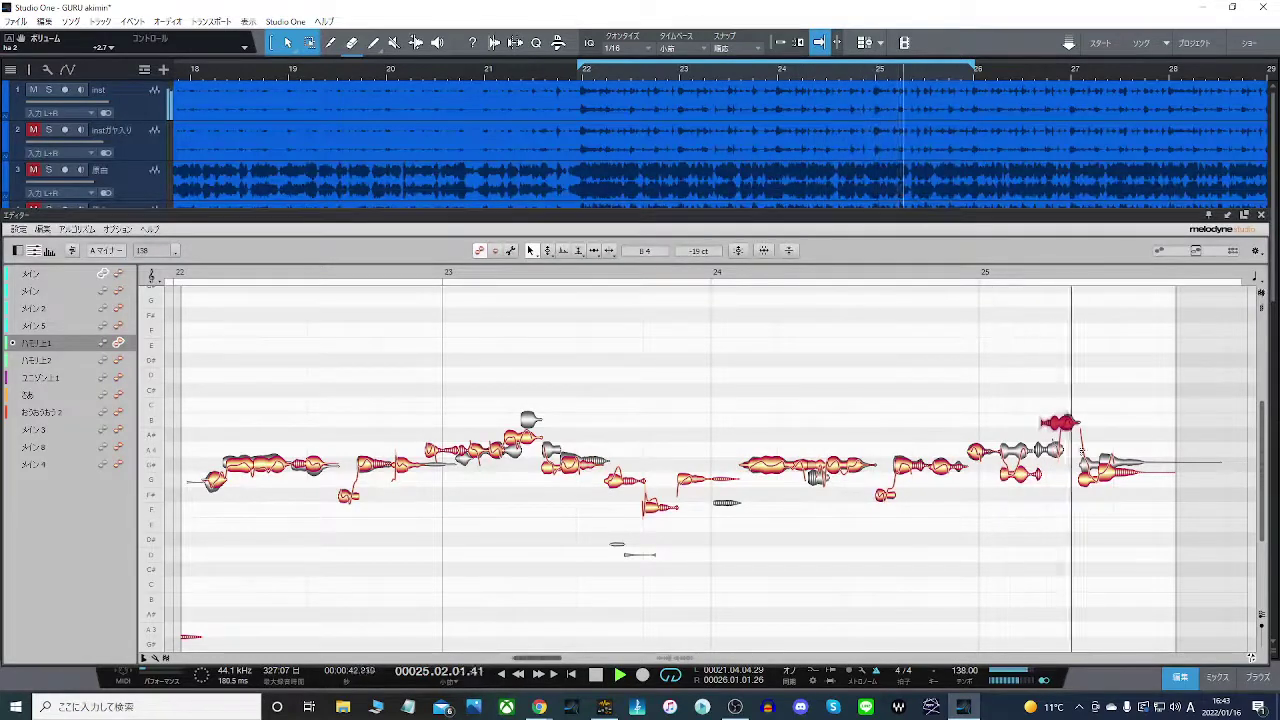
{"action": "left_click", "coordinate": [1108, 465]}
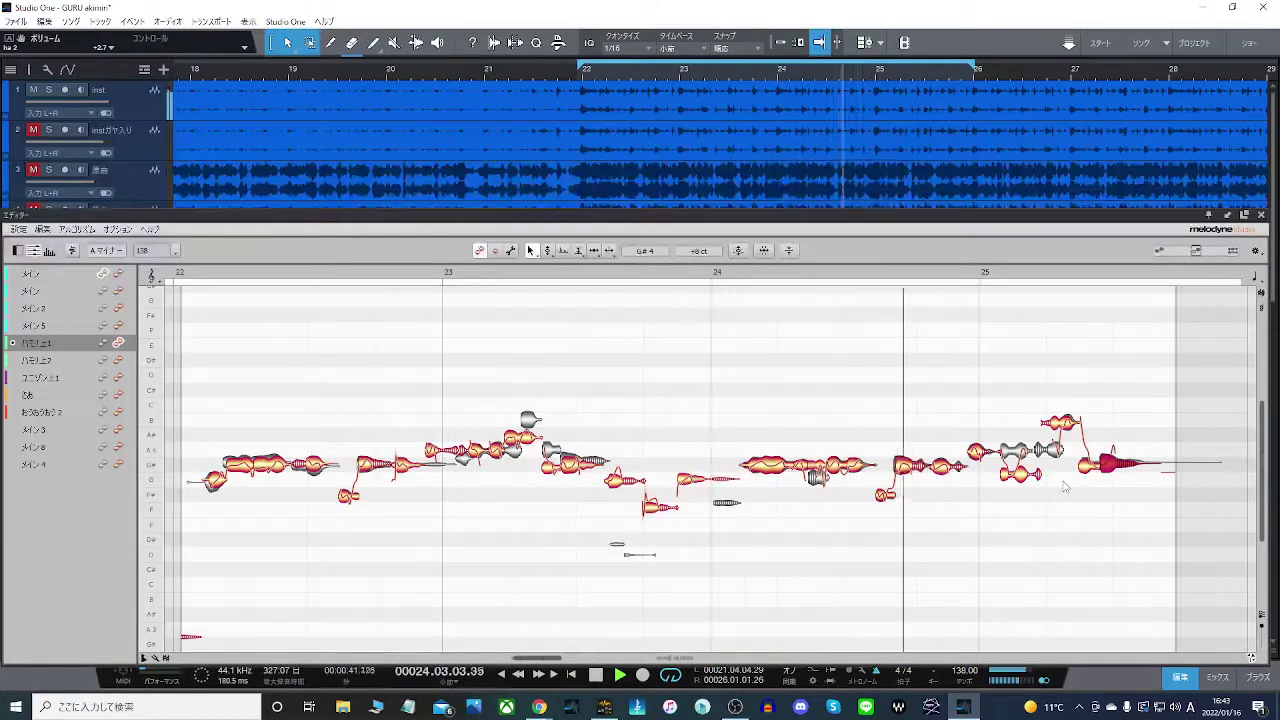
- Raise the last notes of bar 23 to G#4 and its low note to F#4, and remove the two notes just before bar 23
{"action": "left_click", "coordinate": [571, 337]}
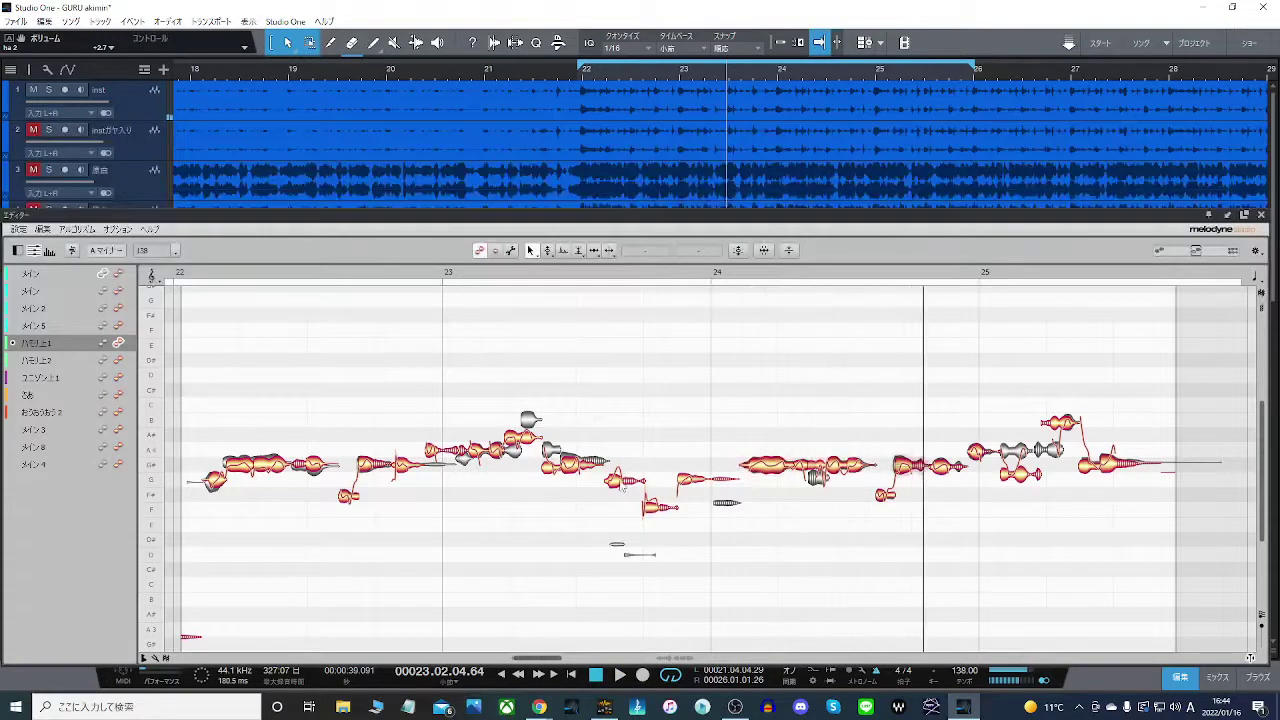
{"action": "left_click_drag", "start_coordinate": [621, 484], "coordinate": [621, 467]}
{"action": "left_click", "coordinate": [660, 501]}
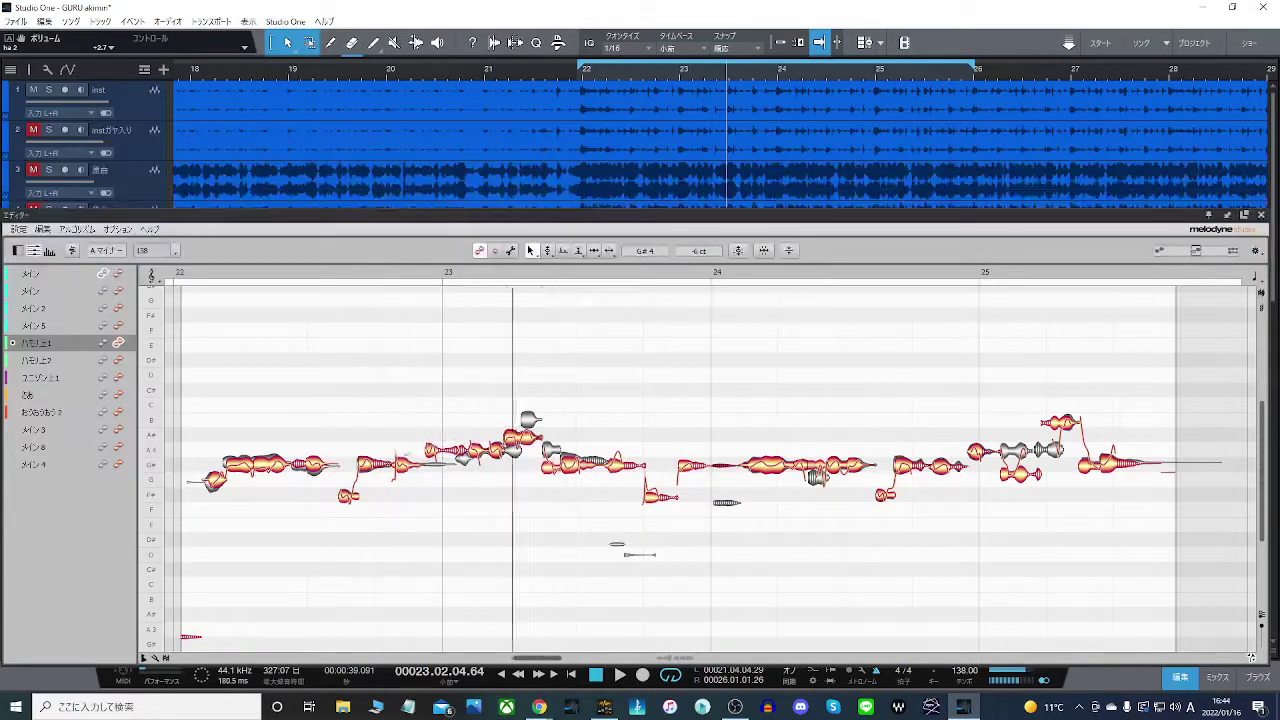
{"action": "left_click", "coordinate": [372, 331]}
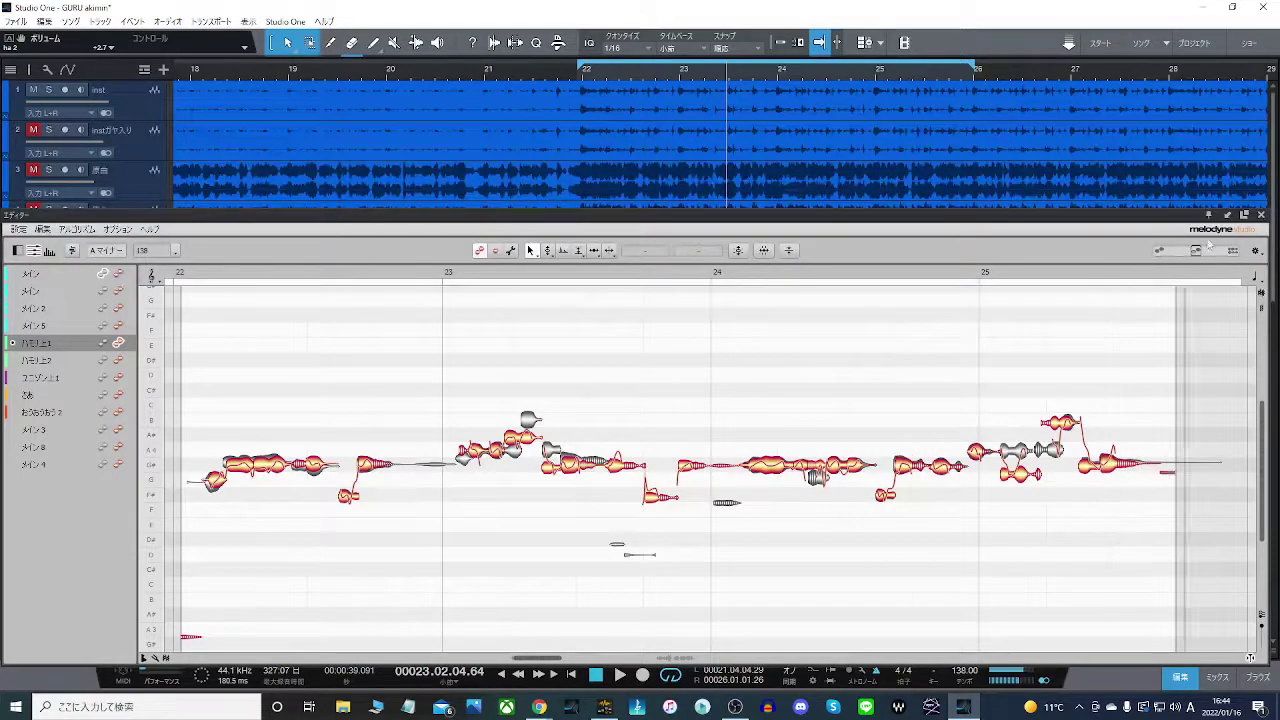
- Return to the arrangement and play back the corrected vocals from bar 21
{"action": "key", "text": "F2"}
{"action": "left_click", "coordinate": [493, 83]}
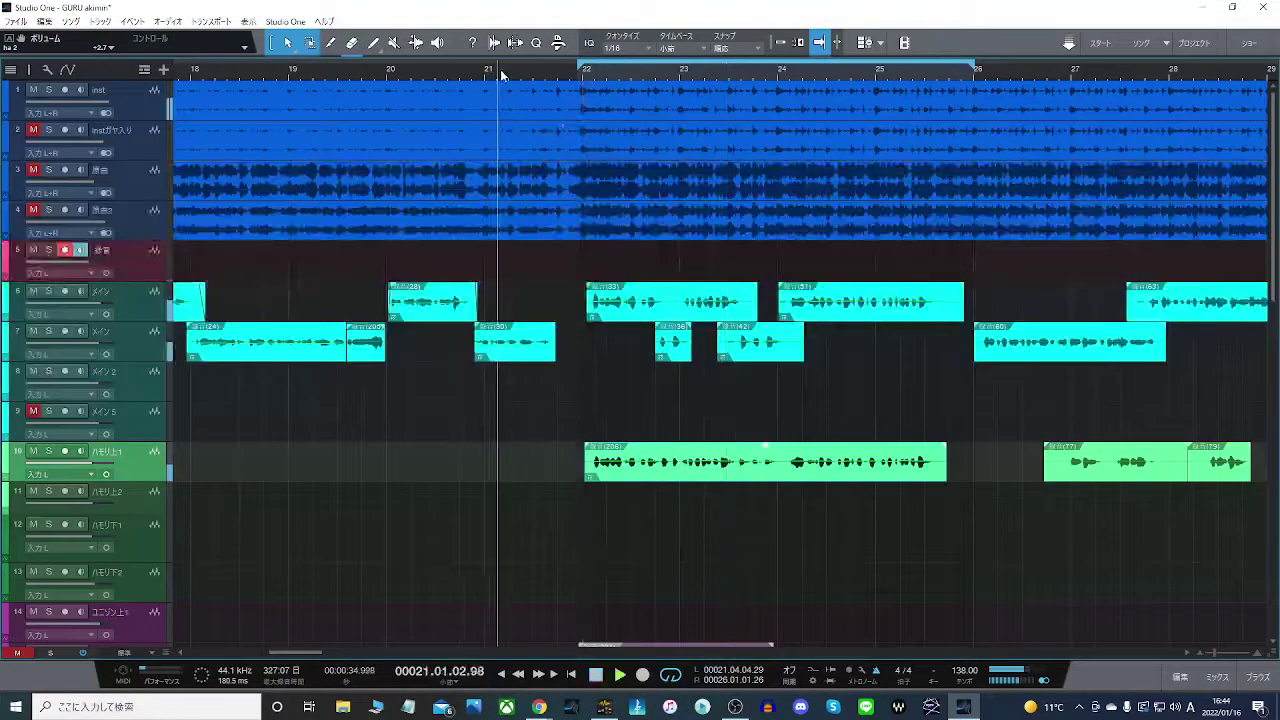
{"action": "key", "text": "space"}
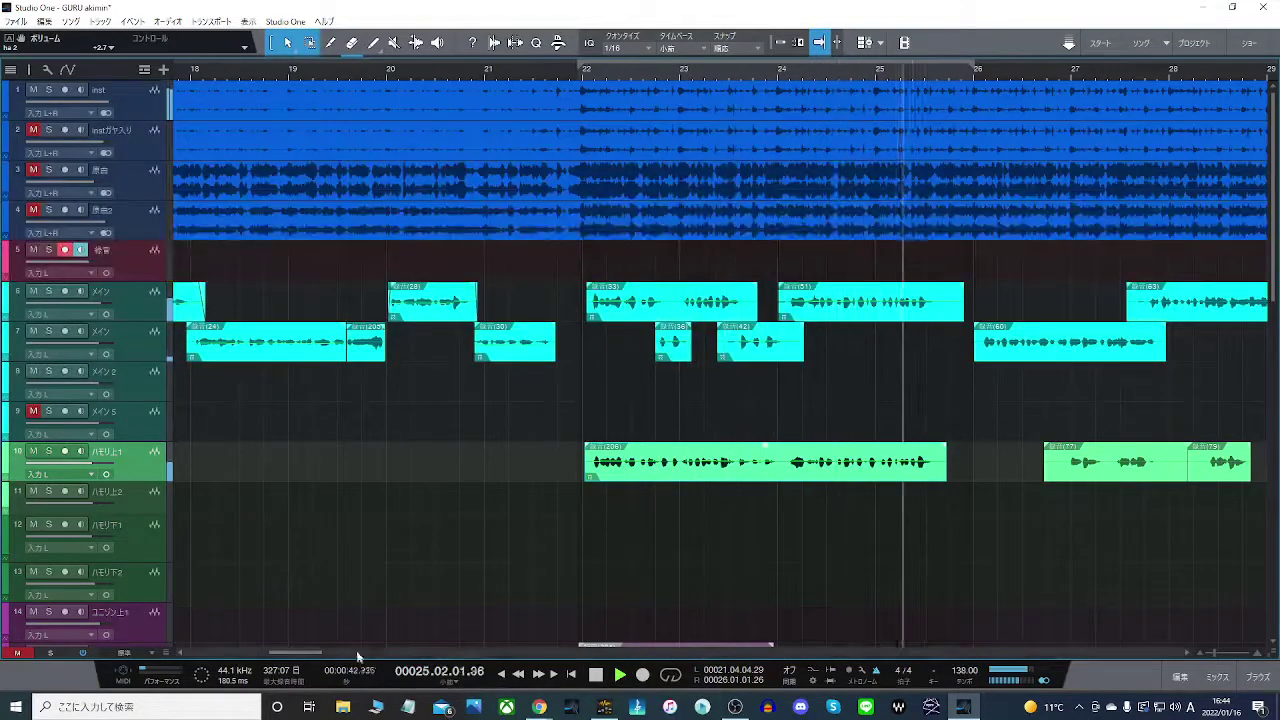
- Move the playback loop to bars 26 to 28 and open the メイン clip at bar 26 in Melodyne
{"action": "left_click_drag", "start_coordinate": [313, 657], "coordinate": [331, 654]}
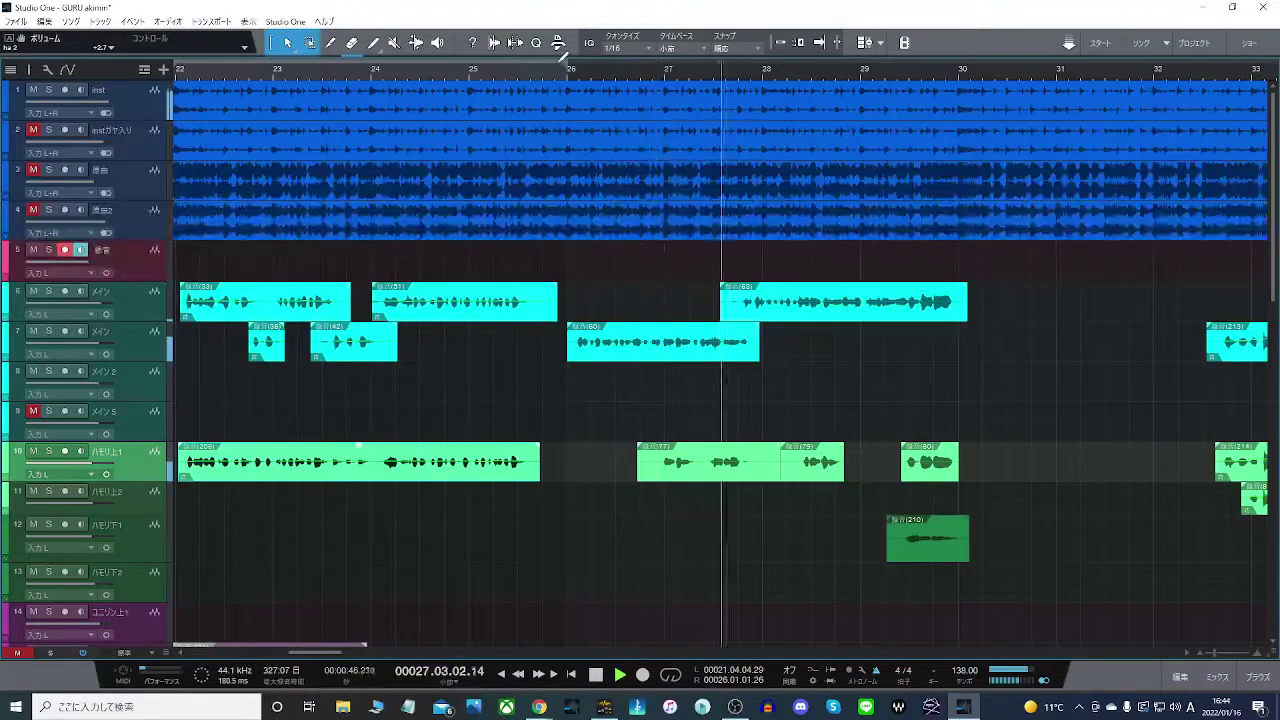
{"action": "left_click_drag", "start_coordinate": [566, 68], "coordinate": [766, 77]}
{"action": "left_click", "coordinate": [671, 674]}
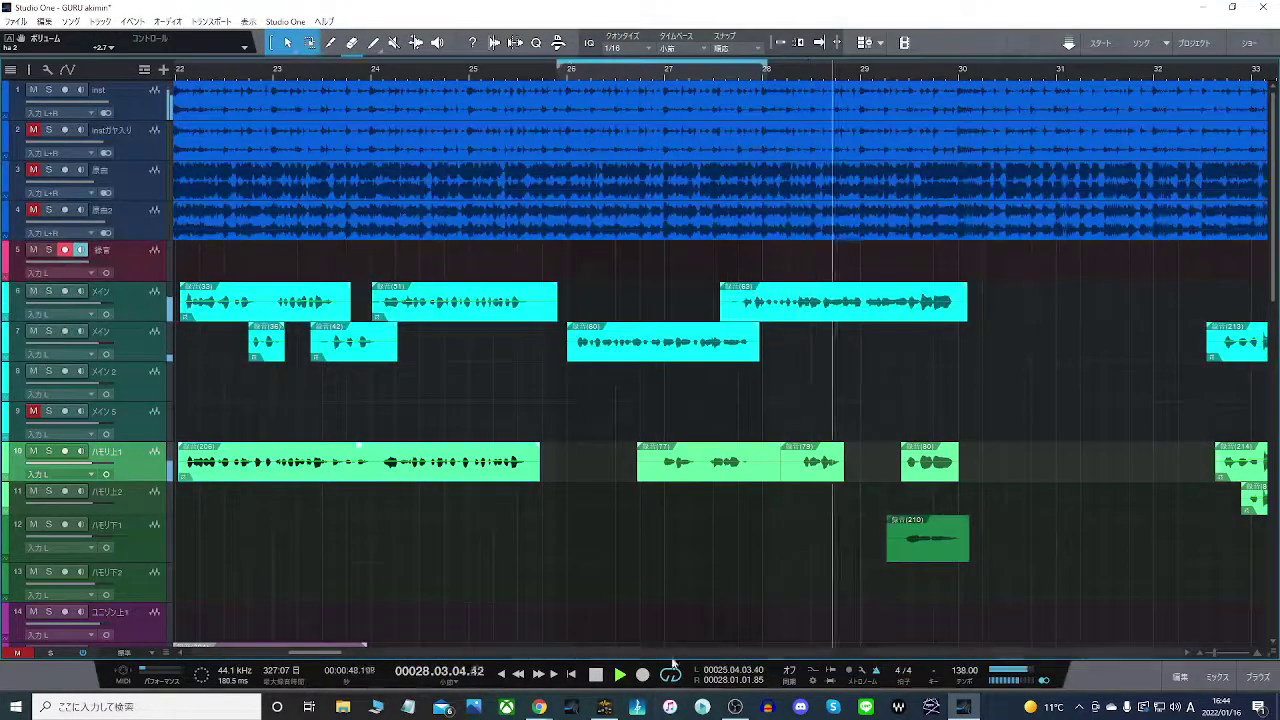
{"action": "right_click", "coordinate": [637, 349]}
{"action": "left_click", "coordinate": [665, 526]}
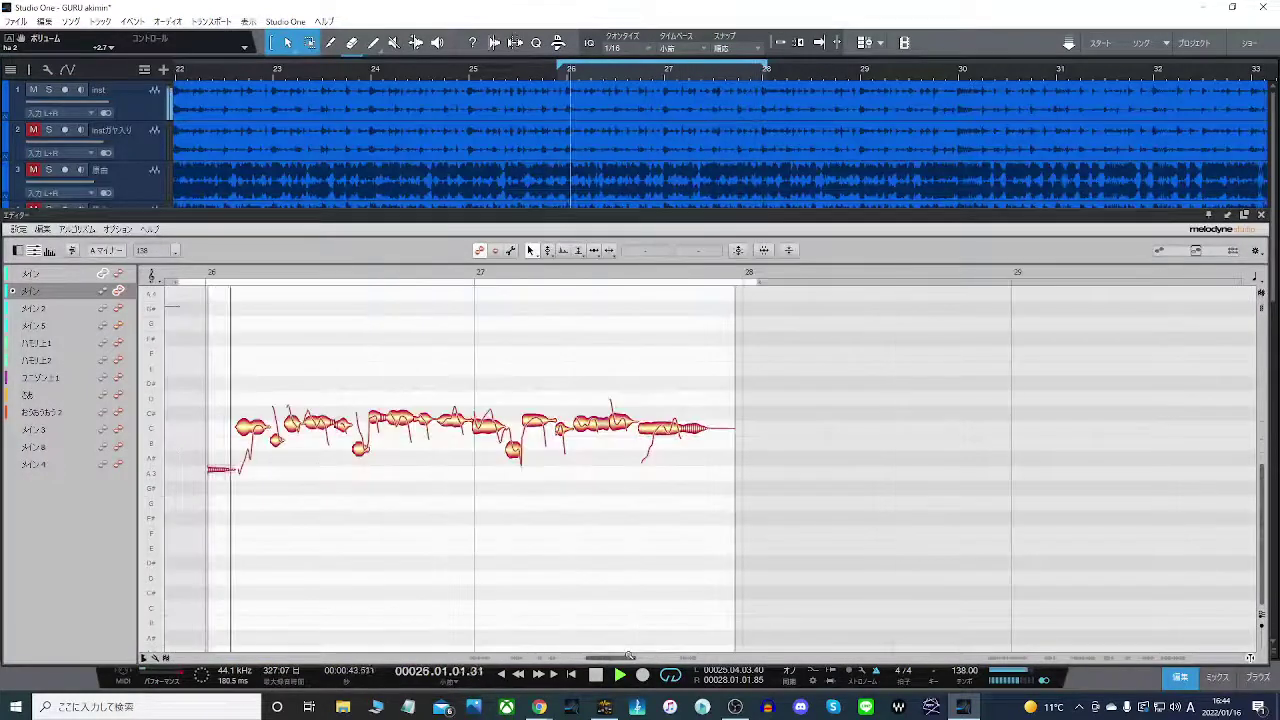
- Snap the upper notes across bars 26 and 27 of the メイン clip to their nearest semitones
{"action": "left_click_drag", "start_coordinate": [603, 659], "coordinate": [599, 659]}
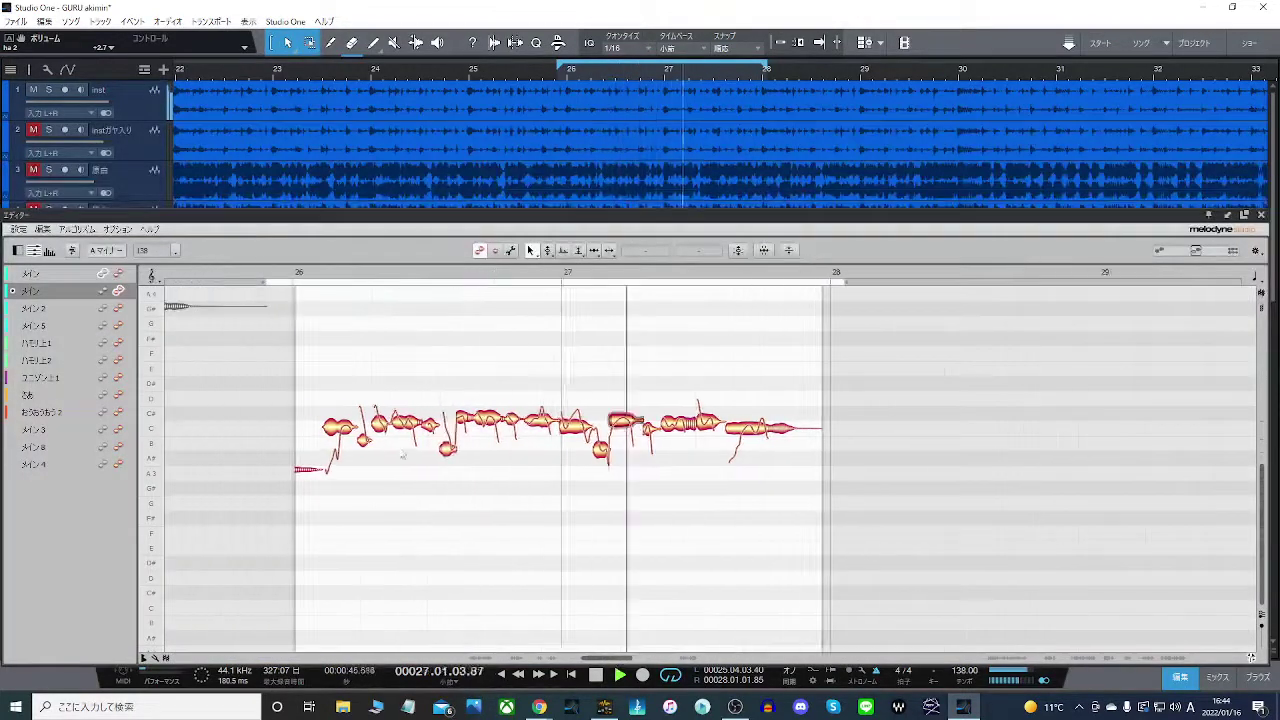
{"action": "left_click_drag", "start_coordinate": [363, 380], "coordinate": [710, 428]}
{"action": "double_click", "coordinate": [710, 427]}
{"action": "left_click", "coordinate": [671, 507]}
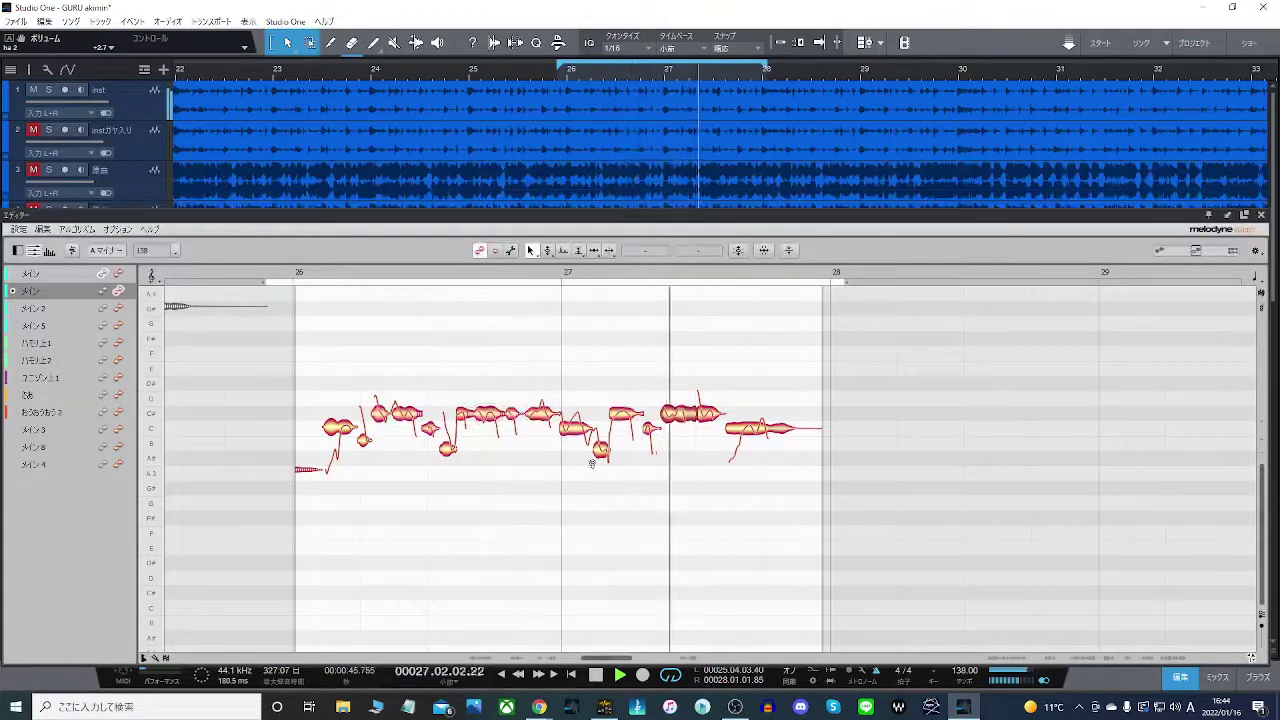
- Raise the clip's last note and its first long note to C#4 and center the two short low notes in bar 26 on B3
{"action": "left_click_drag", "start_coordinate": [771, 429], "coordinate": [771, 418]}
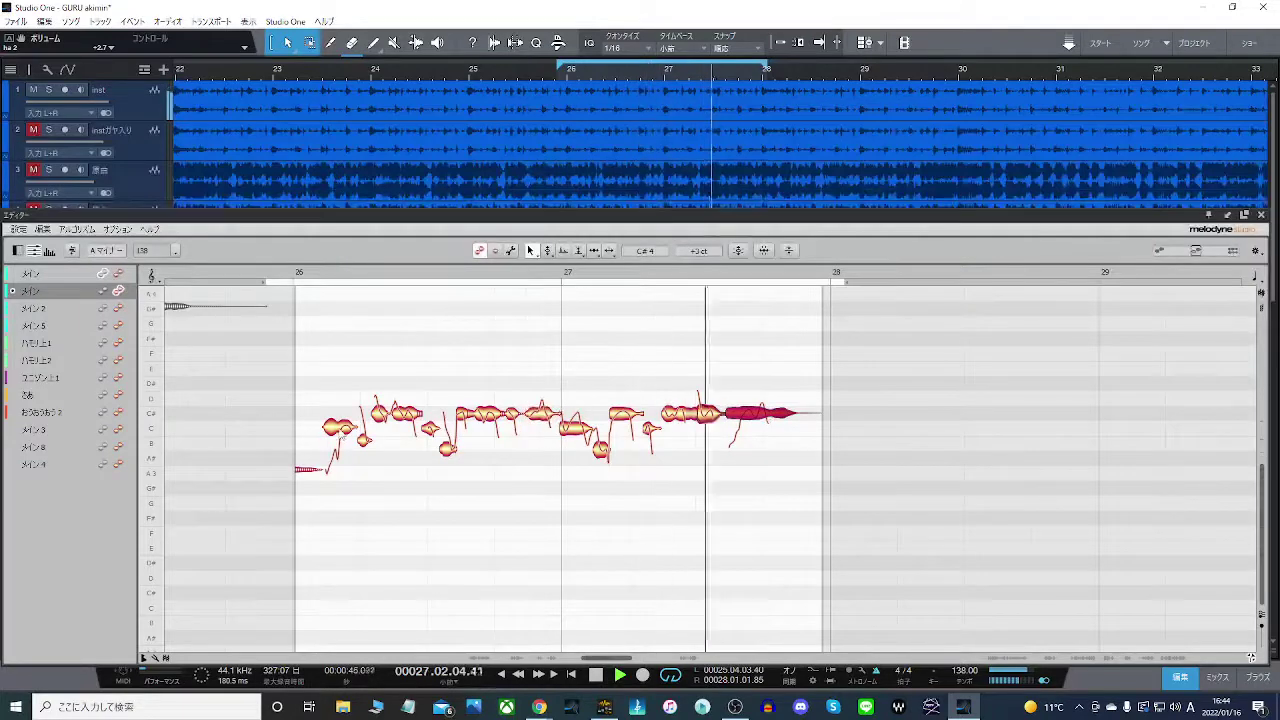
{"action": "left_click", "coordinate": [342, 414]}
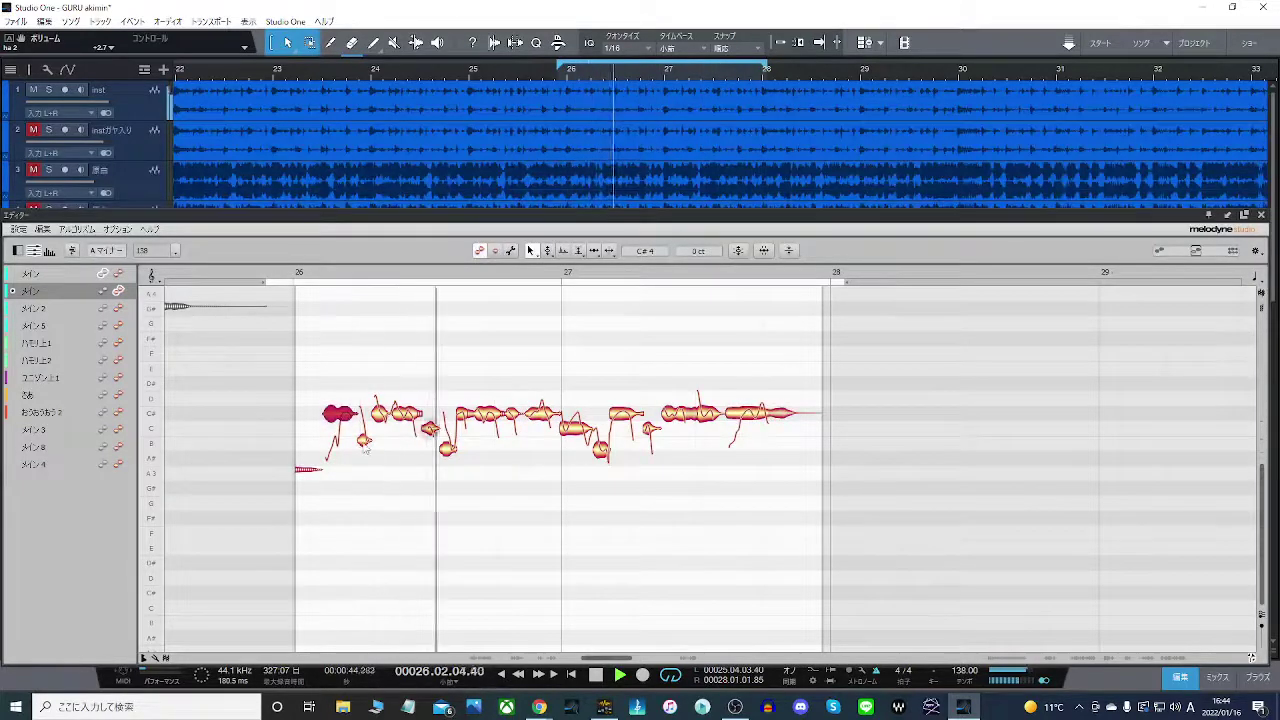
{"action": "left_click", "coordinate": [364, 443]}
{"action": "left_click", "coordinate": [447, 448]}
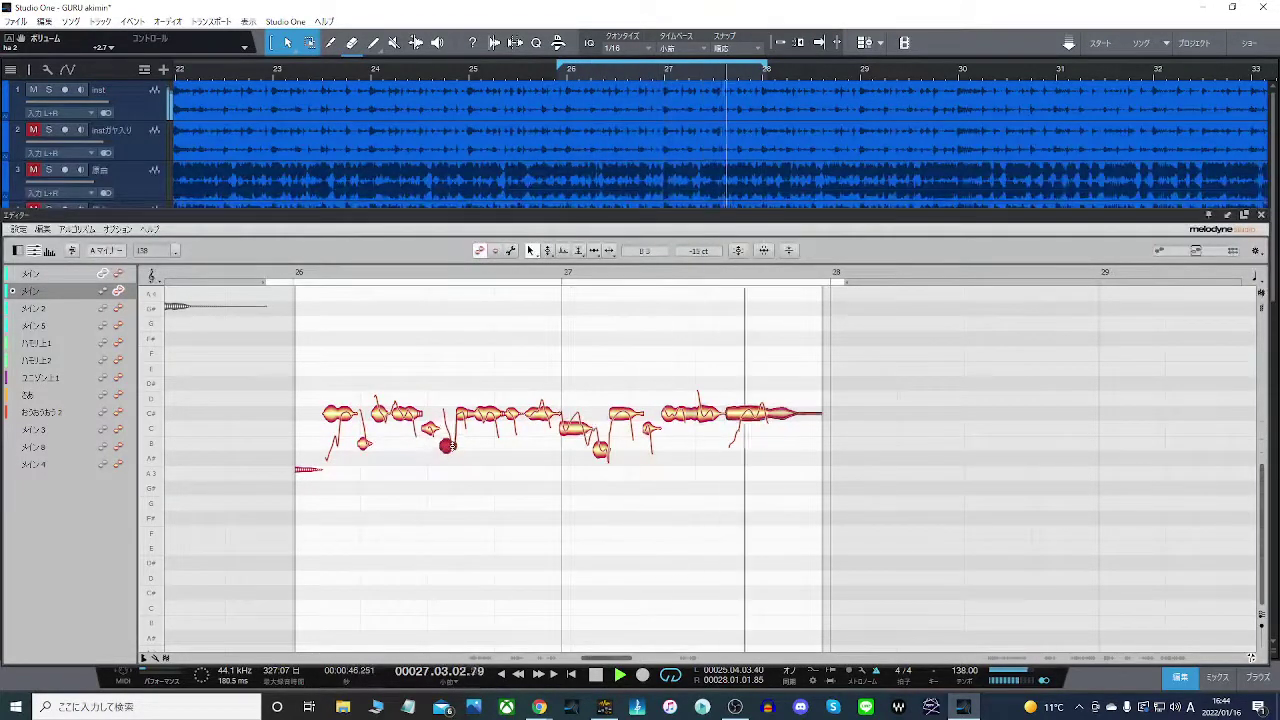
- Move the two short low notes in bar 27 of the メイン clip to B3 and nudge the bar's first note up to C4 +18 ct
{"action": "left_click", "coordinate": [601, 451]}
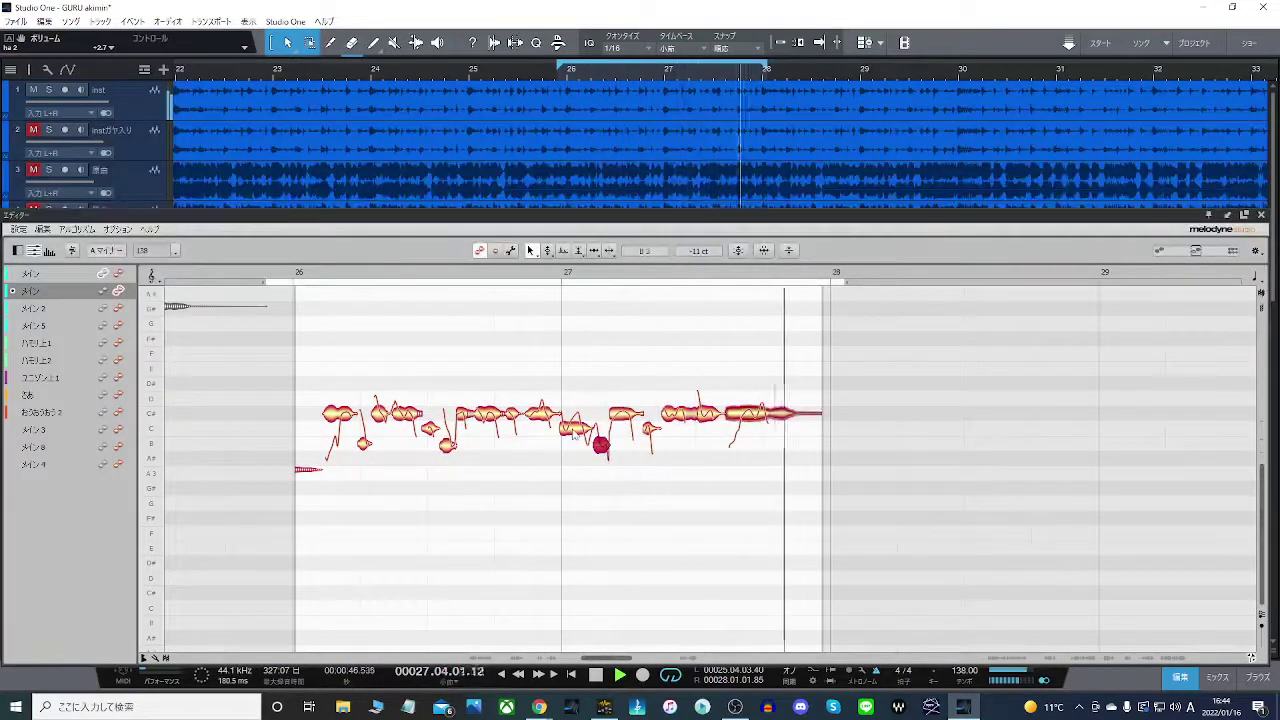
{"action": "left_click_drag", "start_coordinate": [575, 429], "coordinate": [575, 426]}
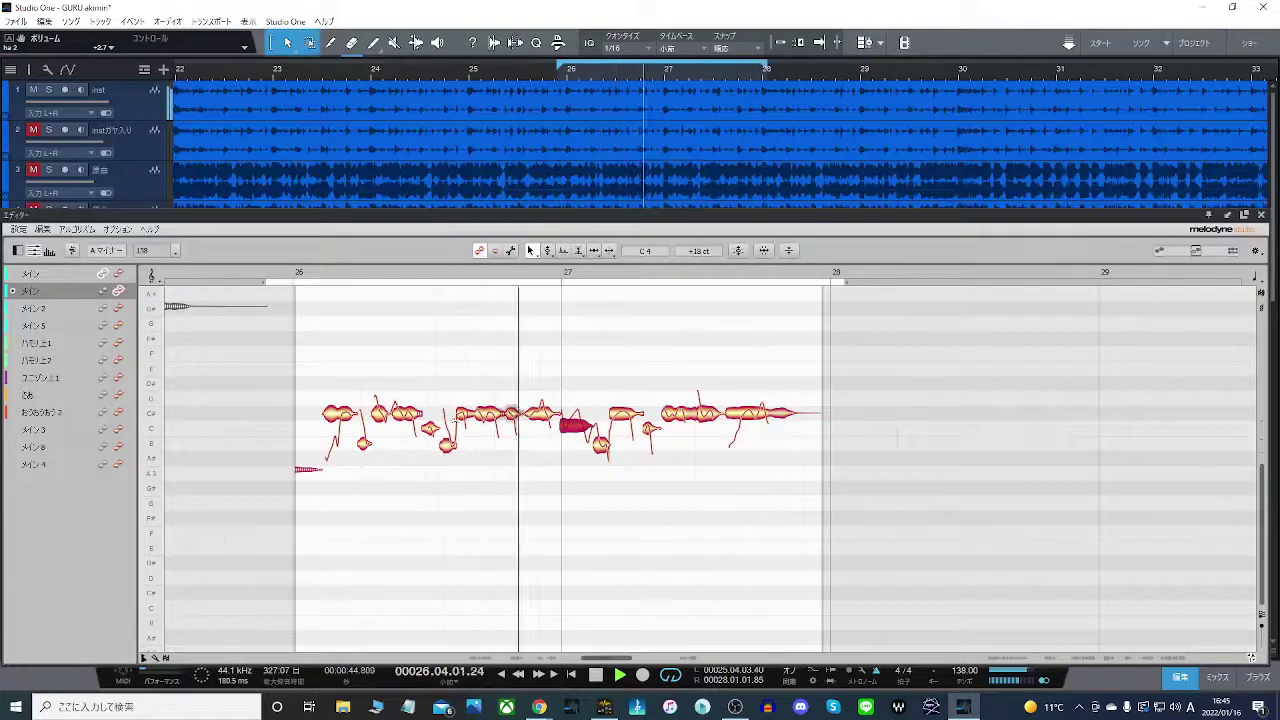
{"action": "left_click", "coordinate": [487, 415]}
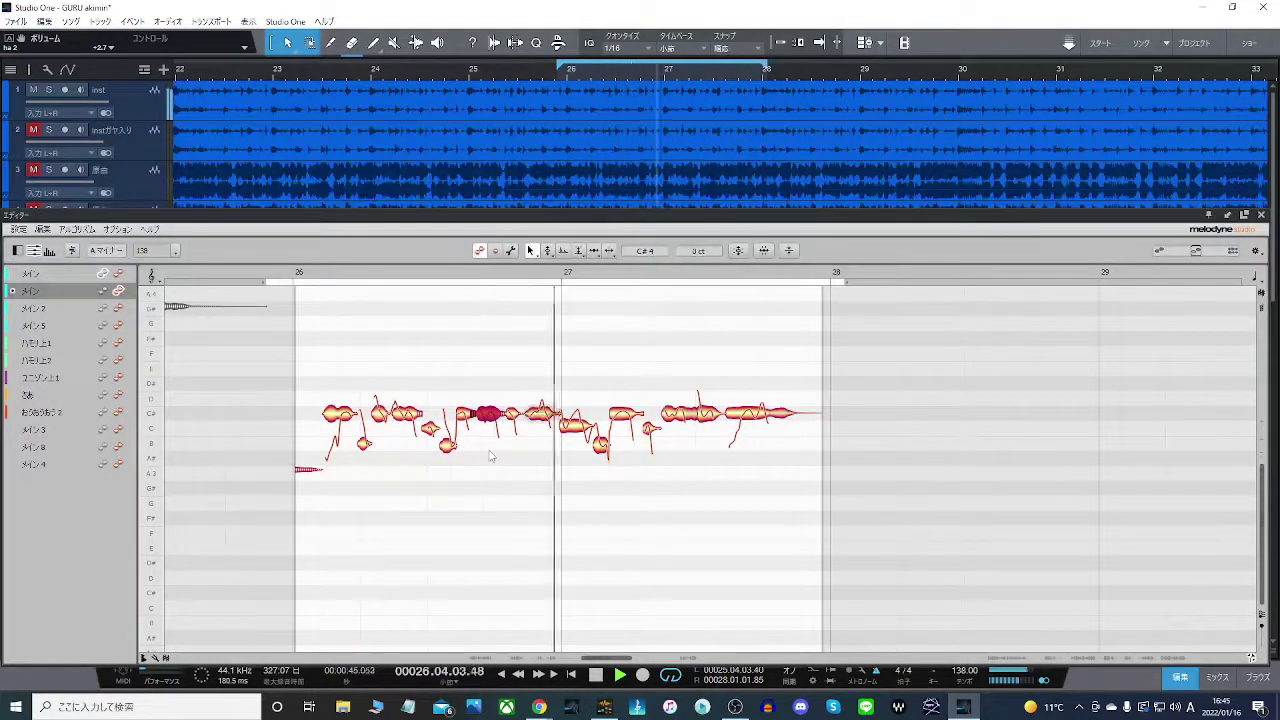
{"action": "left_click", "coordinate": [562, 429]}
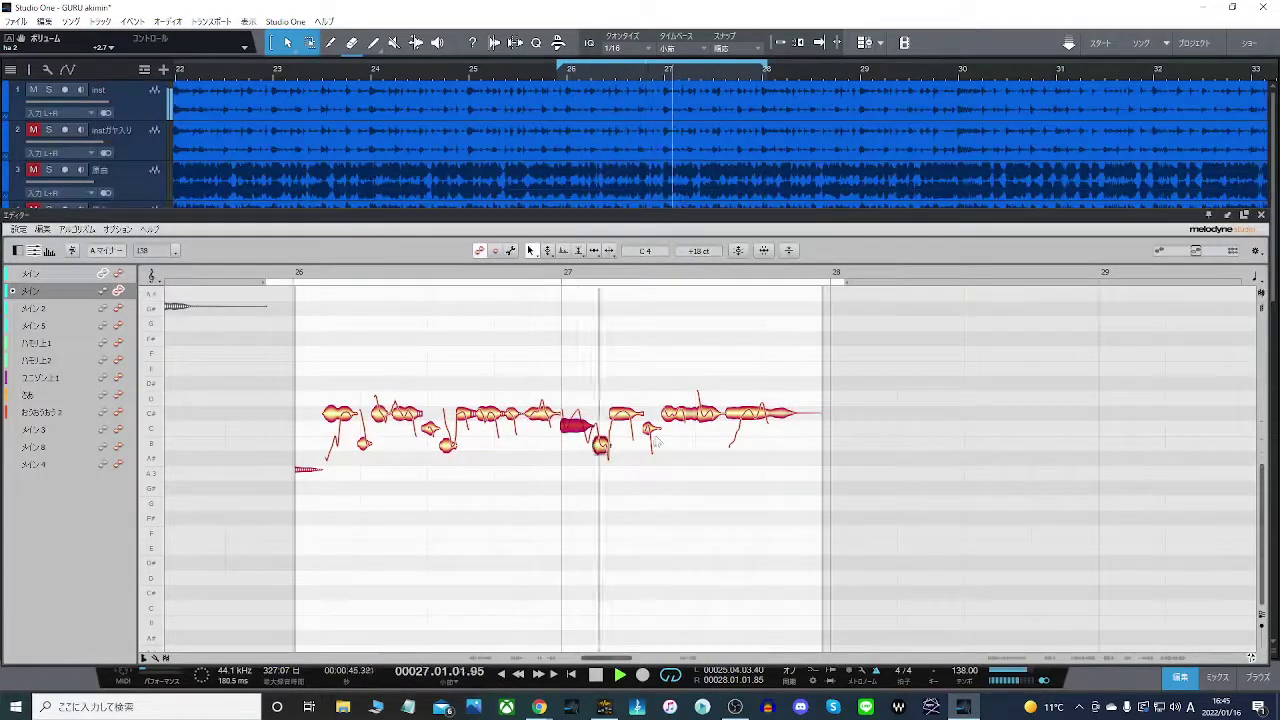
{"action": "left_click_drag", "start_coordinate": [652, 432], "coordinate": [652, 443]}
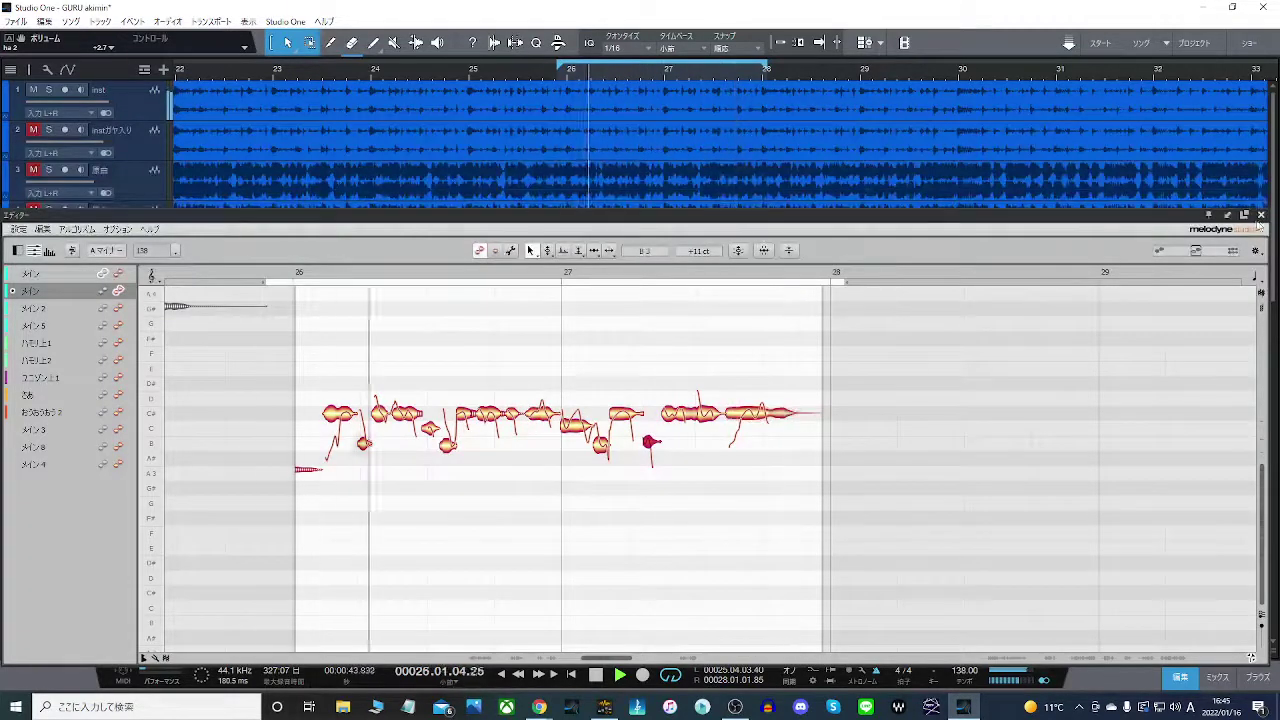
{"action": "key", "text": "F2"}
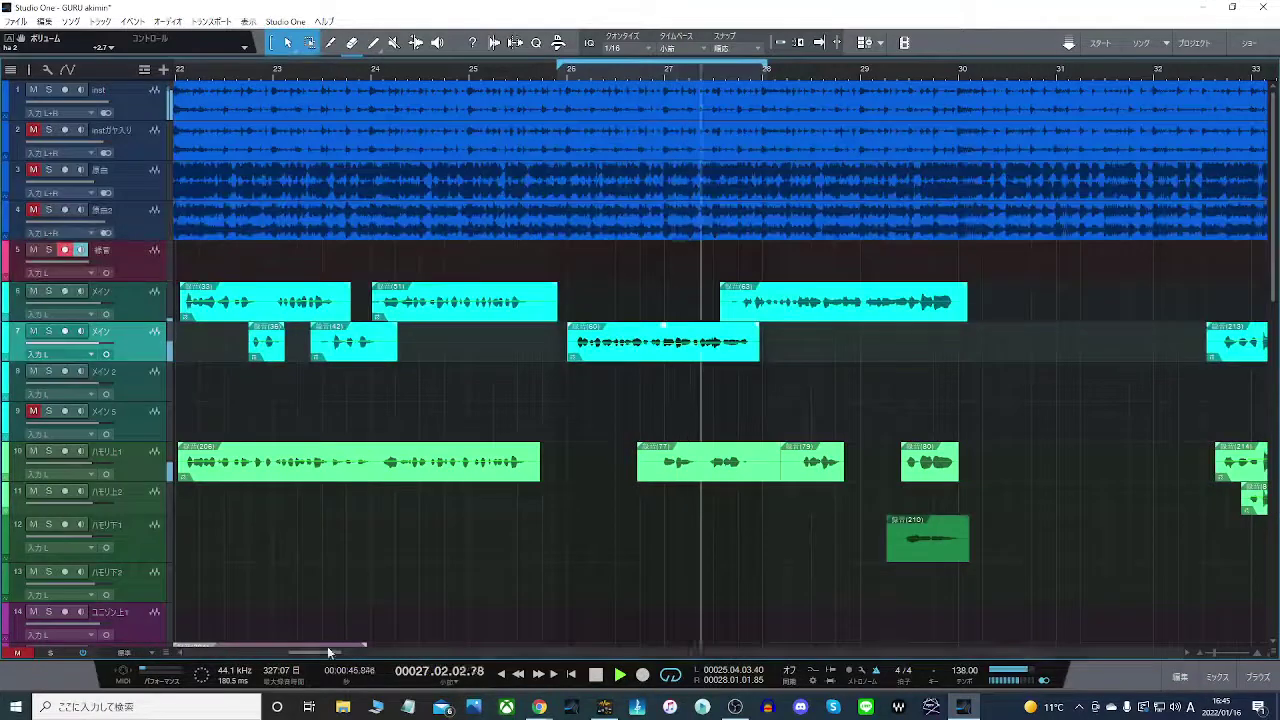
- Move the playback loop to run from the middle of bar 27 to the start of bar 30
{"action": "left_click_drag", "start_coordinate": [327, 648], "coordinate": [337, 648]}
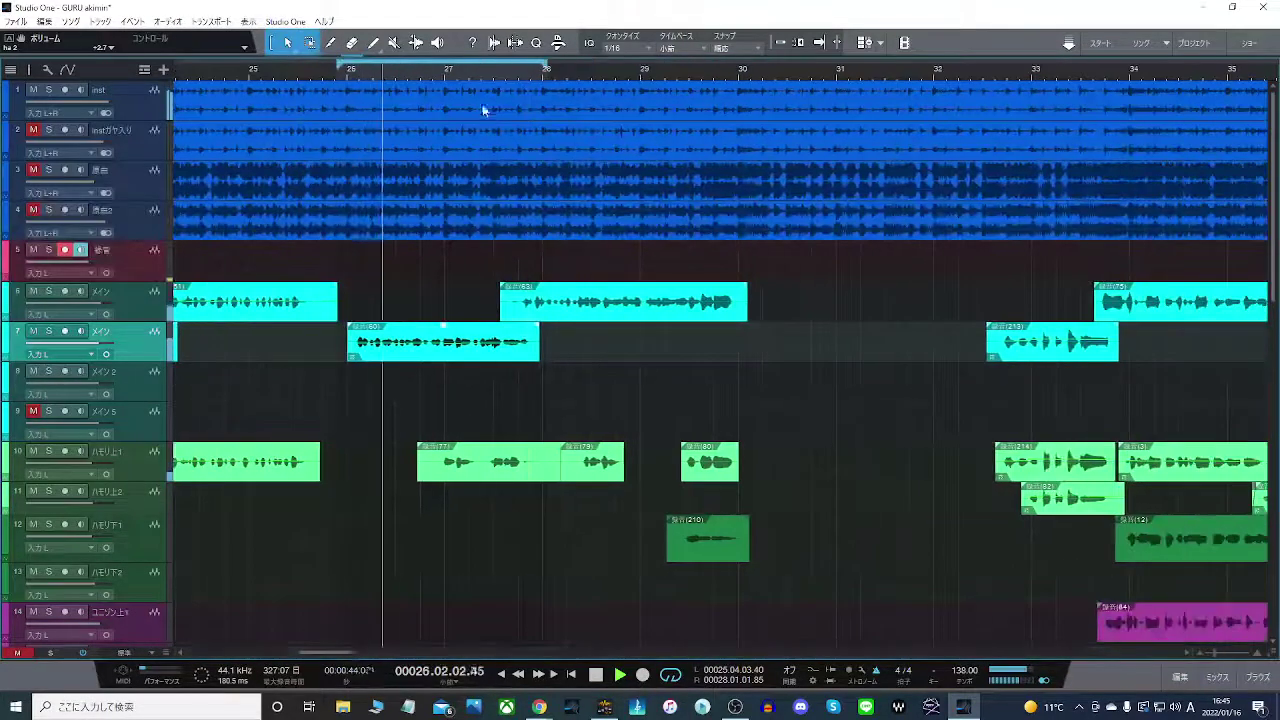
{"action": "left_click_drag", "start_coordinate": [696, 74], "coordinate": [757, 70]}
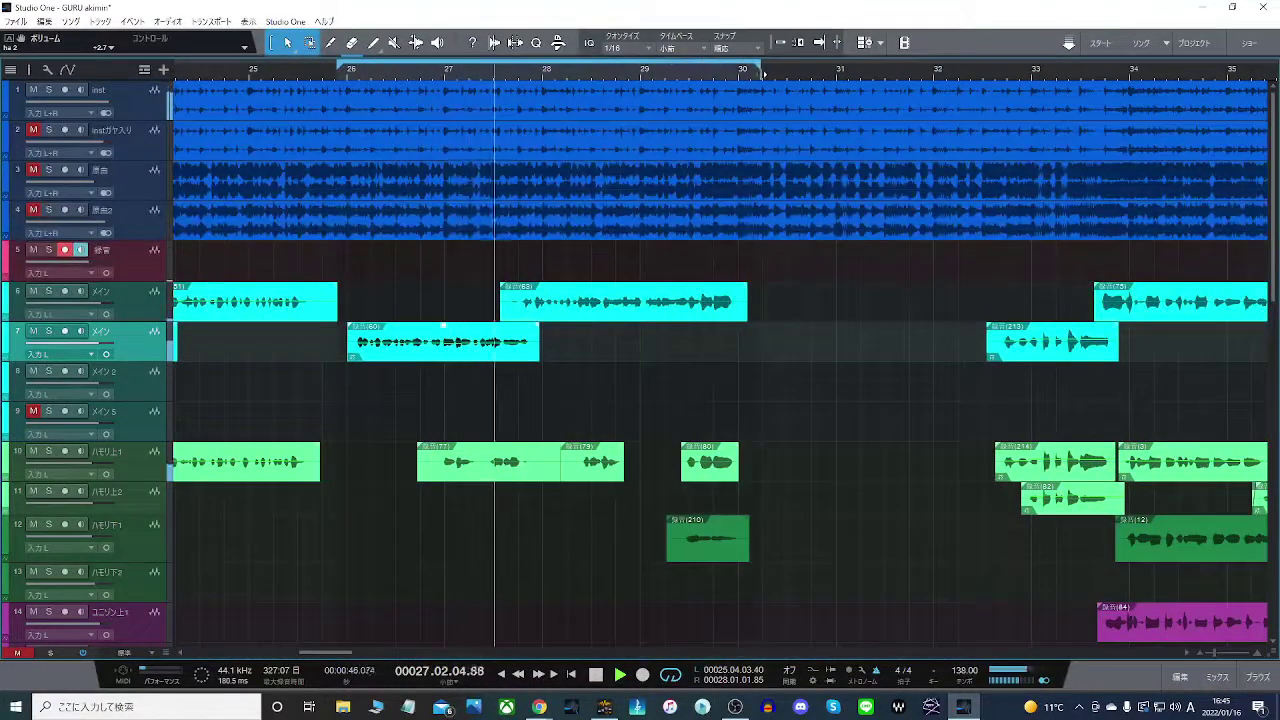
{"action": "left_click_drag", "start_coordinate": [350, 68], "coordinate": [495, 68]}
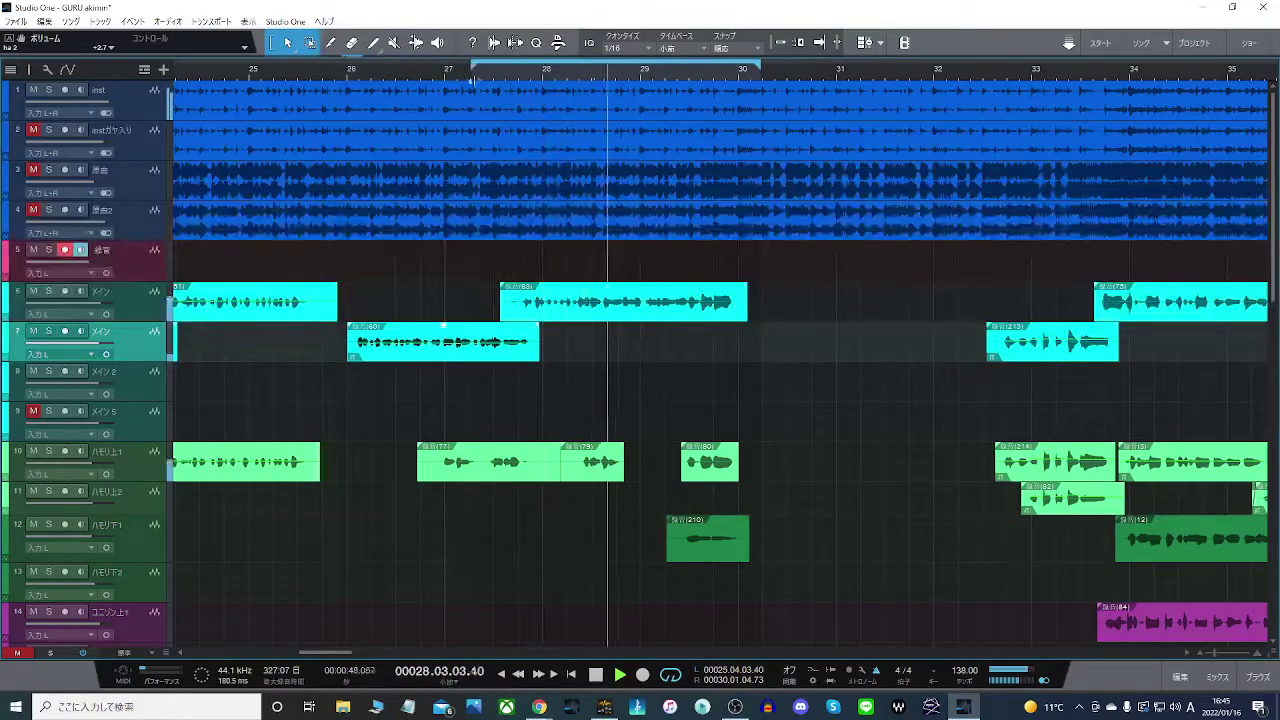
- Trim the start of the メイン clip spanning bars 27 to 30 and open the clip in Melodyne
{"action": "left_click_drag", "start_coordinate": [495, 308], "coordinate": [517, 308]}
{"action": "right_click", "coordinate": [565, 307]}
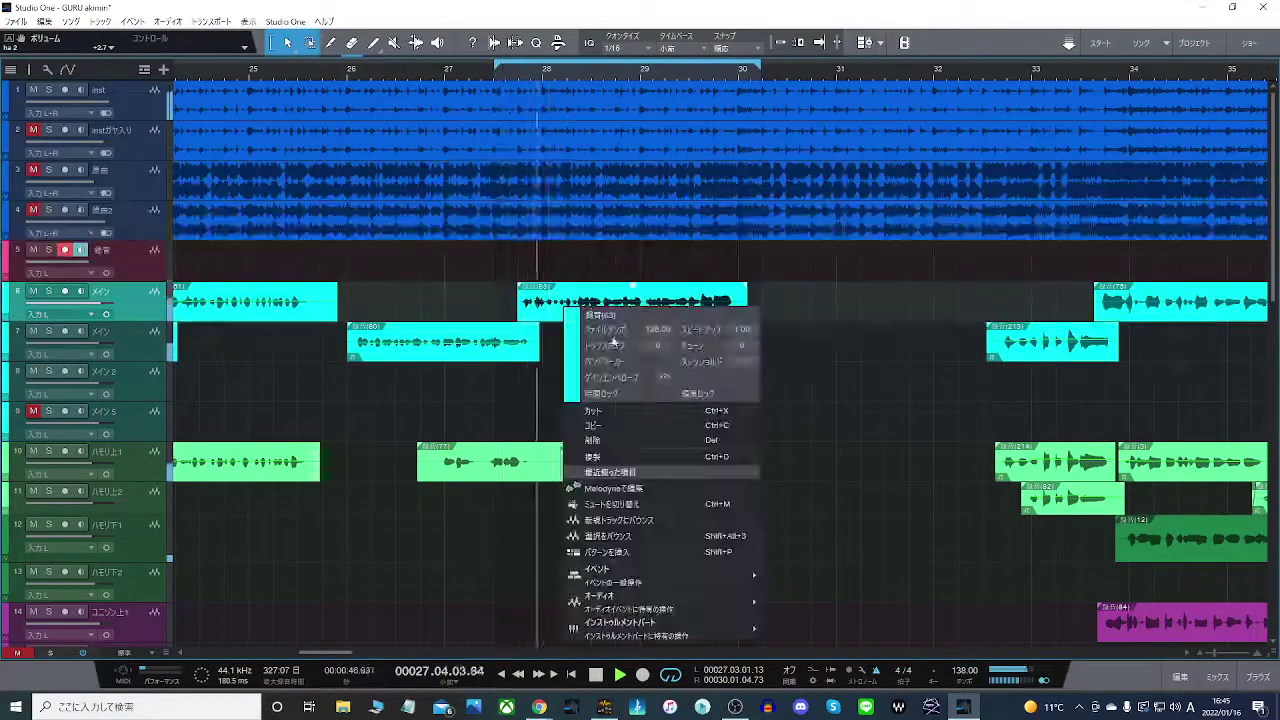
{"action": "left_click", "coordinate": [615, 488]}
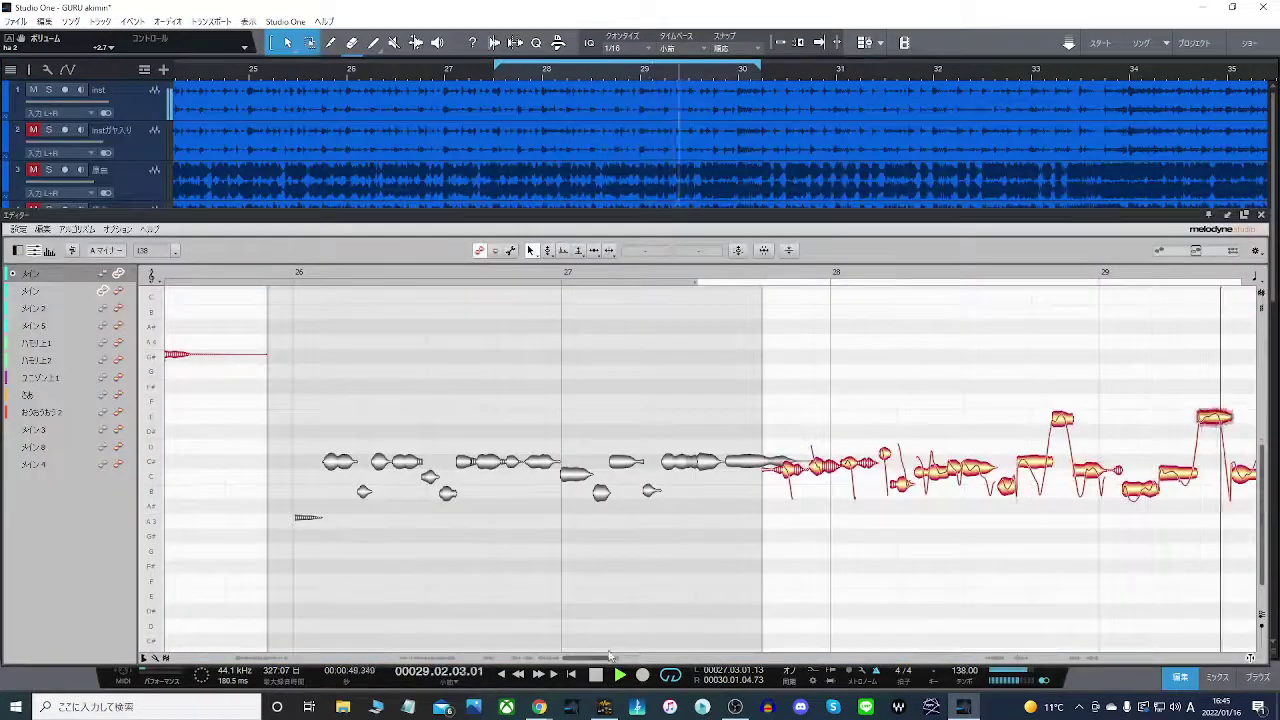
{"action": "left_click_drag", "start_coordinate": [653, 659], "coordinate": [611, 662]}
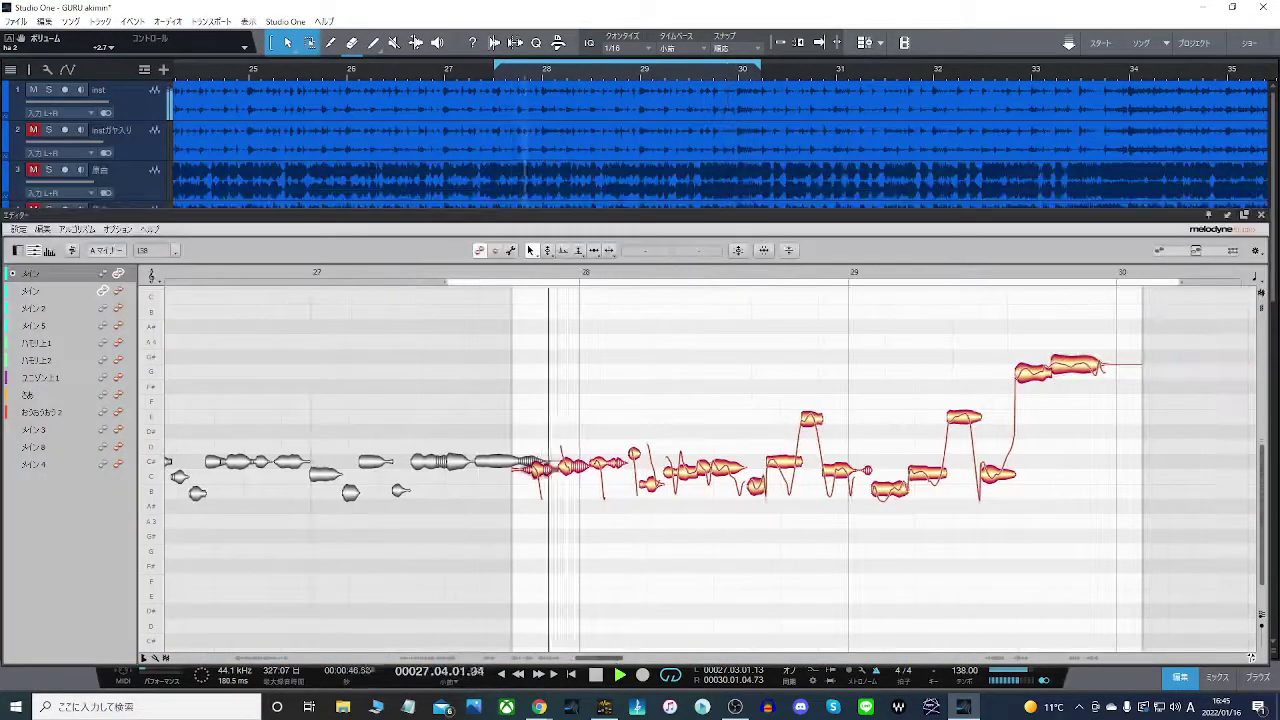
- Raise the flat middle notes across bars 28 and 29 of the メイン clip to C#4
{"action": "left_click", "coordinate": [680, 463]}
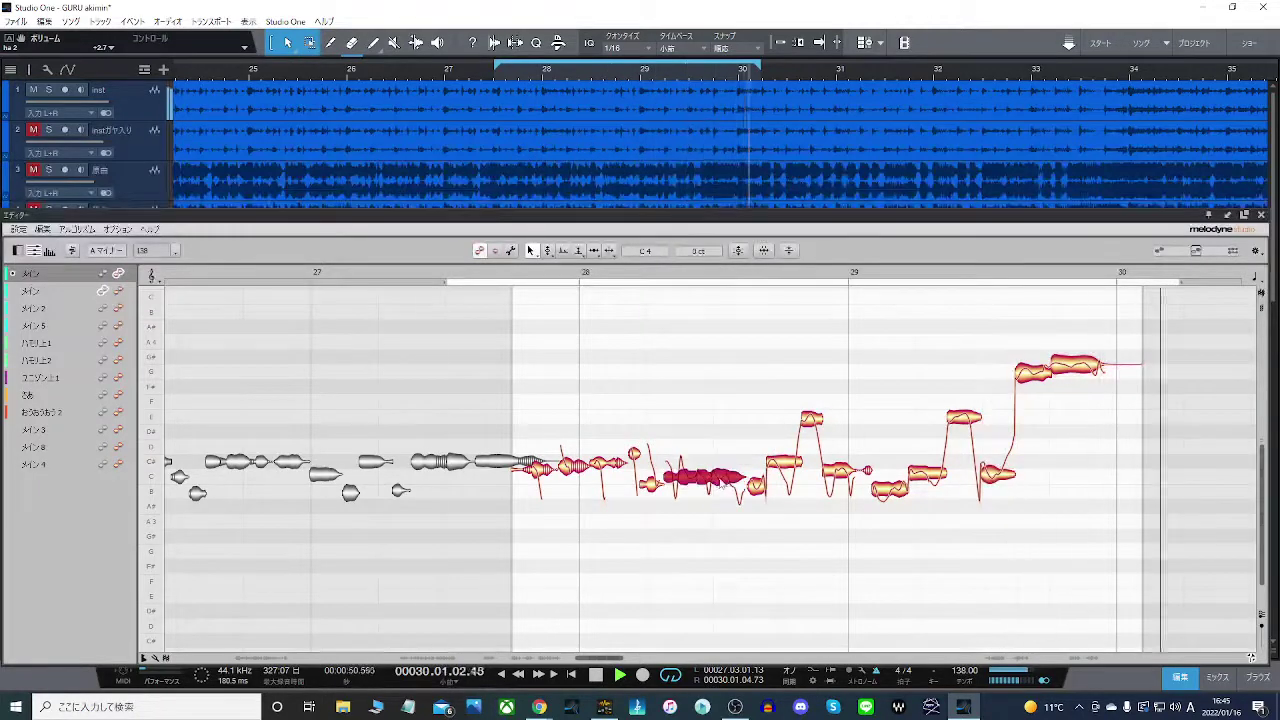
{"action": "left_click_drag", "start_coordinate": [720, 478], "coordinate": [724, 463]}
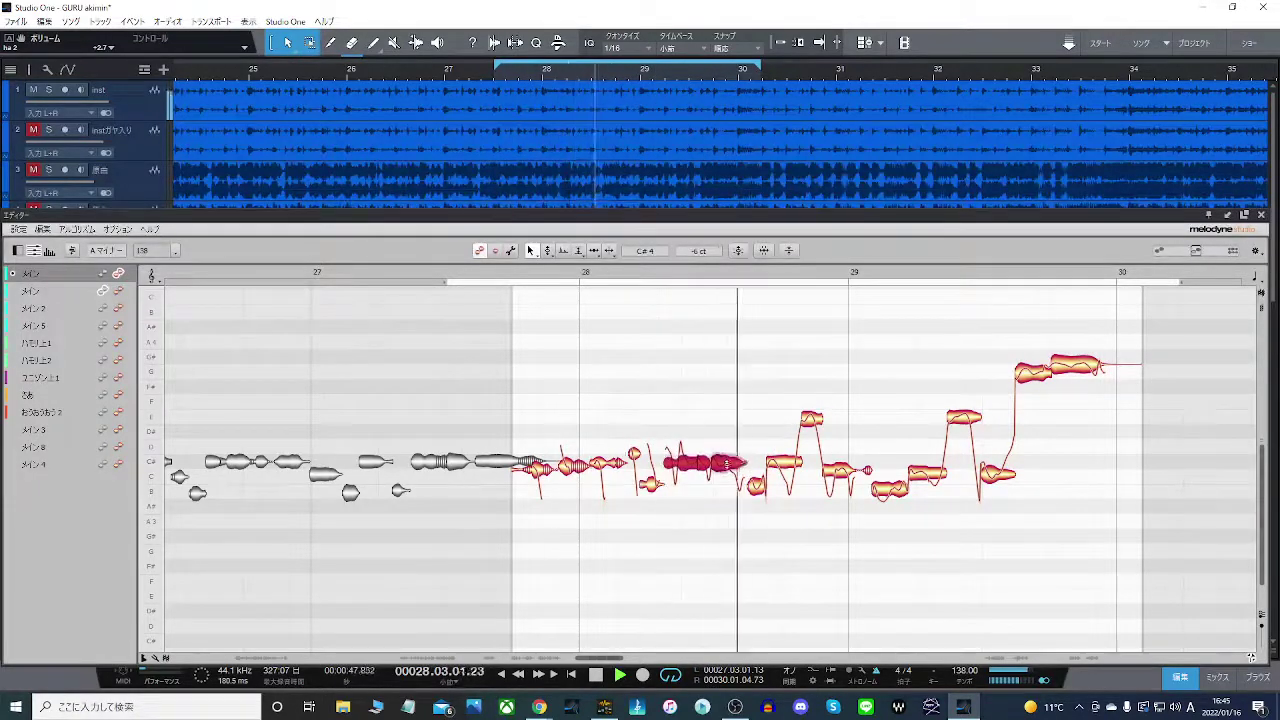
{"action": "left_click_drag", "start_coordinate": [838, 471], "coordinate": [838, 460]}
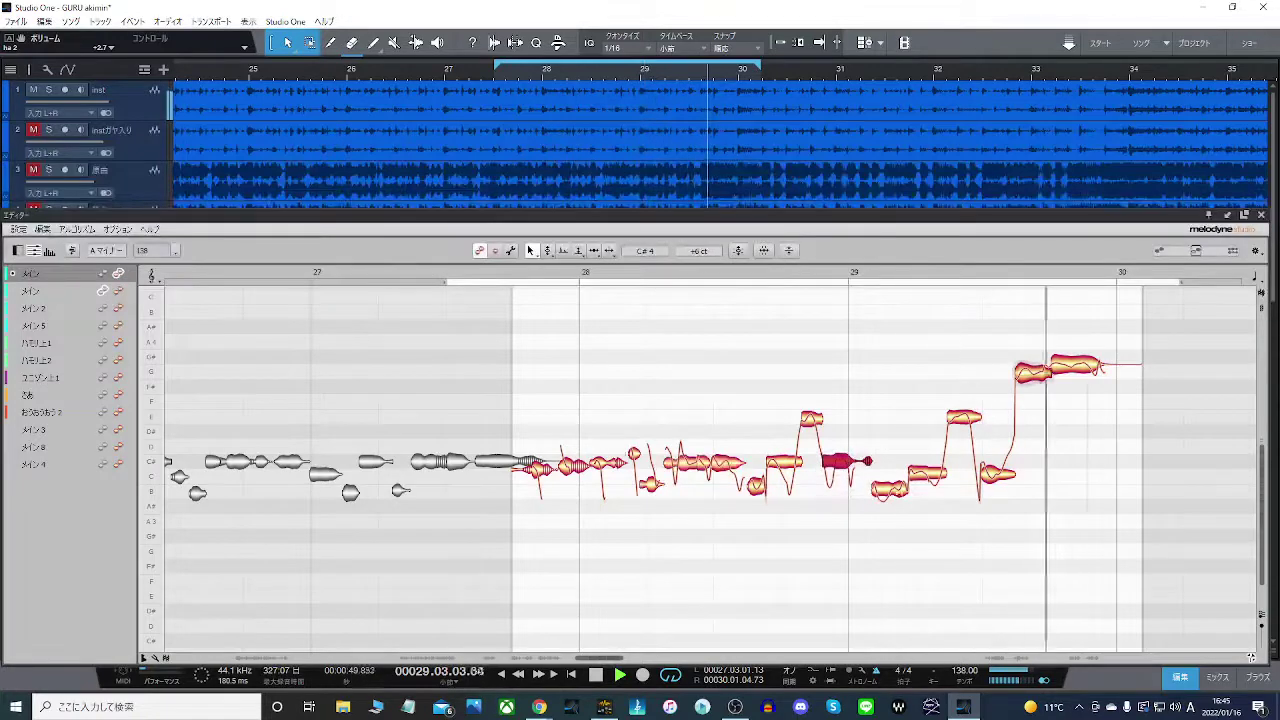
{"action": "left_click", "coordinate": [890, 488]}
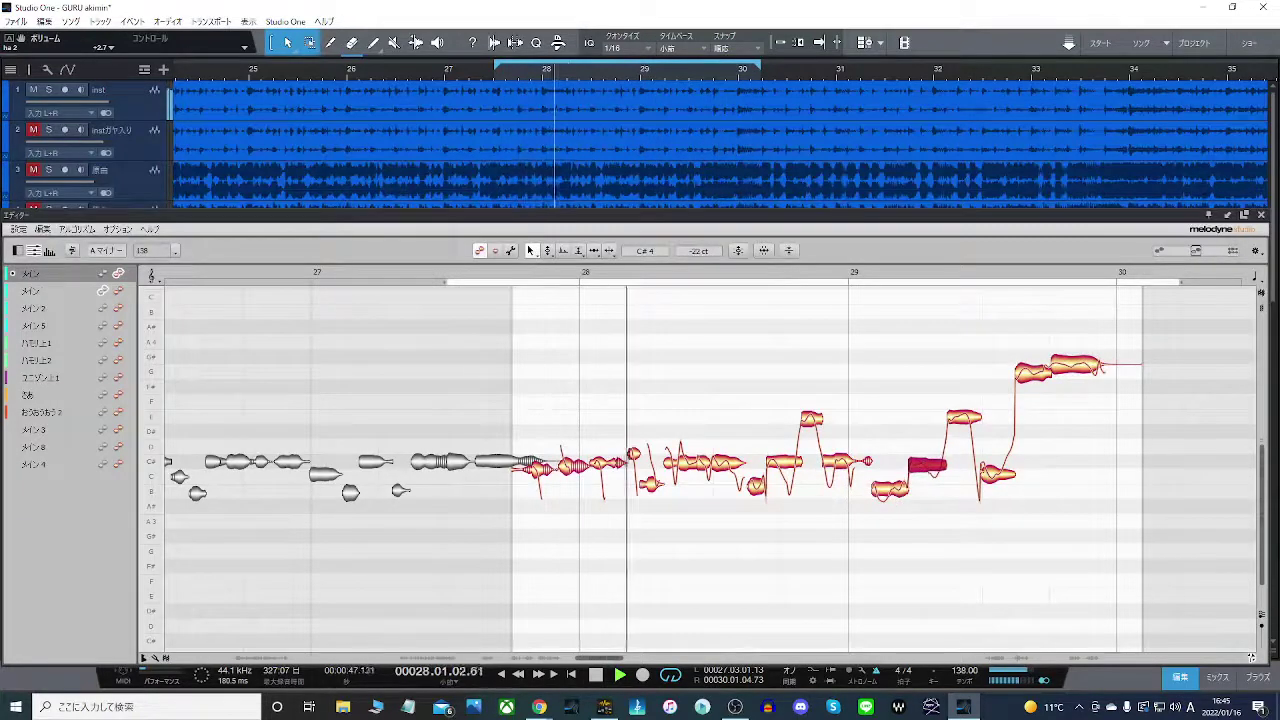
{"action": "left_click_drag", "start_coordinate": [997, 474], "coordinate": [997, 464]}
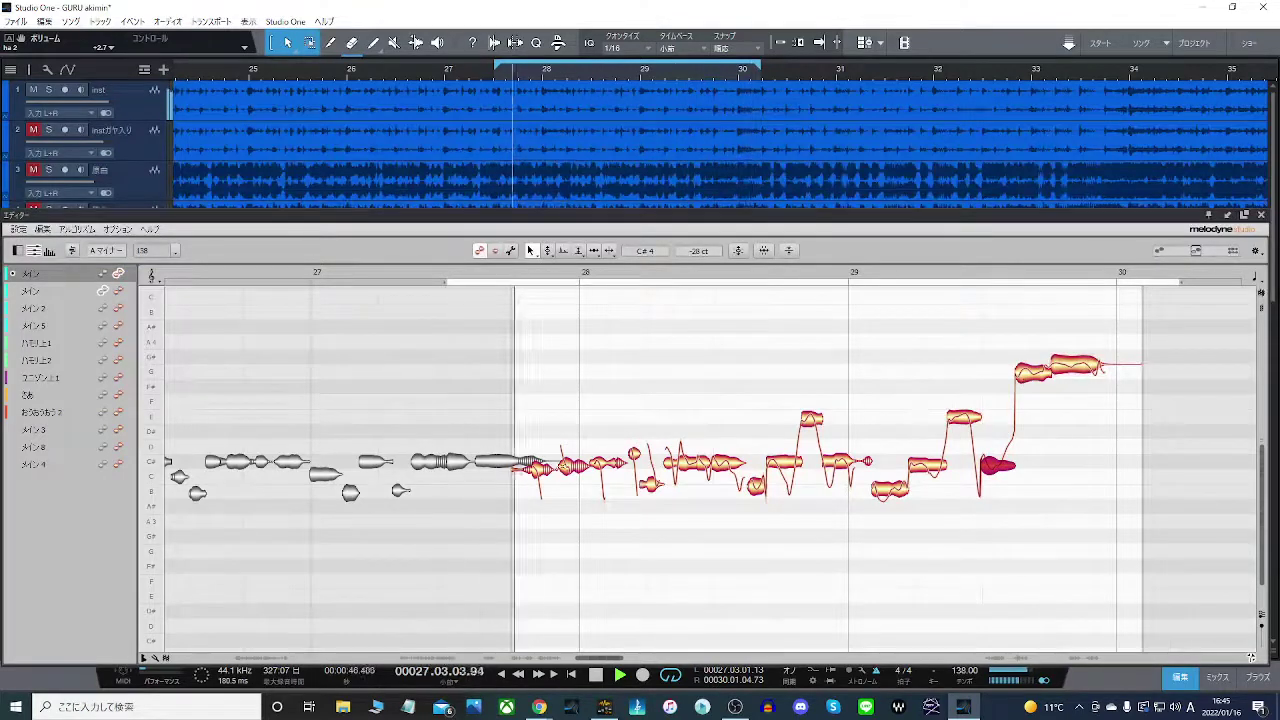
- Bring the clip's opening notes and the short high note early in bar 28 to C#4, and center bar 28's two low notes on B3
{"action": "left_click_drag", "start_coordinate": [536, 437], "coordinate": [577, 465]}
{"action": "double_click", "coordinate": [602, 467]}
{"action": "left_click", "coordinate": [576, 491]}
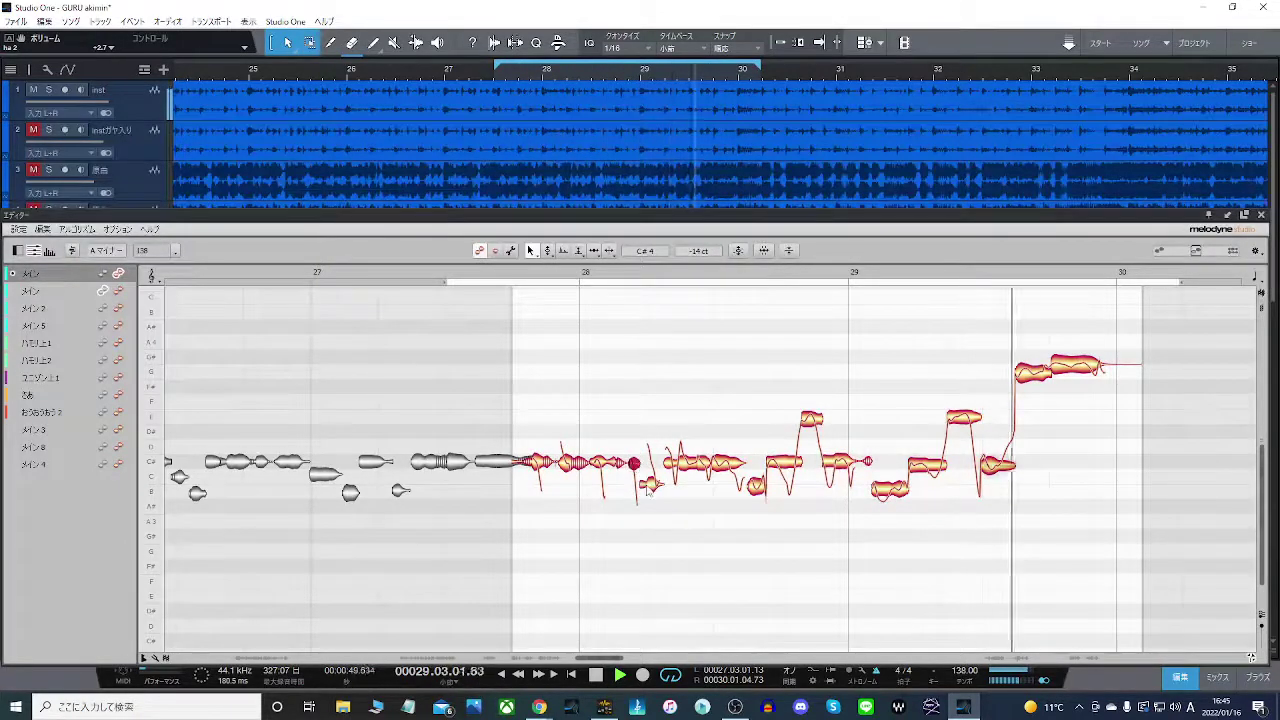
{"action": "left_click_drag", "start_coordinate": [649, 484], "coordinate": [651, 491]}
{"action": "left_click", "coordinate": [760, 490]}
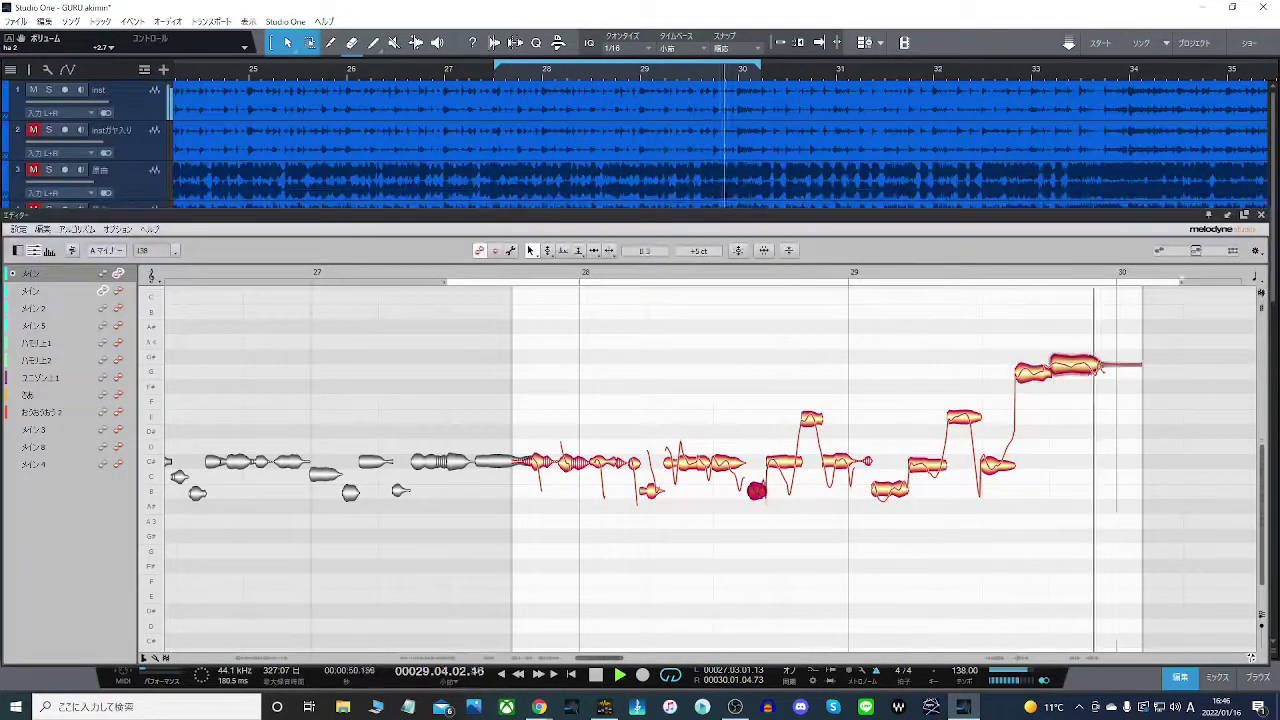
{"action": "left_click", "coordinate": [1261, 216]}
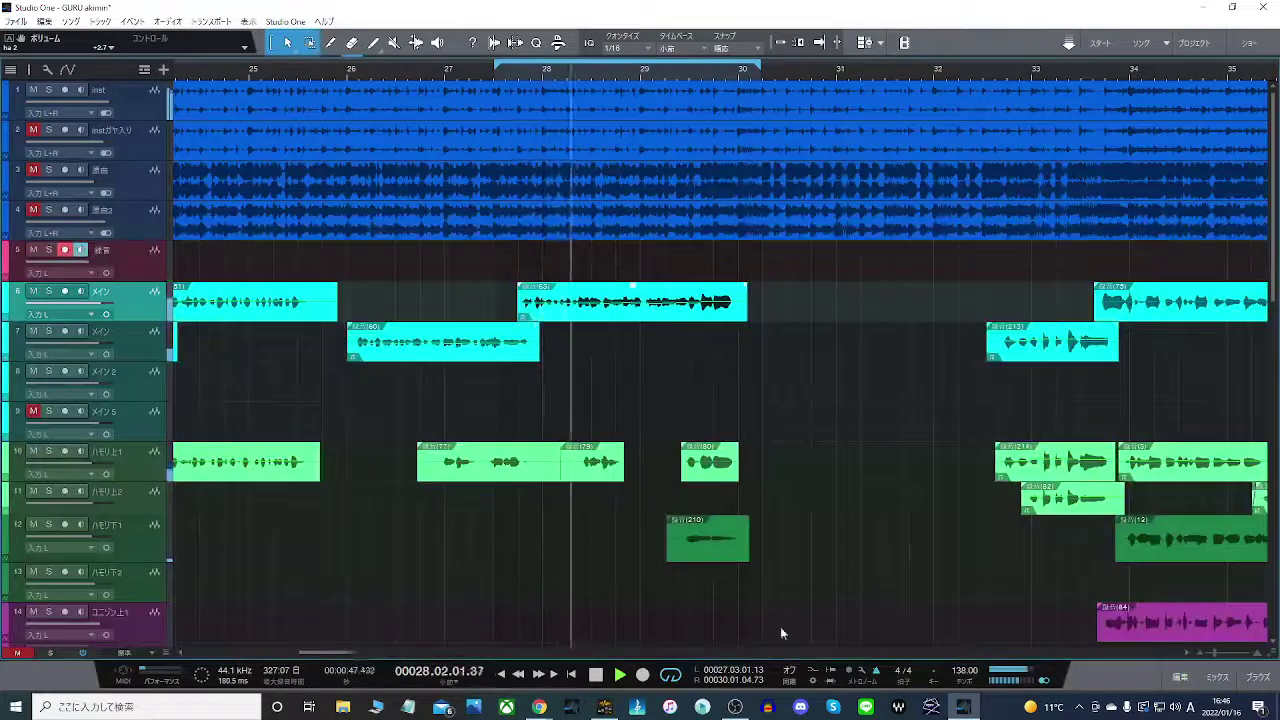
- Move the playback loop over the two adjoining ハモリ上1 clips from late bar 26 to late bar 28
{"action": "left_click", "coordinate": [670, 675]}
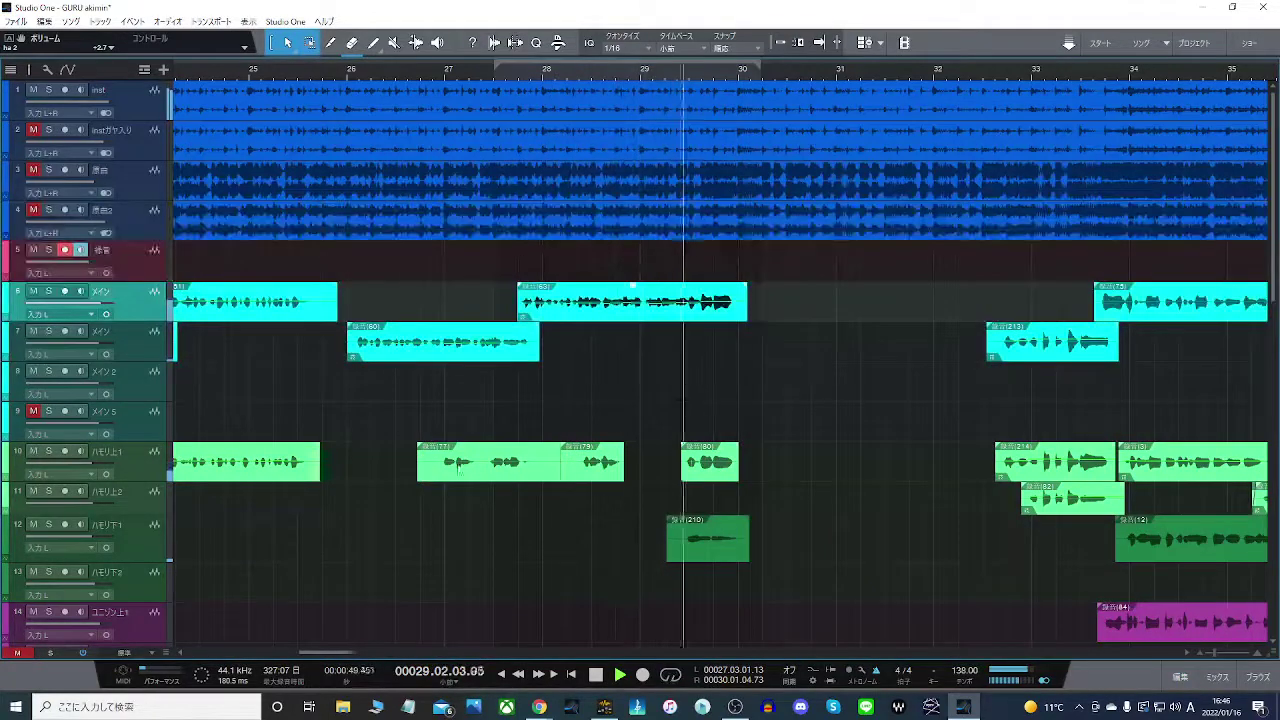
{"action": "left_click_drag", "start_coordinate": [421, 64], "coordinate": [639, 73]}
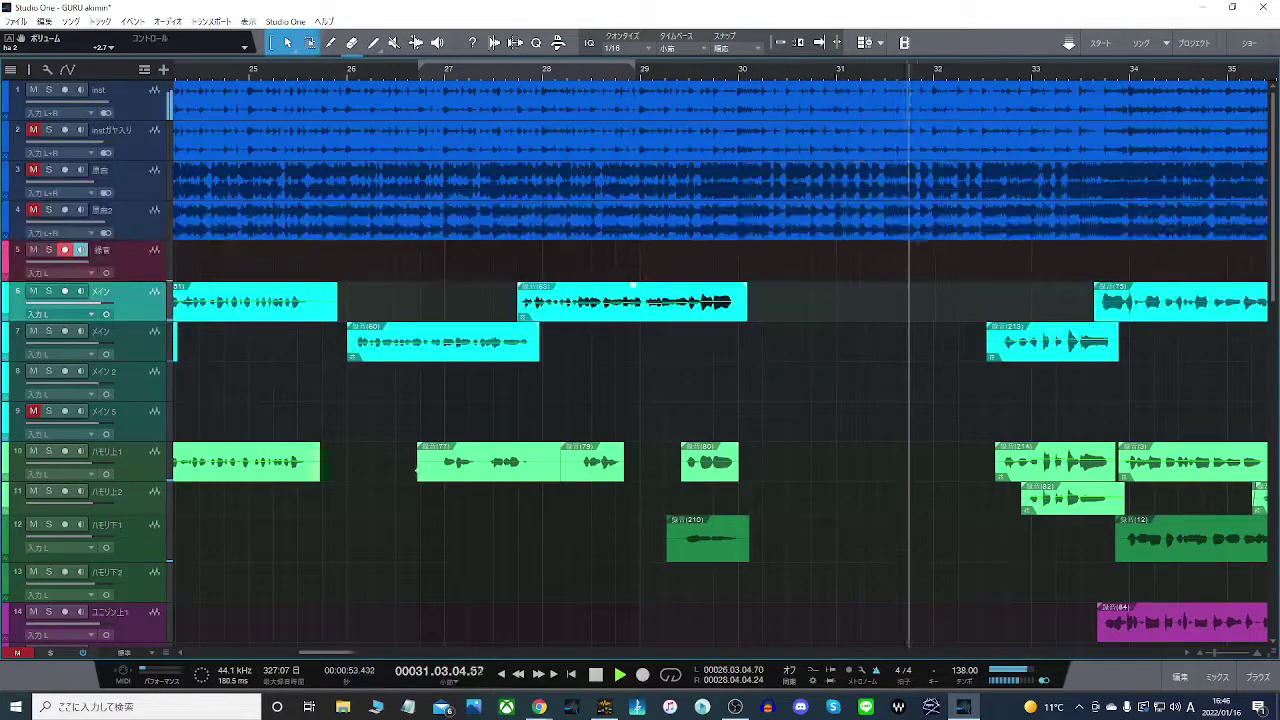
{"action": "left_click", "coordinate": [440, 467]}
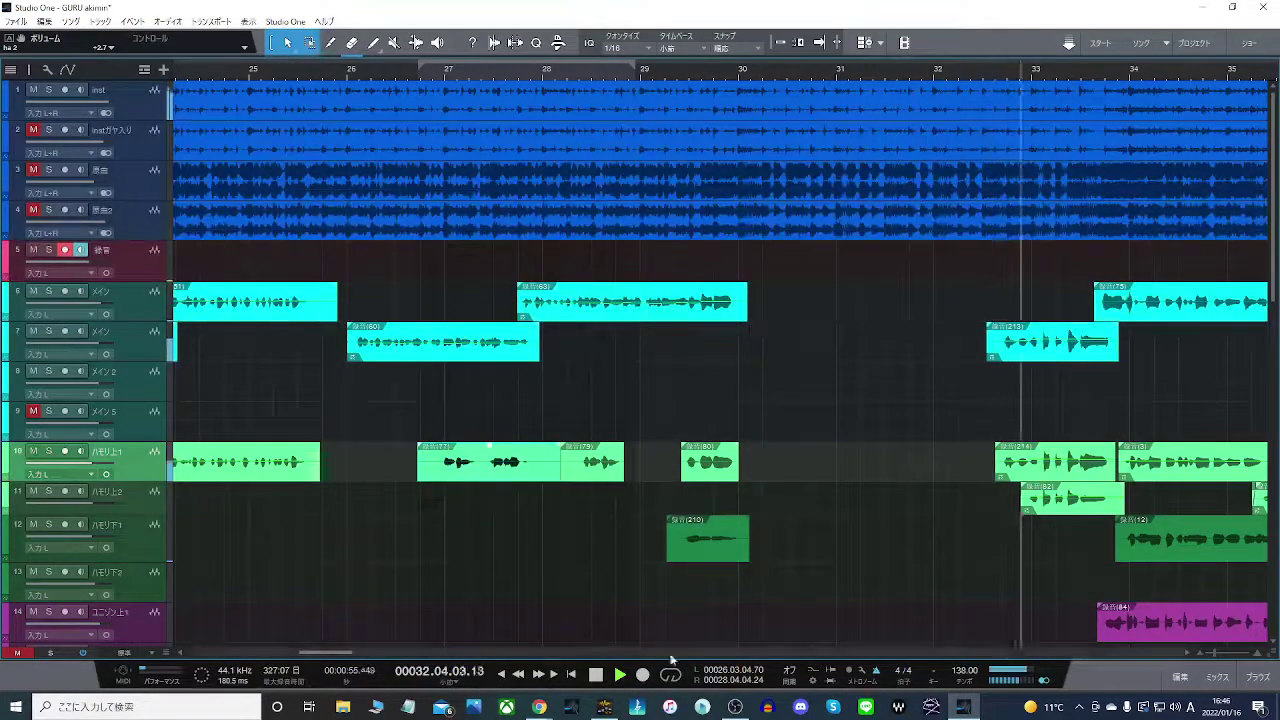
- Raise the ハモリ上1 track volume to +10.0 and open its clip starting late in bar 26 in Melodyne
{"action": "right_click", "coordinate": [487, 462]}
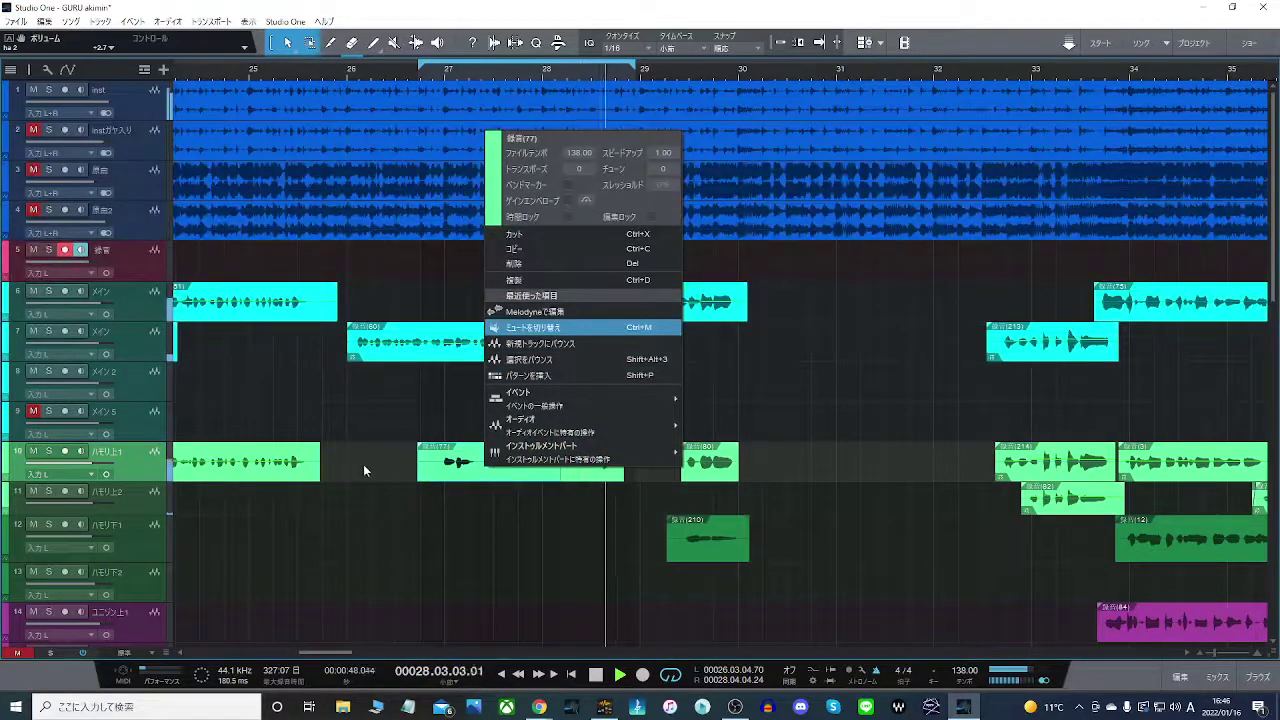
{"action": "left_click_drag", "start_coordinate": [85, 465], "coordinate": [137, 464]}
{"action": "right_click", "coordinate": [446, 463]}
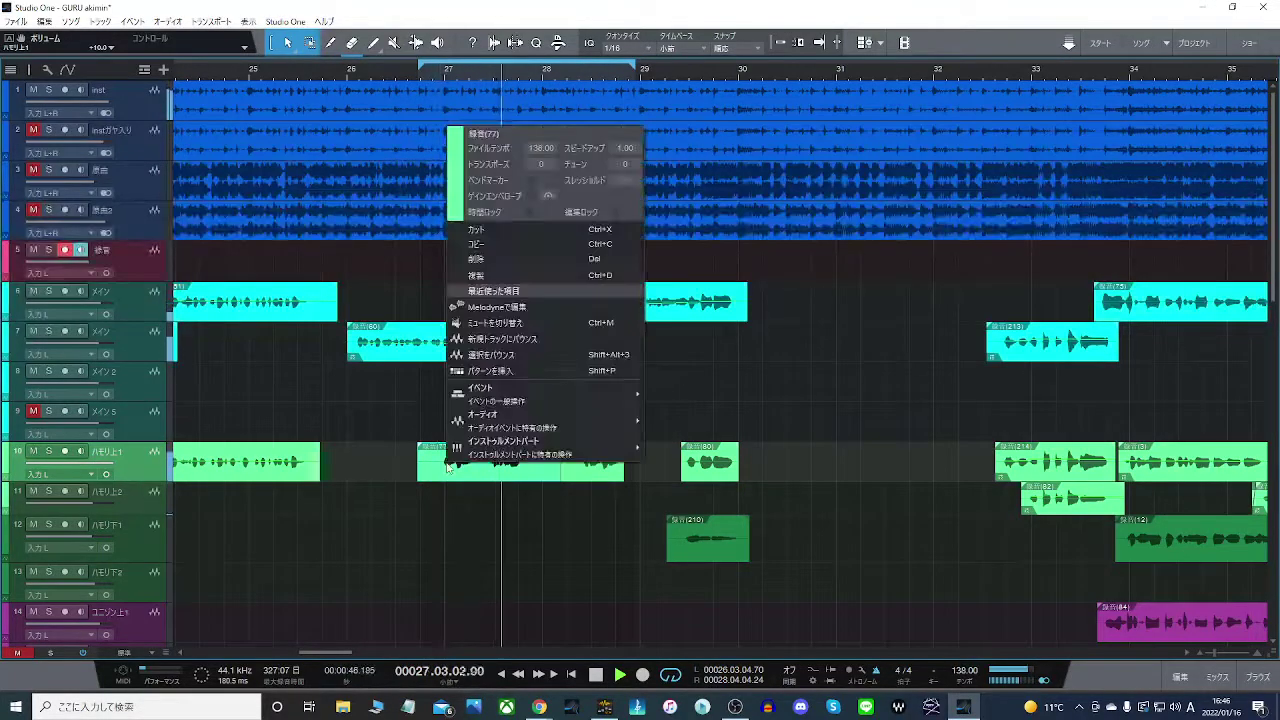
{"action": "left_click", "coordinate": [535, 302]}
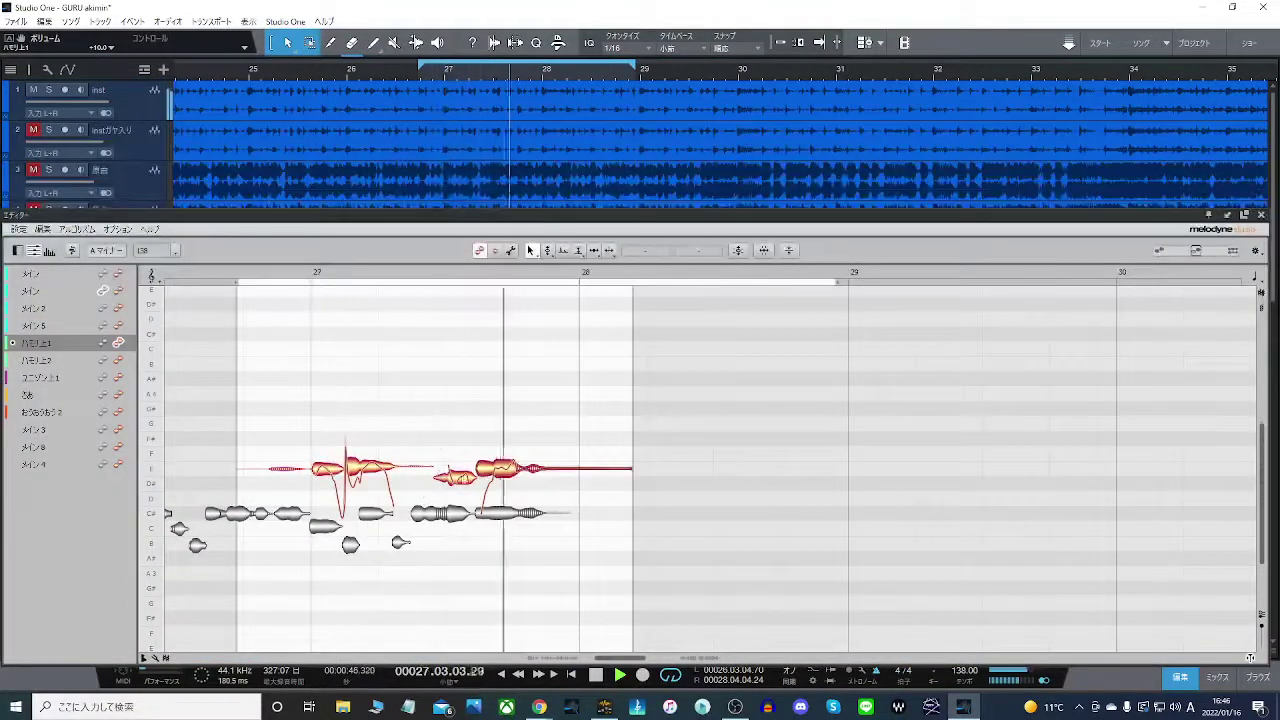
- Raise the flat note in the middle of bar 27 of the ハモリ上1 clip to E4 and nudge the bar's first note slightly upward
{"action": "left_click", "coordinate": [462, 474]}
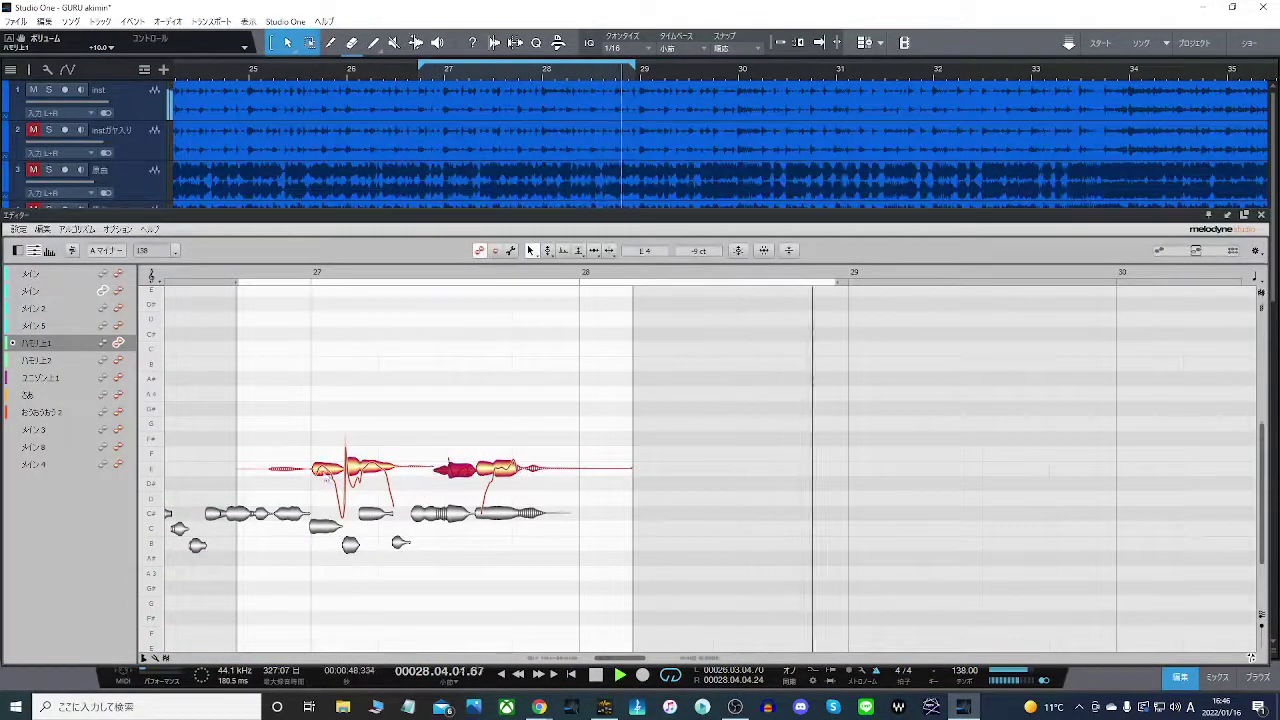
{"action": "left_click_drag", "start_coordinate": [327, 471], "coordinate": [330, 468]}
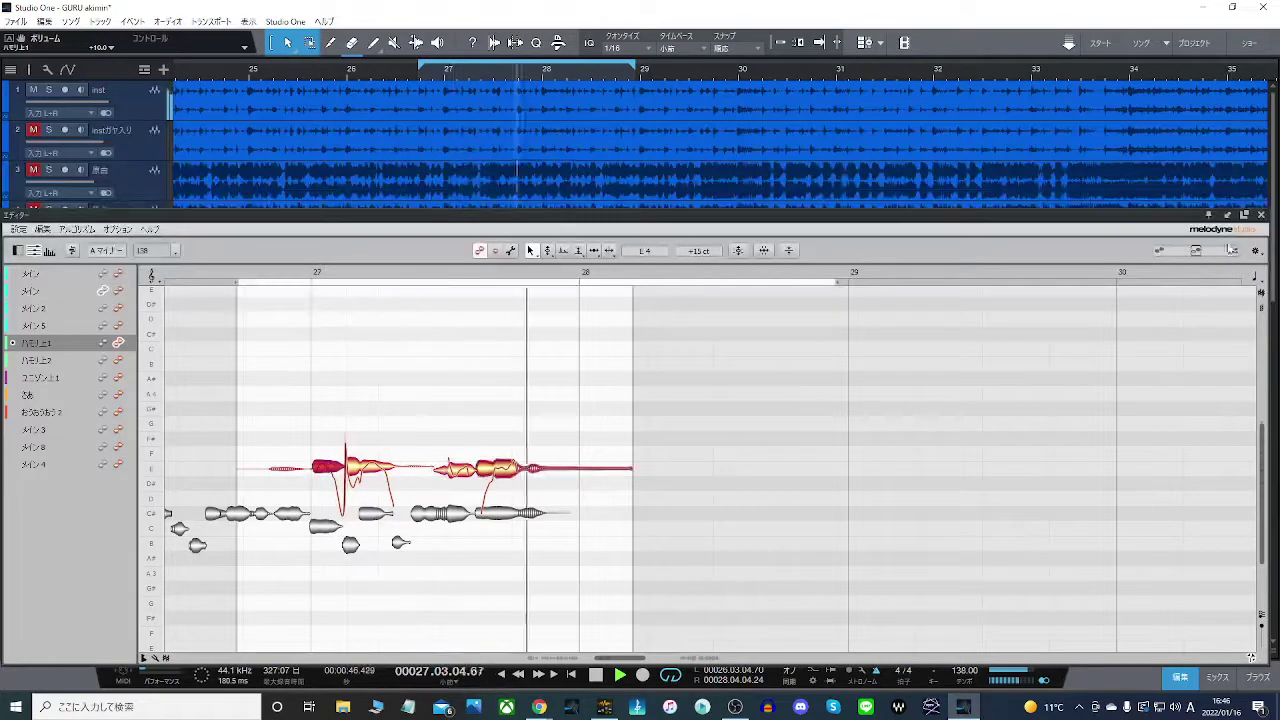
{"action": "key", "text": "F2"}
- Open the adjoining ハモリ上1 clip in bar 28 in Melodyne and correct its notes to E4
{"action": "right_click", "coordinate": [606, 468]}
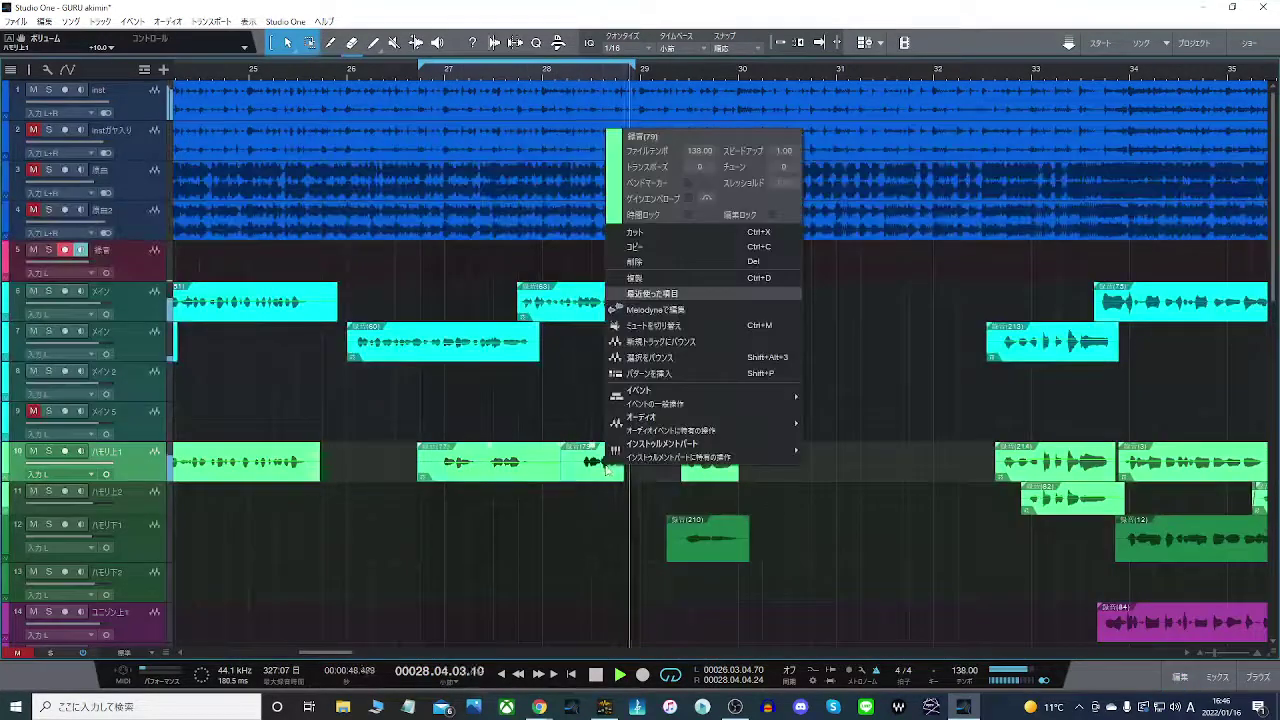
{"action": "left_click", "coordinate": [658, 310]}
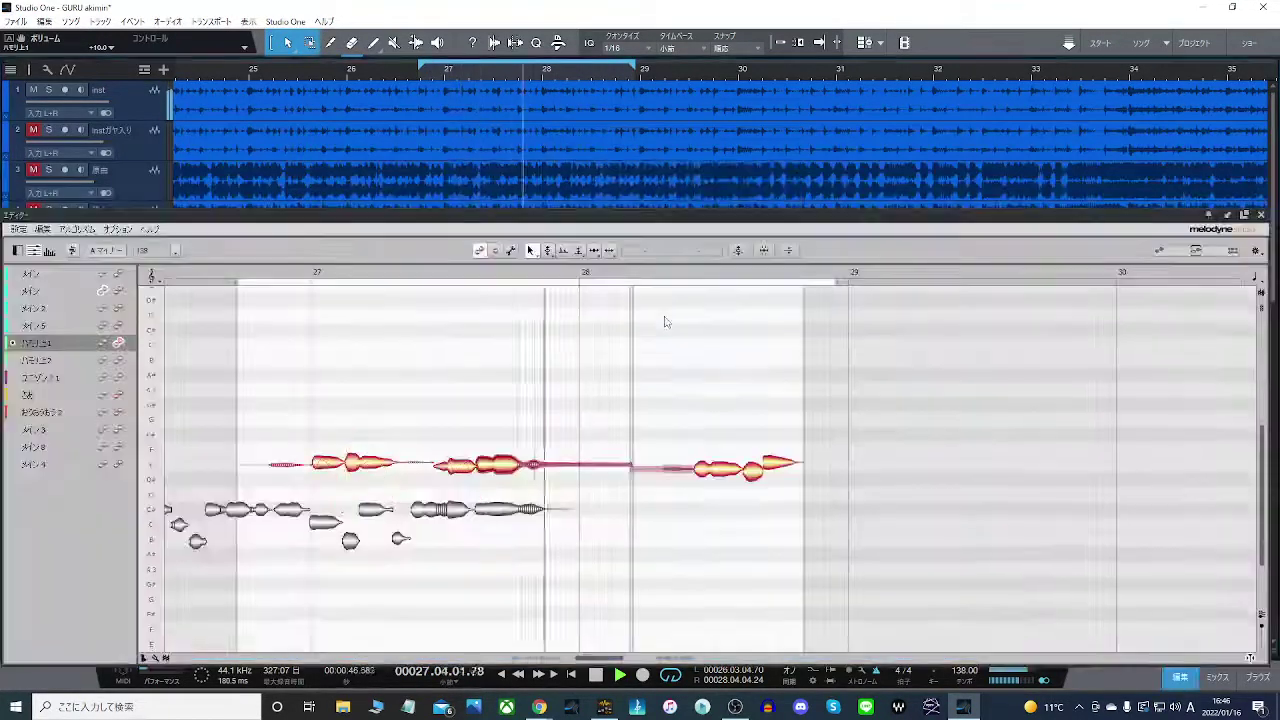
{"action": "left_click_drag", "start_coordinate": [715, 472], "coordinate": [756, 468]}
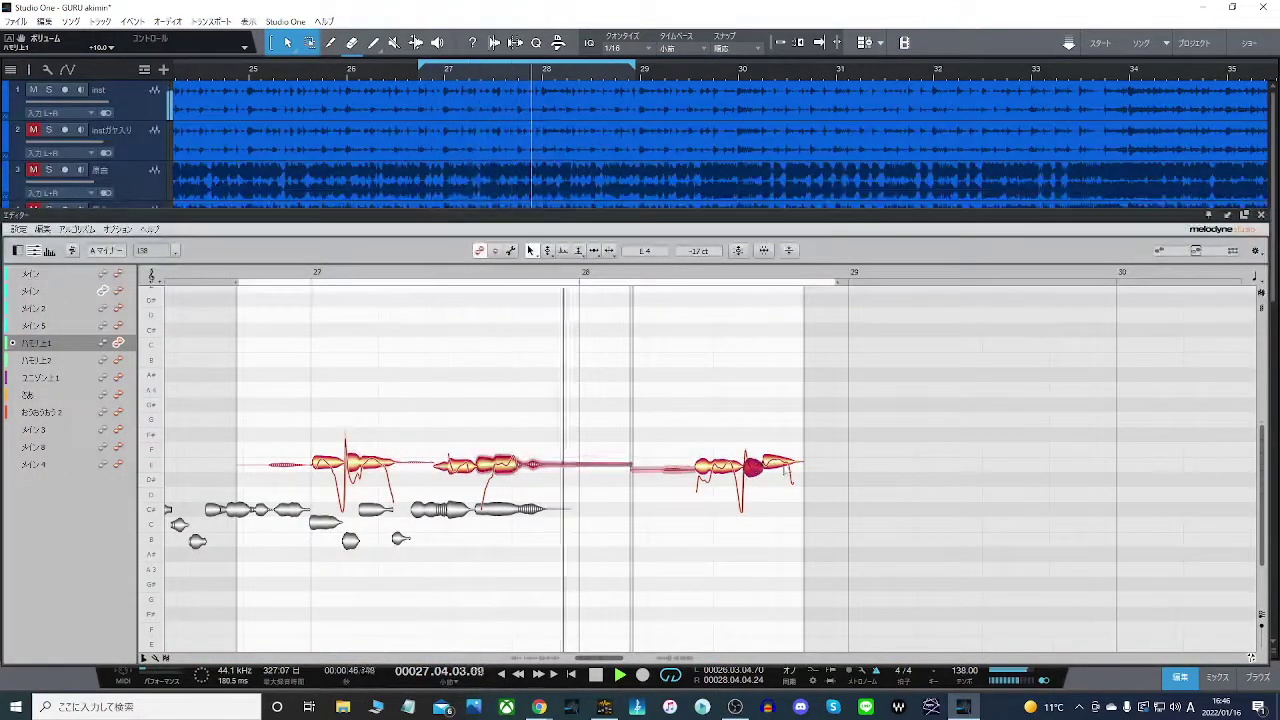
{"action": "left_click", "coordinate": [787, 466]}
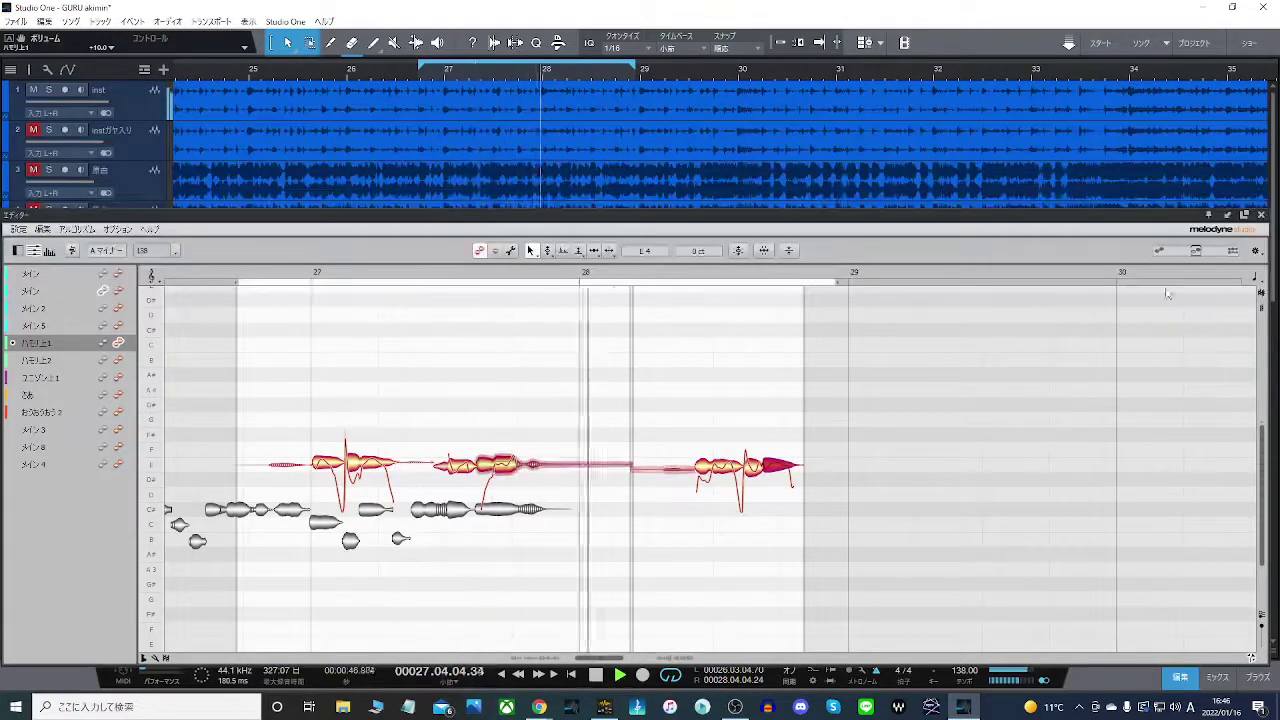
{"action": "key", "text": "F2"}
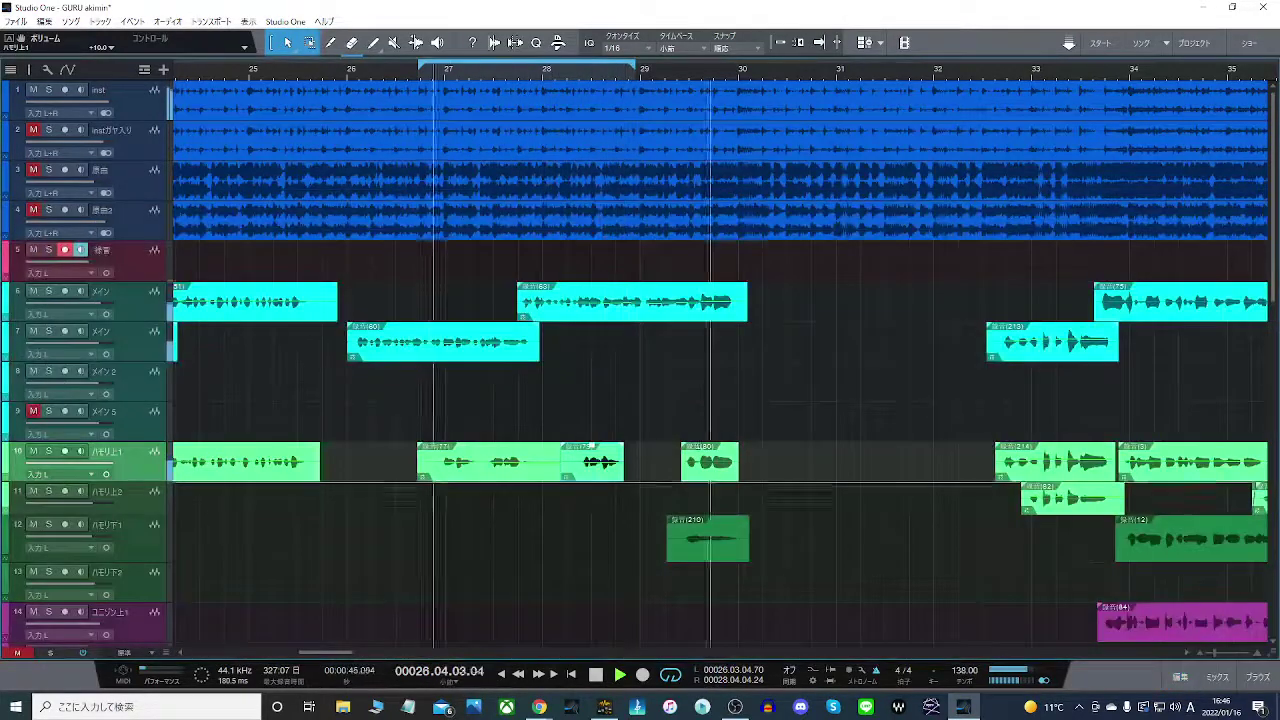
- Move the playback loop to bar 29 and open the short ハモリ上1 clip there in Melodyne
{"action": "left_click_drag", "start_coordinate": [656, 64], "coordinate": [751, 63]}
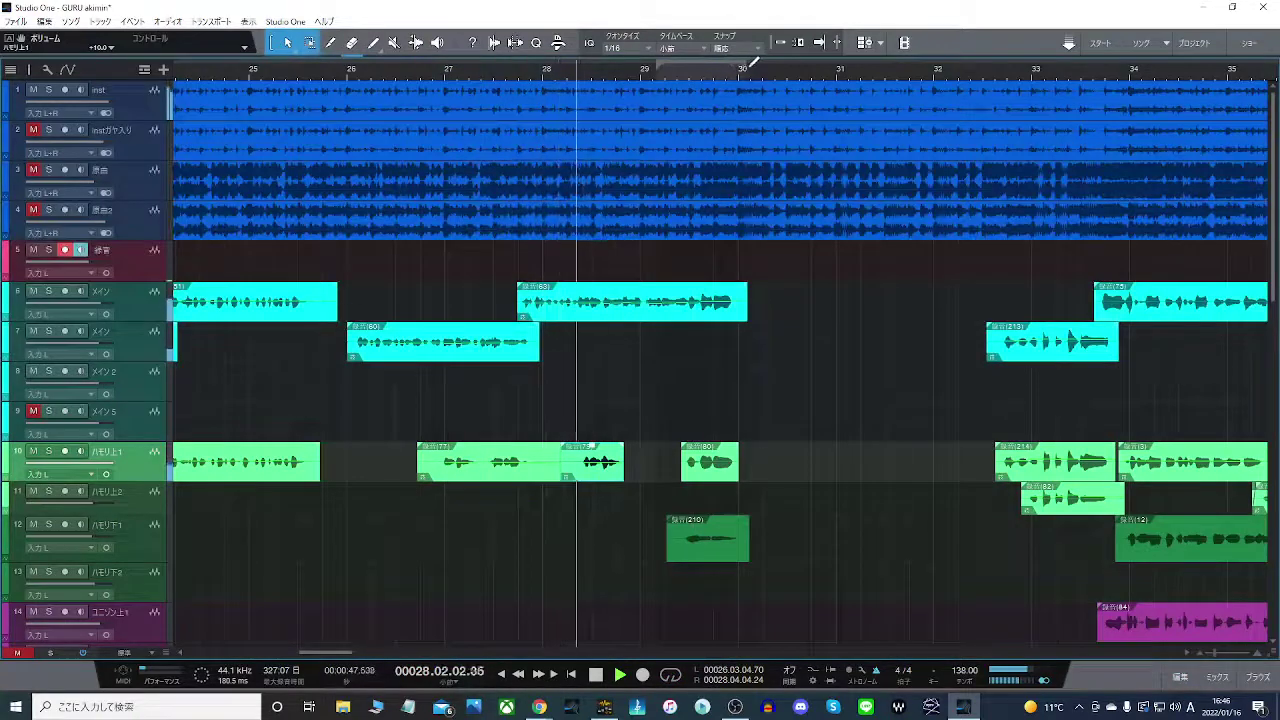
{"action": "right_click", "coordinate": [721, 461]}
{"action": "left_click", "coordinate": [791, 318]}
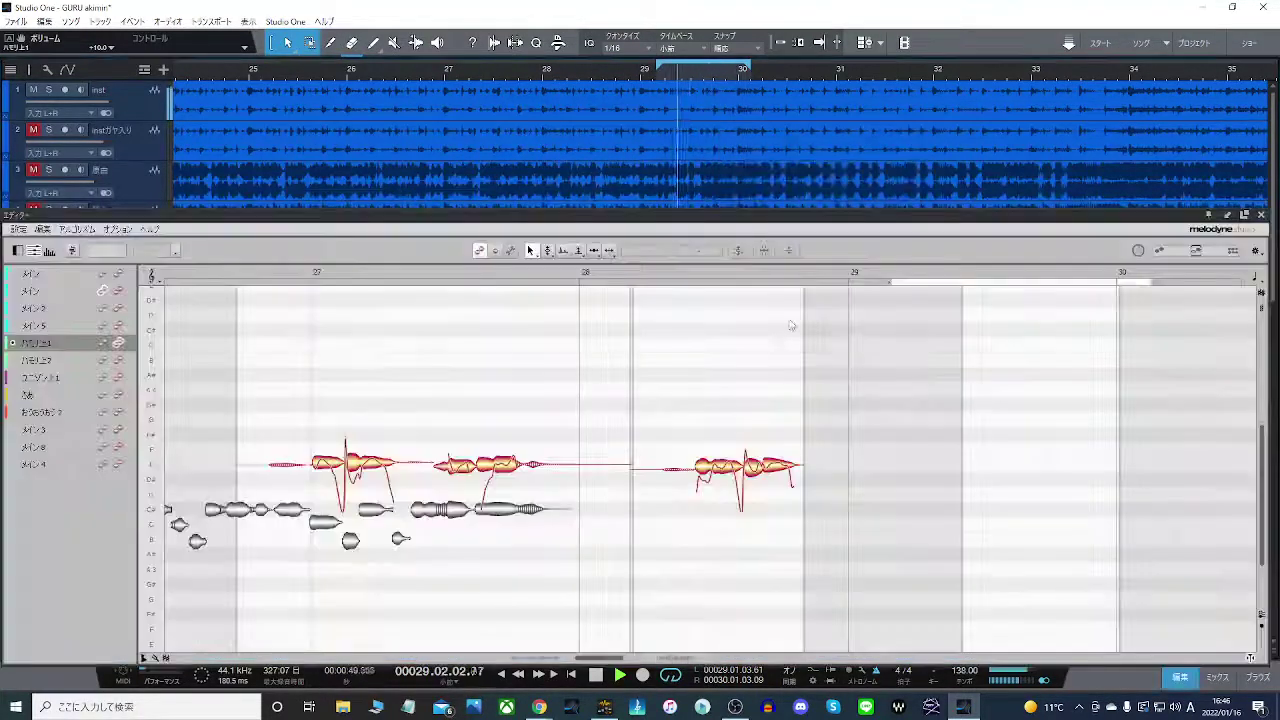
- Nudge the first two notes of the bar 29 ハモリ上1 clip toward G#4 and B4, and close the Melodyne editor
{"action": "left_click", "coordinate": [1004, 467]}
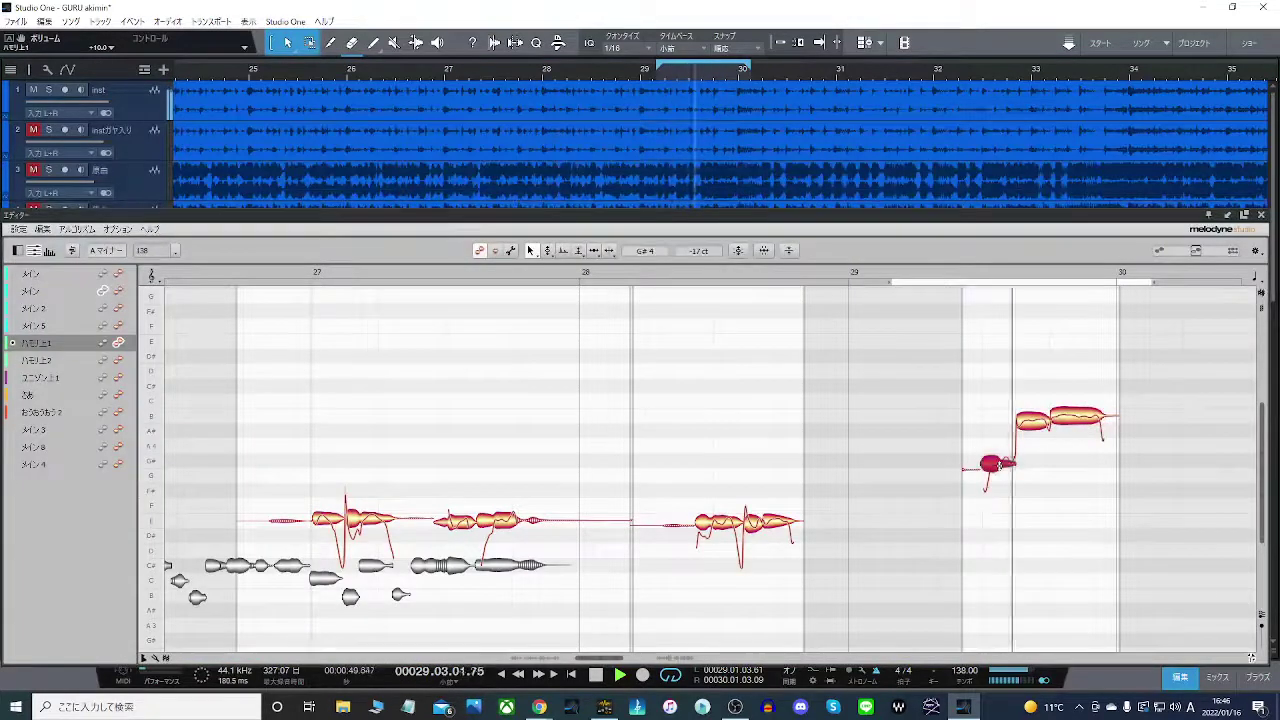
{"action": "left_click", "coordinate": [1034, 420]}
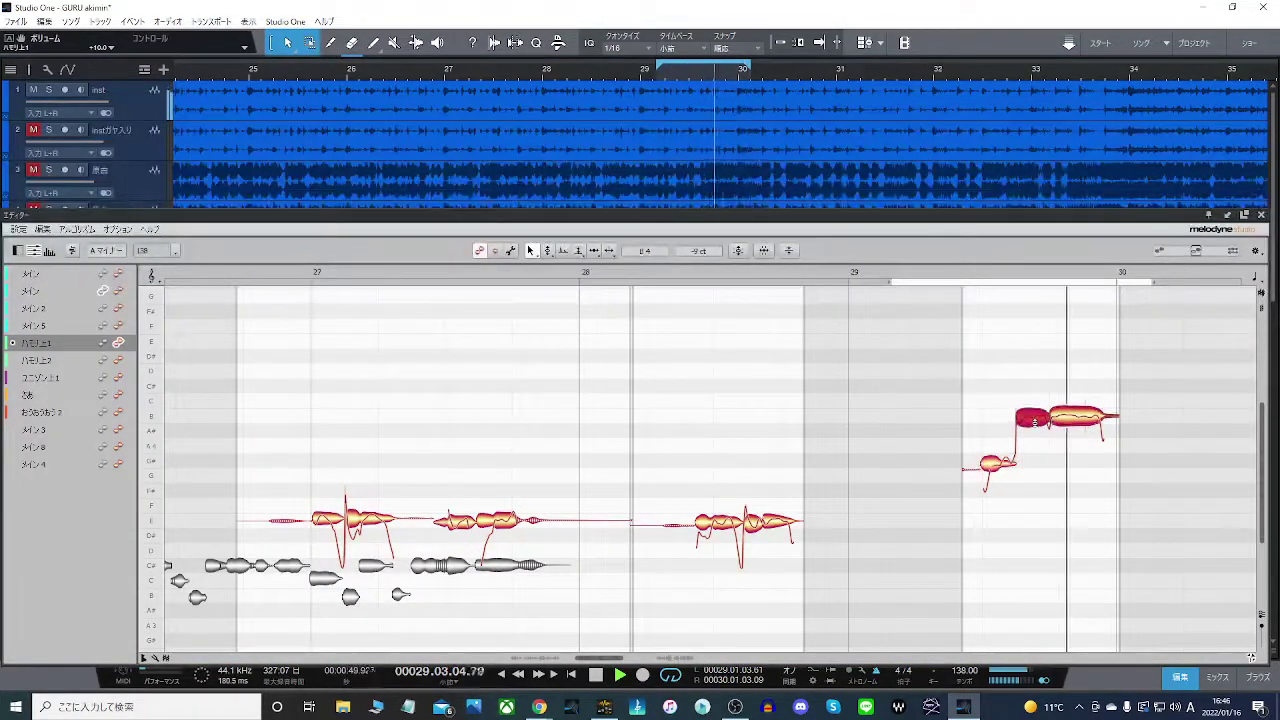
{"action": "left_click", "coordinate": [1262, 216]}
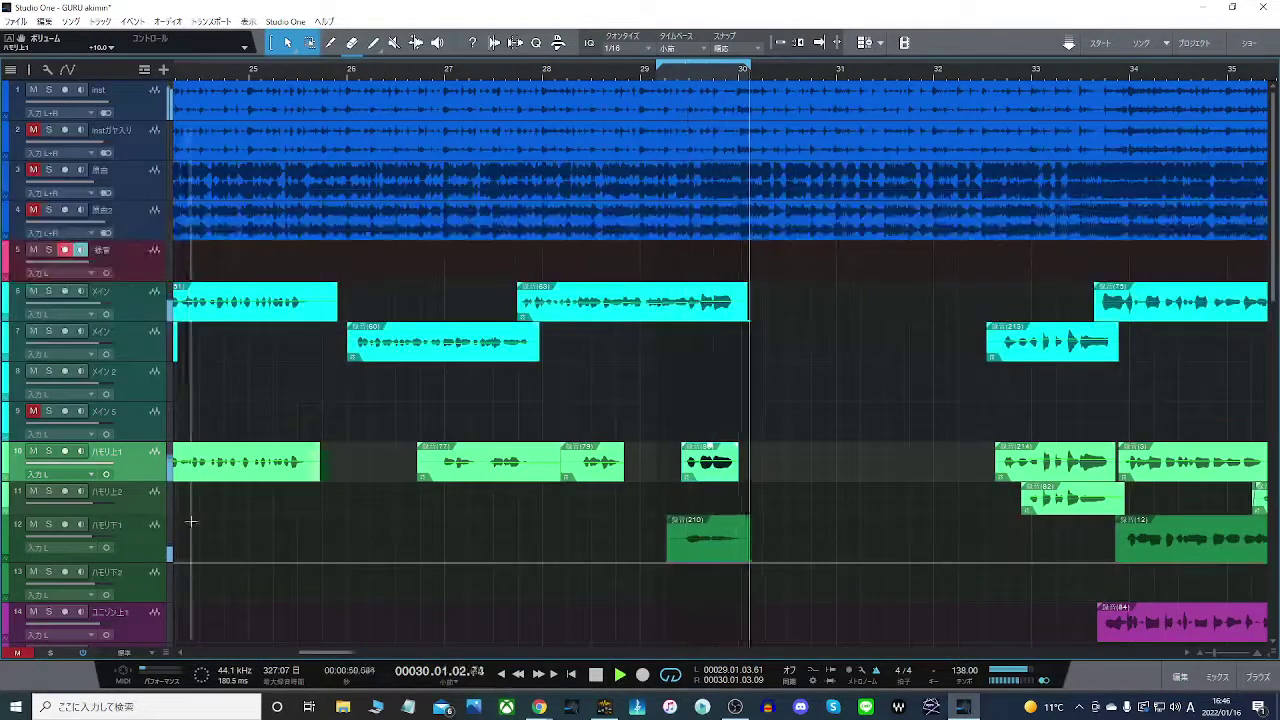
- Lower the ハモリ上1 track volume, raise ハモリ下1 to +10.0, and open the ハモリ下1 clip in bar 29 in Melodyne
{"action": "left_click_drag", "start_coordinate": [92, 470], "coordinate": [90, 472]}
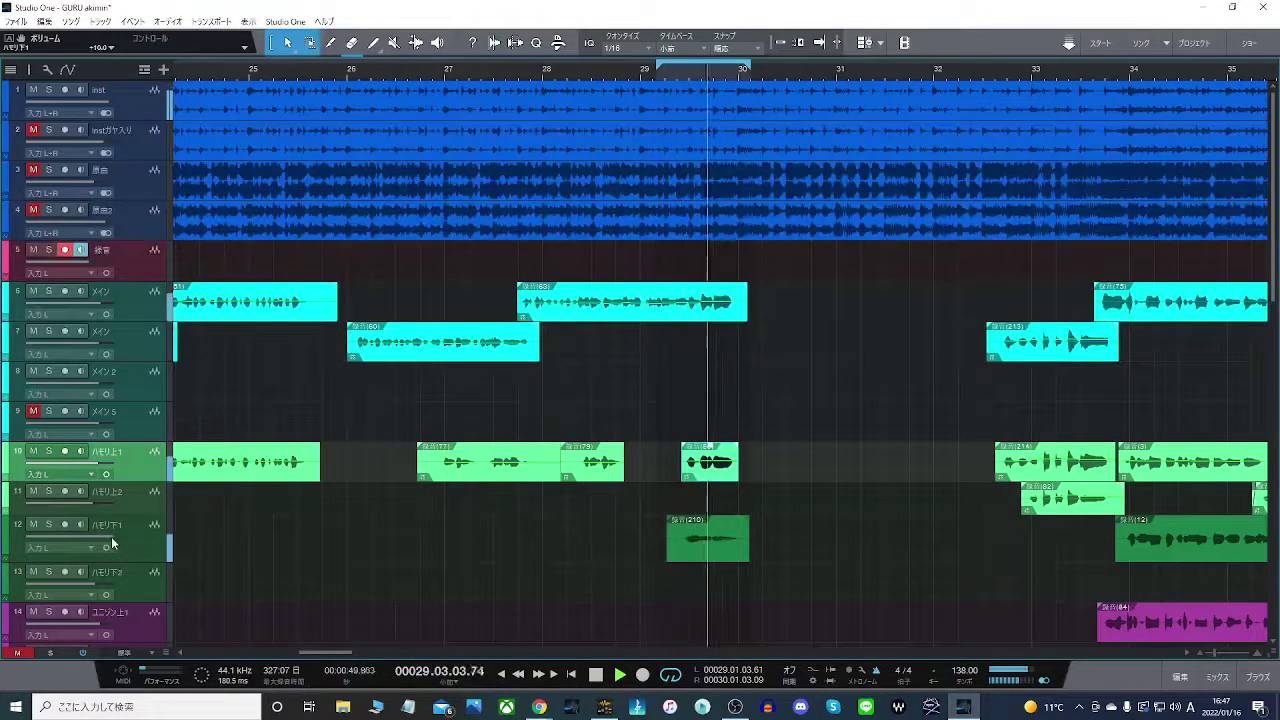
{"action": "right_click", "coordinate": [725, 555]}
{"action": "left_click", "coordinate": [779, 420]}
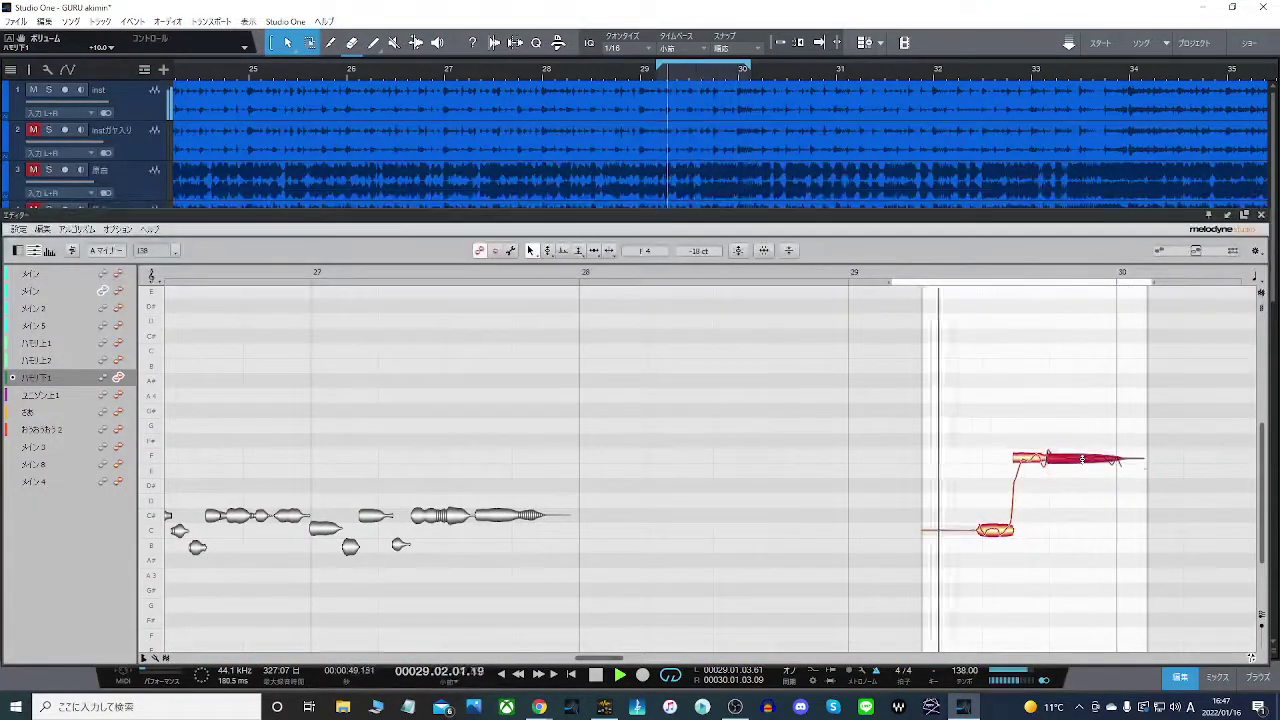
- Lower the last two notes of the ハモリ下1 clip to E4 and shift their start slightly later to match the displayed ハモリ上1 reference notes
{"action": "left_click_drag", "start_coordinate": [1025, 443], "coordinate": [1073, 470]}
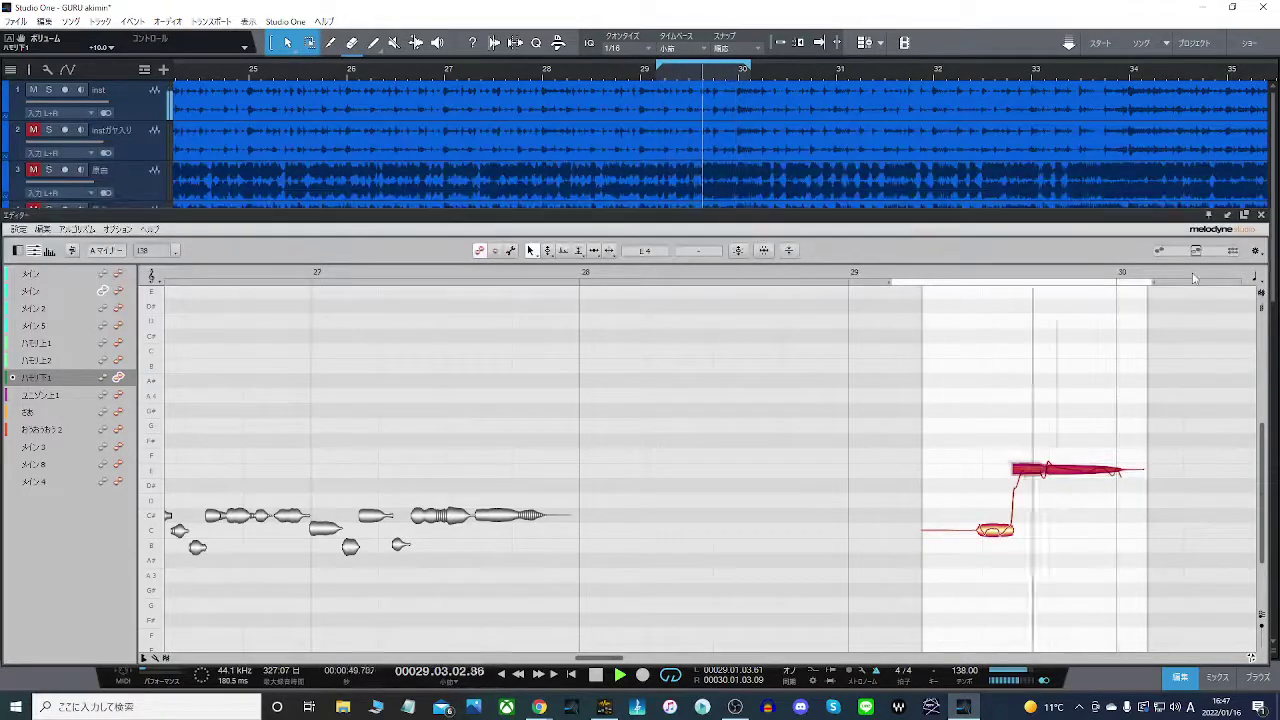
{"action": "left_click", "coordinate": [103, 342]}
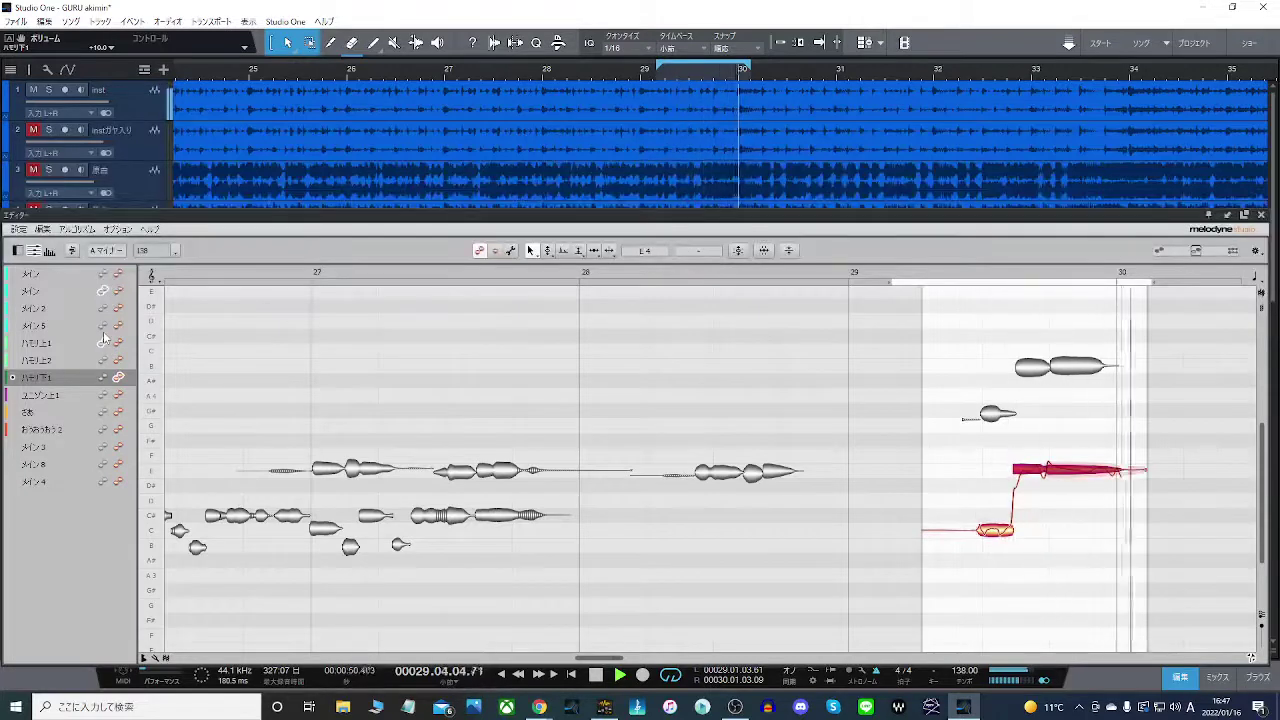
{"action": "left_click", "coordinate": [103, 332]}
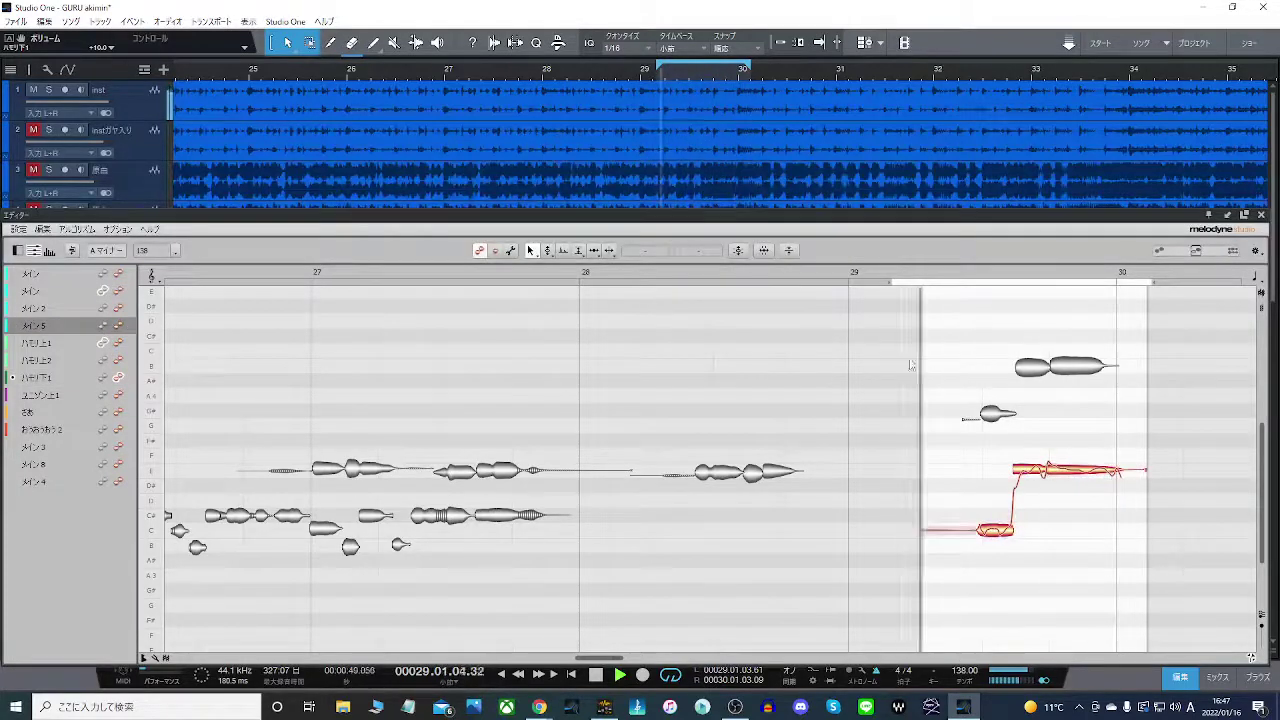
{"action": "left_click_drag", "start_coordinate": [1016, 468], "coordinate": [1020, 469]}
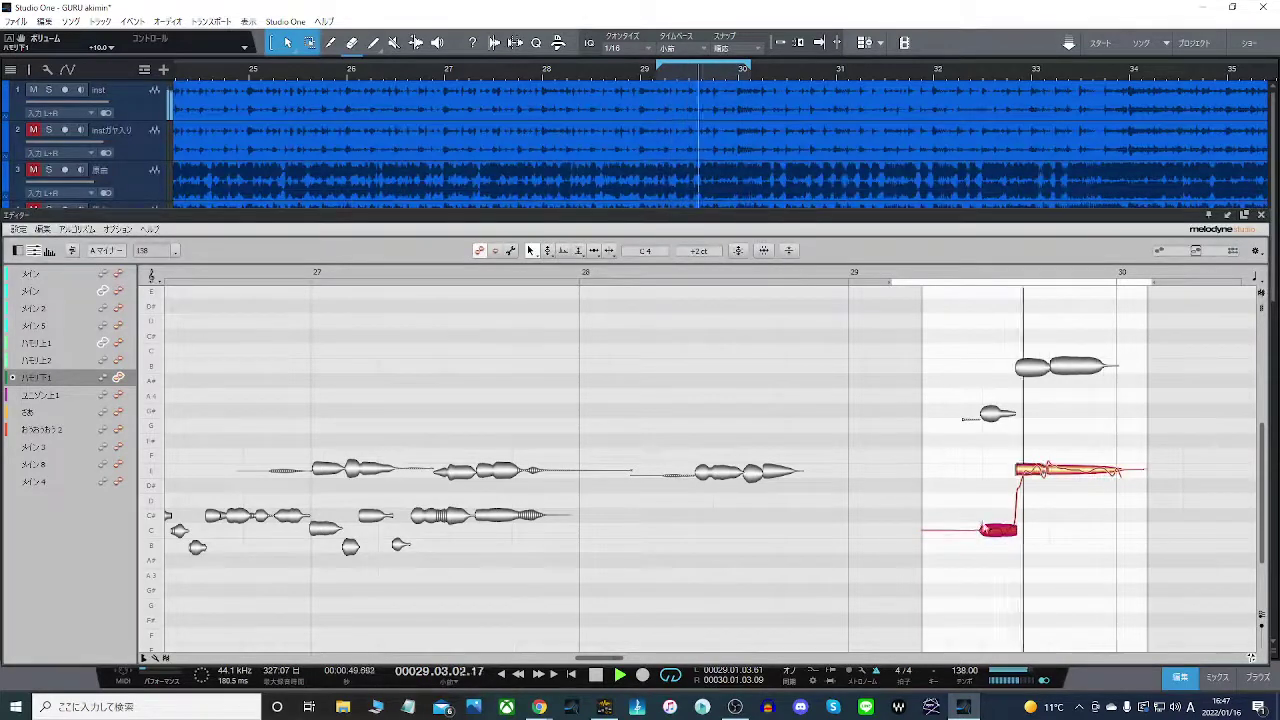
{"action": "key", "text": "F2"}
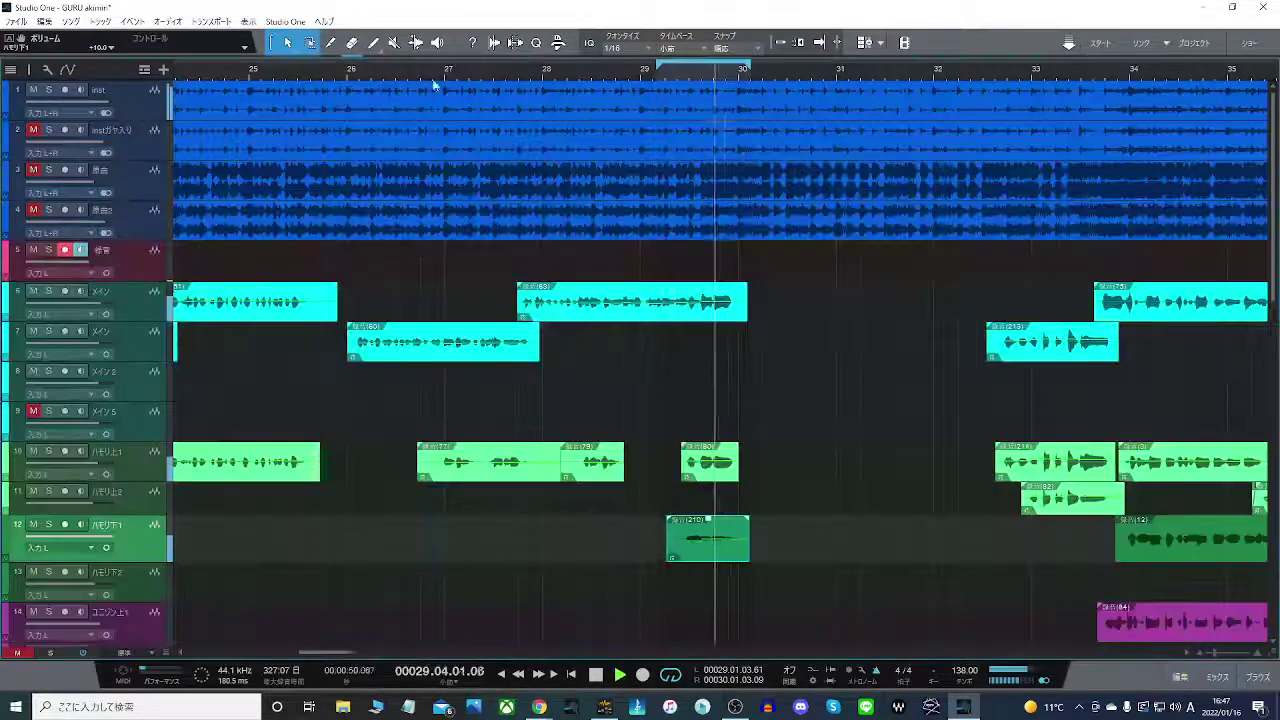
- Play back from bar 26, widen the gap between the two ハモリ上1 clips around bar 28, and trim the start of the ハモリ下1 clip in bar 29
{"action": "left_click", "coordinate": [417, 75]}
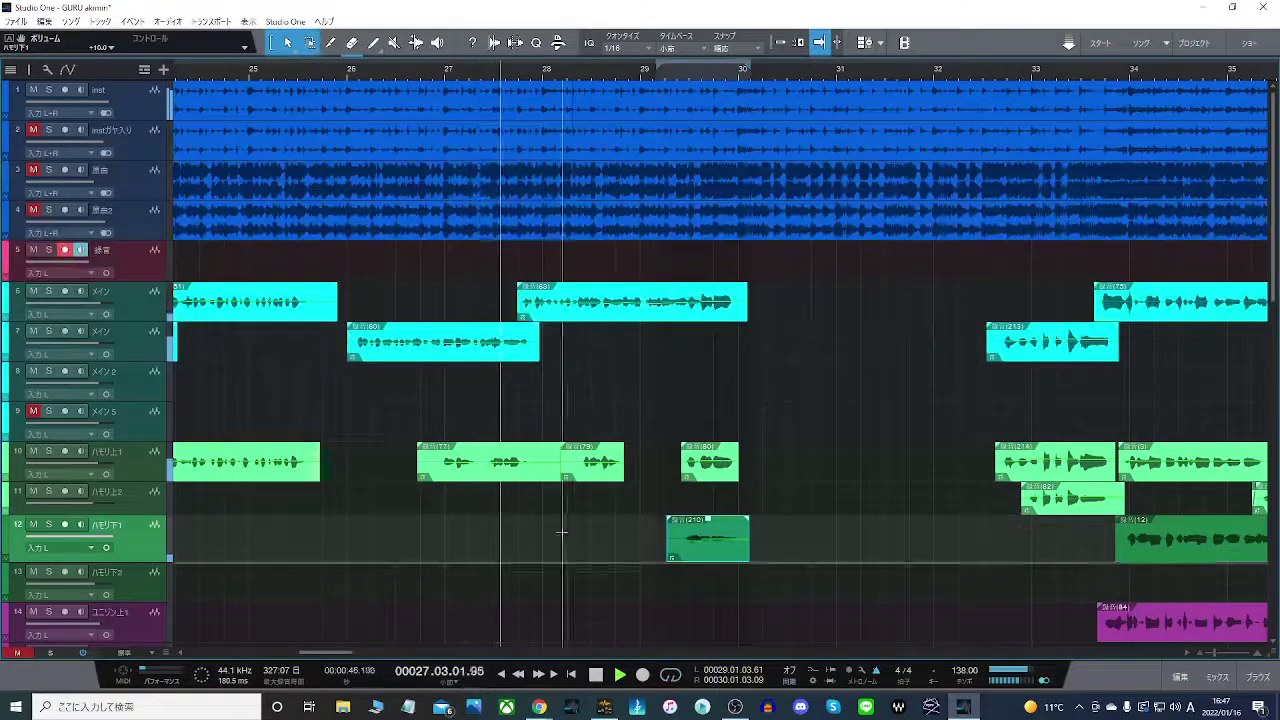
{"action": "left_click_drag", "start_coordinate": [564, 467], "coordinate": [532, 467]}
{"action": "left_click_drag", "start_coordinate": [666, 547], "coordinate": [676, 547]}
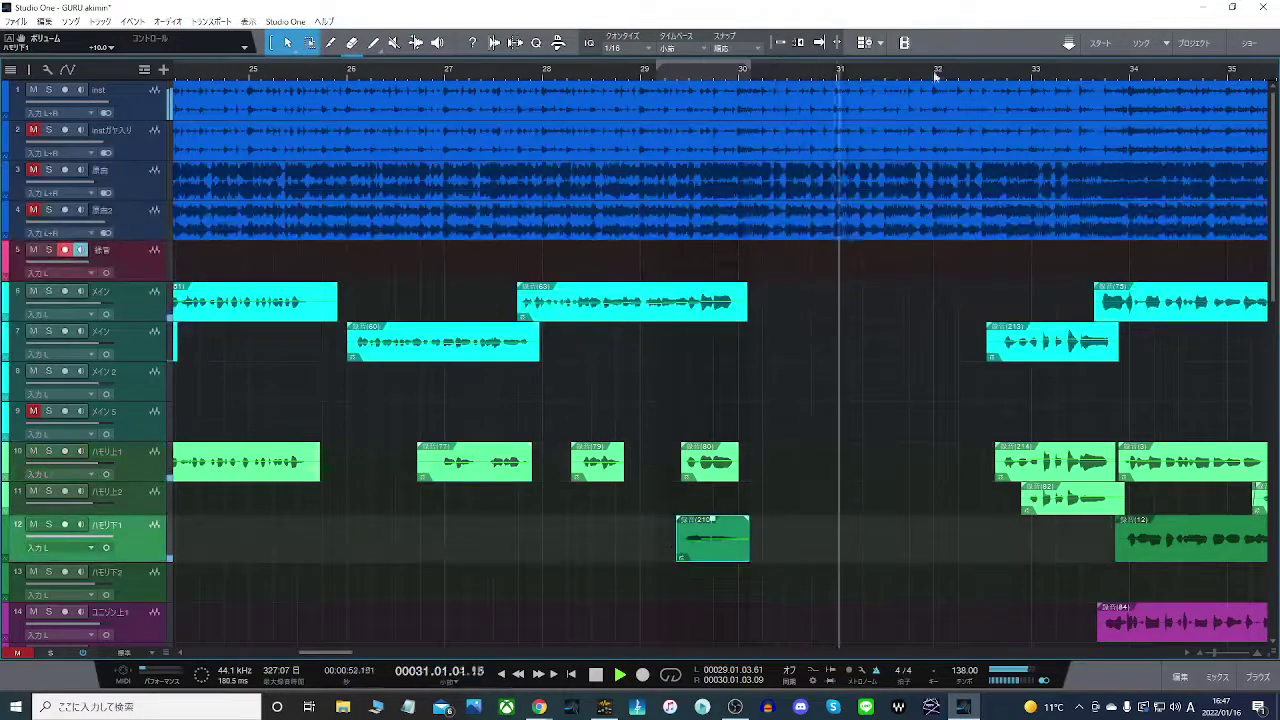
- Set the playback loop from mid bar 29 to bar 33 and open the o-e-o track's clip in Melodyne
{"action": "scroll", "coordinate": [851, 444], "scroll_direction": "down", "scroll_amount": 3}
{"action": "scroll", "coordinate": [851, 444], "scroll_direction": "down", "scroll_amount": 4}
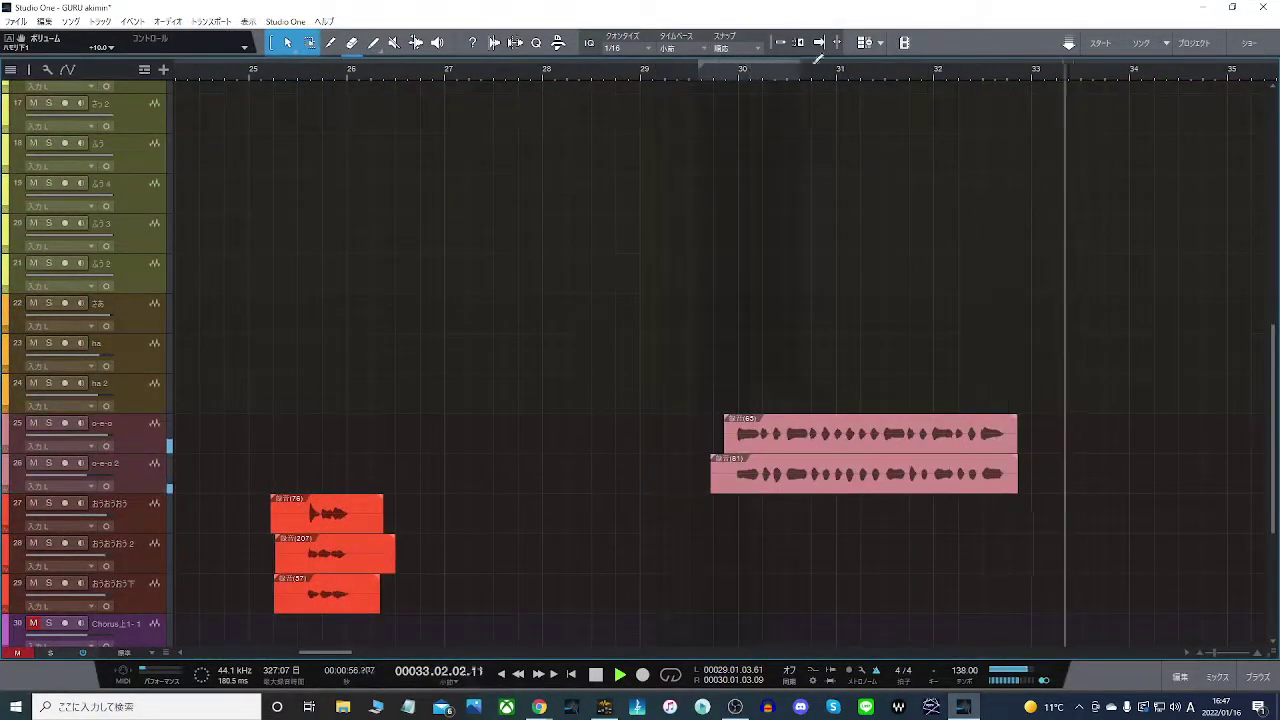
{"action": "left_click", "coordinate": [1040, 66]}
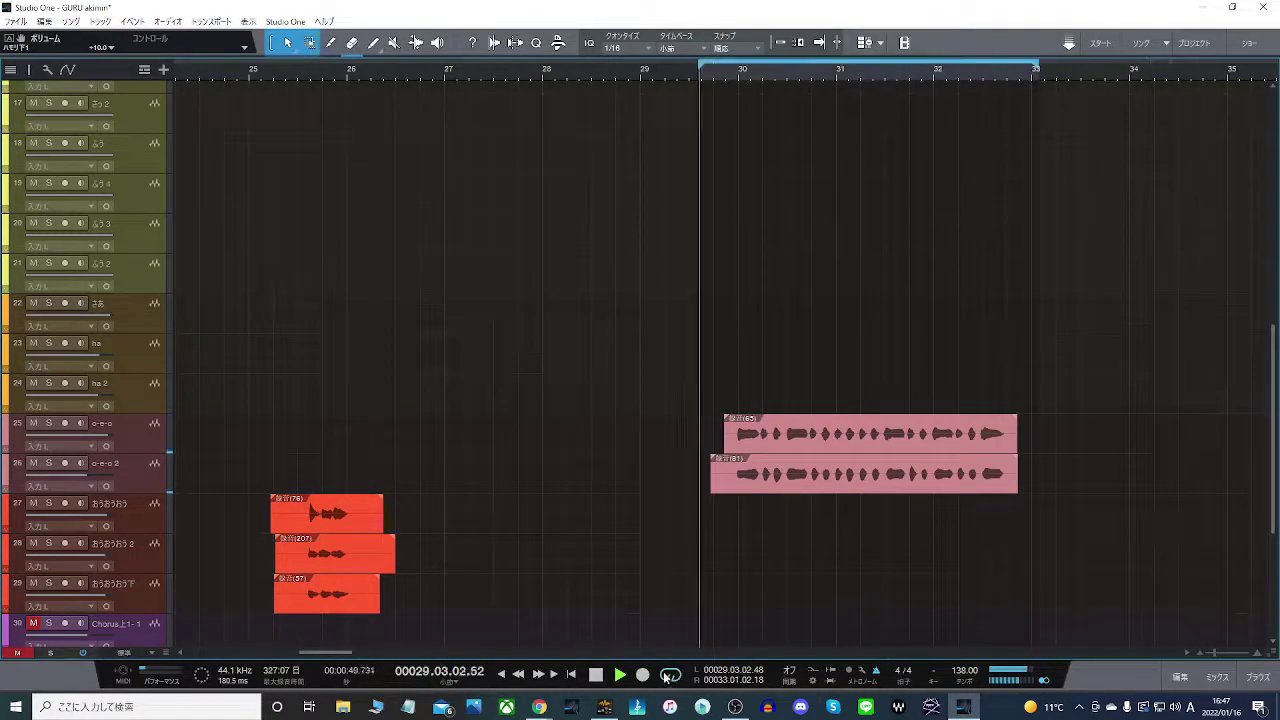
{"action": "right_click", "coordinate": [768, 433]}
{"action": "left_click", "coordinate": [815, 275]}
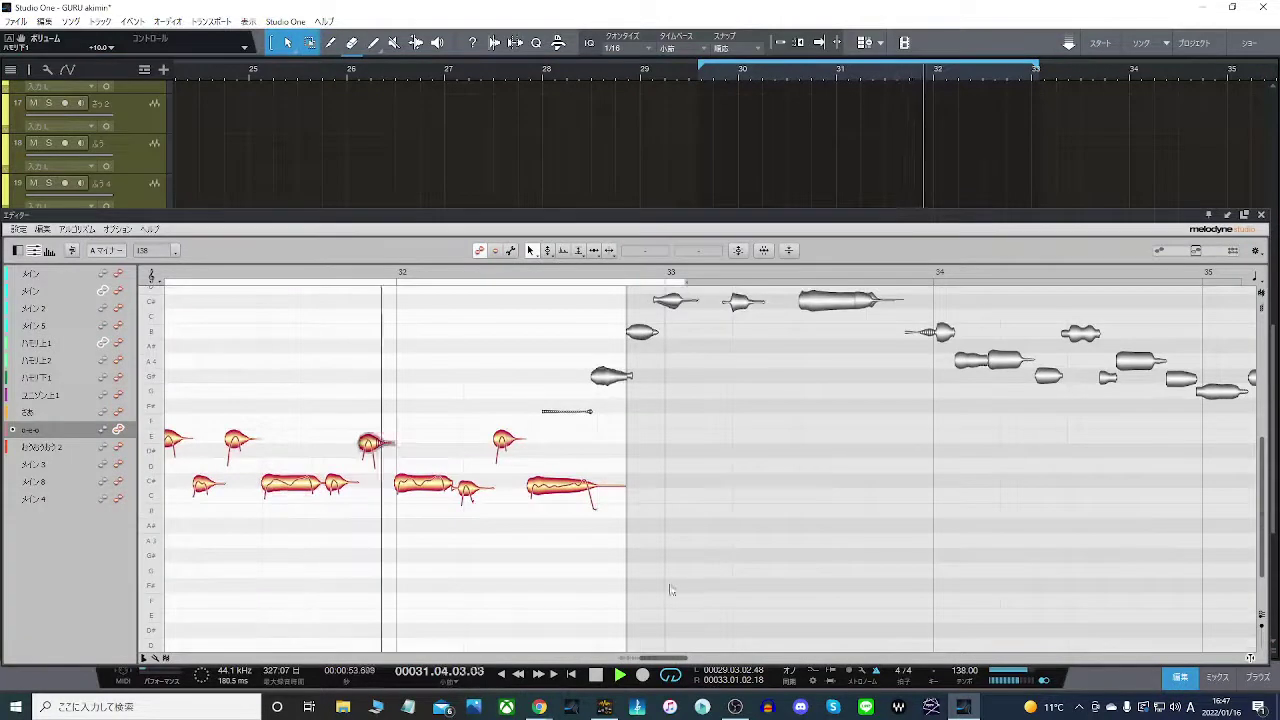
- Center all the upper notes of the o-e-o clip on E4 and the lower notes on C#4, and close the editor
{"action": "left_click_drag", "start_coordinate": [655, 658], "coordinate": [636, 660]}
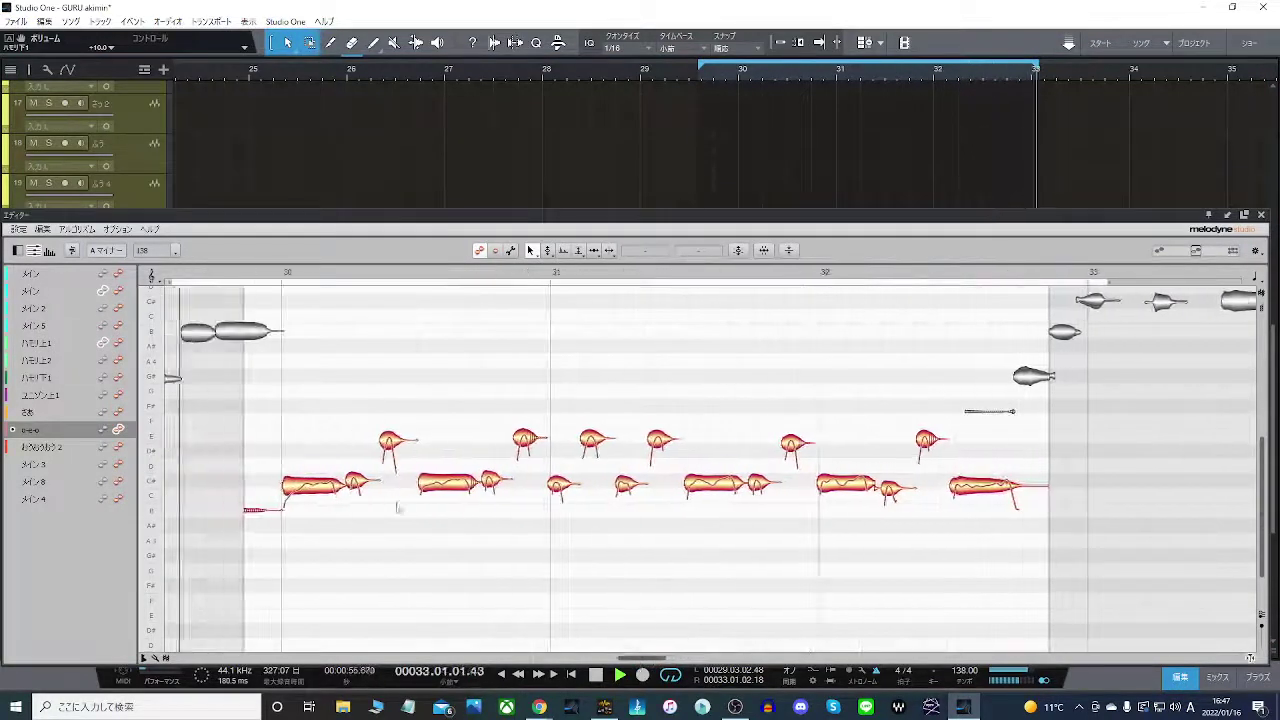
{"action": "left_click_drag", "start_coordinate": [365, 418], "coordinate": [950, 455]}
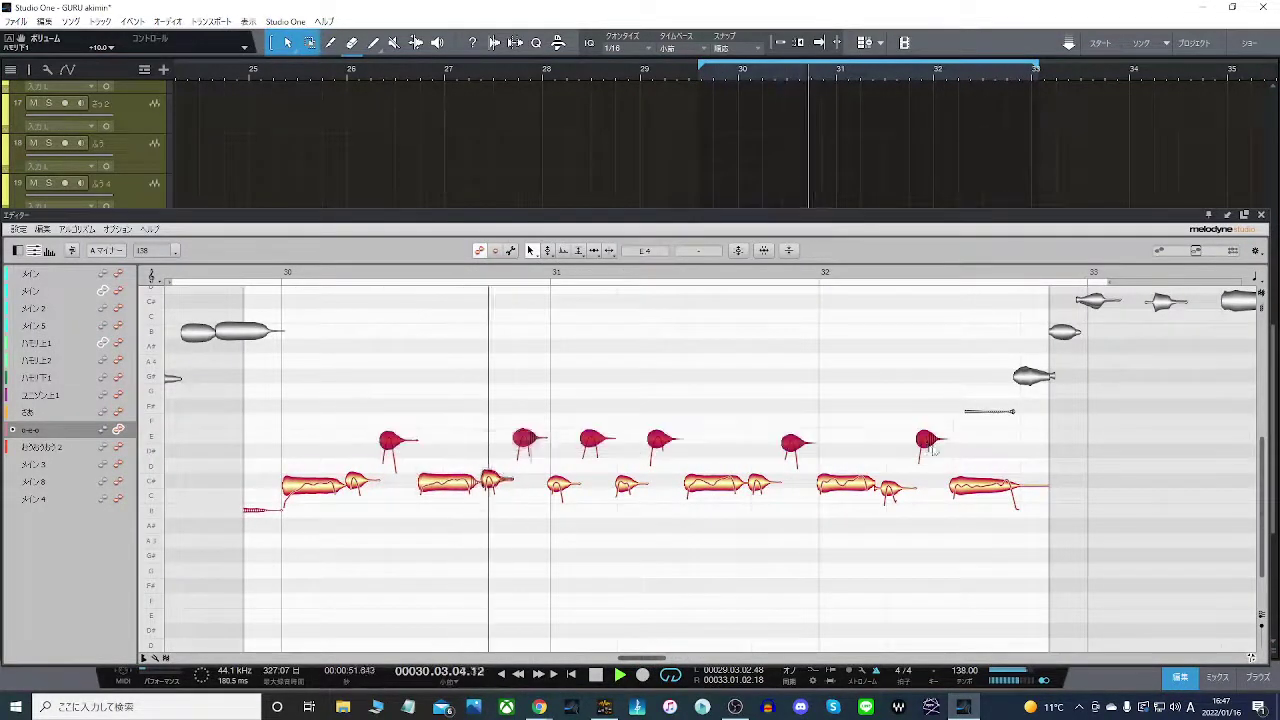
{"action": "left_click_drag", "start_coordinate": [262, 478], "coordinate": [1014, 492]}
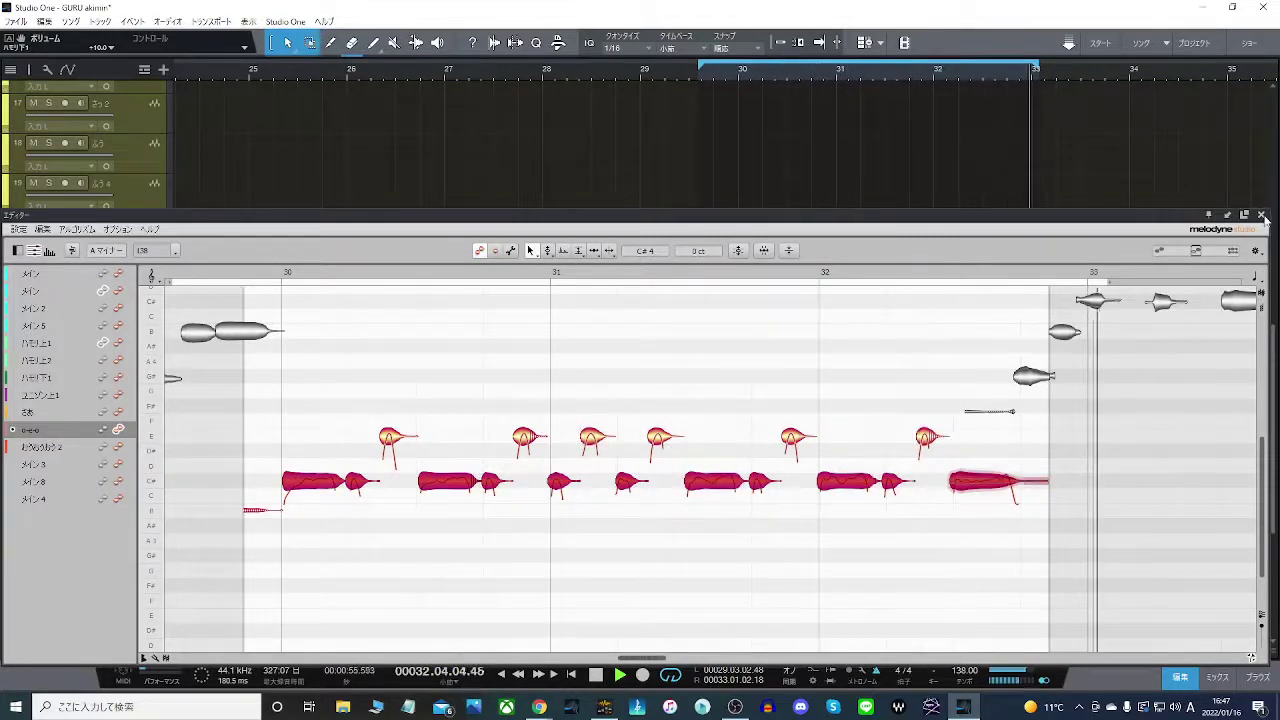
{"action": "key", "text": "F2"}
- Open the o-e-o 2 clip in Melodyne and correct its upper notes to E5, including the sharp first one in bar 30
{"action": "right_click", "coordinate": [787, 479]}
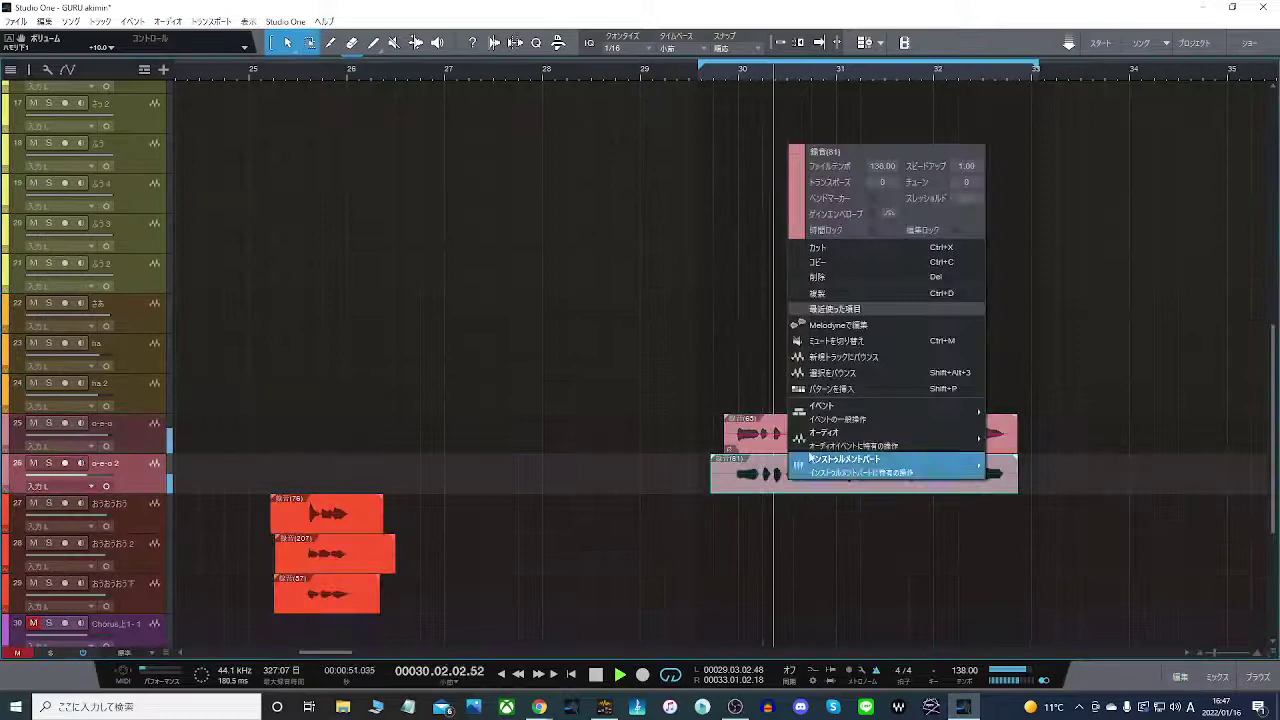
{"action": "left_click", "coordinate": [849, 330]}
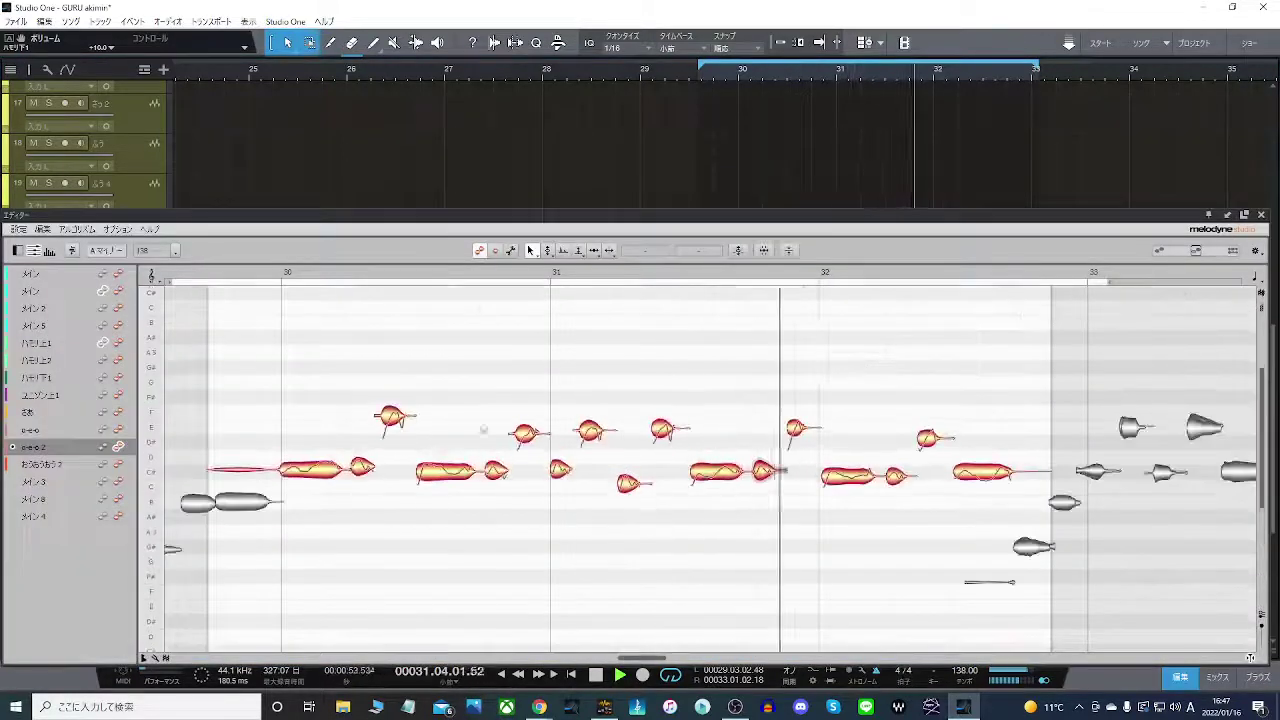
{"action": "left_click", "coordinate": [394, 425]}
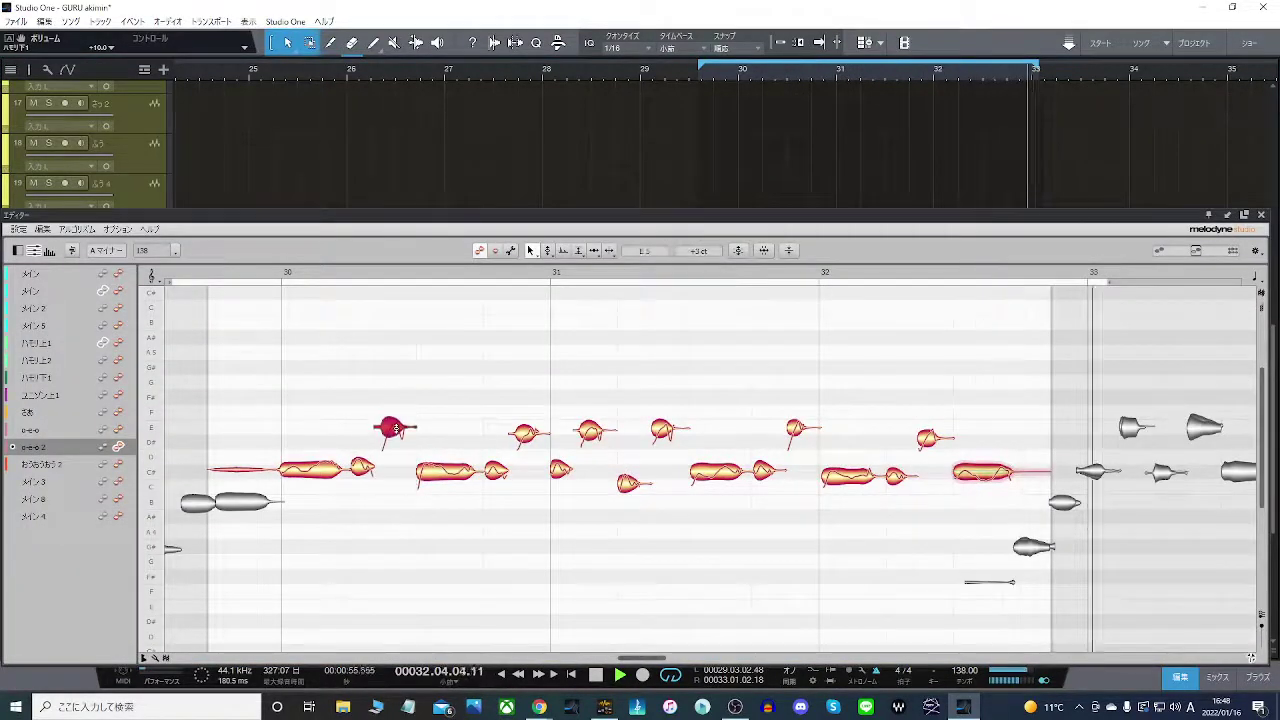
{"action": "left_click_drag", "start_coordinate": [357, 416], "coordinate": [935, 438]}
{"action": "double_click", "coordinate": [928, 438]}
{"action": "left_click", "coordinate": [946, 438]}
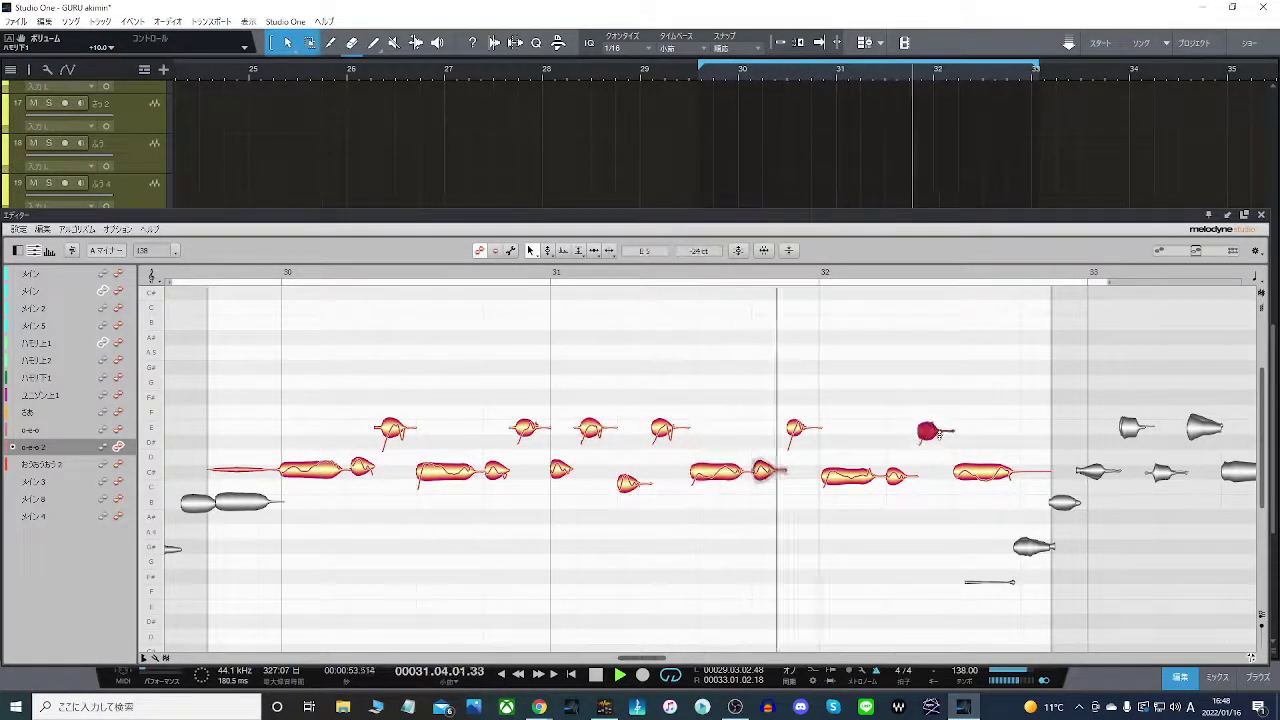
- Show the o-e-o notes as a reference and correct the lower notes of o-e-o 2 to C#5, including the flat one in bar 31
{"action": "left_click", "coordinate": [103, 431]}
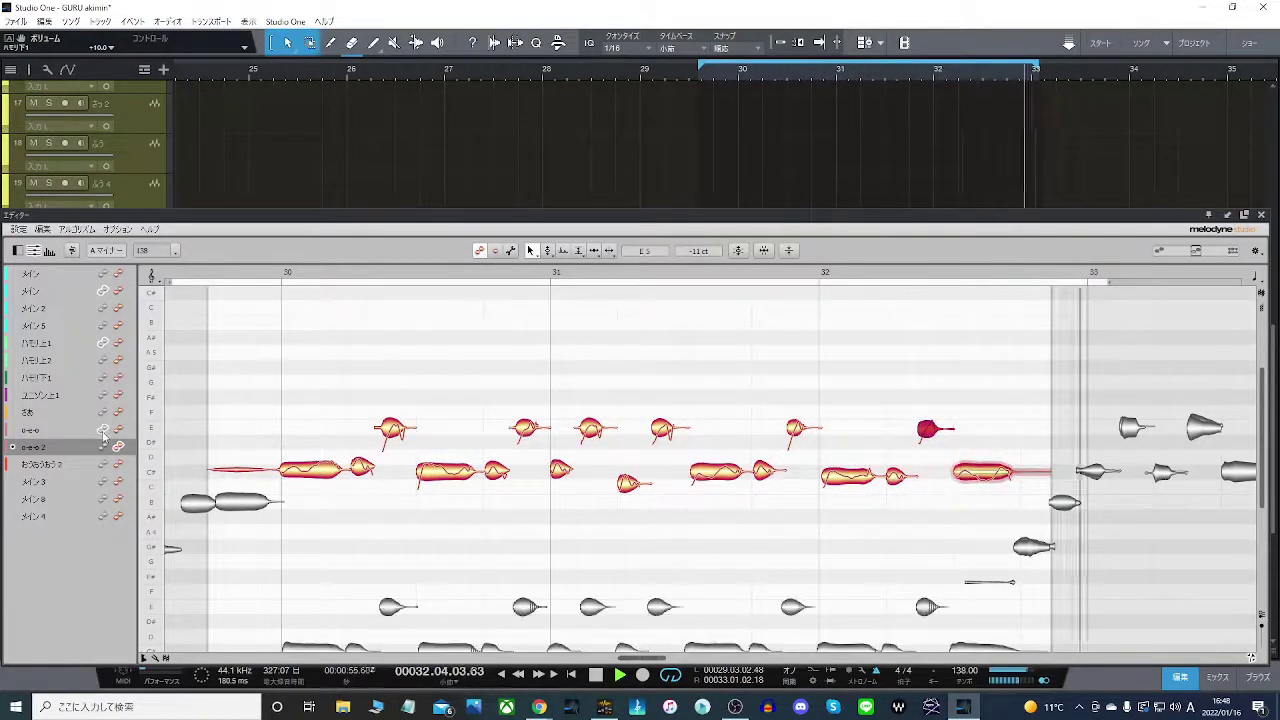
{"action": "scroll", "coordinate": [640, 470], "scroll_direction": "down", "scroll_amount": 5}
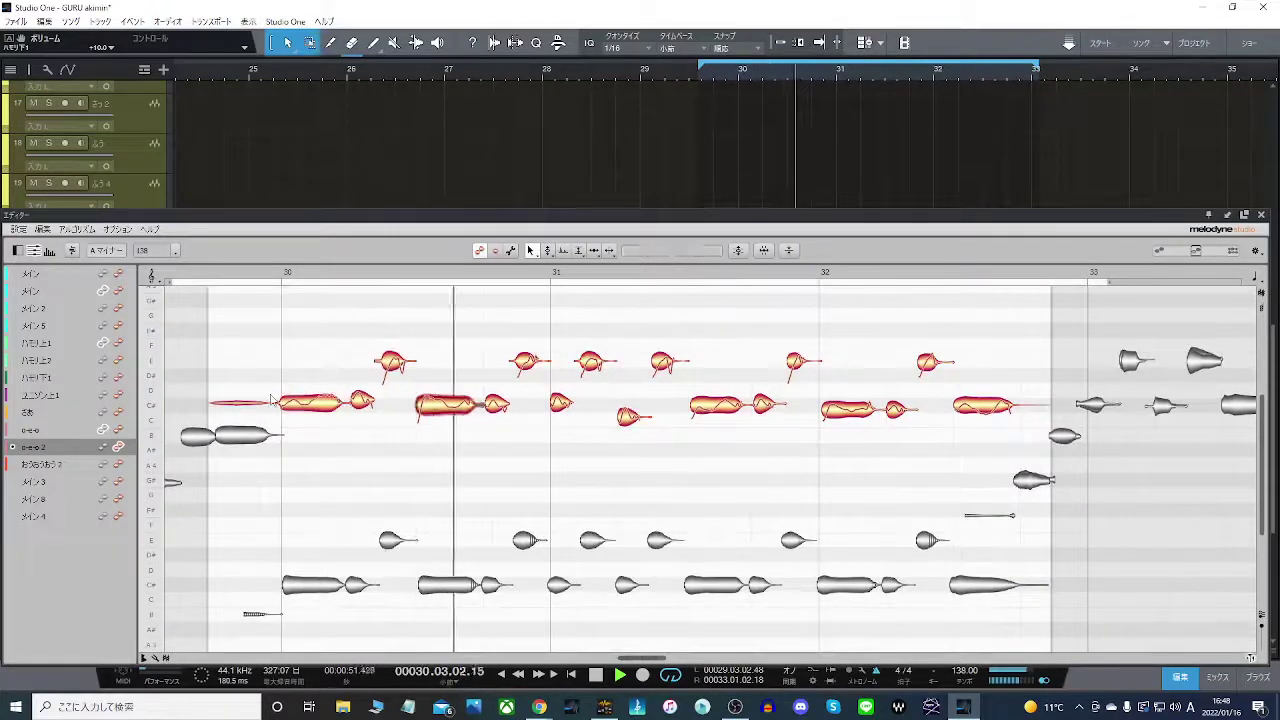
{"action": "left_click_drag", "start_coordinate": [271, 394], "coordinate": [988, 418]}
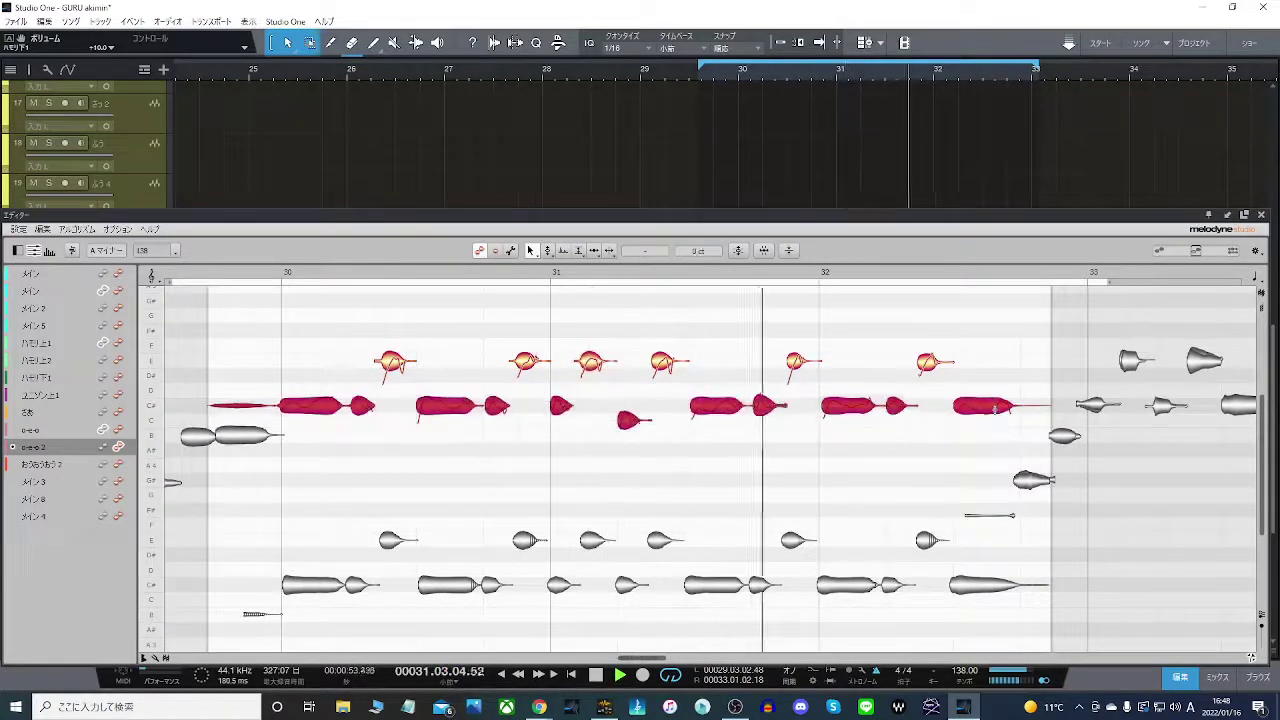
{"action": "left_click", "coordinate": [630, 418]}
{"action": "left_click_drag", "start_coordinate": [630, 418], "coordinate": [630, 406]}
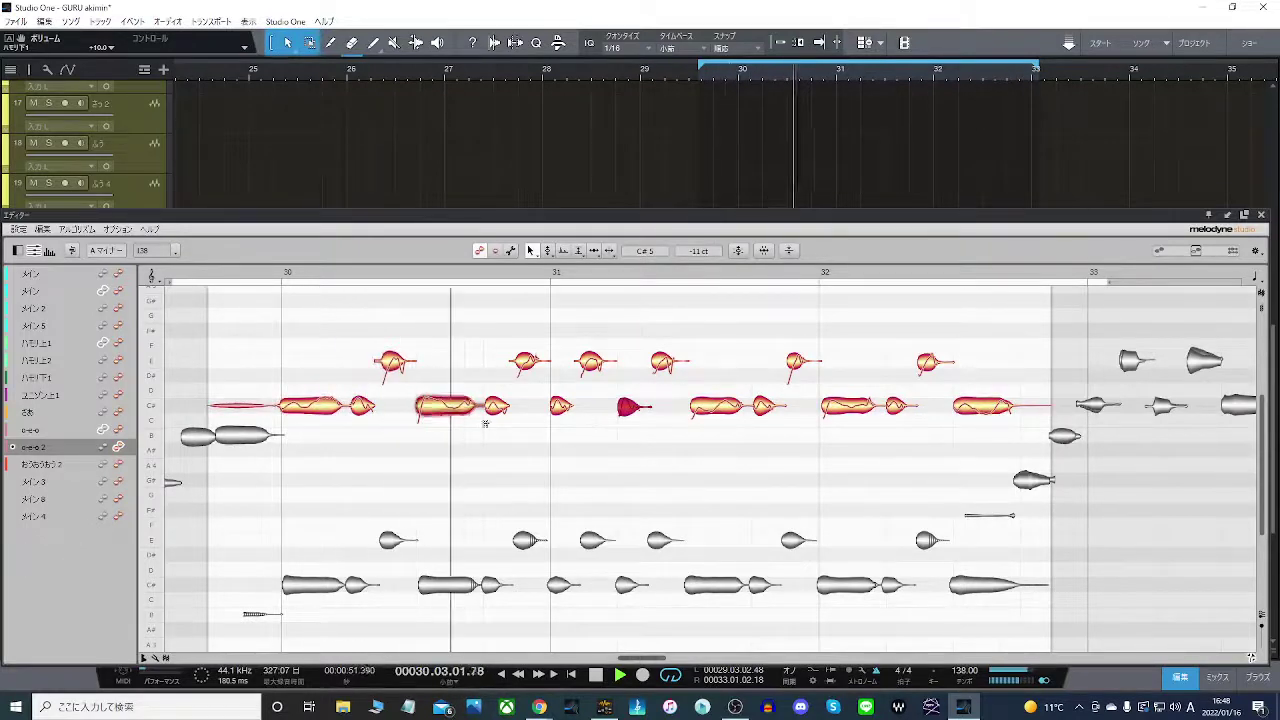
- Align the timing of the C#5 notes in the o-e-o 2 clip with the o-e-o reference notes, and close the editor
{"action": "left_click", "coordinate": [326, 406]}
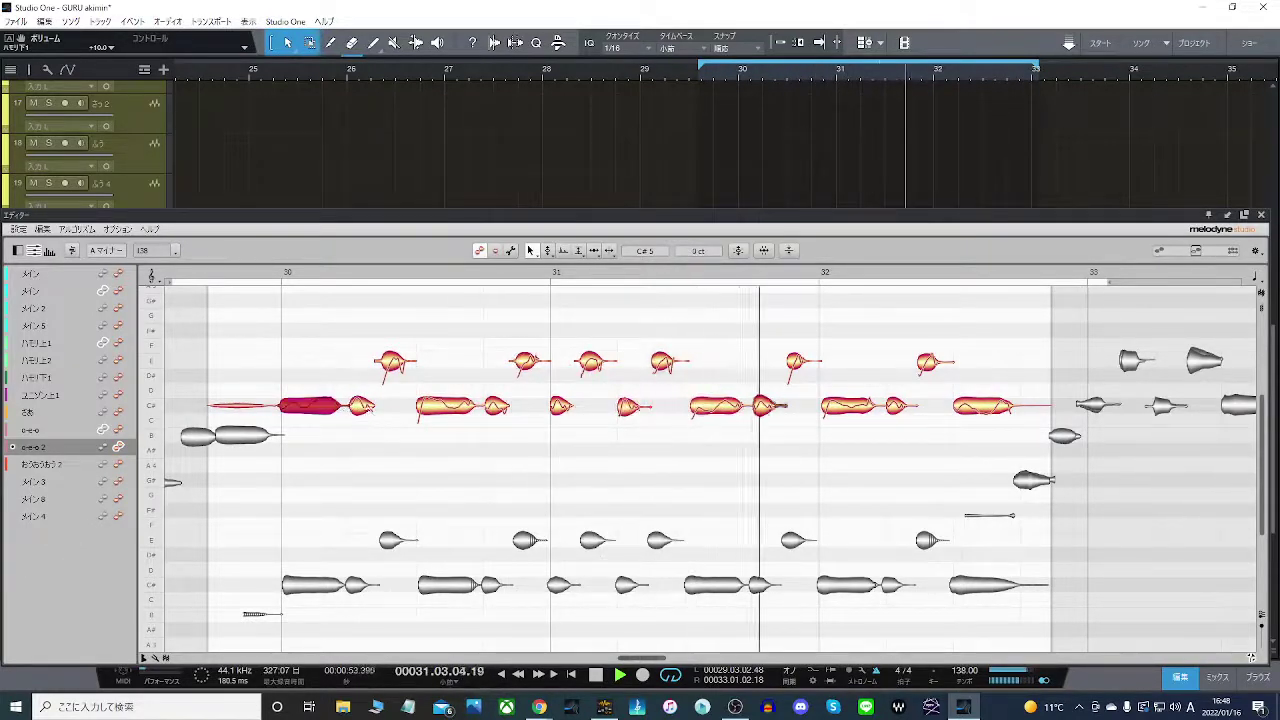
{"action": "left_click", "coordinate": [494, 405]}
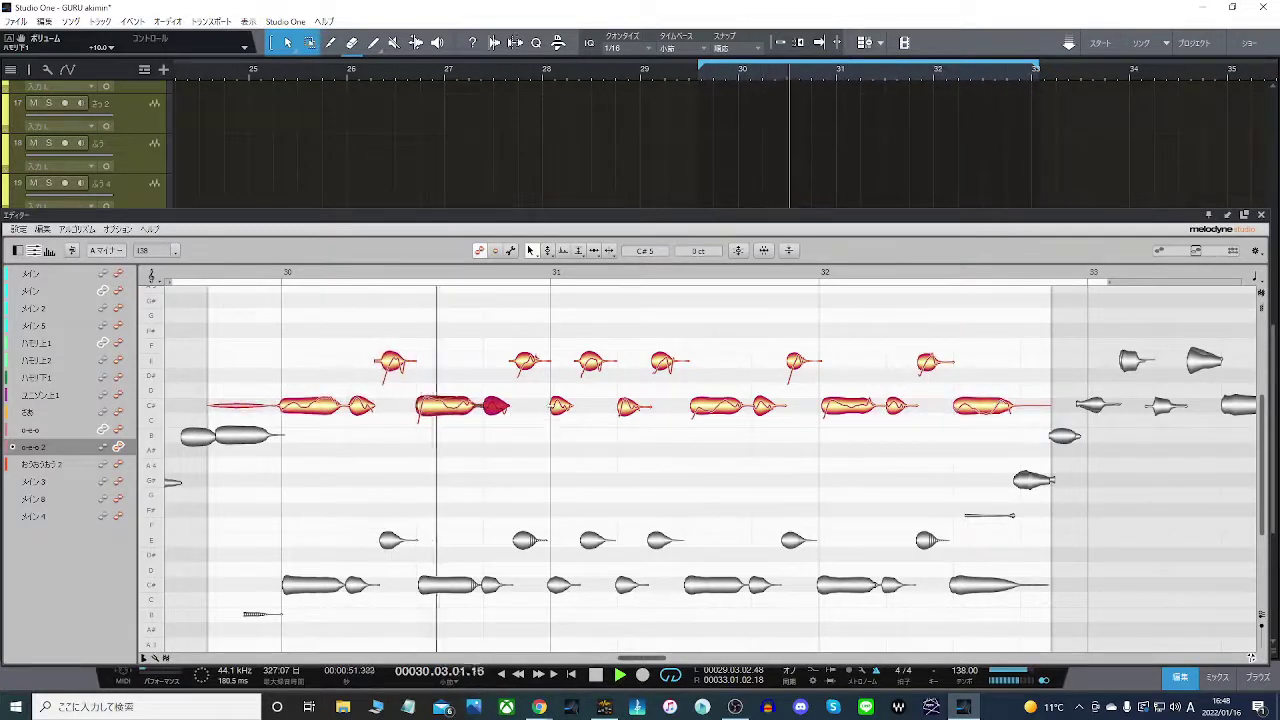
{"action": "left_click", "coordinate": [556, 405]}
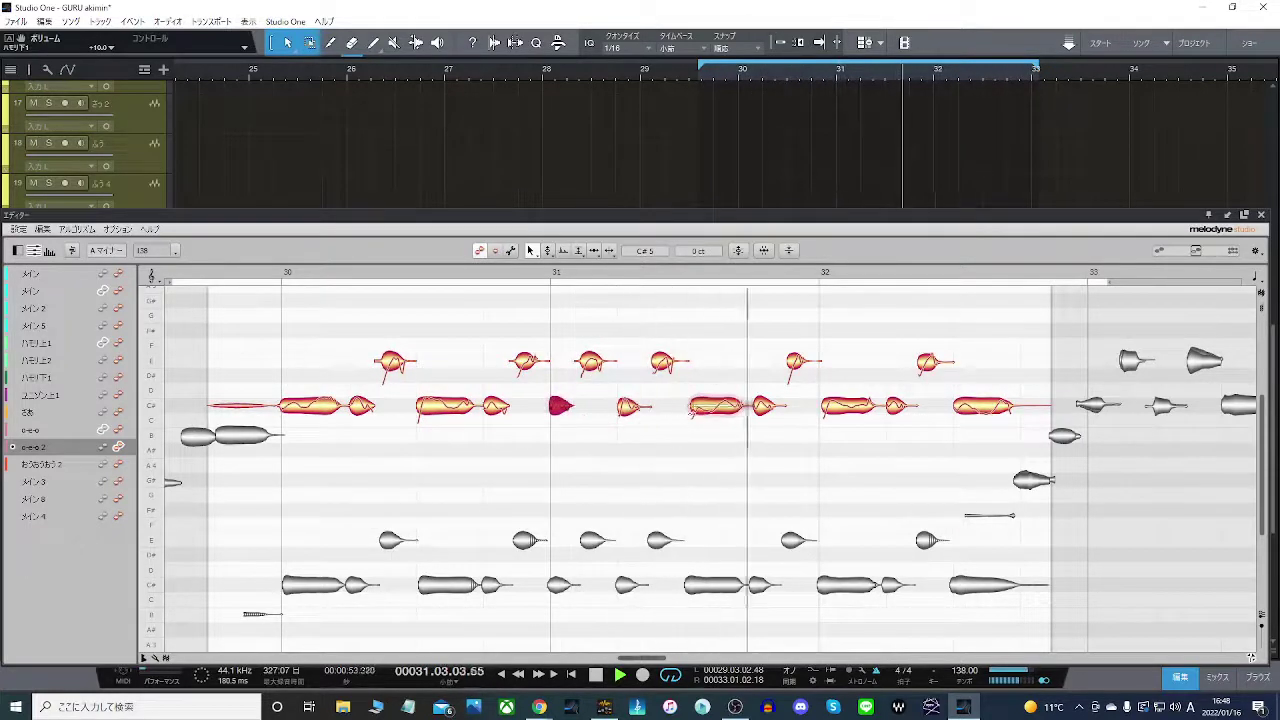
{"action": "left_click", "coordinate": [715, 405]}
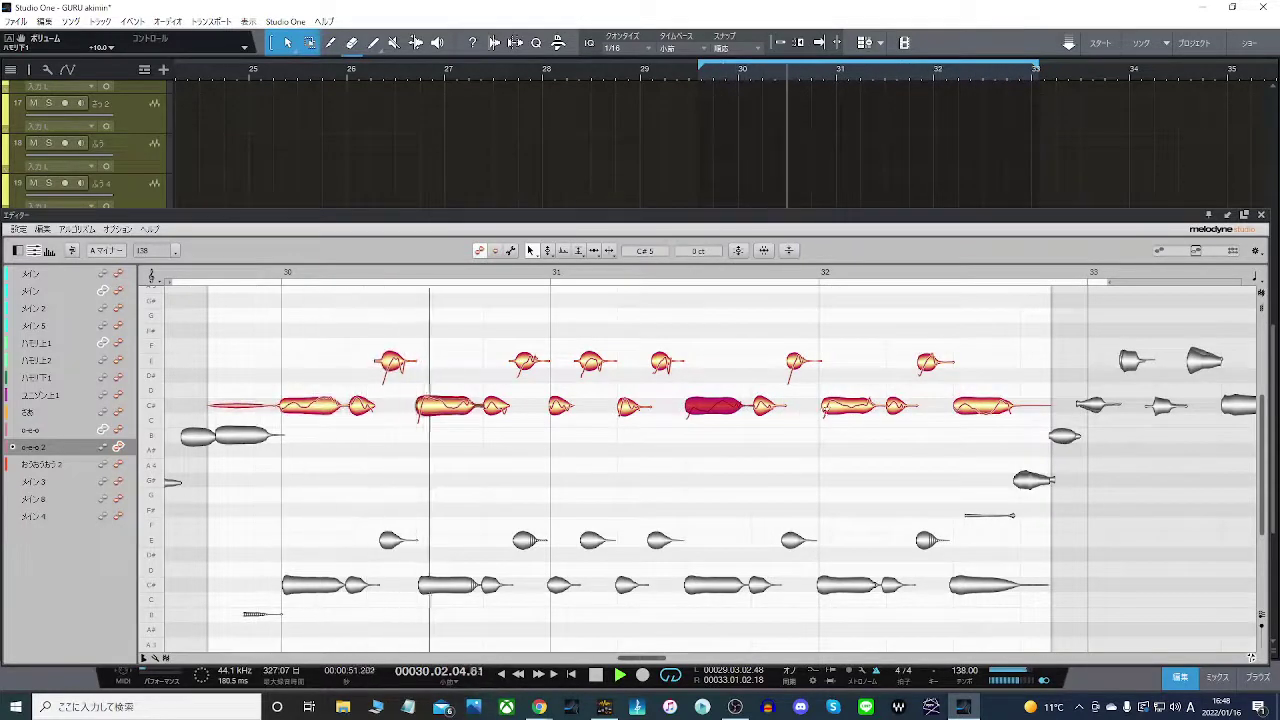
{"action": "left_click", "coordinate": [821, 408]}
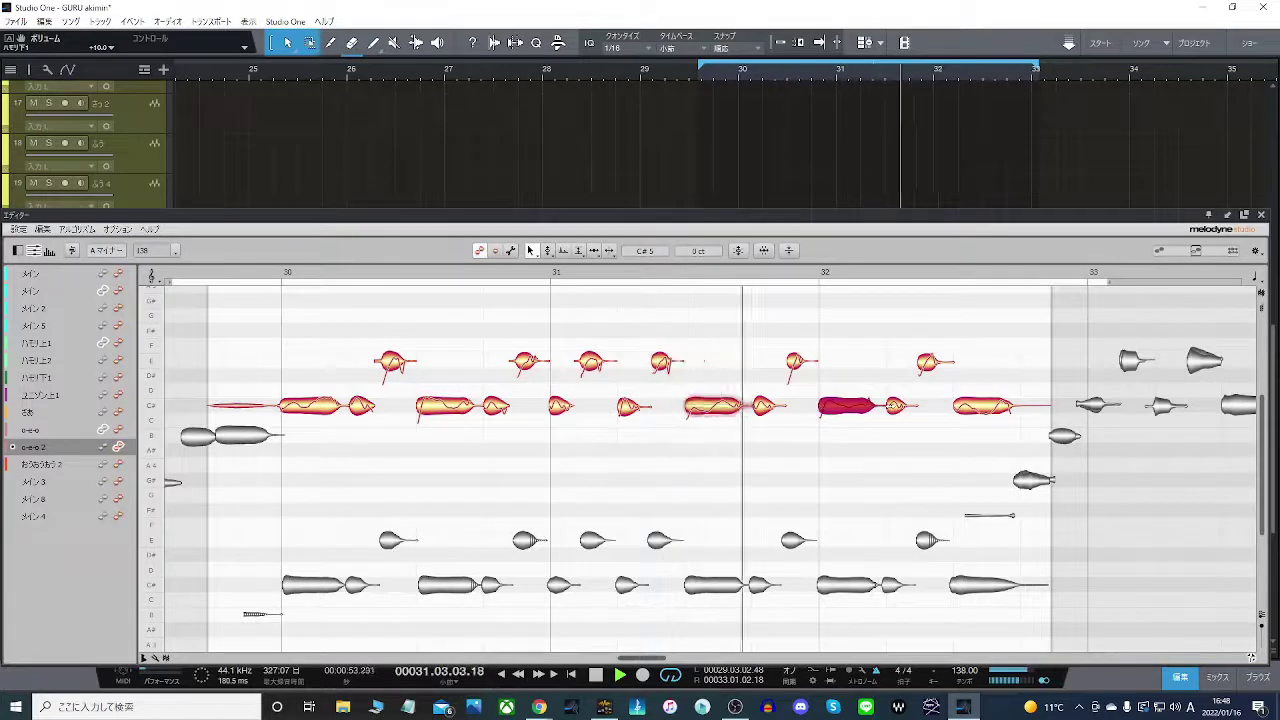
{"action": "left_click", "coordinate": [889, 406]}
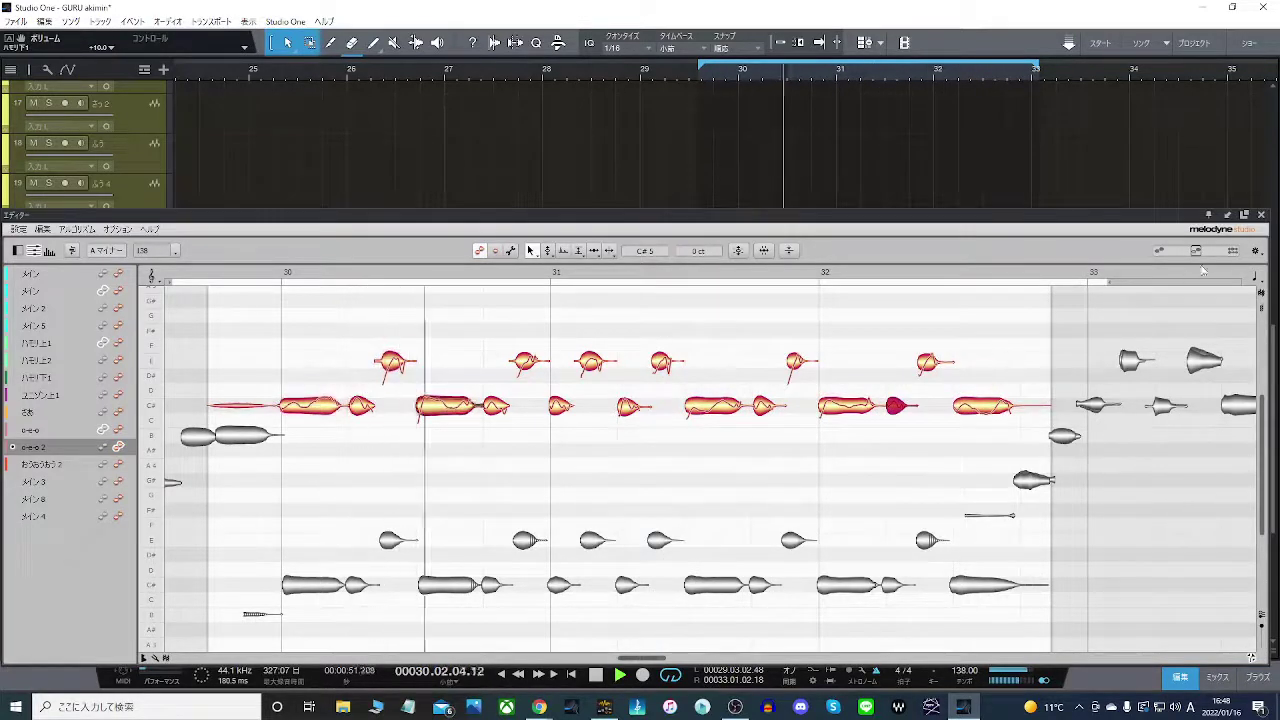
{"action": "key", "text": "F2"}
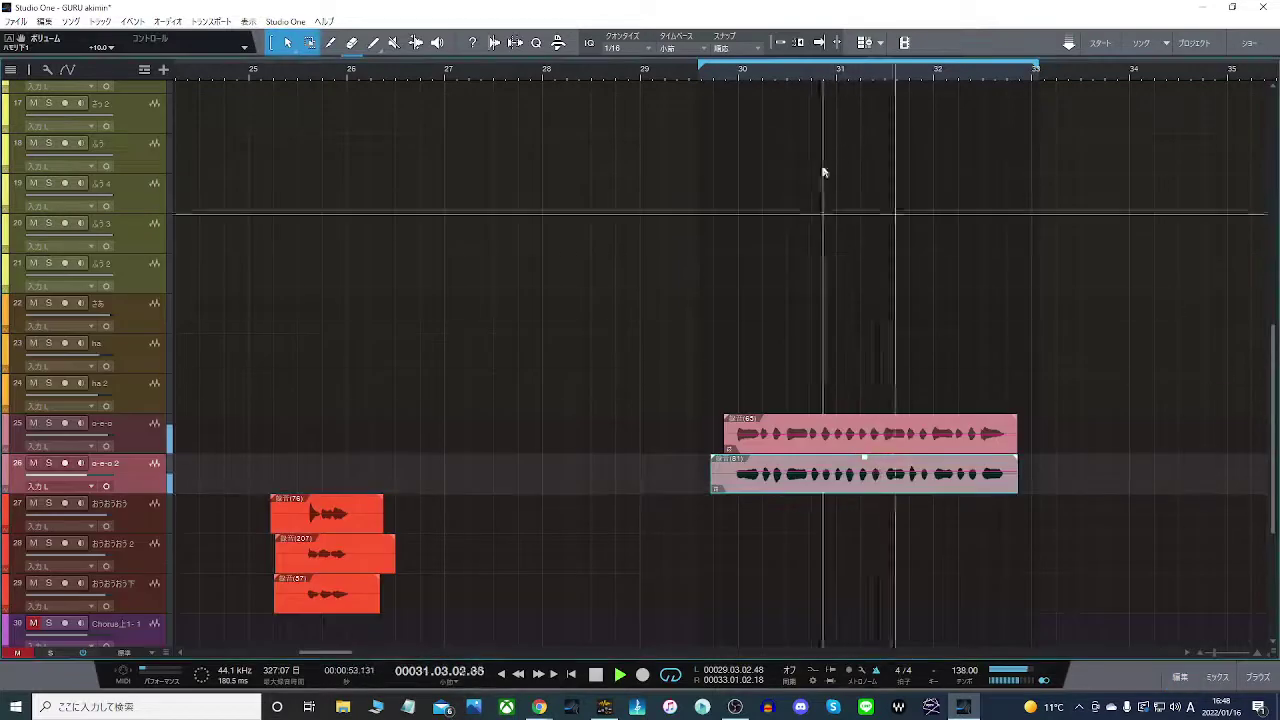
- Play the song from the start of the short main vocal clip around bar 33
{"action": "scroll", "coordinate": [826, 79], "scroll_direction": "down", "scroll_amount": 5}
{"action": "scroll", "coordinate": [751, 414], "scroll_direction": "up", "scroll_amount": 10}
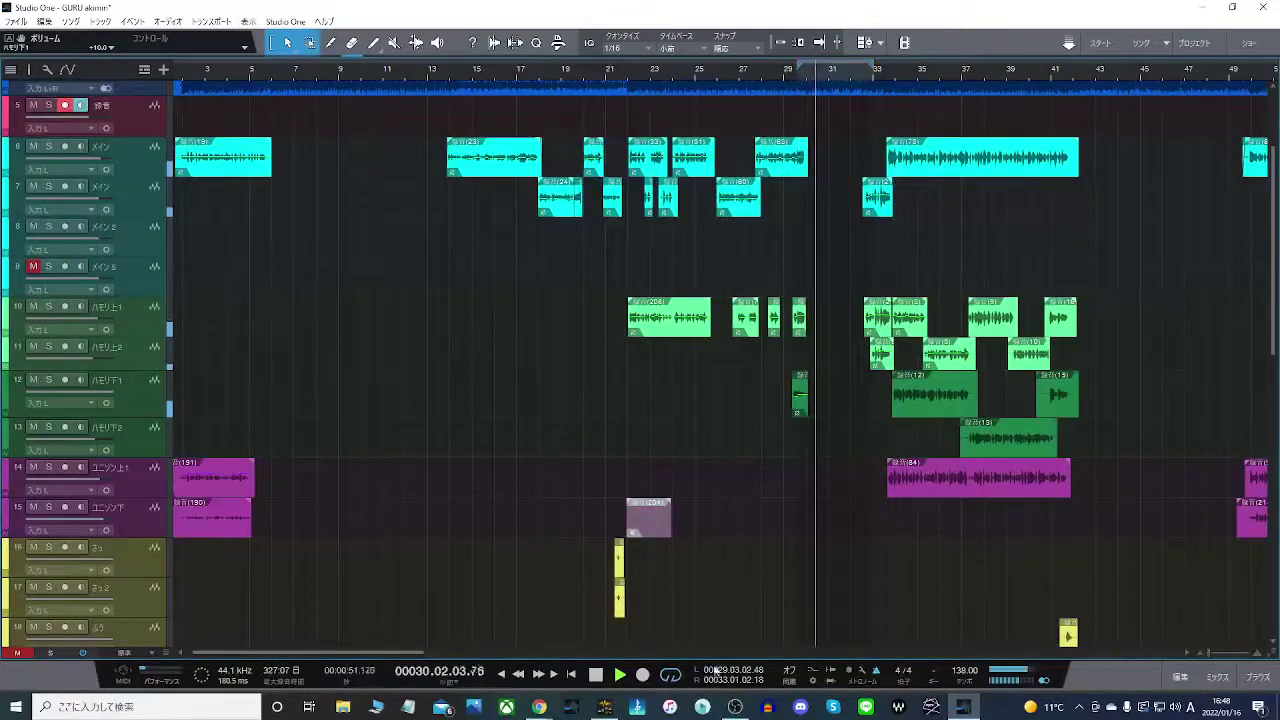
{"action": "left_click_drag", "start_coordinate": [417, 650], "coordinate": [451, 649]}
{"action": "scroll", "coordinate": [732, 447], "scroll_direction": "down", "scroll_amount": 1}
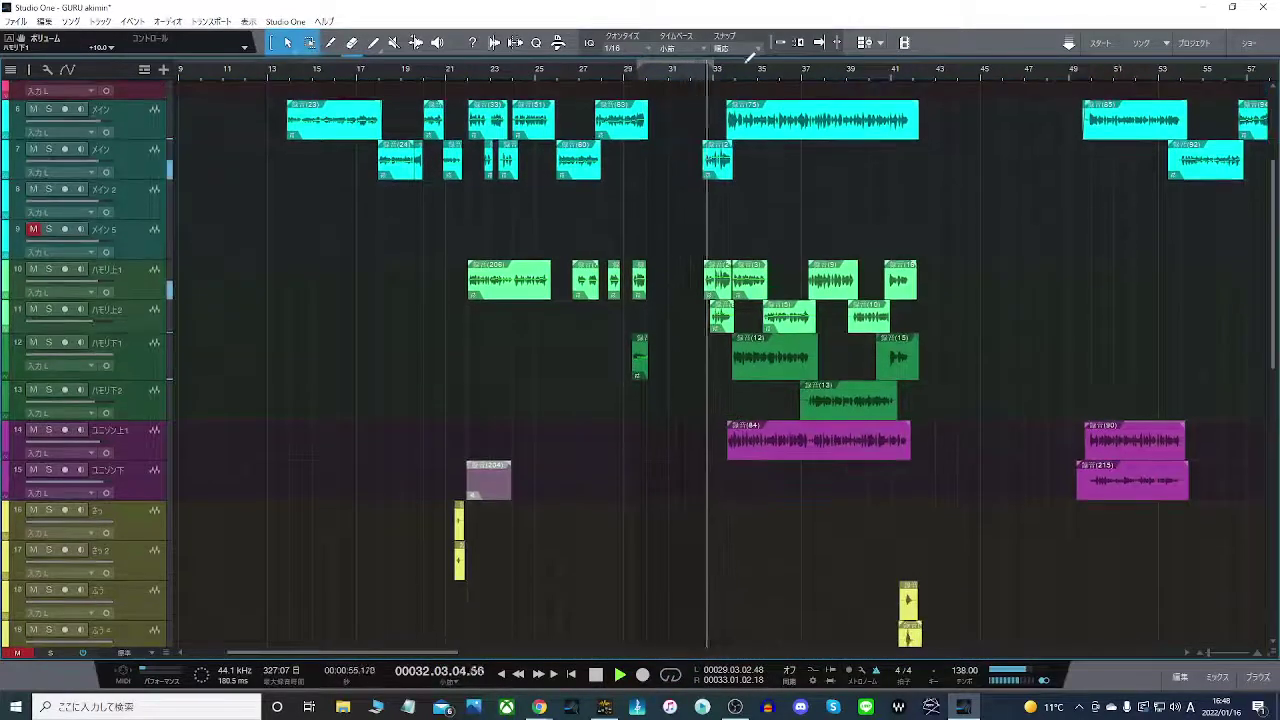
{"action": "scroll", "coordinate": [753, 80], "scroll_direction": "up", "scroll_amount": 2}
{"action": "scroll", "coordinate": [755, 83], "scroll_direction": "up", "scroll_amount": 4}
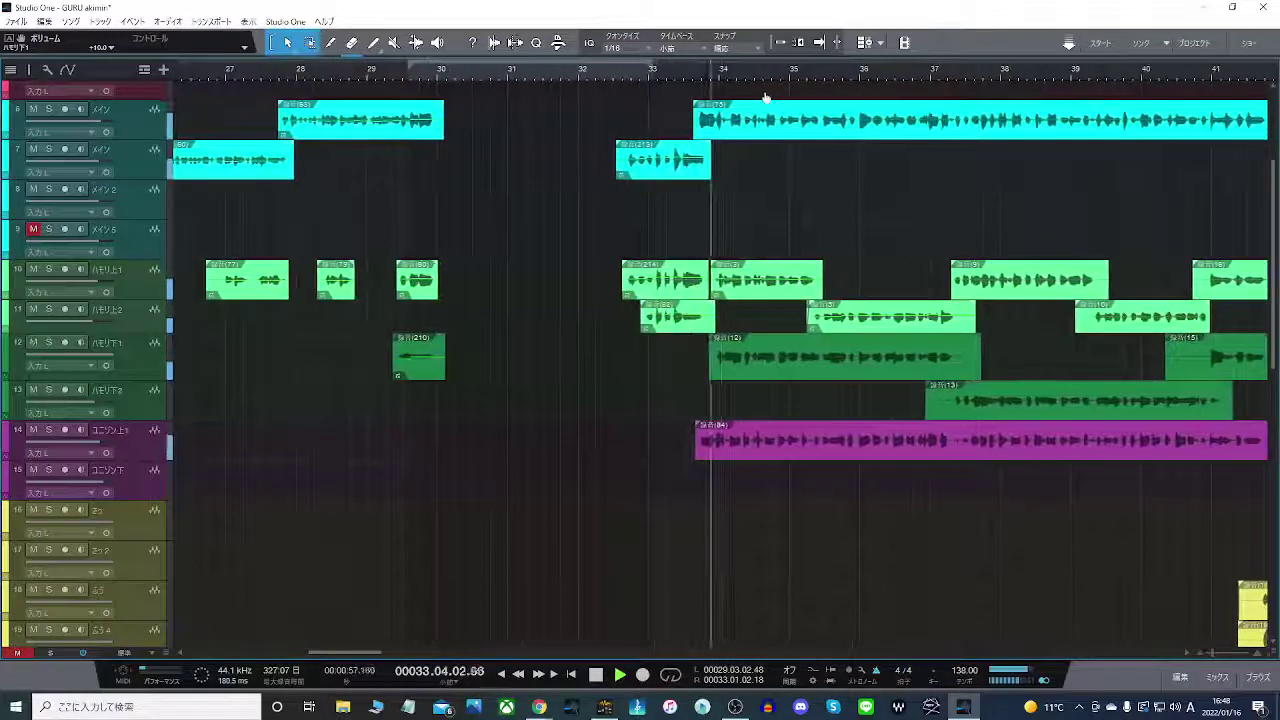
{"action": "left_click", "coordinate": [621, 77]}
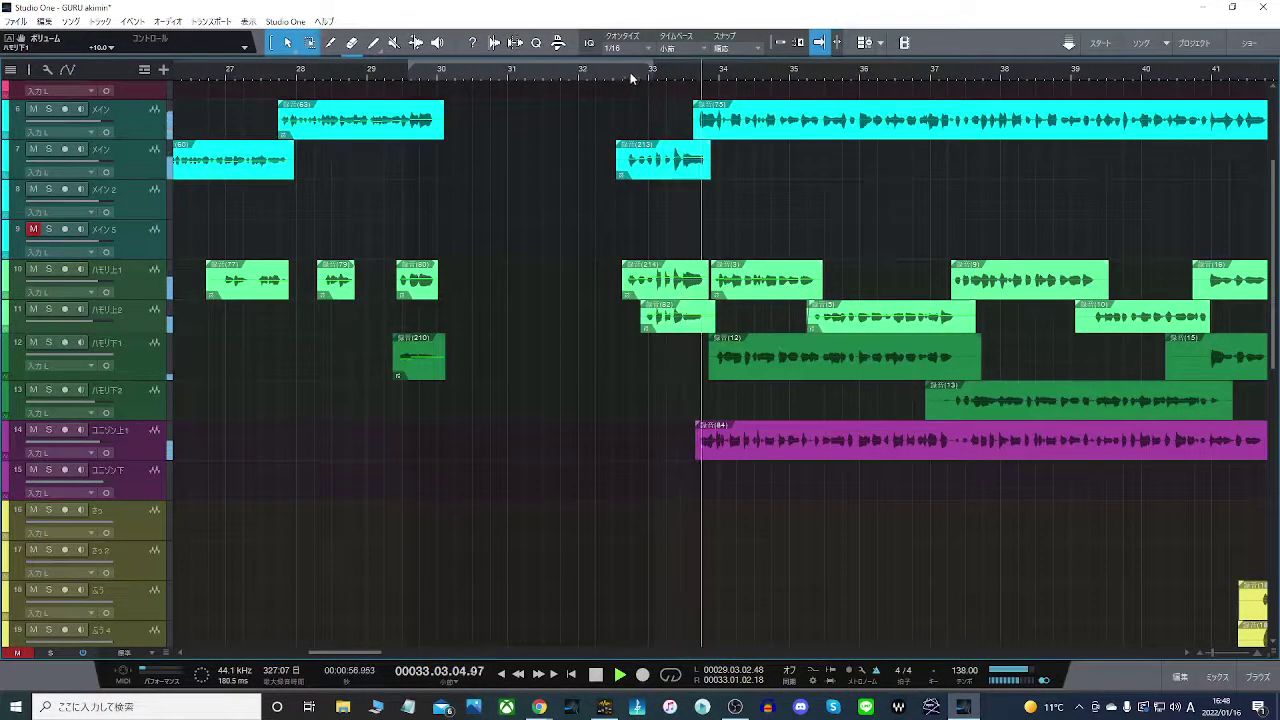
{"action": "left_click", "coordinate": [623, 77]}
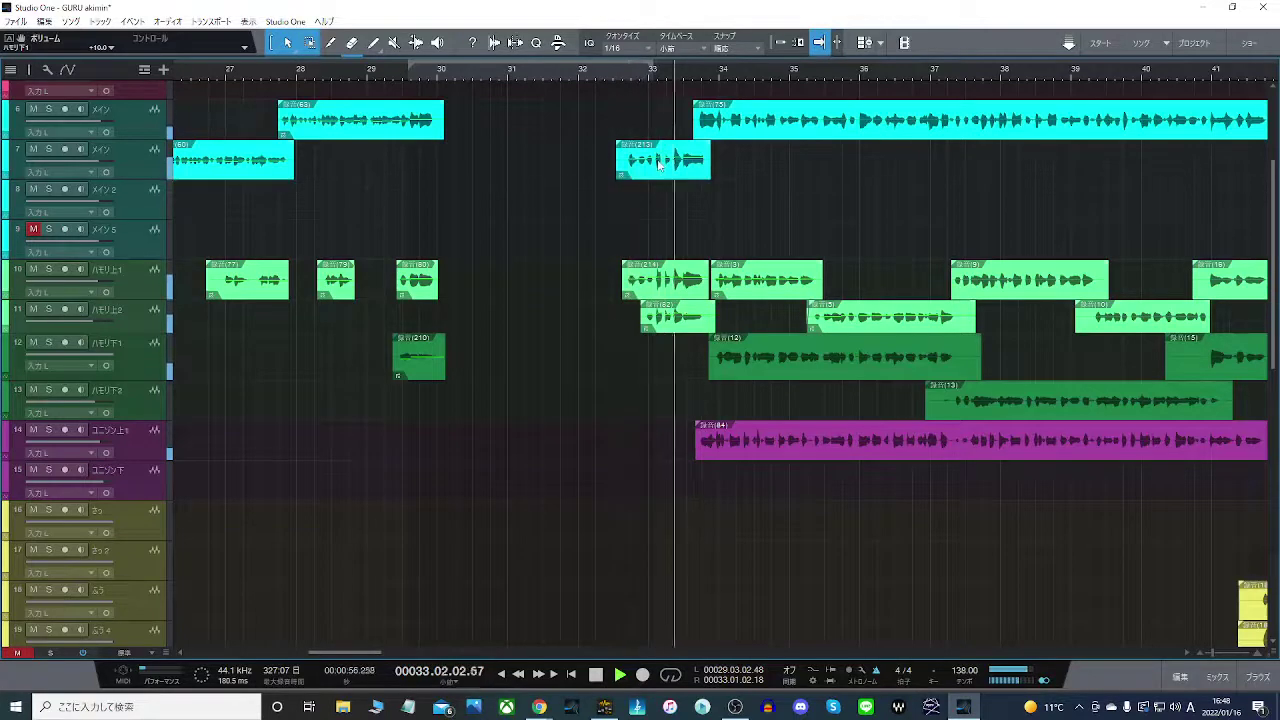
- Loop playback over the short main vocal clip around bar 33 and open that clip in Melodyne
{"action": "right_click", "coordinate": [657, 160]}
{"action": "left_click_drag", "start_coordinate": [609, 62], "coordinate": [718, 68]}
{"action": "left_click", "coordinate": [671, 675]}
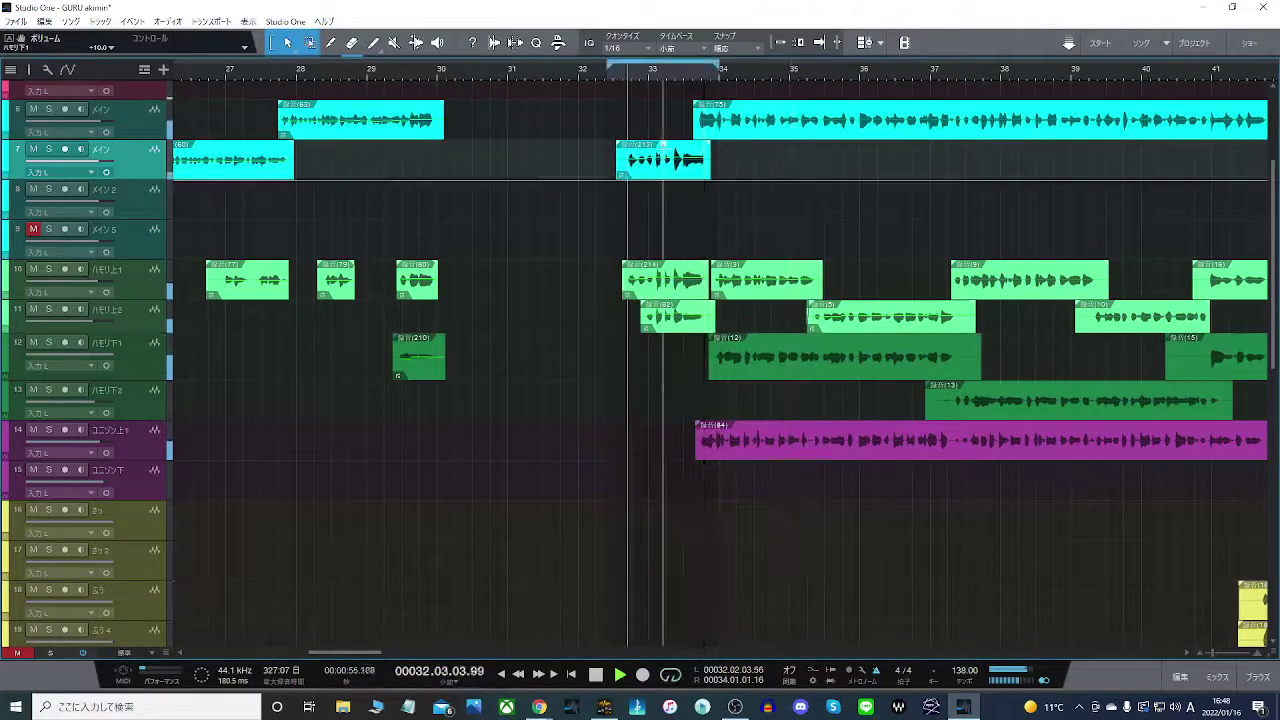
{"action": "right_click", "coordinate": [662, 160]}
{"action": "left_click", "coordinate": [708, 350]}
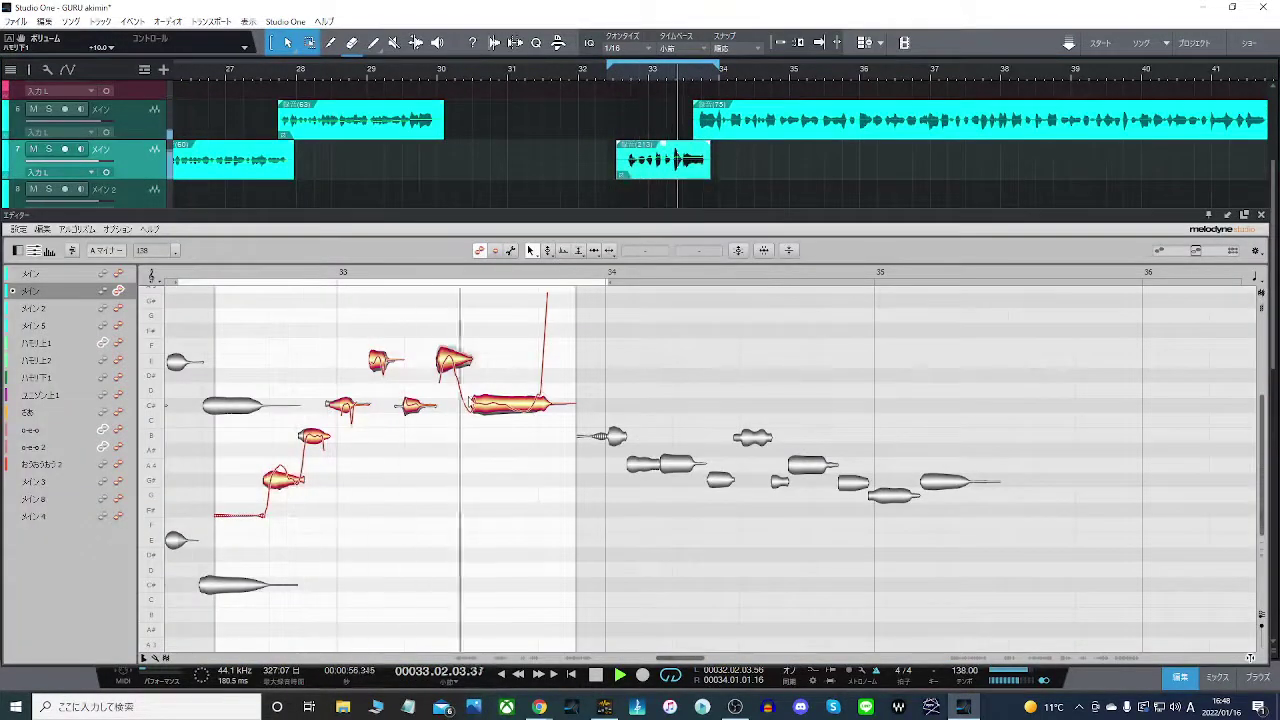
- Check the pitch of the long final C#5 note, then close the editor and turn off looping
{"action": "left_click", "coordinate": [506, 404]}
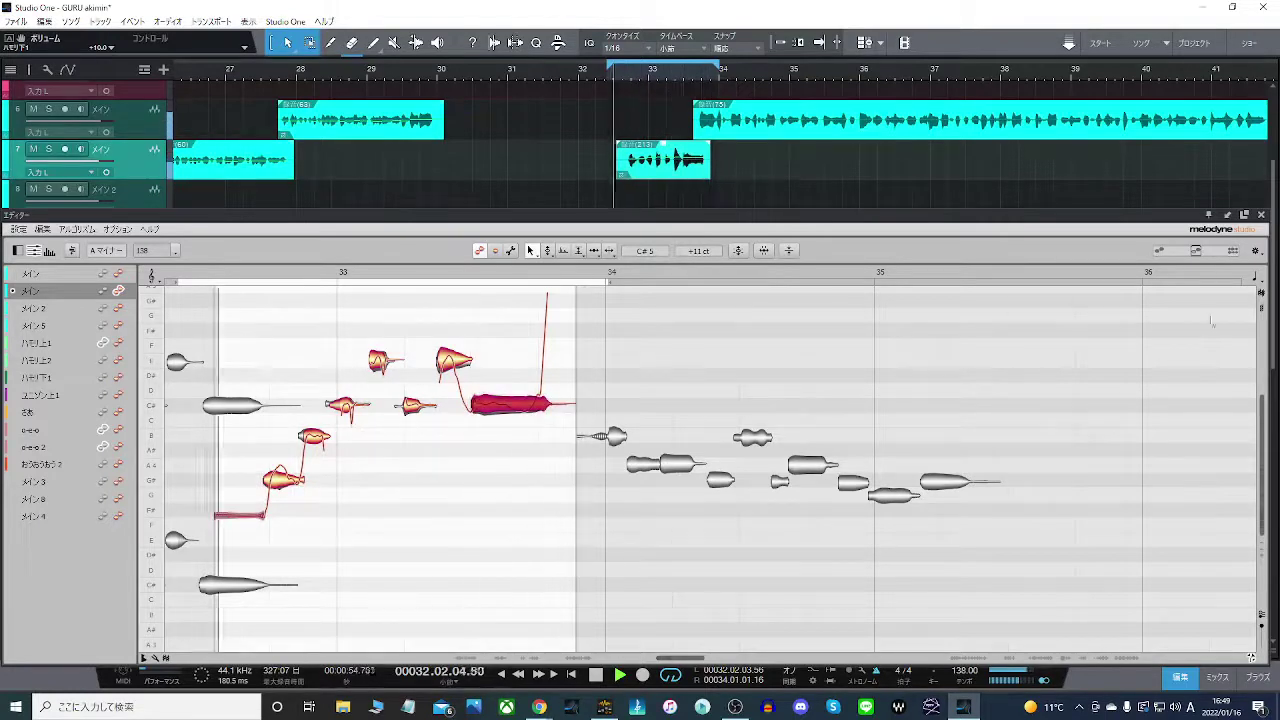
{"action": "left_click", "coordinate": [1261, 215]}
{"action": "left_click", "coordinate": [672, 675]}
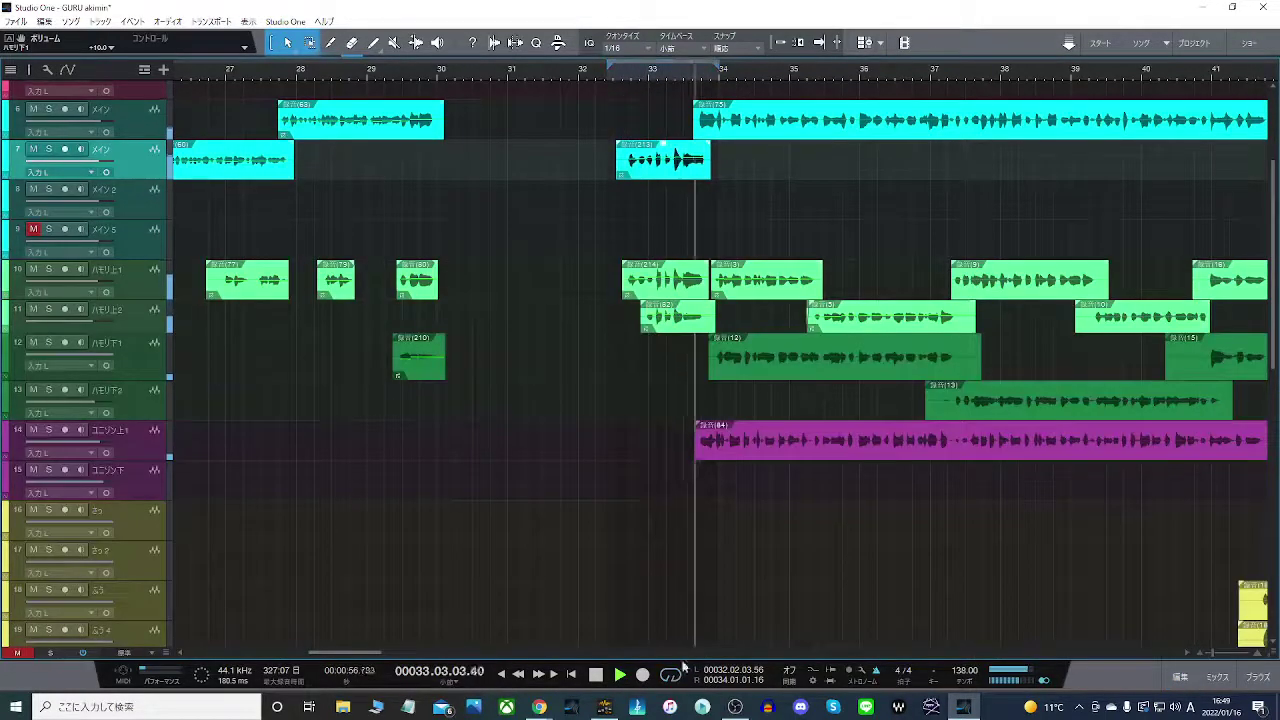
- Loop playback from bar 33 to bar 37 over the long main vocal clip and open that clip in Melodyne
{"action": "left_click_drag", "start_coordinate": [350, 650], "coordinate": [363, 655]}
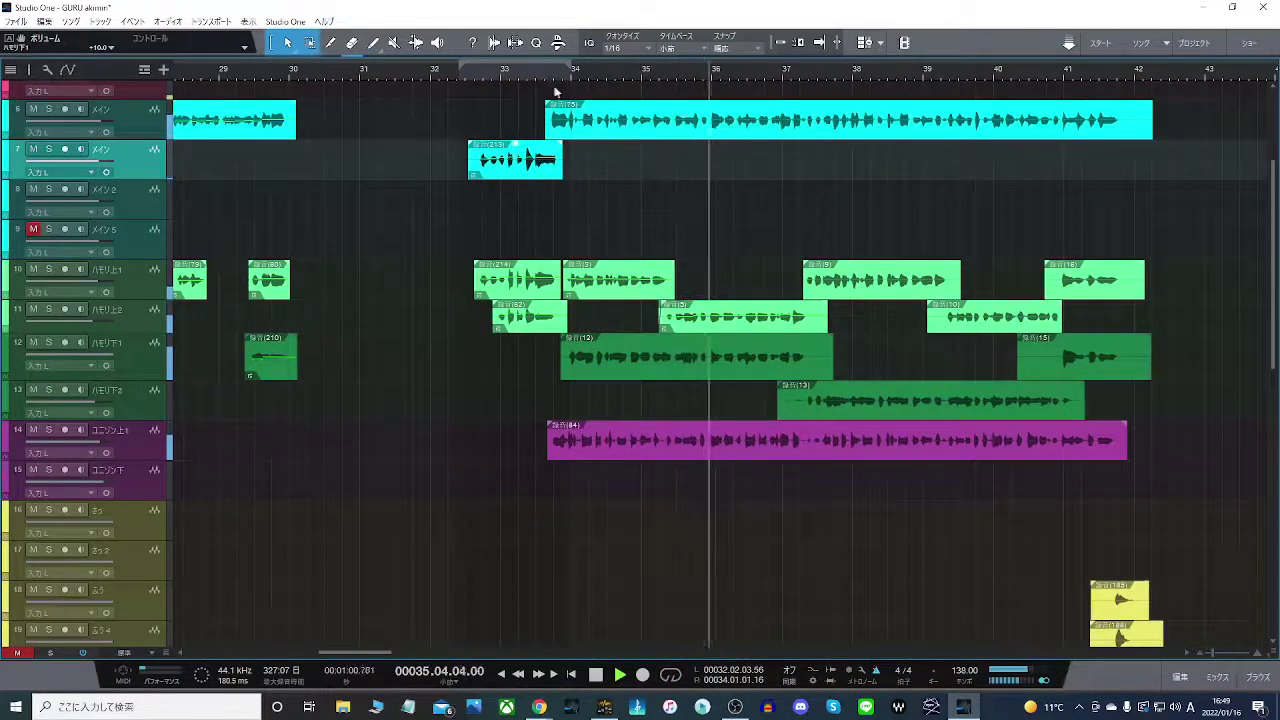
{"action": "left_click_drag", "start_coordinate": [546, 69], "coordinate": [815, 74]}
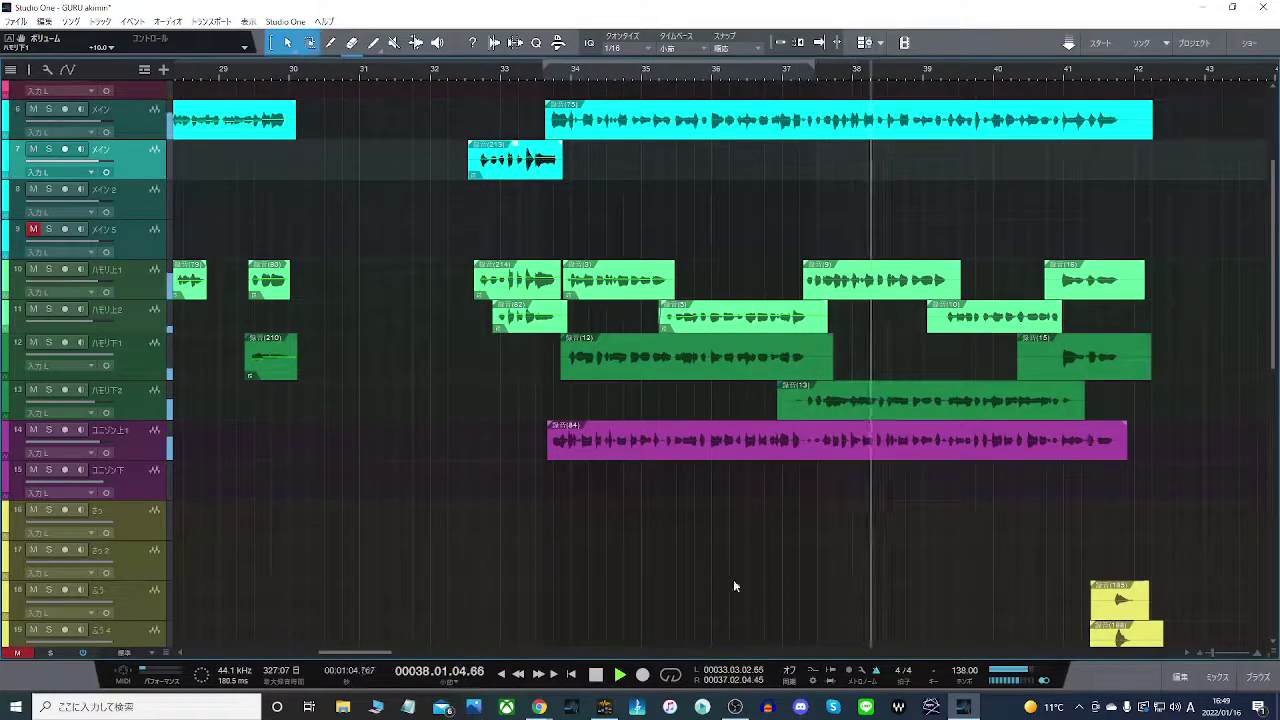
{"action": "left_click", "coordinate": [670, 675]}
{"action": "right_click", "coordinate": [592, 125]}
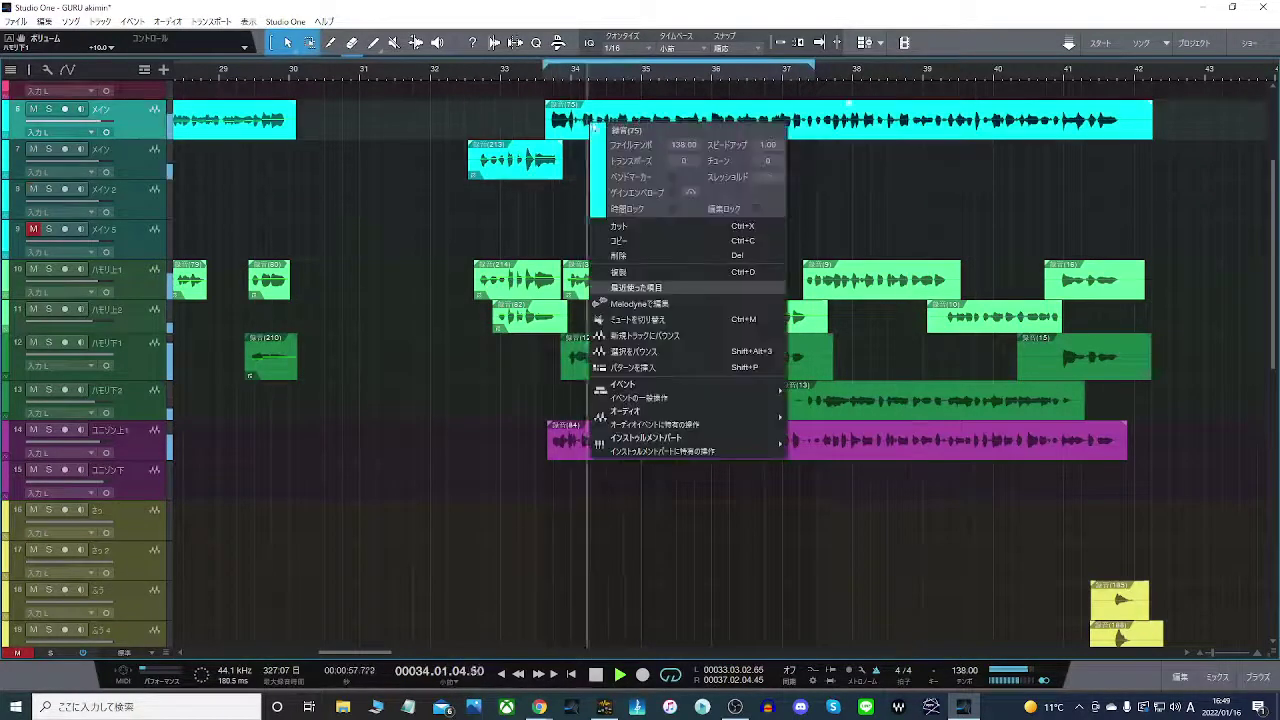
{"action": "left_click", "coordinate": [644, 303]}
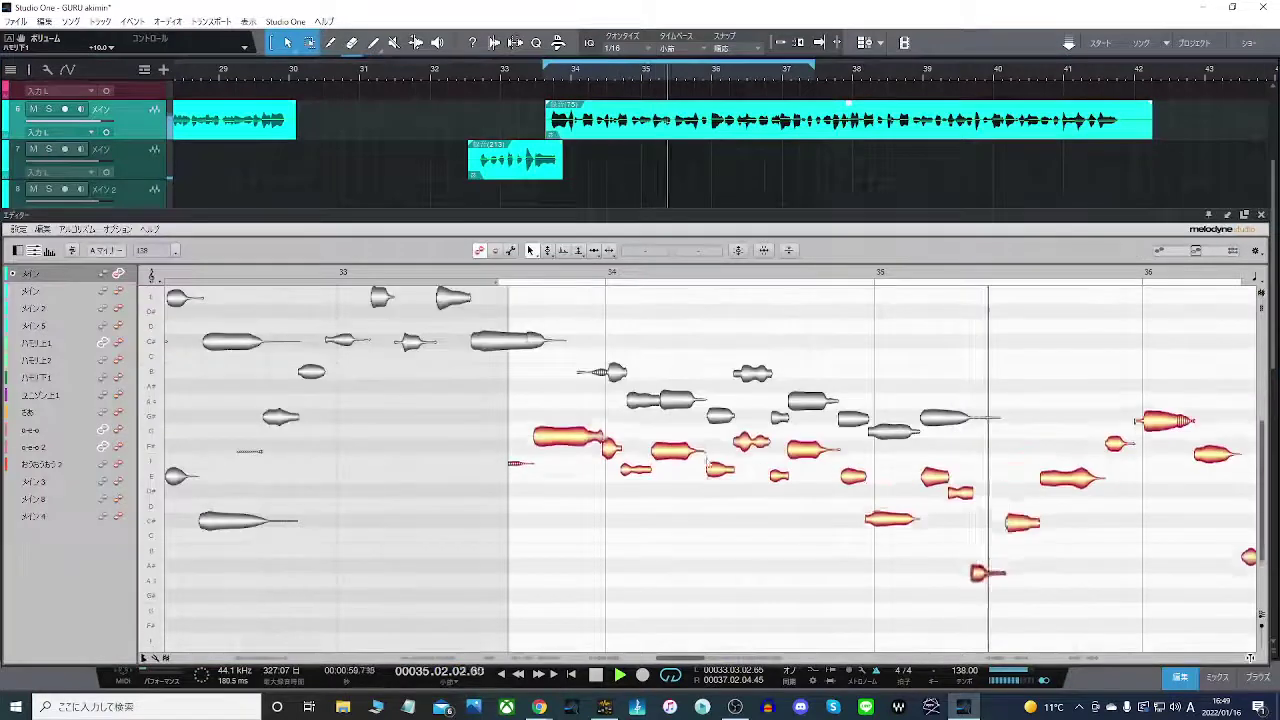
- Lower the two sharp notes in bar 34 of the long main vocal clip to the centre of E4
{"action": "left_click_drag", "start_coordinate": [681, 659], "coordinate": [691, 661]}
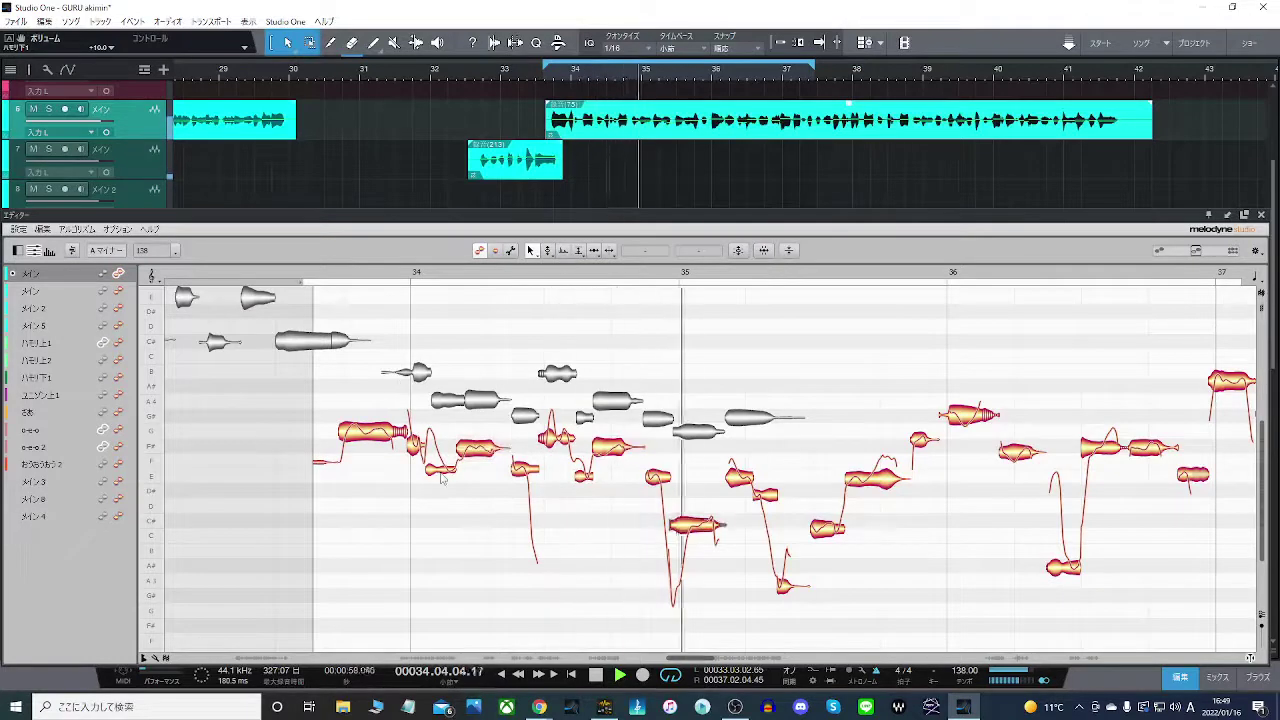
{"action": "left_click_drag", "start_coordinate": [440, 470], "coordinate": [440, 478]}
{"action": "left_click_drag", "start_coordinate": [527, 468], "coordinate": [527, 478]}
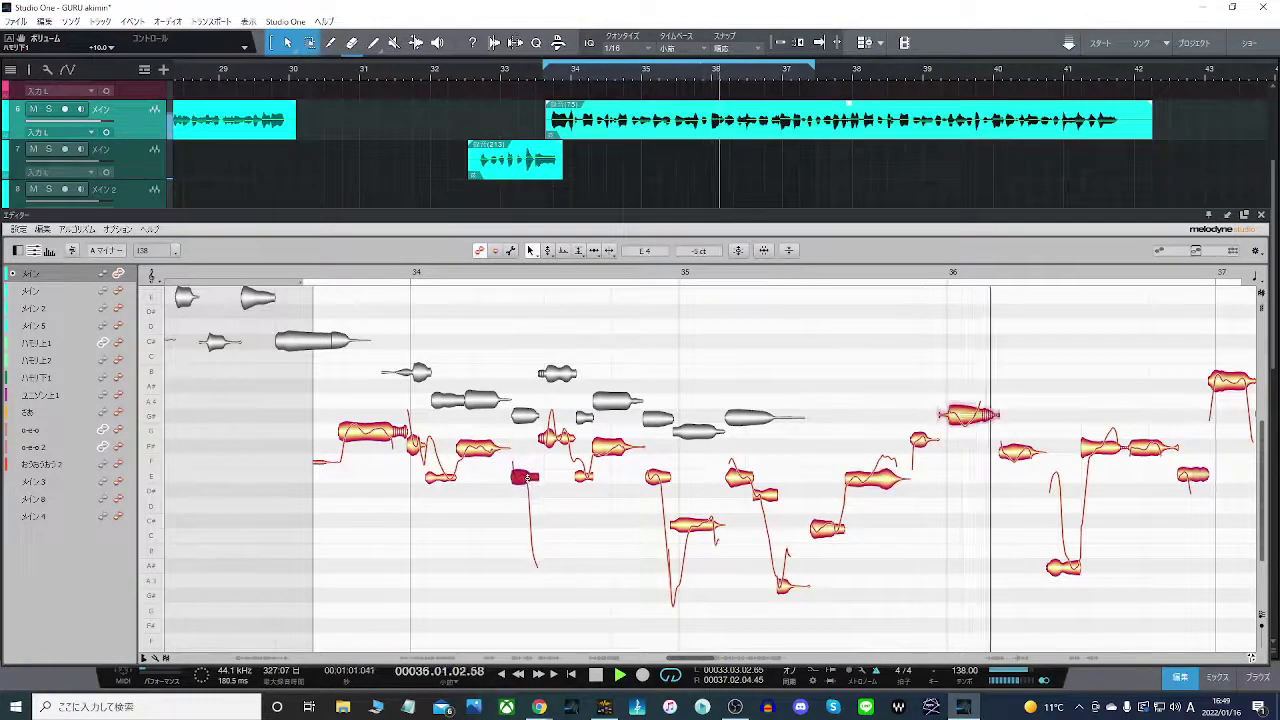
{"action": "left_click", "coordinate": [738, 477]}
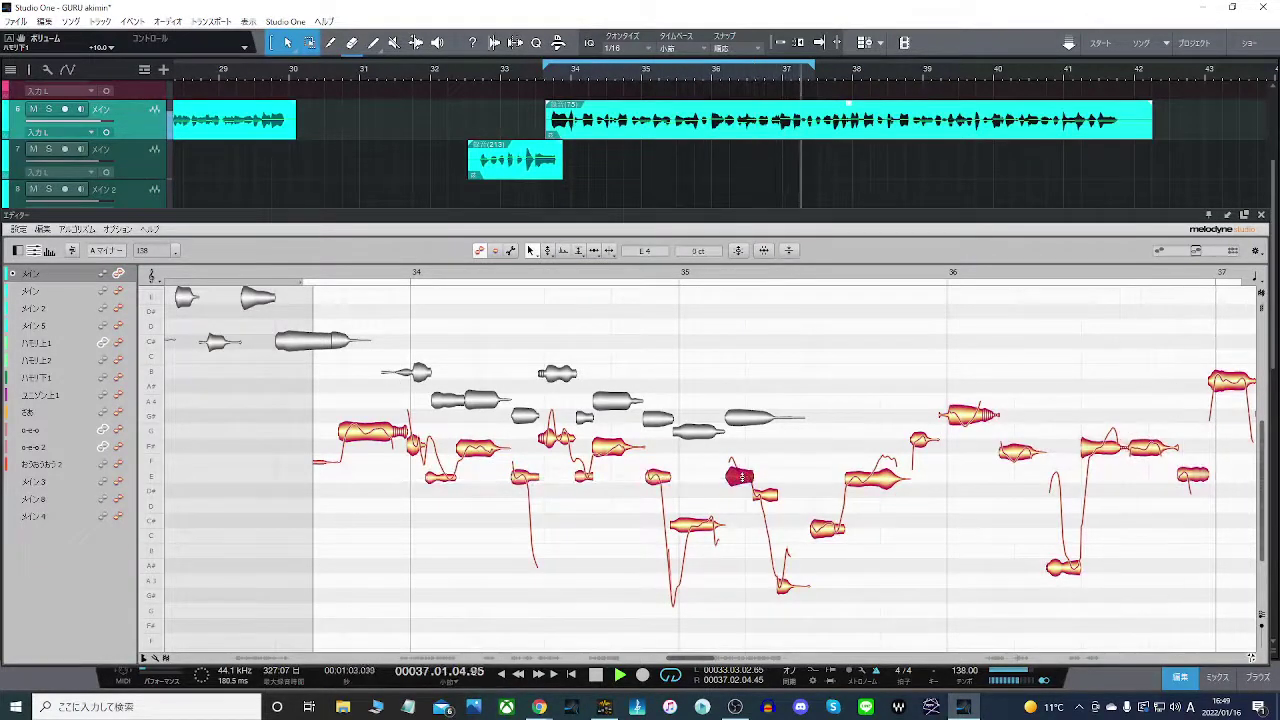
{"action": "left_click", "coordinate": [474, 526]}
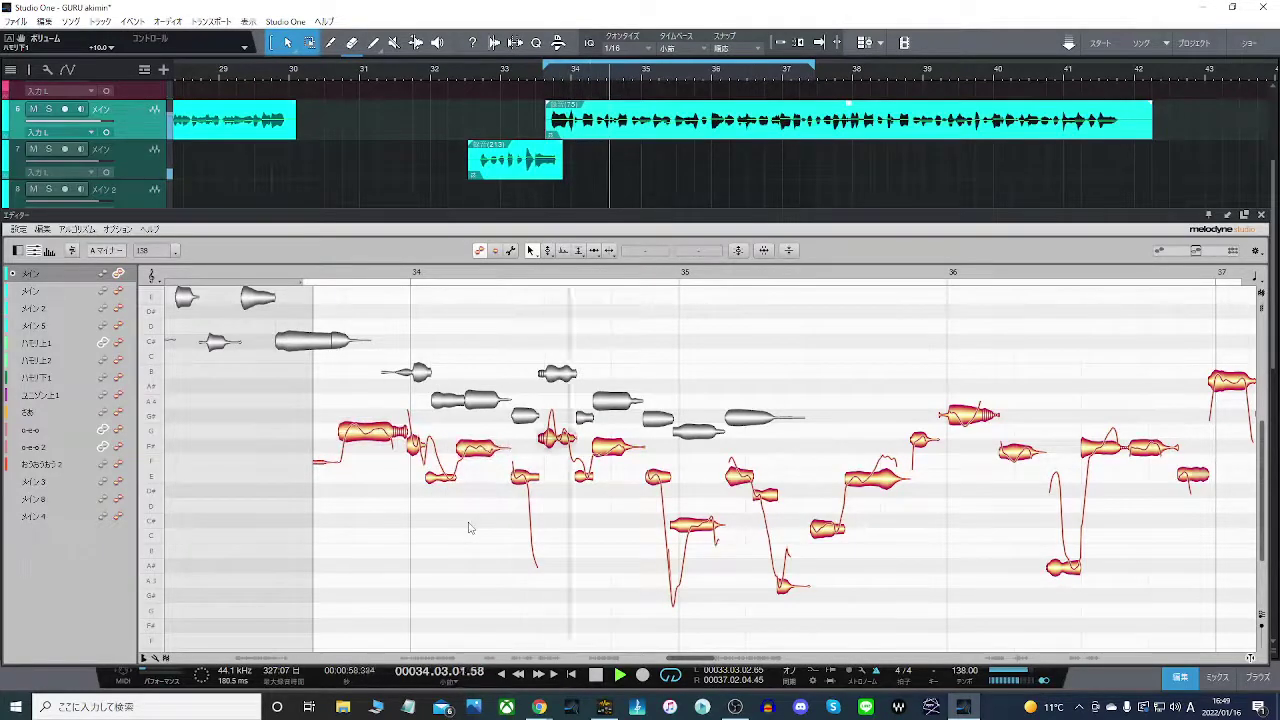
- Tune the note midway through bar 34 and the short note before bar 36 to F#4, and the low note in bar 35 to C#4
{"action": "left_click", "coordinate": [554, 445]}
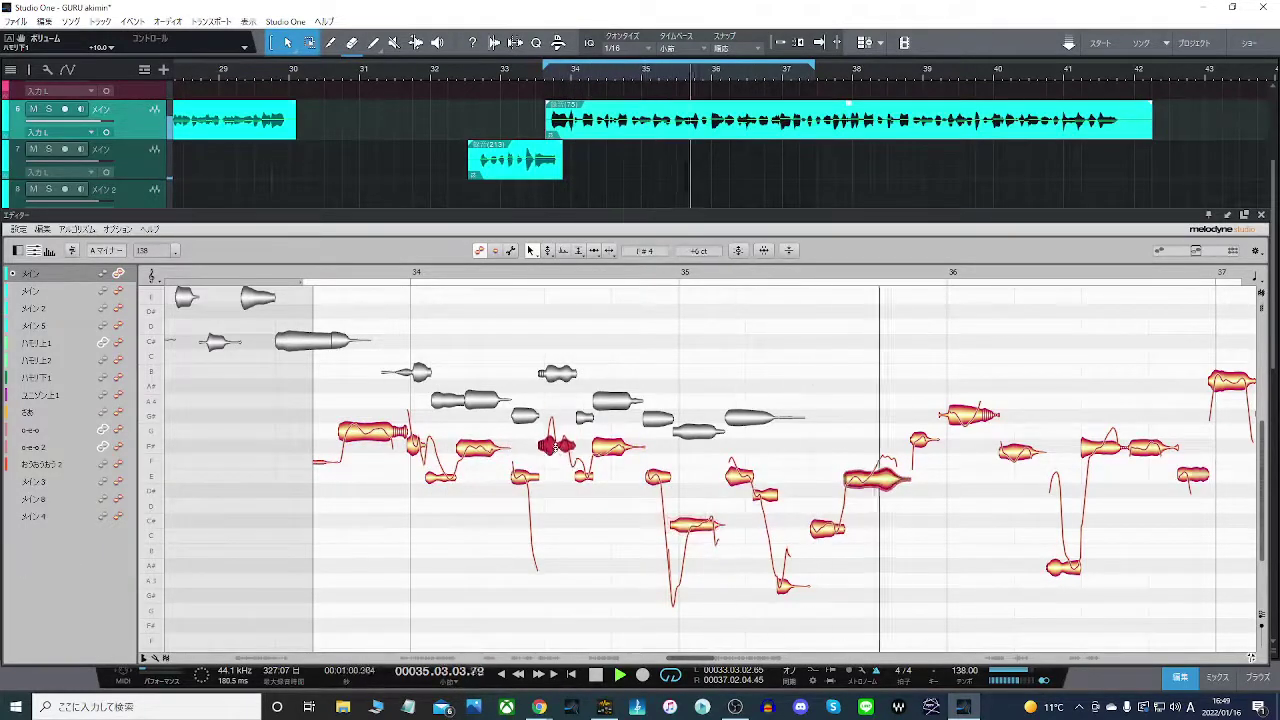
{"action": "left_click", "coordinate": [699, 535]}
{"action": "left_click", "coordinate": [919, 447]}
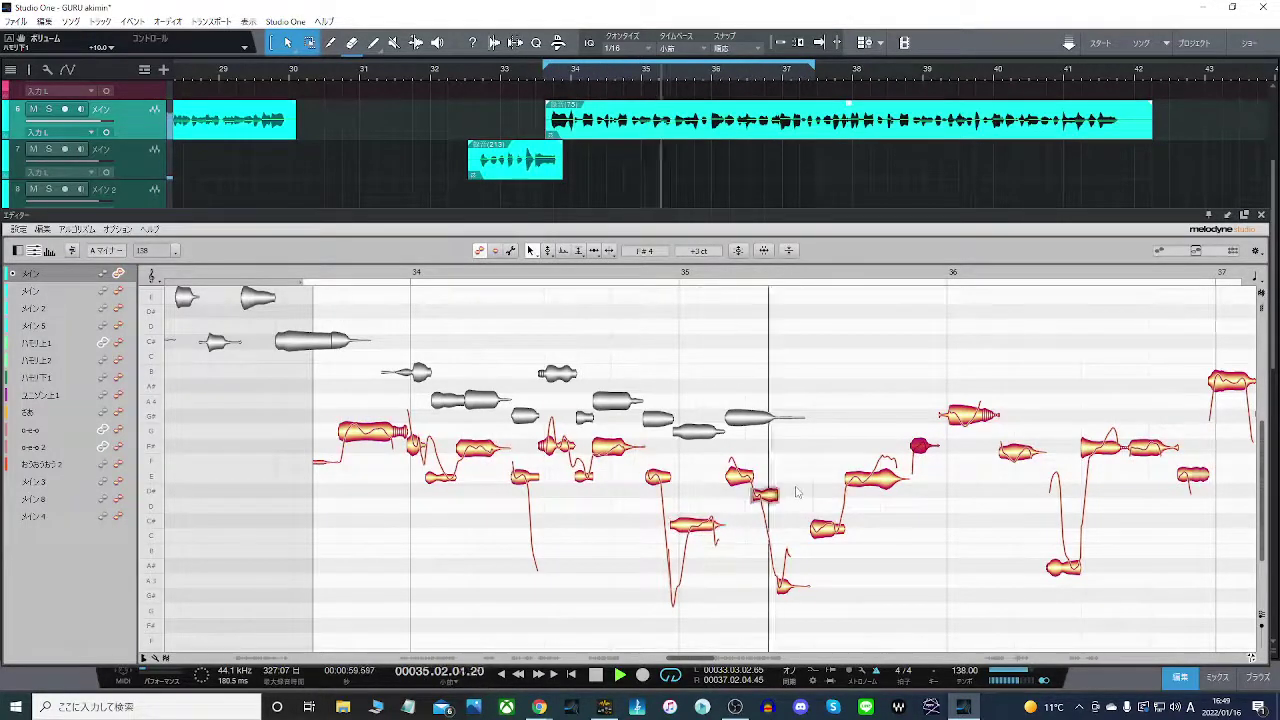
{"action": "left_click", "coordinate": [827, 523]}
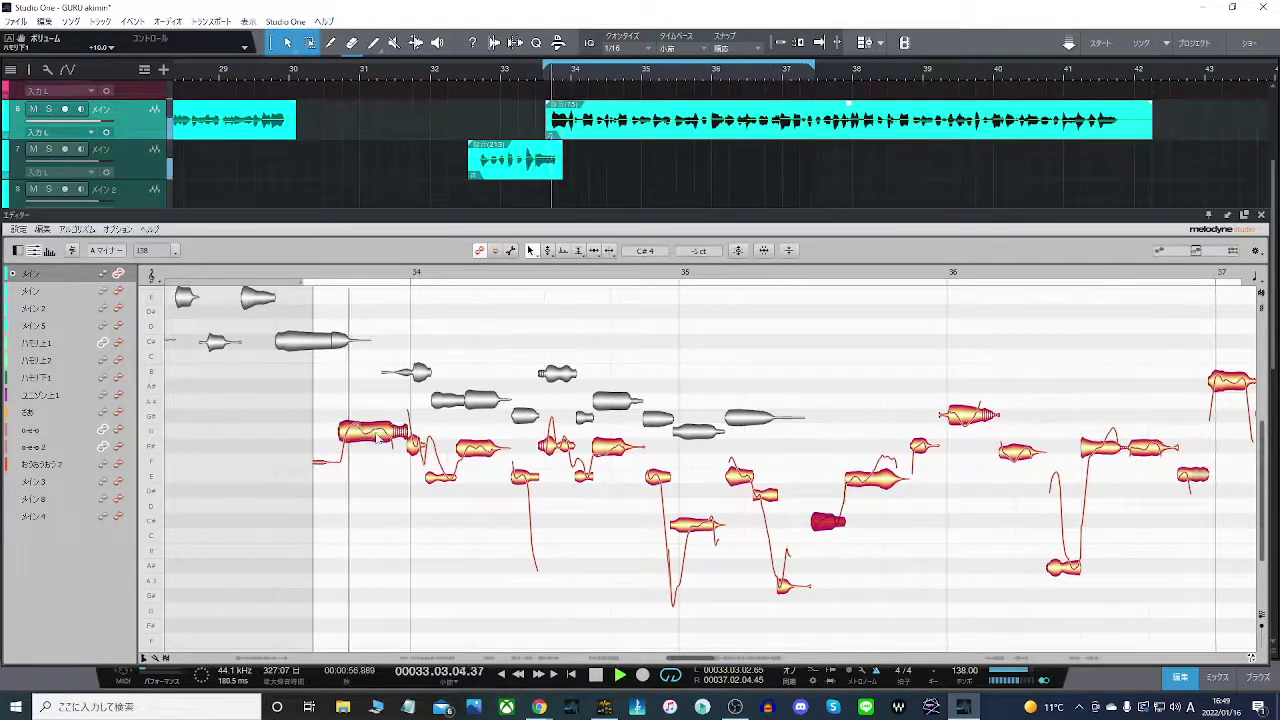
- Split the long note just before bar 34 into two parts and fine-tune its first part to G4
{"action": "right_click", "coordinate": [377, 436]}
{"action": "left_click", "coordinate": [452, 432]}
{"action": "left_click", "coordinate": [366, 432]}
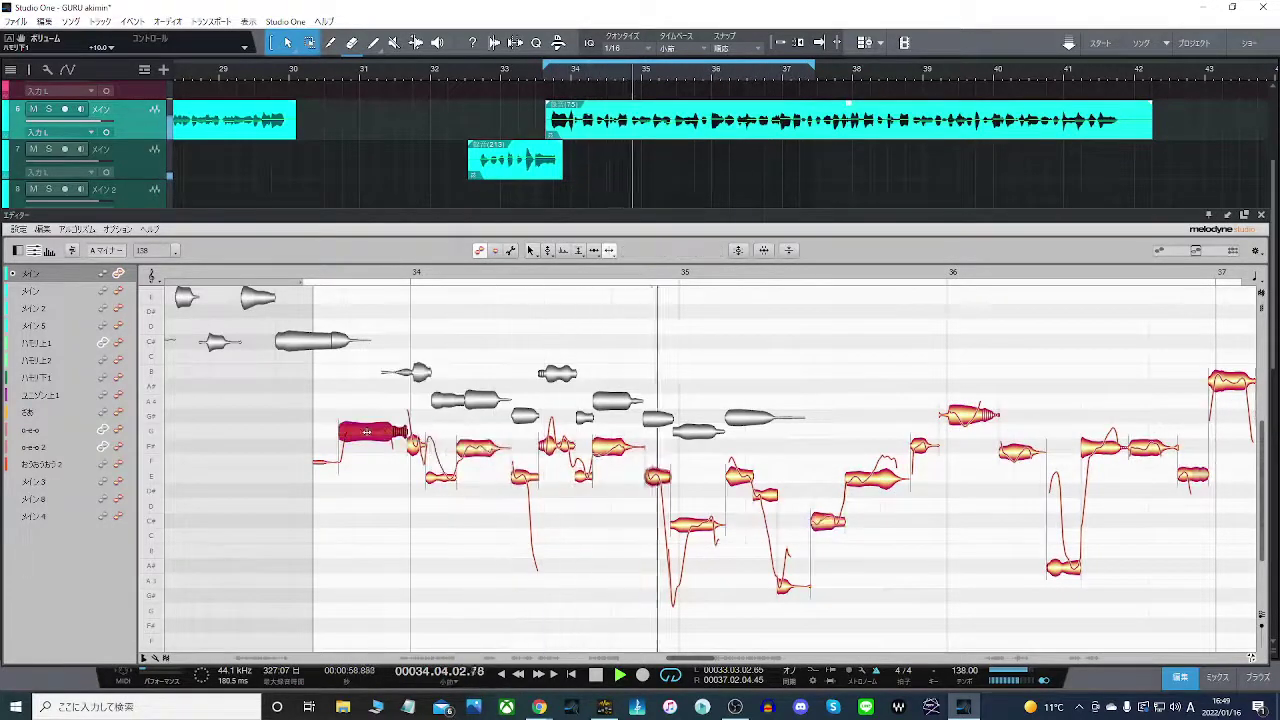
{"action": "right_click", "coordinate": [276, 428]}
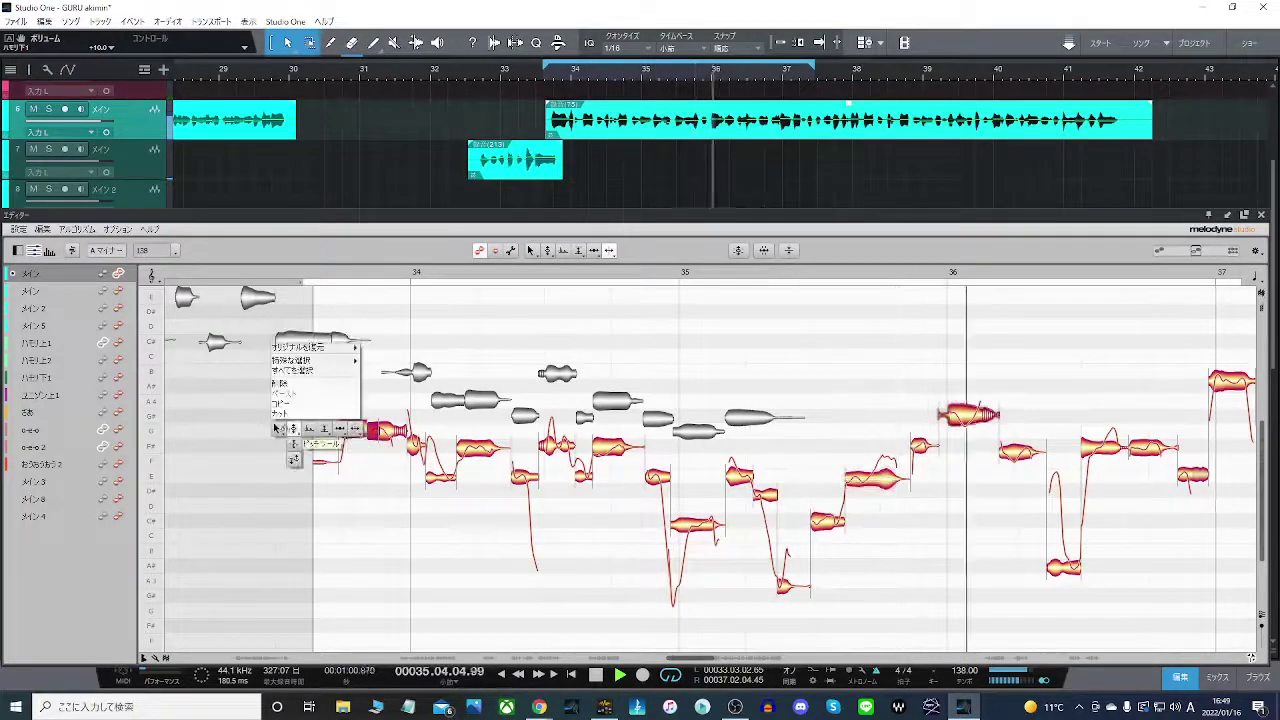
{"action": "left_click", "coordinate": [277, 428]}
{"action": "left_click_drag", "start_coordinate": [312, 421], "coordinate": [383, 445]}
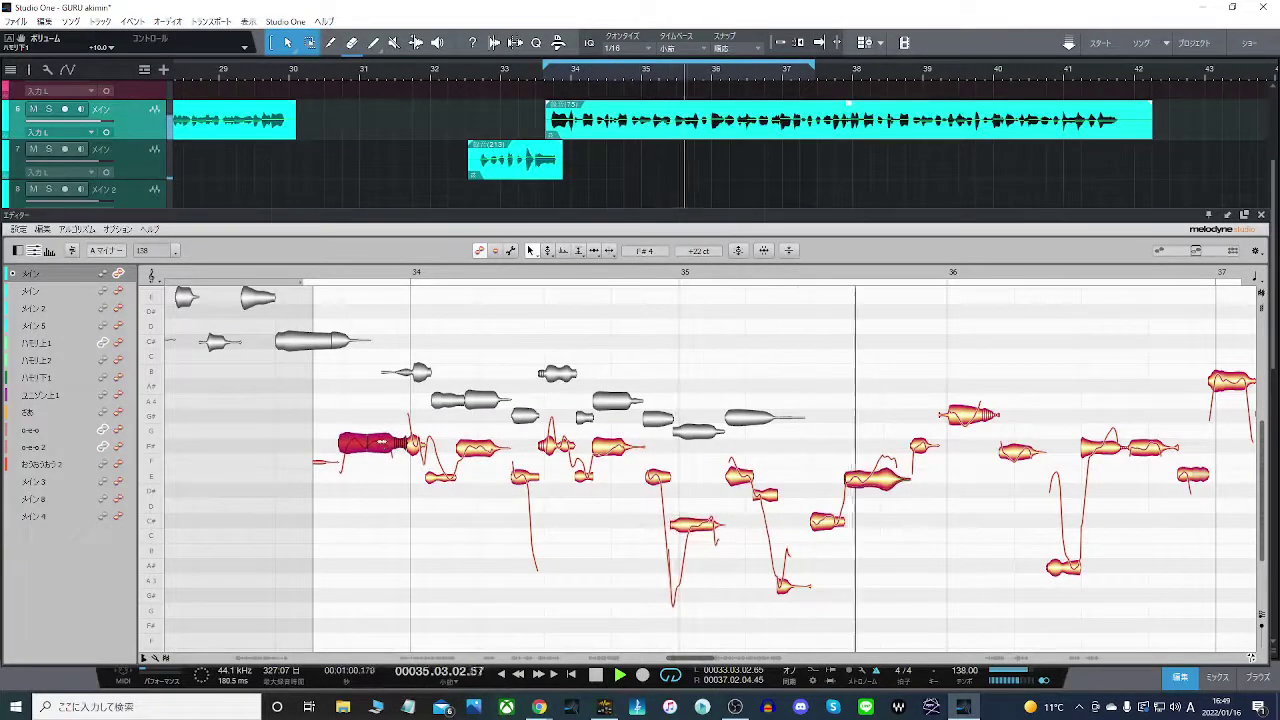
{"action": "key", "text": "ctrl+z"}
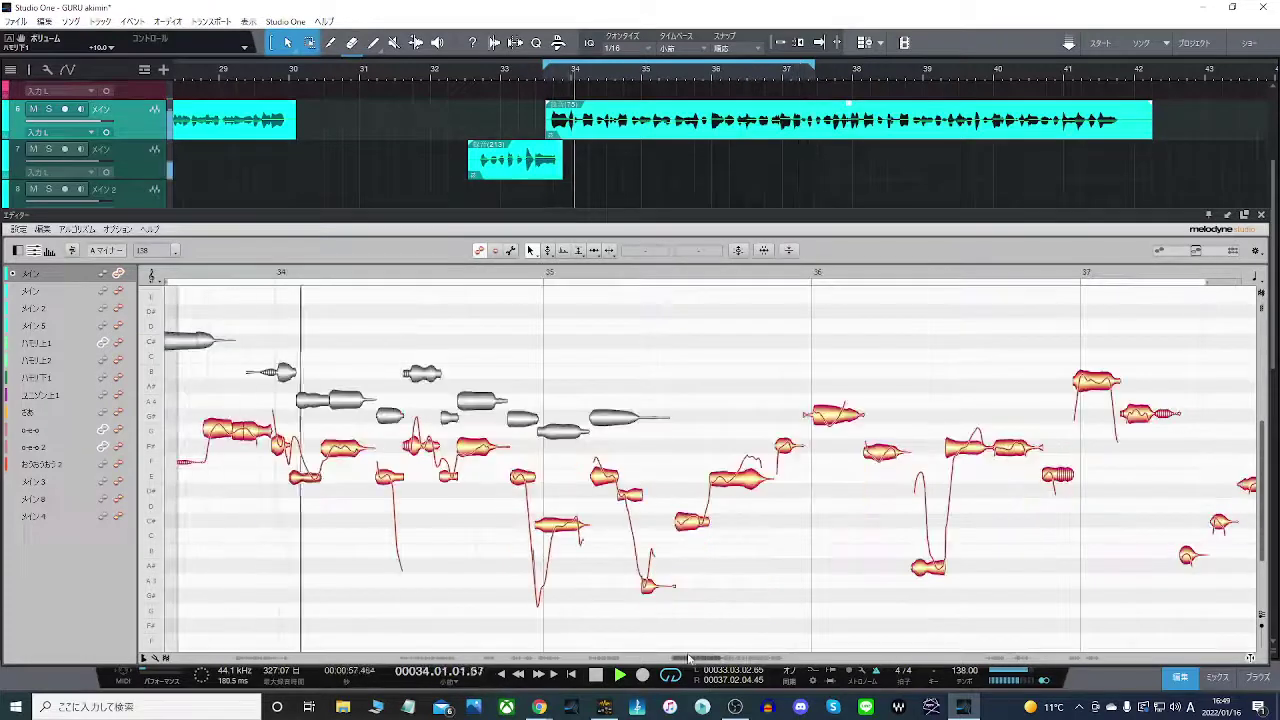
{"action": "left_click", "coordinate": [222, 436]}
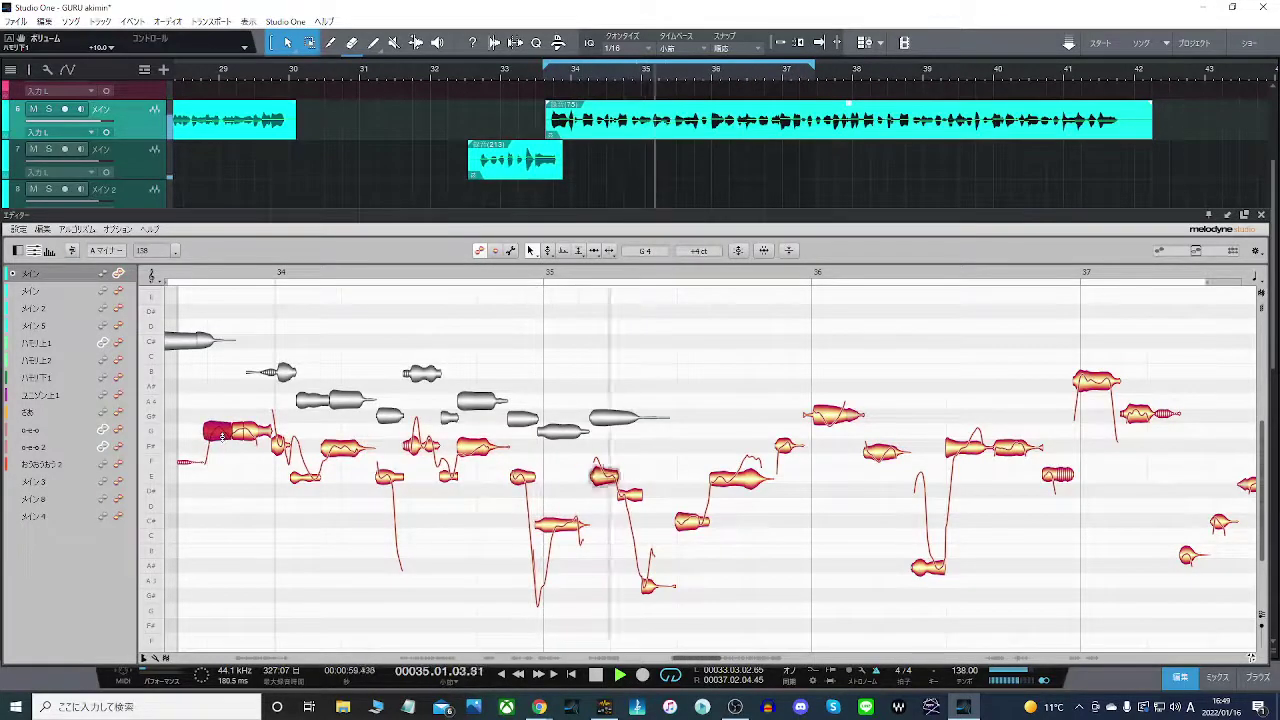
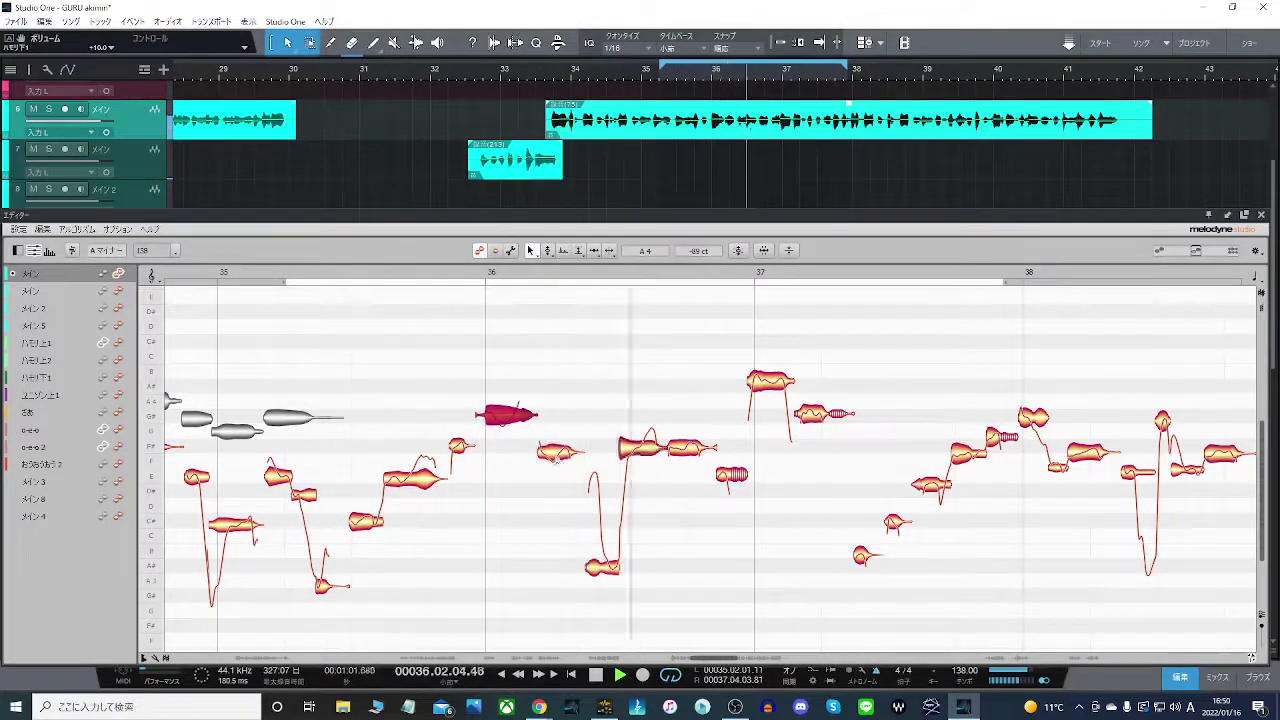
- Tune the second note of bar 36 to F#4 and the high note at bar 37 to A#4
{"action": "left_click", "coordinate": [557, 450]}
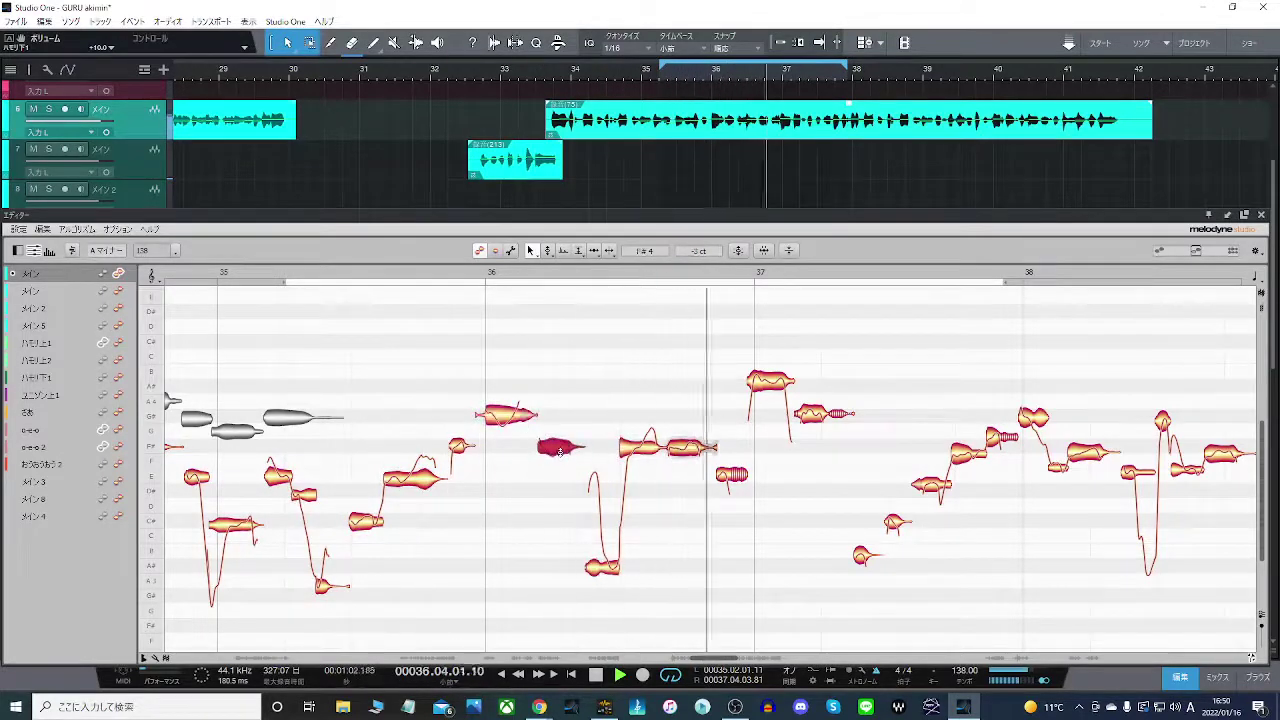
{"action": "left_click", "coordinate": [770, 390]}
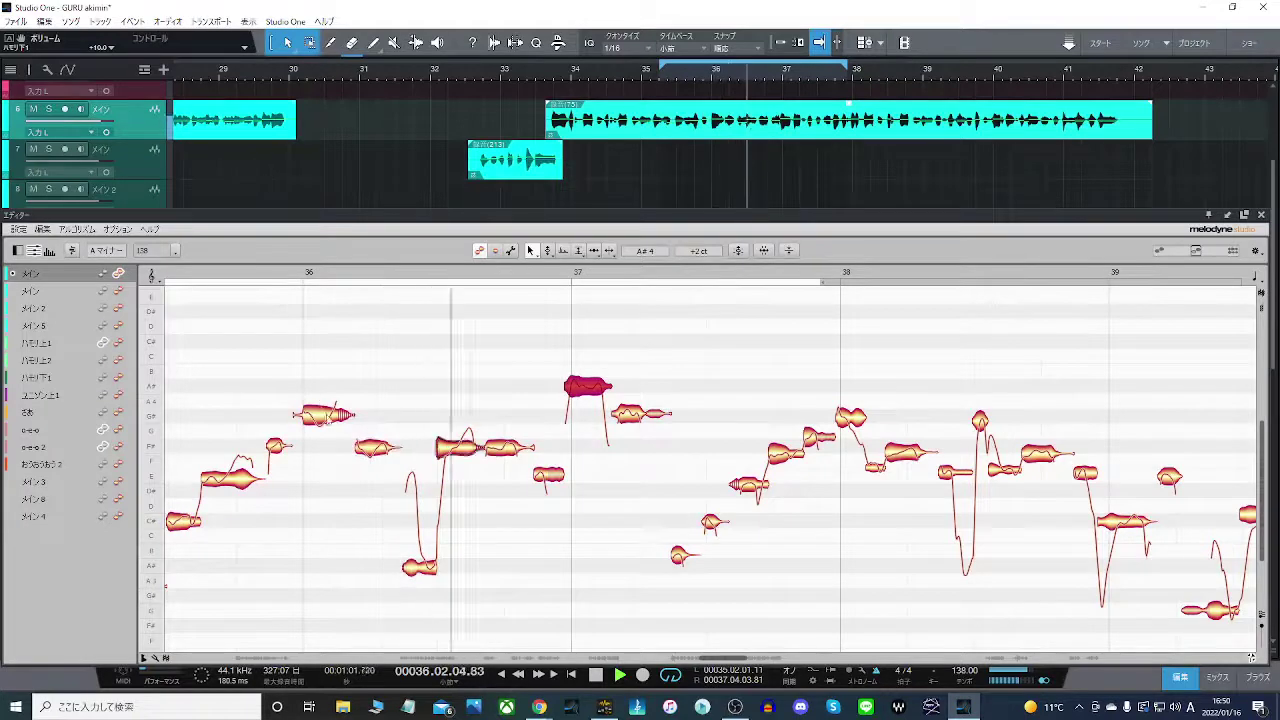
- Split the note at the start of bar 36 in two and raise its first part to G#4
{"action": "right_click", "coordinate": [328, 419]}
{"action": "left_click", "coordinate": [403, 418]}
{"action": "double_click", "coordinate": [325, 414]}
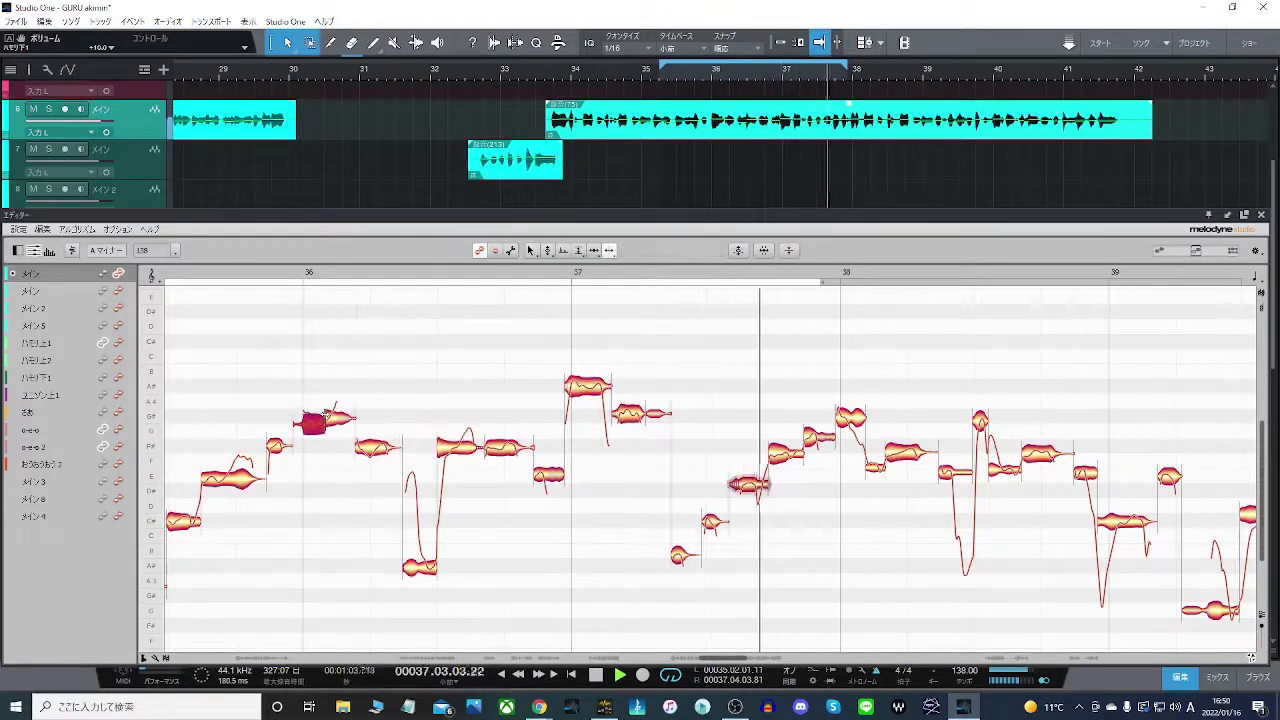
{"action": "right_click", "coordinate": [327, 414]}
{"action": "left_click", "coordinate": [315, 421]}
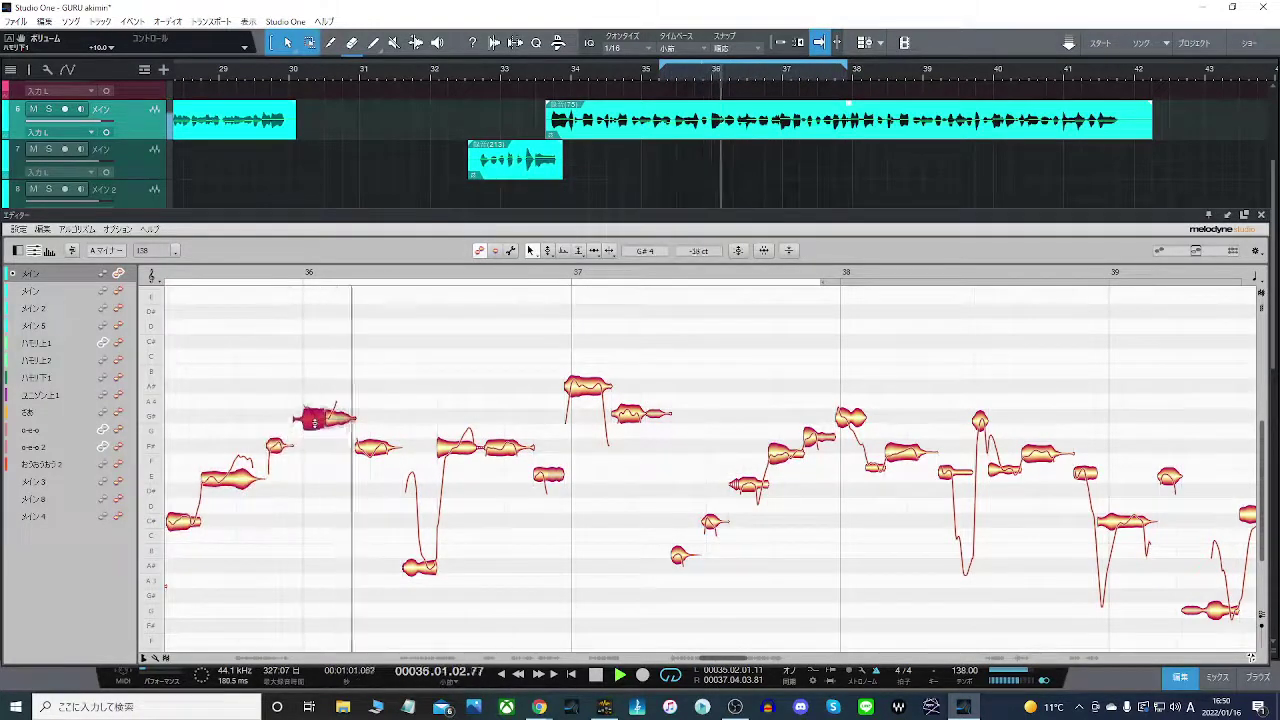
- Audition the phrase around bar 36 and lower both parts of the split note at bar 36 to G4
{"action": "left_click", "coordinate": [280, 273]}
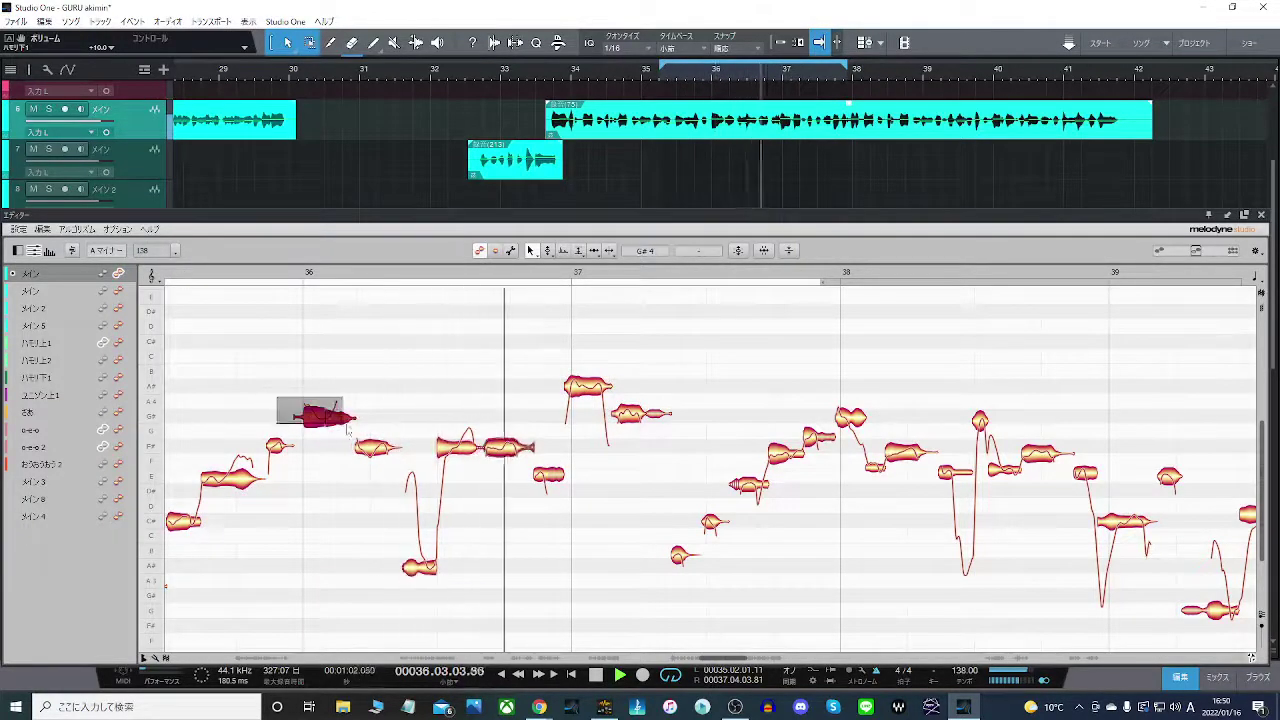
{"action": "left_click", "coordinate": [595, 676]}
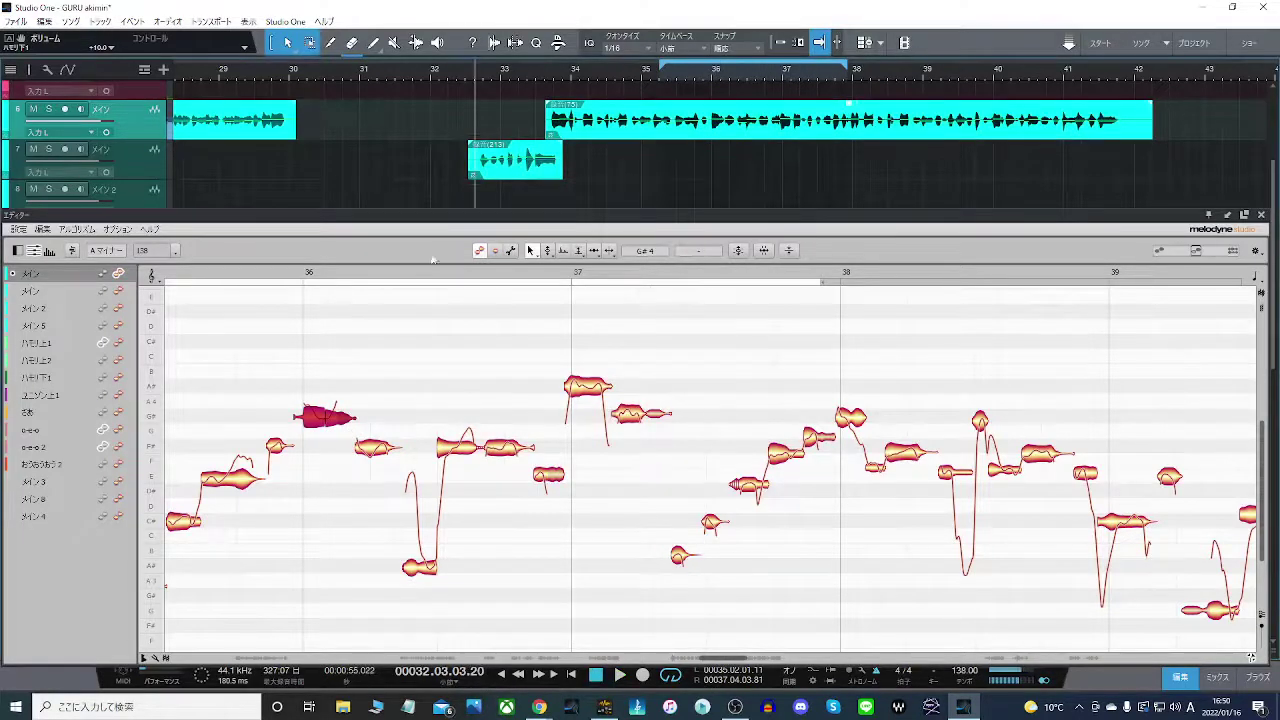
{"action": "scroll", "coordinate": [479, 173], "scroll_direction": "up", "scroll_amount": 3}
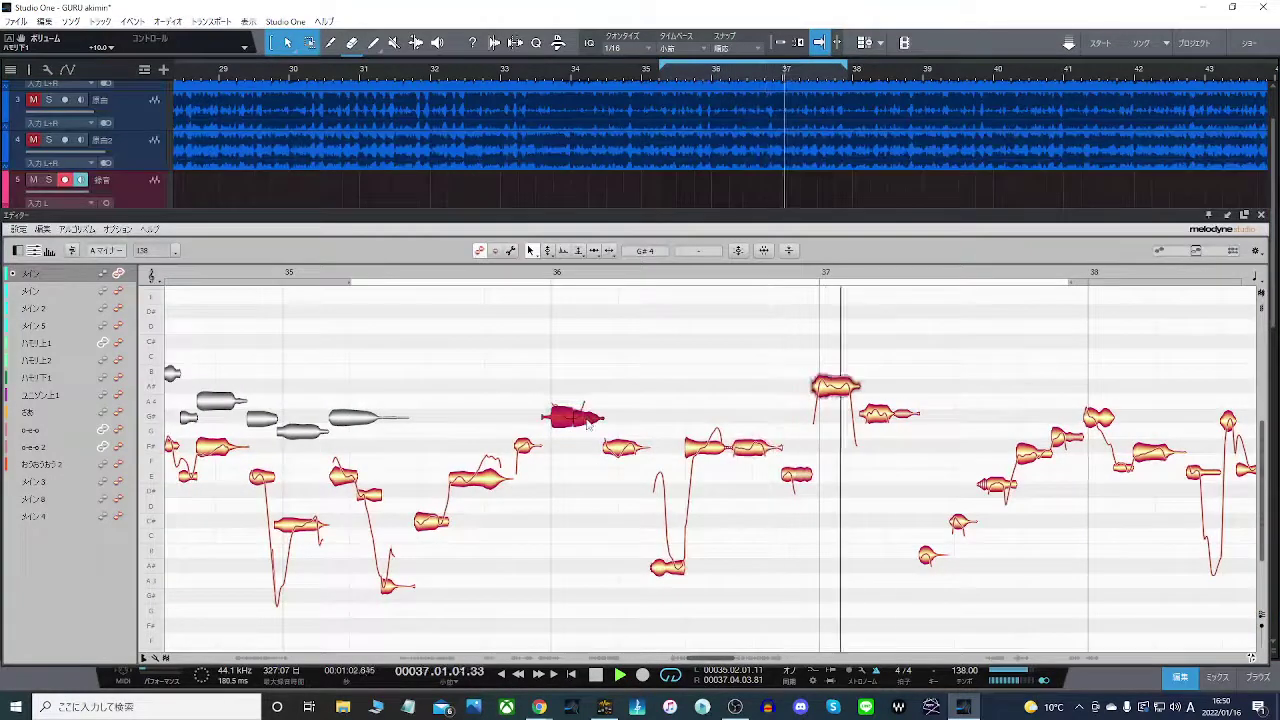
{"action": "left_click_drag", "start_coordinate": [580, 416], "coordinate": [585, 430]}
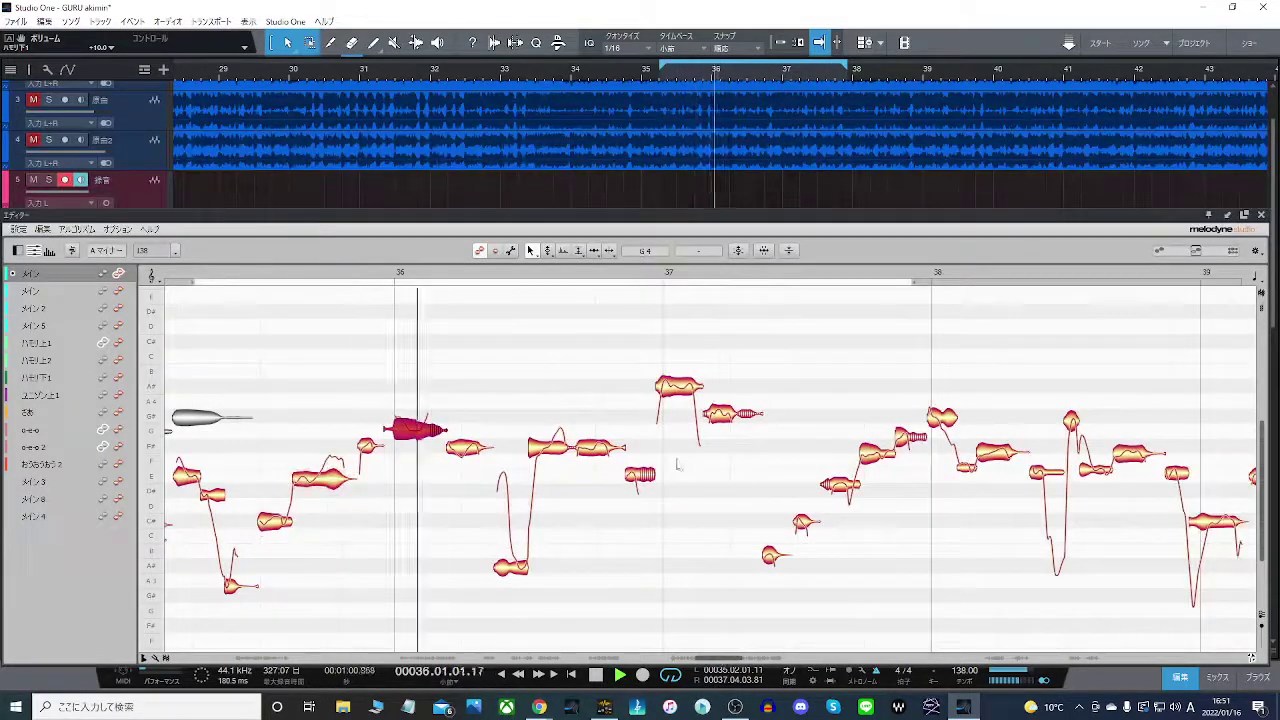
- Lower the note following the high note at bar 37 to G4 and save the song
{"action": "left_click", "coordinate": [673, 398]}
{"action": "left_click", "coordinate": [718, 418]}
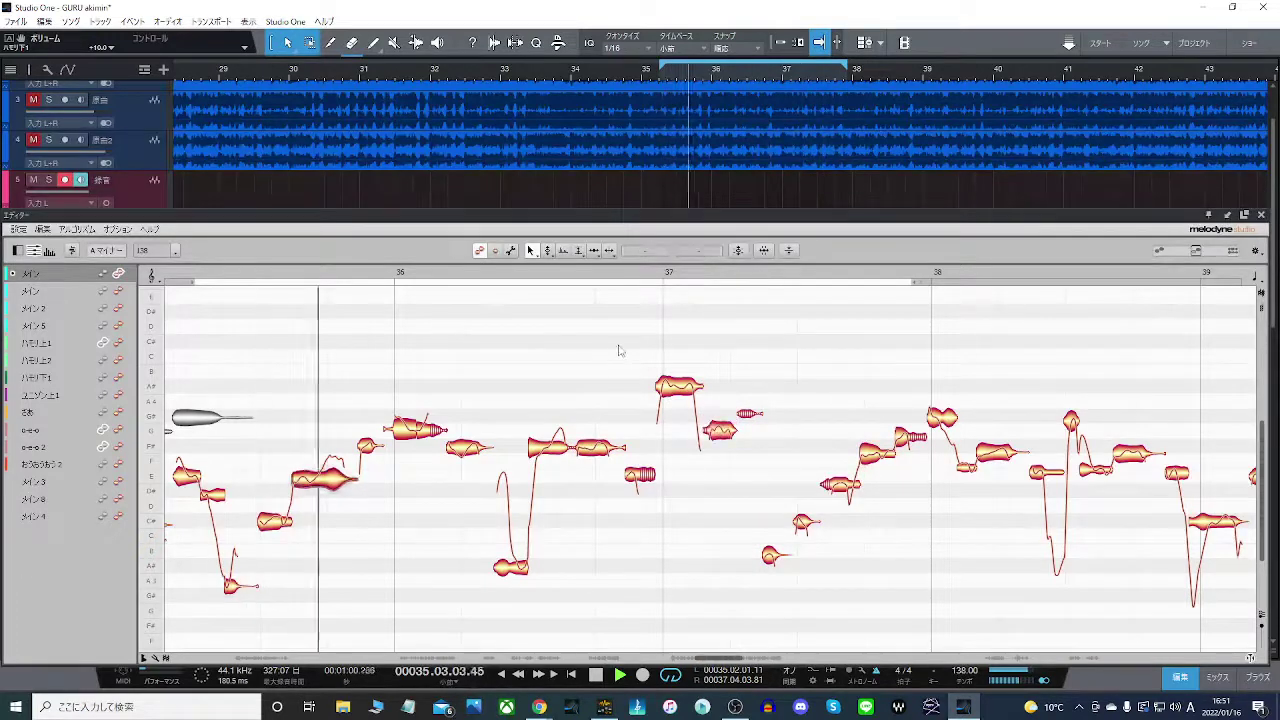
{"action": "left_click_drag", "start_coordinate": [718, 418], "coordinate": [719, 431]}
{"action": "key", "text": "ctrl+s"}
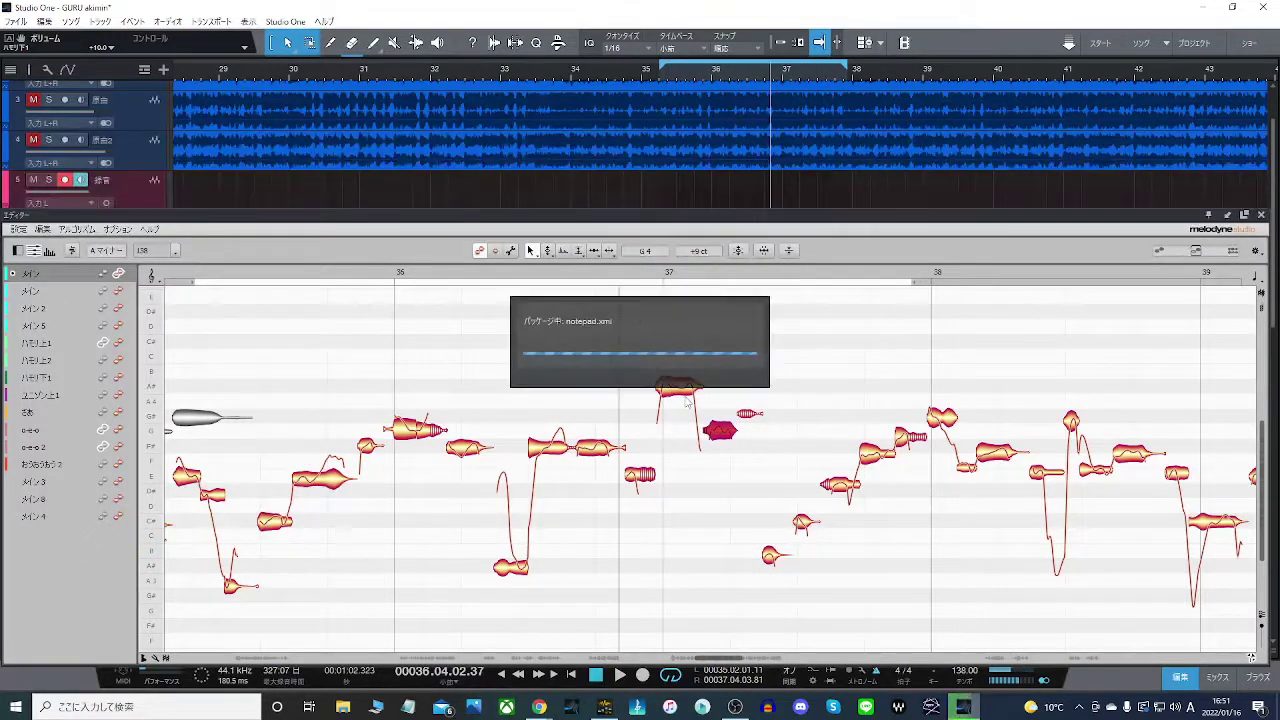
- Move the note after the high A#4 in bar 37 and its tail to slightly flat G#4, and tune the next low note to B3
{"action": "left_click", "coordinate": [684, 384]}
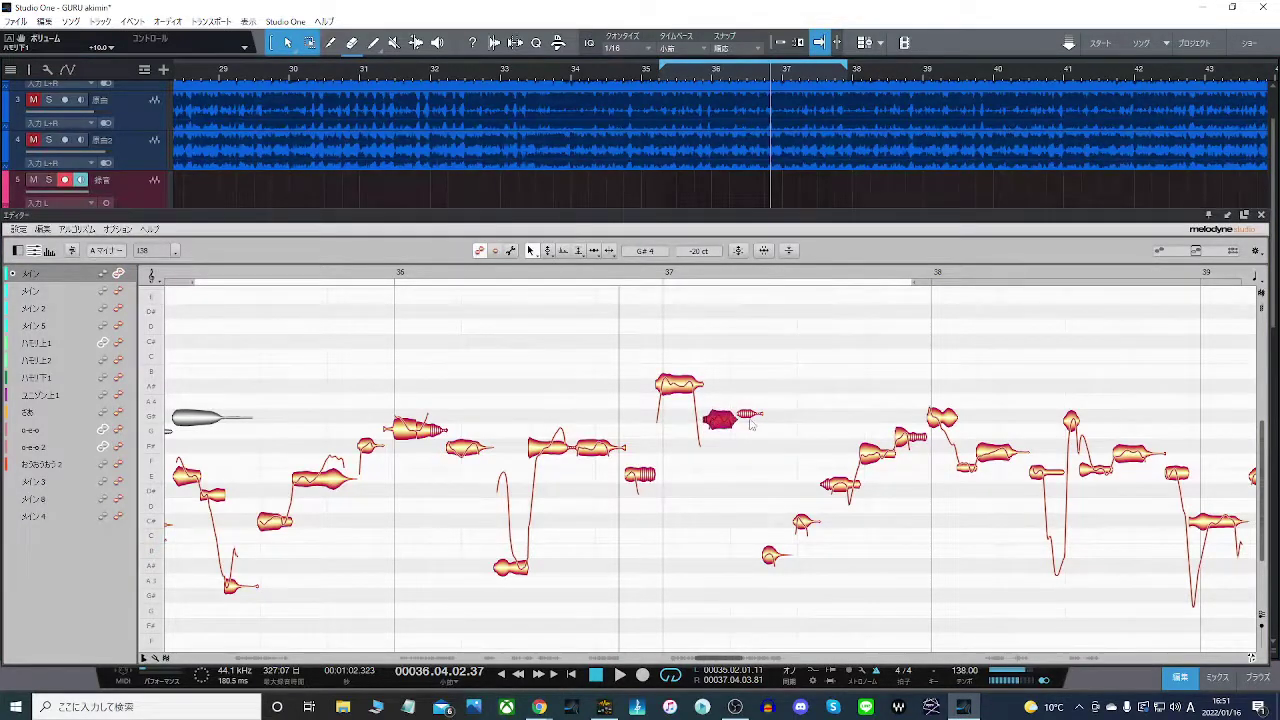
{"action": "left_click", "coordinate": [506, 274]}
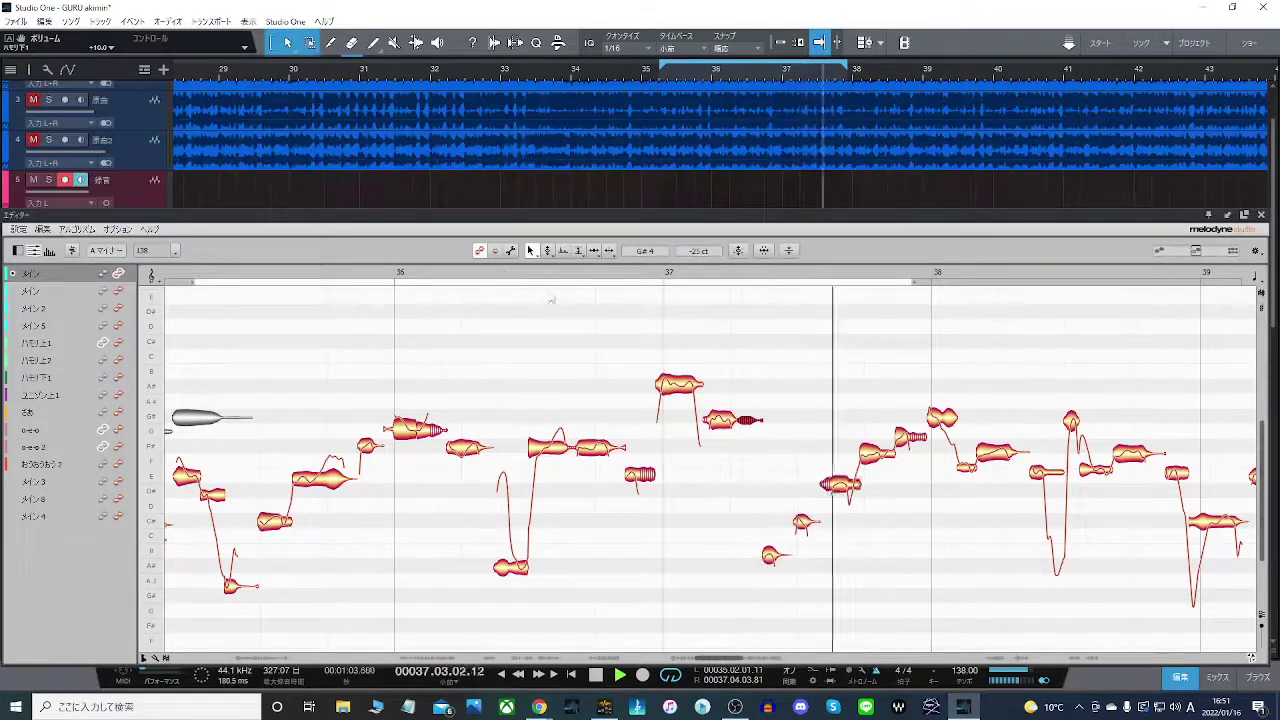
{"action": "left_click", "coordinate": [771, 558]}
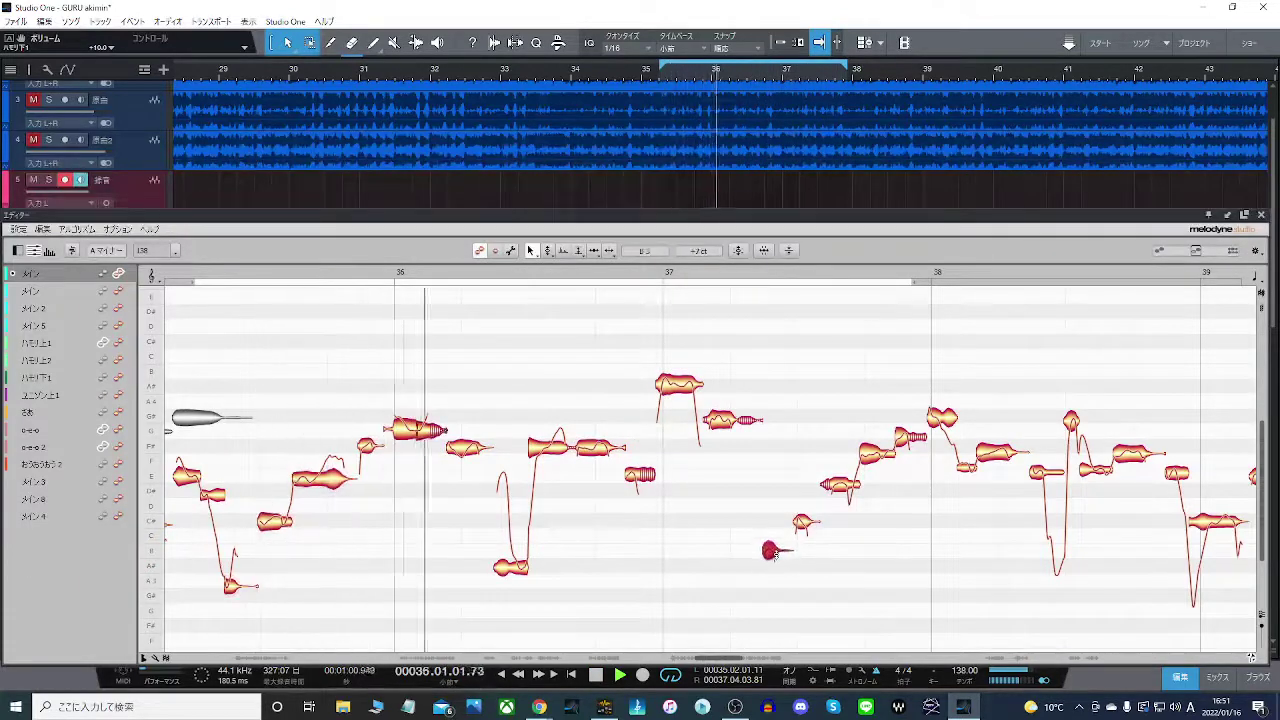
- Set the playback loop range from about 37.01.04 to 39.04.01
{"action": "left_click_drag", "start_coordinate": [727, 660], "coordinate": [743, 660]}
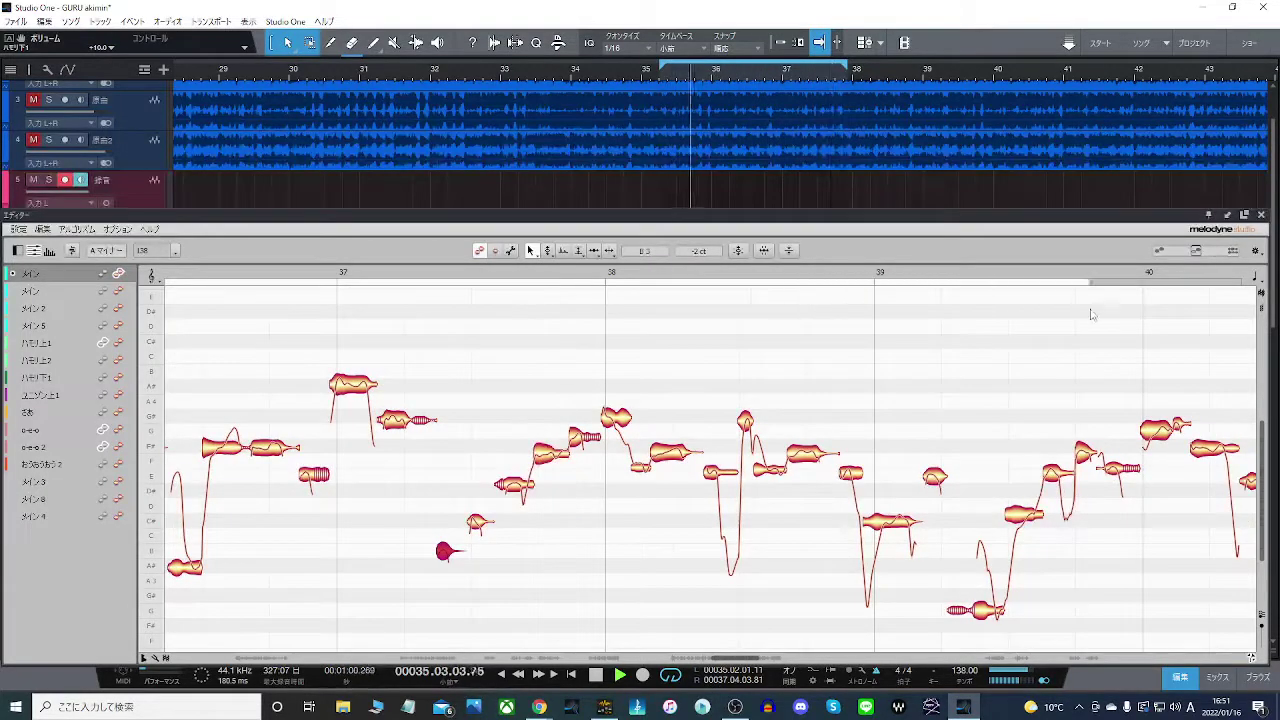
{"action": "double_click", "coordinate": [403, 283]}
{"action": "left_click_drag", "start_coordinate": [402, 283], "coordinate": [1047, 312]}
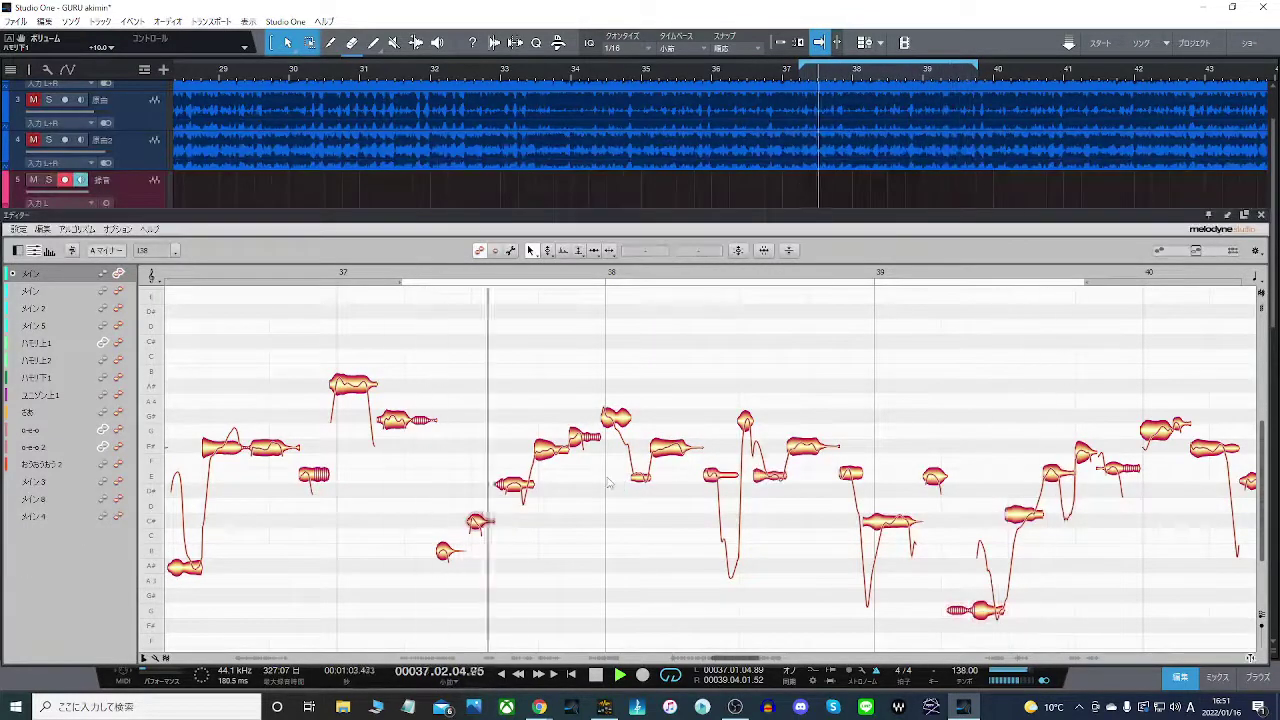
- Align the note just before bar 39 and the one midway through bar 37 to E4, and fine-tune the low B3 note
{"action": "left_click_drag", "start_coordinate": [607, 478], "coordinate": [935, 479]}
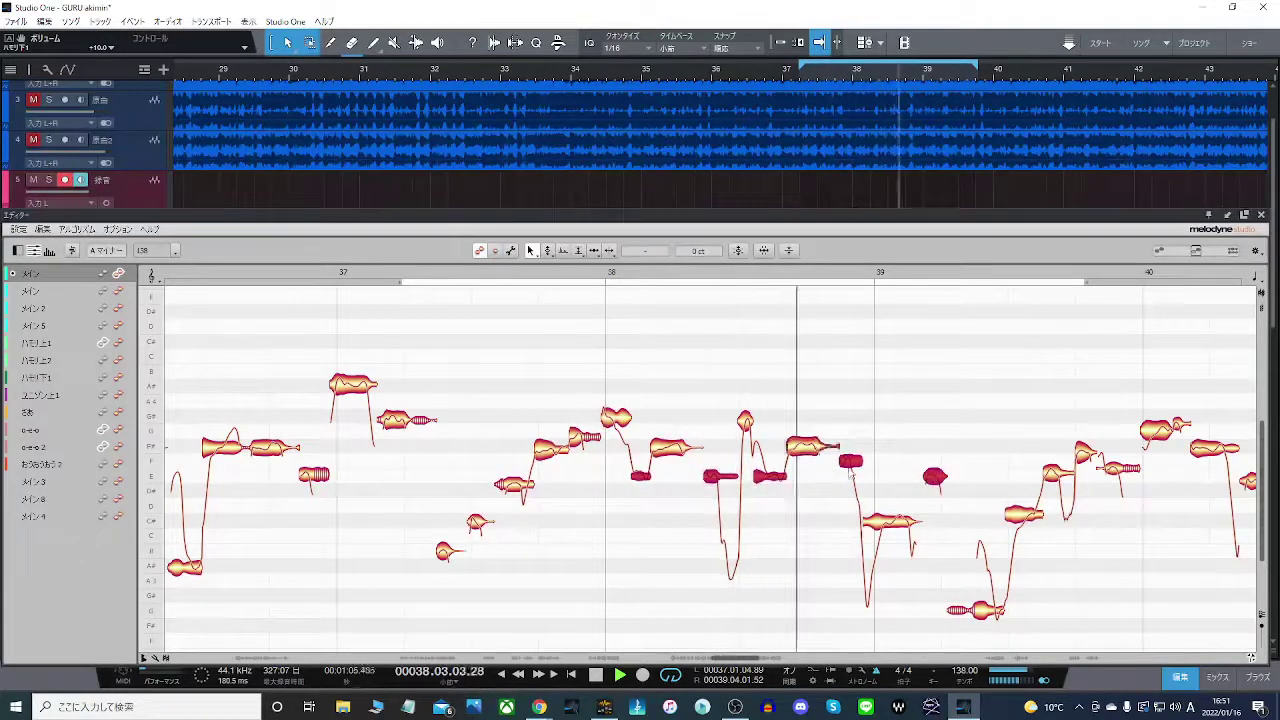
{"action": "left_click", "coordinate": [850, 479]}
{"action": "left_click_drag", "start_coordinate": [851, 462], "coordinate": [851, 477]}
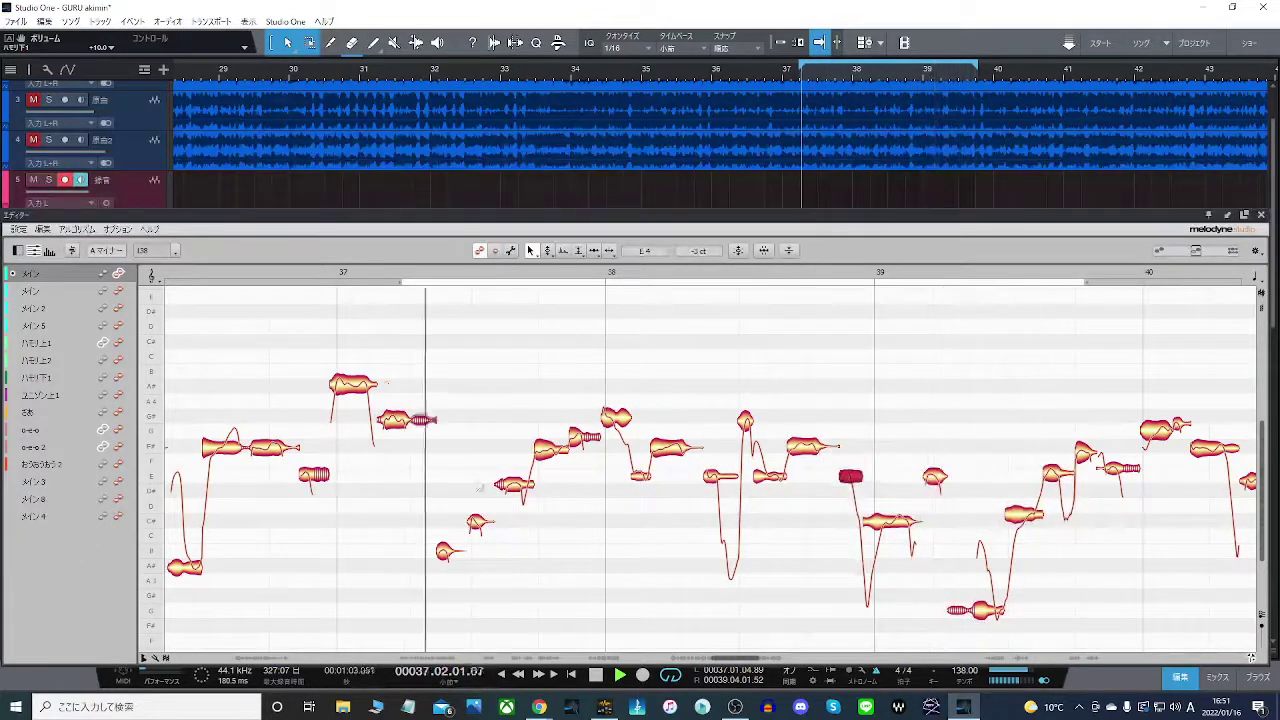
{"action": "left_click", "coordinate": [510, 483]}
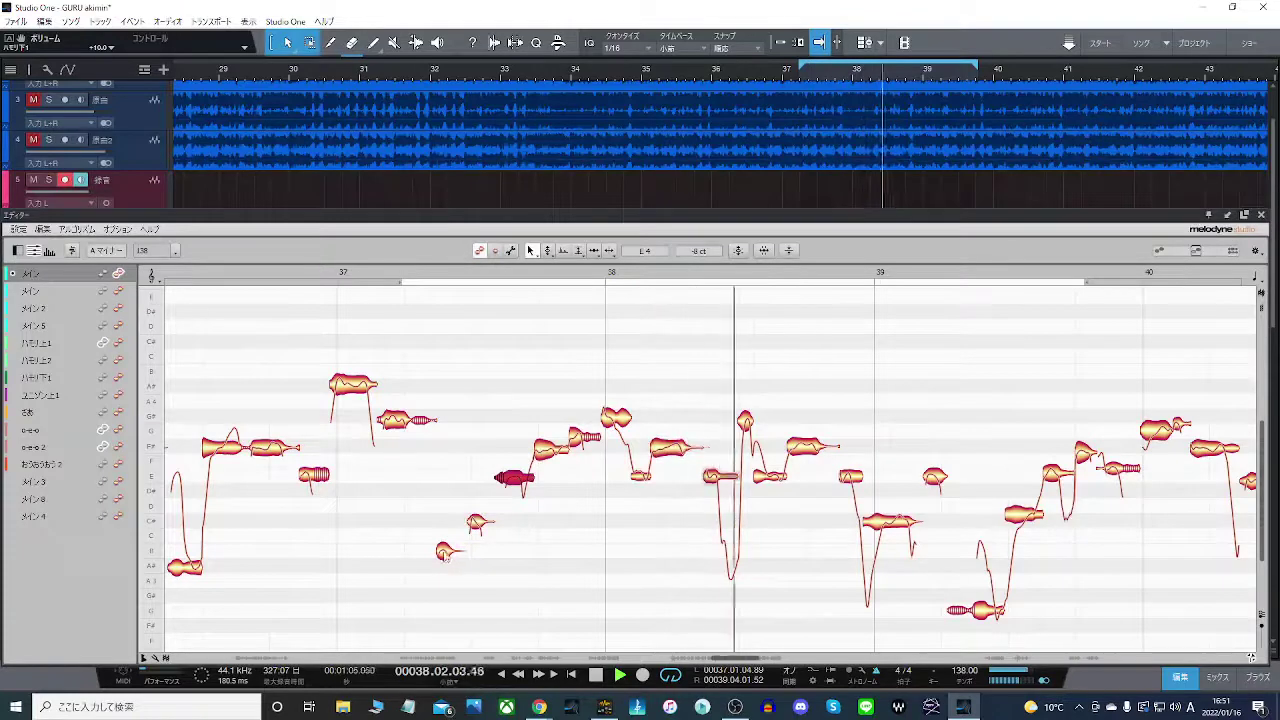
{"action": "left_click", "coordinate": [444, 552]}
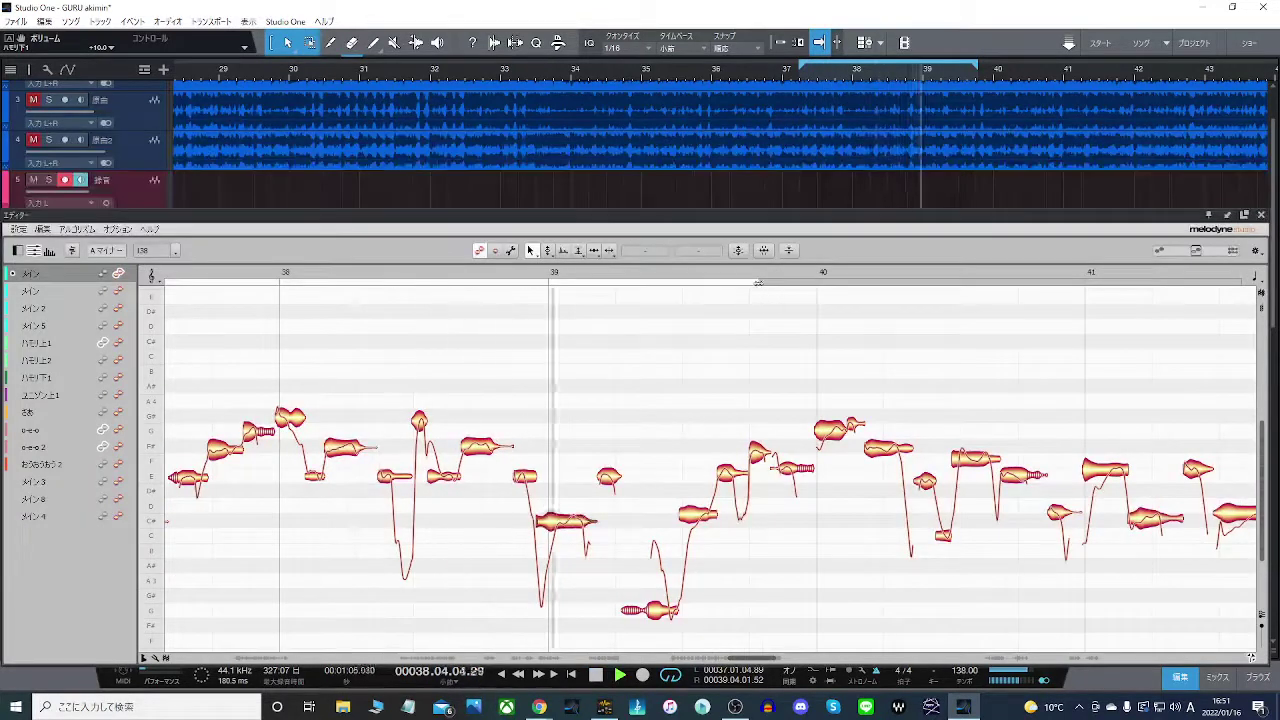
- Move the playback loop range to run from about 38.02.02 to 40.04.03
{"action": "left_click_drag", "start_coordinate": [761, 283], "coordinate": [1093, 295]}
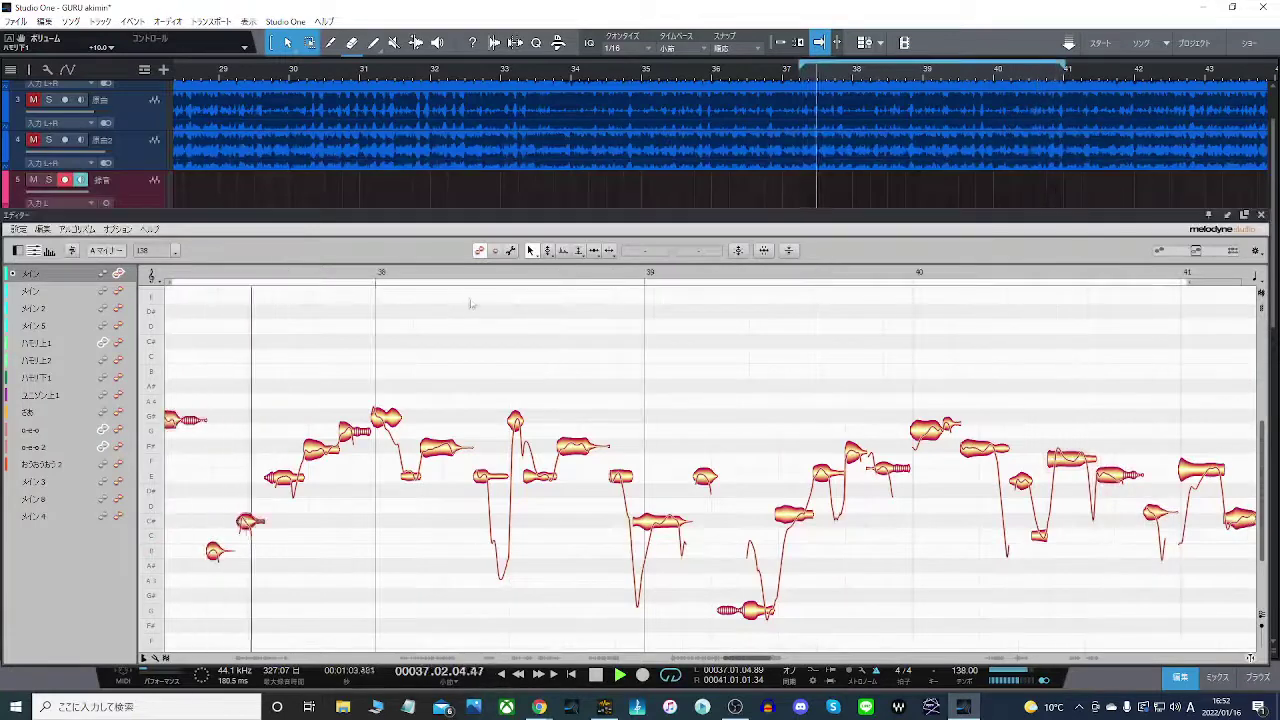
{"action": "double_click", "coordinate": [387, 283]}
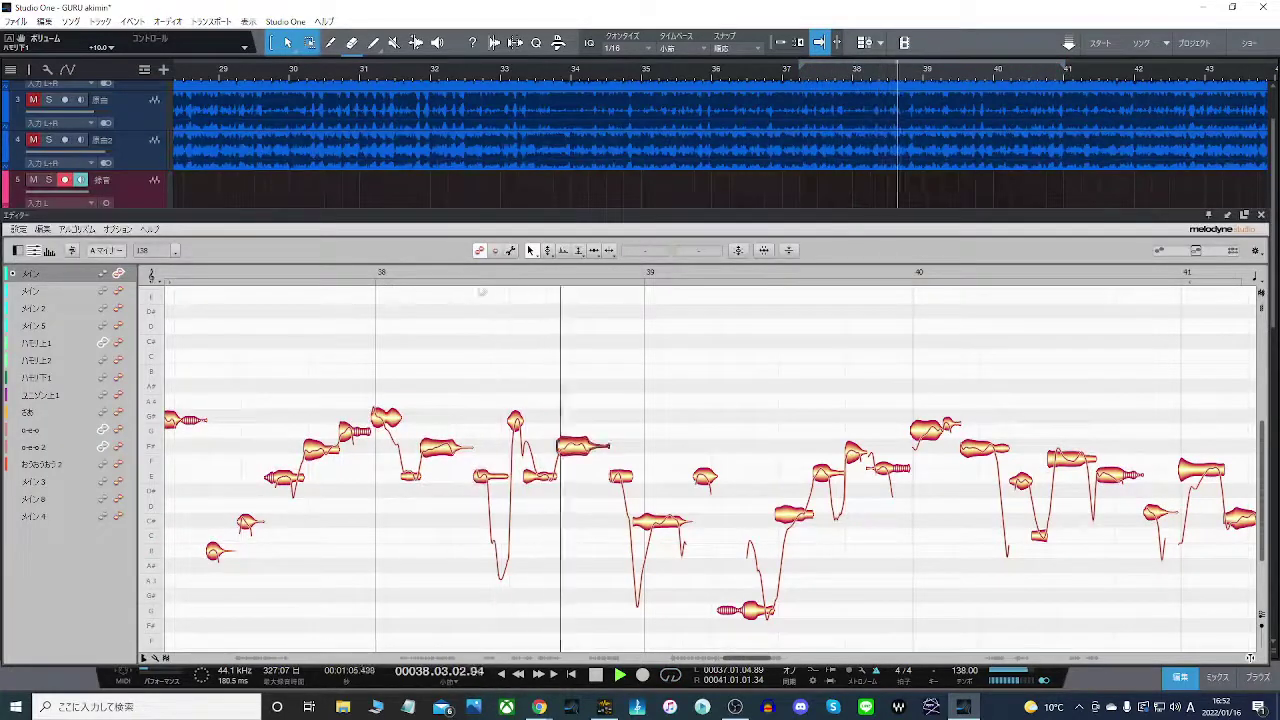
{"action": "left_click_drag", "start_coordinate": [480, 288], "coordinate": [1146, 309]}
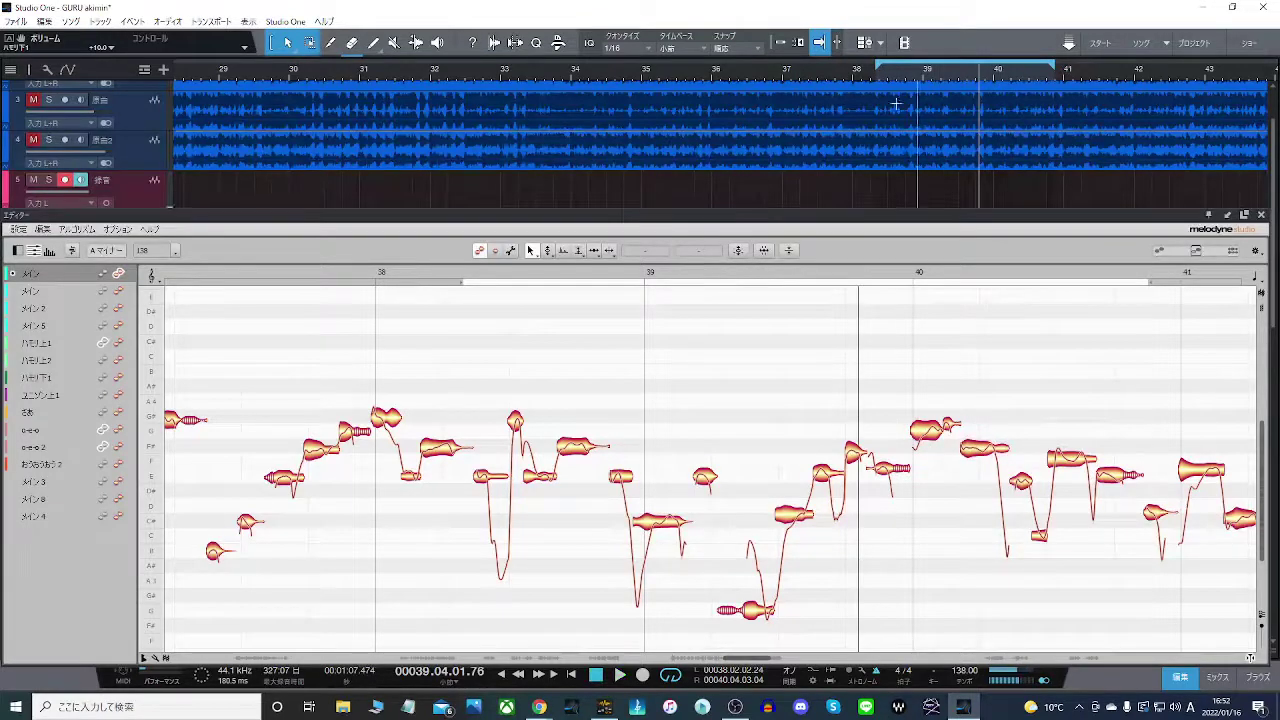
- Unmute the 原曲 track and audition it solo for reference, then play the looped phrase with solo off
{"action": "left_click", "coordinate": [34, 101]}
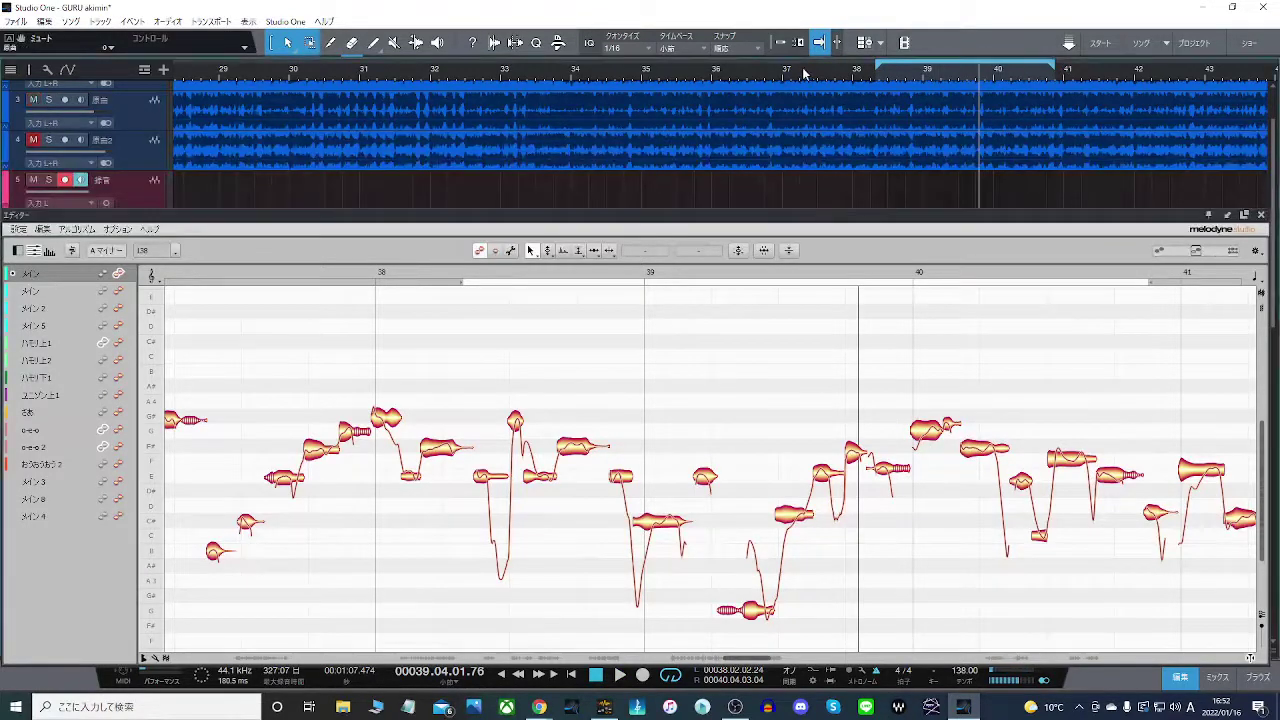
{"action": "left_click", "coordinate": [49, 101]}
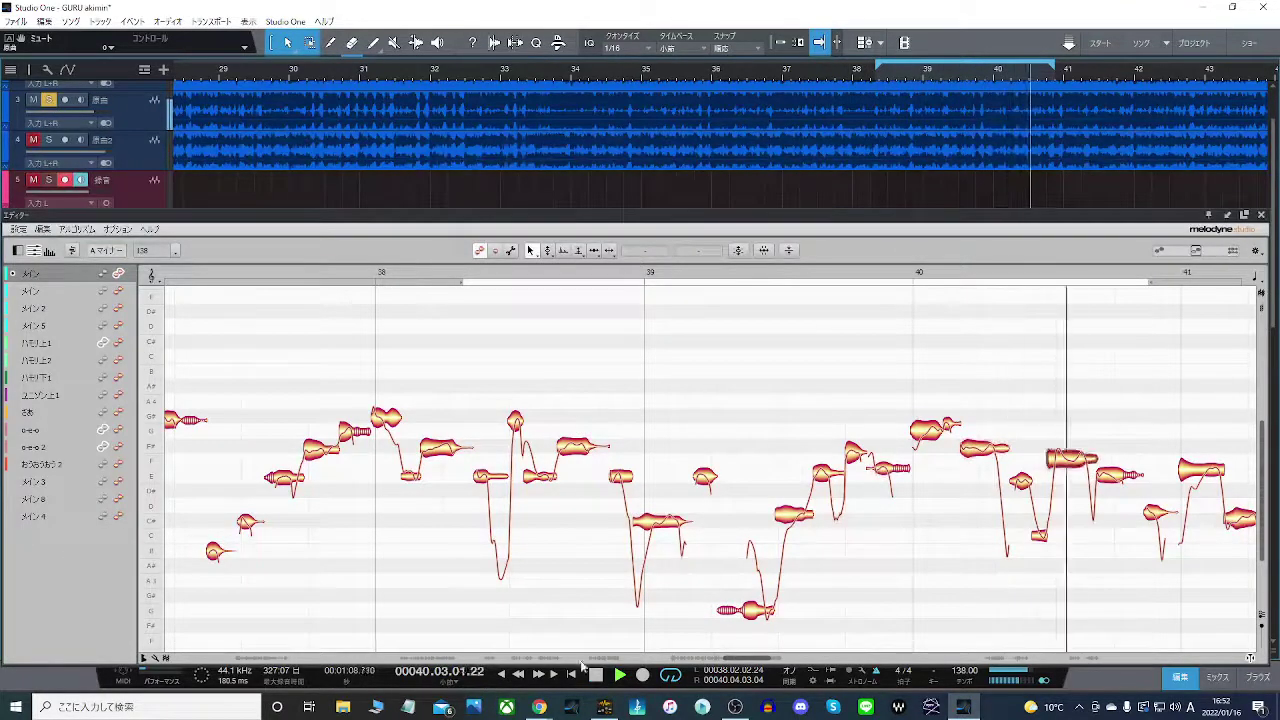
{"action": "key", "text": "space"}
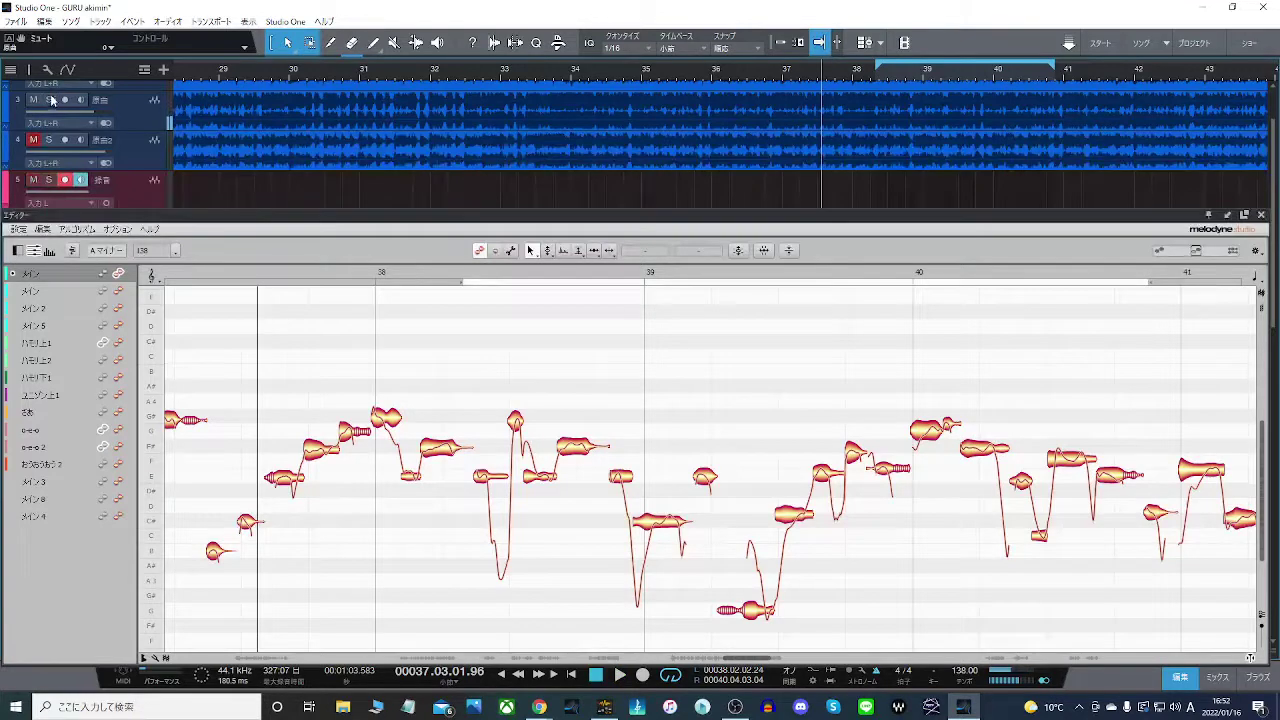
{"action": "left_click", "coordinate": [714, 277]}
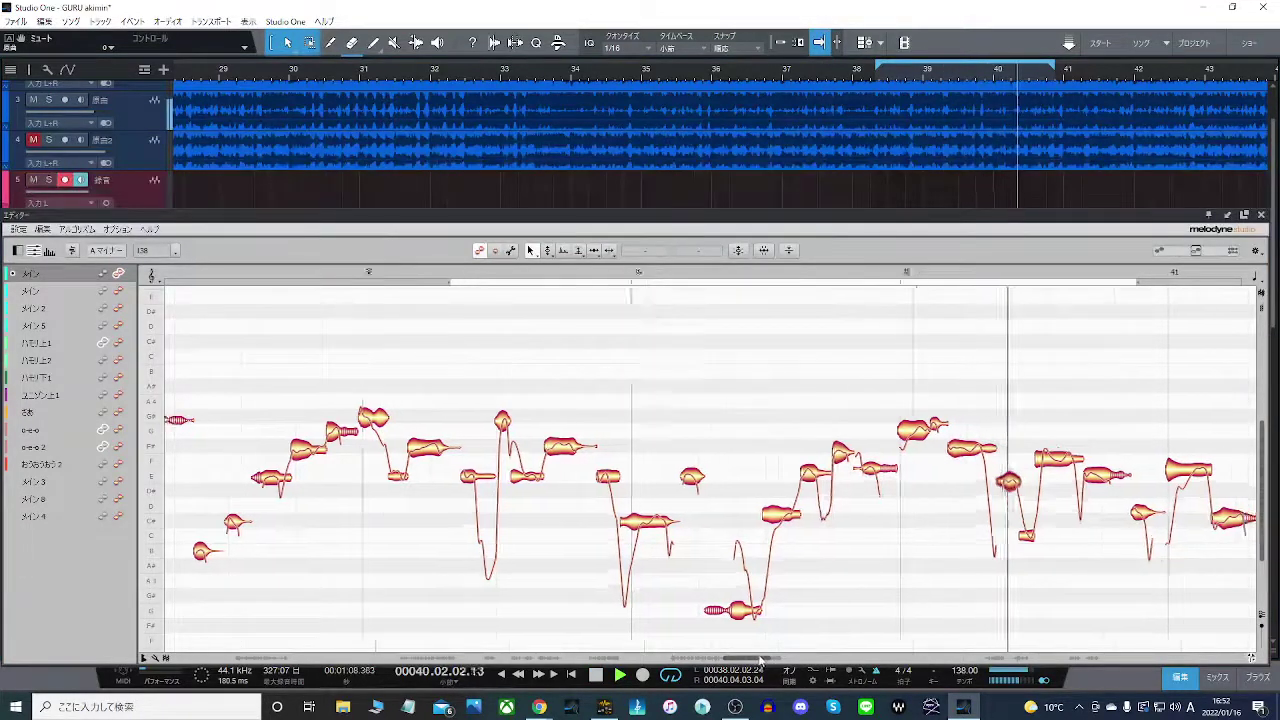
- Audition the phrase from around 39.02 with the 原曲 track muted and unmuted for comparison, ending with 原曲 muted
{"action": "left_click", "coordinate": [32, 101]}
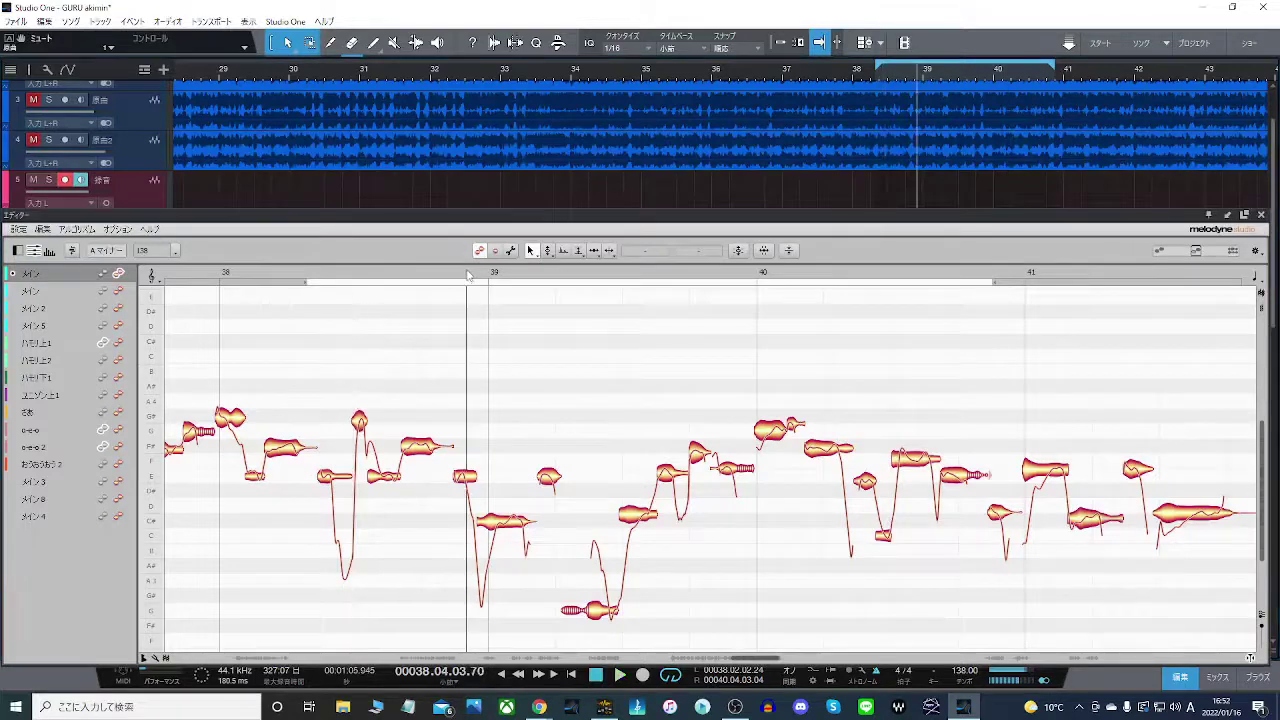
{"action": "scroll", "coordinate": [620, 405], "scroll_direction": "down", "scroll_amount": 1}
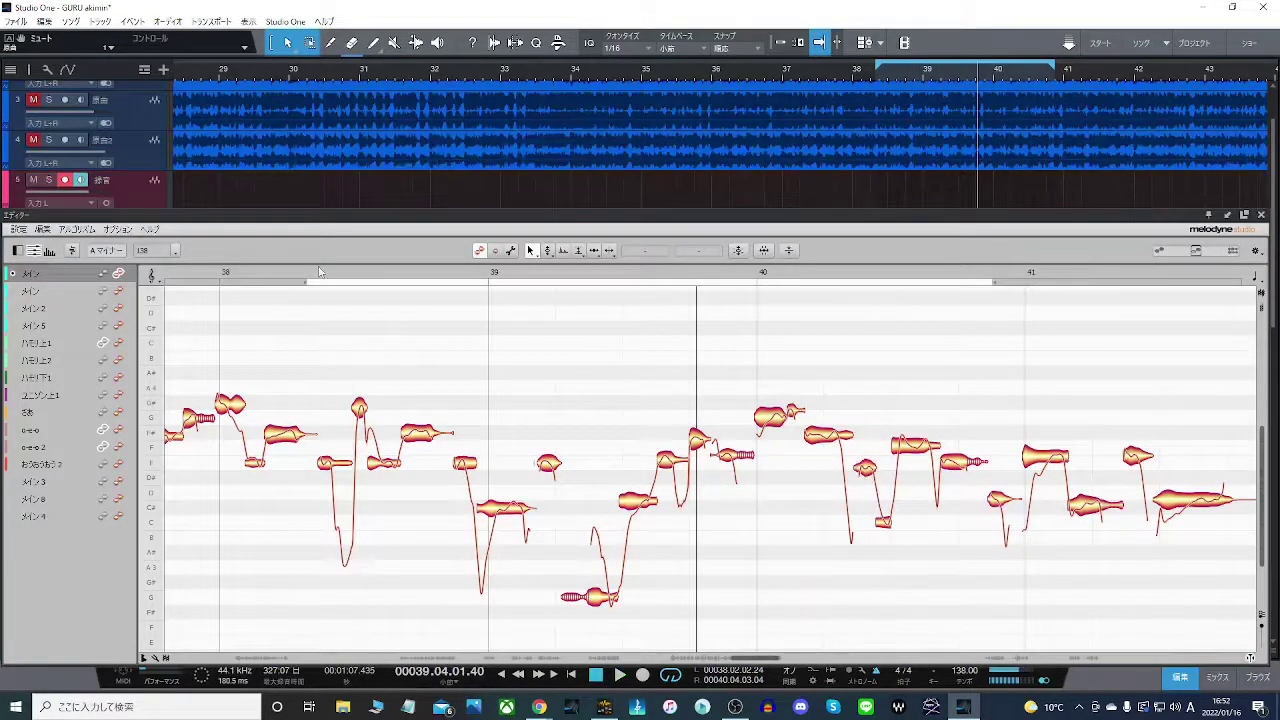
{"action": "left_click", "coordinate": [40, 104]}
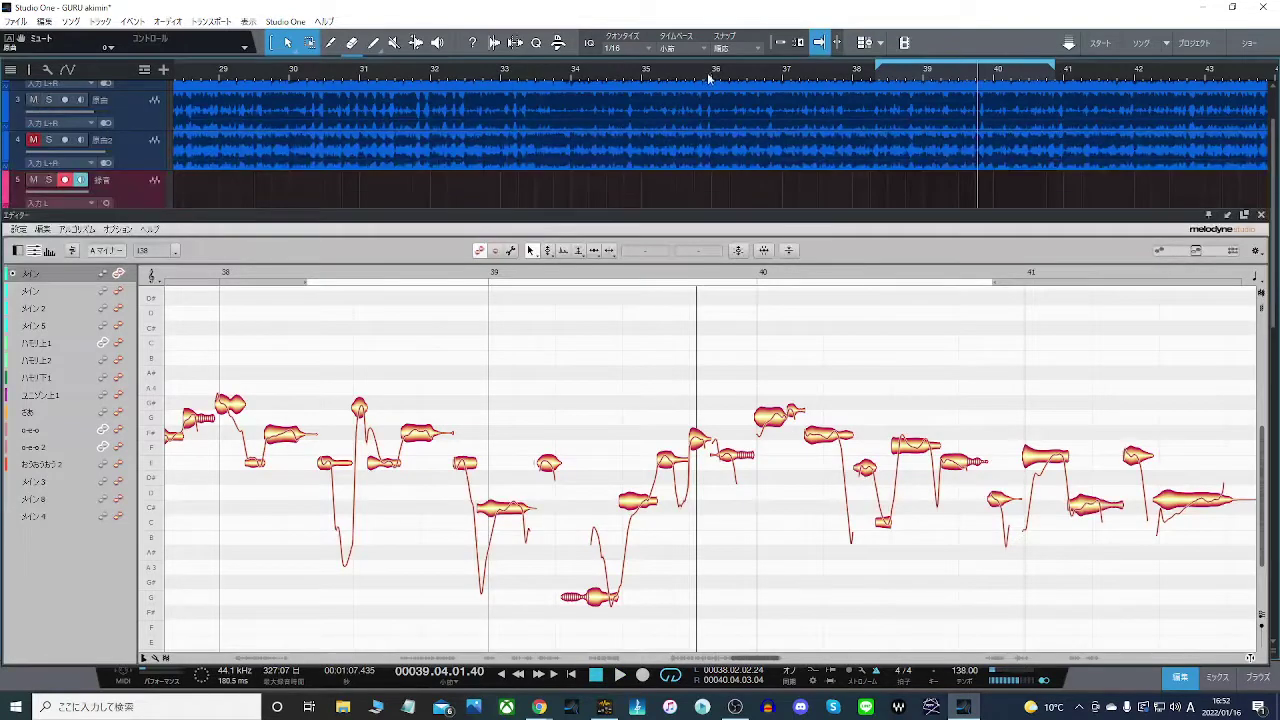
{"action": "left_click", "coordinate": [629, 276]}
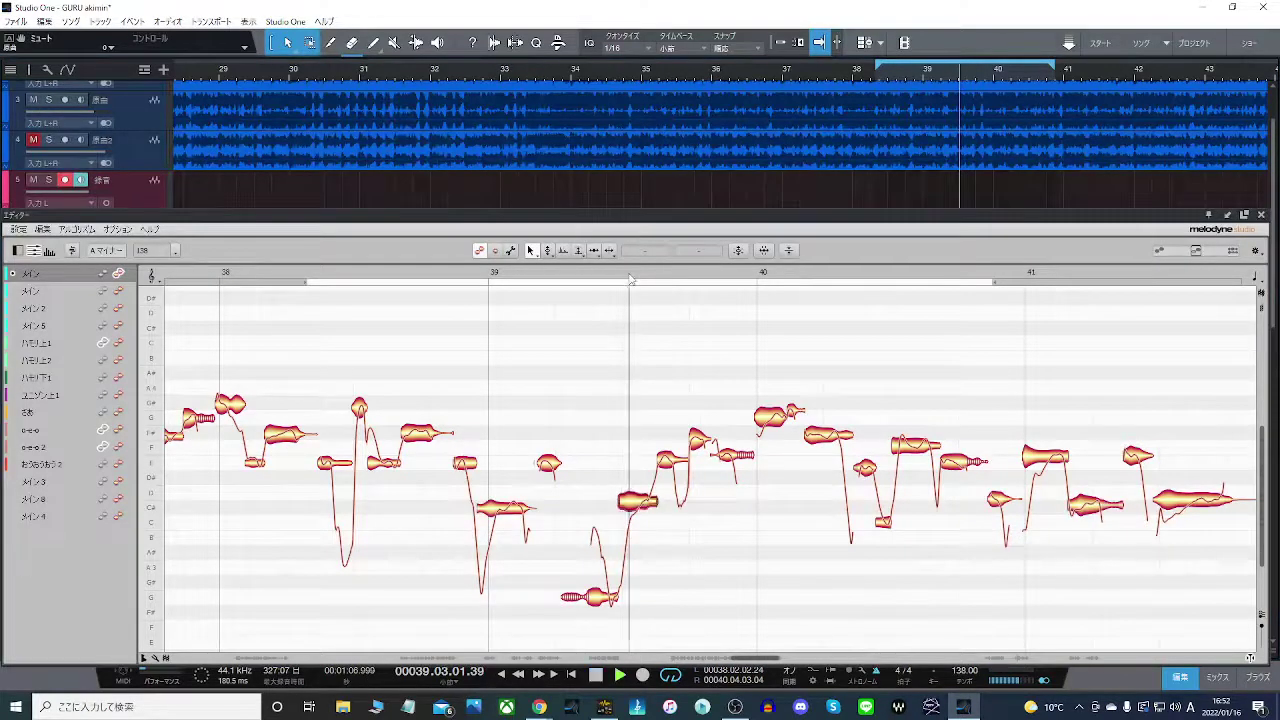
{"action": "left_click", "coordinate": [580, 277]}
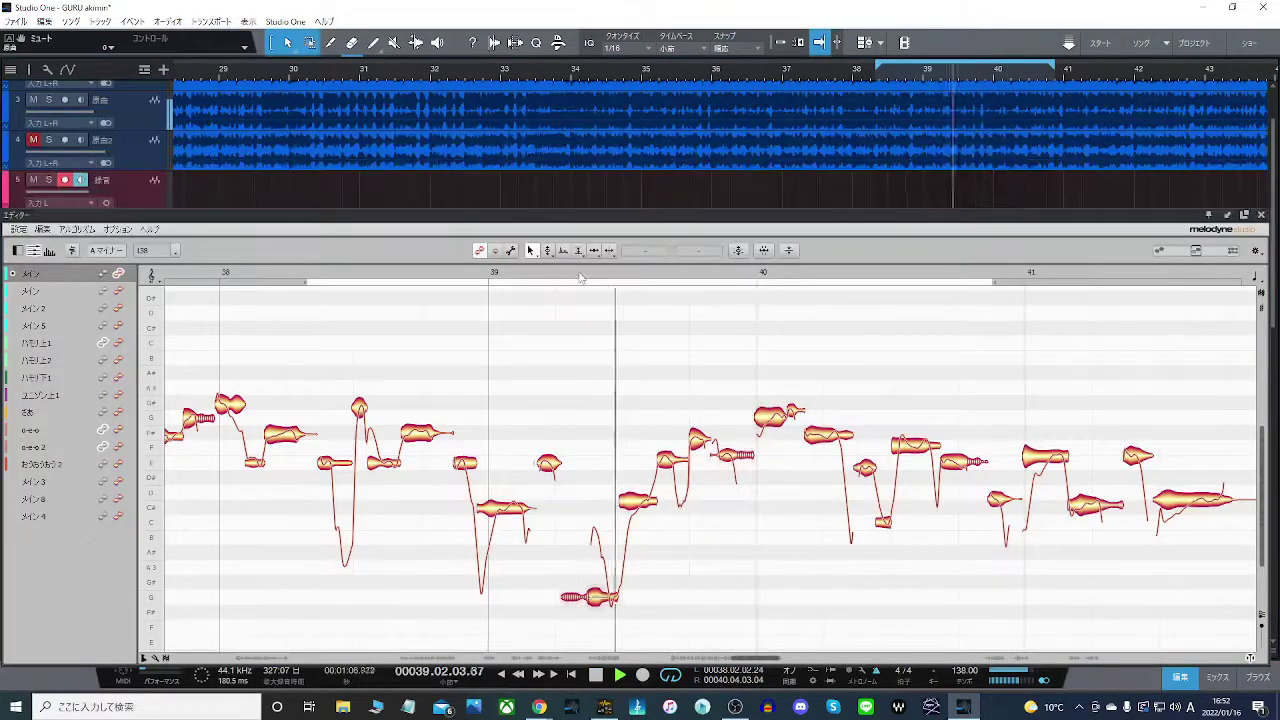
{"action": "left_click", "coordinate": [580, 277]}
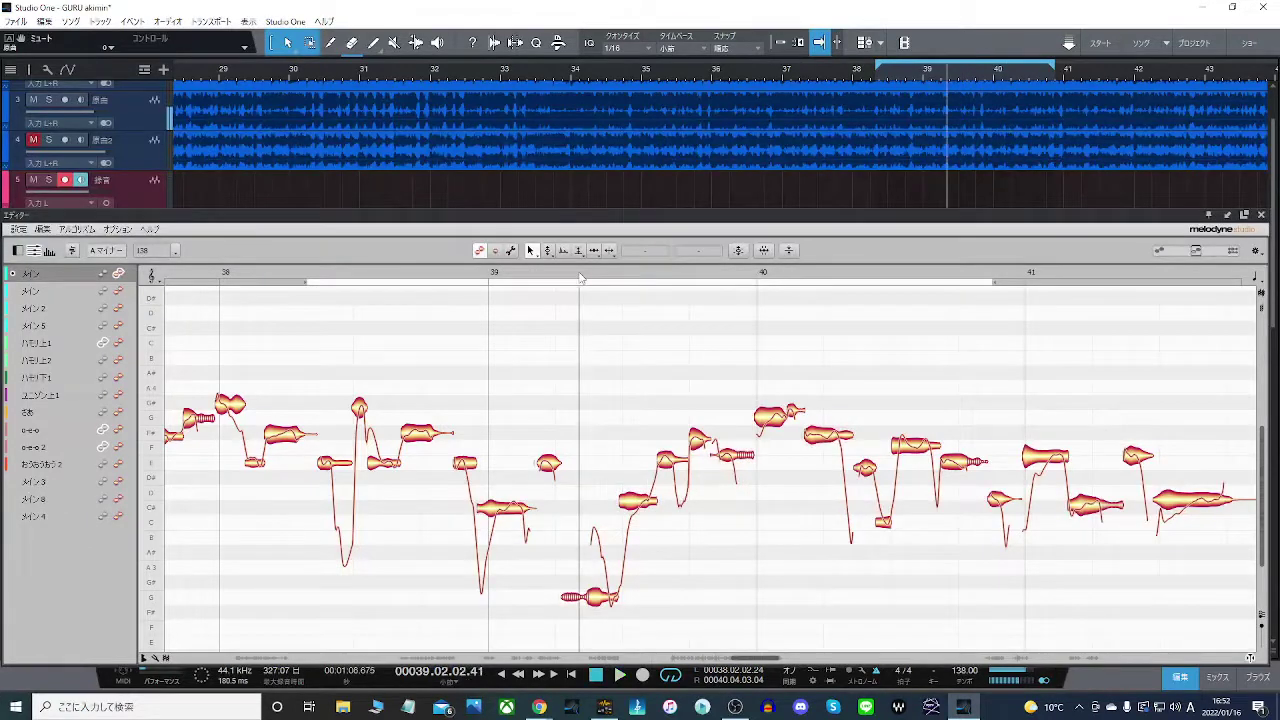
{"action": "left_click", "coordinate": [580, 277]}
{"action": "left_click", "coordinate": [578, 277]}
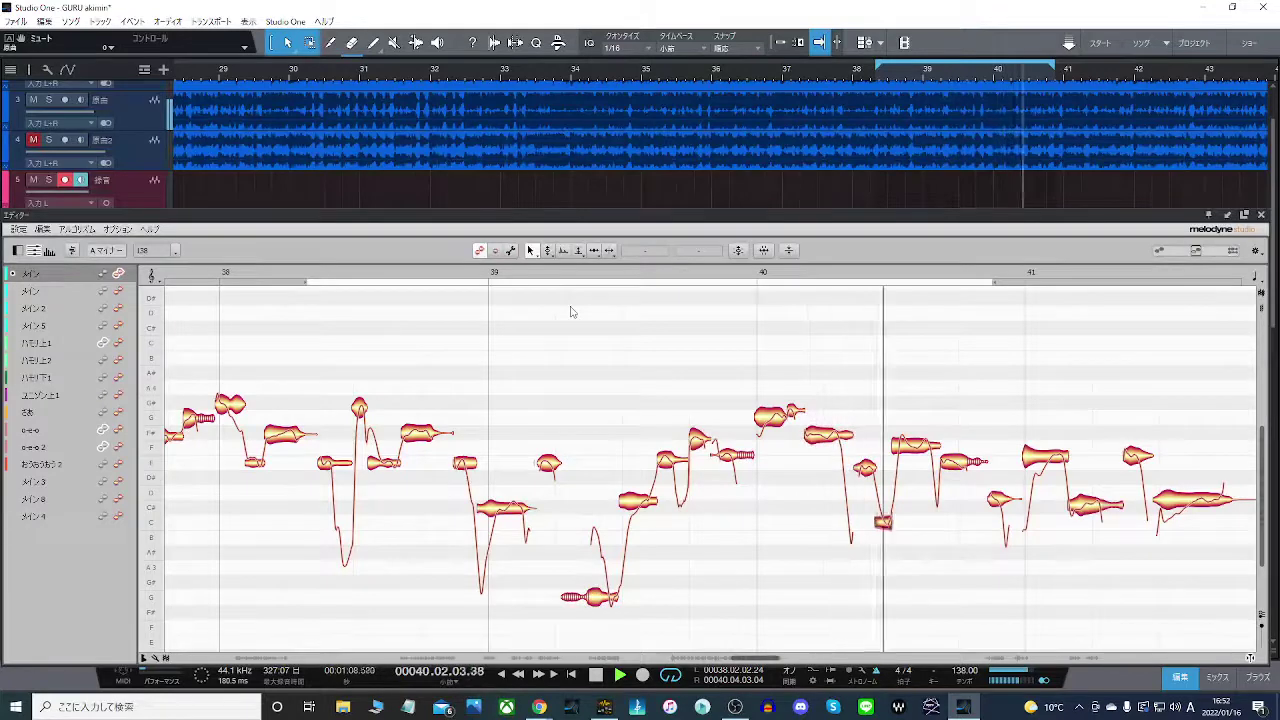
{"action": "left_click", "coordinate": [564, 278]}
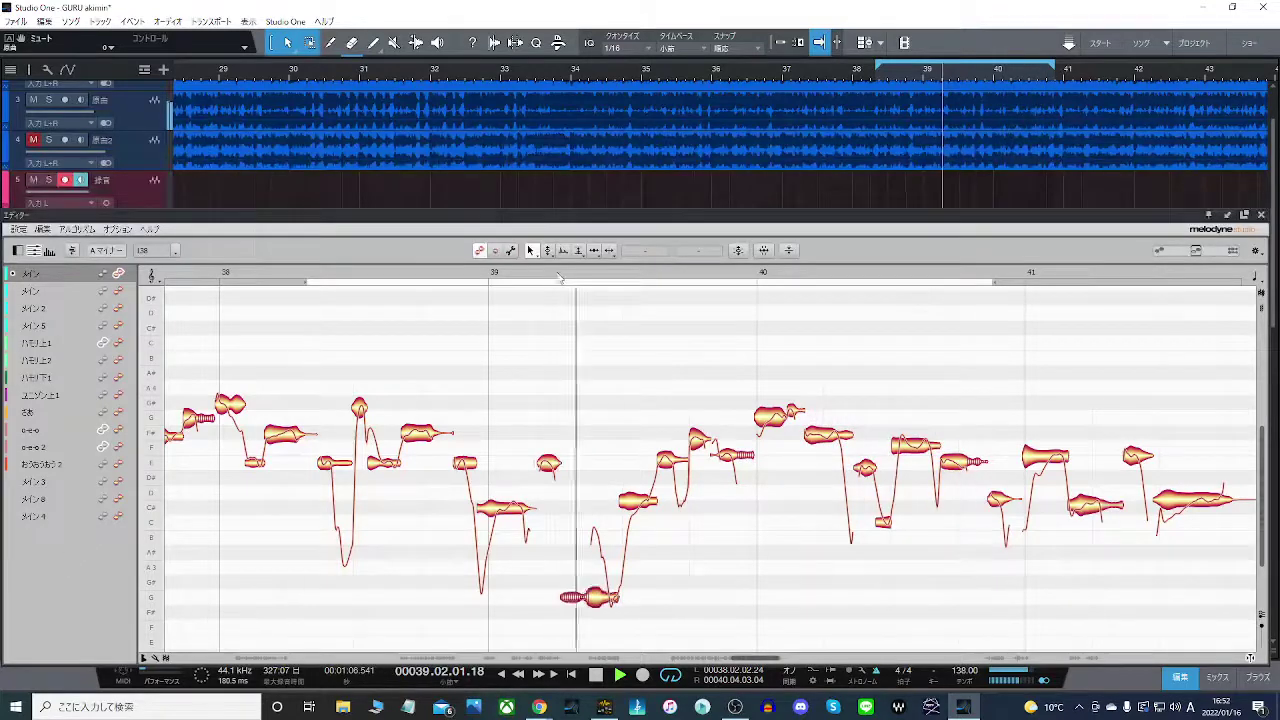
{"action": "left_click", "coordinate": [32, 101]}
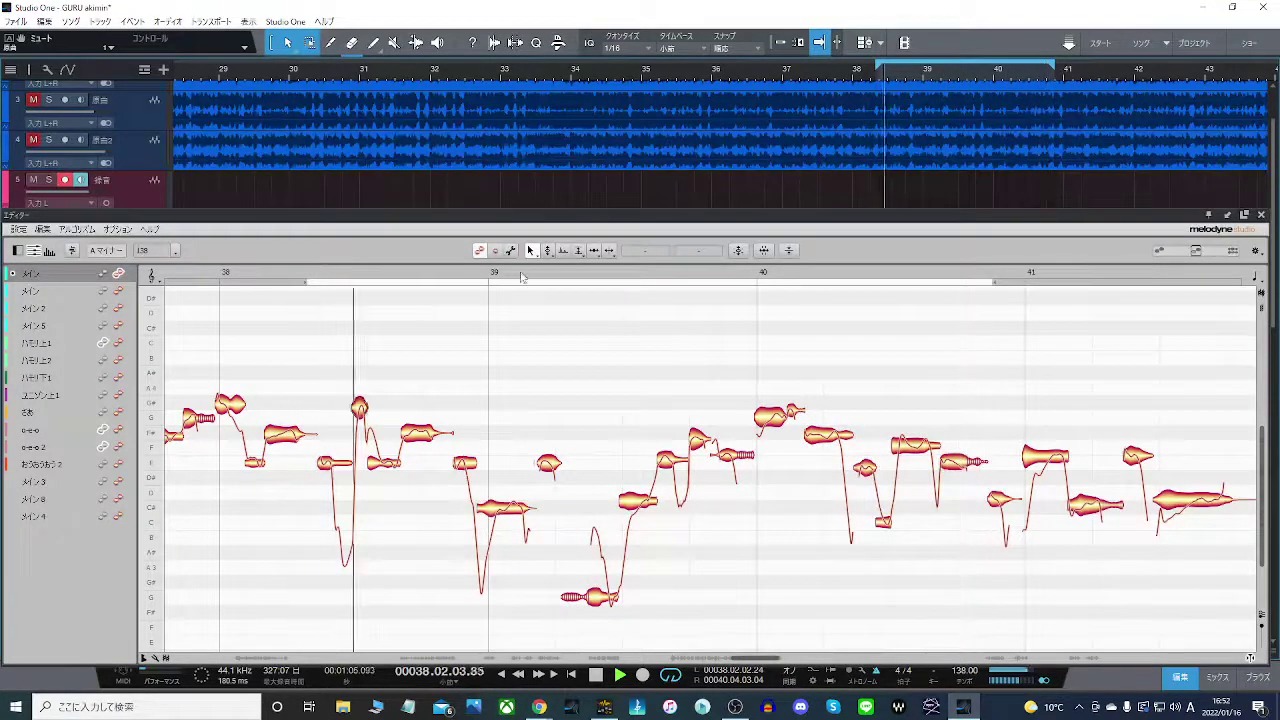
- Fine-tune the notes in the second half of bar 39: nudge the D4 upward, set the next-to-last note to F#4 and the last to E4
{"action": "left_click", "coordinate": [734, 458]}
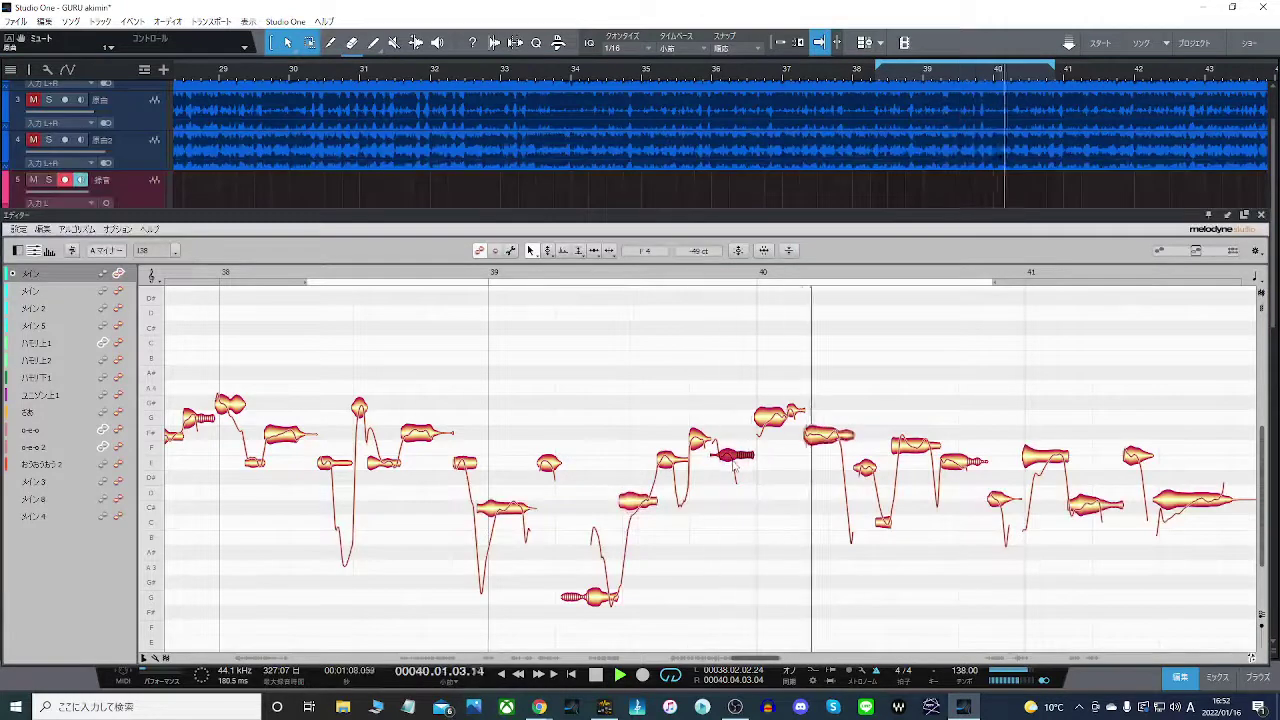
{"action": "left_click_drag", "start_coordinate": [733, 460], "coordinate": [733, 466]}
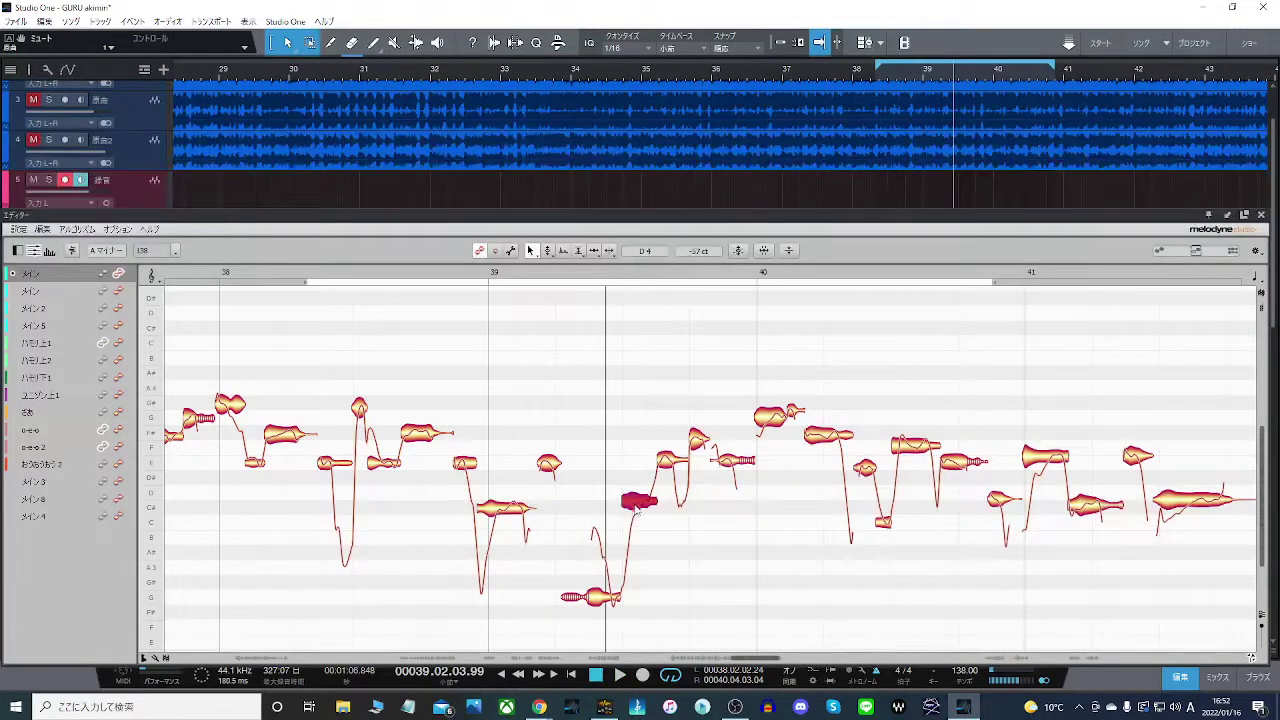
{"action": "key", "text": "Right"}
{"action": "key", "text": "Right"}
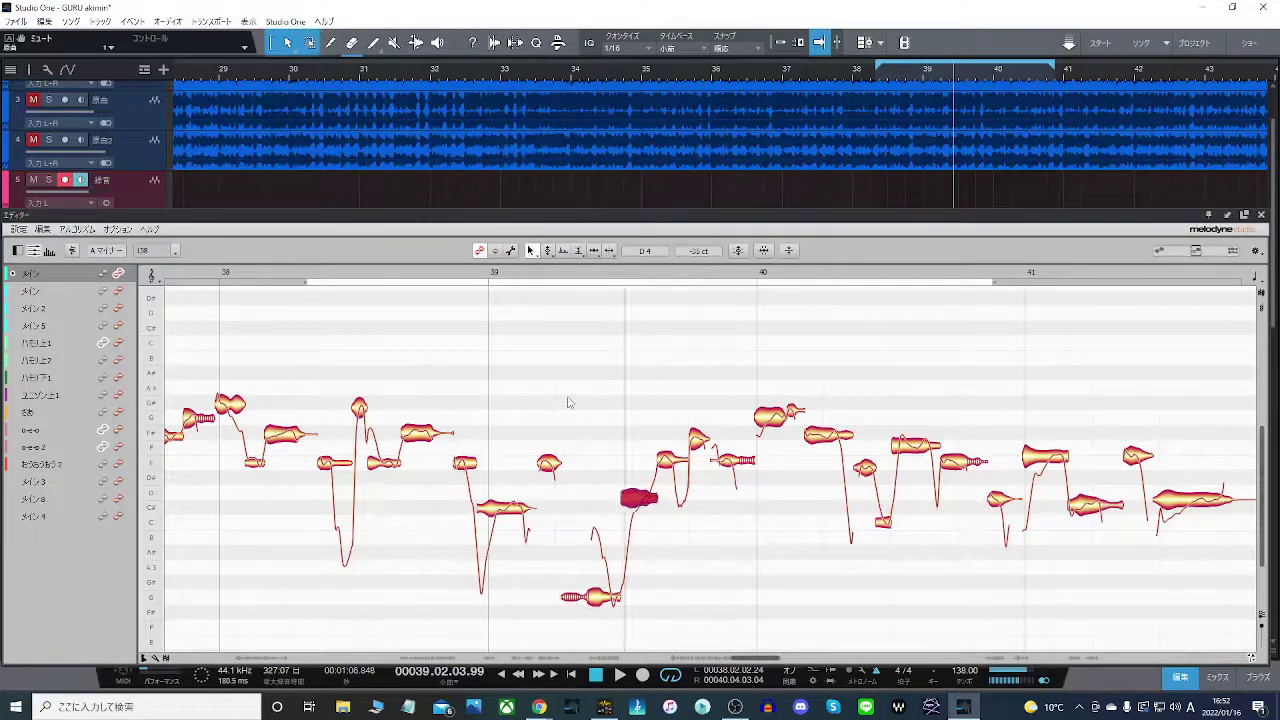
{"action": "left_click", "coordinate": [730, 468]}
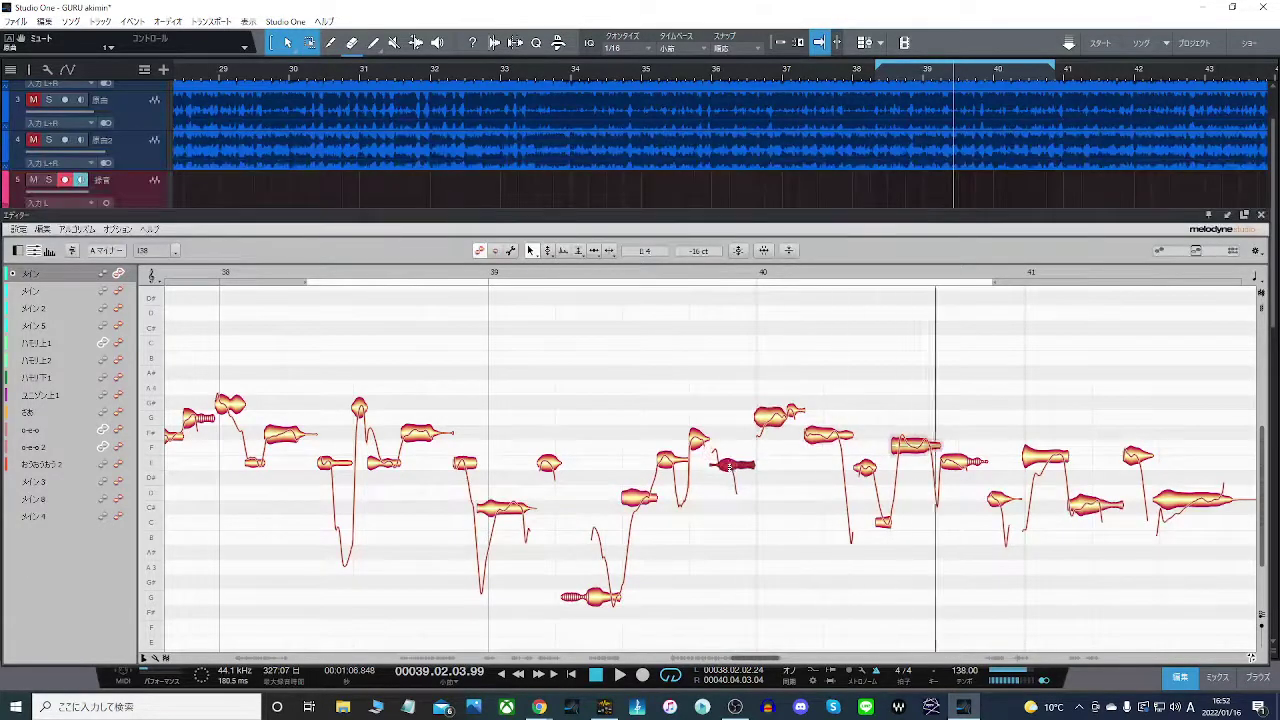
{"action": "left_click", "coordinate": [699, 438]}
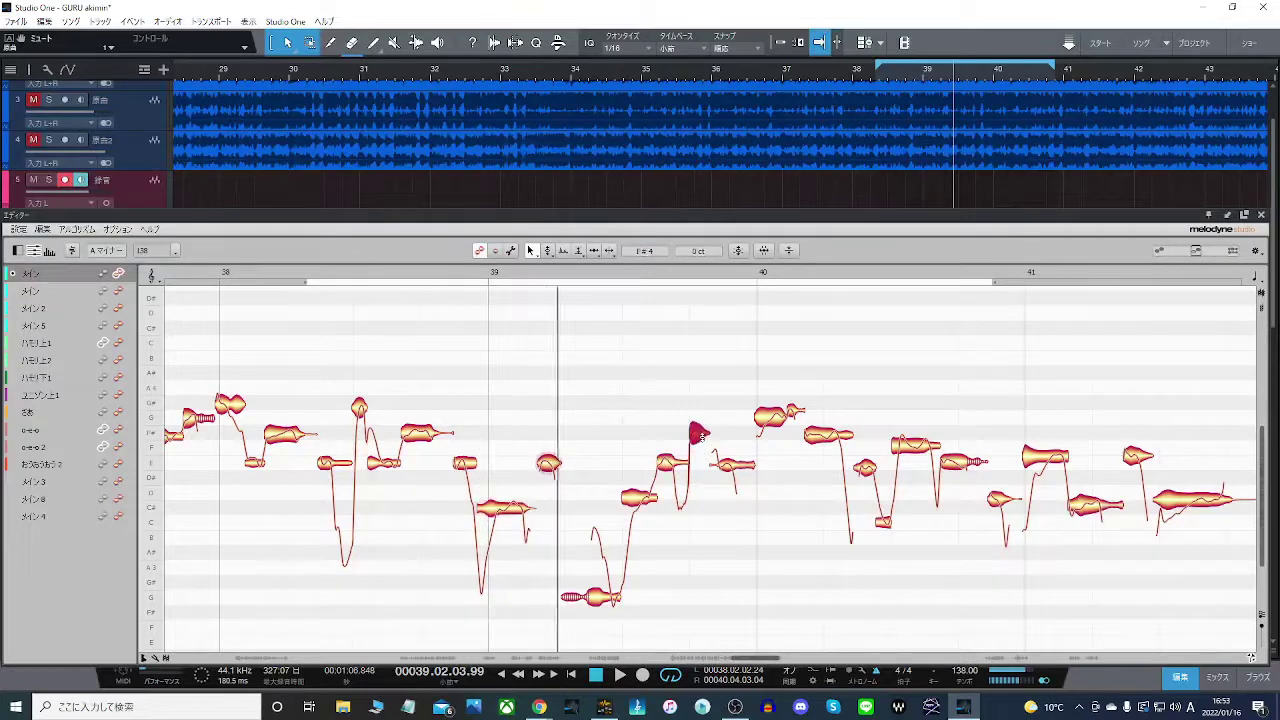
- Tune the bar 40 notes: the opening pair to G4, the short note before the low one to E4, and the long one after it to F#4
{"action": "left_click", "coordinate": [776, 428]}
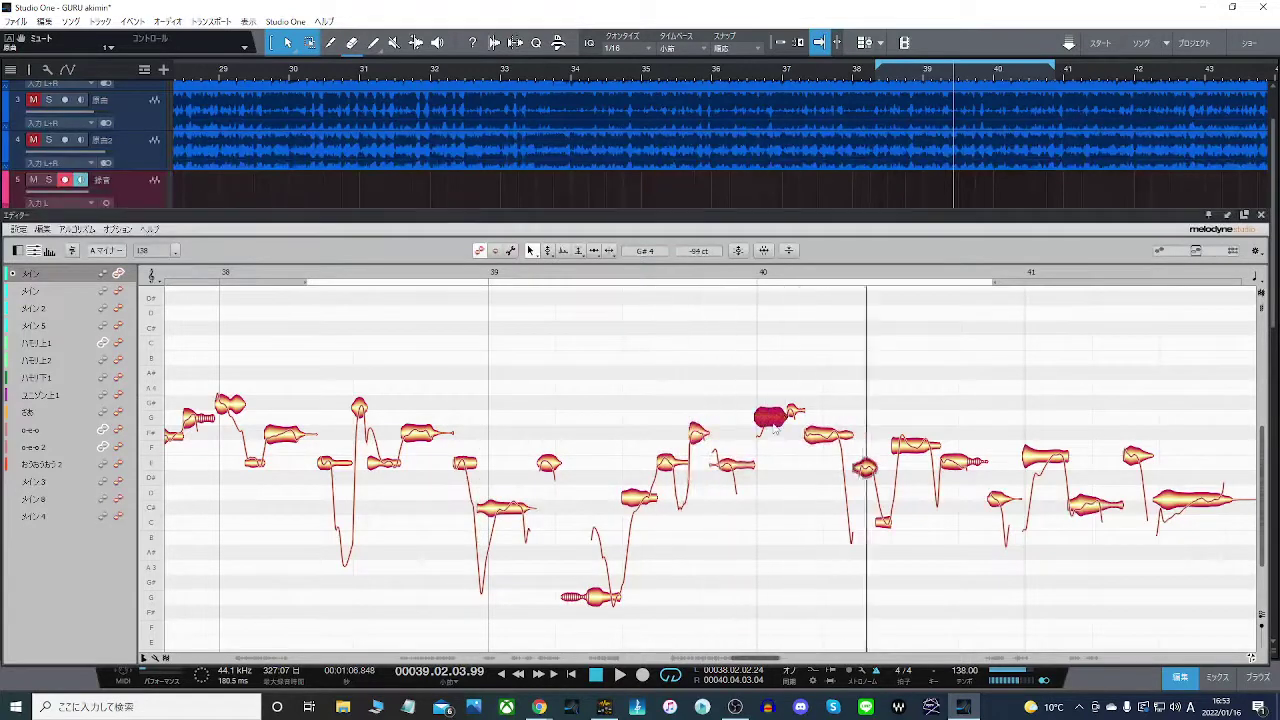
{"action": "left_click_drag", "start_coordinate": [792, 412], "coordinate": [795, 417]}
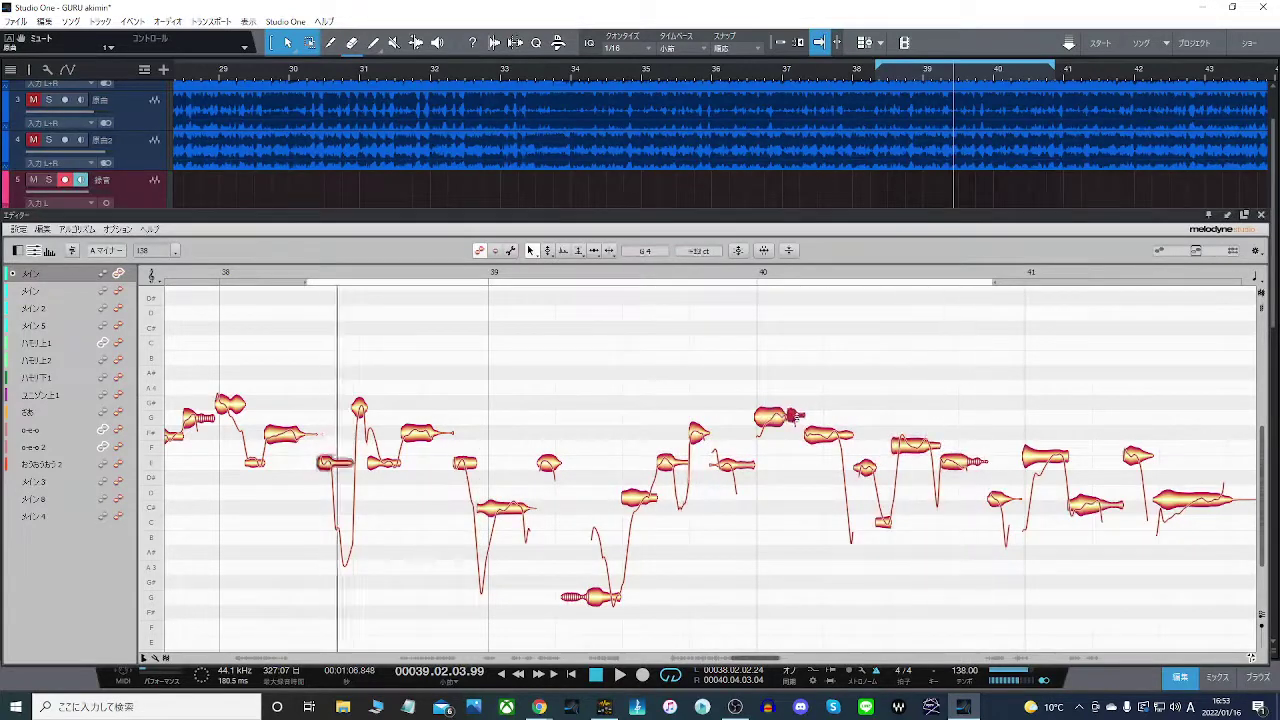
{"action": "left_click", "coordinate": [866, 467]}
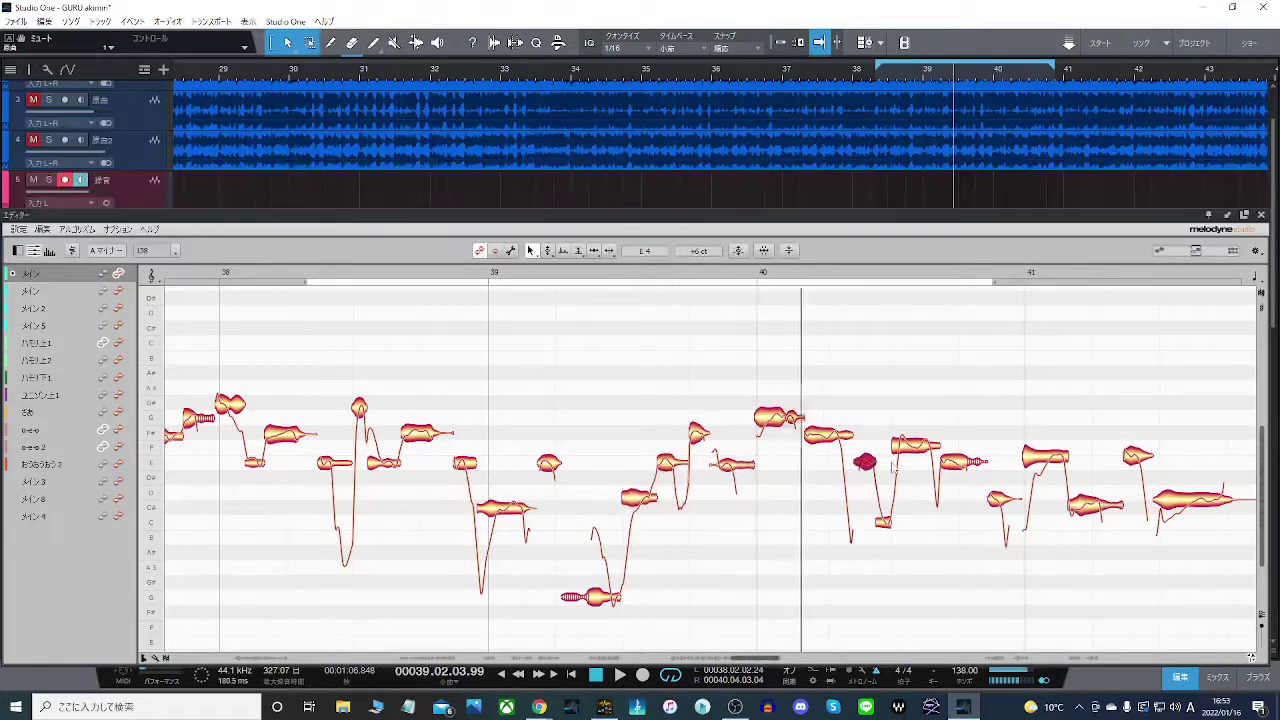
{"action": "left_click_drag", "start_coordinate": [908, 453], "coordinate": [912, 432]}
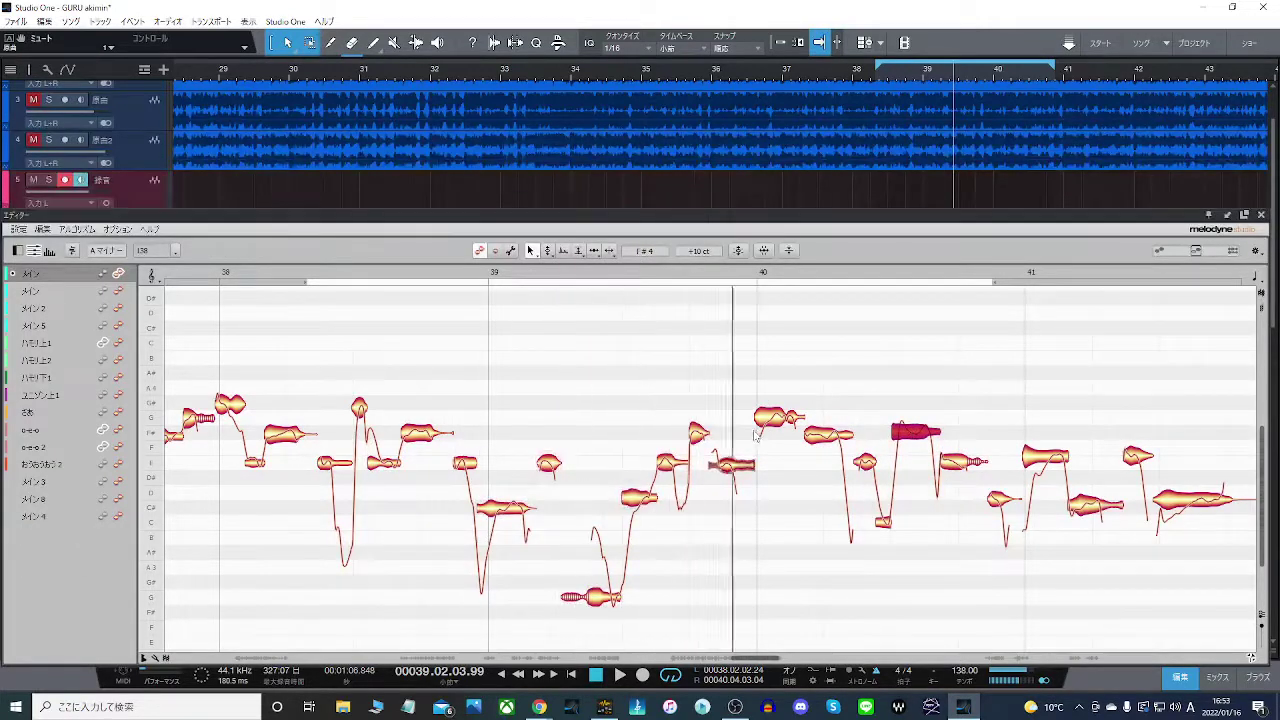
- Solo the 原曲 track to hear the original melody from about 39.02, then return it to muted with solo off
{"action": "left_click", "coordinate": [49, 100]}
{"action": "key", "text": "space"}
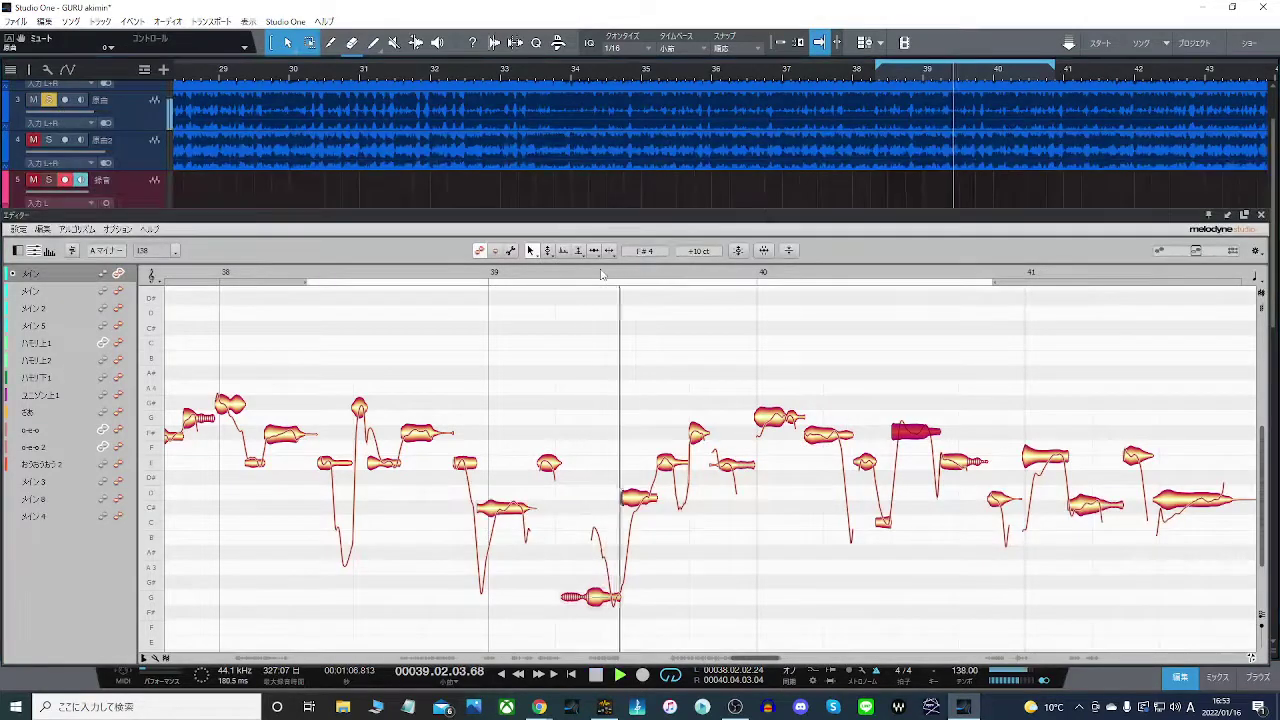
{"action": "left_click", "coordinate": [578, 273]}
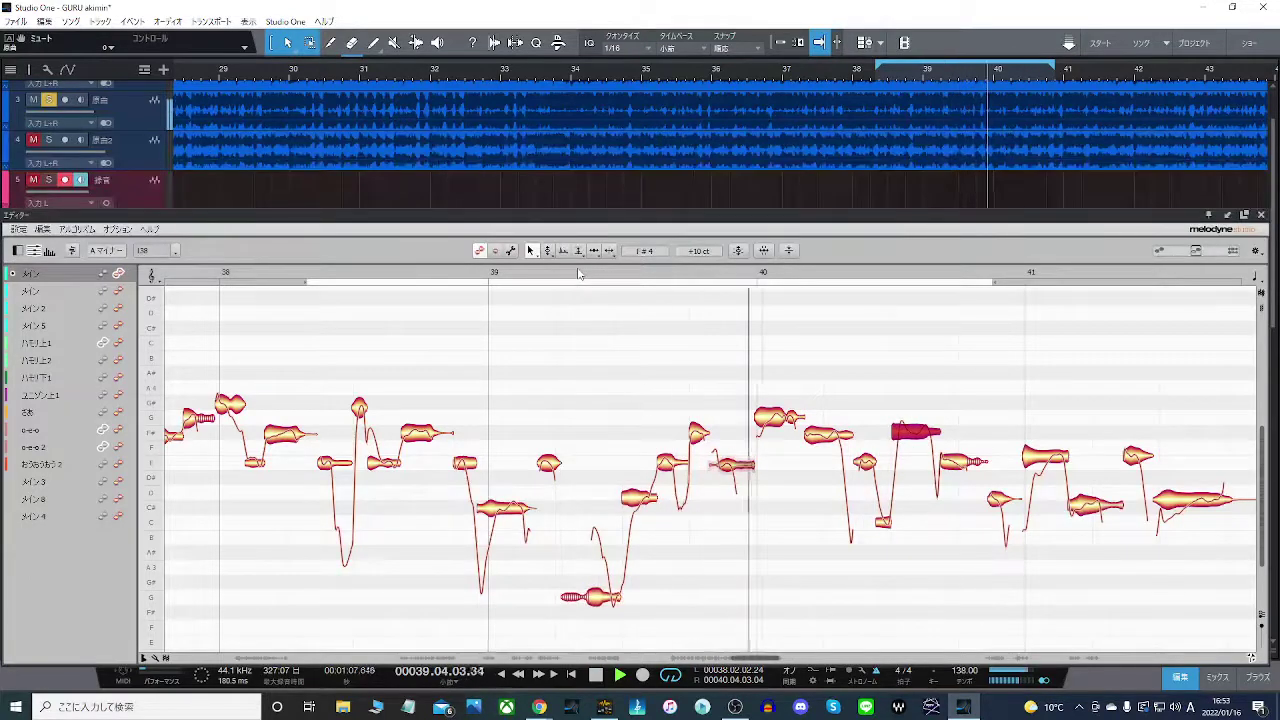
{"action": "left_click", "coordinate": [577, 275]}
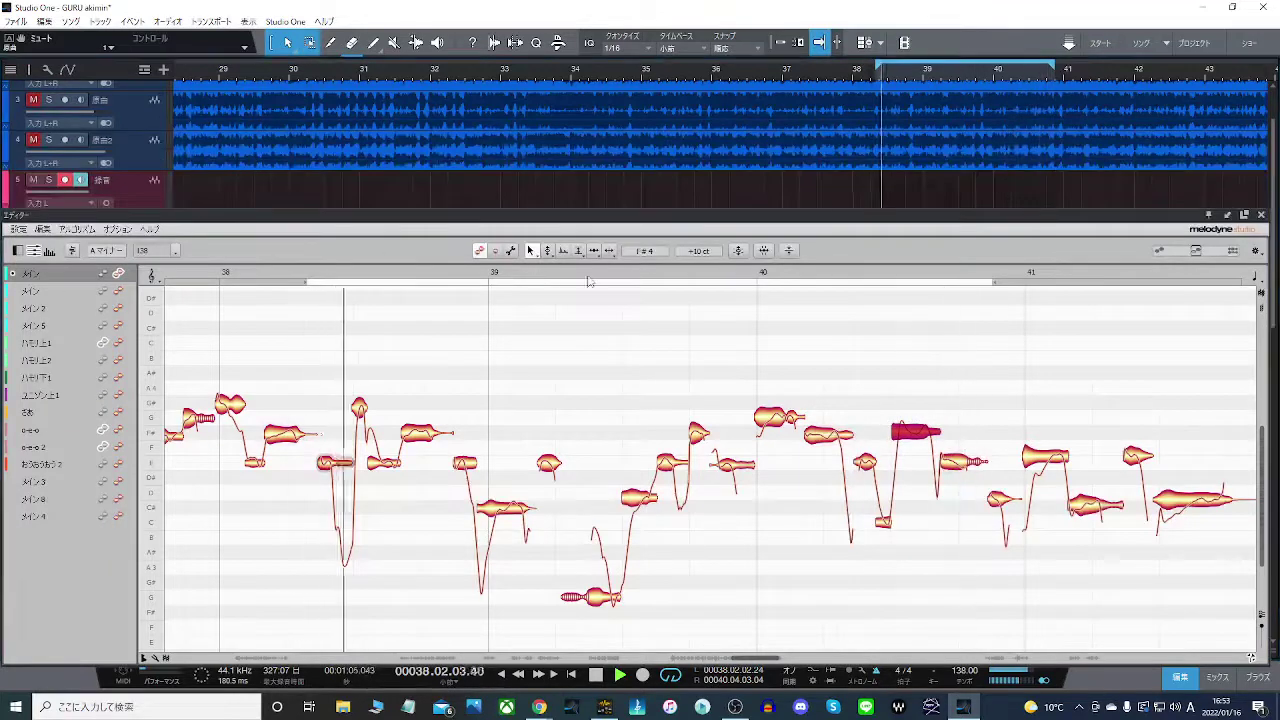
- Raise the two connected notes at the start of bar 40 to G#4 and listen to the result
{"action": "left_click", "coordinate": [778, 425]}
{"action": "left_click_drag", "start_coordinate": [778, 426], "coordinate": [799, 404]}
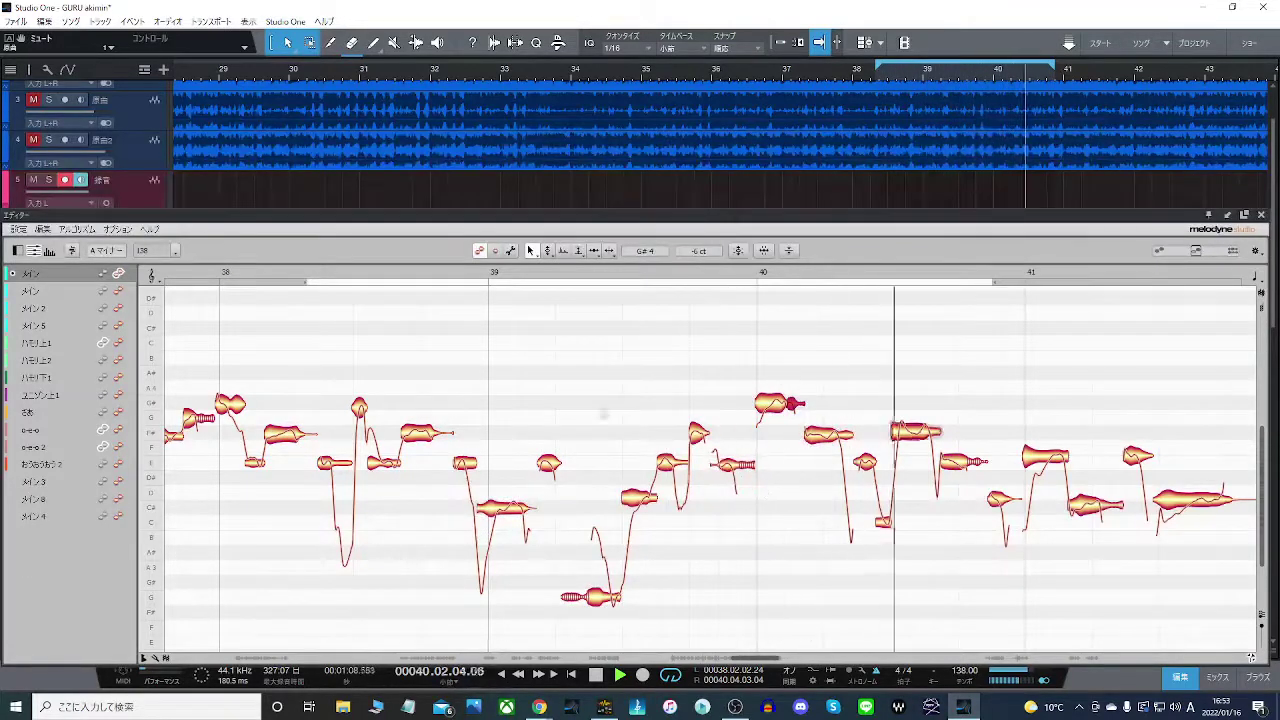
{"action": "key", "text": "space"}
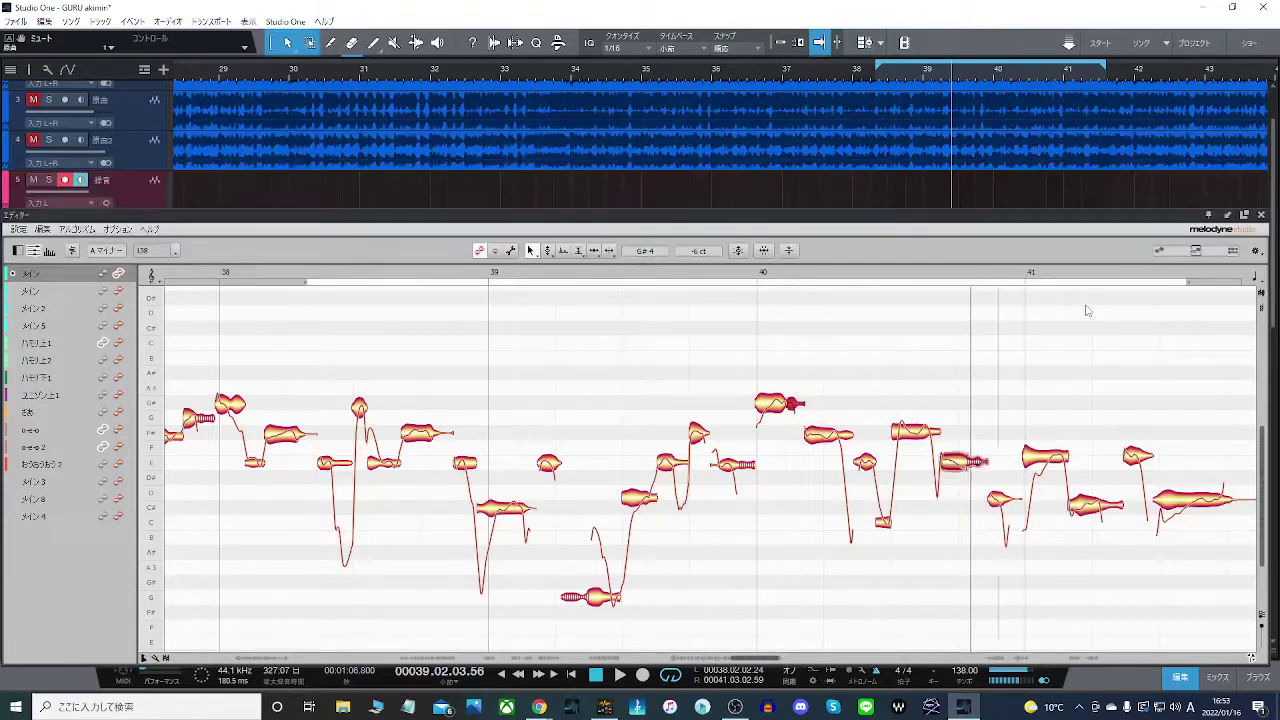
- Tune the note just before bar 41 to C#4, the first and third notes of bar 41 to E4, and the final sustained note to D4
{"action": "left_click", "coordinate": [997, 507]}
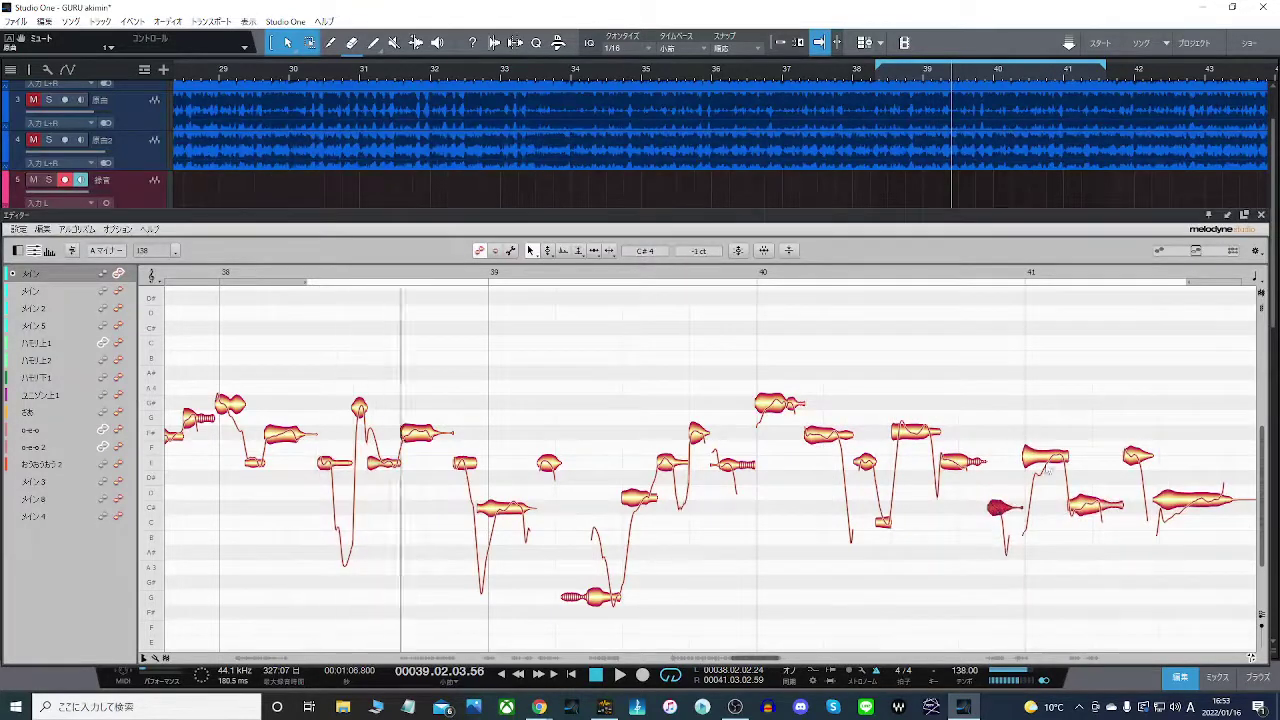
{"action": "left_click", "coordinate": [1045, 460]}
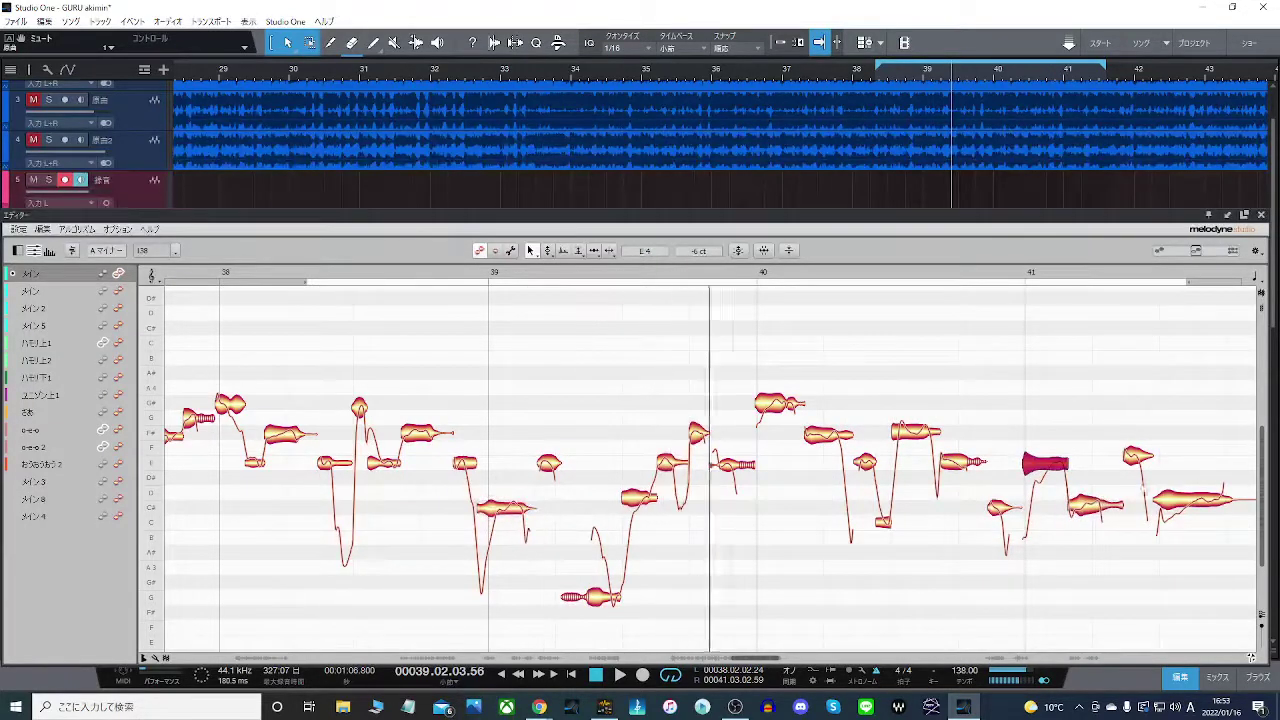
{"action": "left_click", "coordinate": [1137, 458]}
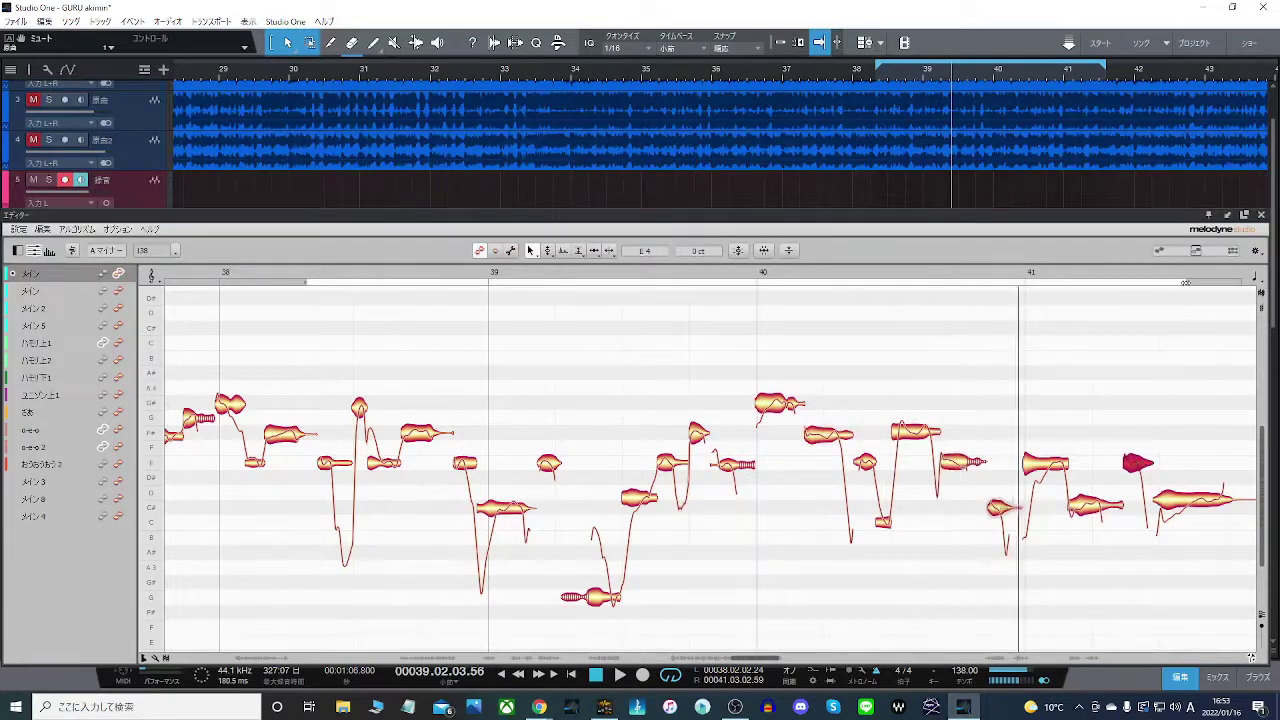
{"action": "left_click", "coordinate": [1181, 510]}
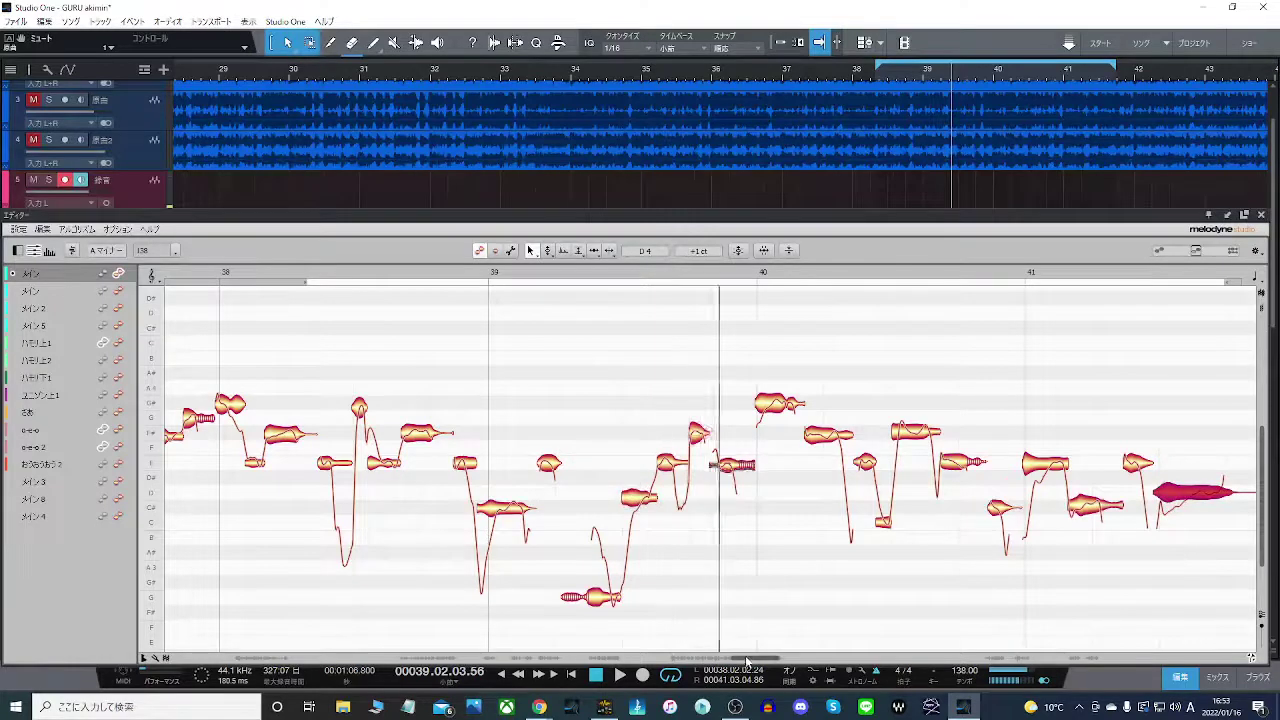
- Set the playback loop range from about 39.02.03 to 42.01.04 and place the playhead near its start
{"action": "left_click_drag", "start_coordinate": [745, 662], "coordinate": [763, 662]}
{"action": "left_click_drag", "start_coordinate": [287, 282], "coordinate": [1036, 299]}
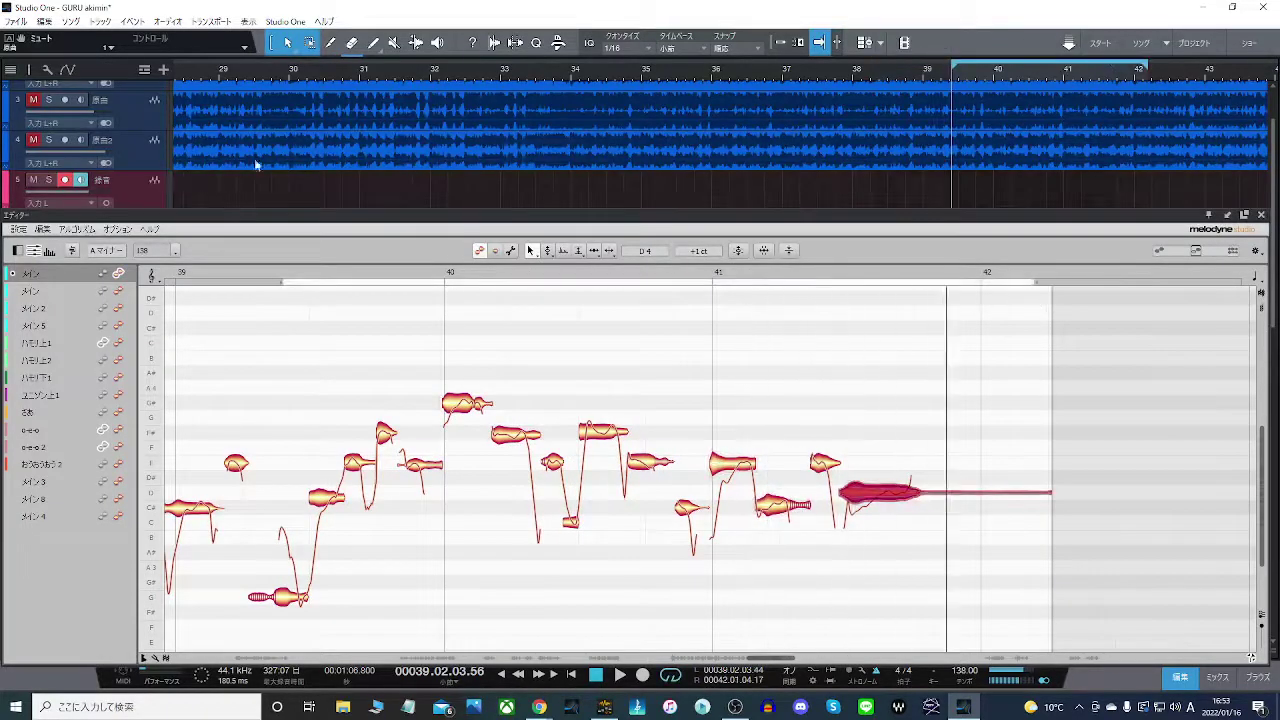
{"action": "left_click", "coordinate": [308, 277]}
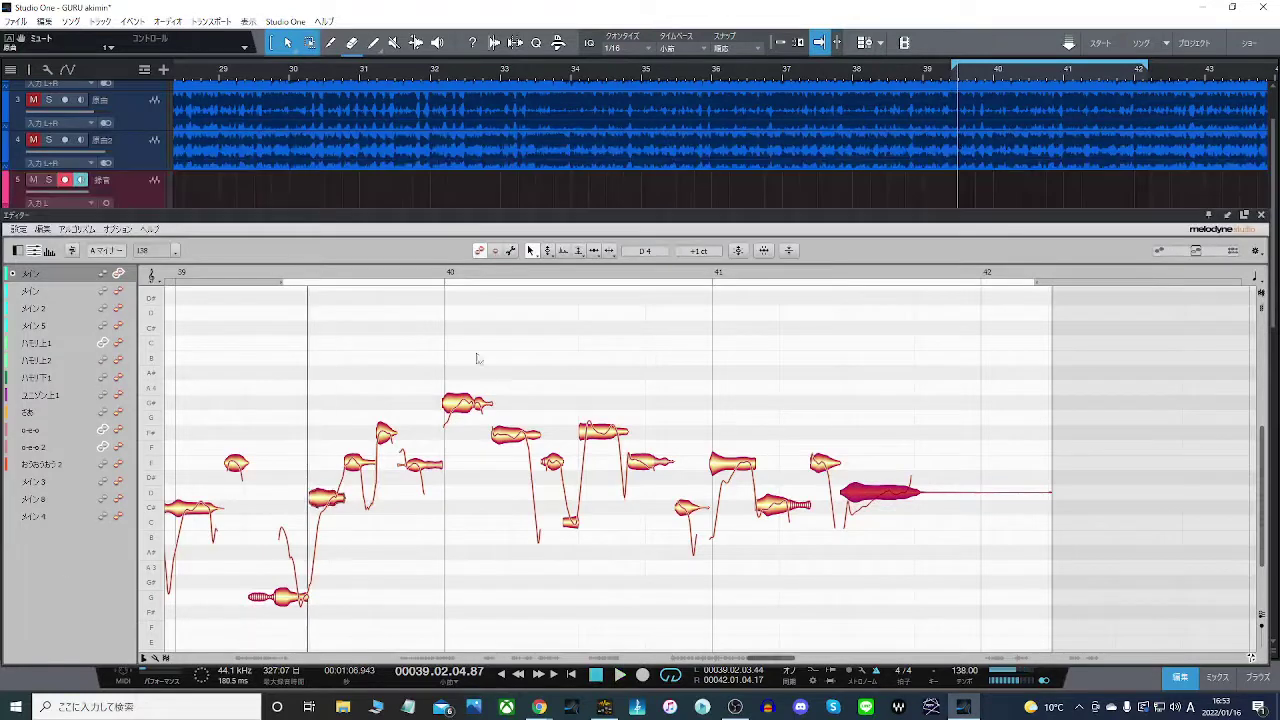
- Split the final sustained note of bar 41 into separate pieces and align them to C#4
{"action": "right_click", "coordinate": [878, 490]}
{"action": "left_click", "coordinate": [954, 494]}
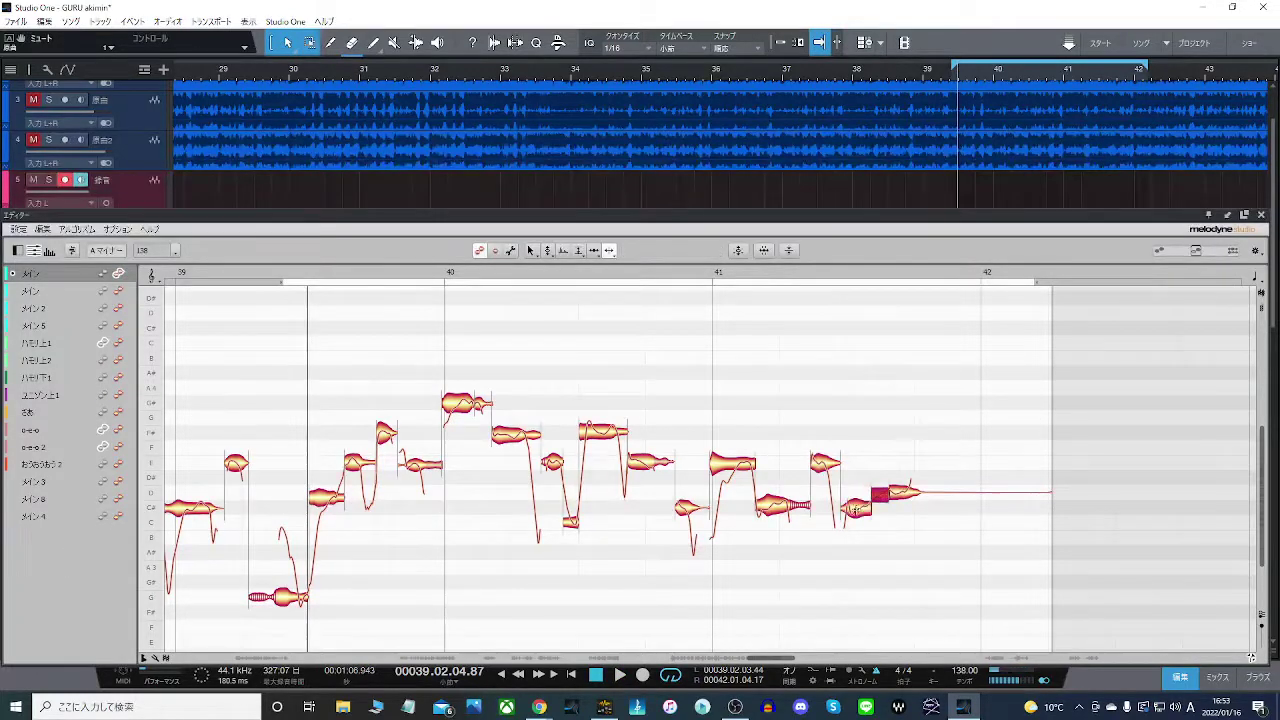
{"action": "right_click", "coordinate": [855, 509]}
{"action": "left_click", "coordinate": [778, 511]}
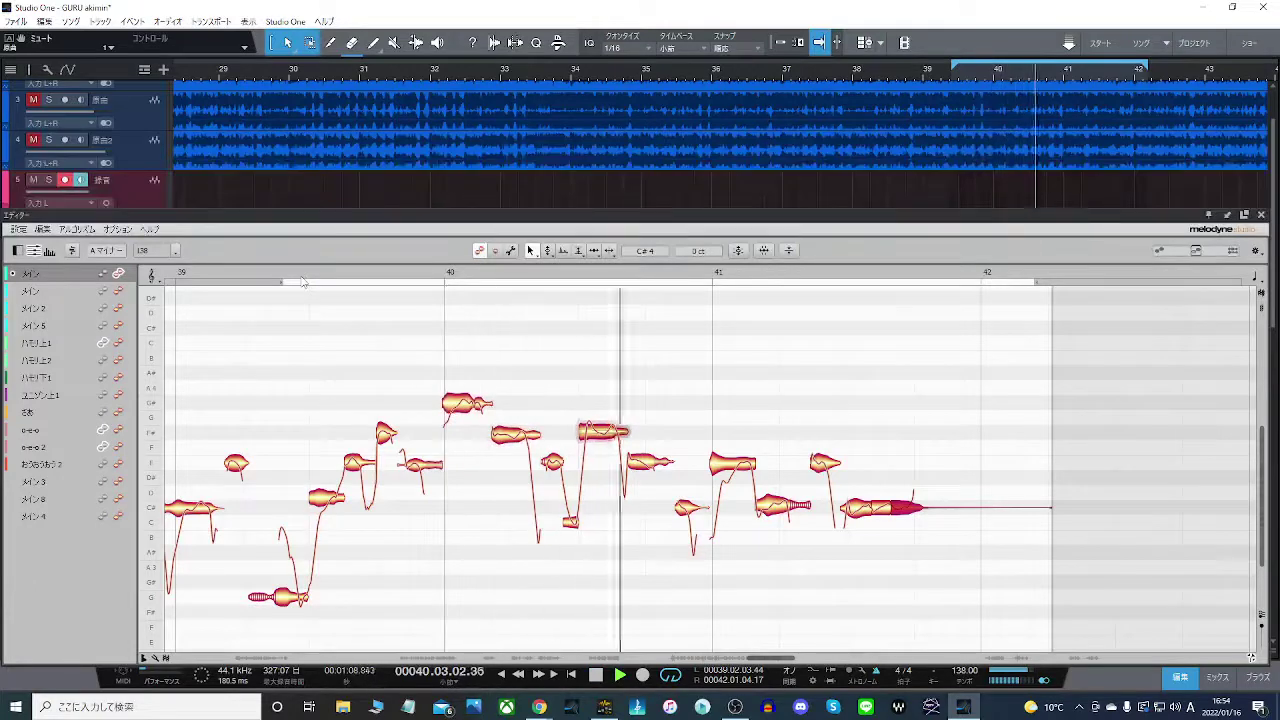
- Raise the short low note midway through bar 40 to C#4, replay the phrase and close the note editor
{"action": "left_click", "coordinate": [381, 277]}
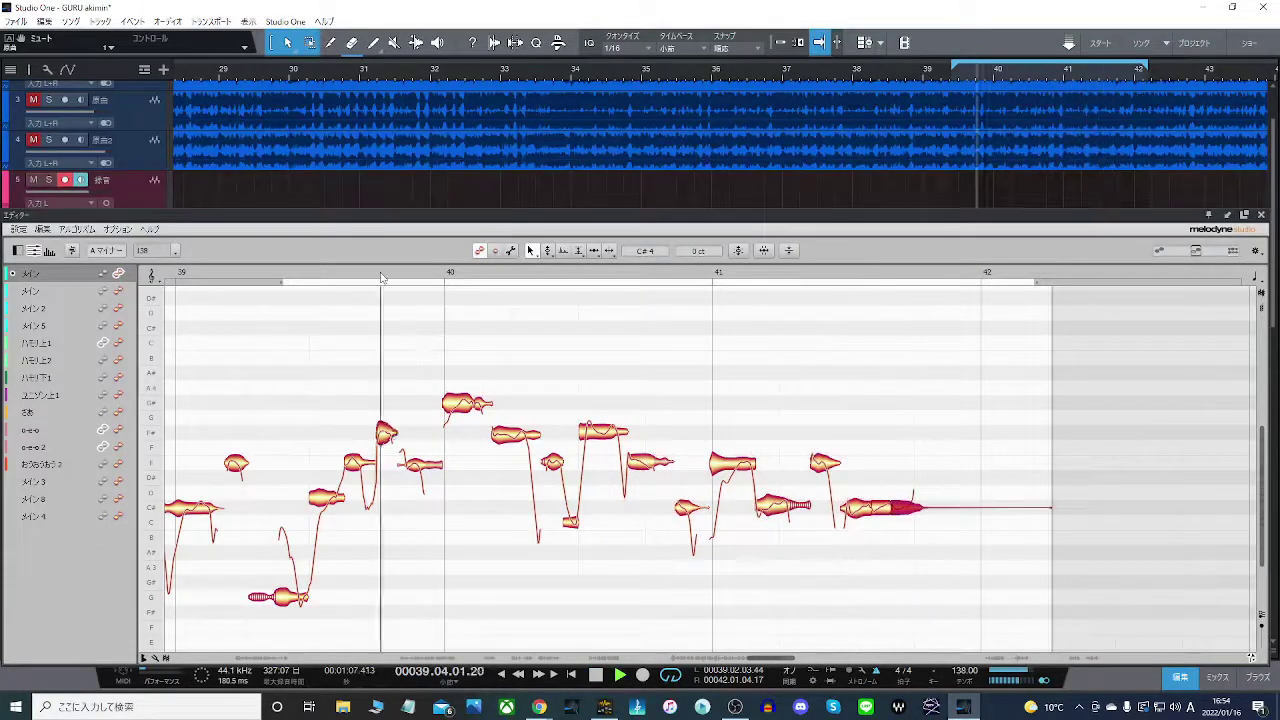
{"action": "left_click_drag", "start_coordinate": [570, 521], "coordinate": [573, 510]}
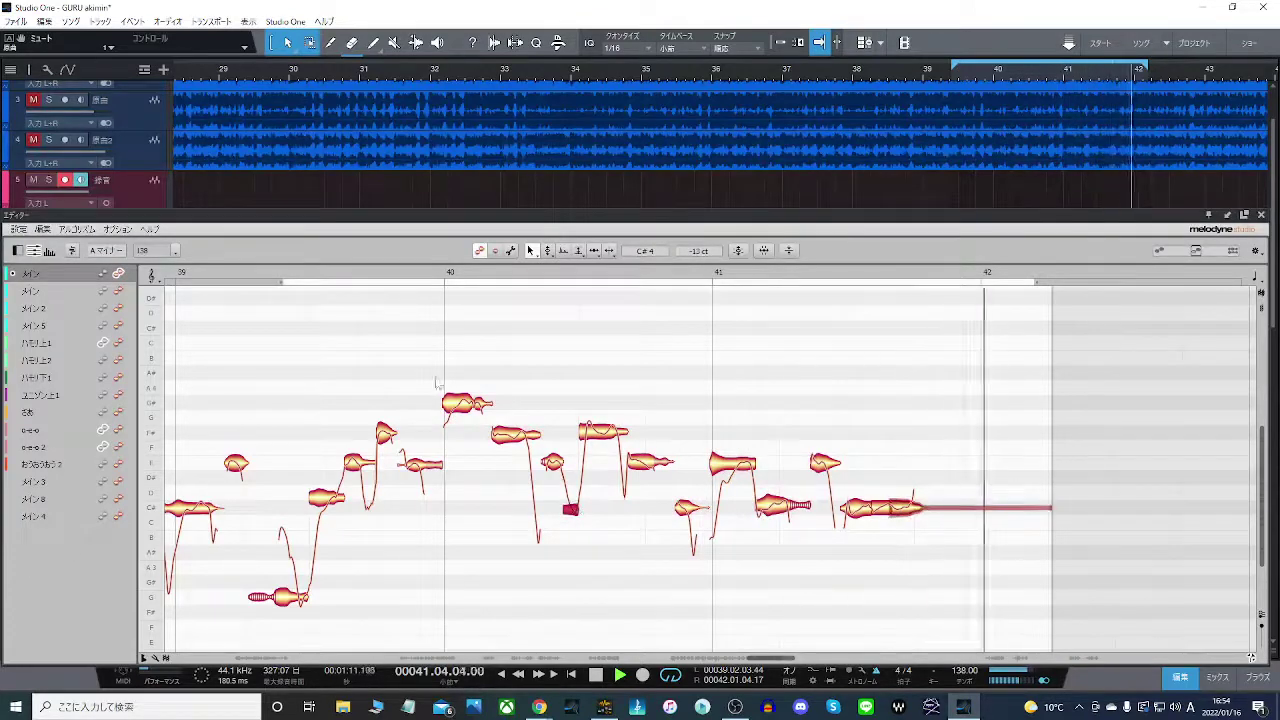
{"action": "left_click", "coordinate": [297, 276]}
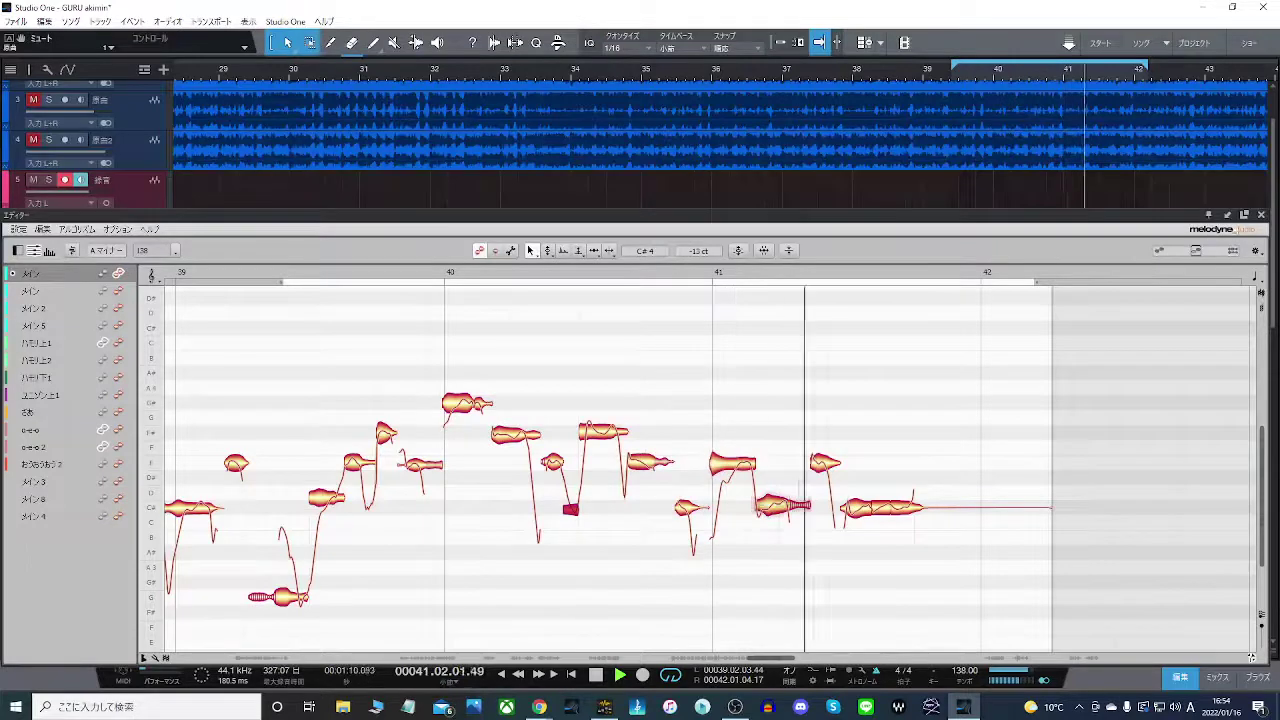
{"action": "left_click", "coordinate": [1259, 216]}
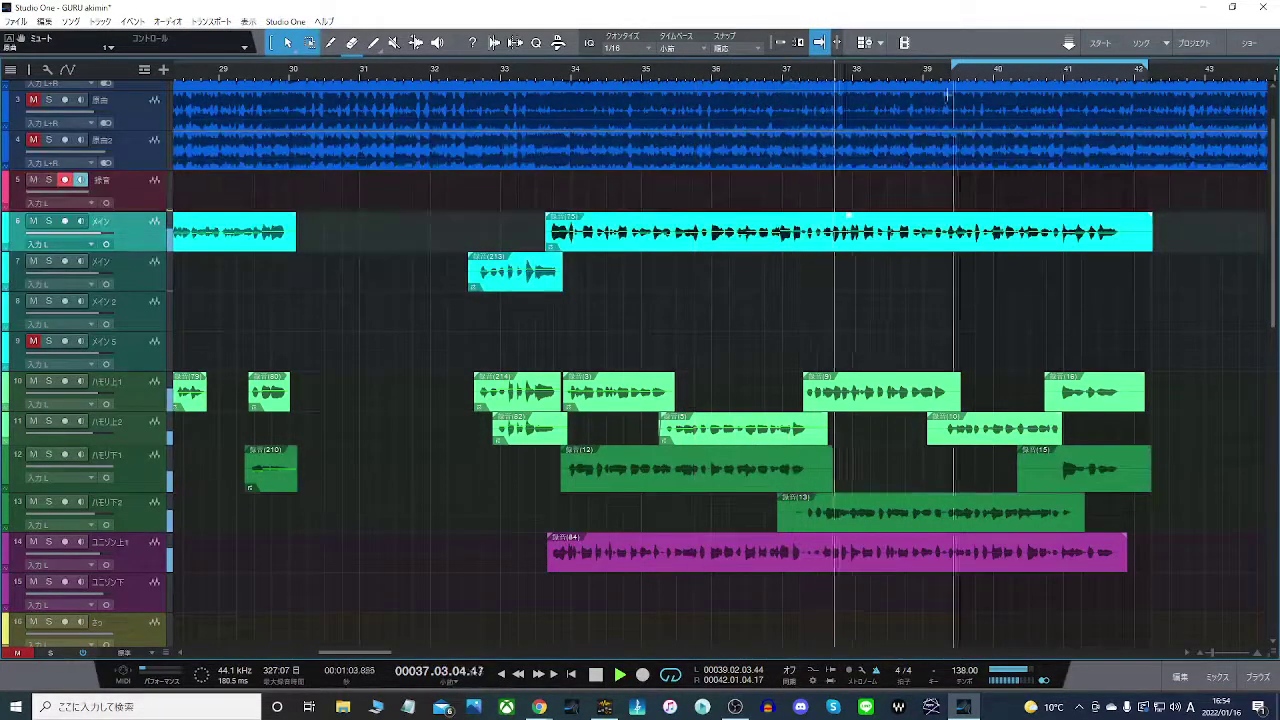
- Set the playback loop from about 33.03.03 to 36.02.03 and open the ハモリ上1 clip at bar 34 in Melodyne
{"action": "left_click_drag", "start_coordinate": [951, 67], "coordinate": [541, 100]}
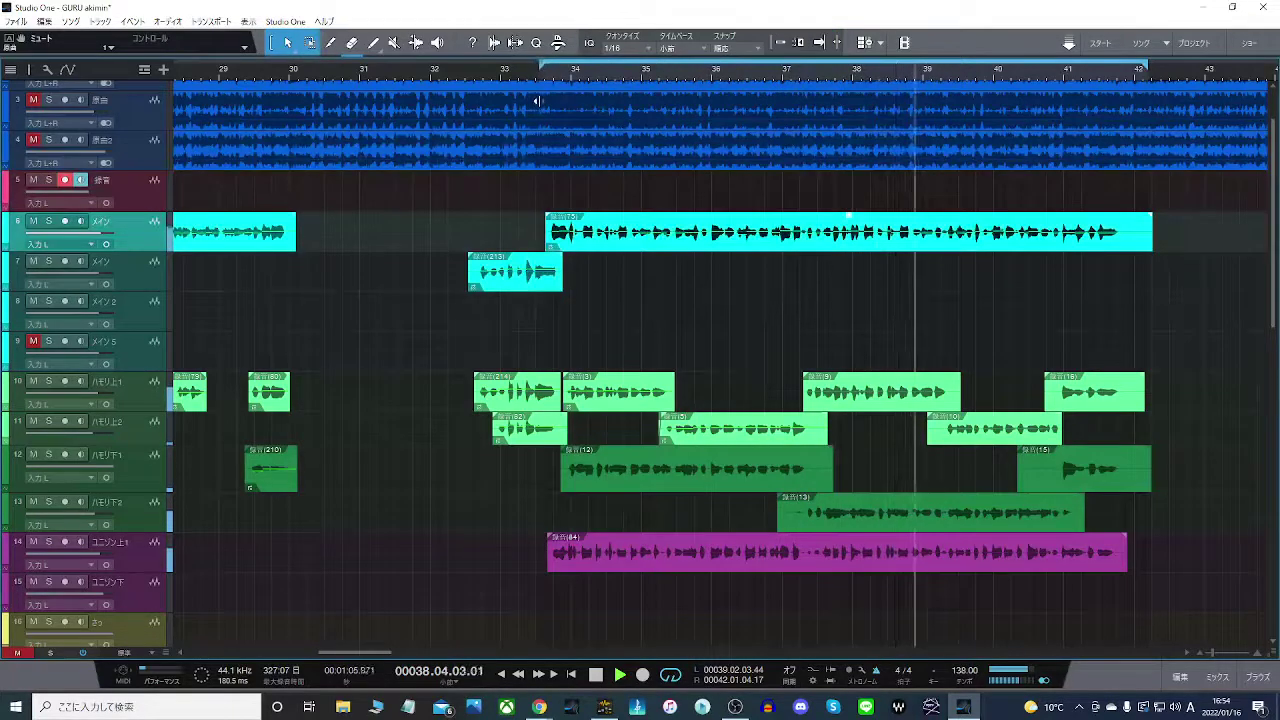
{"action": "left_click_drag", "start_coordinate": [1146, 67], "coordinate": [738, 68]}
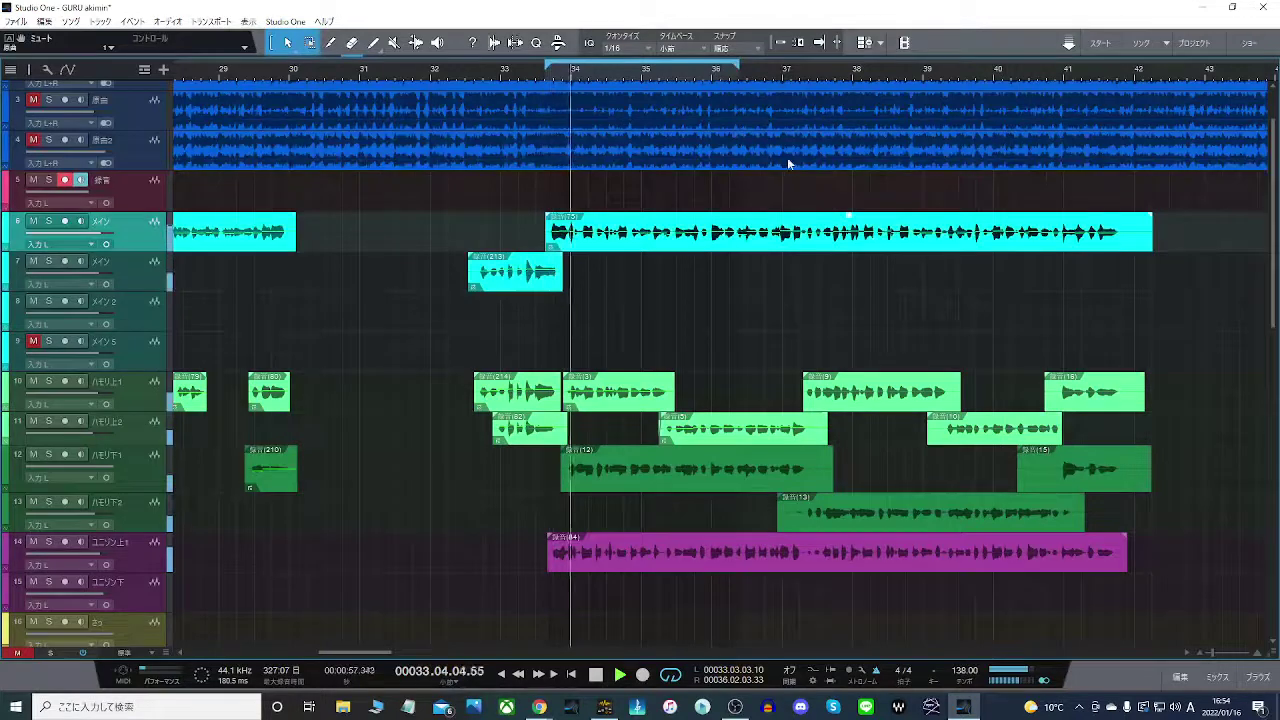
{"action": "right_click", "coordinate": [619, 475]}
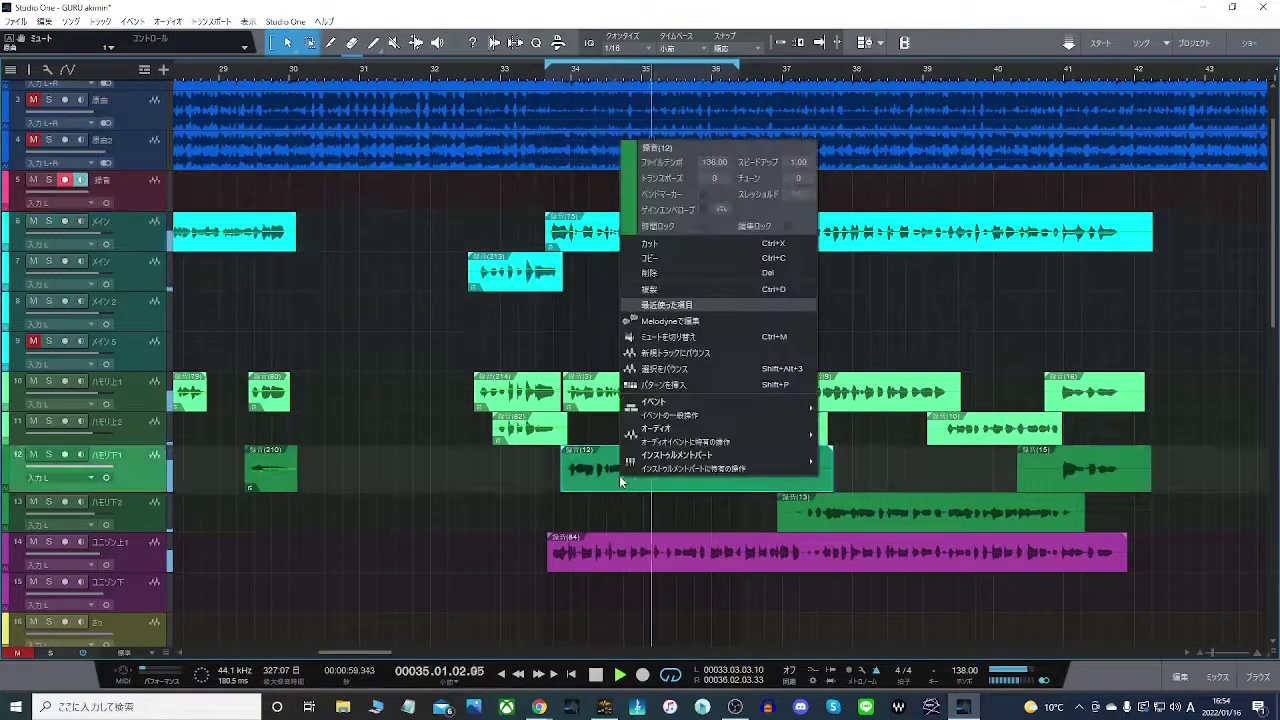
{"action": "left_click", "coordinate": [555, 488]}
{"action": "right_click", "coordinate": [614, 403]}
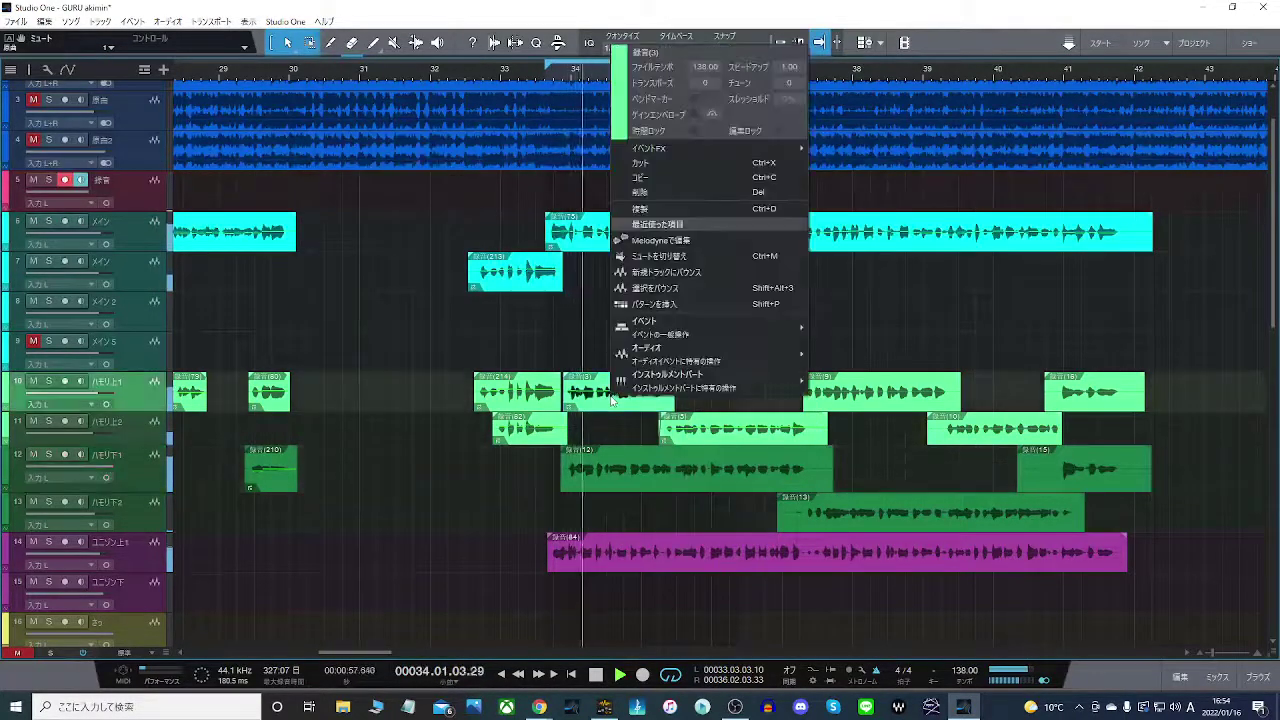
{"action": "left_click", "coordinate": [673, 244]}
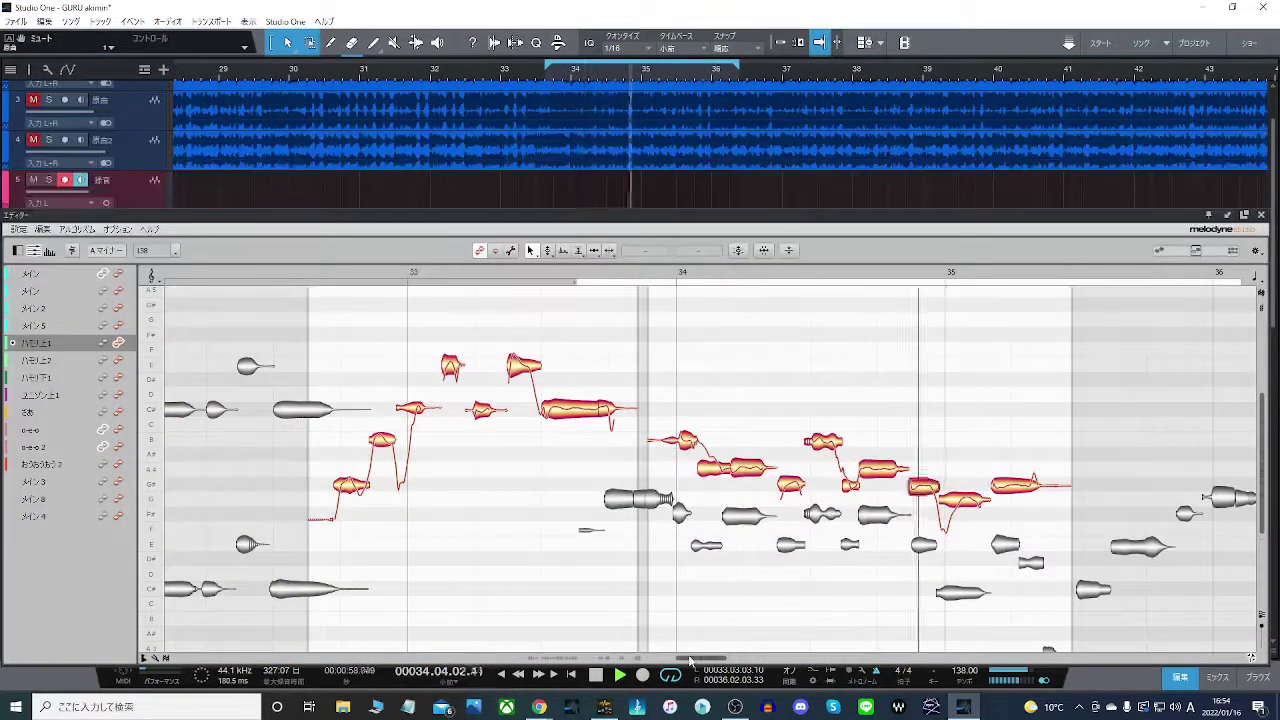
{"action": "left_click_drag", "start_coordinate": [711, 659], "coordinate": [720, 657]}
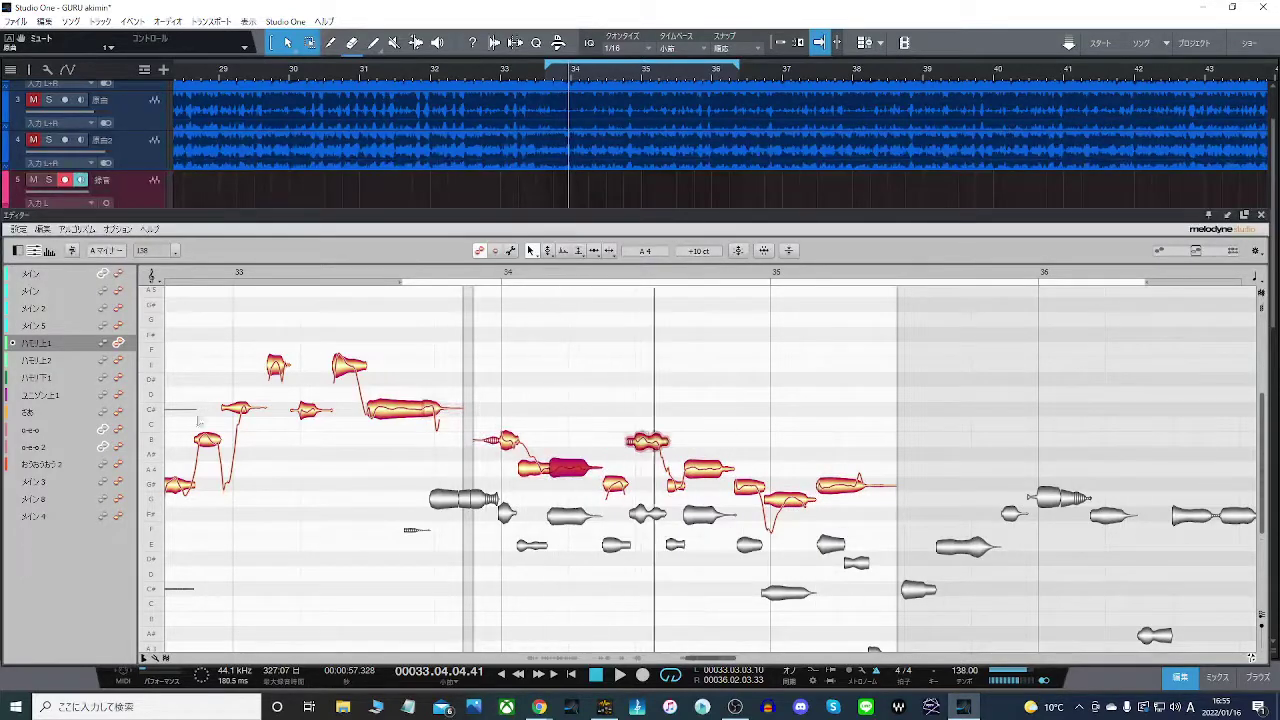
- Close the harmony's note editor, open the ユニゾン上1 clip in Melodyne and place the playhead just before bar 34
{"action": "left_click", "coordinate": [116, 396]}
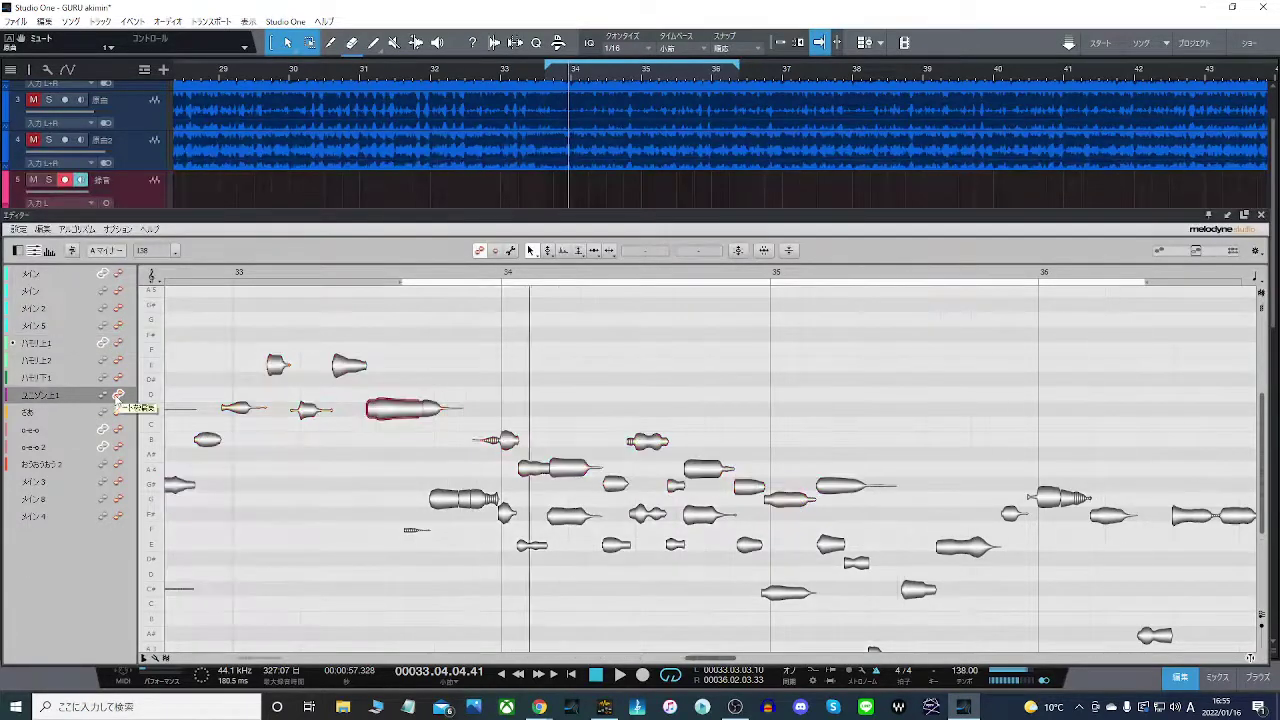
{"action": "left_click", "coordinate": [1261, 215]}
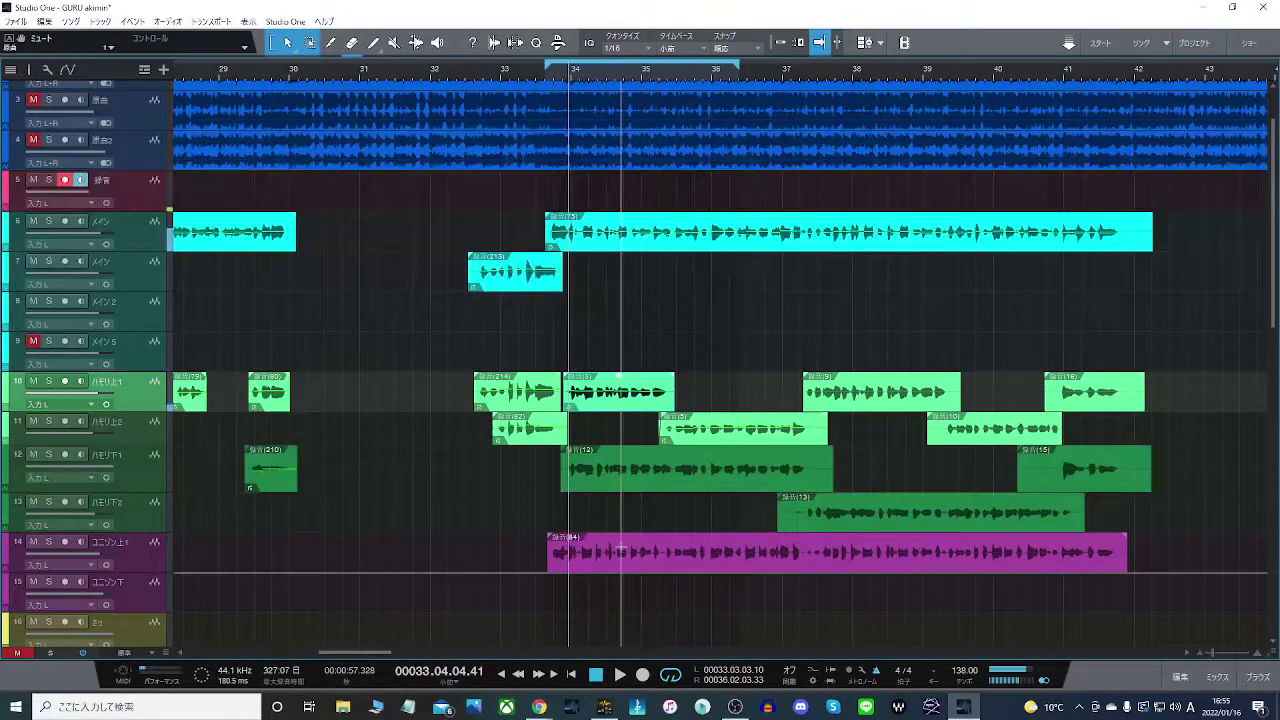
{"action": "right_click", "coordinate": [605, 558]}
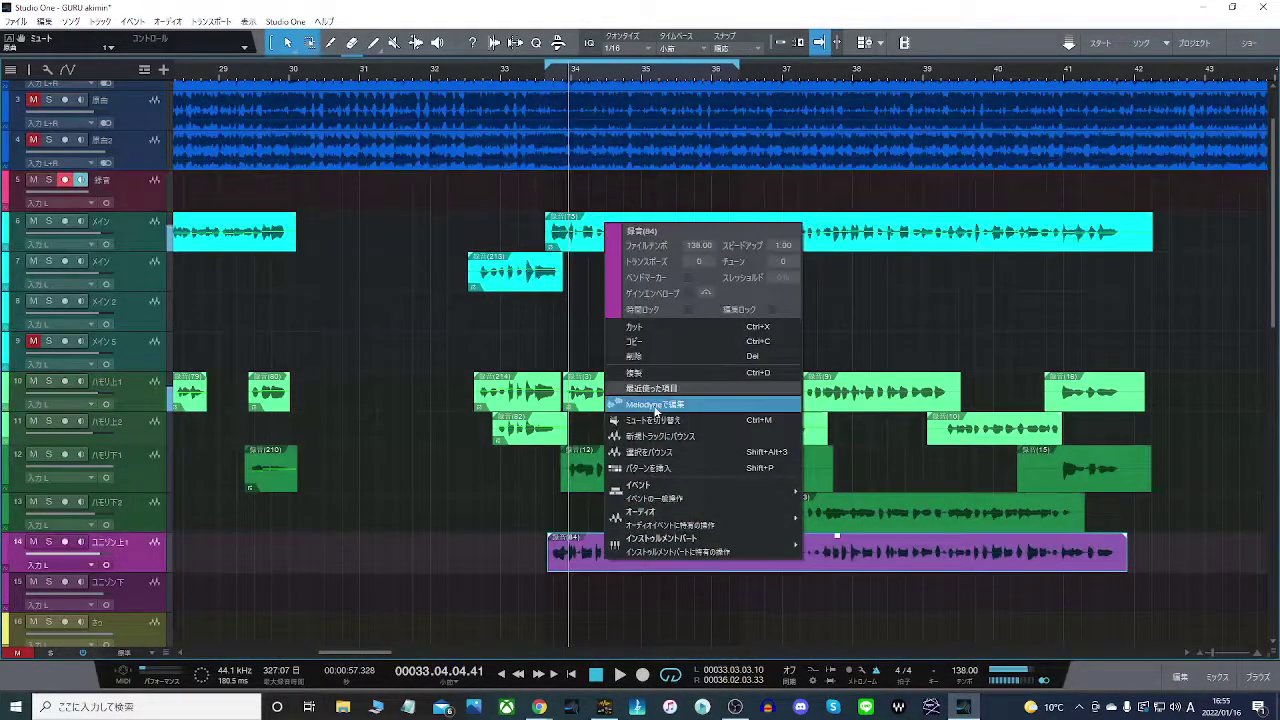
{"action": "left_click", "coordinate": [656, 404]}
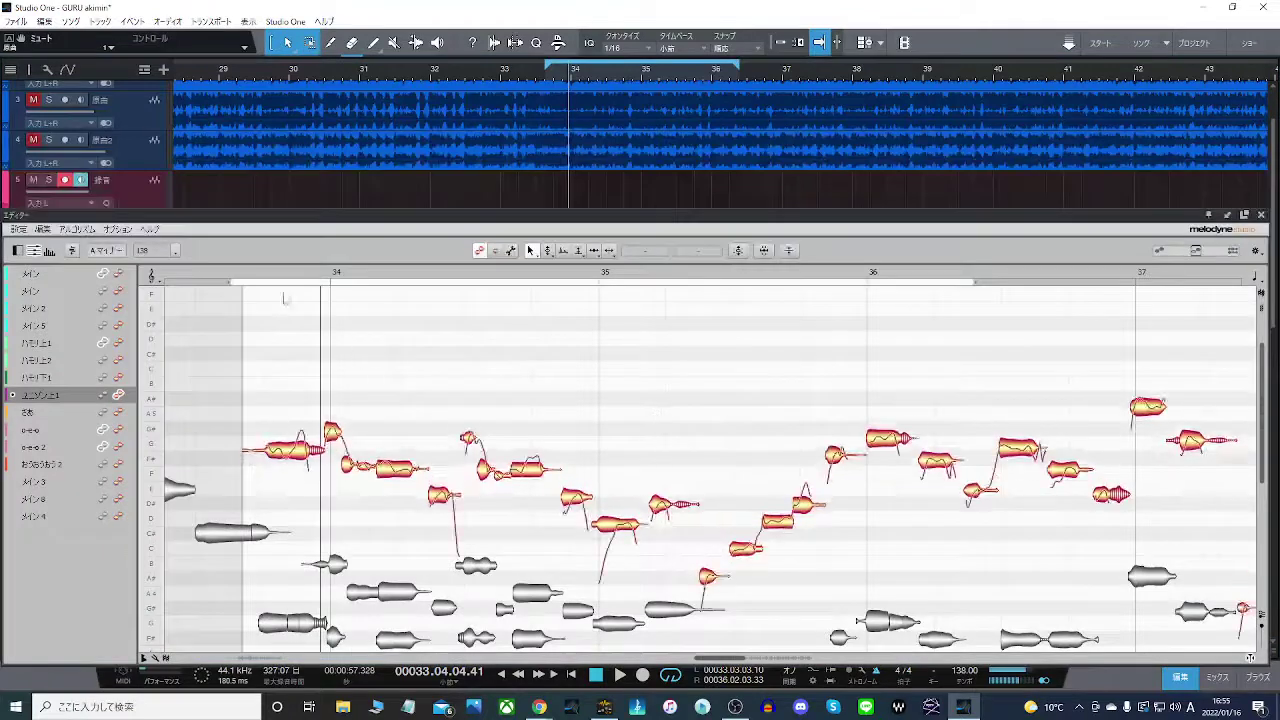
{"action": "left_click", "coordinate": [268, 275]}
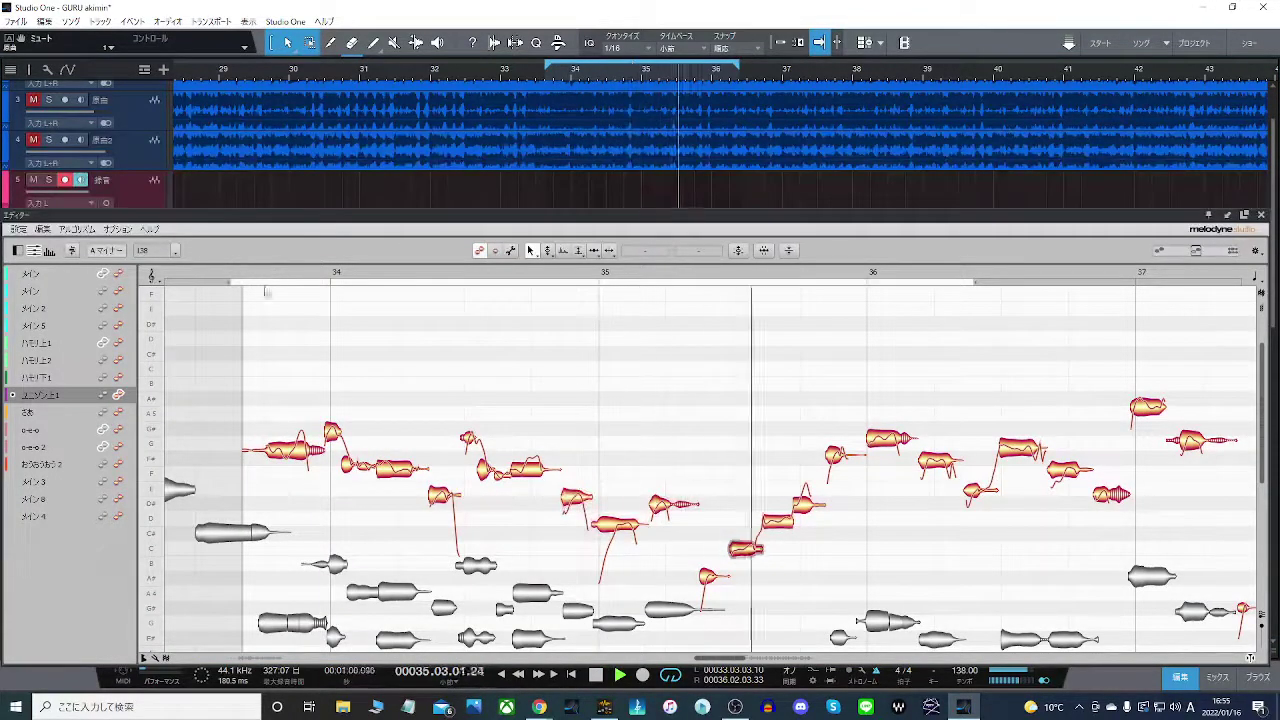
- Raise the long note in the first half of bar 34 to F#5 and the note group in its second half by a semitone
{"action": "left_click", "coordinate": [395, 470]}
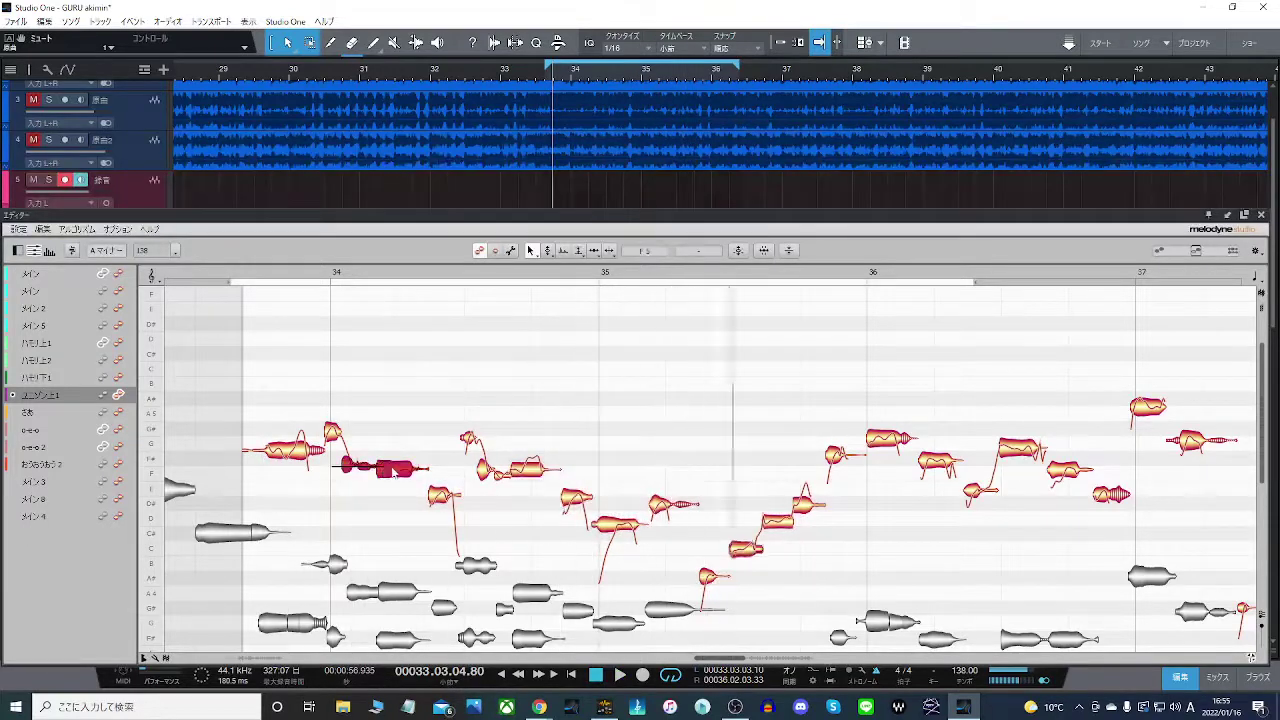
{"action": "left_click_drag", "start_coordinate": [398, 479], "coordinate": [399, 462]}
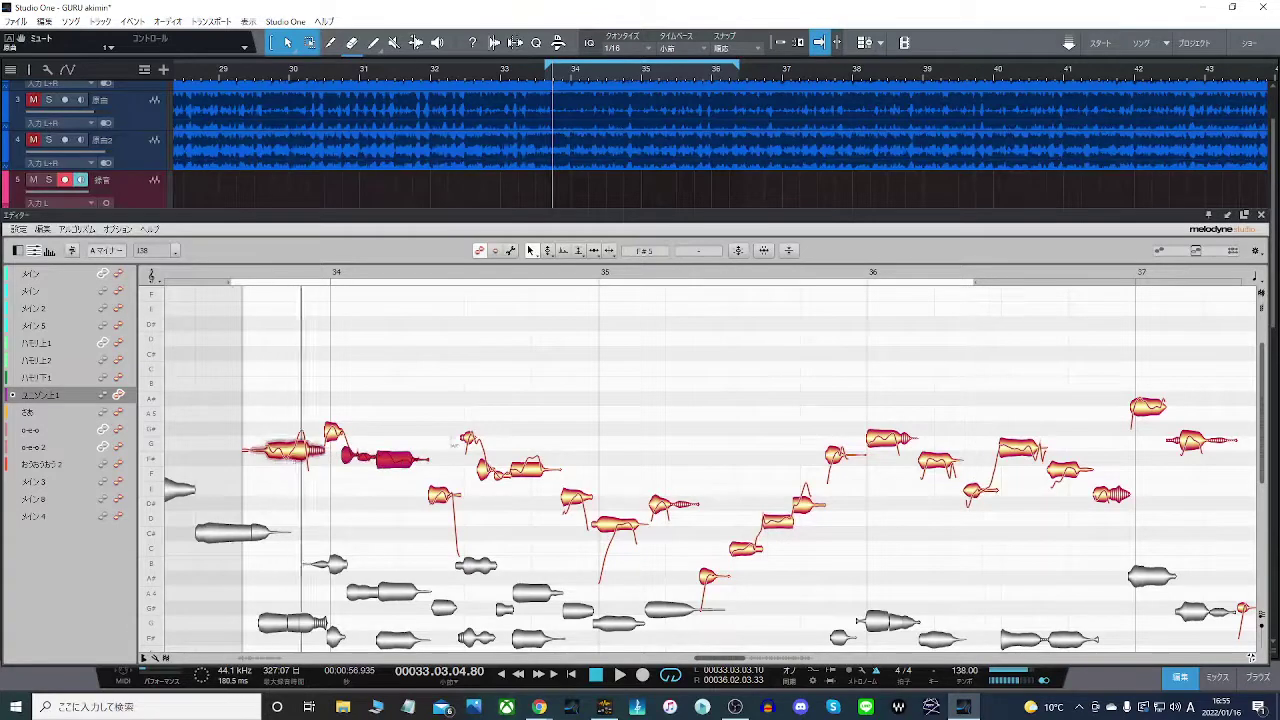
{"action": "left_click_drag", "start_coordinate": [461, 463], "coordinate": [544, 481]}
{"action": "left_click_drag", "start_coordinate": [524, 471], "coordinate": [524, 458]}
- Tune the middle and last notes of bar 34 to E5 and bar 35's first note to D5, trying its second note at E5
{"action": "left_click", "coordinate": [440, 495]}
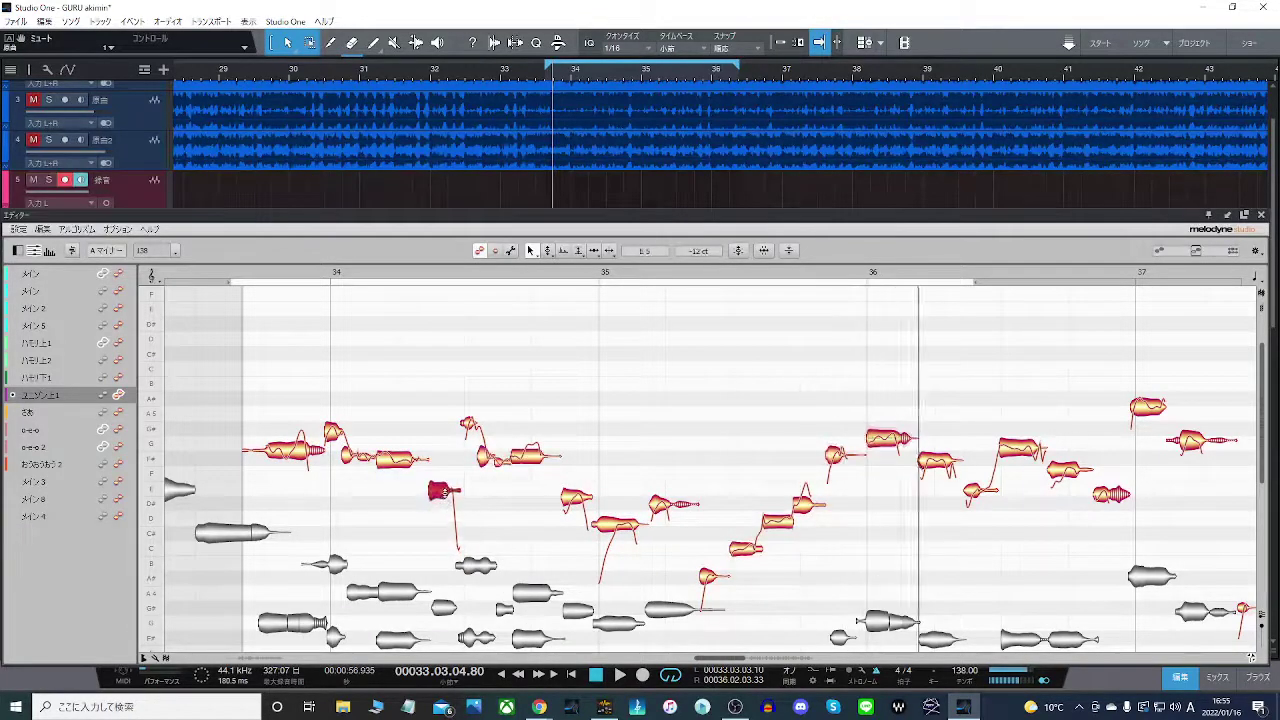
{"action": "left_click", "coordinate": [576, 492]}
{"action": "left_click", "coordinate": [665, 506]}
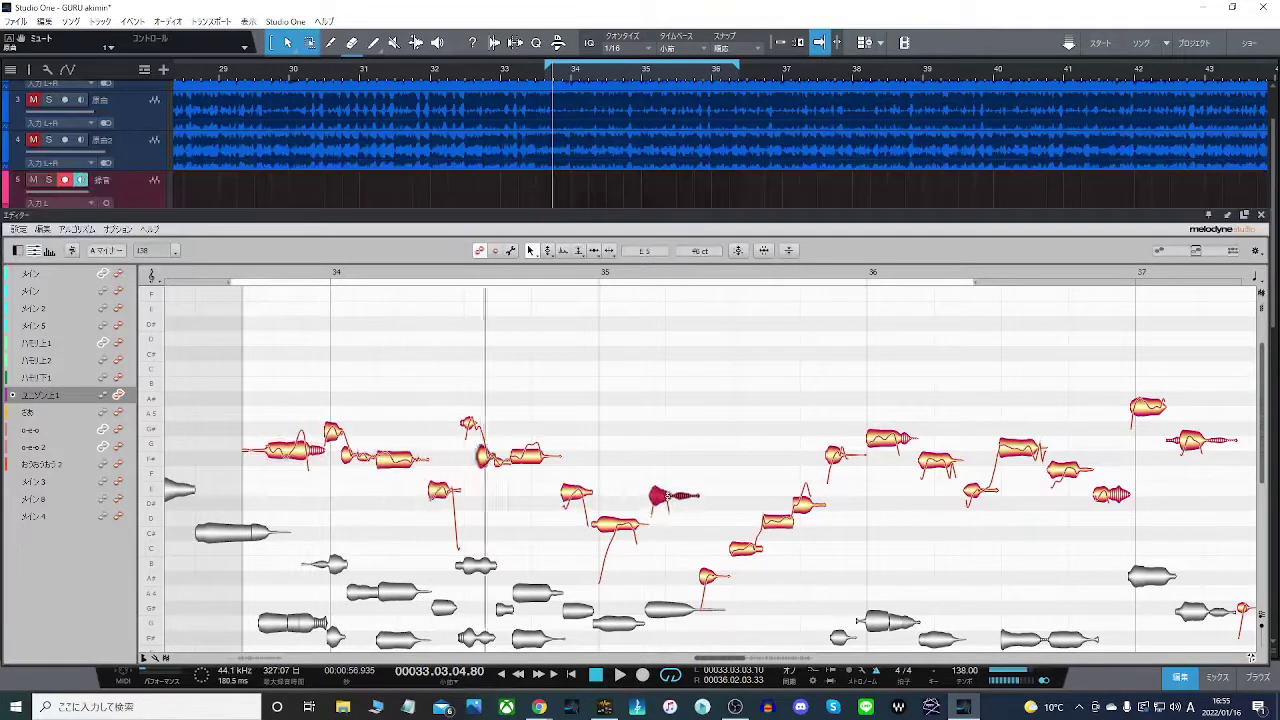
{"action": "left_click", "coordinate": [615, 521]}
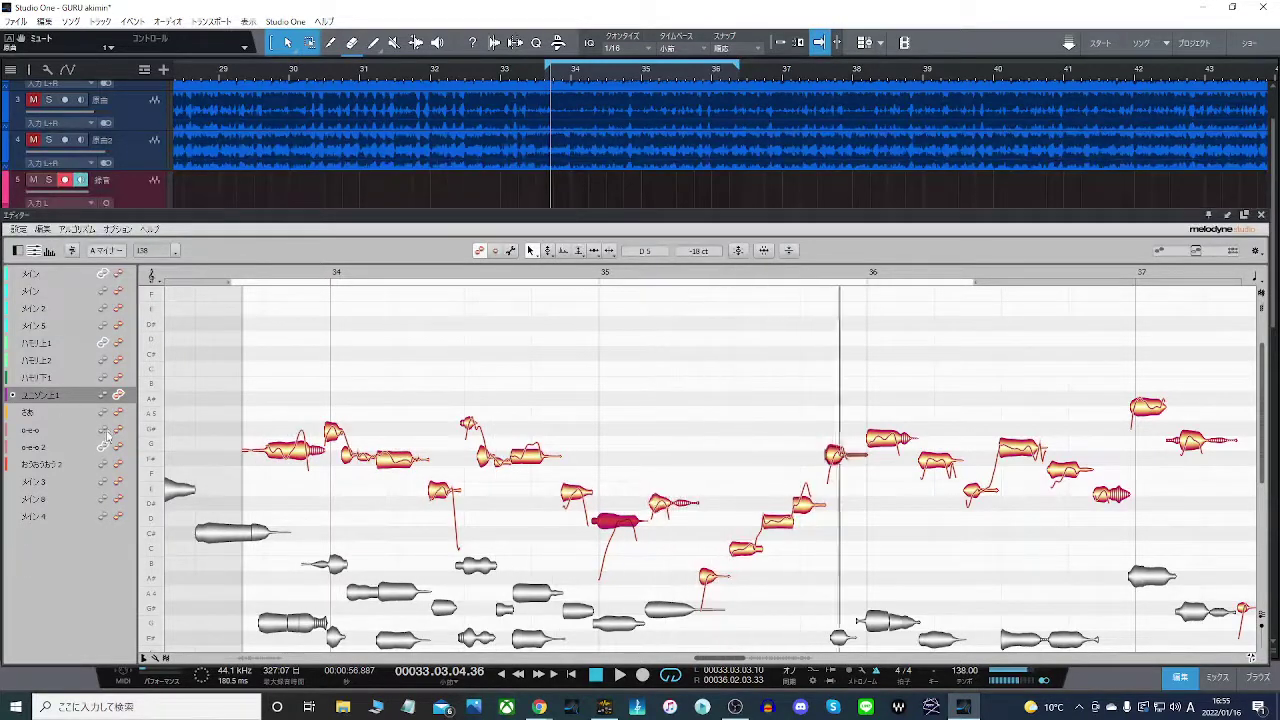
- Hide the reference notes of the ハモリ上1 and メイン tracks
{"action": "left_click", "coordinate": [97, 343]}
{"action": "left_click", "coordinate": [103, 275]}
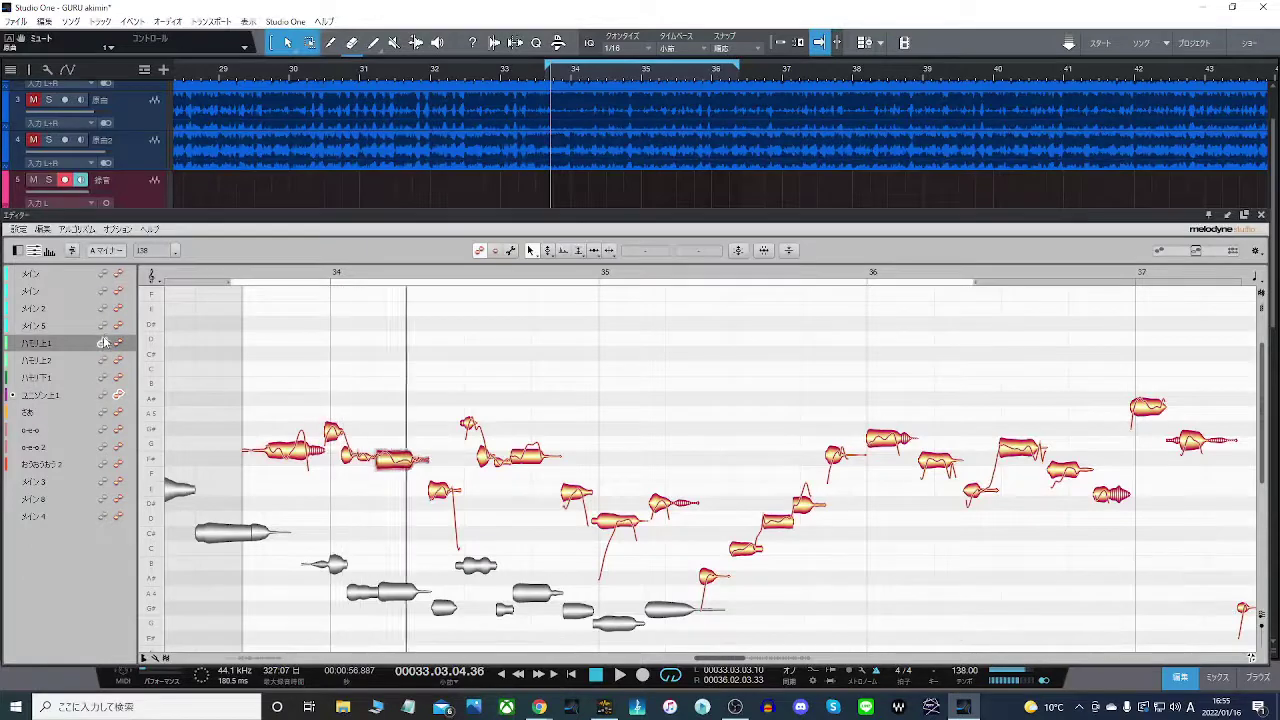
{"action": "left_click", "coordinate": [103, 343]}
{"action": "left_click", "coordinate": [375, 382]}
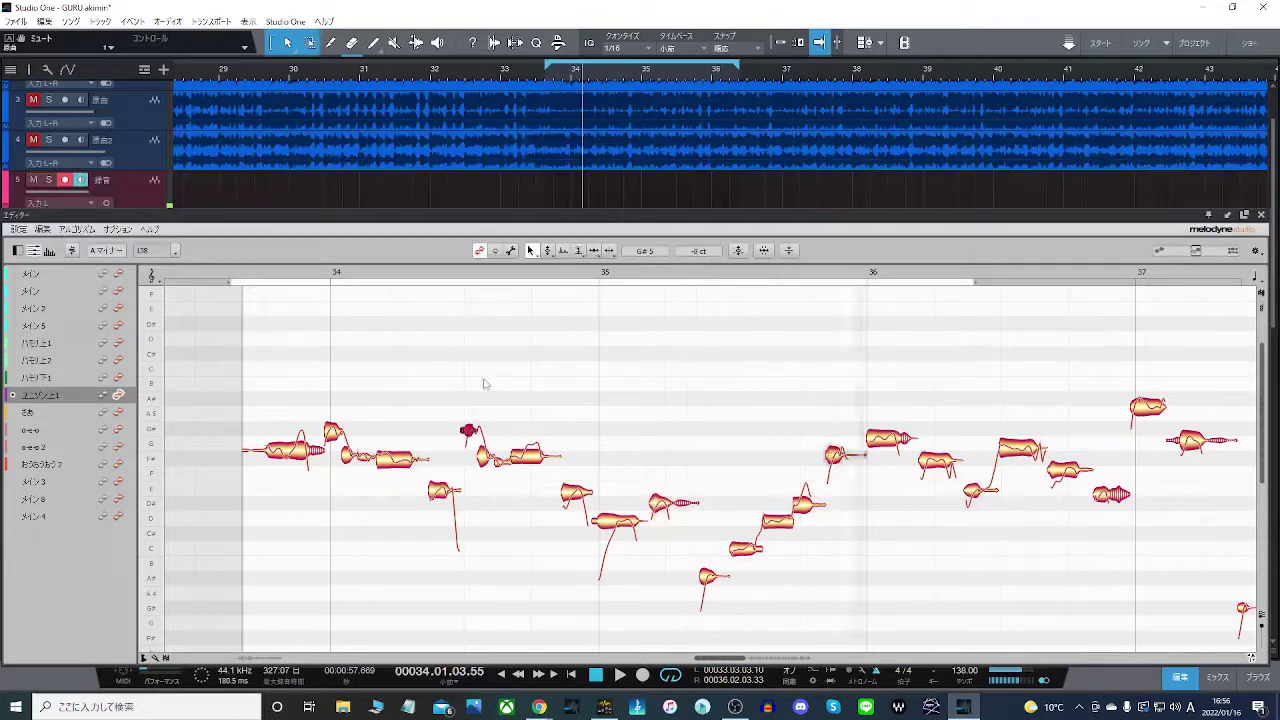
- Check the メイン track's notes, return to editing ユニゾン上1 and save the song
{"action": "left_click", "coordinate": [118, 274]}
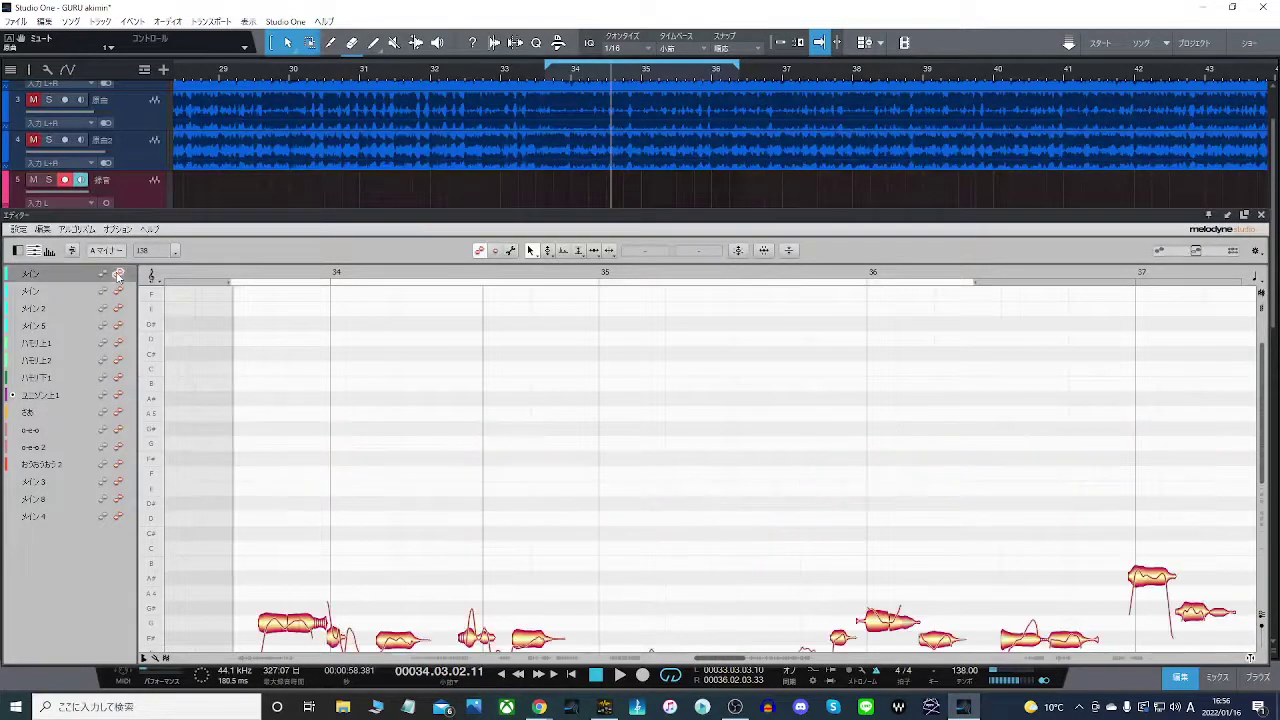
{"action": "left_click", "coordinate": [118, 394]}
{"action": "key", "text": "ctrl+s"}
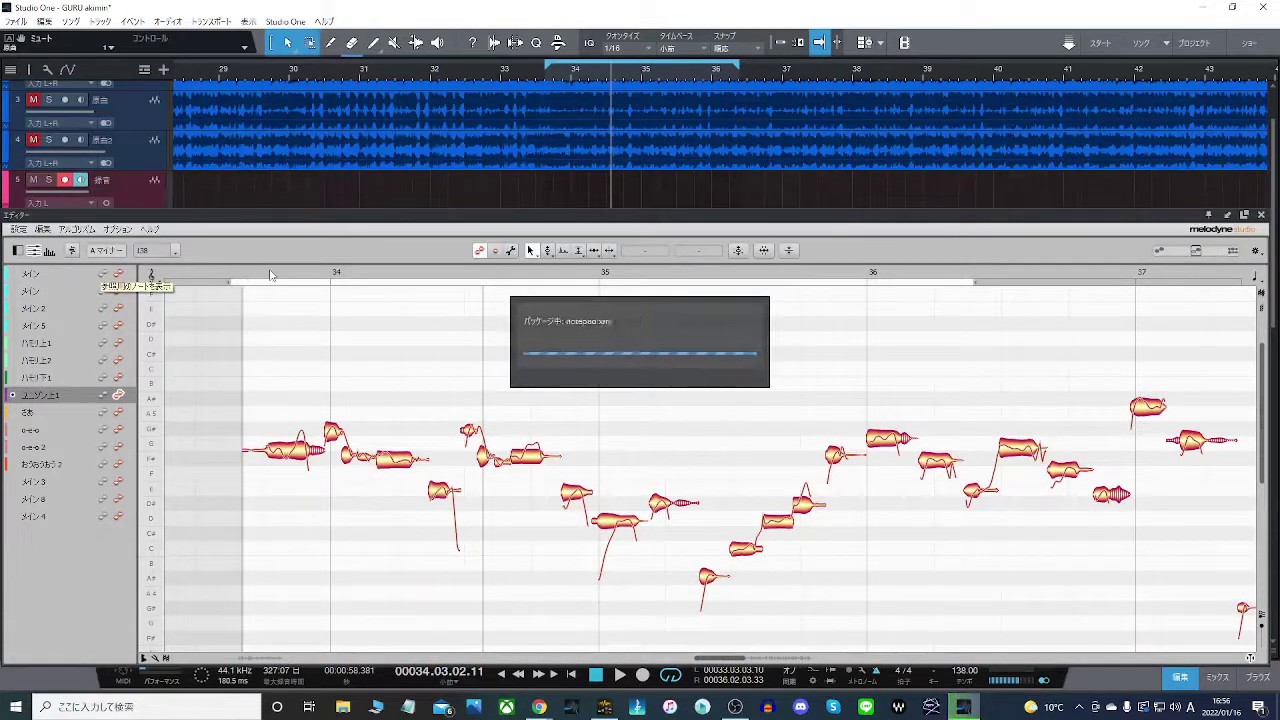
- Show the メイン notes as reference and replay the phrase from just before bar 34, checking the notes around the start of bar 35
{"action": "left_click", "coordinate": [270, 275]}
{"action": "left_click", "coordinate": [102, 273]}
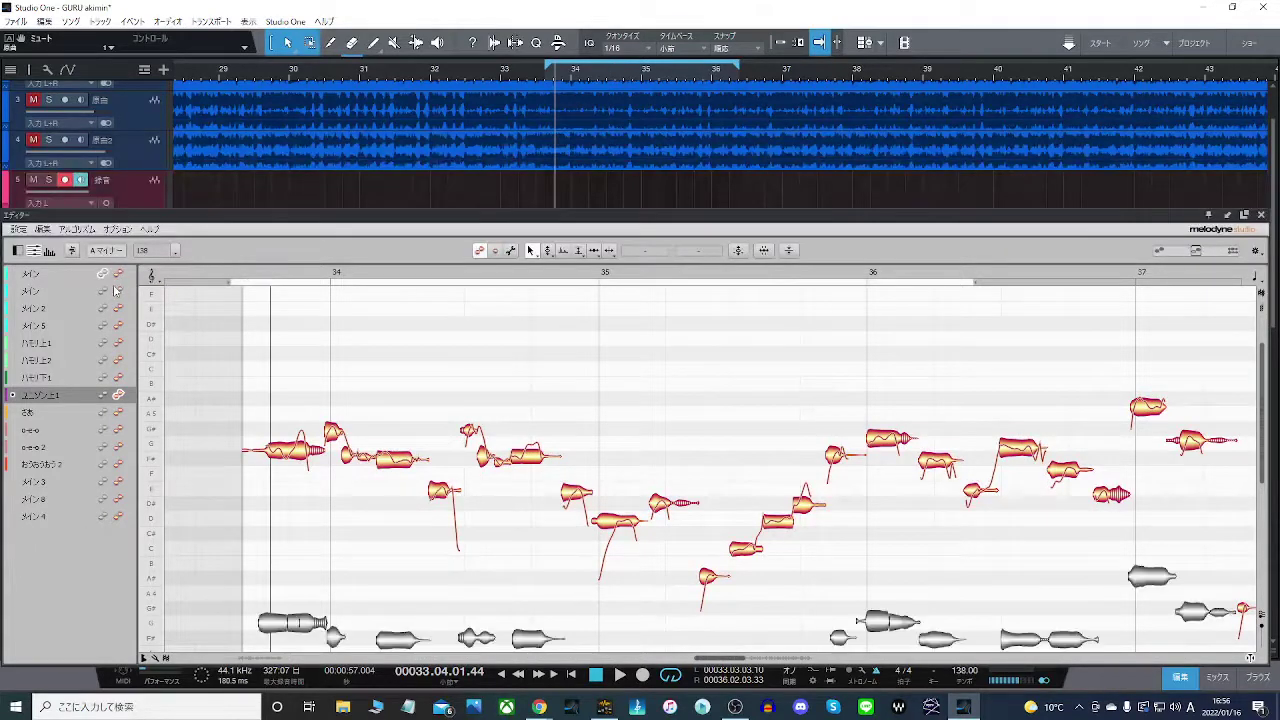
{"action": "key", "text": "space"}
{"action": "scroll", "coordinate": [336, 342], "scroll_direction": "down", "scroll_amount": 3}
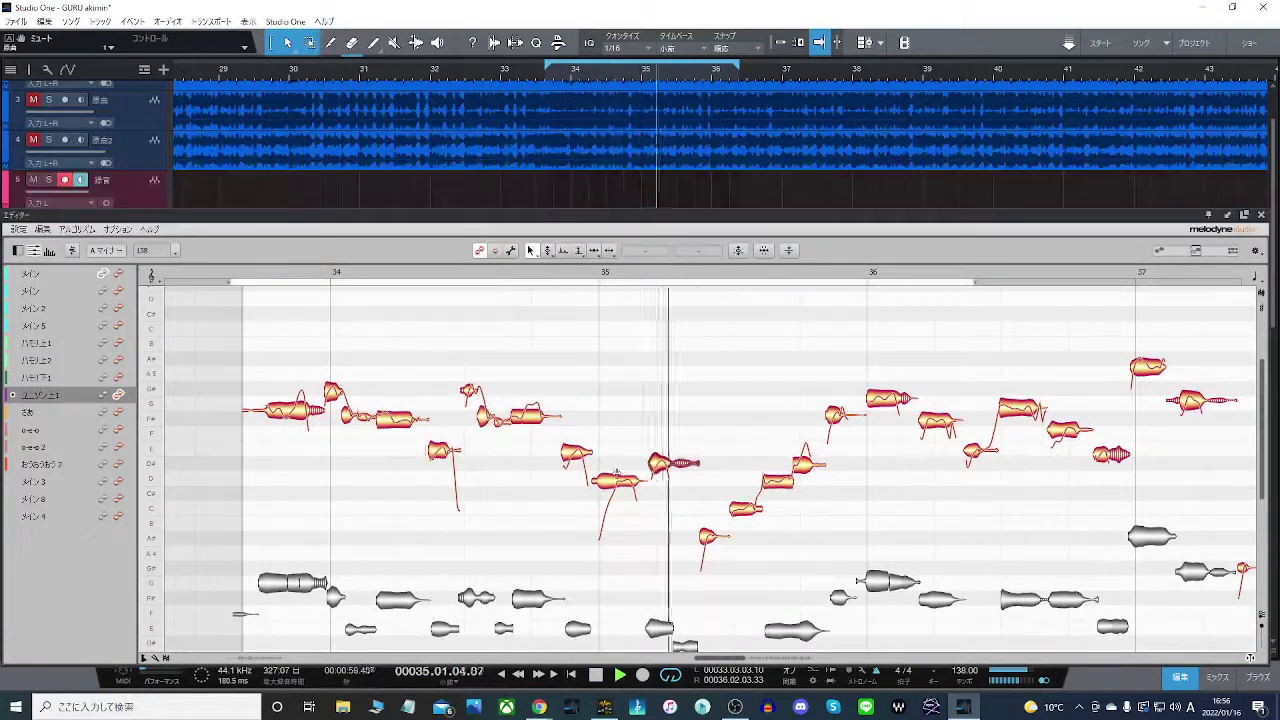
{"action": "left_click", "coordinate": [568, 453]}
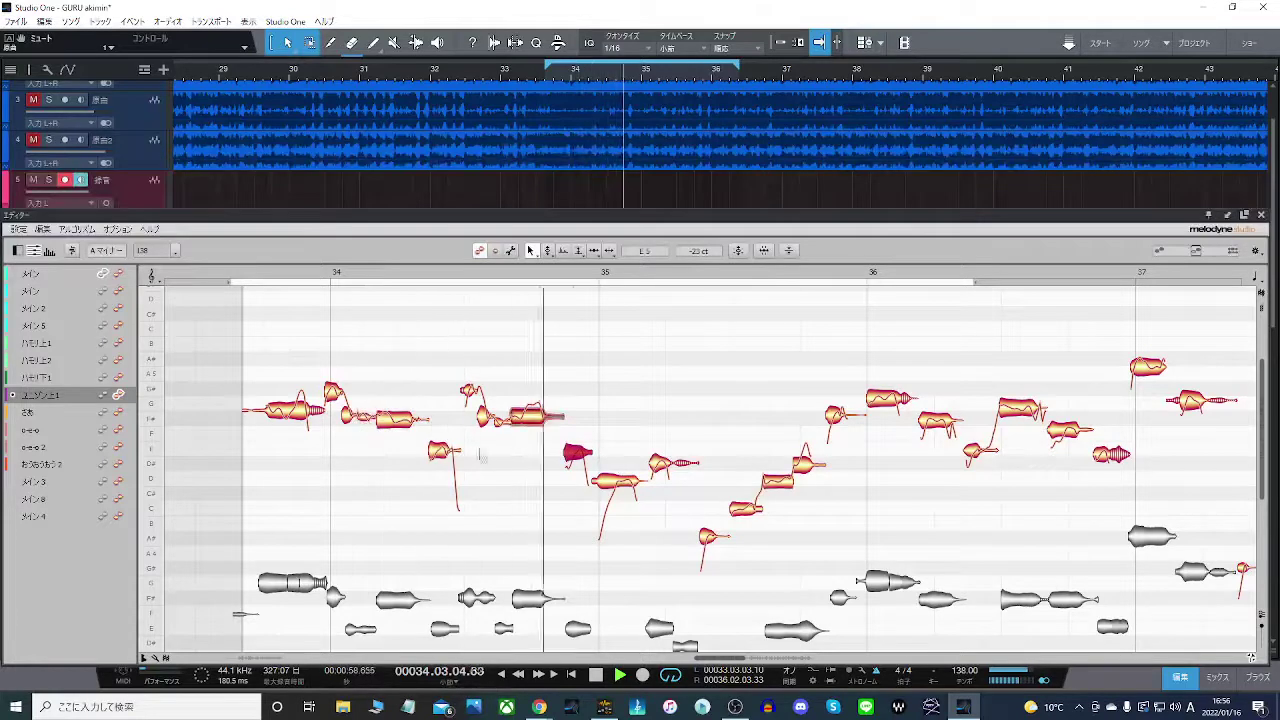
{"action": "left_click", "coordinate": [632, 487]}
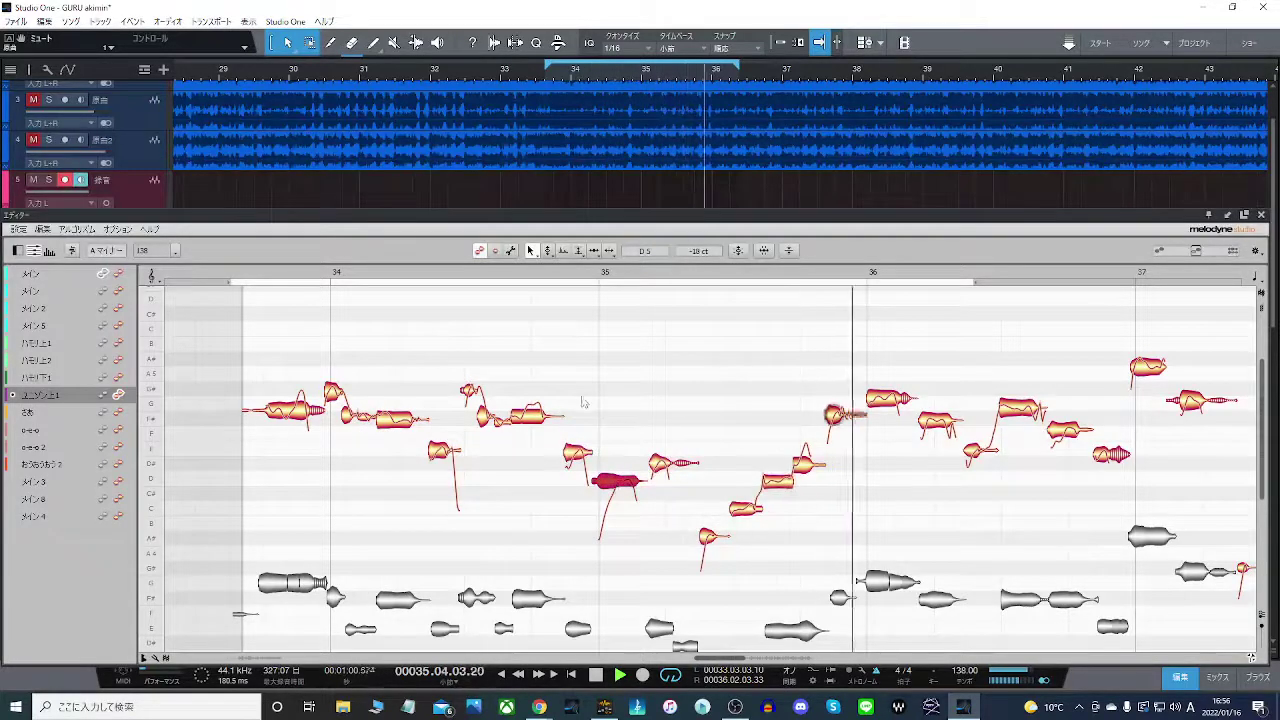
{"action": "key", "text": "space"}
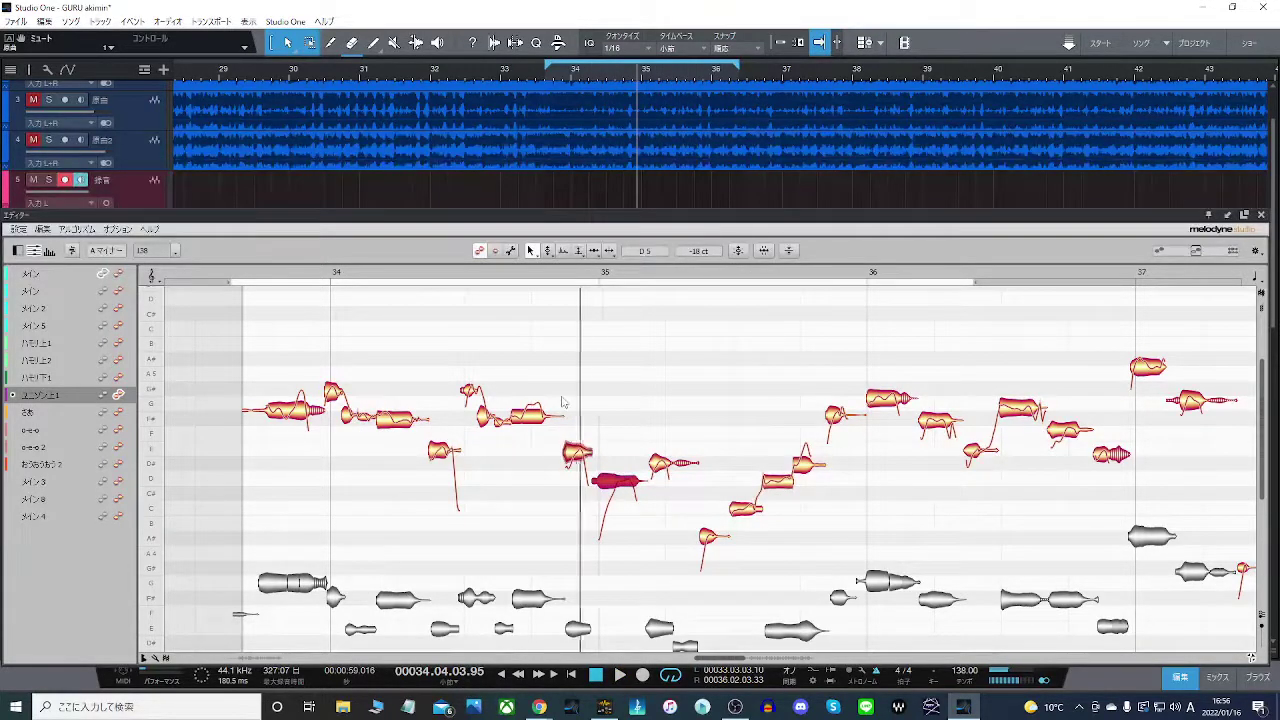
{"action": "key", "text": "space"}
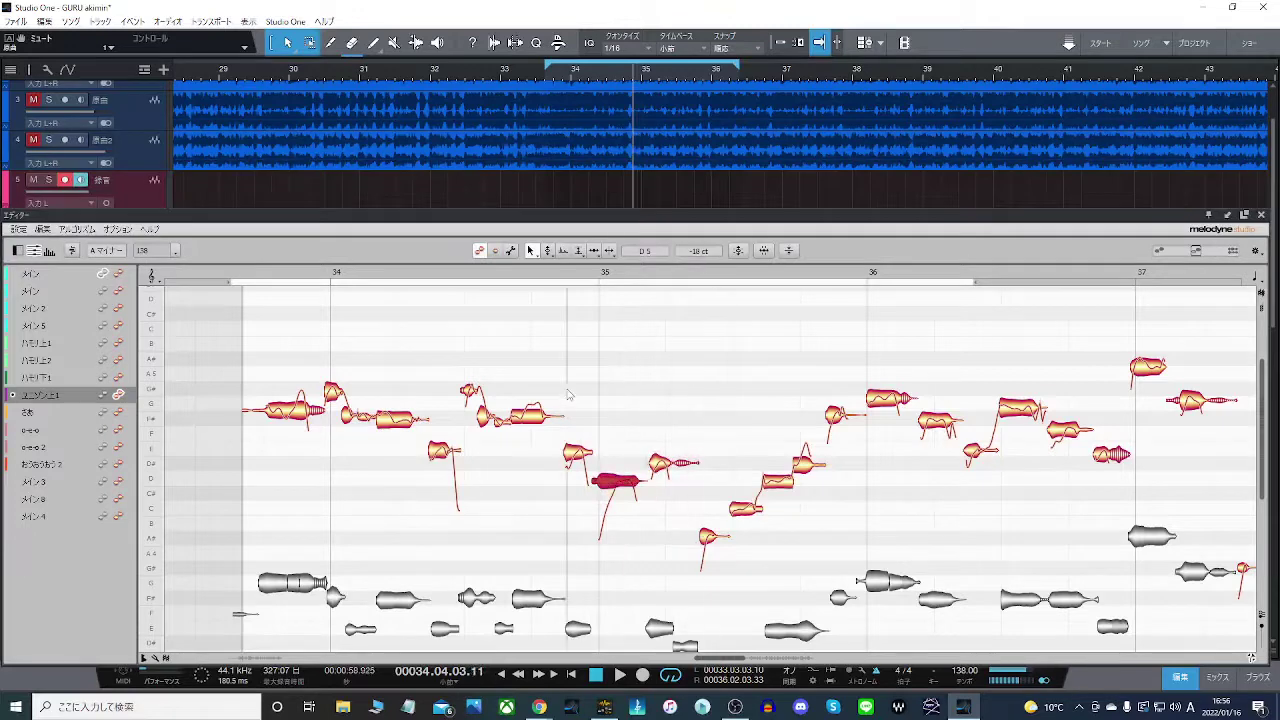
- Use the Note Separation tool on the first note of bar 35, lower it to C#5 and tune the following note to E5
{"action": "right_click", "coordinate": [613, 489]}
{"action": "left_click", "coordinate": [688, 485]}
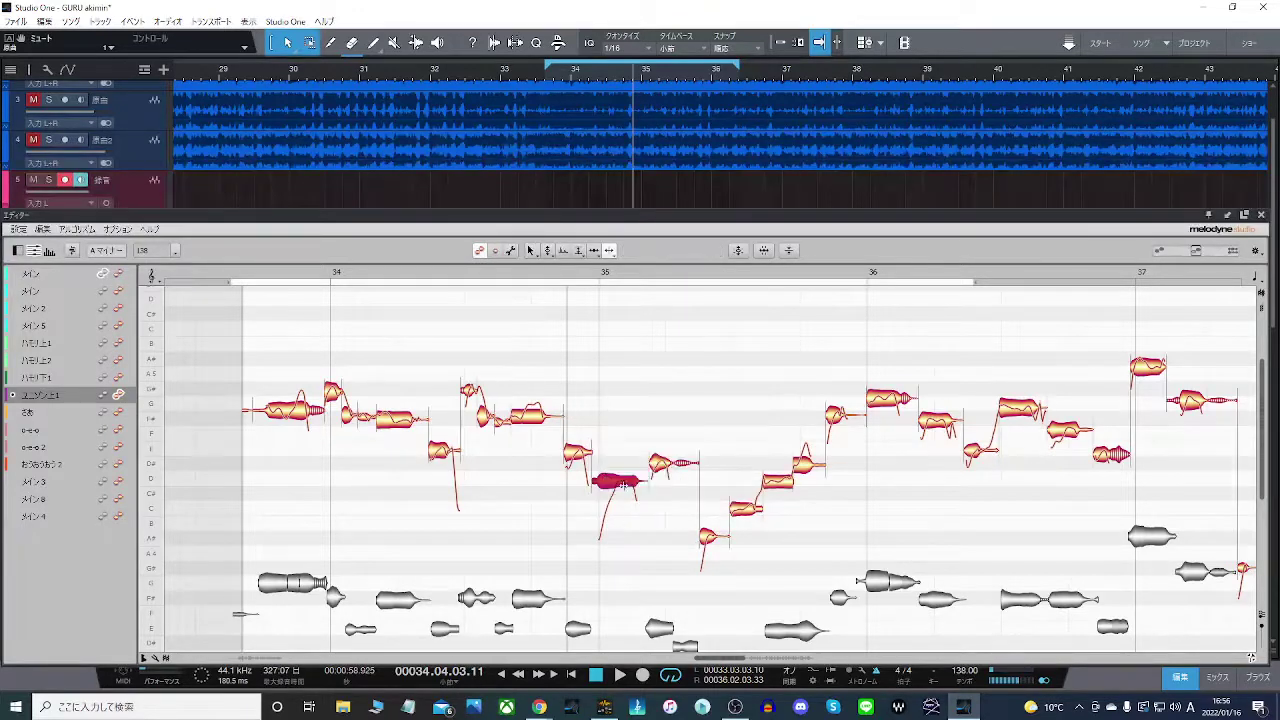
{"action": "right_click", "coordinate": [625, 483]}
{"action": "left_click", "coordinate": [626, 484]}
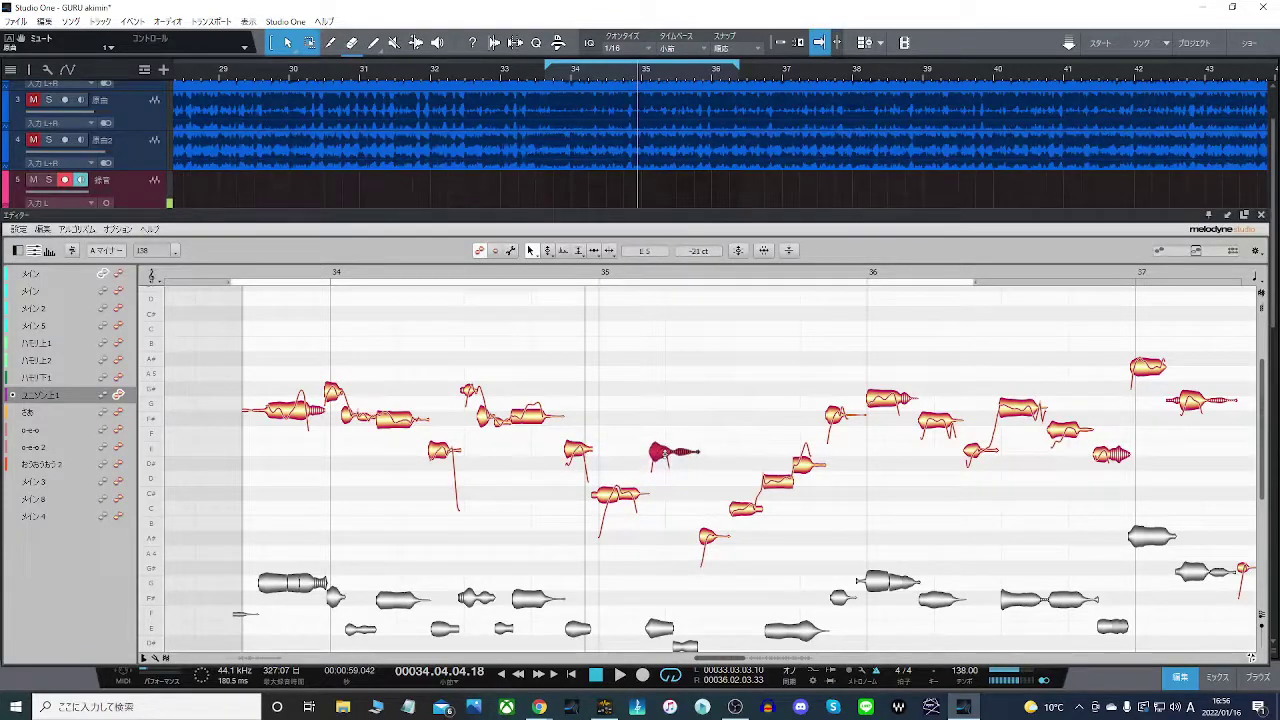
{"action": "double_click", "coordinate": [533, 358]}
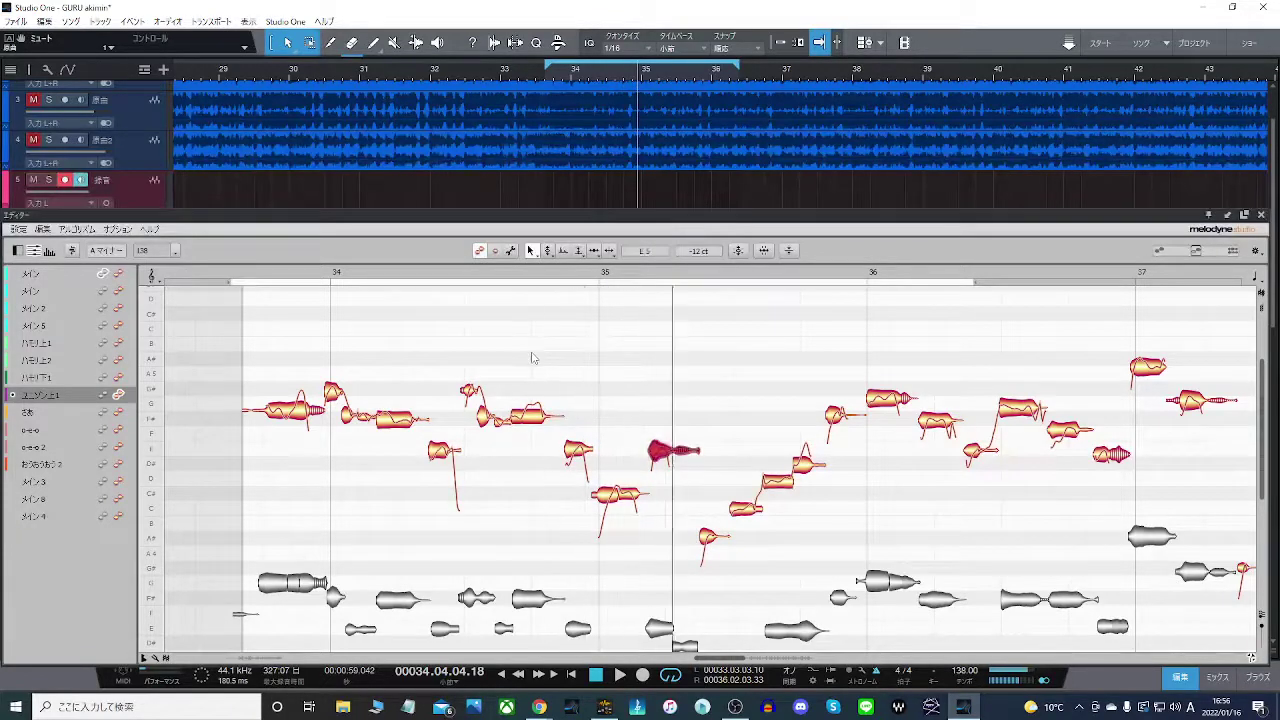
- Correct the notes from the middle of bar 35 into bar 37, tuning the lowest to B4 and the last two to B5 and G#5
{"action": "left_click", "coordinate": [709, 538]}
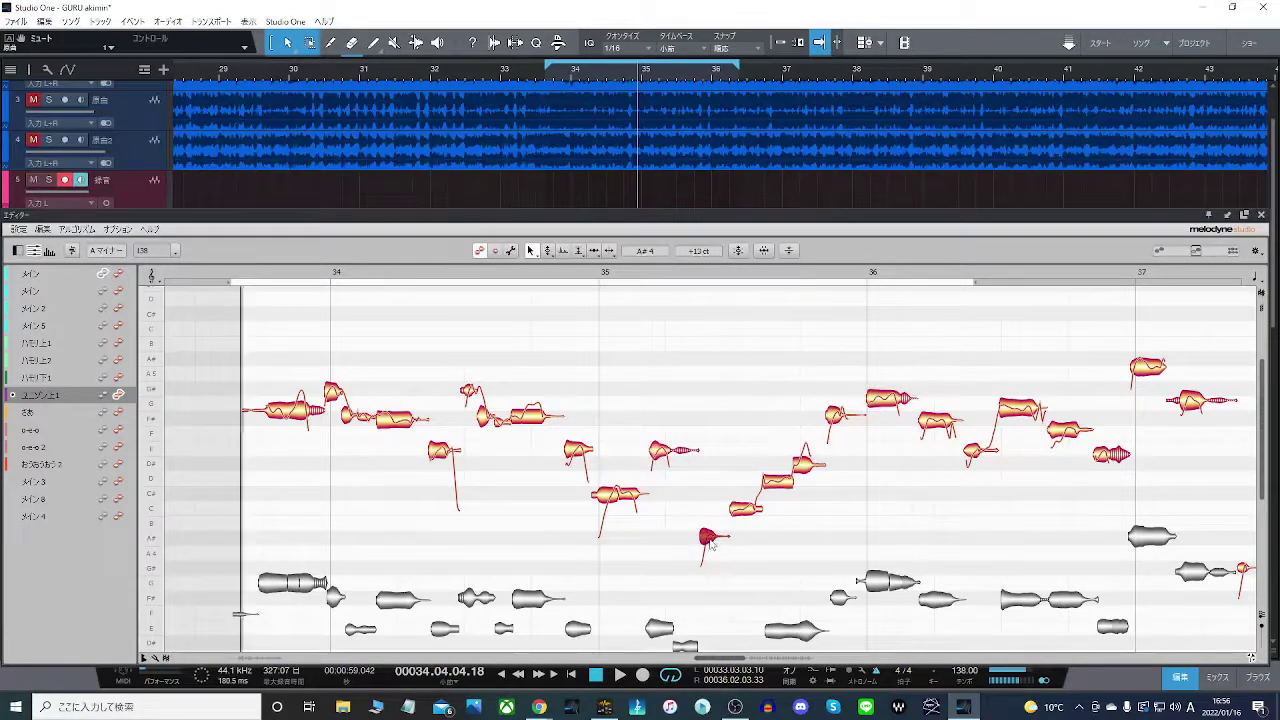
{"action": "scroll", "coordinate": [750, 500], "scroll_direction": "down", "scroll_amount": 2}
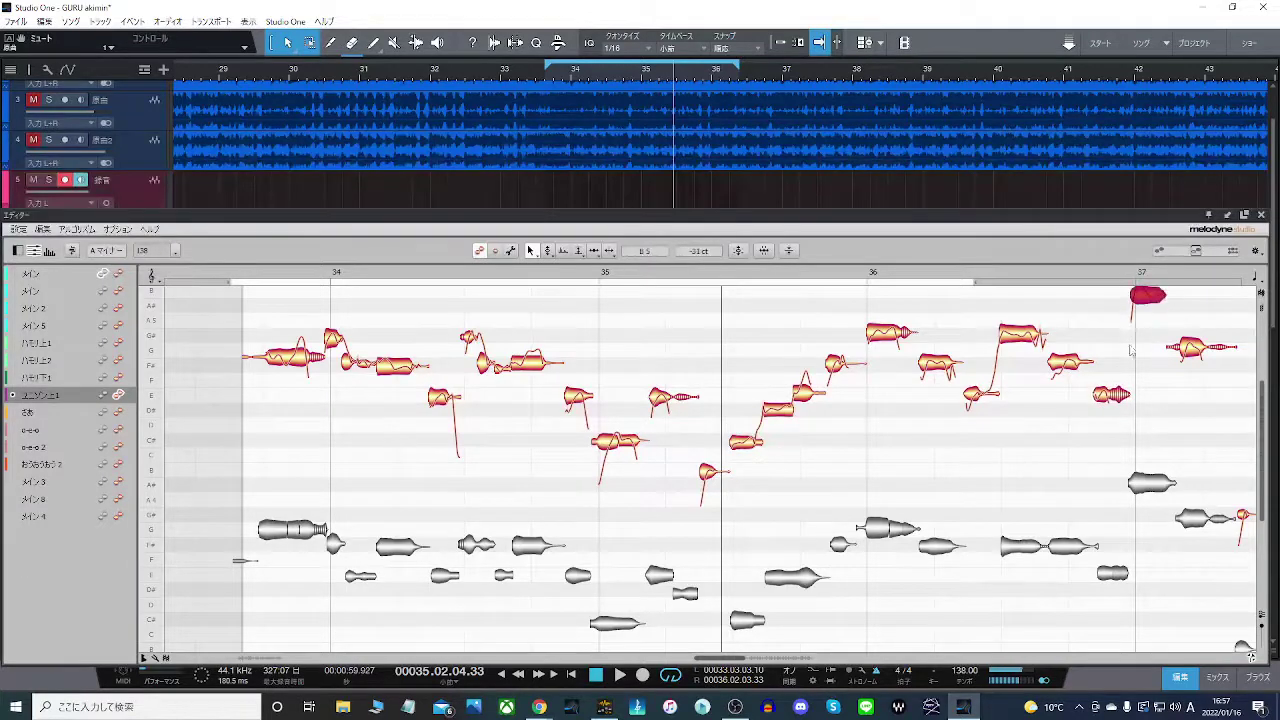
{"action": "scroll", "coordinate": [1131, 349], "scroll_direction": "up", "scroll_amount": 1}
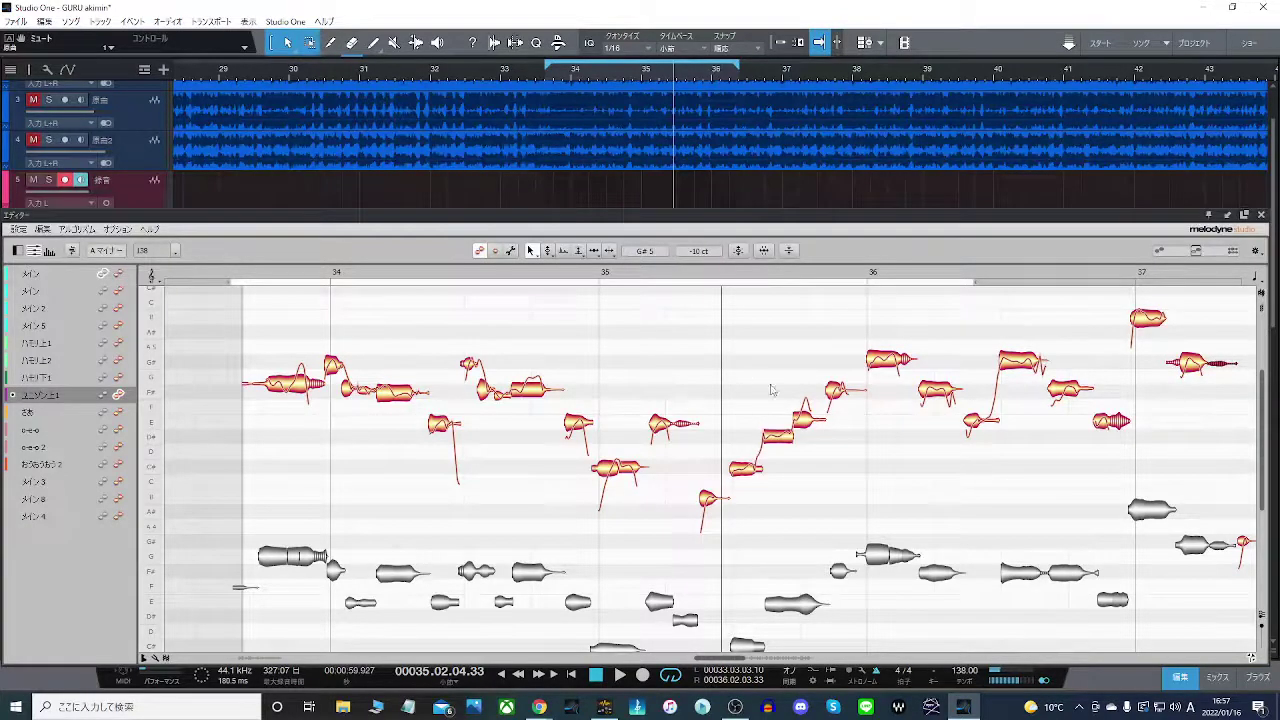
{"action": "scroll", "coordinate": [771, 390], "scroll_direction": "down", "scroll_amount": 2}
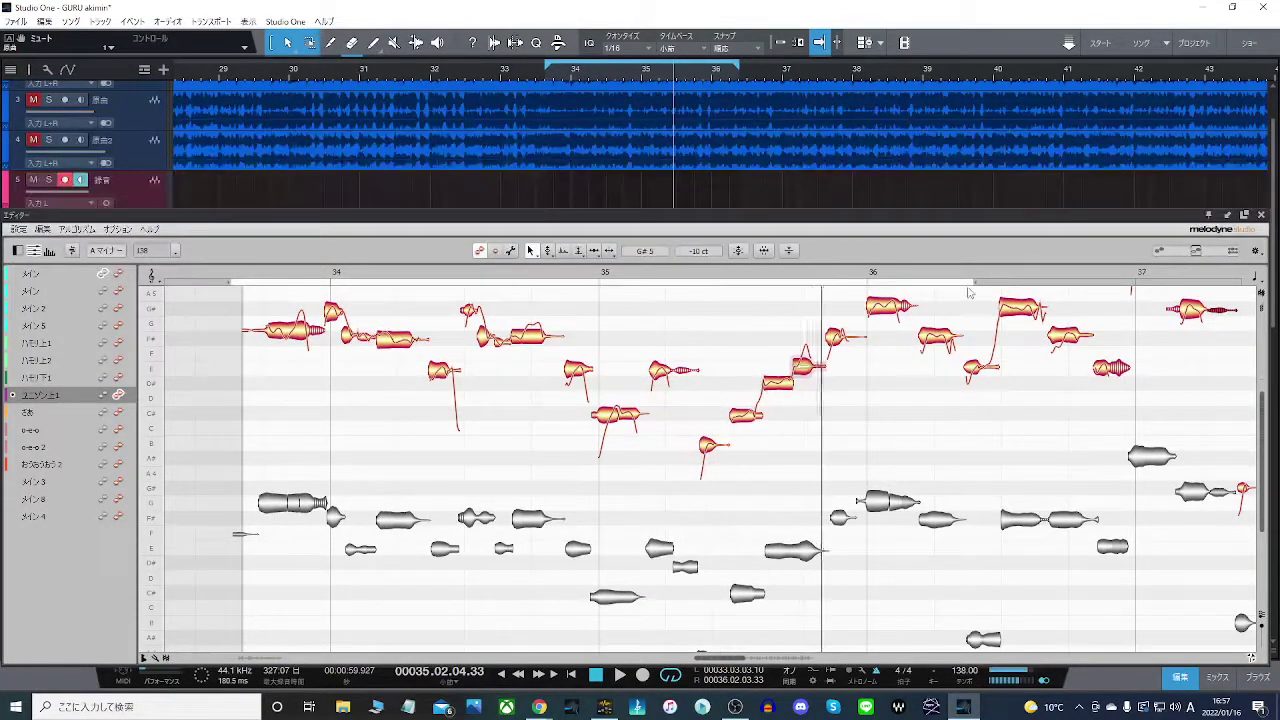
- Set the playback loop from about 35.02.01 to 37.01.04 and lower the note just past the middle of bar 35 to C5
{"action": "left_click_drag", "start_coordinate": [974, 283], "coordinate": [1201, 283]}
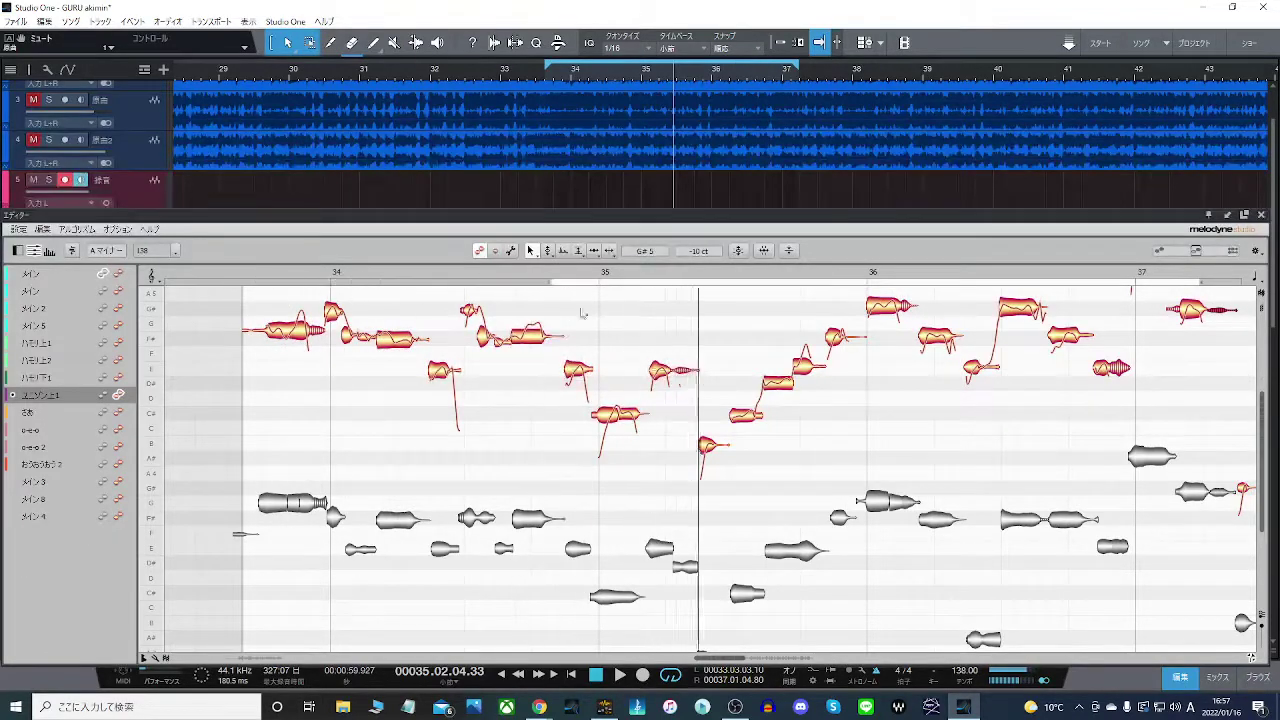
{"action": "left_click", "coordinate": [746, 418]}
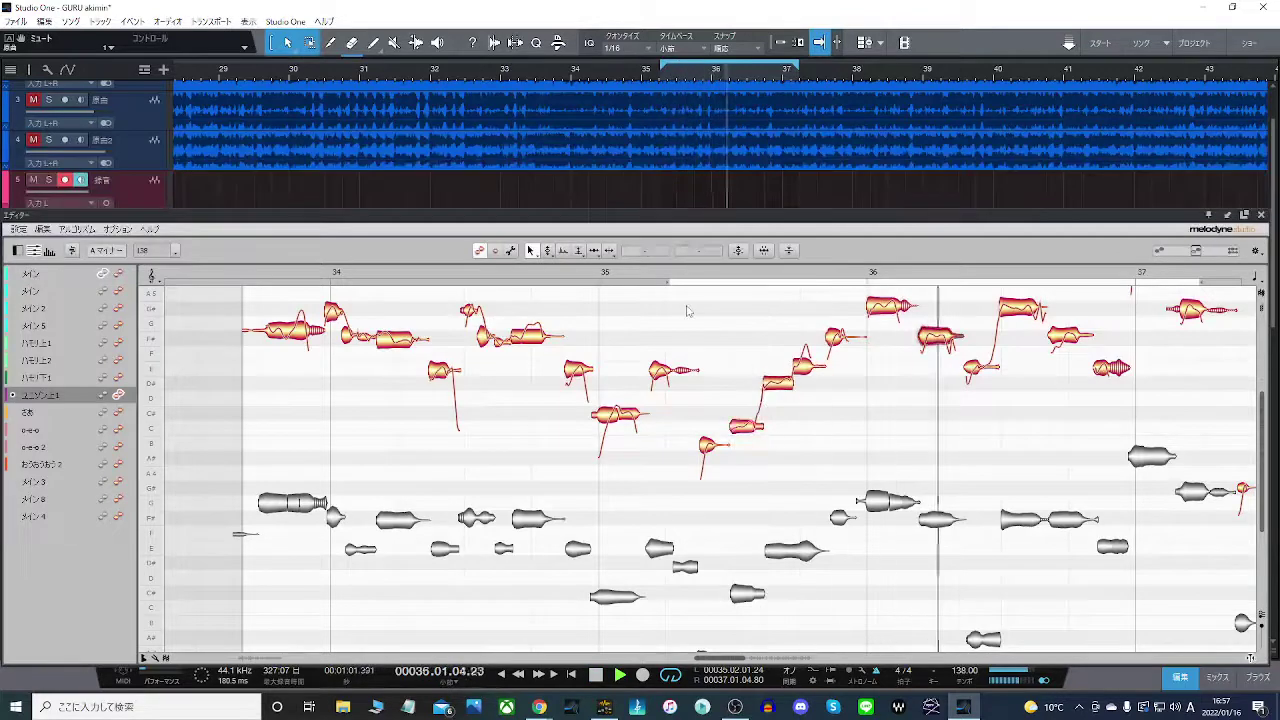
- Stop playback and check the exact pitches of the higher notes from the start of bar 36 to the first note of bar 37
{"action": "key", "text": "space"}
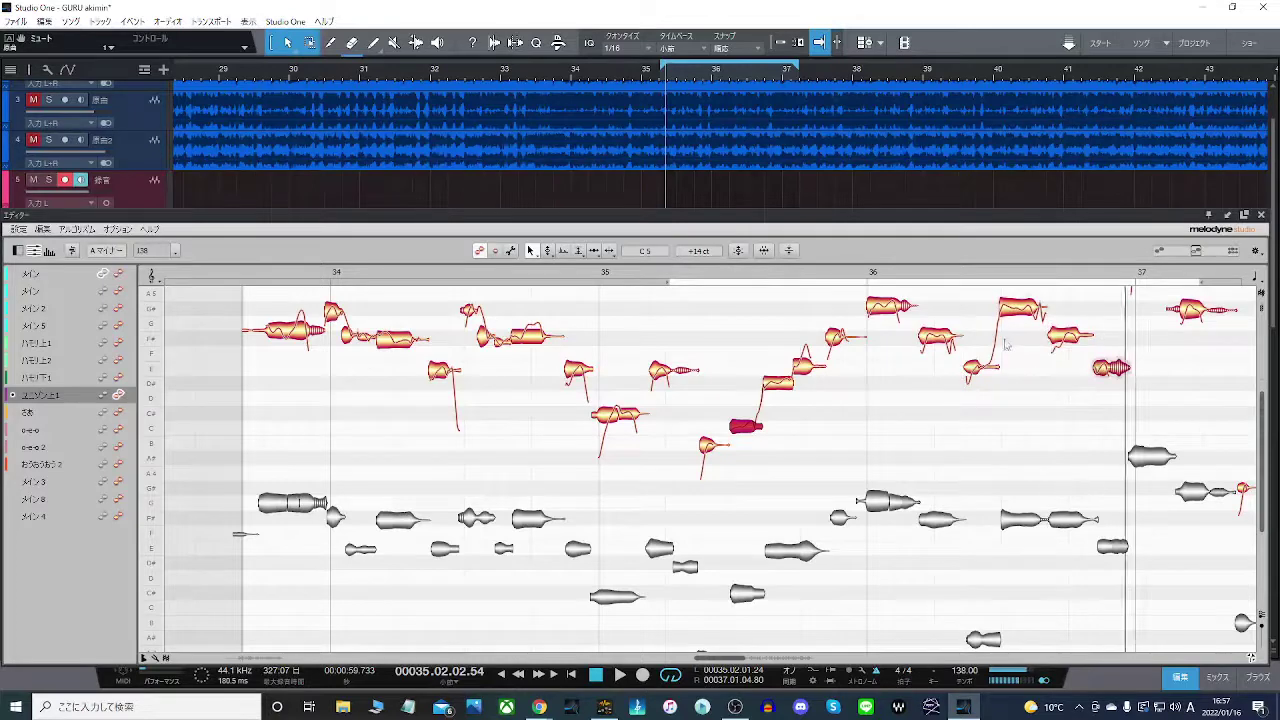
{"action": "scroll", "coordinate": [1100, 340], "scroll_direction": "up", "scroll_amount": 3}
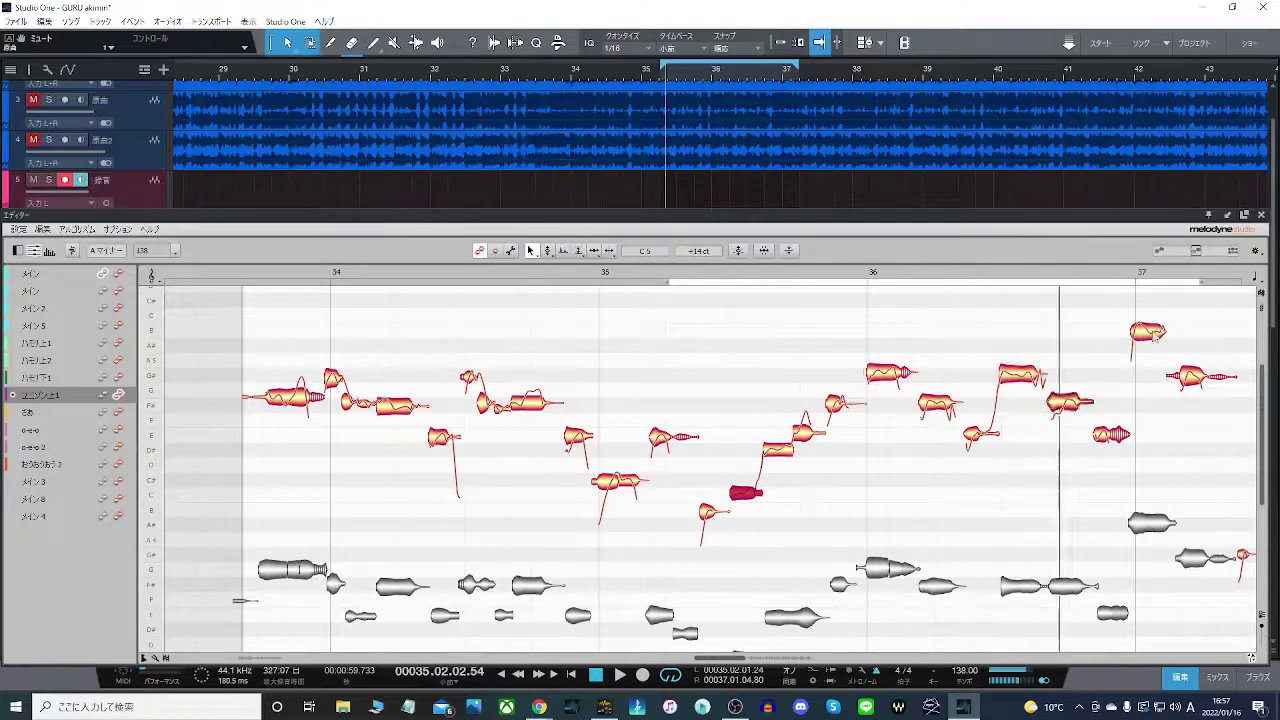
{"action": "right_click", "coordinate": [1155, 336]}
{"action": "left_click", "coordinate": [1168, 330]}
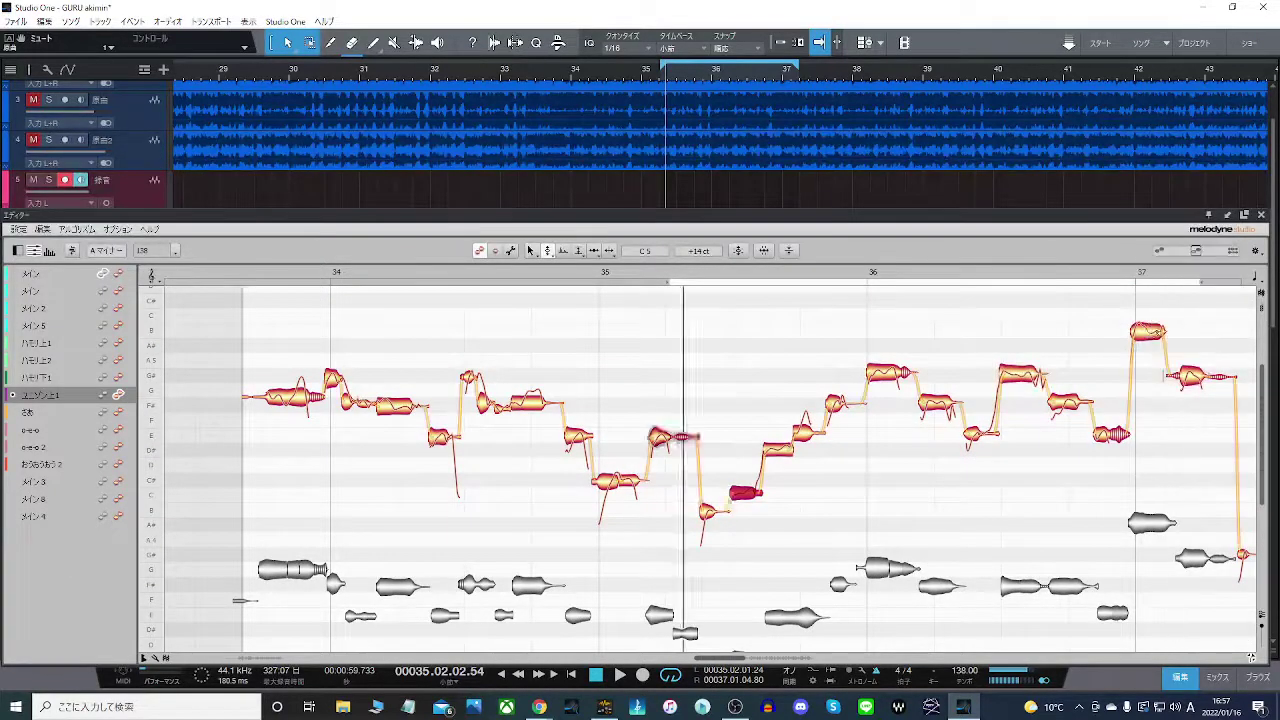
{"action": "left_click", "coordinate": [1159, 331]}
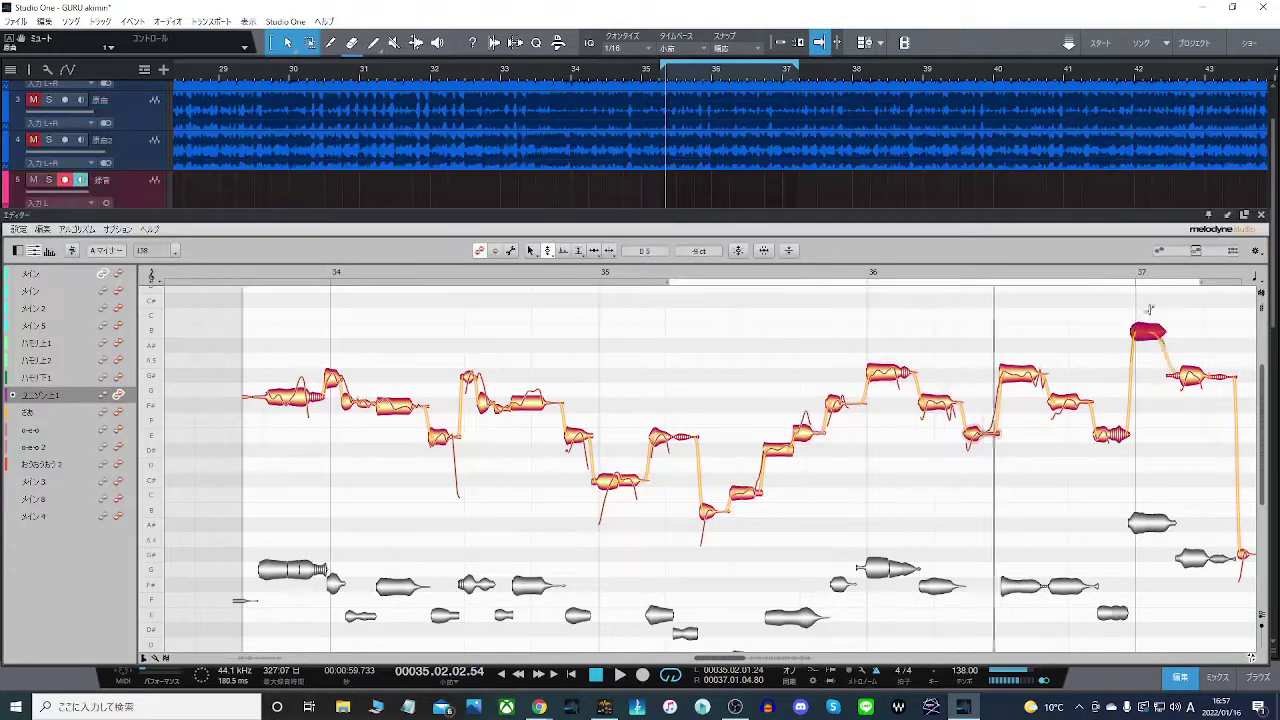
{"action": "left_click", "coordinate": [1018, 374]}
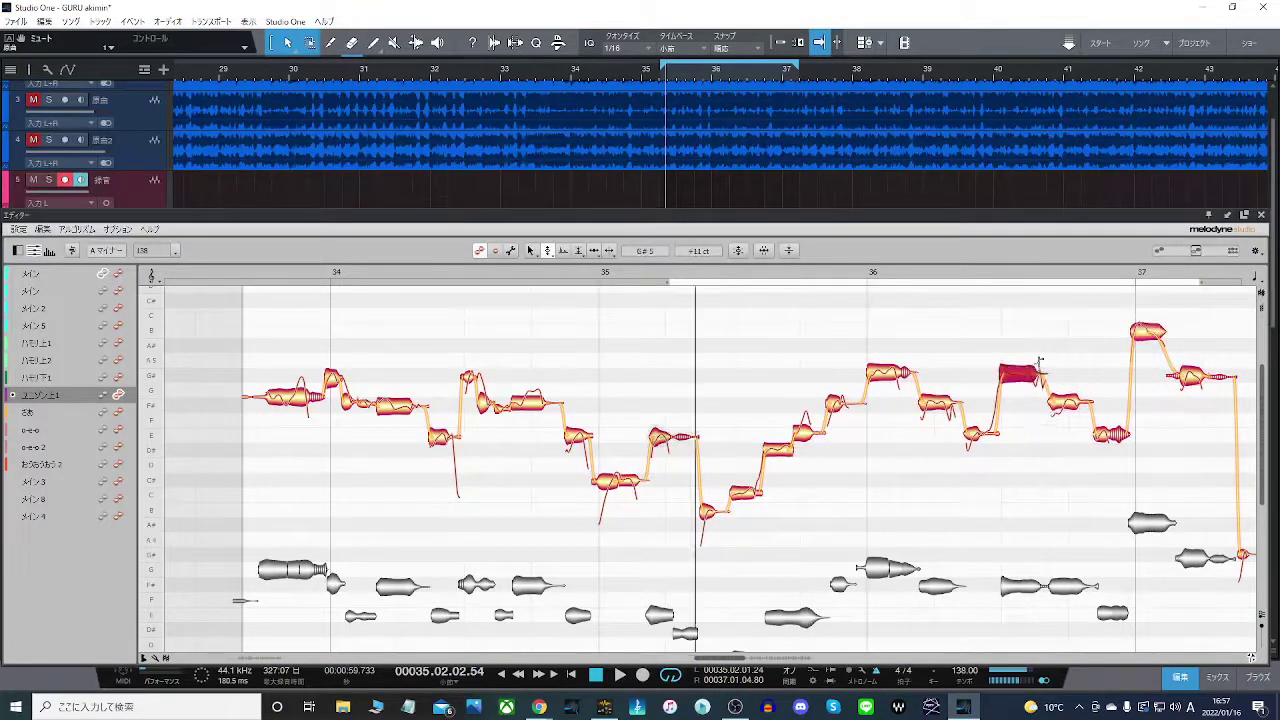
{"action": "left_click", "coordinate": [950, 405]}
{"action": "left_click", "coordinate": [887, 373]}
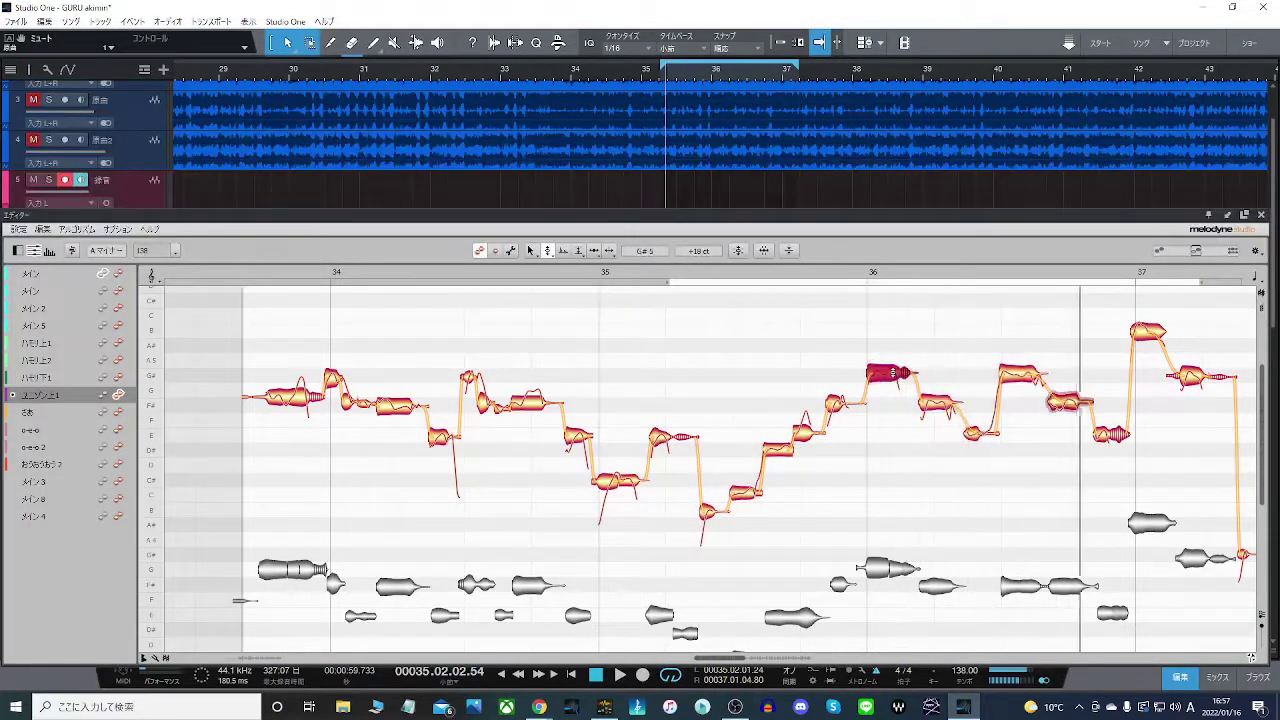
- Use the Pitch Modulation tool on the notes from the start of bar 36 onward, reducing the first note of bar 37 to 26 %
{"action": "right_click", "coordinate": [886, 374]}
{"action": "left_click", "coordinate": [881, 391]}
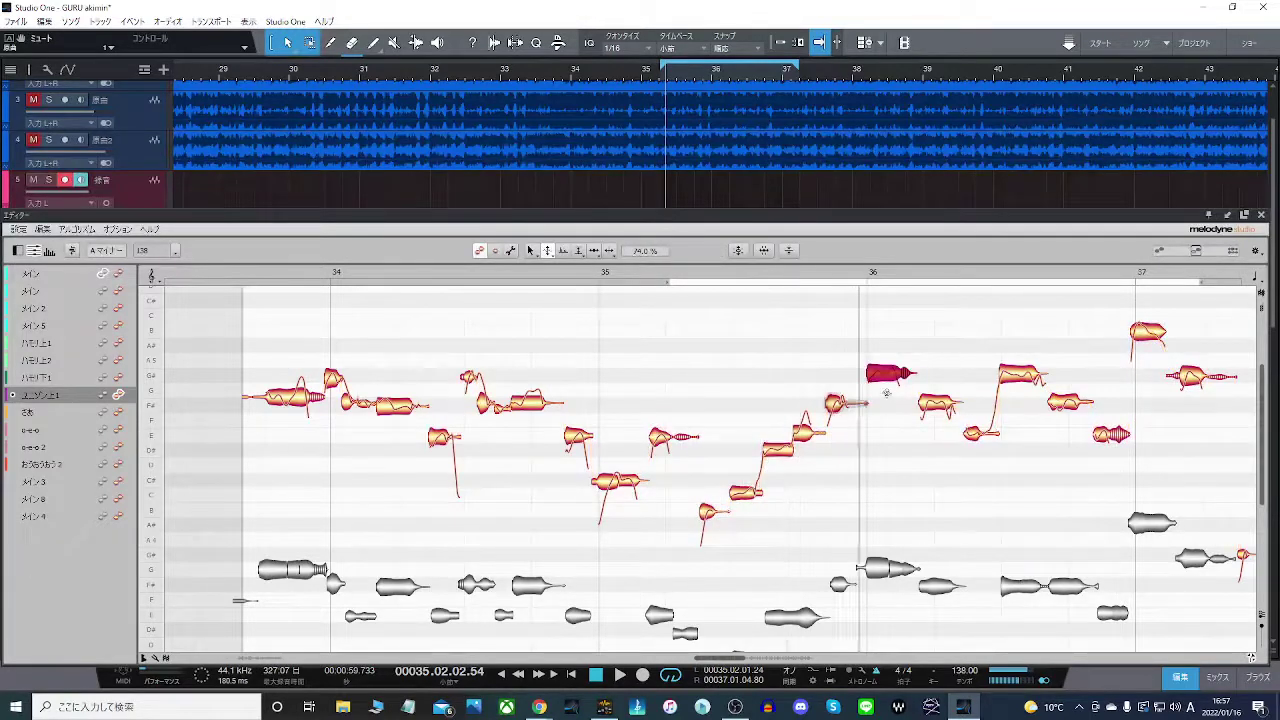
{"action": "left_click", "coordinate": [936, 404]}
{"action": "left_click", "coordinate": [972, 432]}
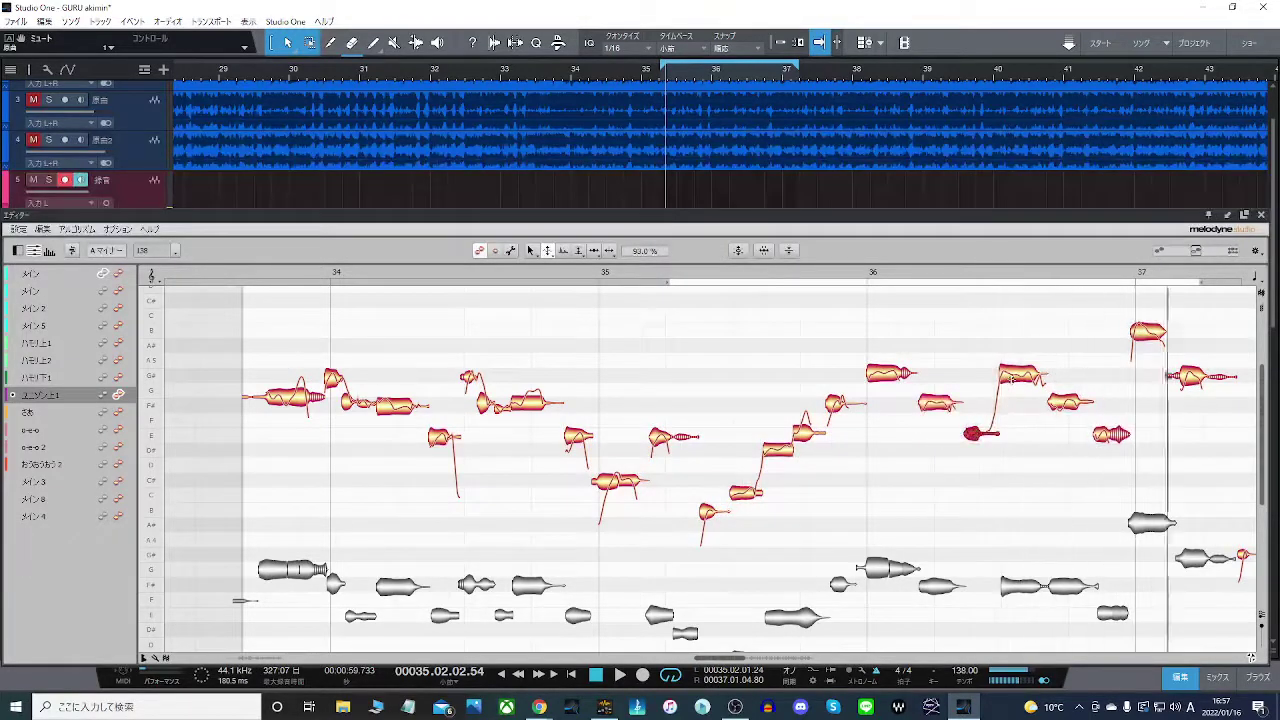
{"action": "left_click", "coordinate": [1018, 375]}
{"action": "left_click", "coordinate": [1066, 402]}
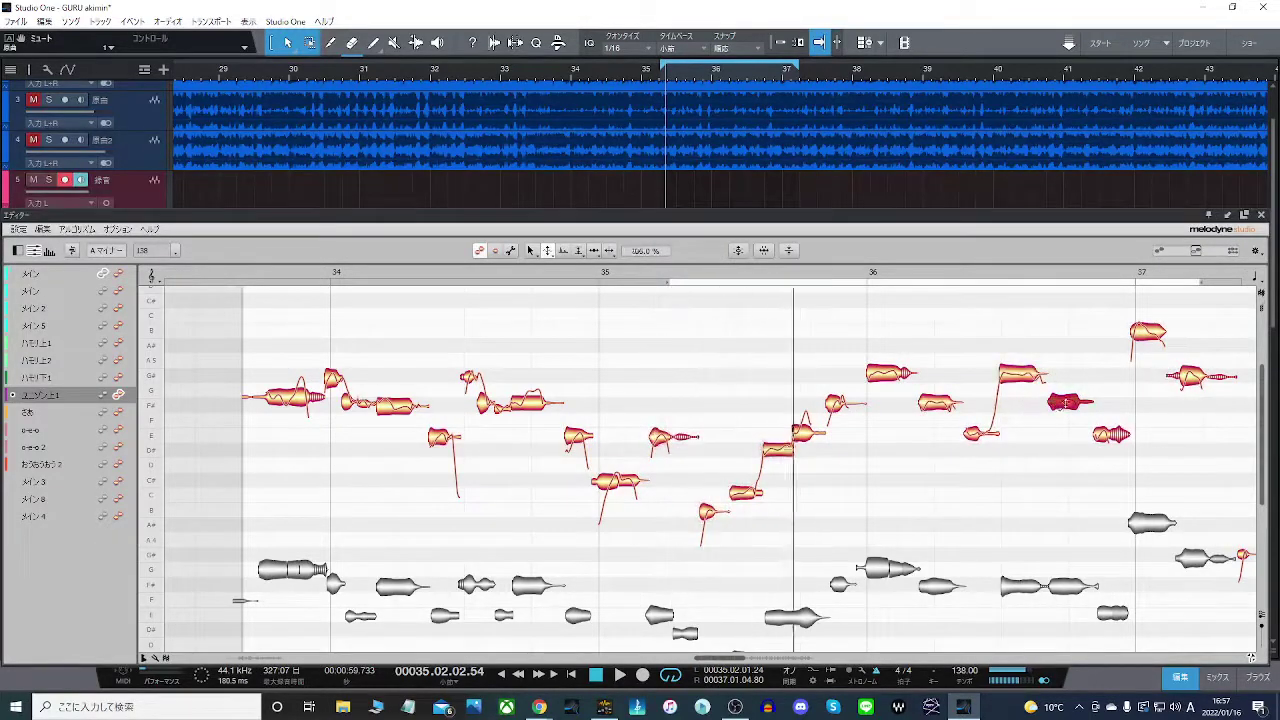
{"action": "left_click", "coordinate": [1148, 332]}
- Replay the phrase from bar 35 with the Main tool active and extend the loop's end to about 40.04.04
{"action": "double_click", "coordinate": [684, 271]}
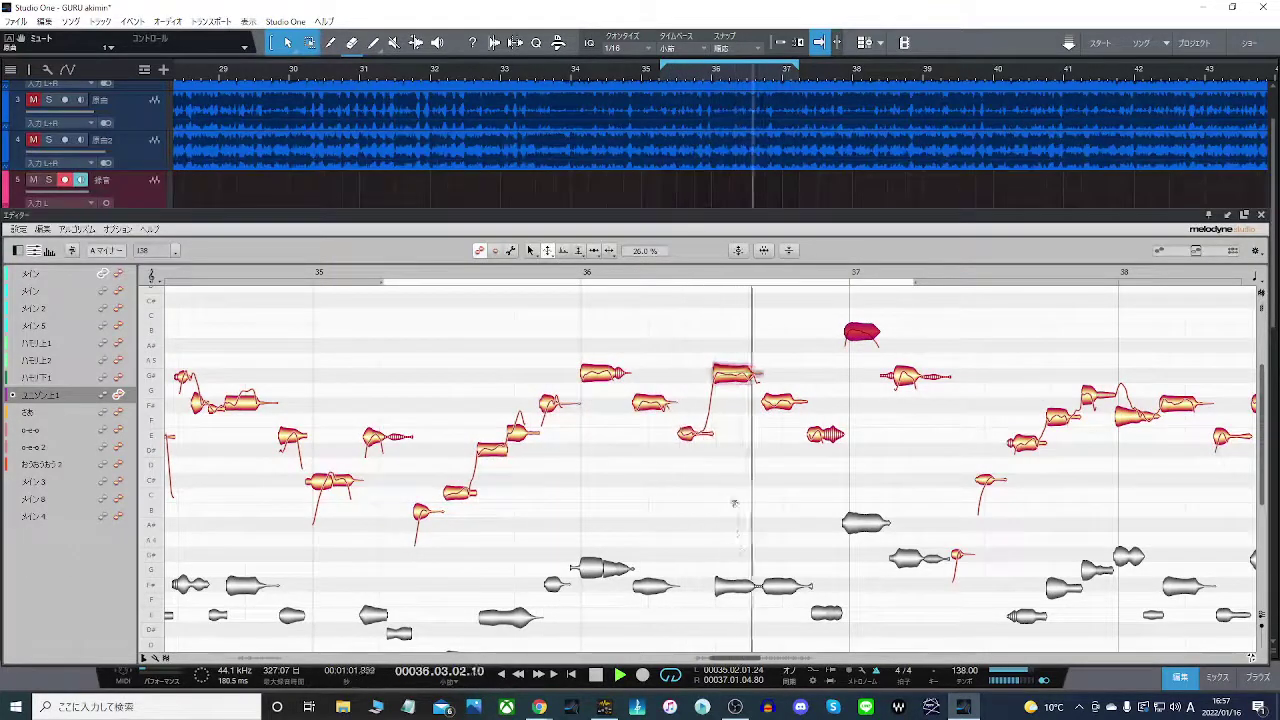
{"action": "right_click", "coordinate": [695, 280]}
{"action": "left_click", "coordinate": [700, 363]}
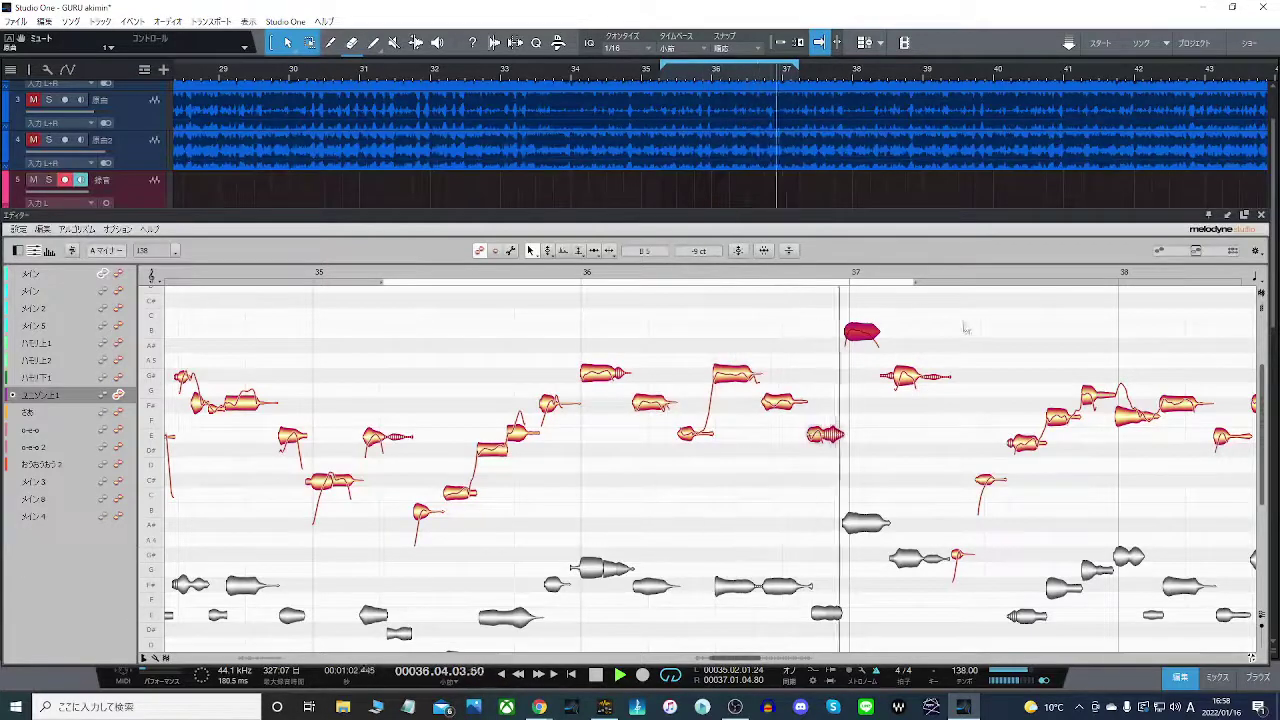
{"action": "left_click_drag", "start_coordinate": [914, 283], "coordinate": [1243, 283]}
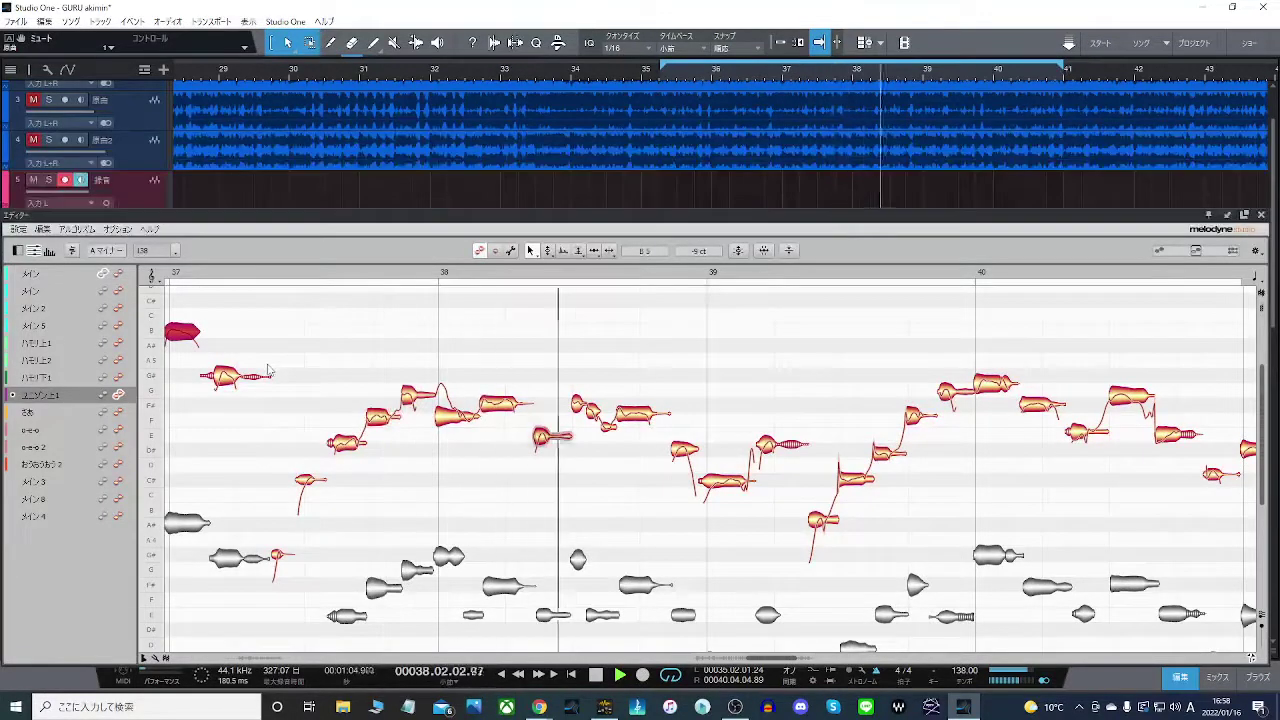
{"action": "left_click", "coordinate": [303, 312]}
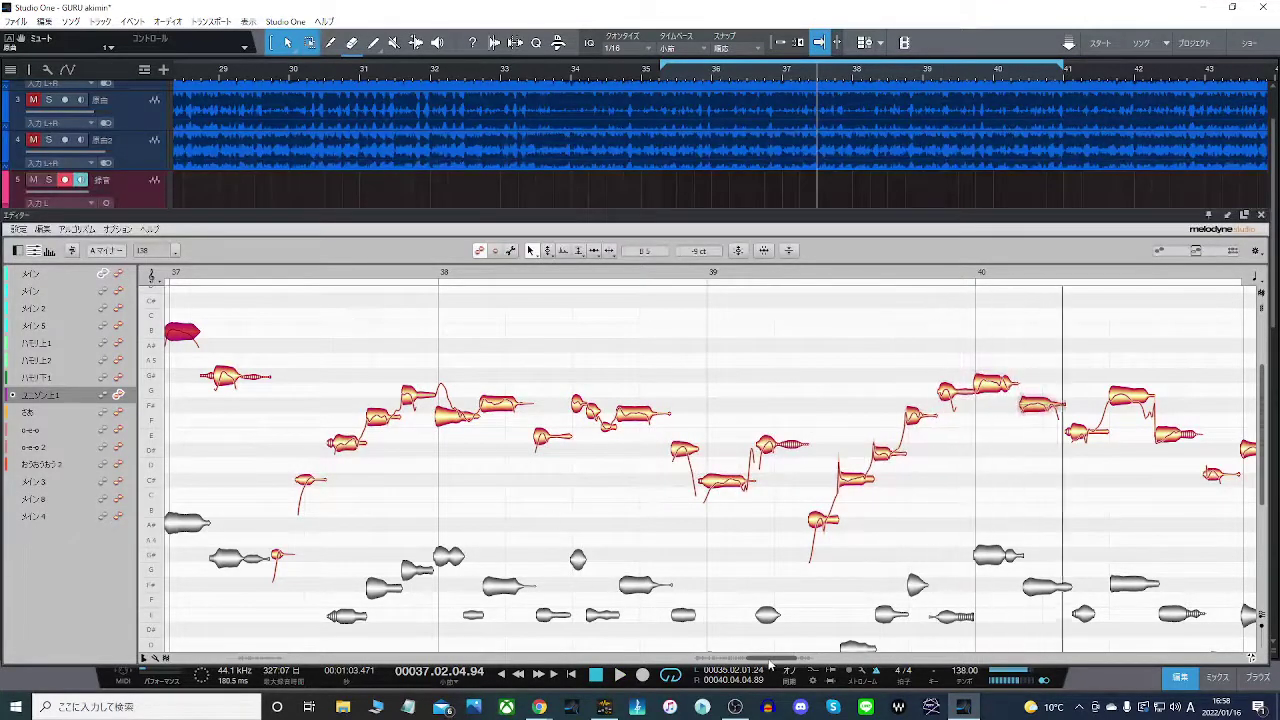
- Set the playback loop from about 39.02.01 to 41.02.03 and lower the lowest note in the middle of bar 39 to A#4
{"action": "left_click_drag", "start_coordinate": [769, 660], "coordinate": [784, 662]}
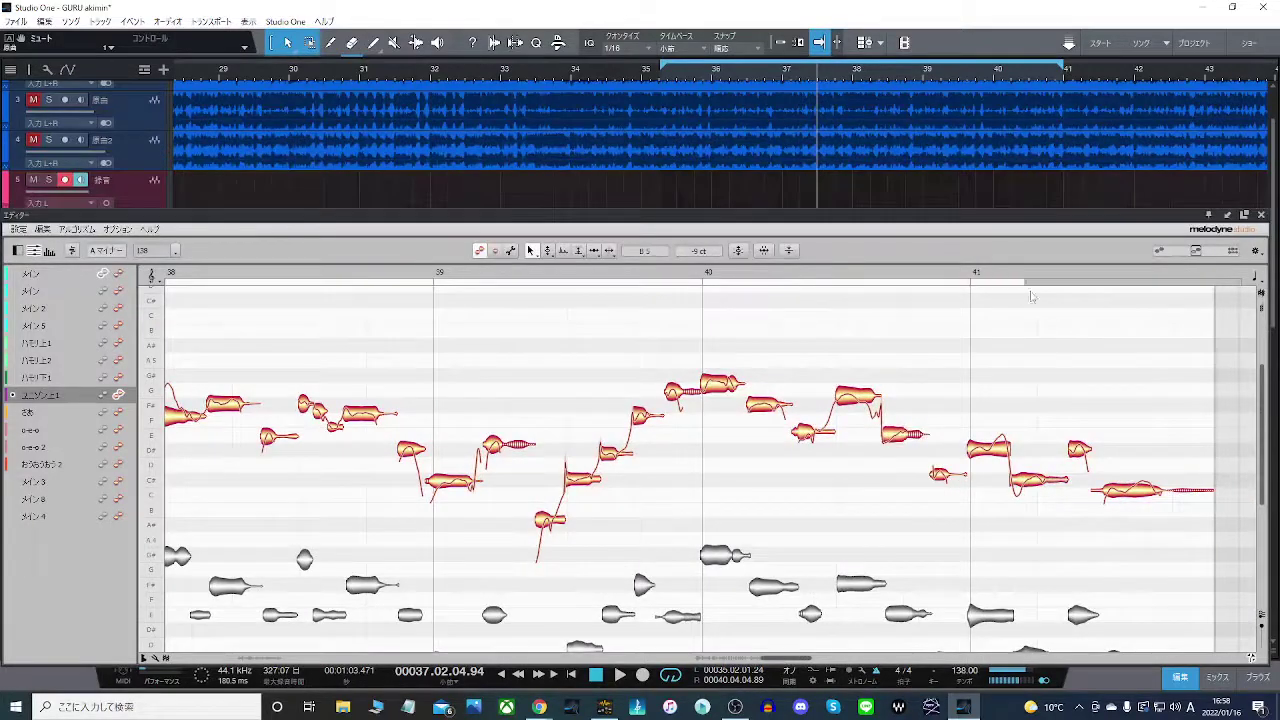
{"action": "left_click_drag", "start_coordinate": [519, 287], "coordinate": [1090, 300]}
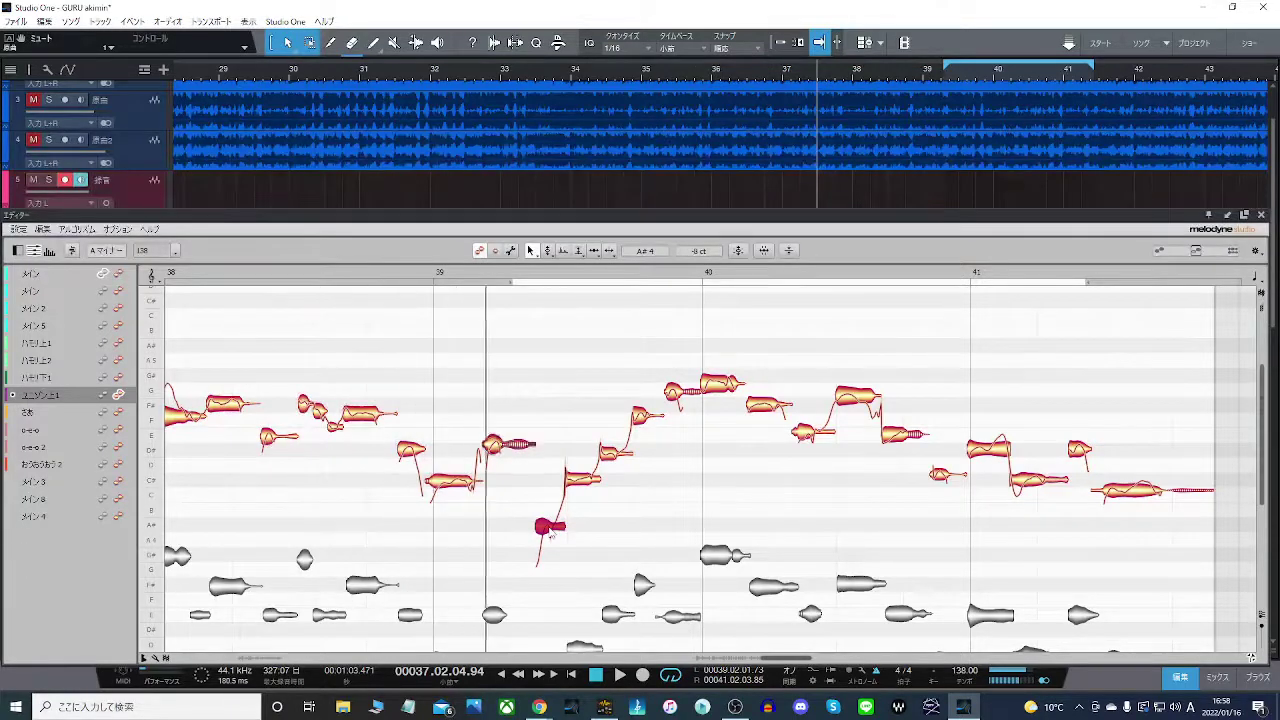
{"action": "key", "text": "Right"}
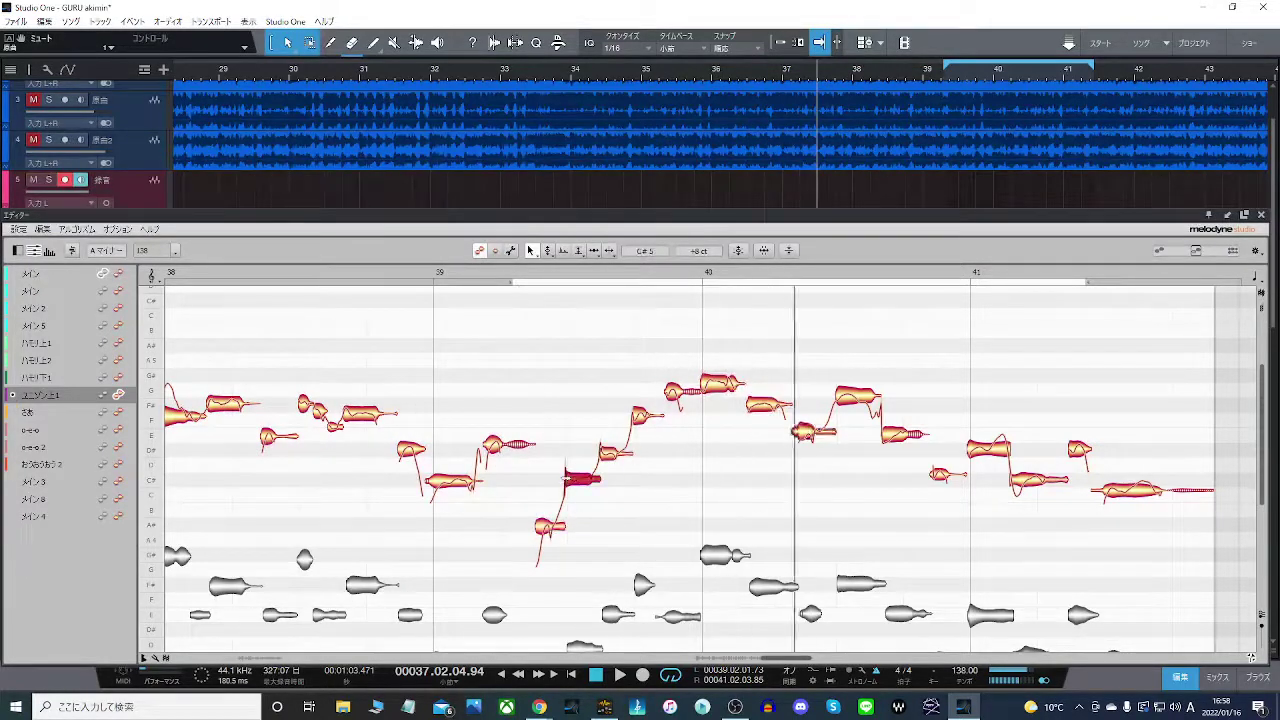
{"action": "left_click", "coordinate": [530, 272]}
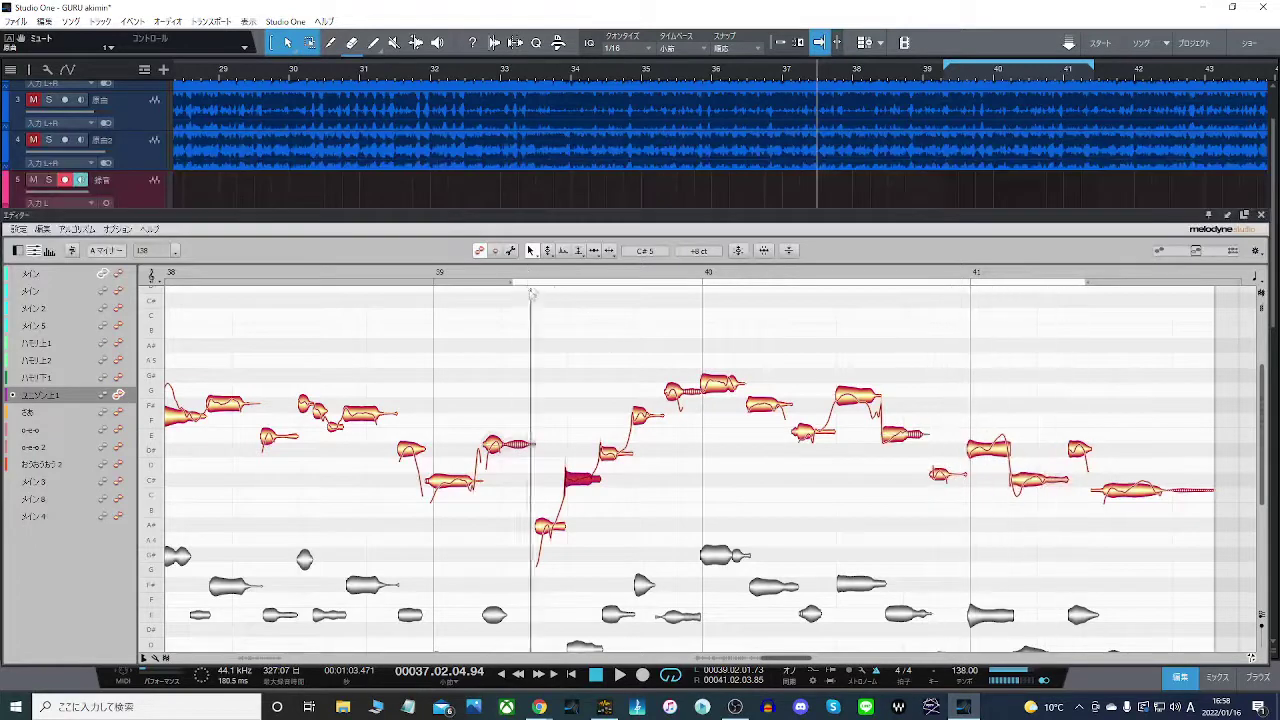
- Tune the last two notes of bar 39 to F#5 and E5, and the first note of bar 40 to G5
{"action": "left_click_drag", "start_coordinate": [680, 392], "coordinate": [676, 432]}
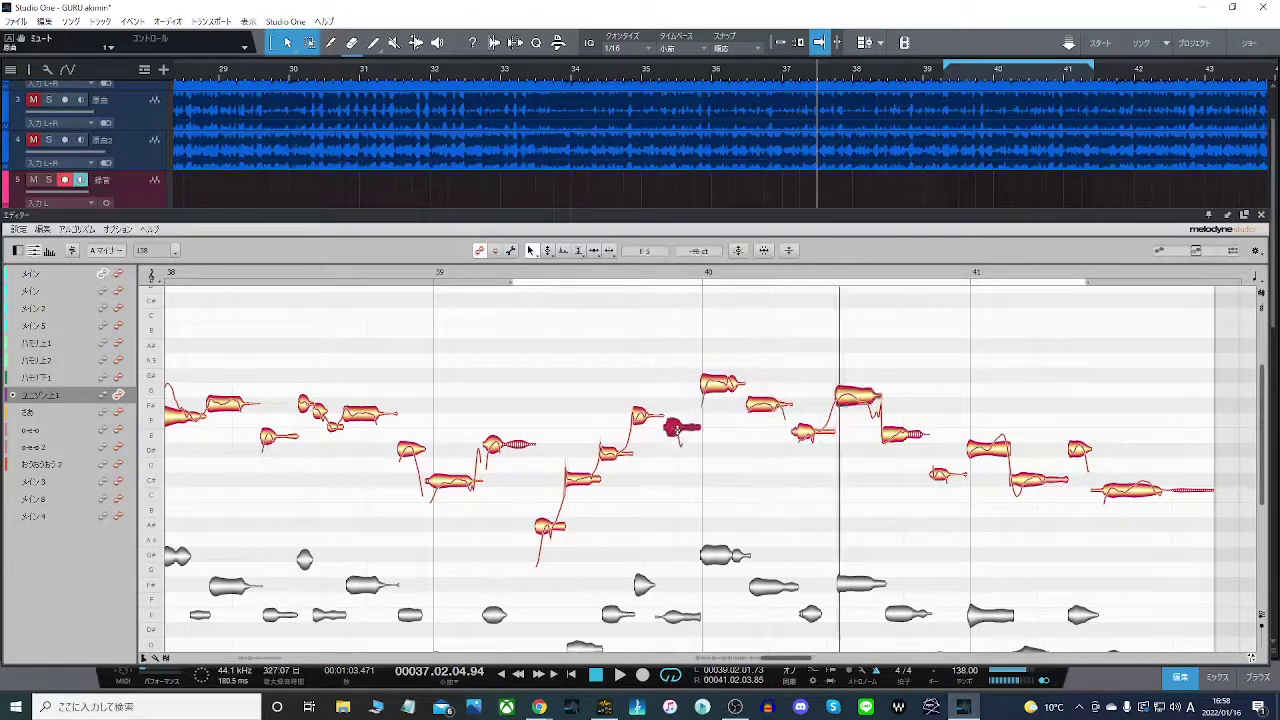
{"action": "left_click", "coordinate": [720, 385]}
{"action": "left_click_drag", "start_coordinate": [718, 389], "coordinate": [719, 394]}
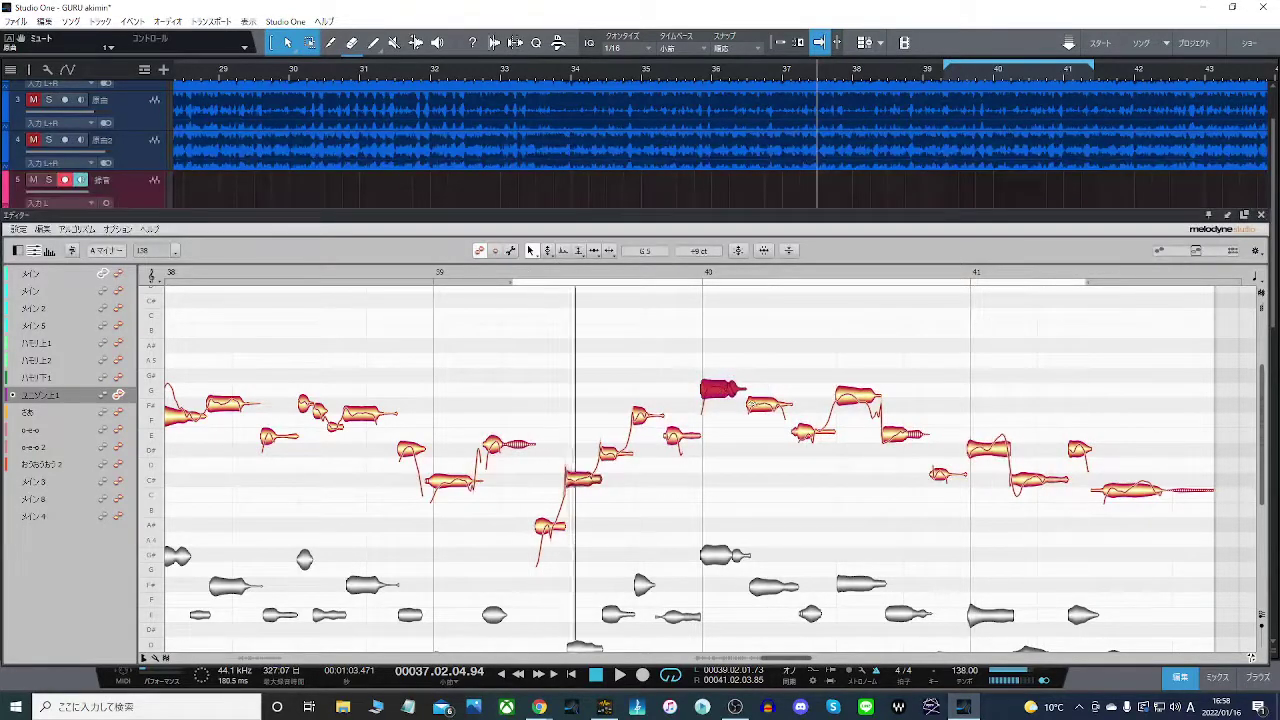
{"action": "left_click", "coordinate": [641, 414]}
{"action": "left_click_drag", "start_coordinate": [641, 414], "coordinate": [641, 405]}
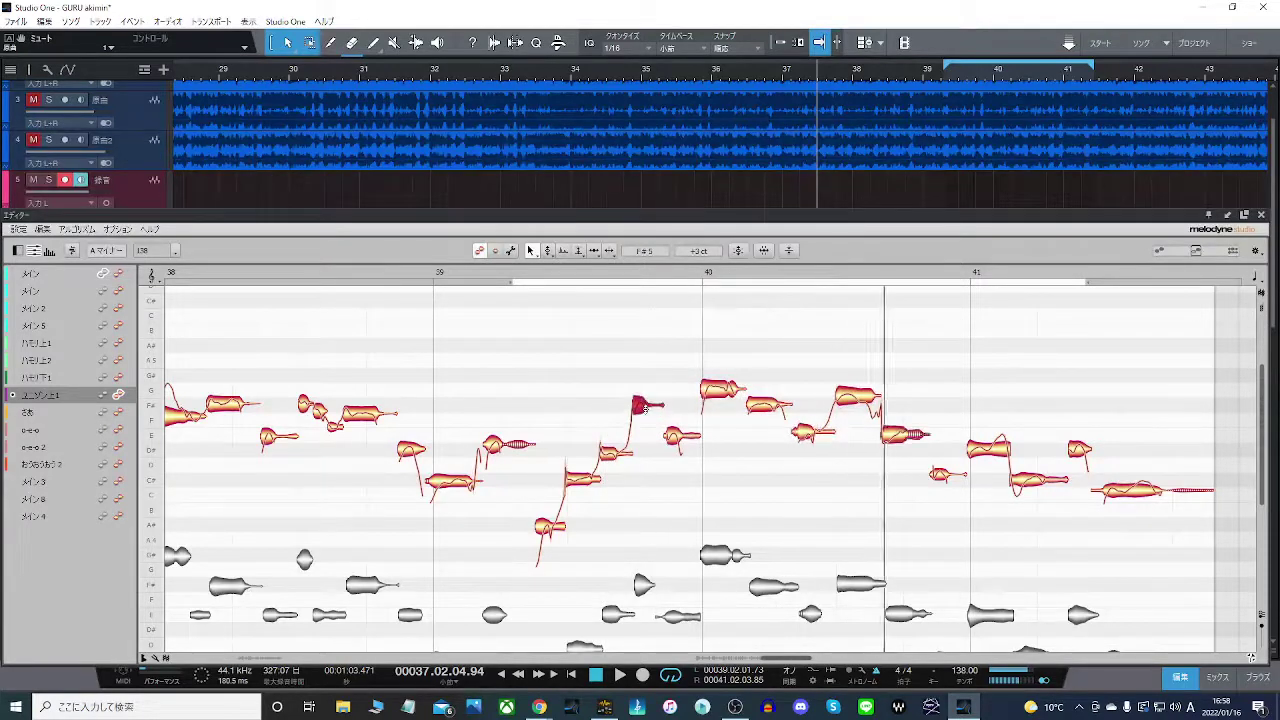
- Tune the two neighbouring notes around the middle of bar 40 to E5 and F#5
{"action": "left_click", "coordinate": [857, 395]}
{"action": "left_click_drag", "start_coordinate": [857, 395], "coordinate": [857, 390]}
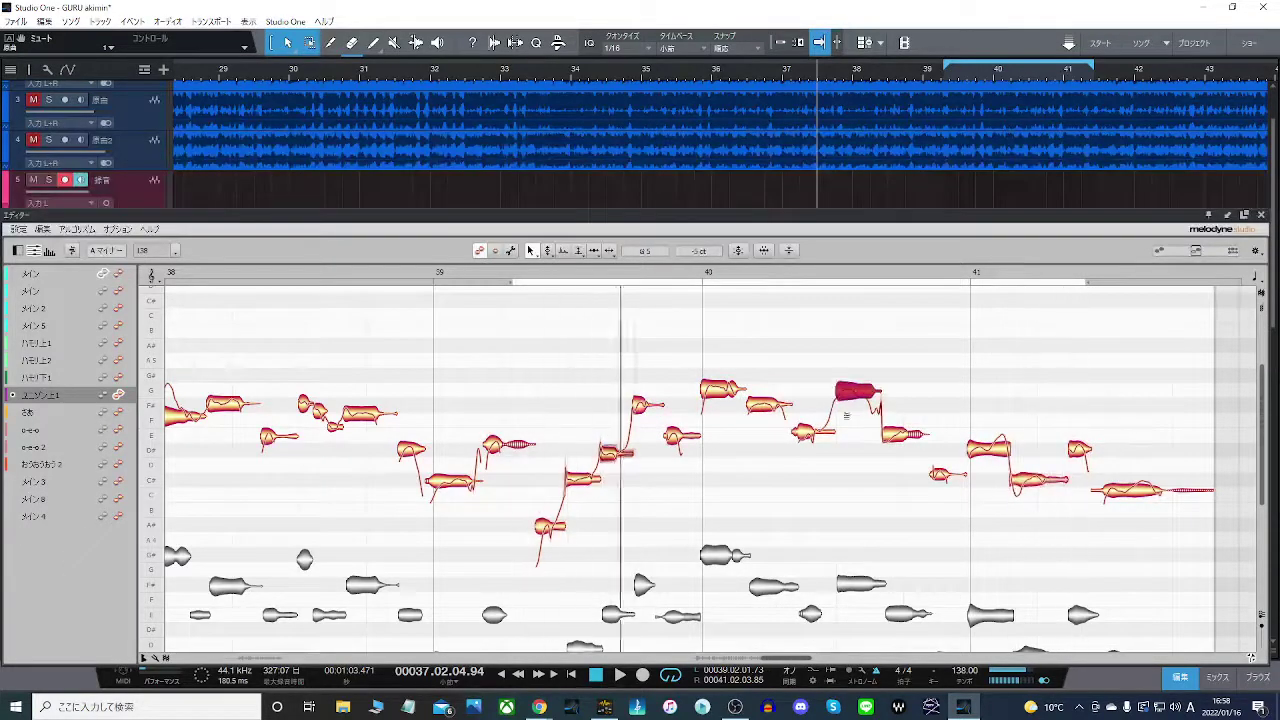
{"action": "left_click_drag", "start_coordinate": [810, 432], "coordinate": [853, 410]}
{"action": "left_click", "coordinate": [852, 406]}
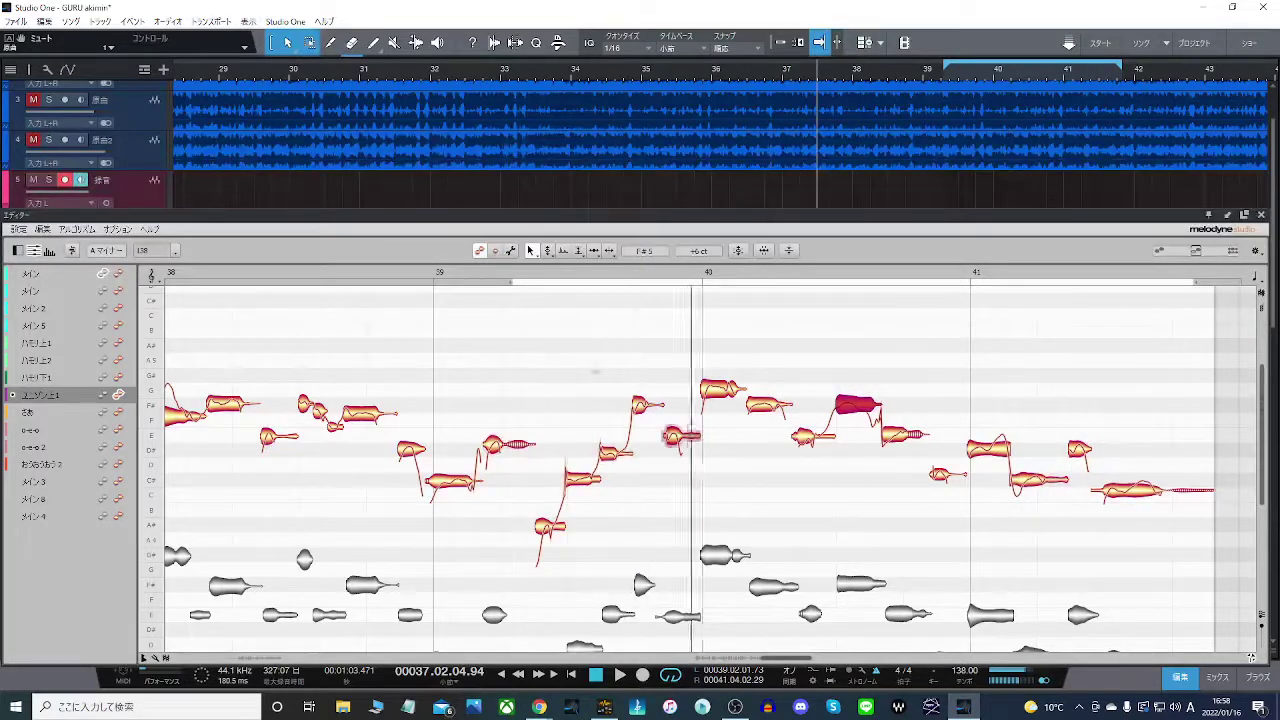
- Loop the arrangement from about 33.03.03 to 37.02.01 and open the 録音(12) clip on the ハモリ下1 track in Melodyne
{"action": "left_click", "coordinate": [1261, 215]}
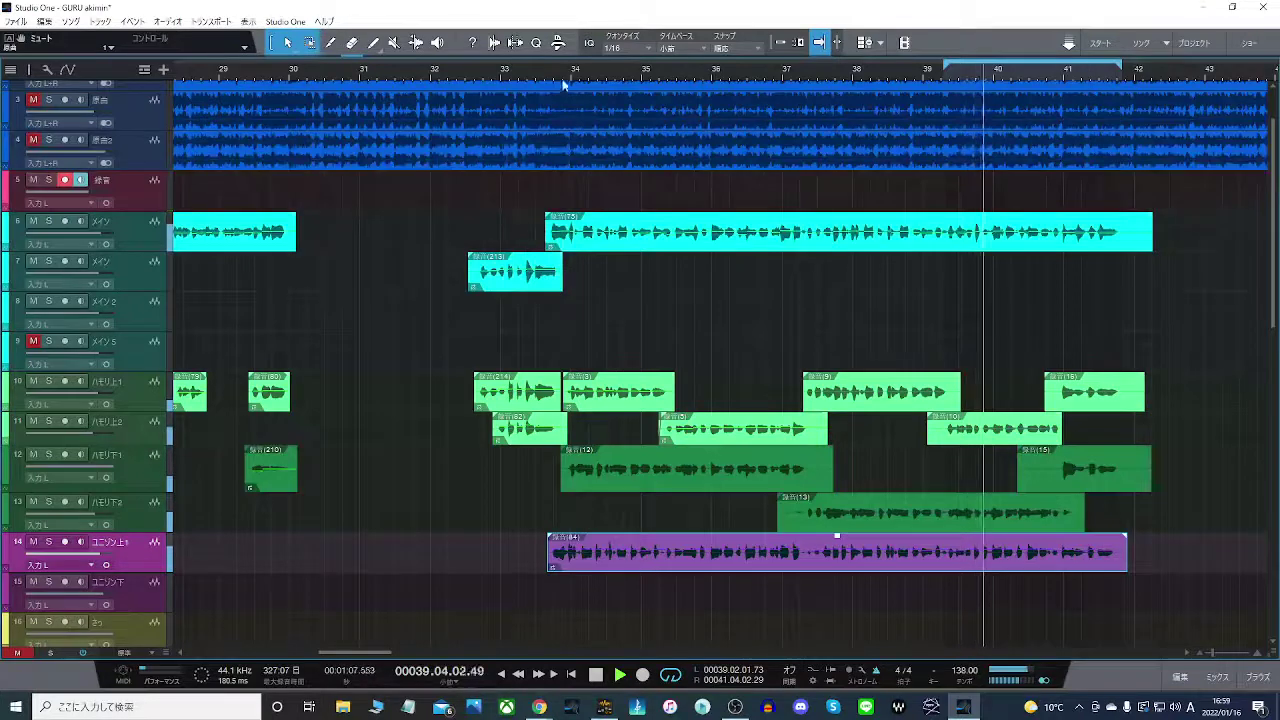
{"action": "left_click_drag", "start_coordinate": [549, 64], "coordinate": [807, 66]}
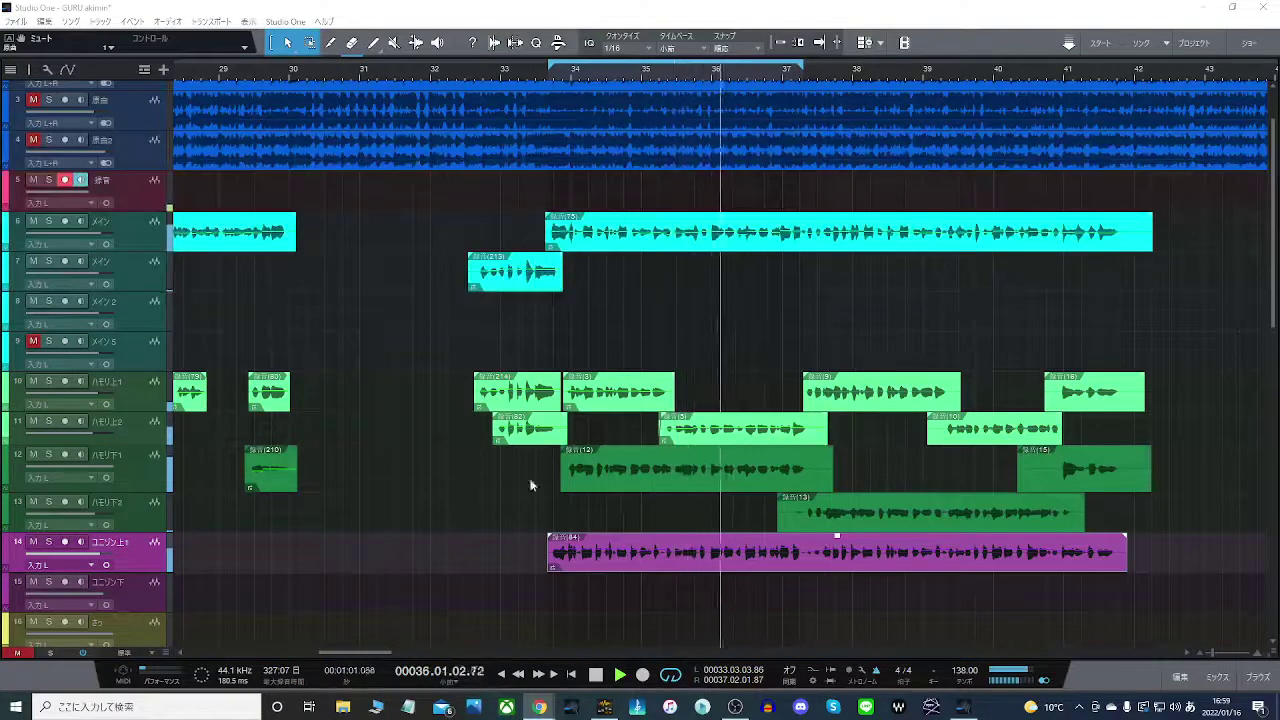
{"action": "right_click", "coordinate": [607, 469]}
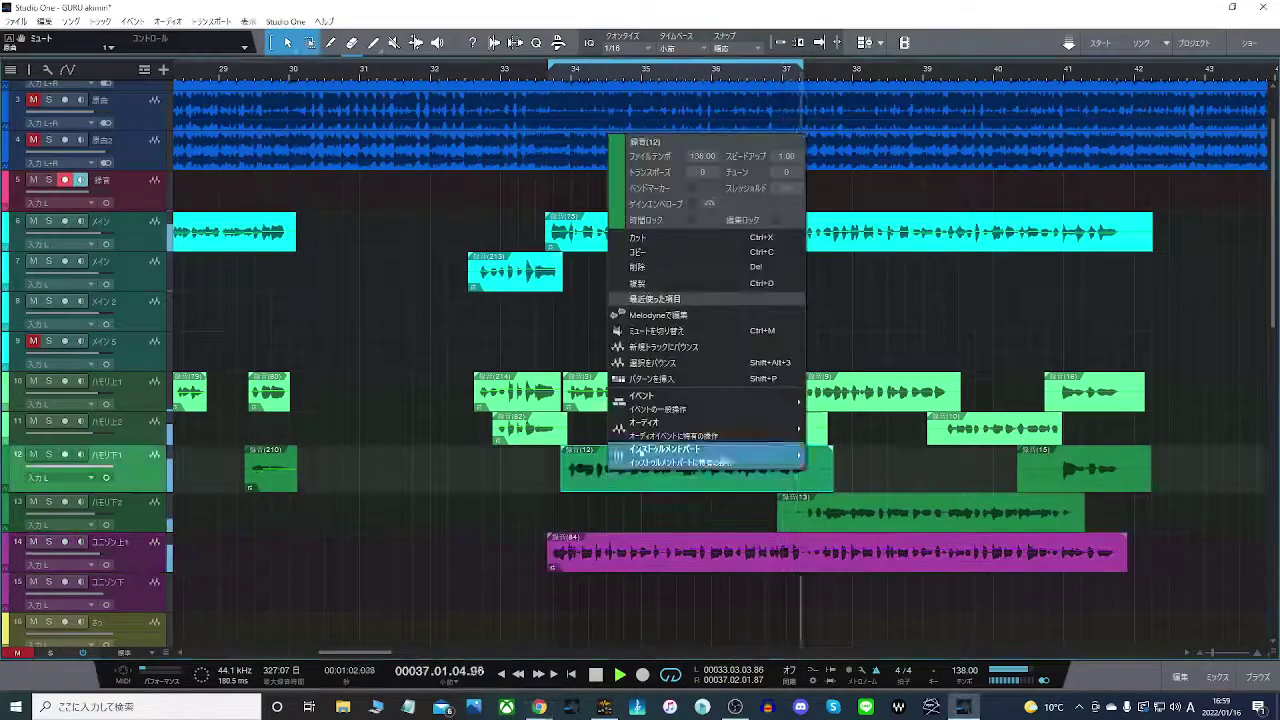
{"action": "left_click", "coordinate": [667, 317]}
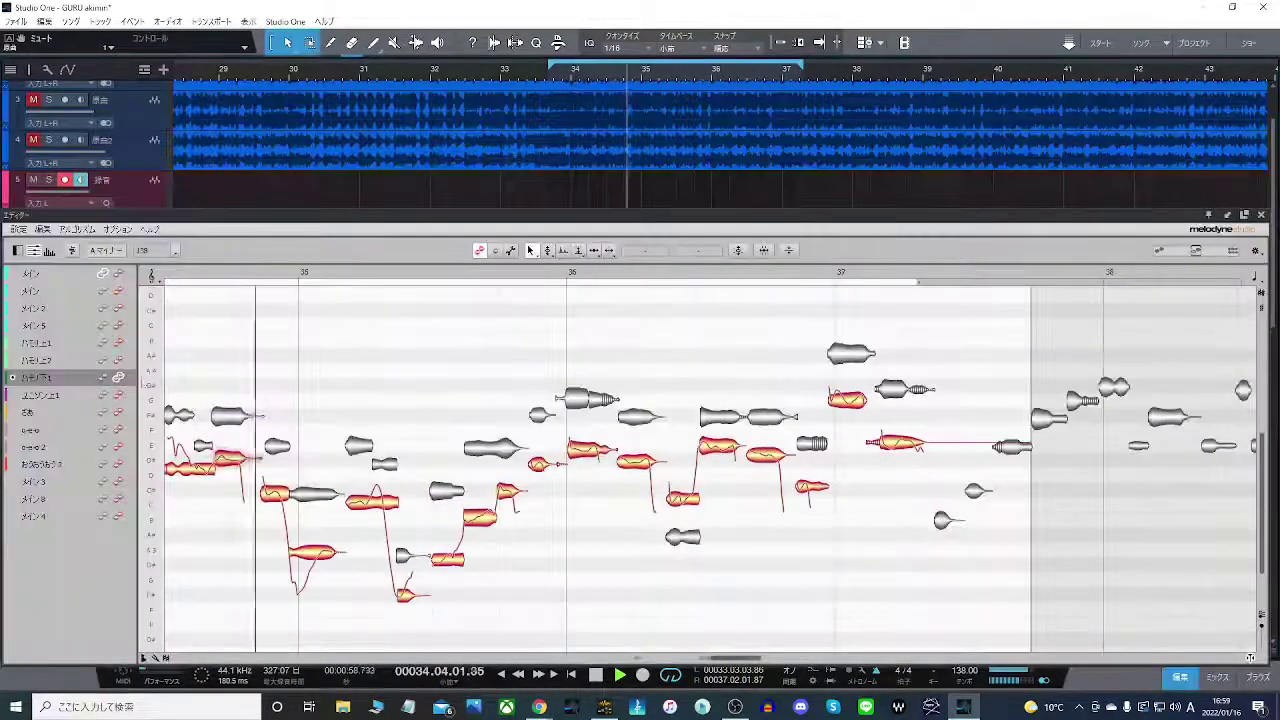
- Cue playback just before bar 34 and show the メイン notes as reference behind the ハモリ下1 notes
{"action": "left_click", "coordinate": [103, 274]}
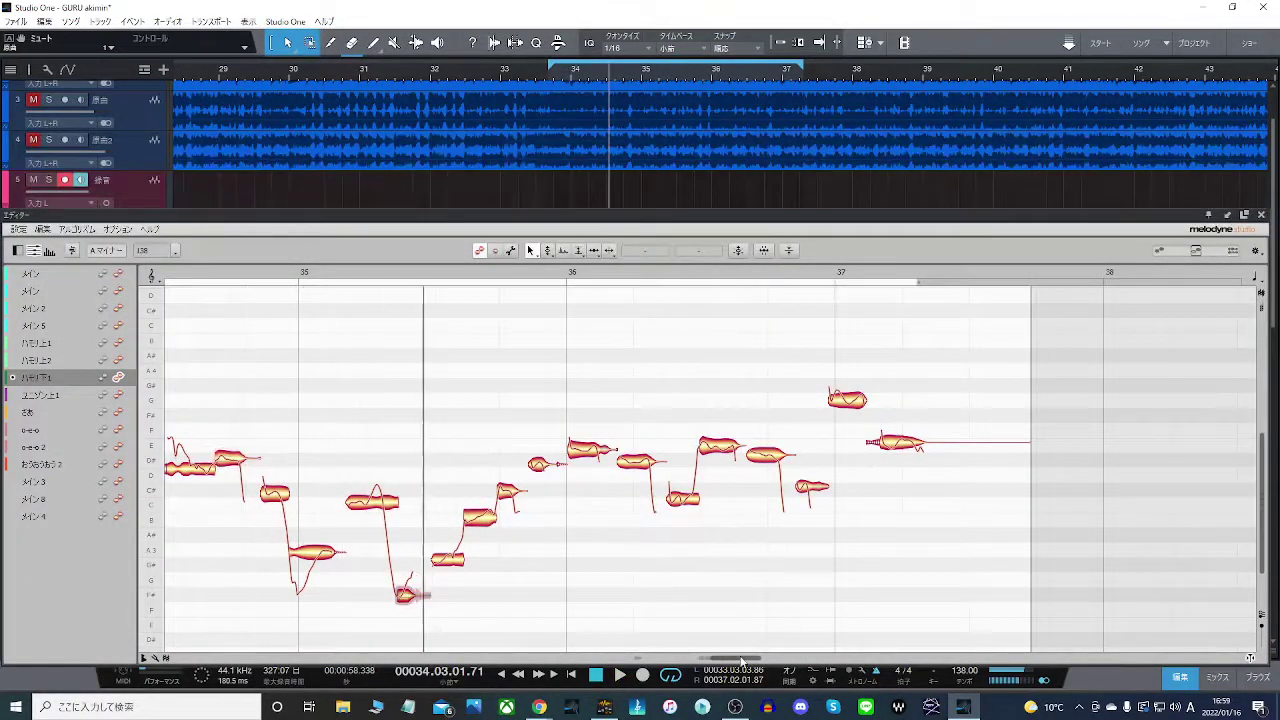
{"action": "left_click_drag", "start_coordinate": [741, 660], "coordinate": [726, 661]}
{"action": "left_click", "coordinate": [327, 318]}
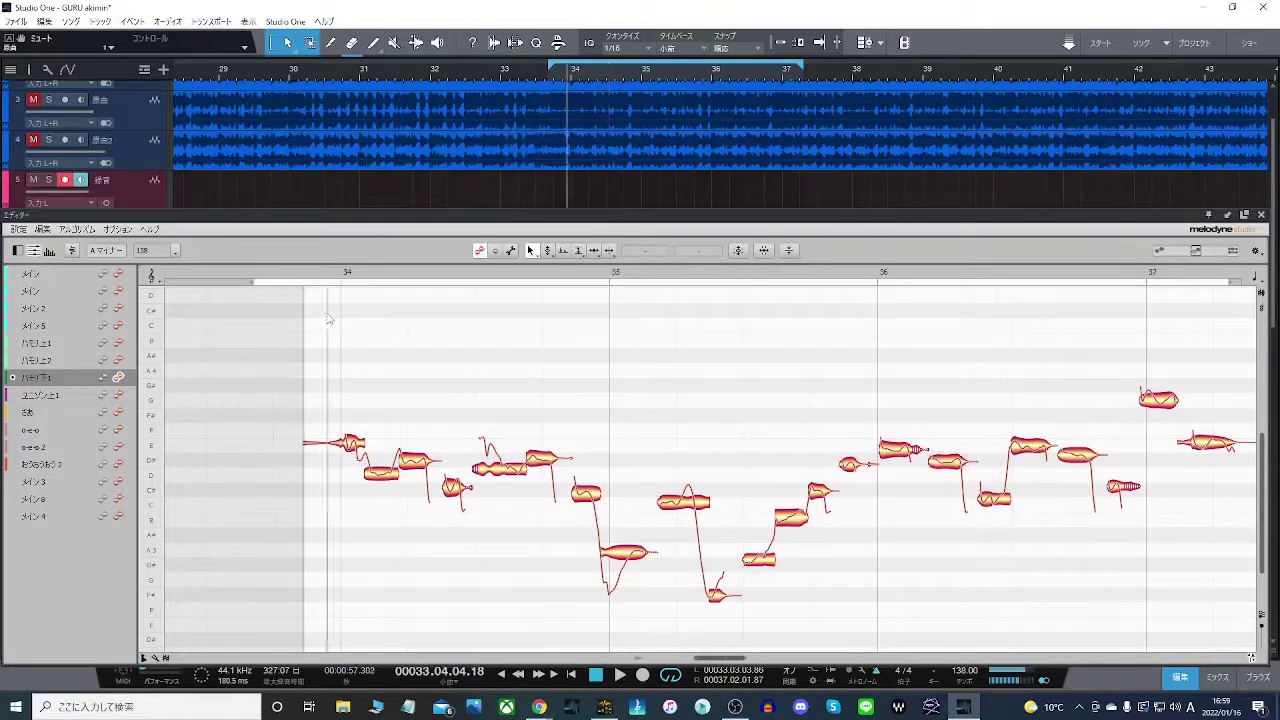
{"action": "left_click", "coordinate": [100, 278]}
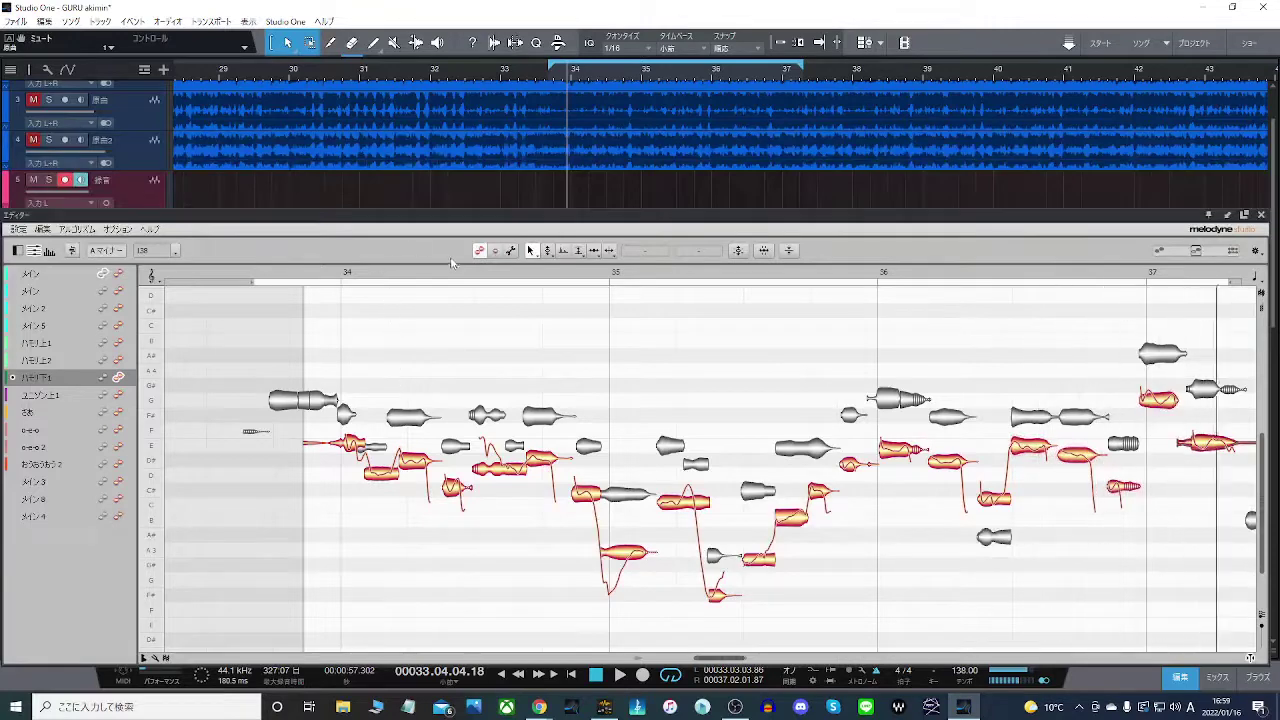
- Start the second and third notes of bar 34 slightly earlier and the last note before bar 35 slightly later
{"action": "left_click", "coordinate": [347, 447]}
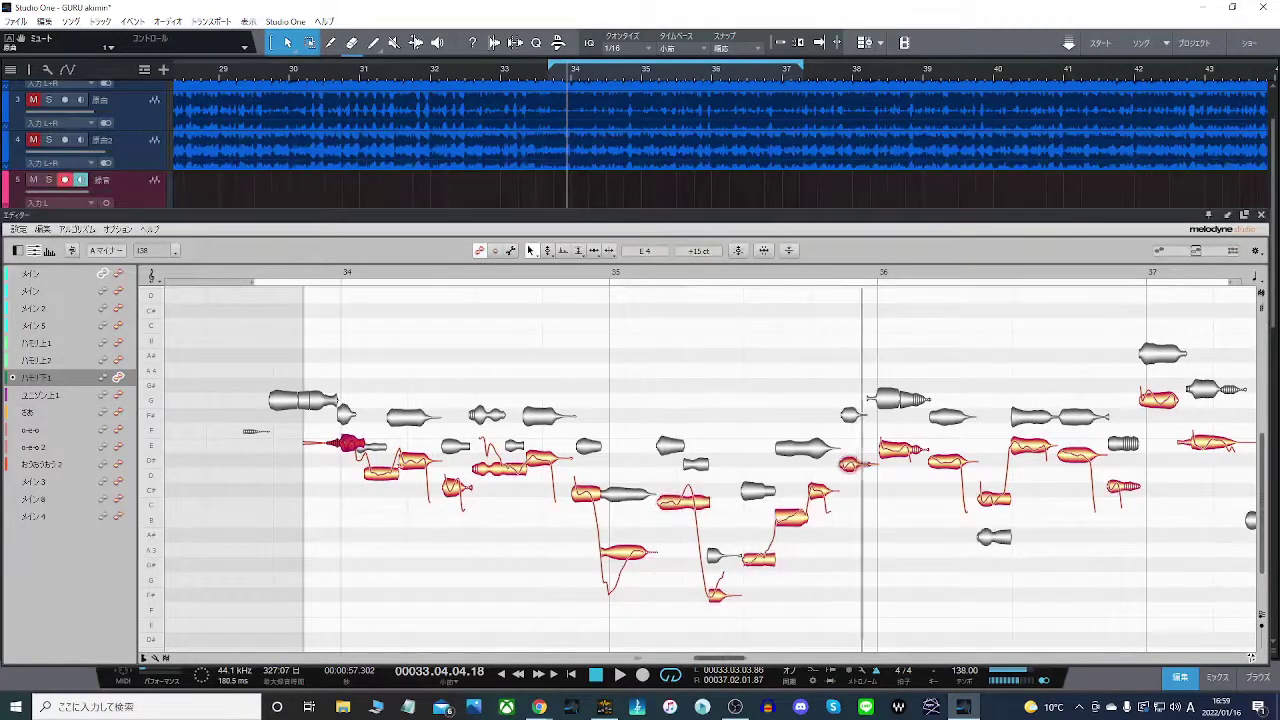
{"action": "left_click", "coordinate": [370, 474]}
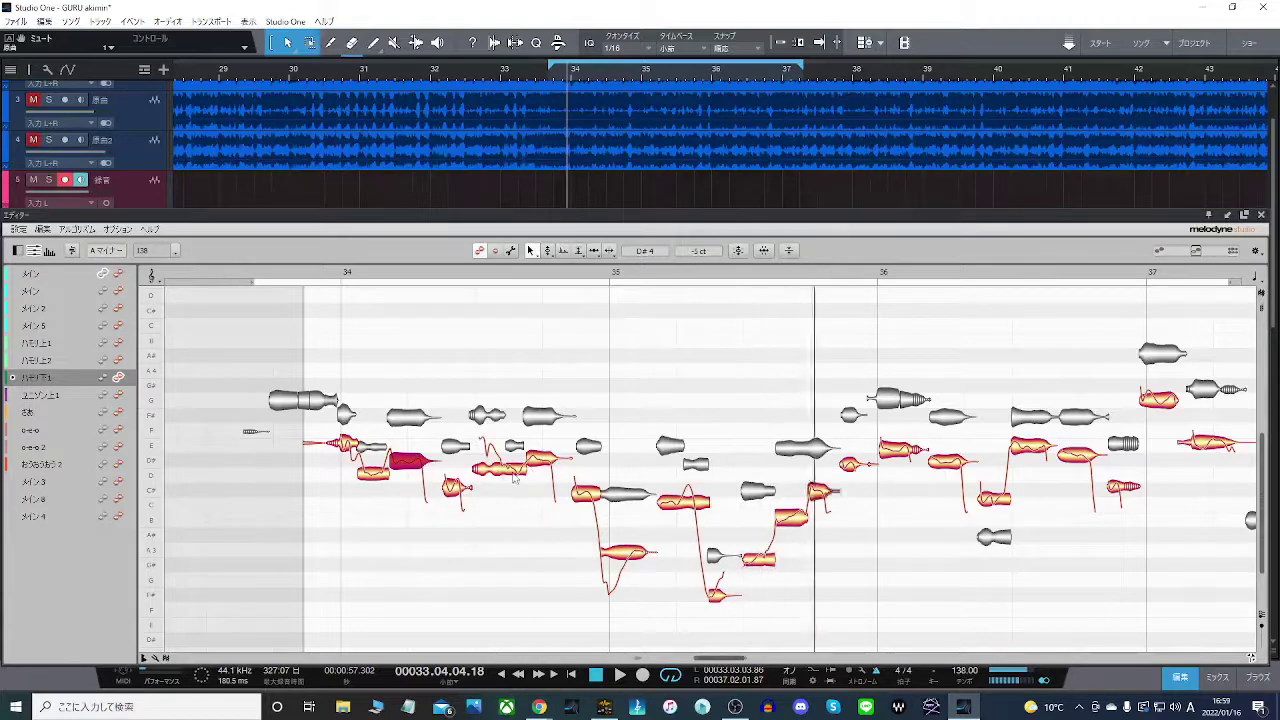
{"action": "left_click", "coordinate": [580, 492]}
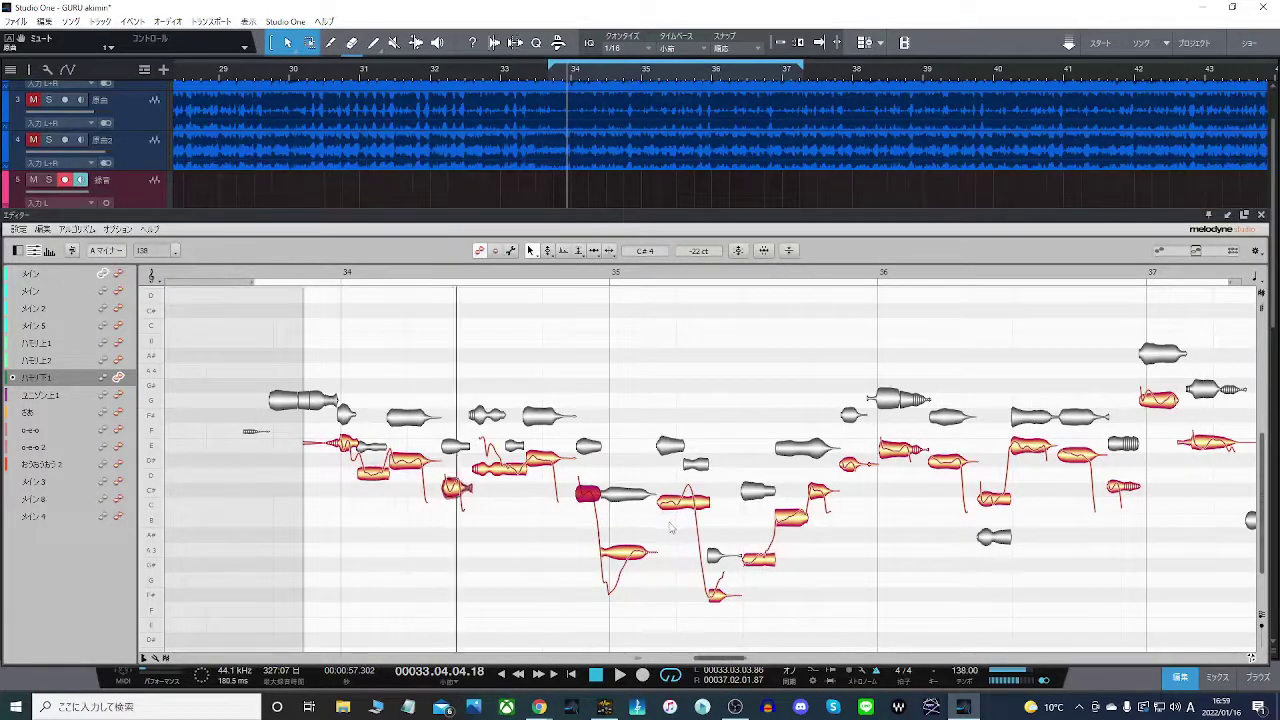
- Split the long note at the start of bar 35 with the Note Separation tool and lower its first part to F#3
{"action": "right_click", "coordinate": [621, 556]}
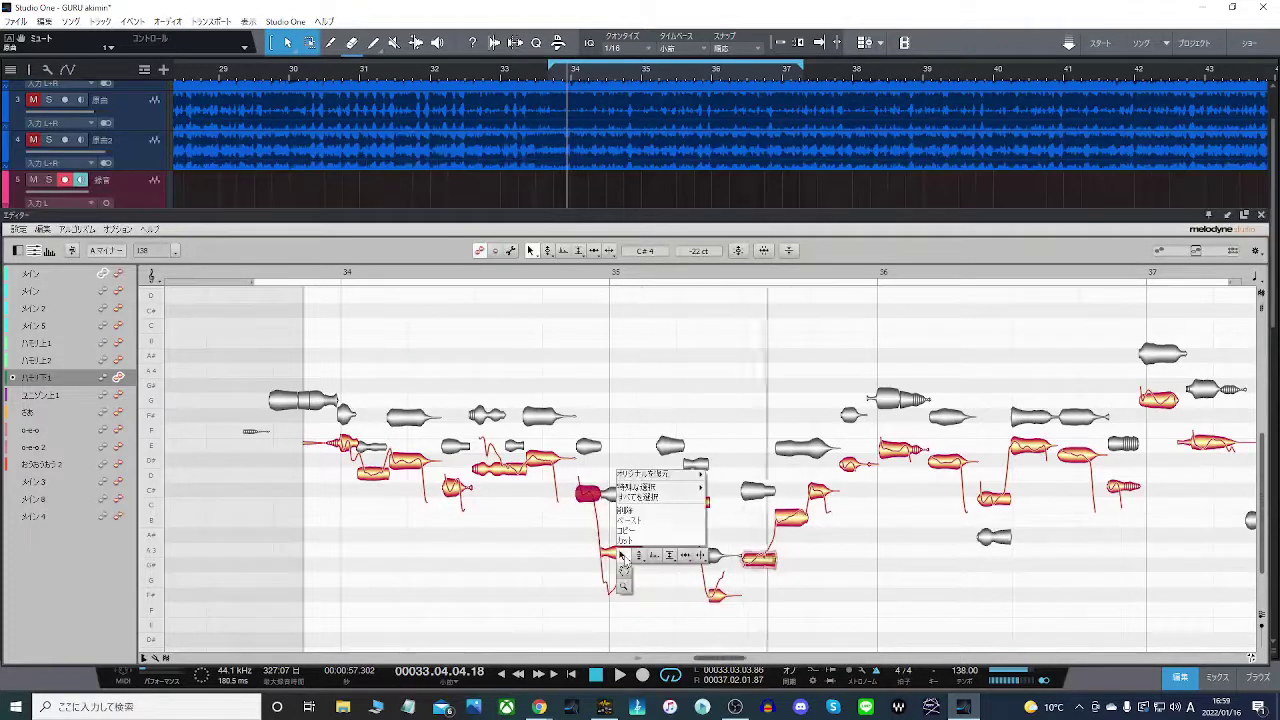
{"action": "left_click", "coordinate": [699, 556]}
{"action": "double_click", "coordinate": [620, 553]}
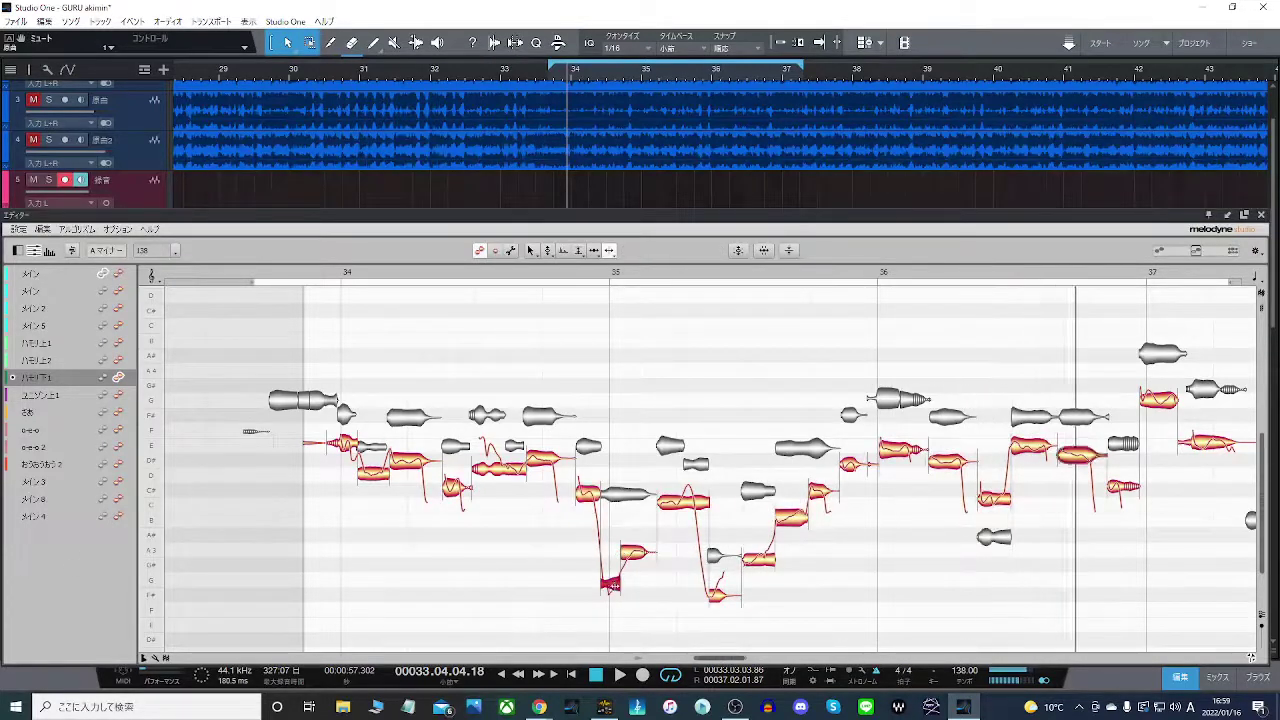
{"action": "right_click", "coordinate": [614, 587]}
{"action": "left_click", "coordinate": [587, 579]}
{"action": "right_click", "coordinate": [612, 585]}
{"action": "left_click", "coordinate": [533, 585]}
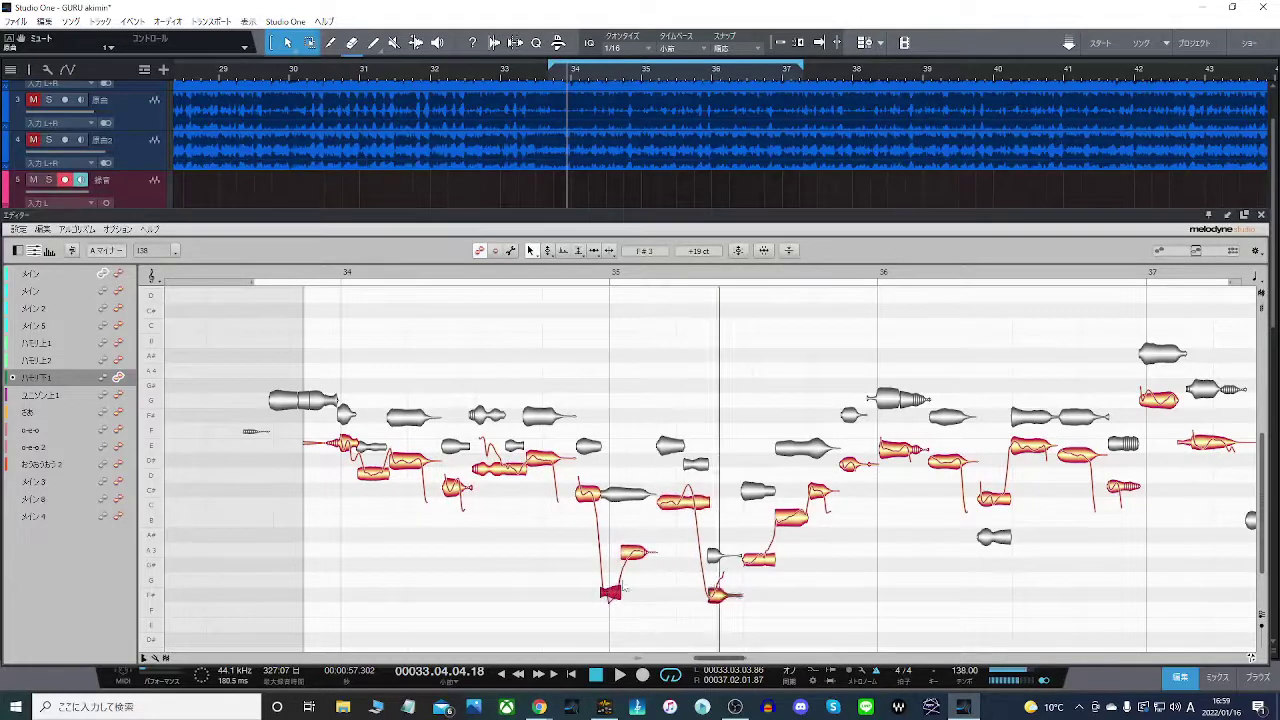
- Lower the second part of the split note at bar 35 to G#3 and raise the following note to C#4
{"action": "left_click_drag", "start_coordinate": [628, 553], "coordinate": [630, 570]}
{"action": "left_click", "coordinate": [611, 595]}
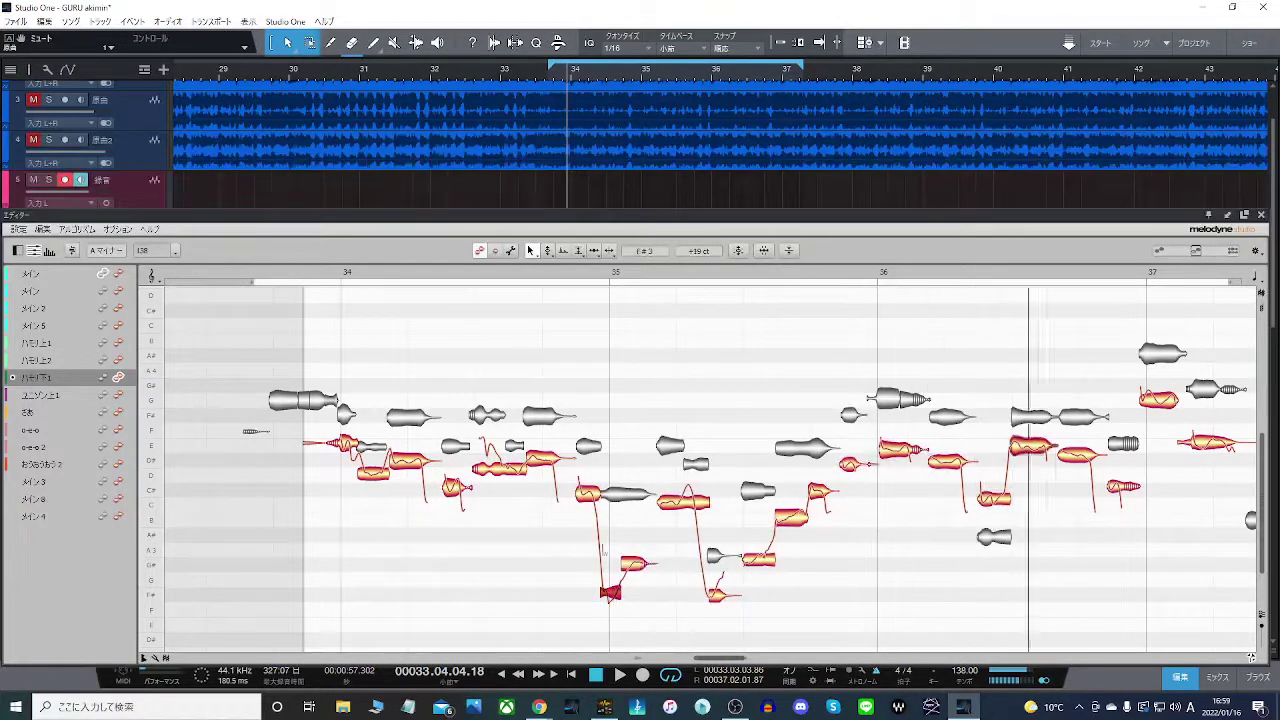
{"action": "left_click_drag", "start_coordinate": [685, 508], "coordinate": [681, 497]}
- Split the C#4 note in the middle of bar 35 with the Note Separation tool and set its second part to C#4 too
{"action": "right_click", "coordinate": [680, 494]}
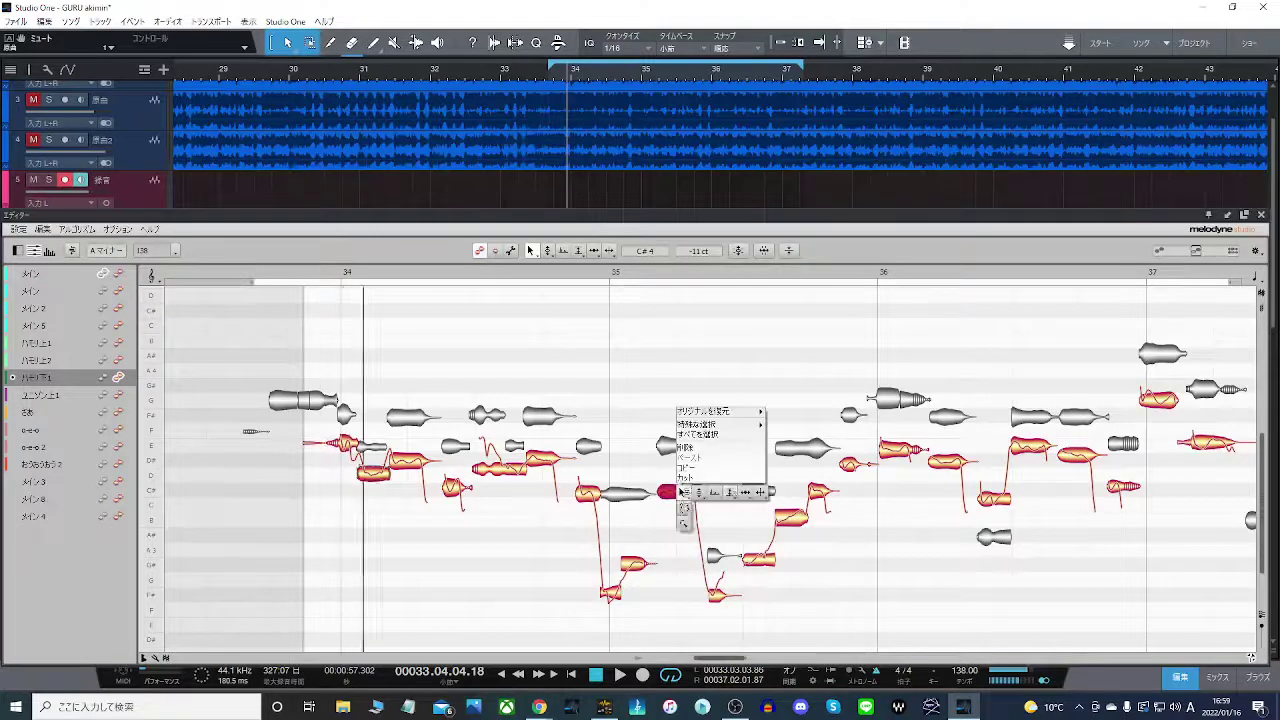
{"action": "left_click", "coordinate": [681, 492]}
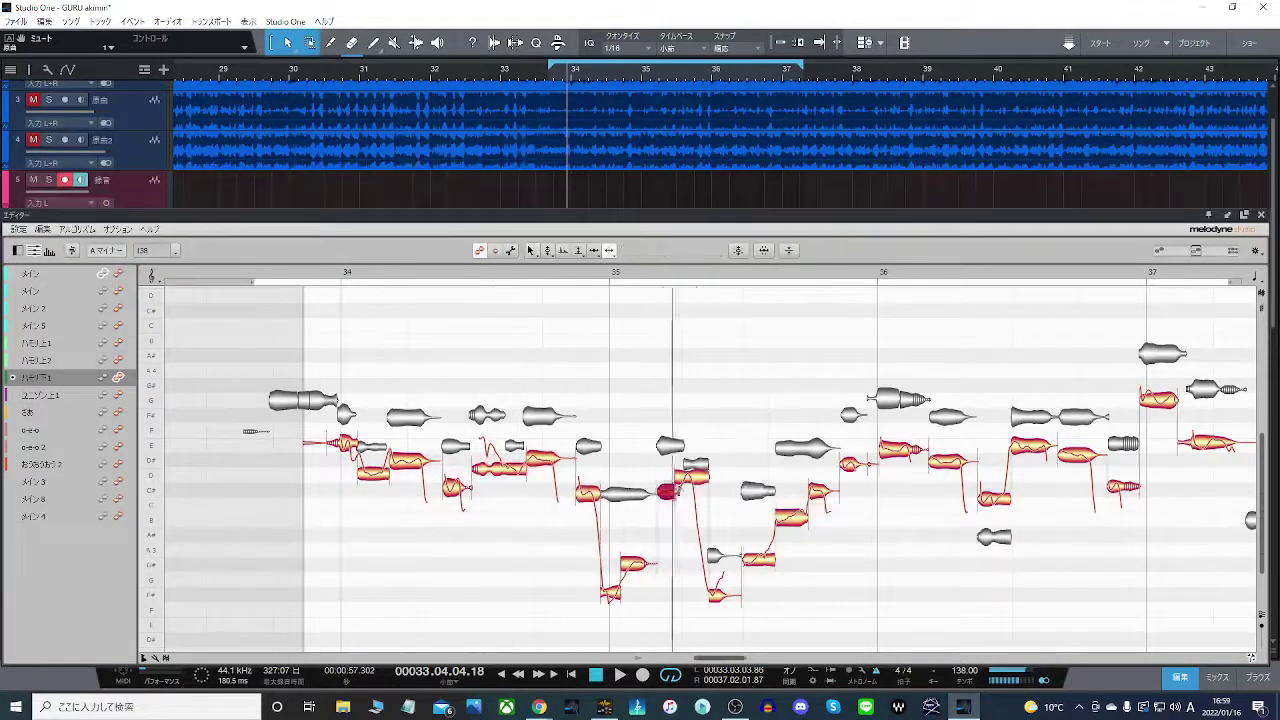
{"action": "right_click", "coordinate": [689, 479]}
{"action": "left_click", "coordinate": [616, 480]}
{"action": "left_click_drag", "start_coordinate": [693, 478], "coordinate": [695, 493]}
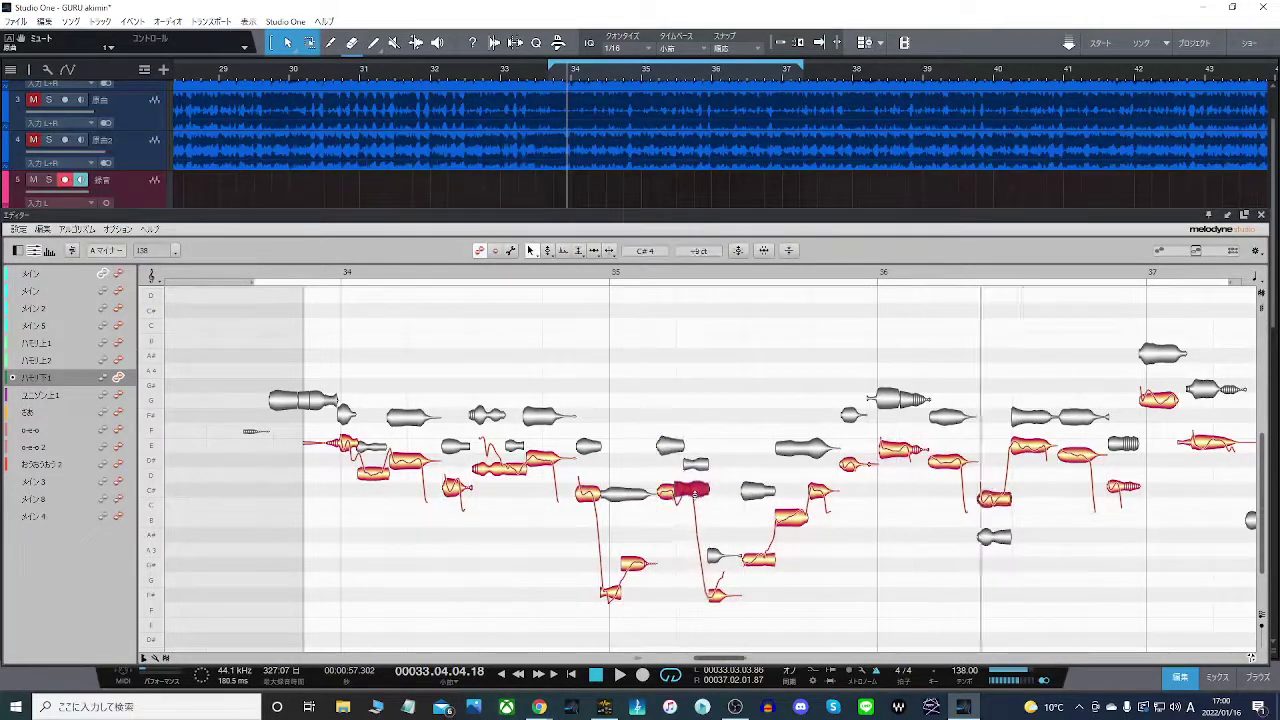
{"action": "right_click", "coordinate": [685, 497]}
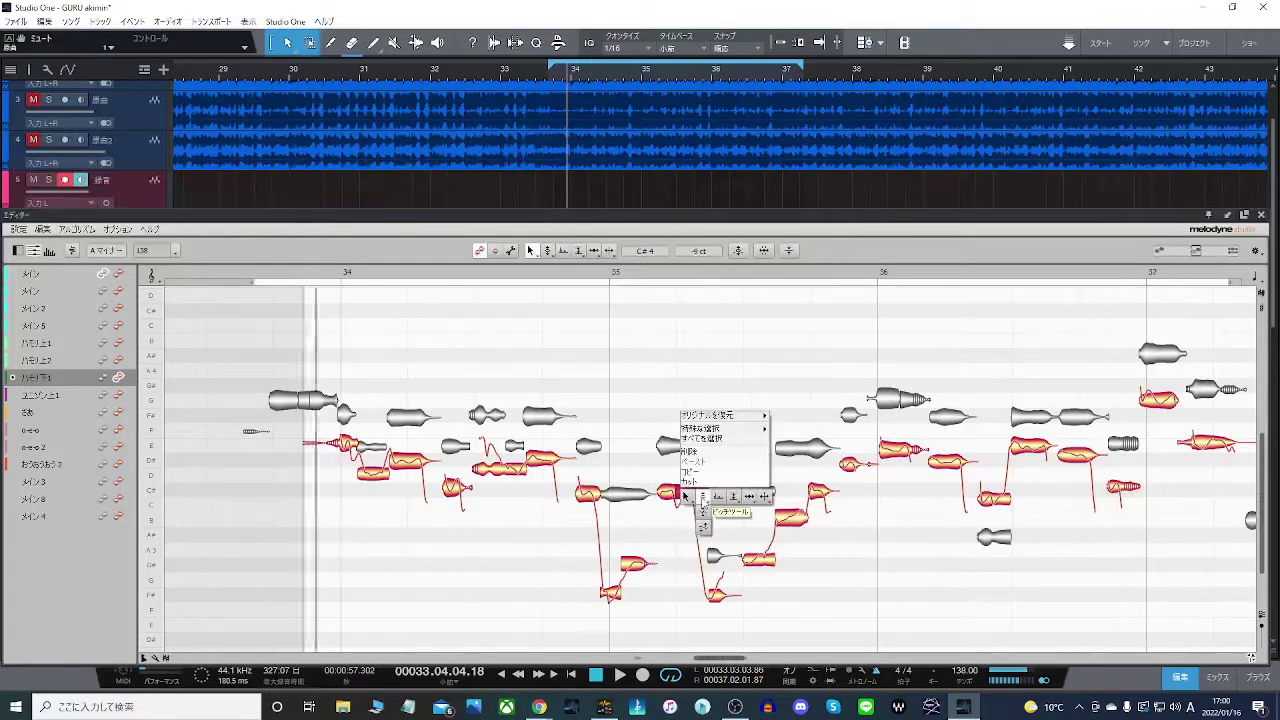
{"action": "left_click", "coordinate": [704, 497]}
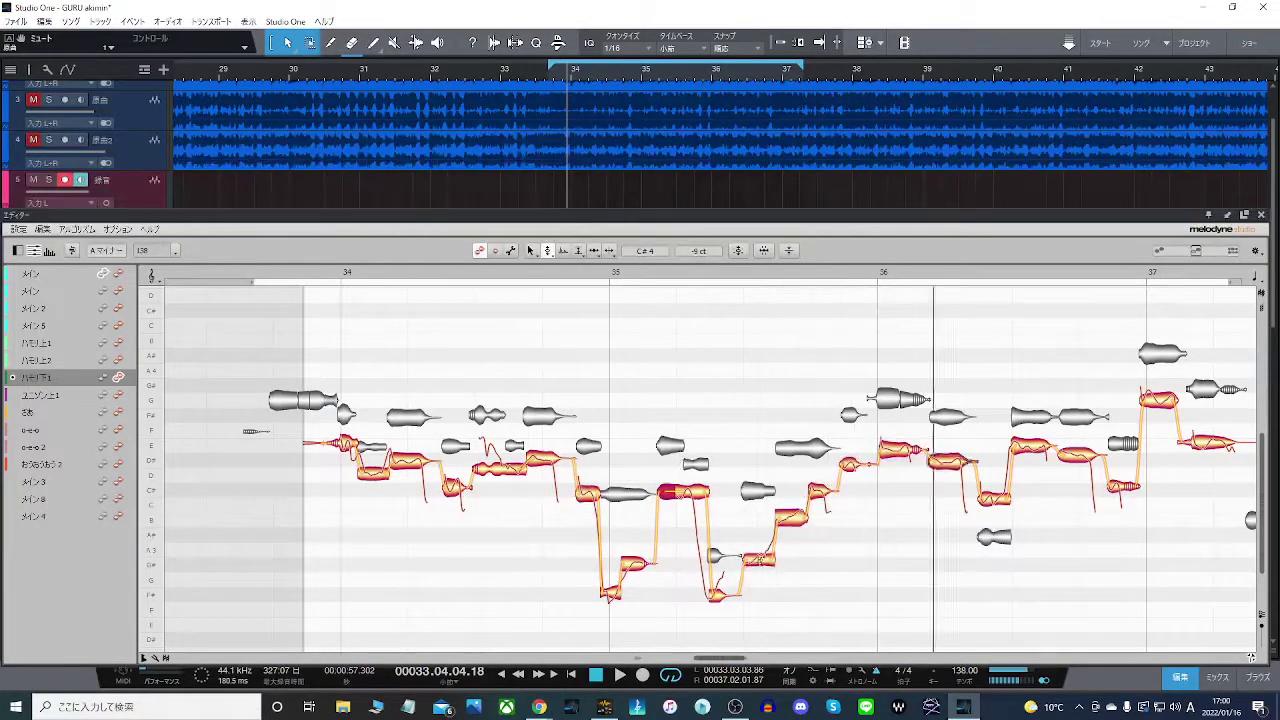
- Tune the beat-three note of bar 35 to G#3 and the last note before bar 36 to D#4
{"action": "right_click", "coordinate": [758, 558]}
{"action": "left_click", "coordinate": [760, 563]}
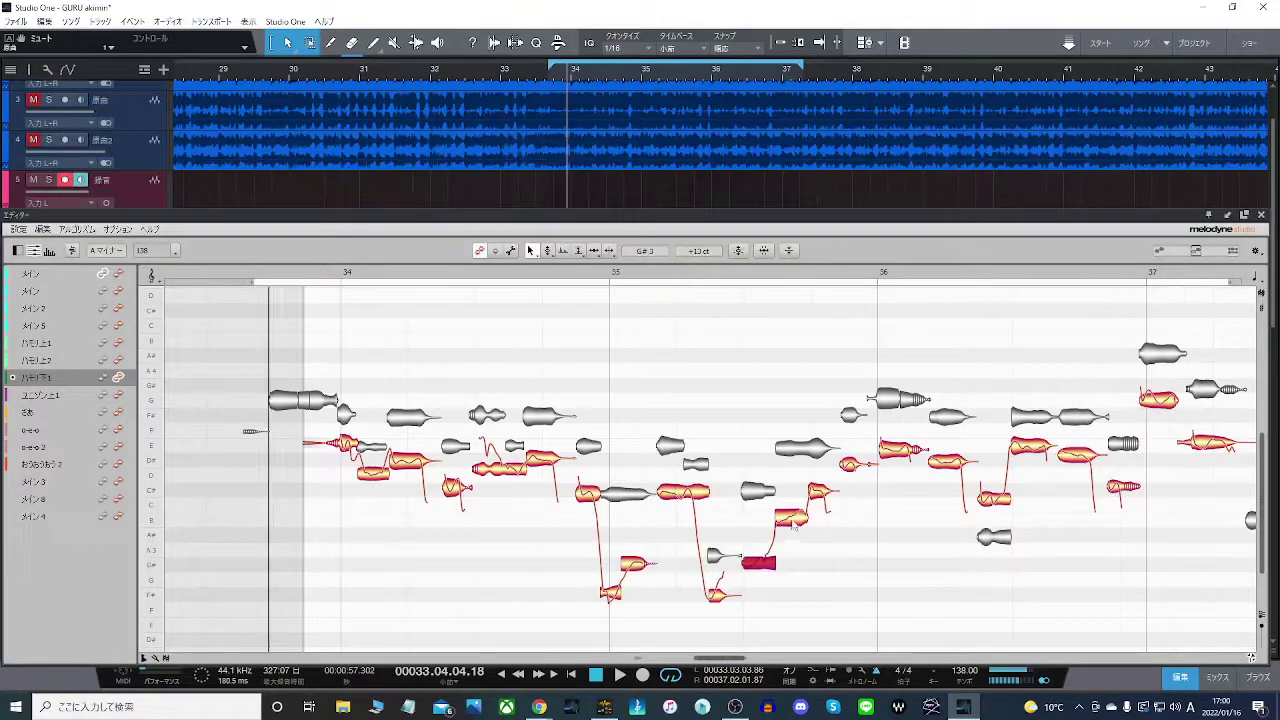
{"action": "left_click", "coordinate": [848, 462]}
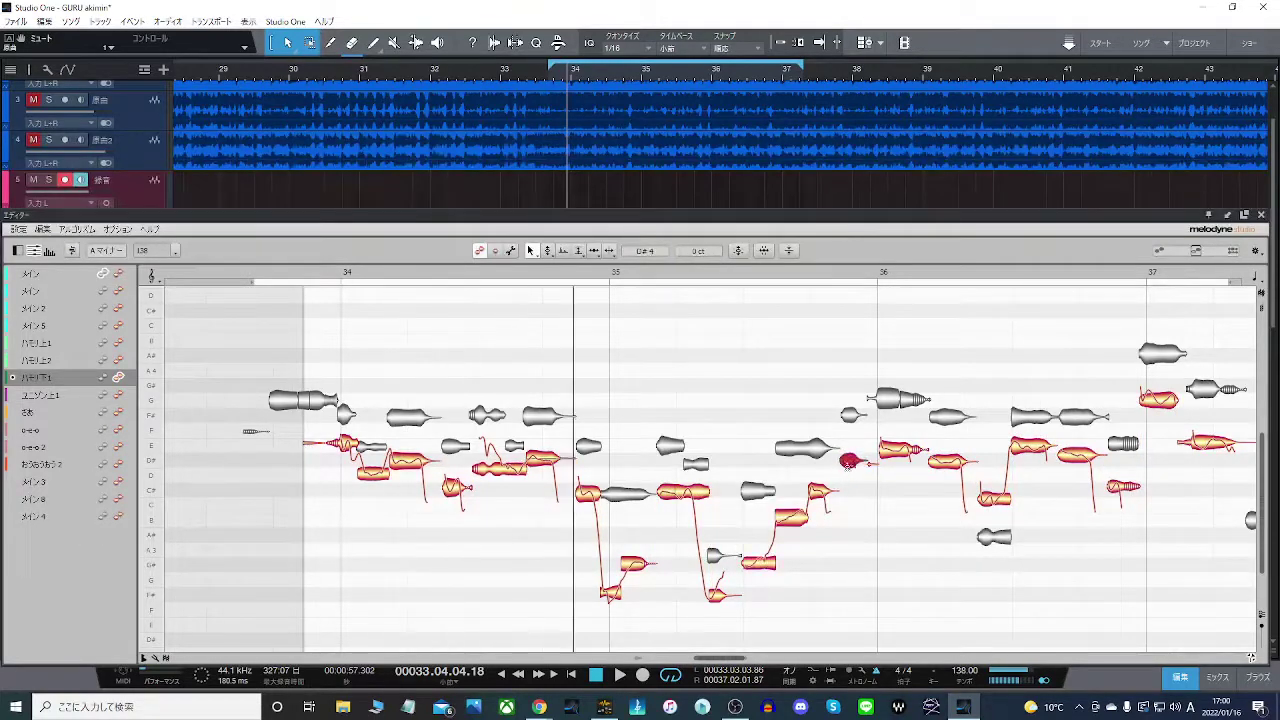
- Tune the first note of bar 36 to E4, the third to C#4 and the fifth to D#4
{"action": "left_click_drag", "start_coordinate": [723, 660], "coordinate": [735, 660]}
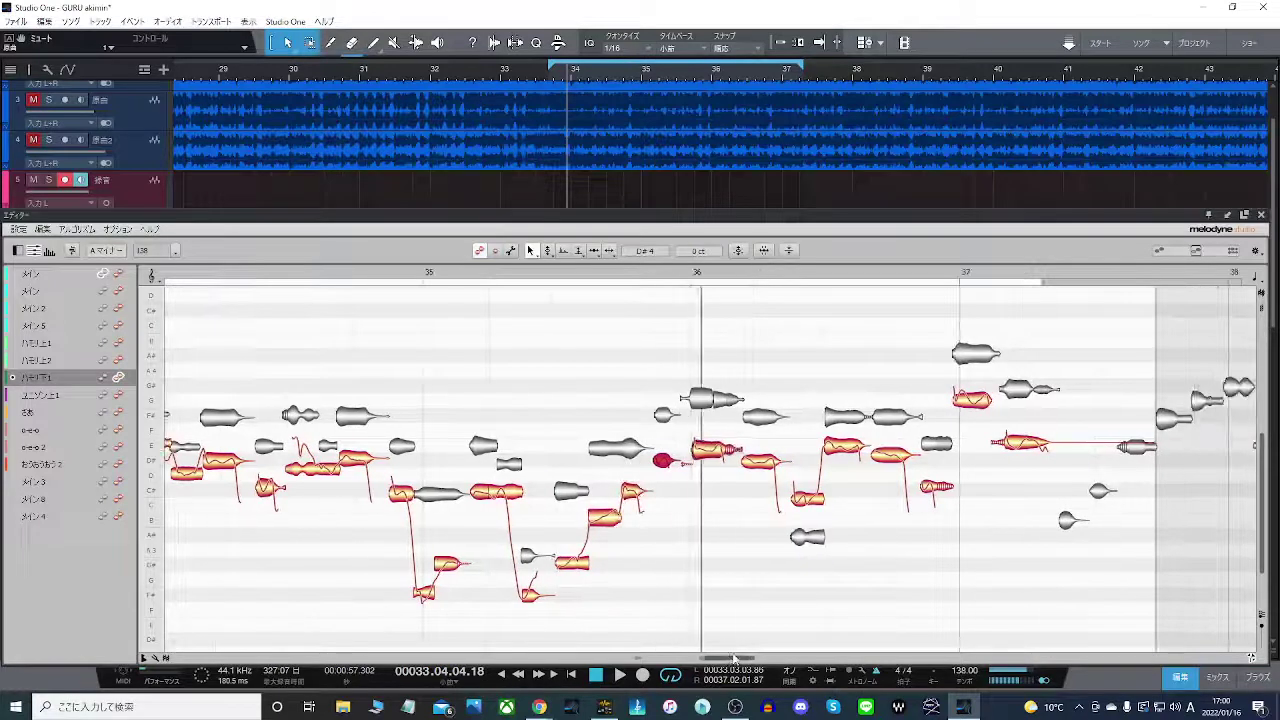
{"action": "left_click", "coordinate": [710, 447]}
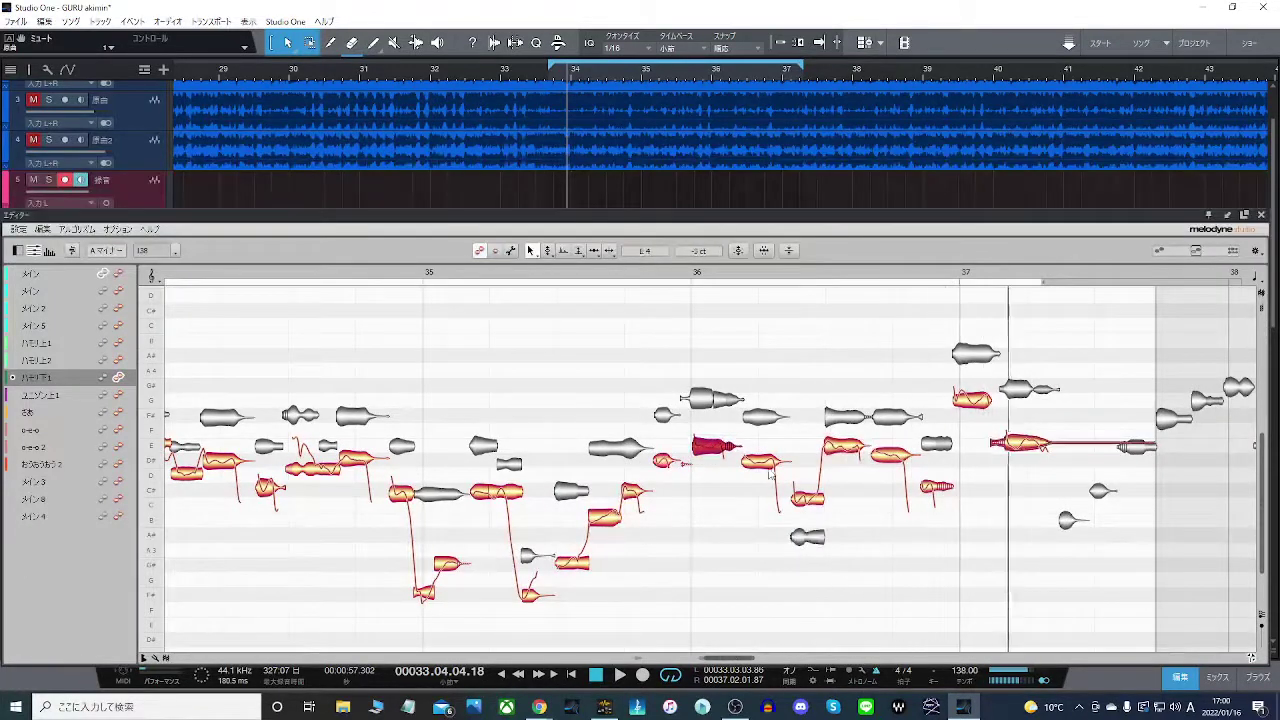
{"action": "left_click_drag", "start_coordinate": [810, 500], "coordinate": [813, 490]}
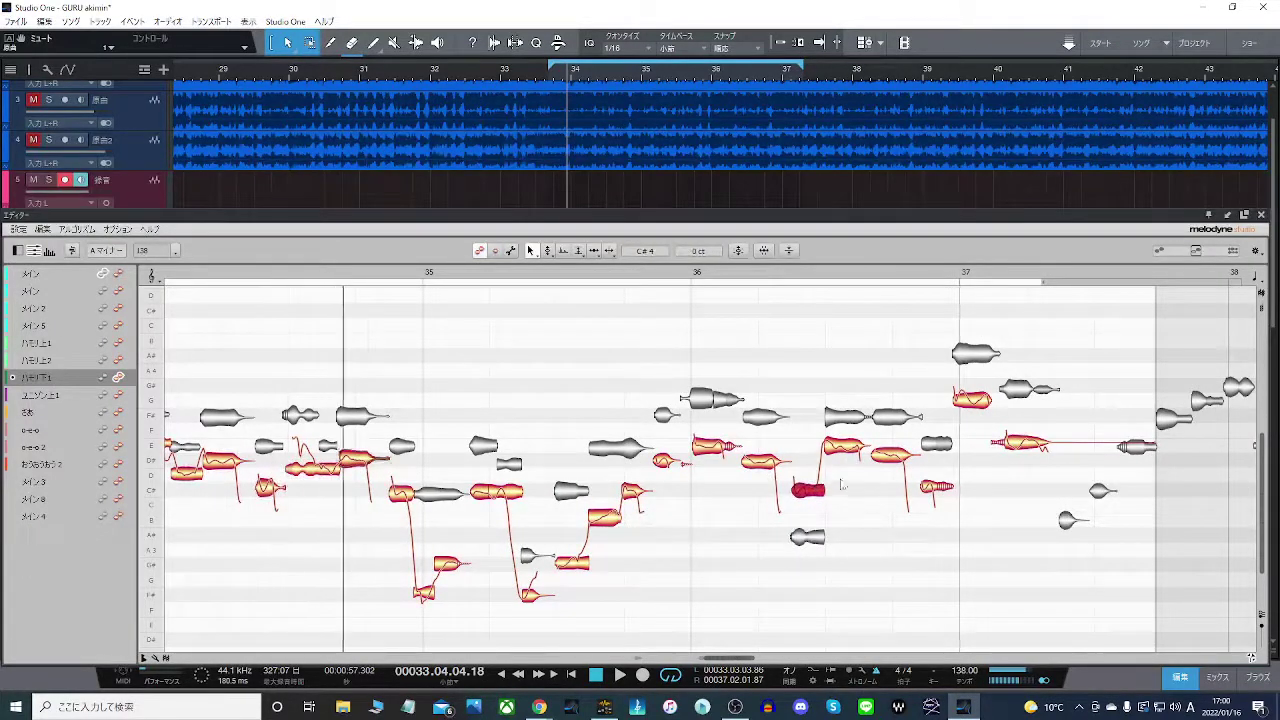
{"action": "left_click", "coordinate": [890, 458]}
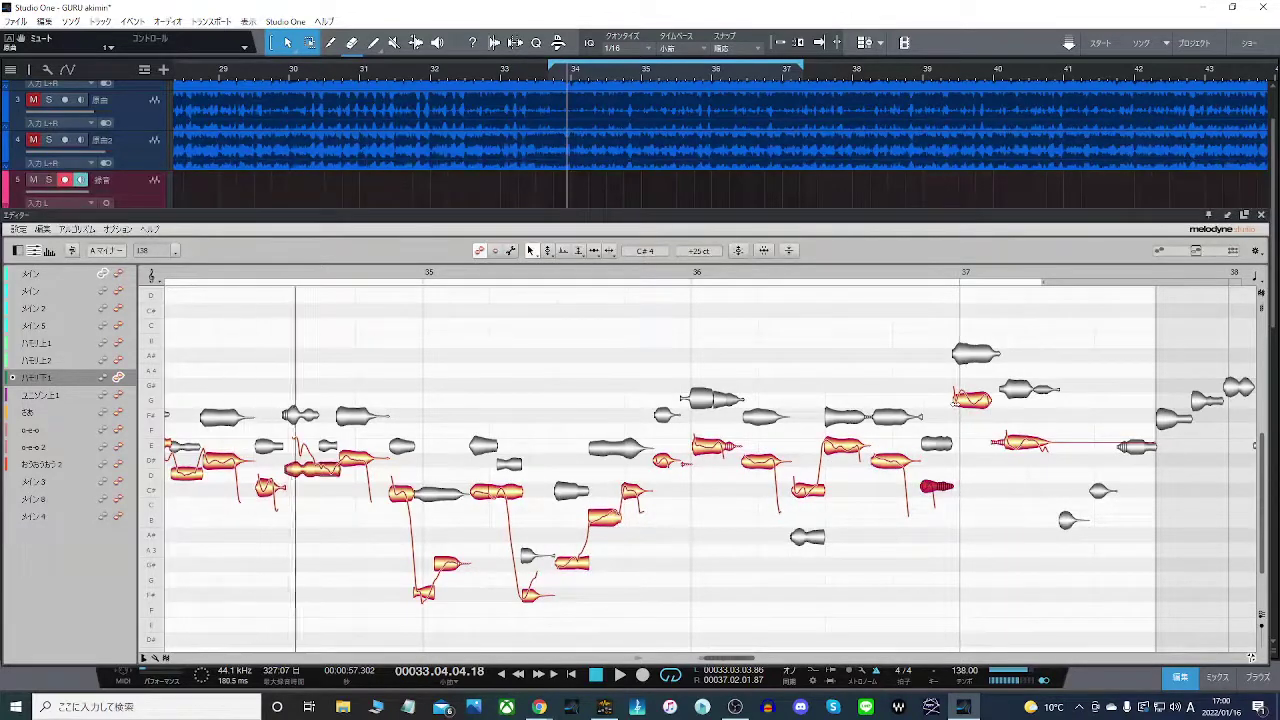
- Tune the last note in bar 37 to E4 and split it with the Note Separation tool
{"action": "left_click", "coordinate": [1018, 445]}
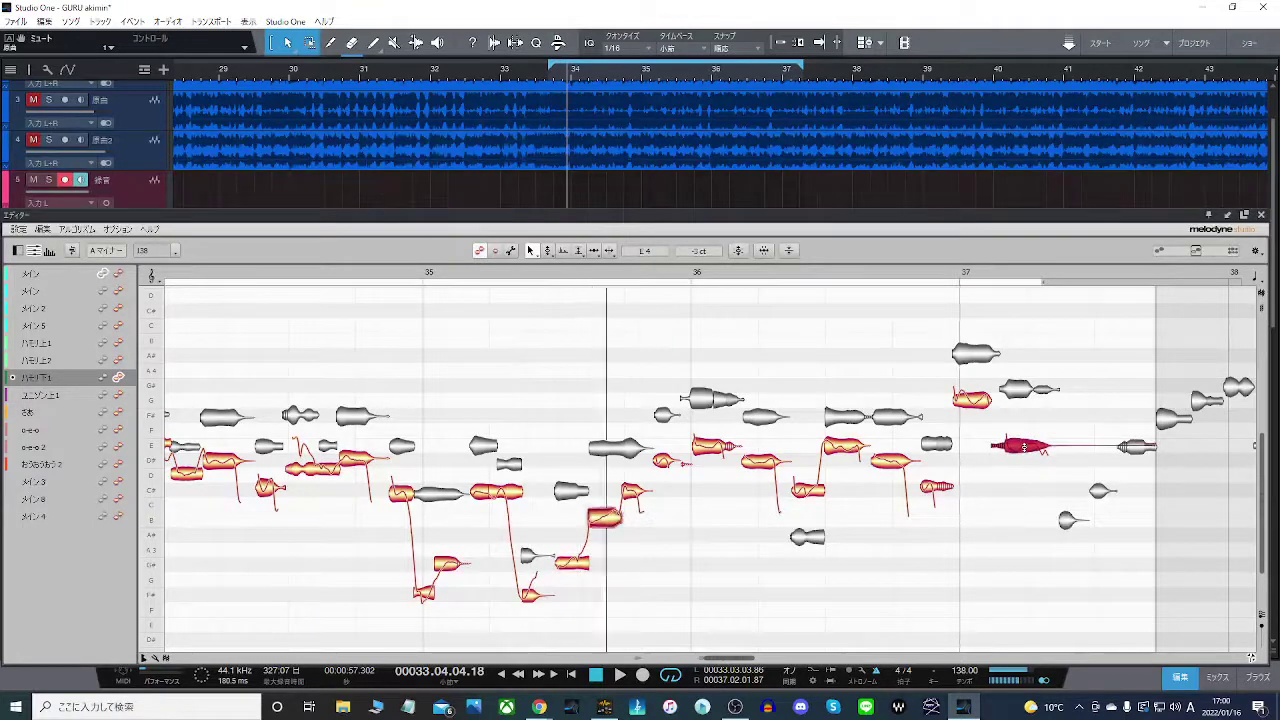
{"action": "right_click", "coordinate": [1018, 447]}
{"action": "left_click", "coordinate": [1097, 447]}
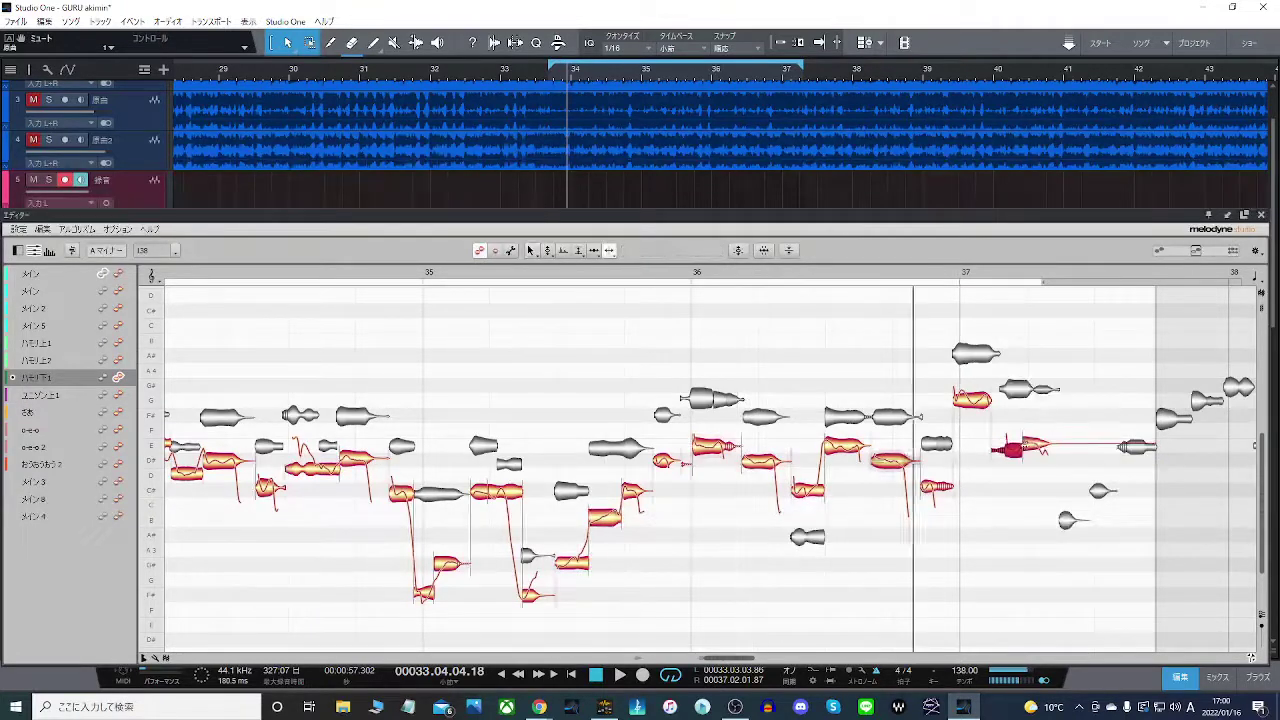
{"action": "right_click", "coordinate": [1023, 448]}
{"action": "left_click", "coordinate": [1024, 447]}
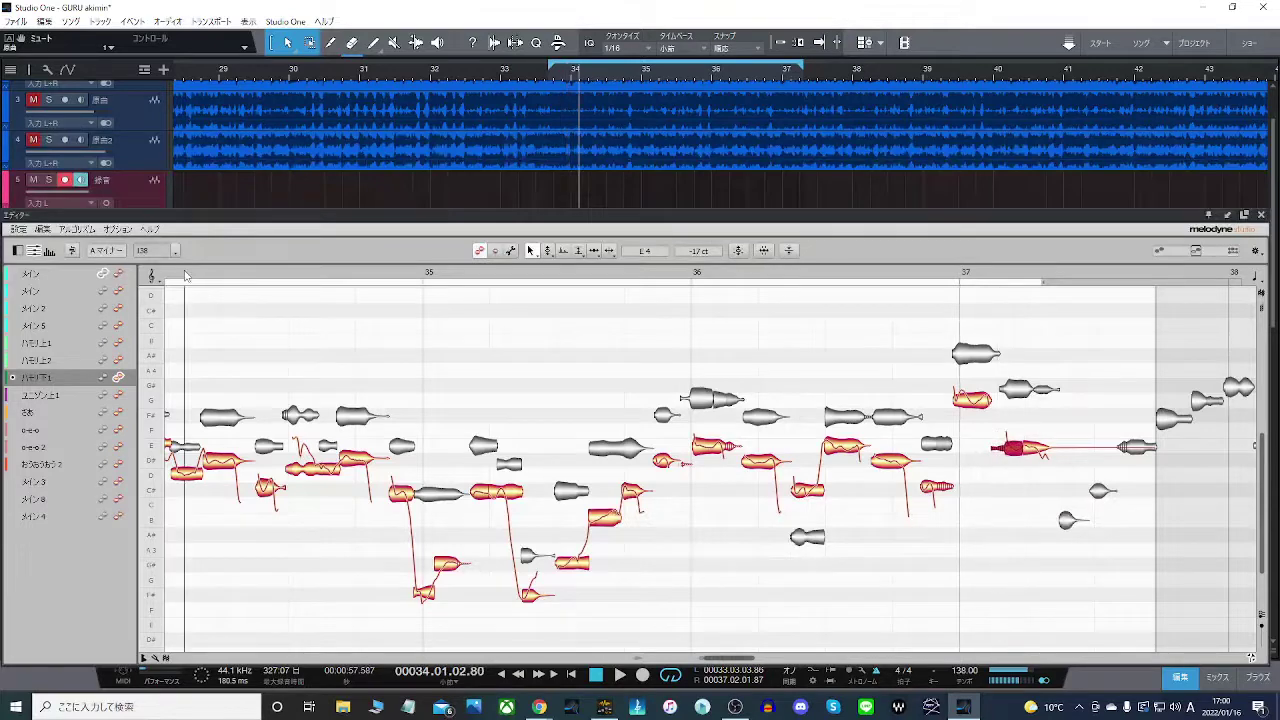
- Play back the tuned passage with the loop extended to about 37.04.03 and retune the beat-three note of bar 36 to E4
{"action": "key", "text": "space"}
{"action": "scroll", "coordinate": [287, 276], "scroll_direction": "down", "scroll_amount": 5}
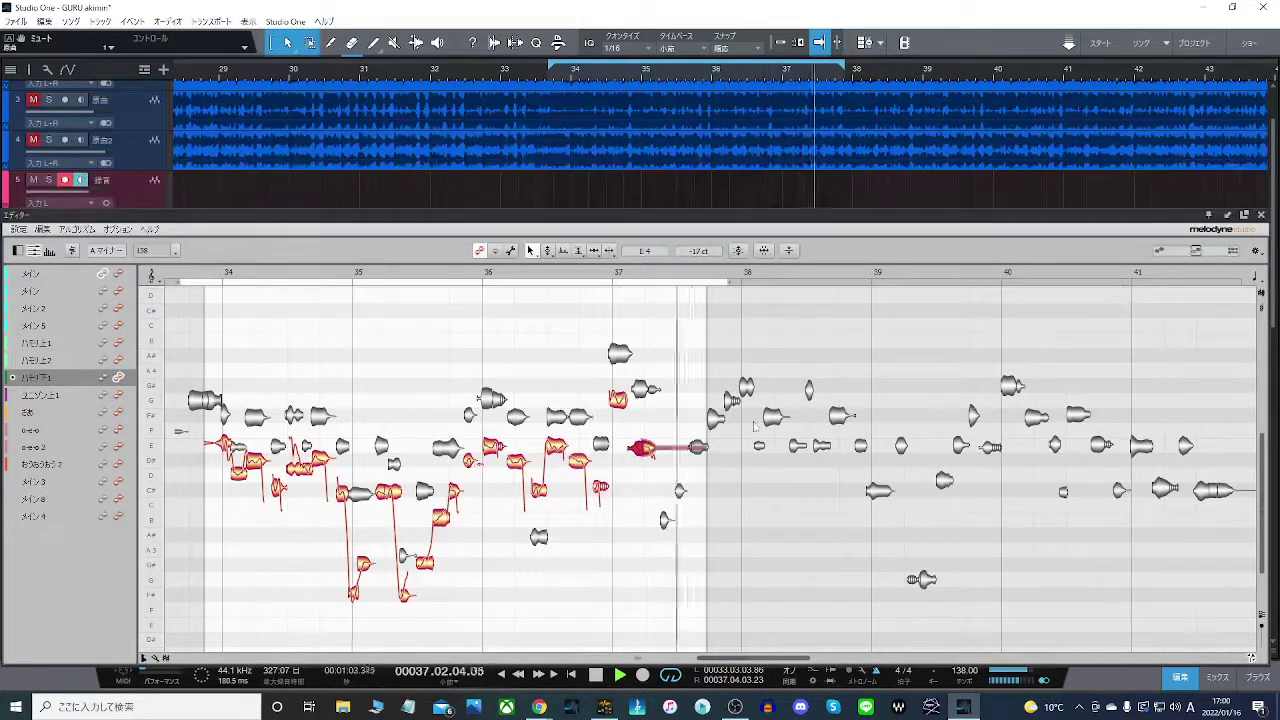
{"action": "left_click", "coordinate": [556, 460]}
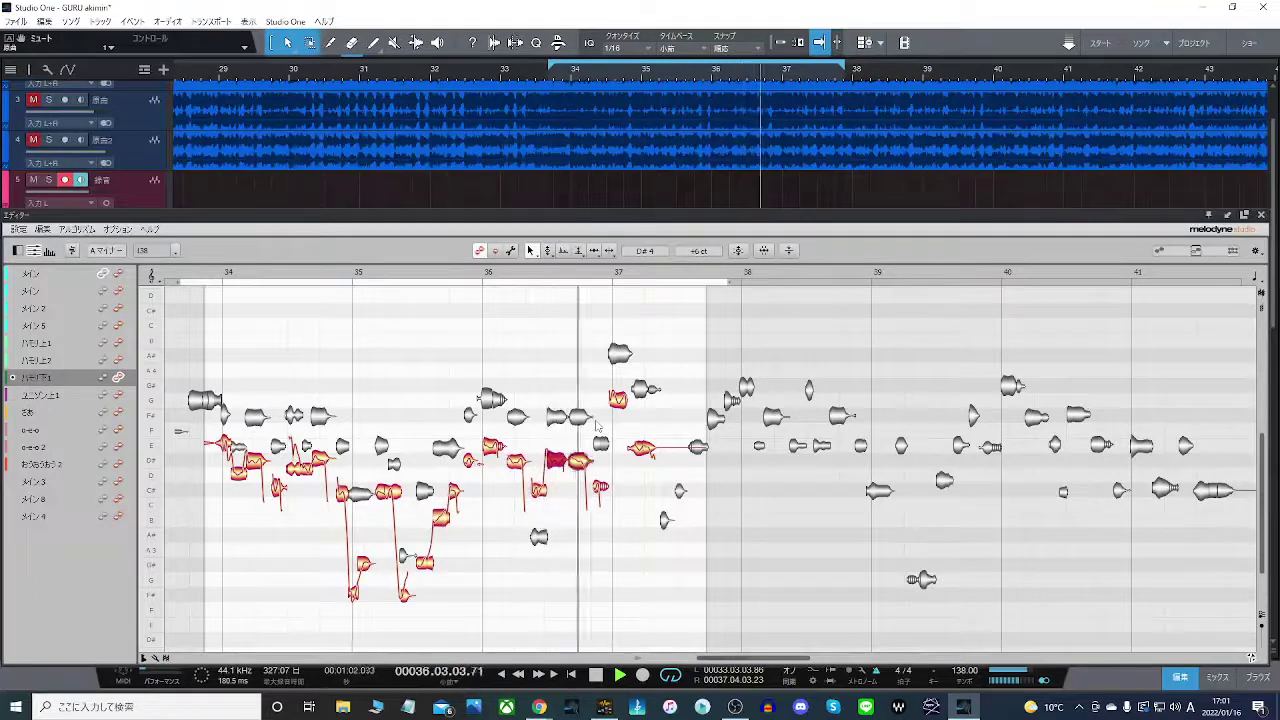
{"action": "left_click", "coordinate": [498, 275]}
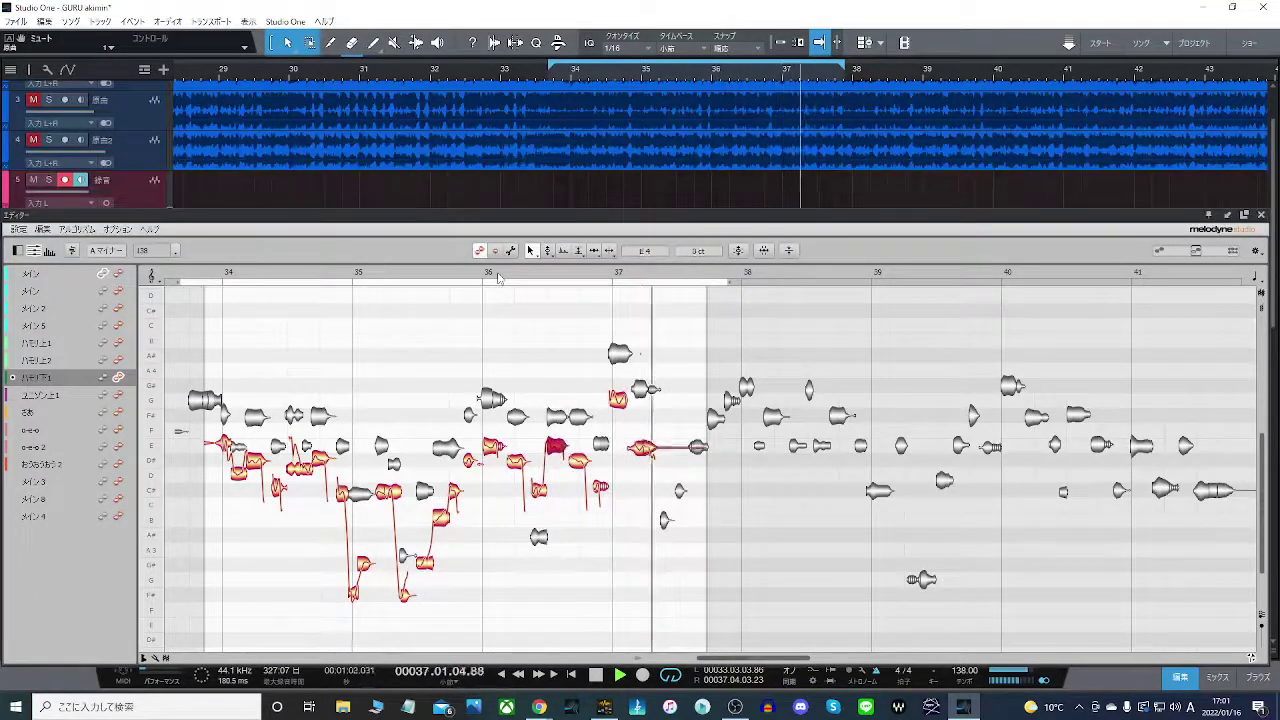
{"action": "left_click", "coordinate": [498, 275]}
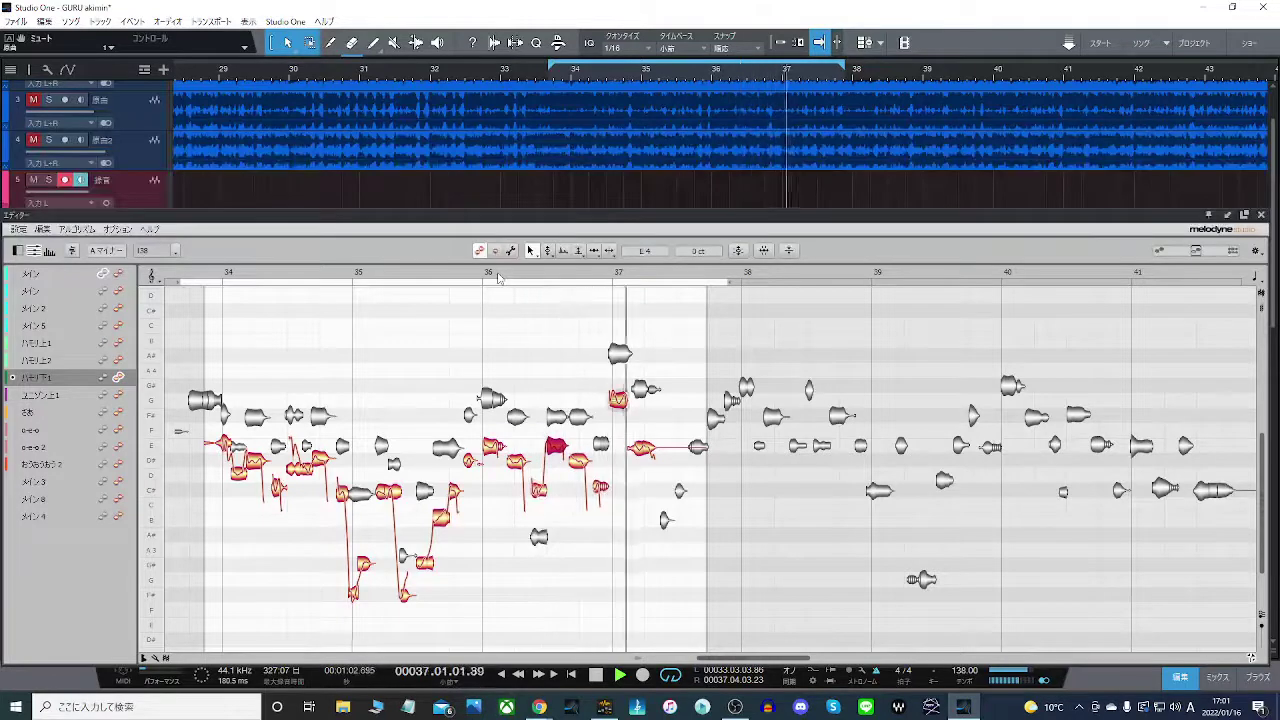
- Centre the last note of bar 36 and the other C#4 notes in bars 34 to 36 on C#4
{"action": "left_click", "coordinate": [600, 490]}
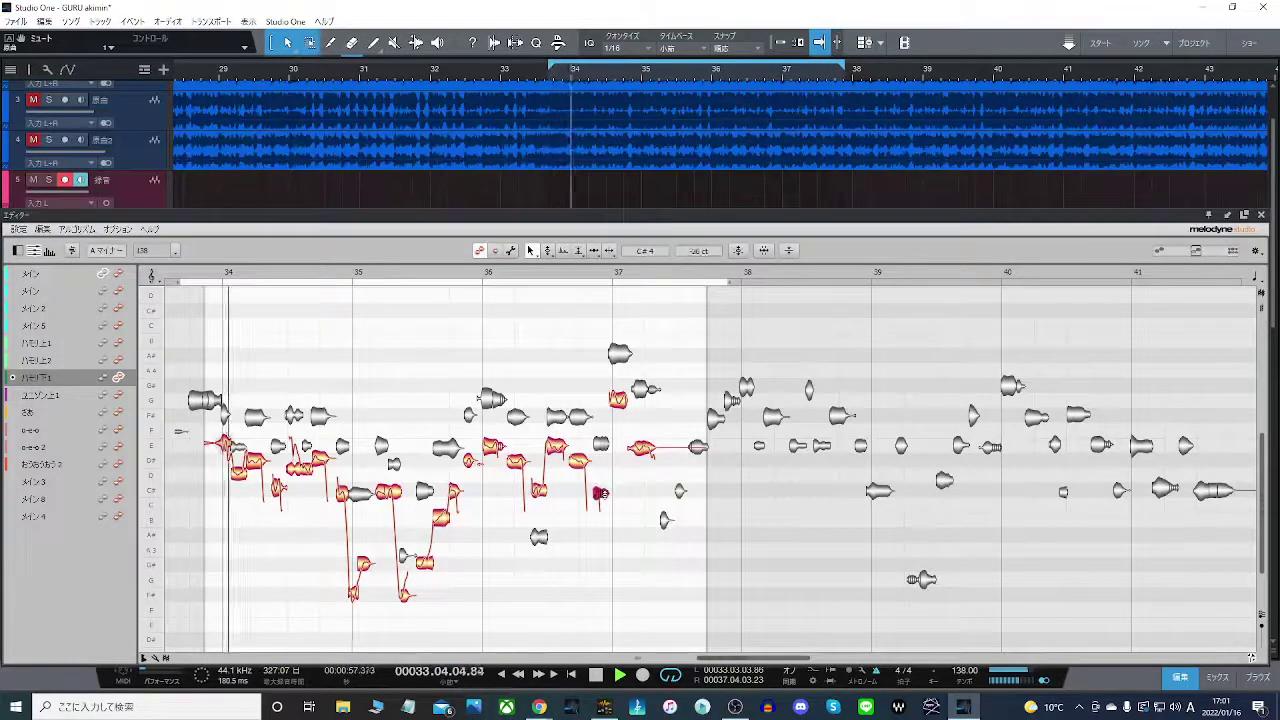
{"action": "double_click", "coordinate": [600, 491]}
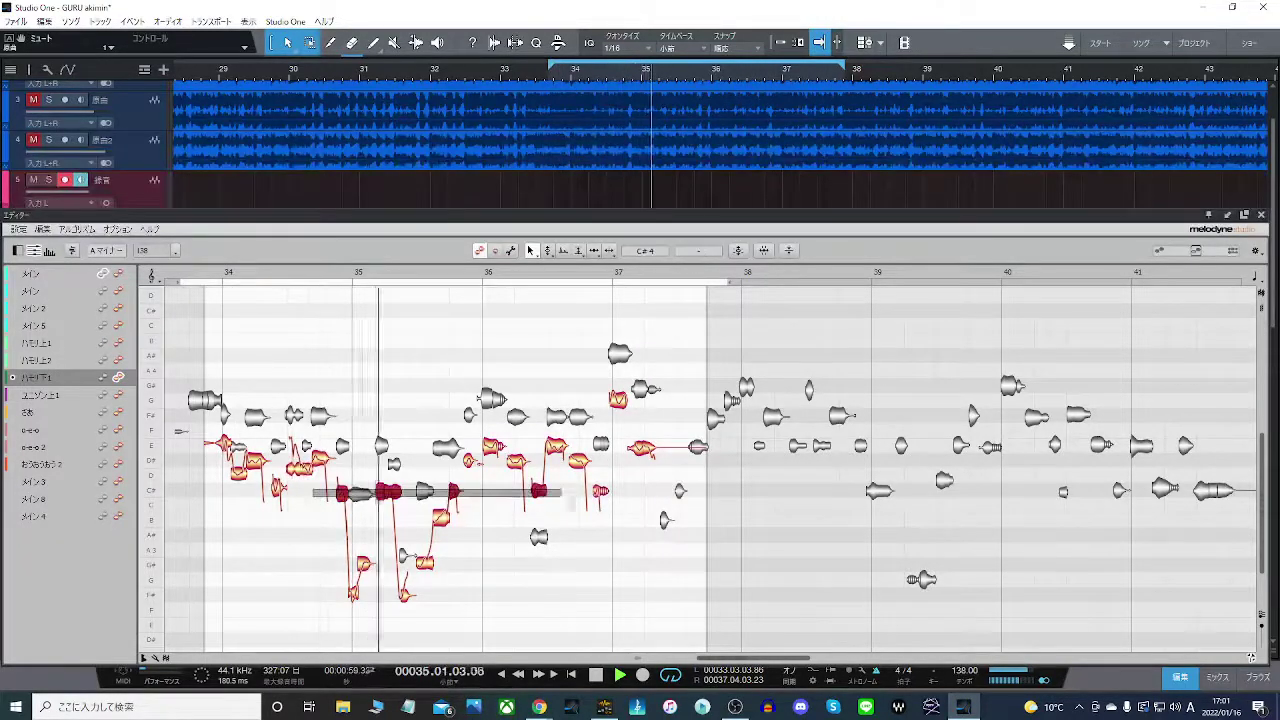
{"action": "left_click", "coordinate": [616, 531]}
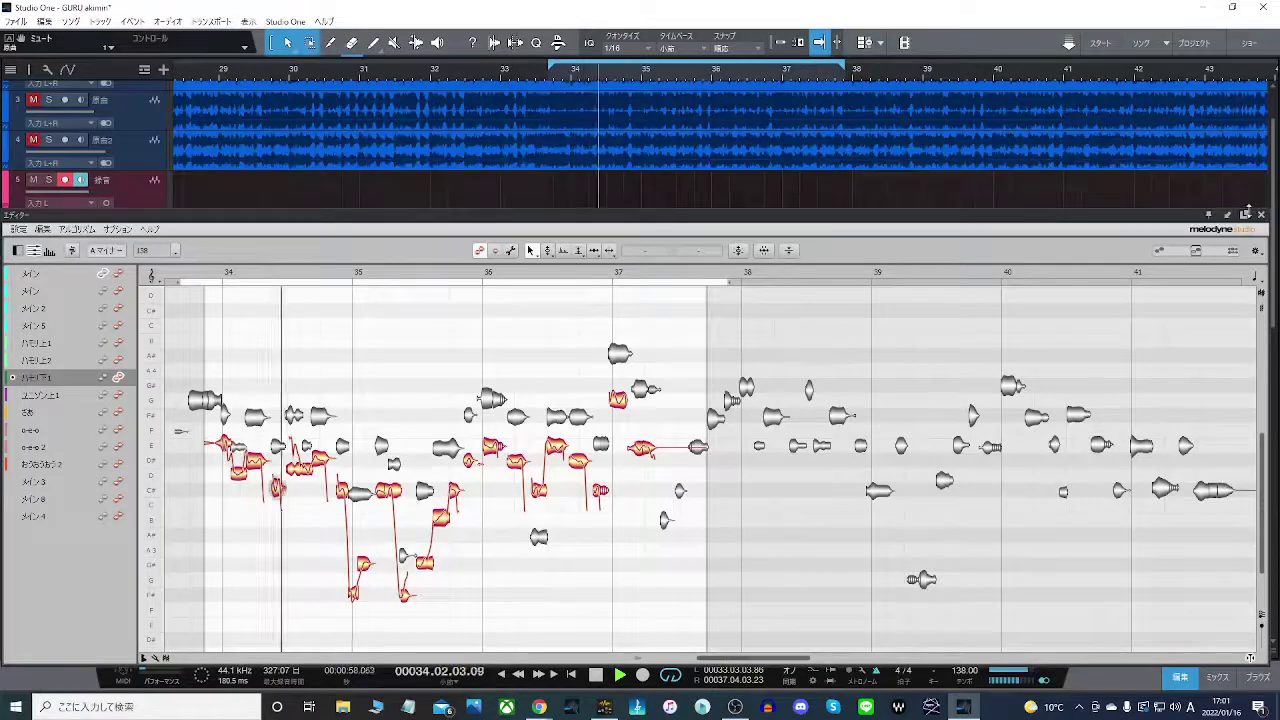
- Return to the arrangement, turn looping off and open the 録音(13) clip on the ハモリ下2 track in Melodyne
{"action": "key", "text": "F2"}
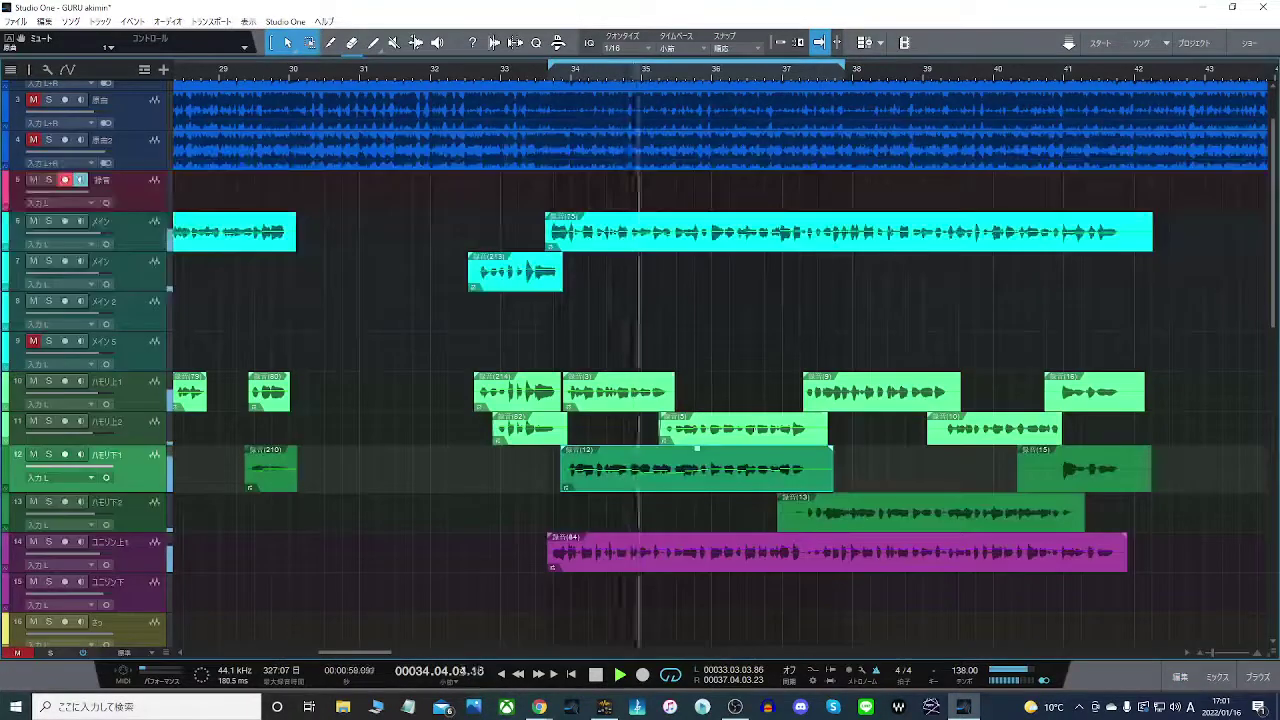
{"action": "left_click", "coordinate": [671, 676]}
{"action": "left_click_drag", "start_coordinate": [368, 653], "coordinate": [384, 653]}
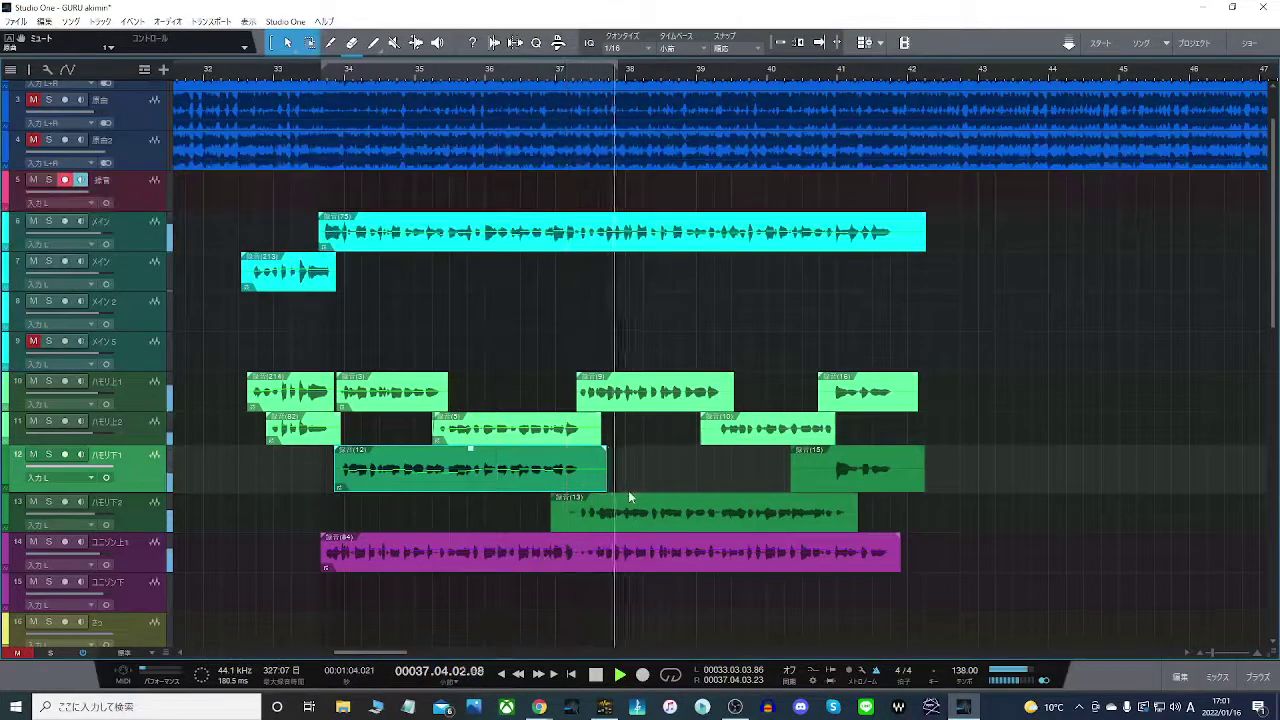
{"action": "right_click", "coordinate": [620, 516]}
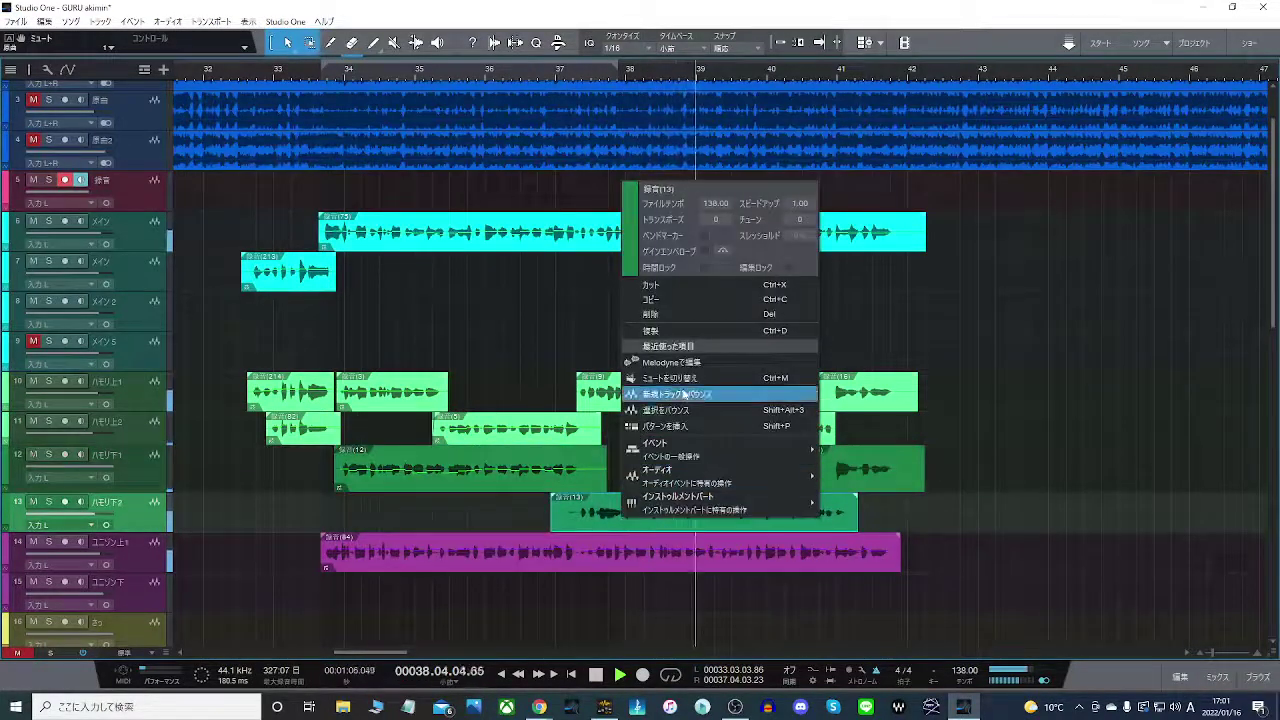
{"action": "left_click", "coordinate": [688, 364]}
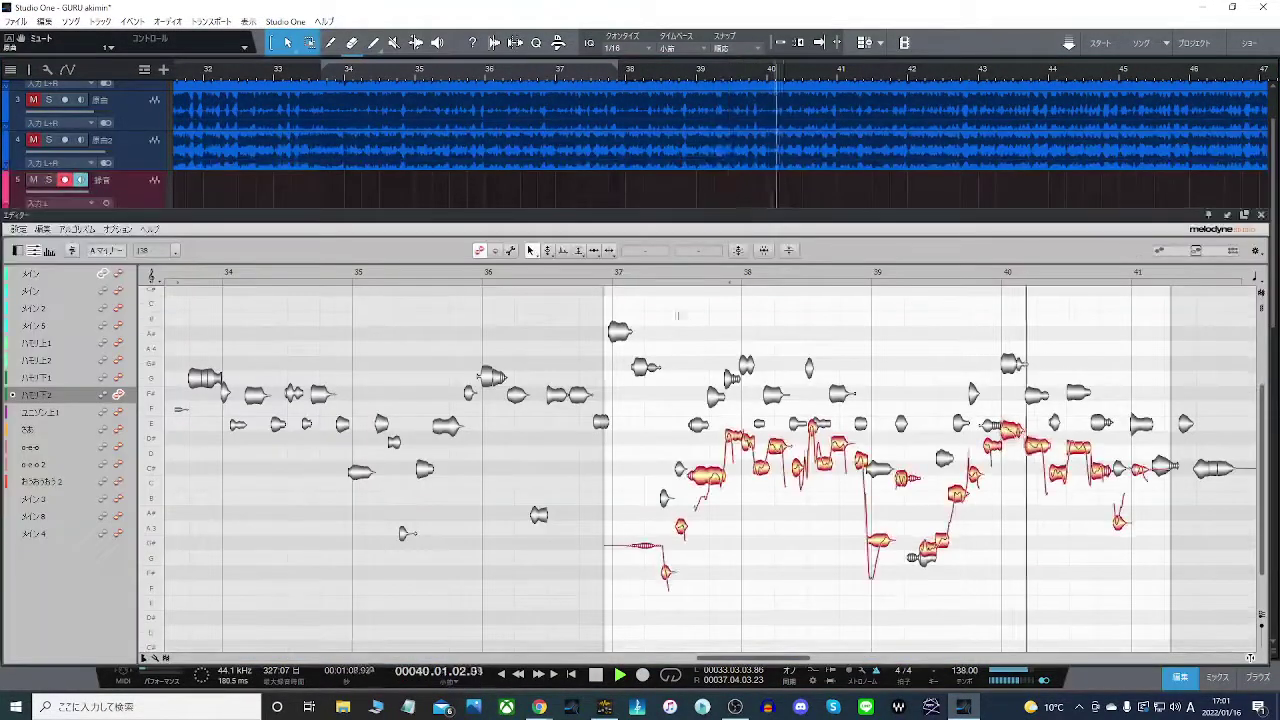
- Loop the ハモリ下2 take from about 37.01.04 to 41.01.03, start playback and enlarge its notes from bar 37
{"action": "left_click_drag", "start_coordinate": [638, 283], "coordinate": [1150, 297]}
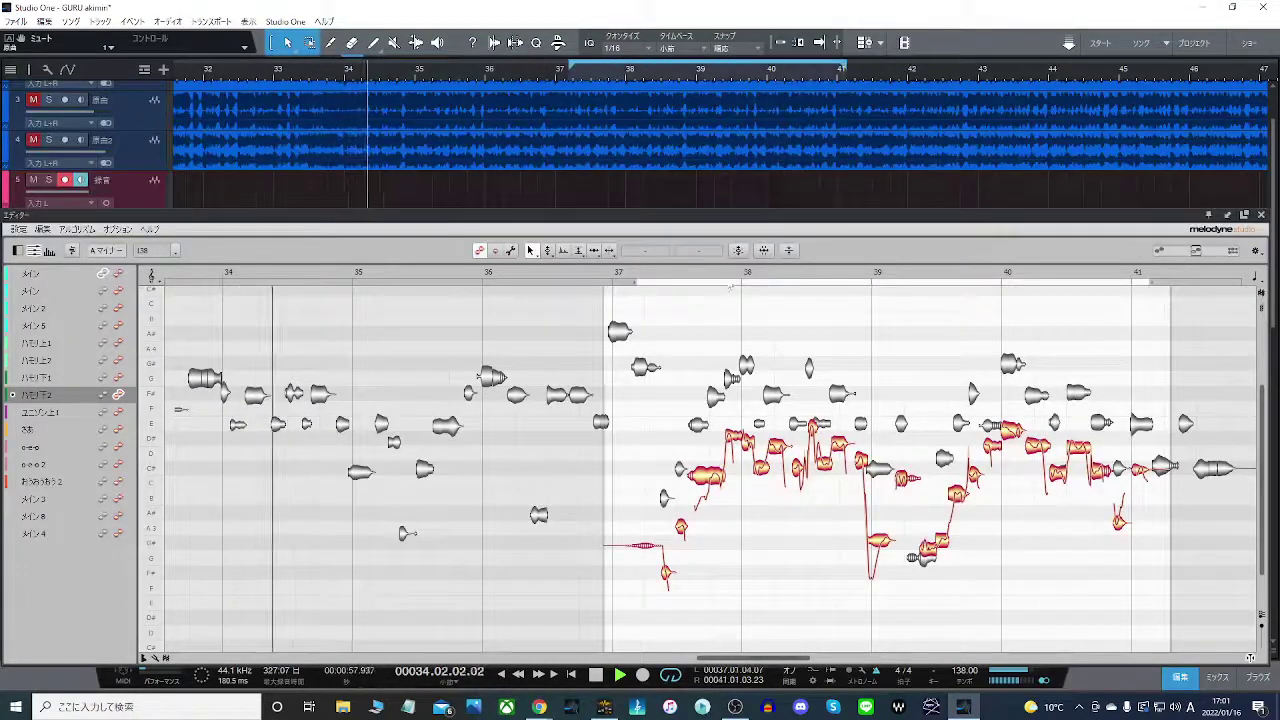
{"action": "double_click", "coordinate": [650, 274]}
{"action": "left_click_drag", "start_coordinate": [727, 275], "coordinate": [729, 320]}
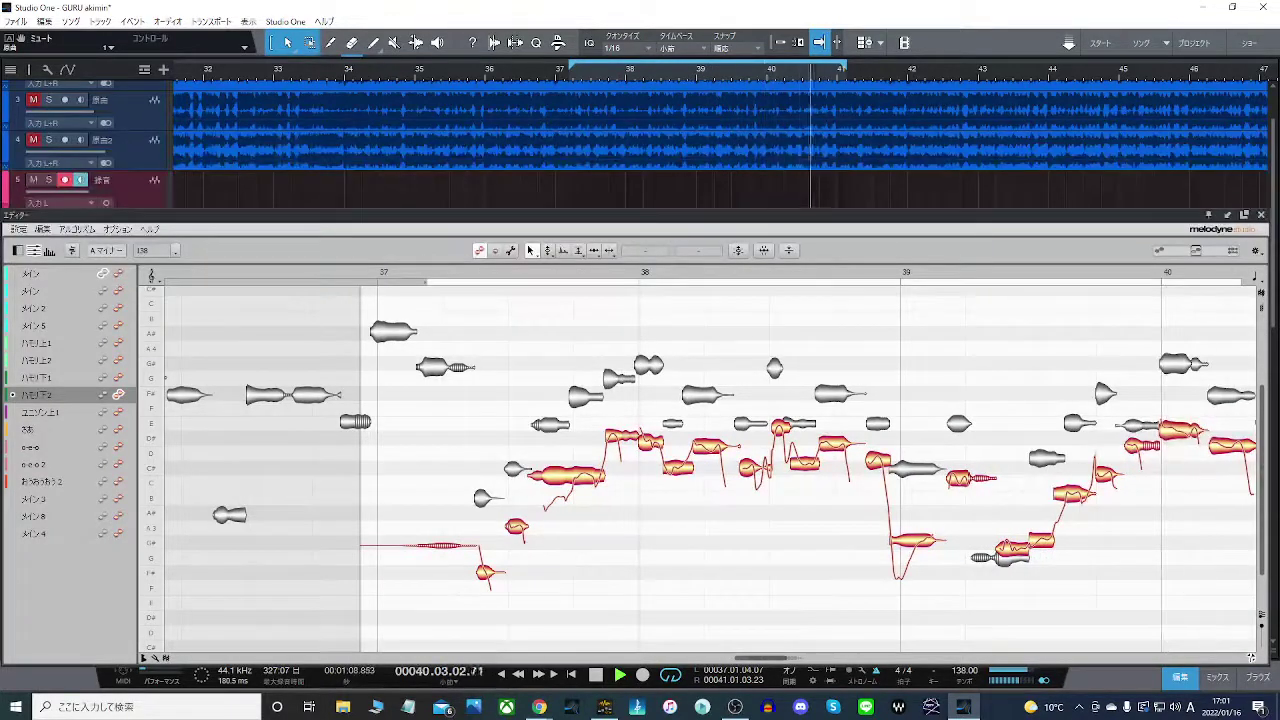
- Shift the F#3 note in bar 37 slightly earlier and hide the メイン reference notes
{"action": "left_click", "coordinate": [487, 573]}
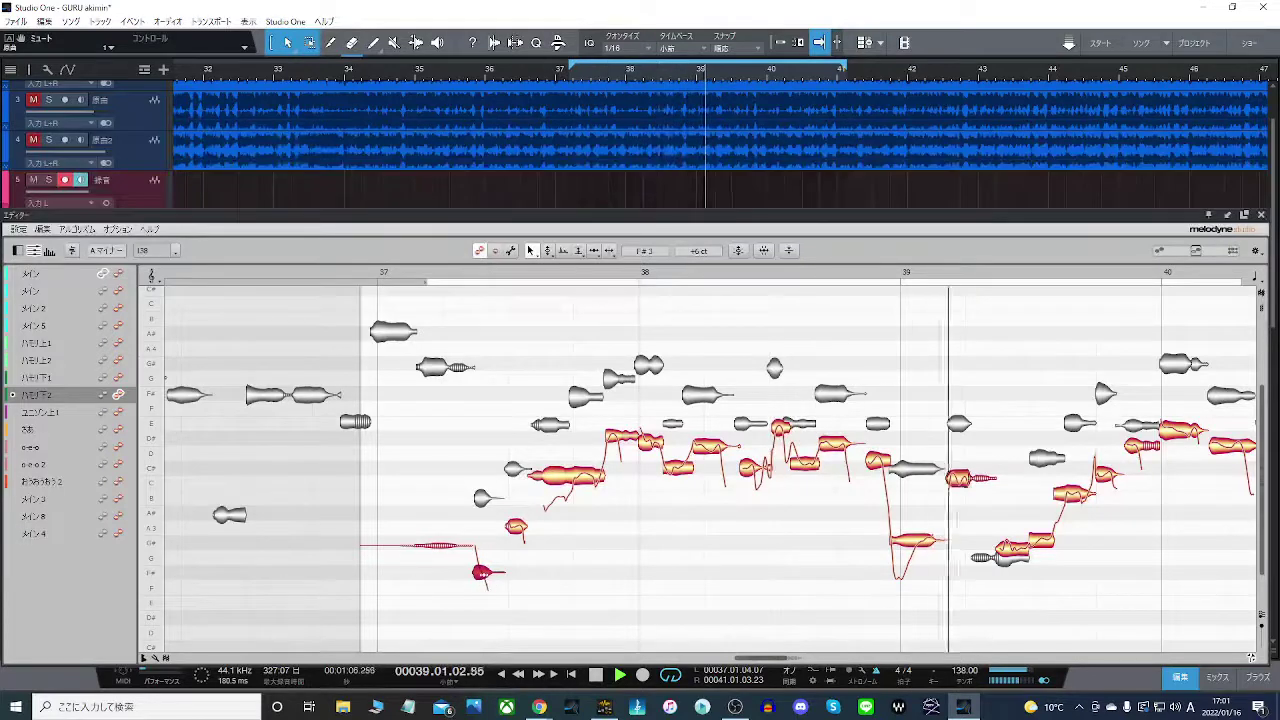
{"action": "key", "text": "space"}
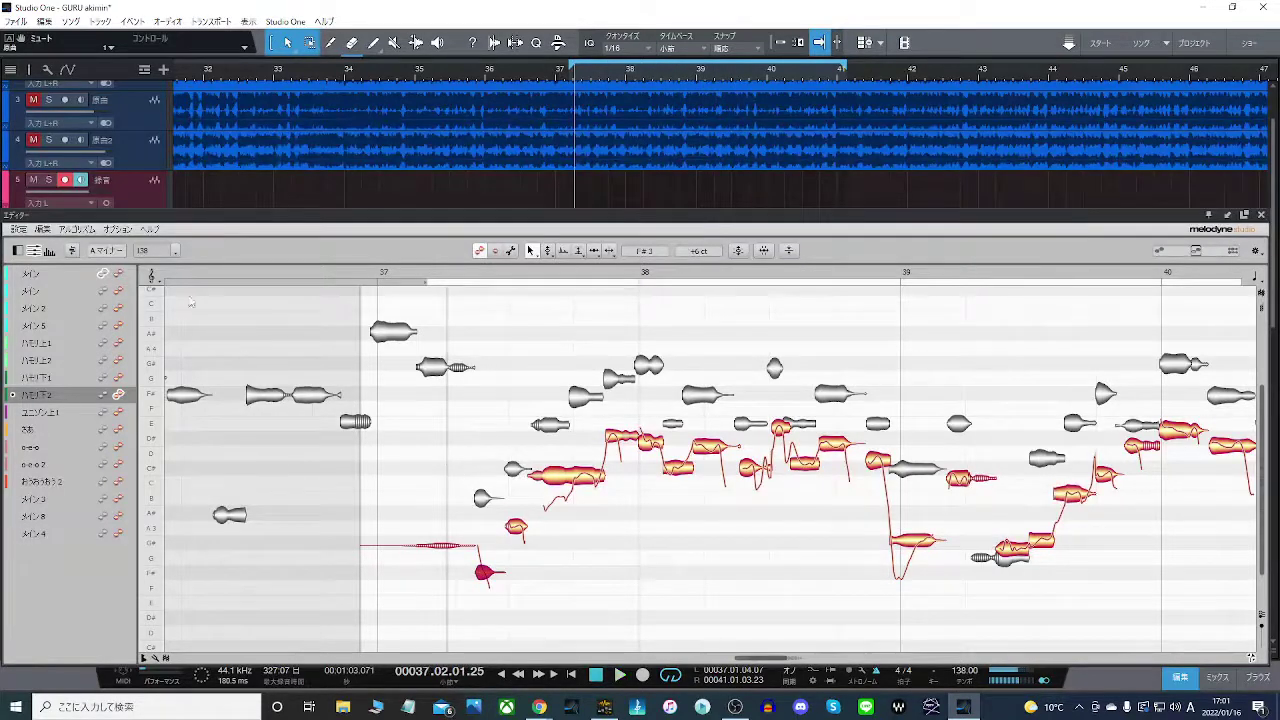
{"action": "left_click", "coordinate": [102, 273]}
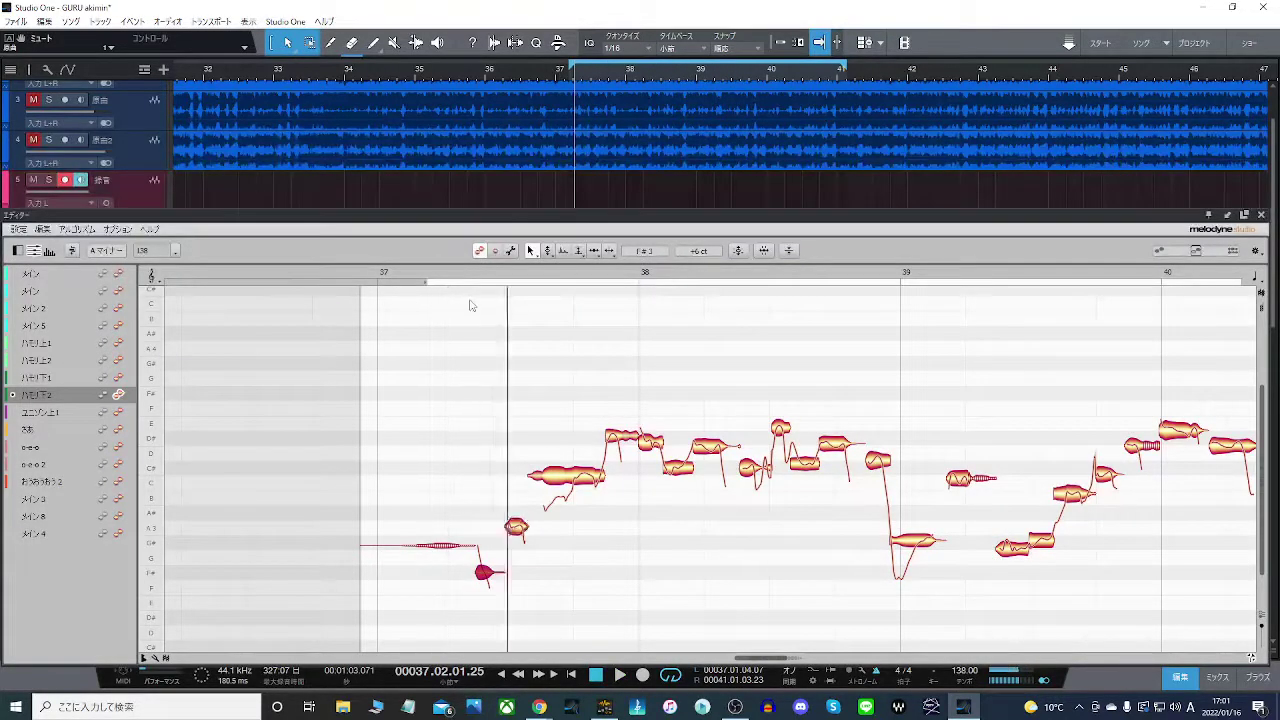
{"action": "key", "text": "space"}
- Tune the long note before bar 38, two notes in late bar 38 and the note after beat one of bar 39 to C#4
{"action": "left_click_drag", "start_coordinate": [510, 465], "coordinate": [888, 470]}
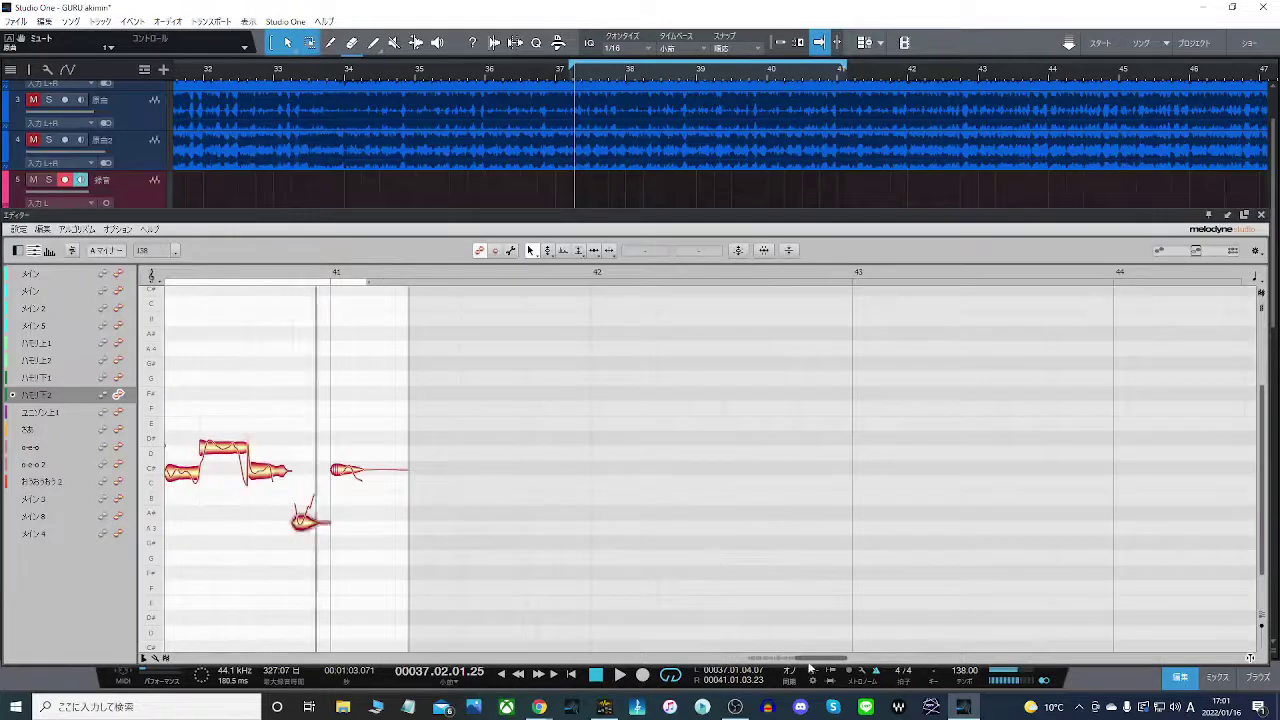
{"action": "left_click_drag", "start_coordinate": [811, 660], "coordinate": [756, 665]}
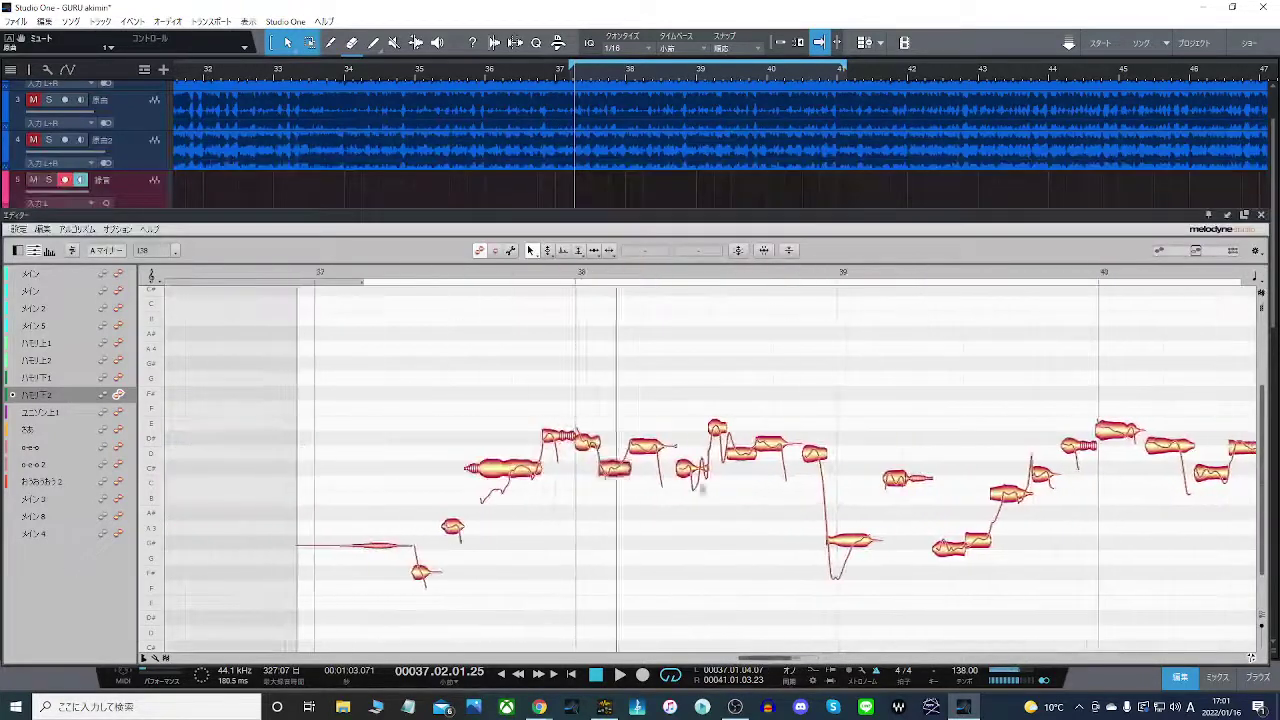
{"action": "left_click", "coordinate": [742, 472]}
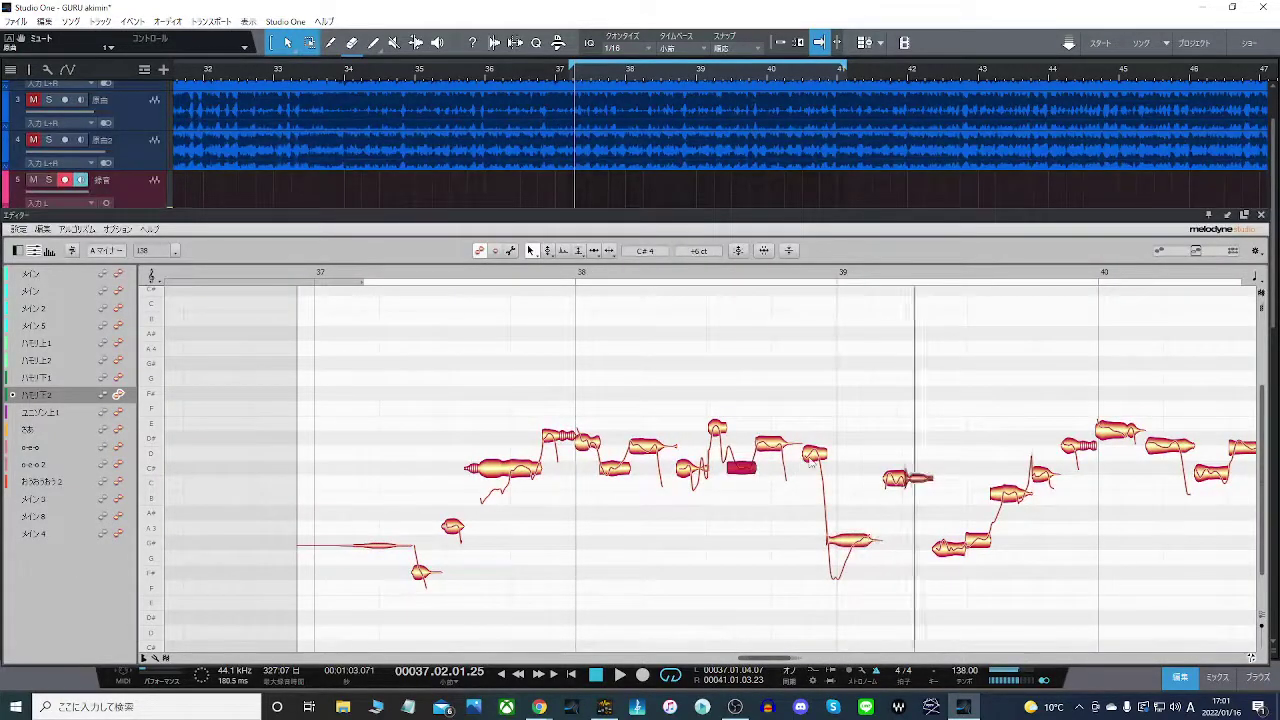
{"action": "left_click_drag", "start_coordinate": [812, 468], "coordinate": [813, 471]}
{"action": "left_click", "coordinate": [896, 479]}
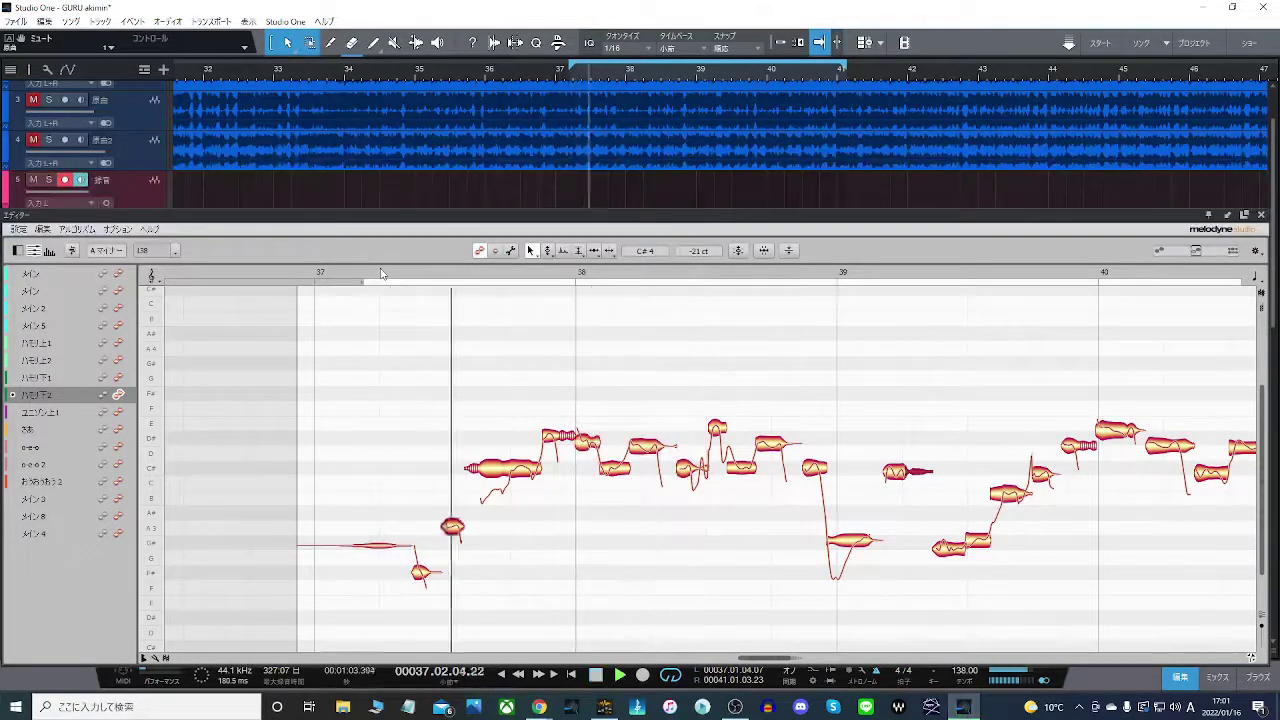
- Tune the short note ending bar 37 and the four higher notes in bar 38 to D#4
{"action": "key", "text": "space"}
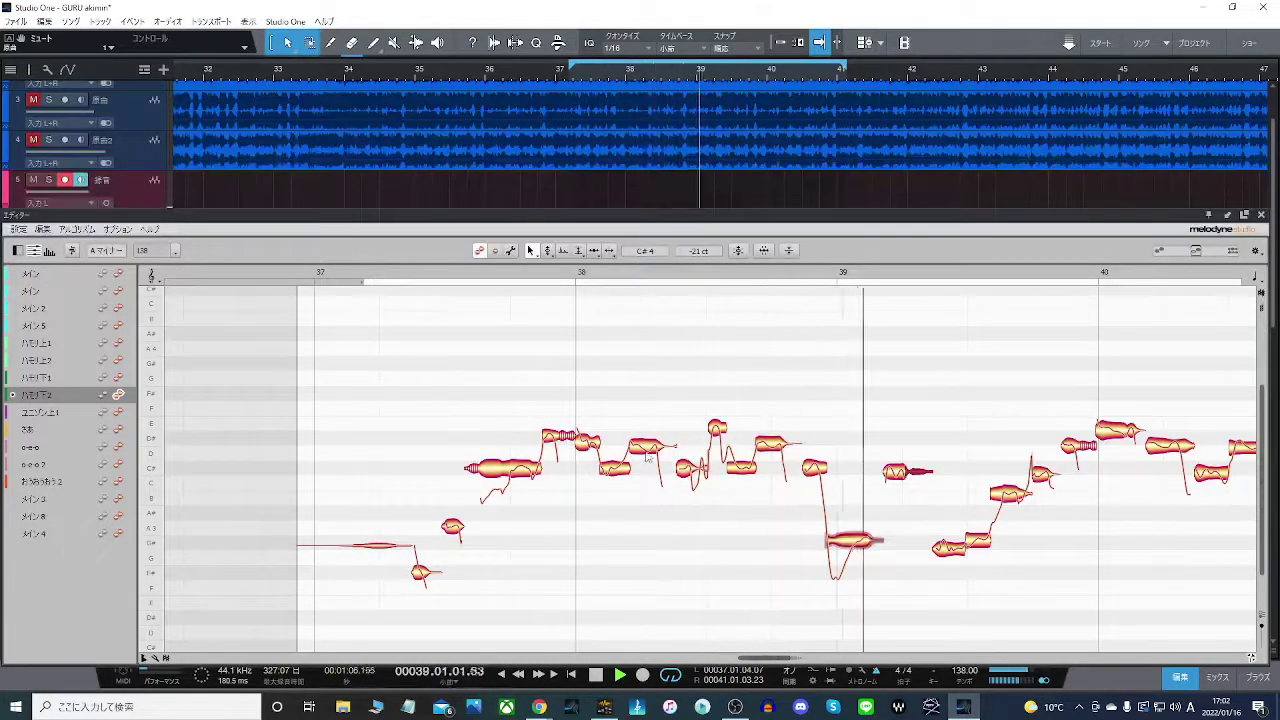
{"action": "left_click", "coordinate": [648, 444]}
{"action": "double_click", "coordinate": [588, 441]}
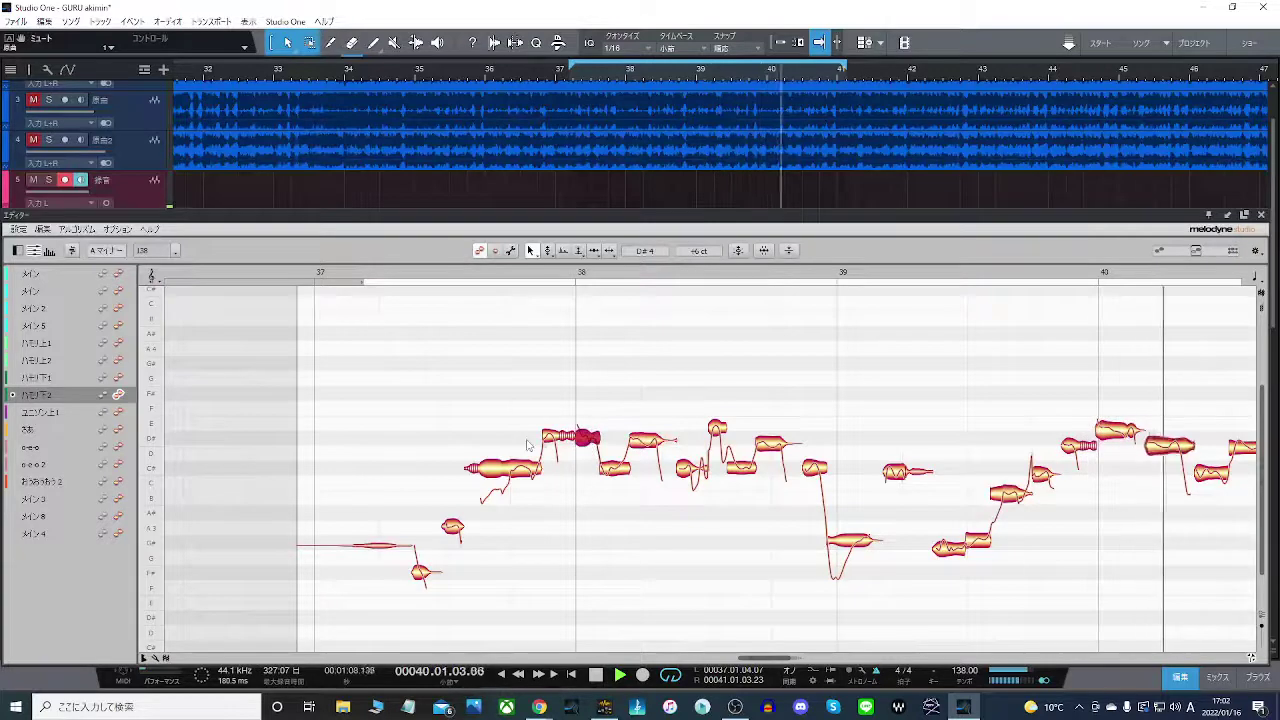
{"action": "left_click_drag", "start_coordinate": [526, 440], "coordinate": [815, 462]}
{"action": "double_click", "coordinate": [772, 443]}
{"action": "left_click", "coordinate": [808, 420]}
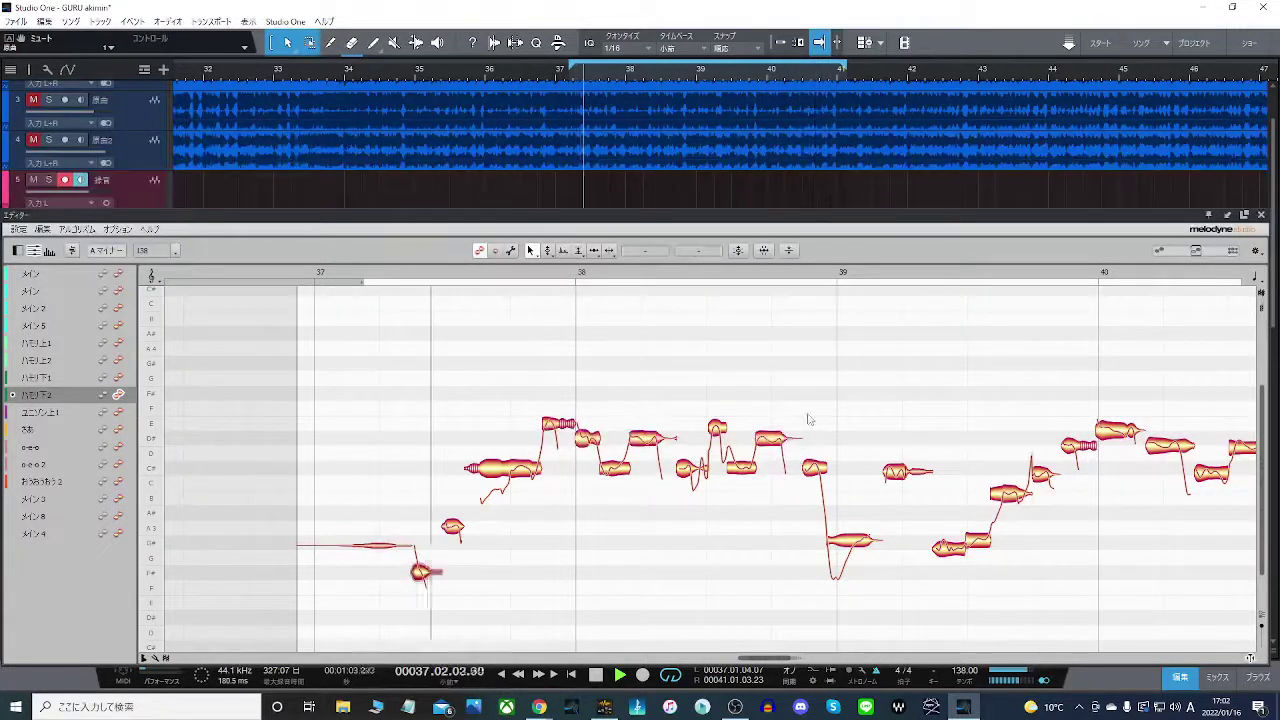
{"action": "left_click_drag", "start_coordinate": [566, 424], "coordinate": [566, 437]}
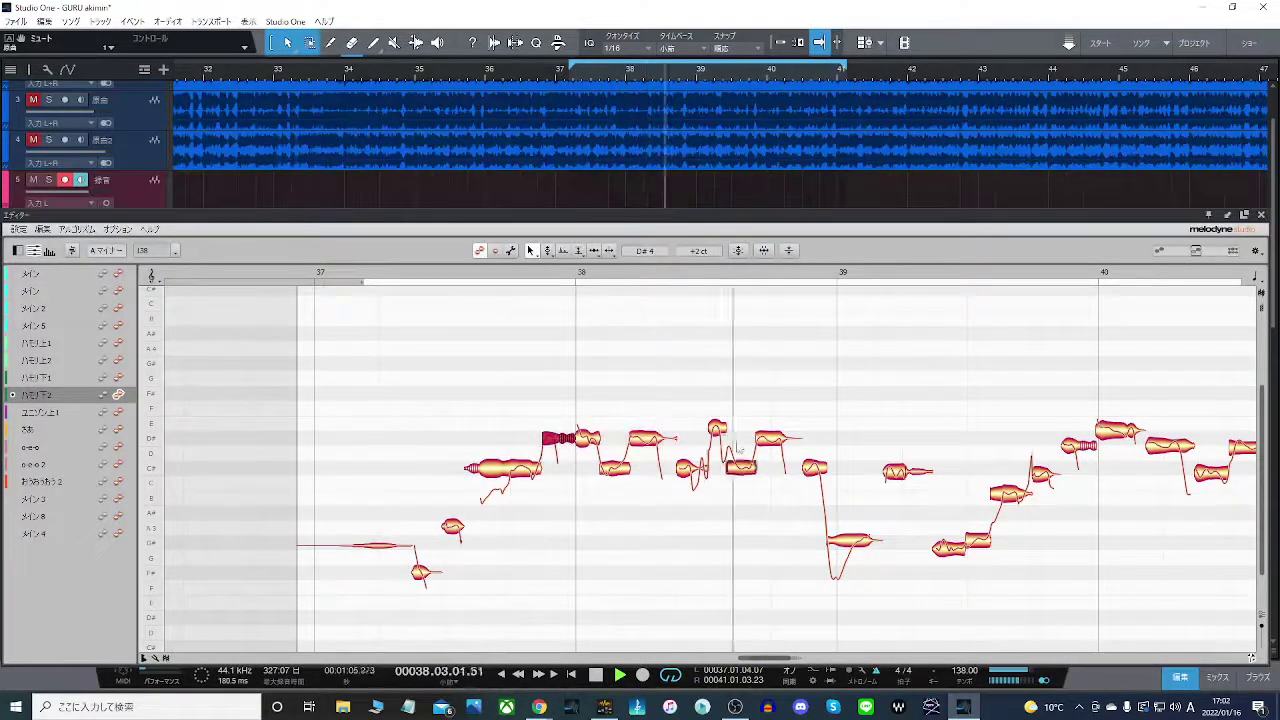
{"action": "left_click_drag", "start_coordinate": [717, 428], "coordinate": [717, 437]}
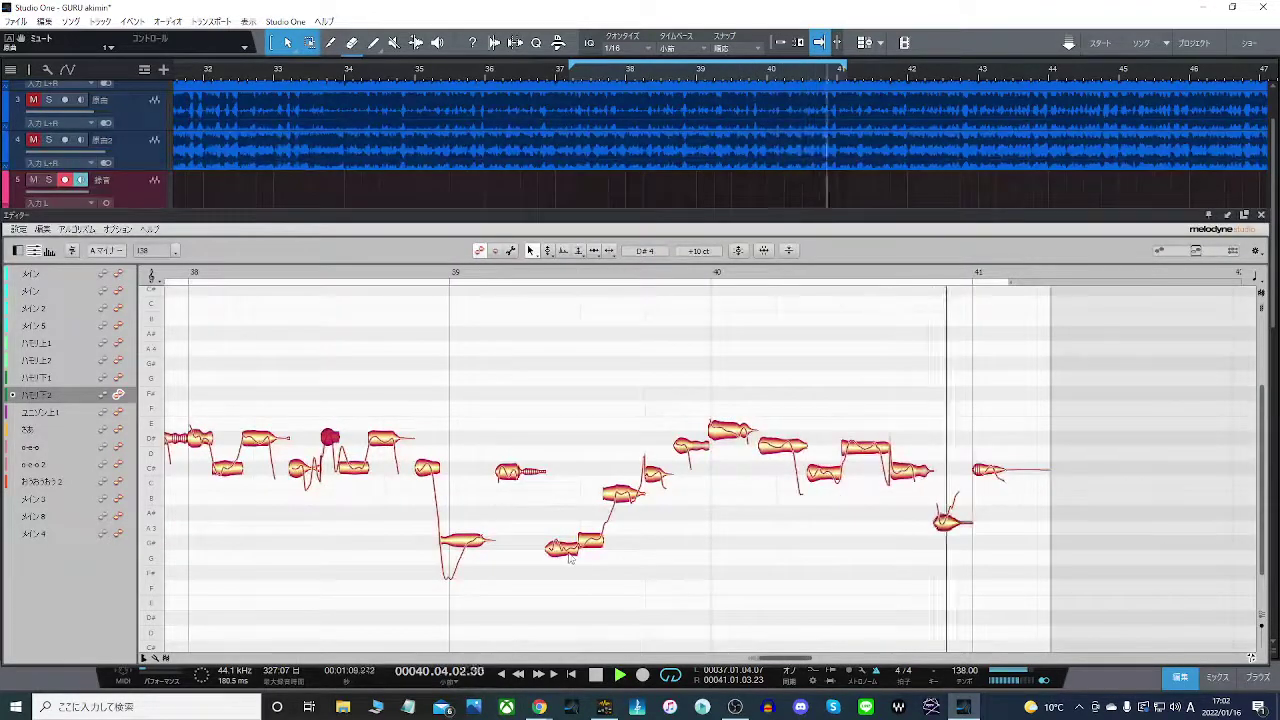
- Tune the rising run leading up to bar 40: two notes to G#3 and the following ones to B3, C#4 and D#4
{"action": "left_click", "coordinate": [568, 546]}
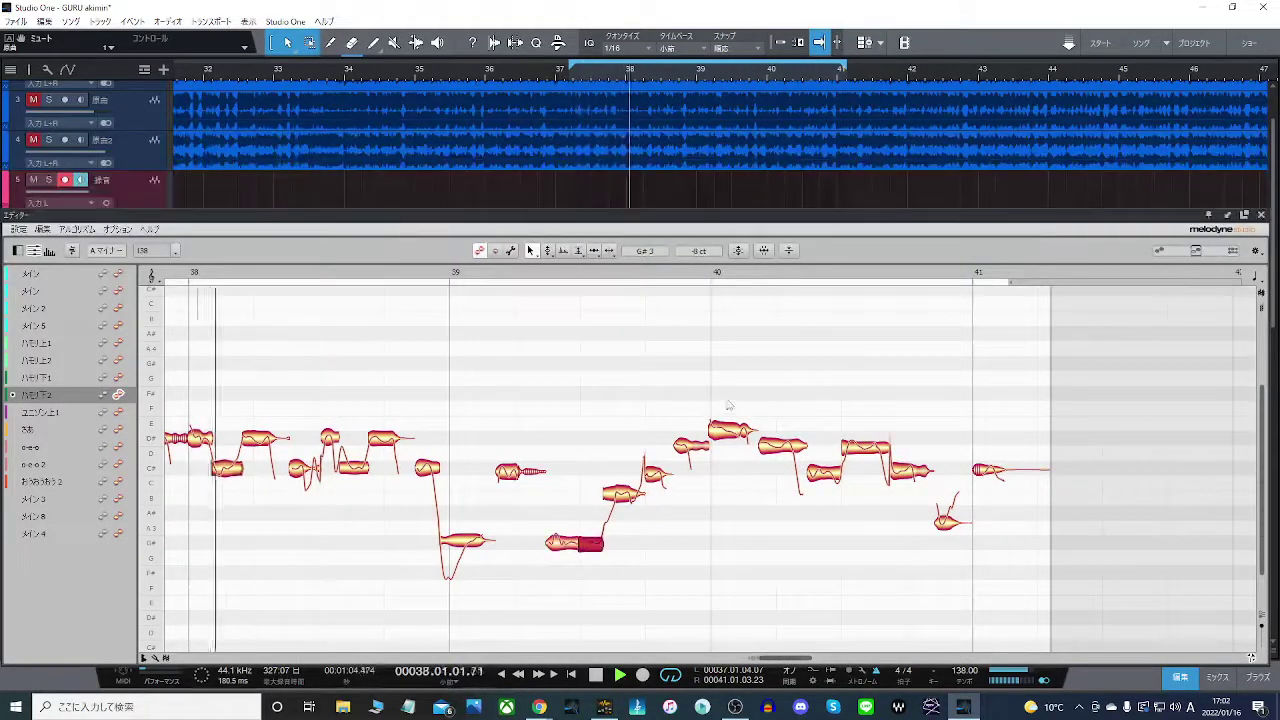
{"action": "left_click", "coordinate": [617, 496]}
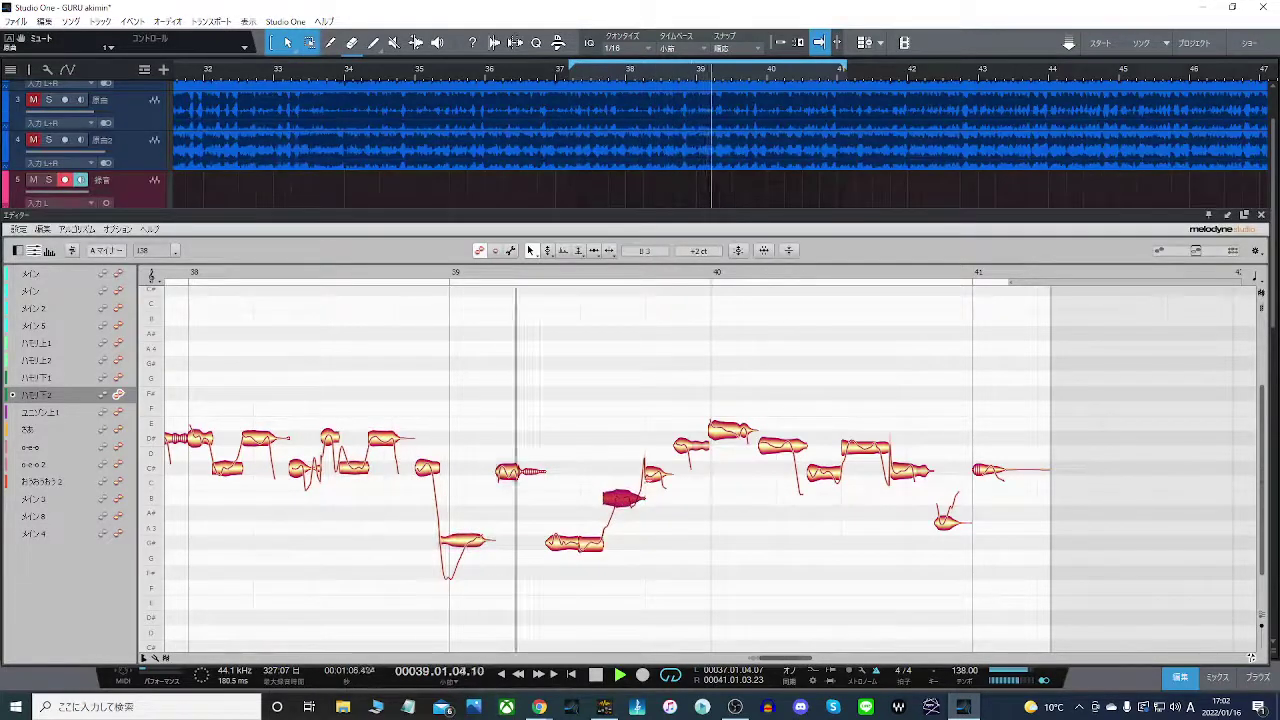
{"action": "left_click", "coordinate": [655, 469]}
{"action": "left_click", "coordinate": [690, 445]}
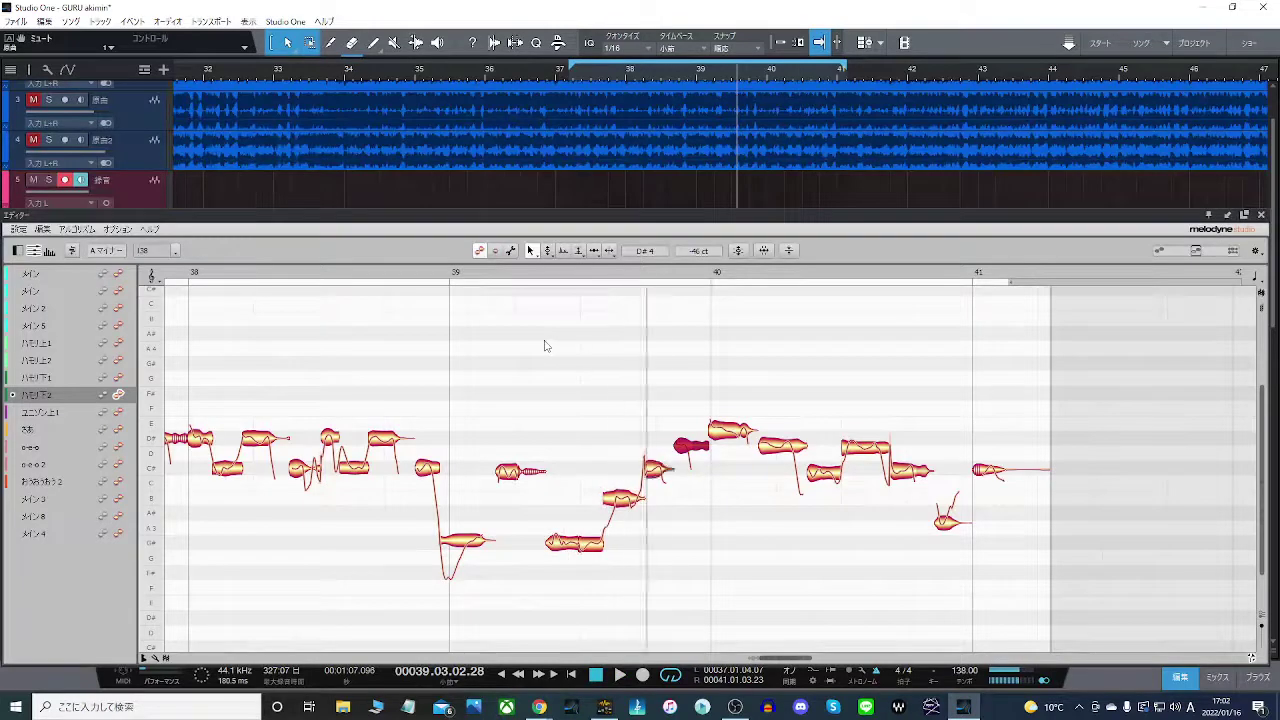
{"action": "left_click_drag", "start_coordinate": [695, 455], "coordinate": [694, 442]}
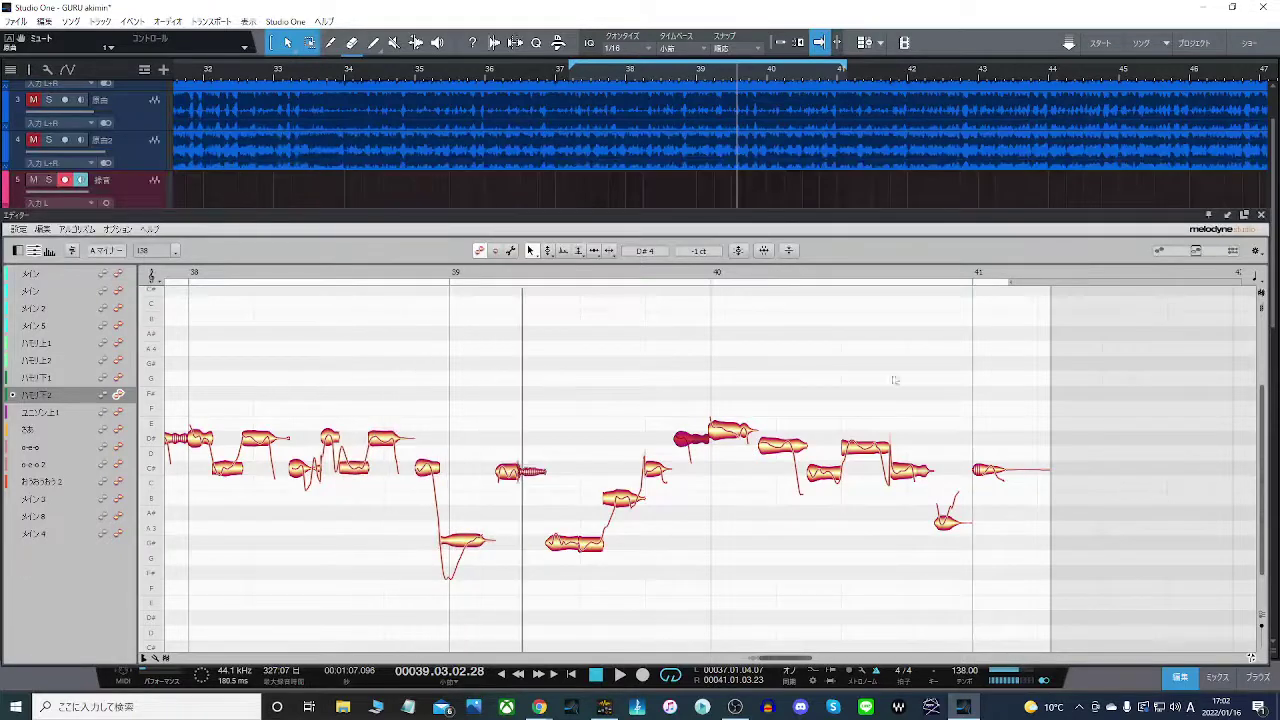
- Extend the loop end to 41.03.01.43 and tune two higher notes in bar 40 to D#4 and the low note before bar 41 to A#3
{"action": "left_click_drag", "start_coordinate": [1011, 283], "coordinate": [1110, 285]}
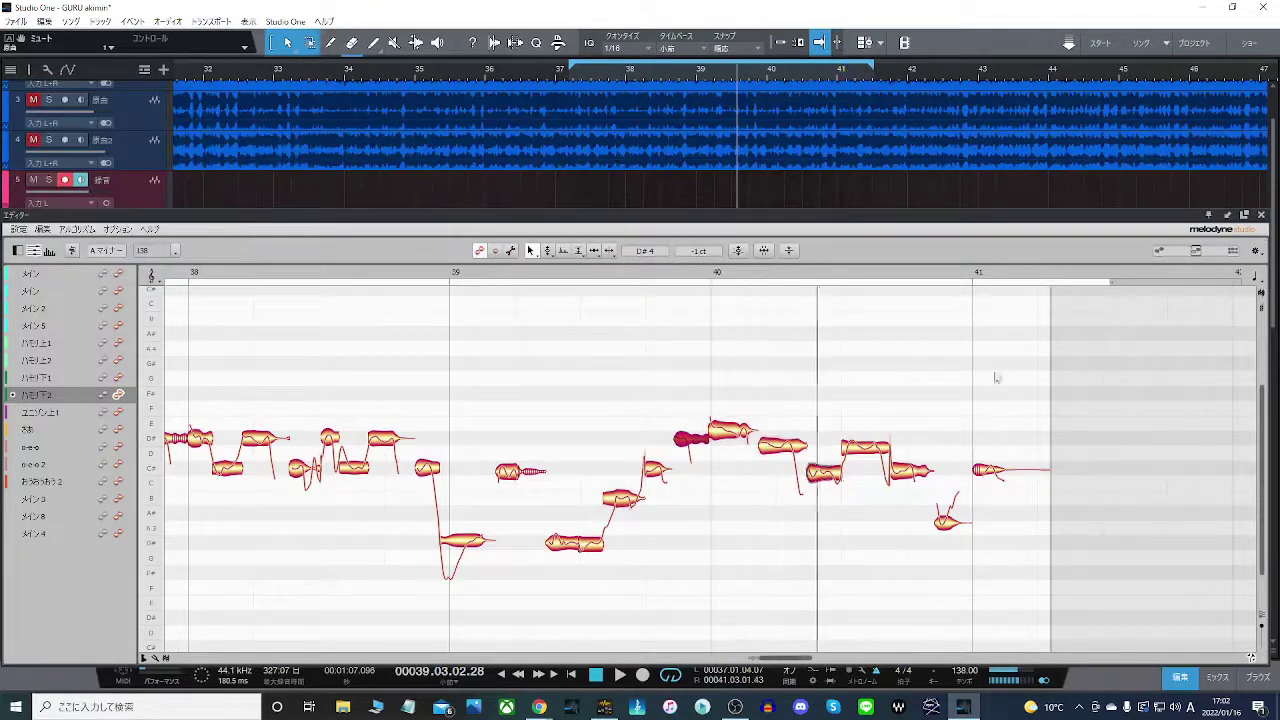
{"action": "left_click", "coordinate": [783, 448]}
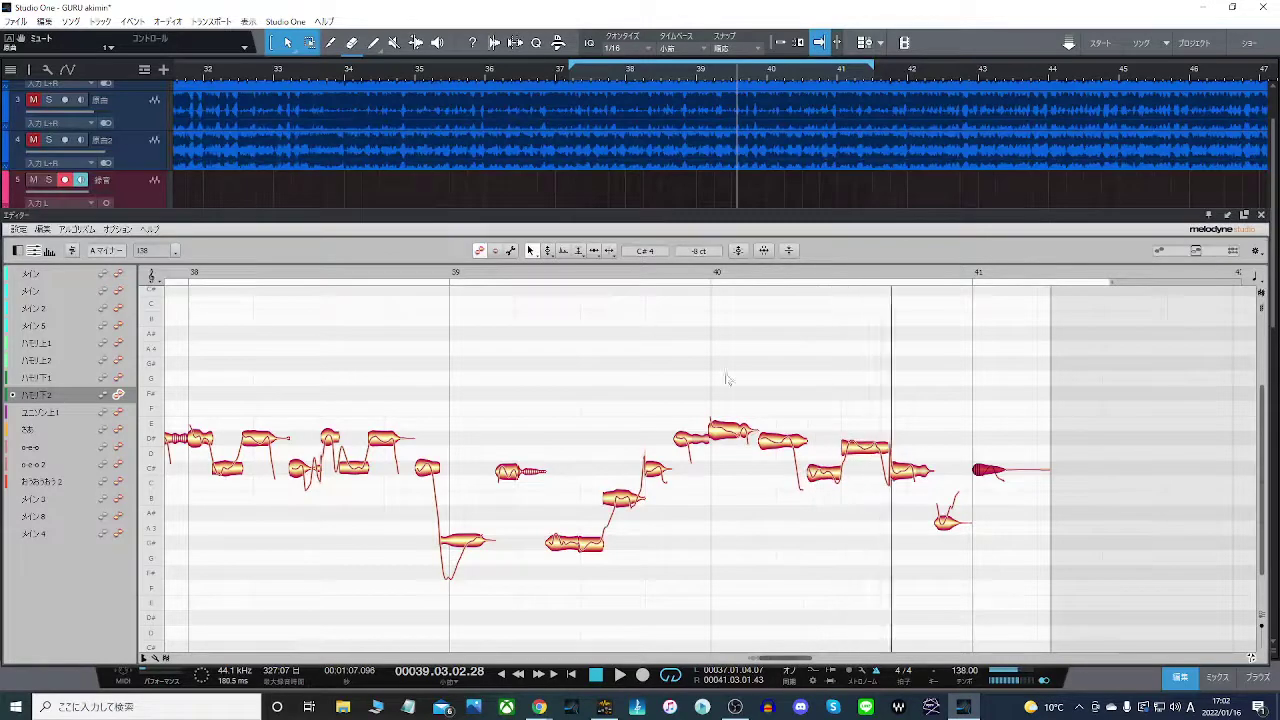
{"action": "left_click", "coordinate": [864, 443]}
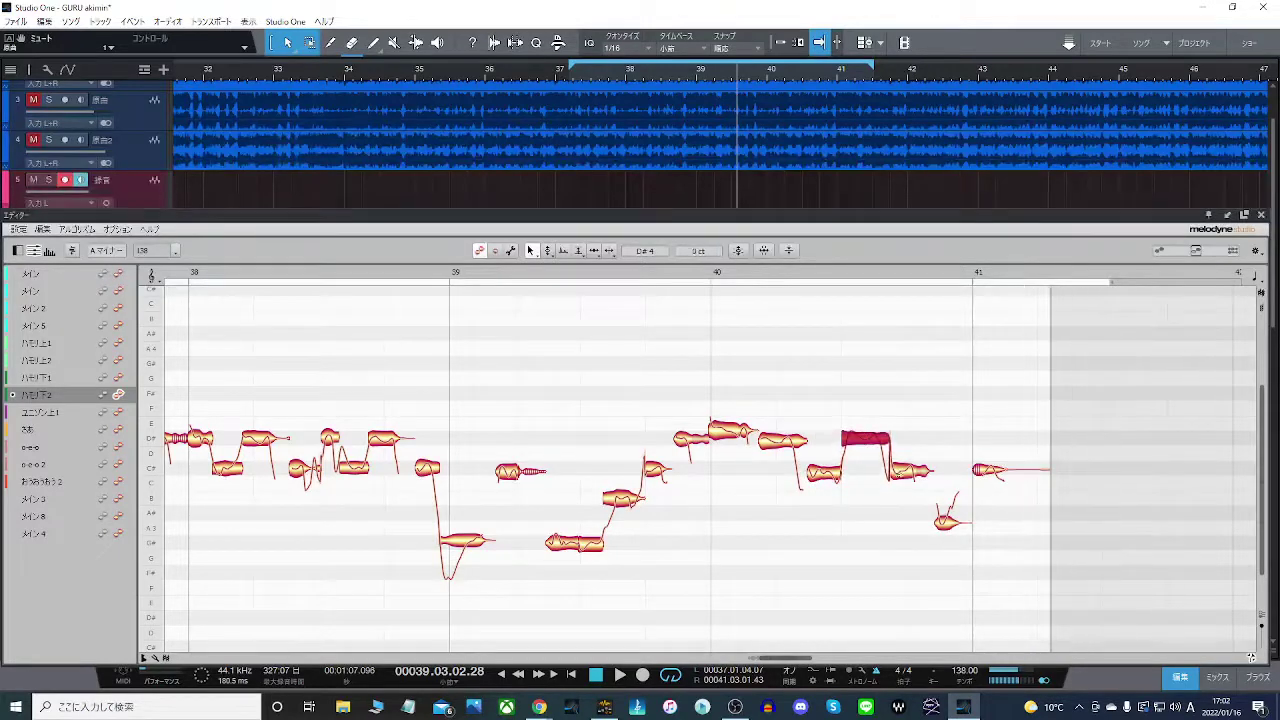
{"action": "left_click", "coordinate": [946, 522]}
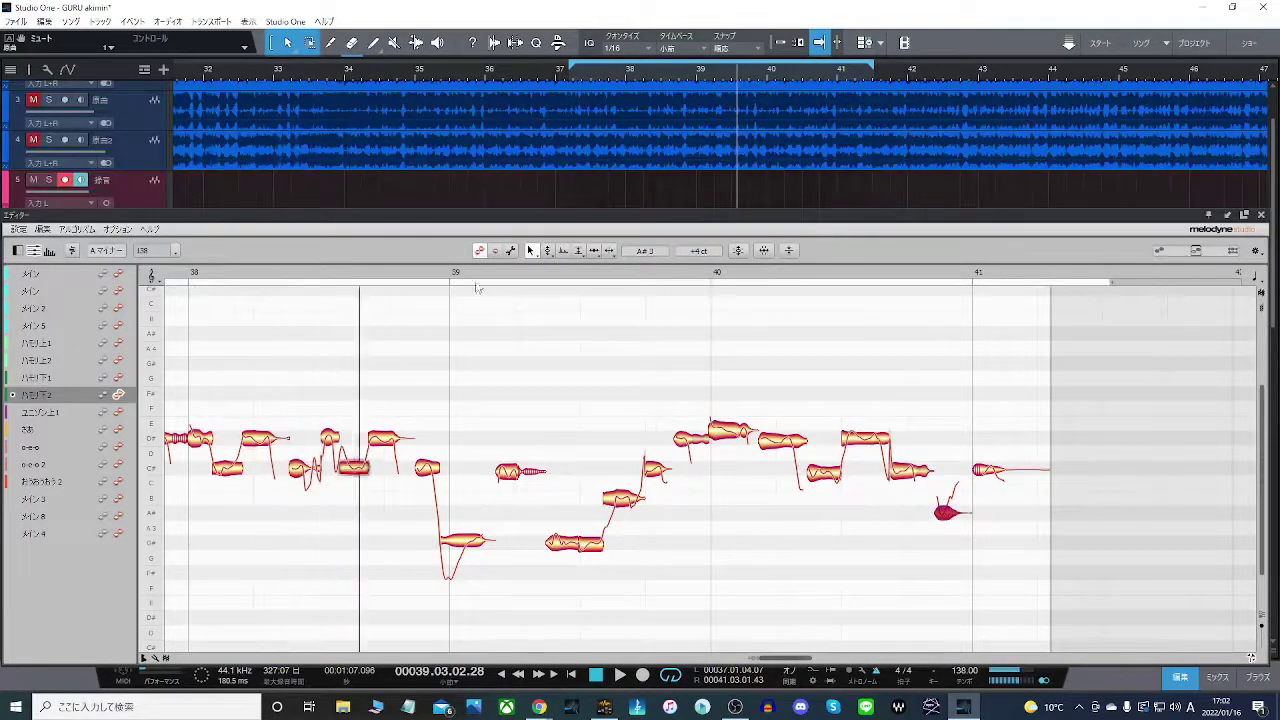
- Show the メイン notes as a reference and delete the C#4 note at the start of bar 41
{"action": "left_click", "coordinate": [101, 273]}
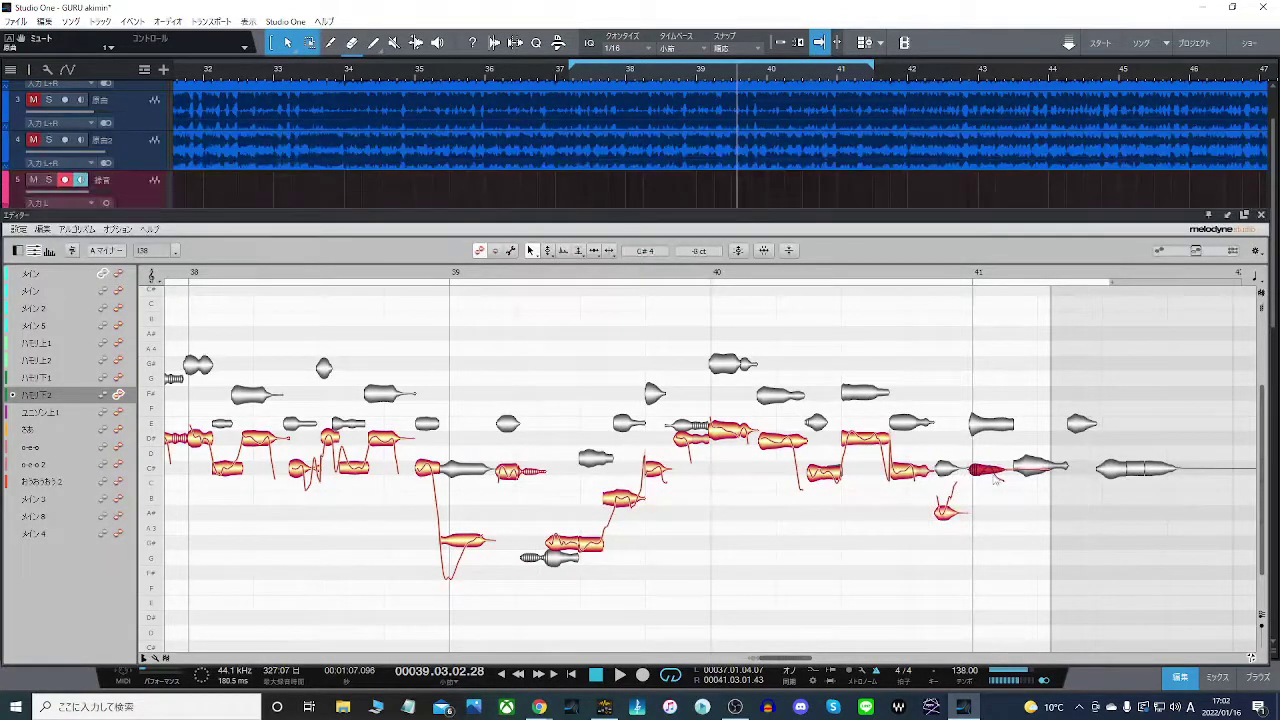
{"action": "key", "text": "Delete"}
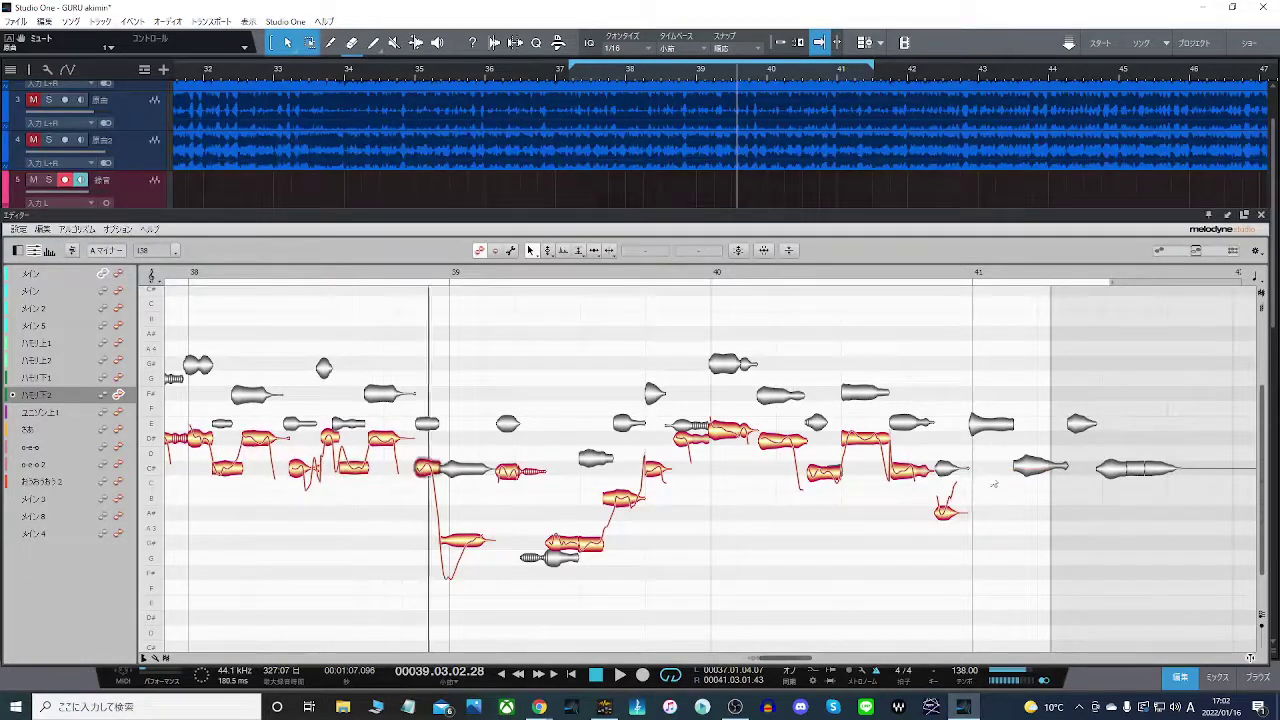
- Tune the first two notes of bar 40 to E4 and D#4 and lower the note just before bar 40 to C#4
{"action": "left_click", "coordinate": [557, 548]}
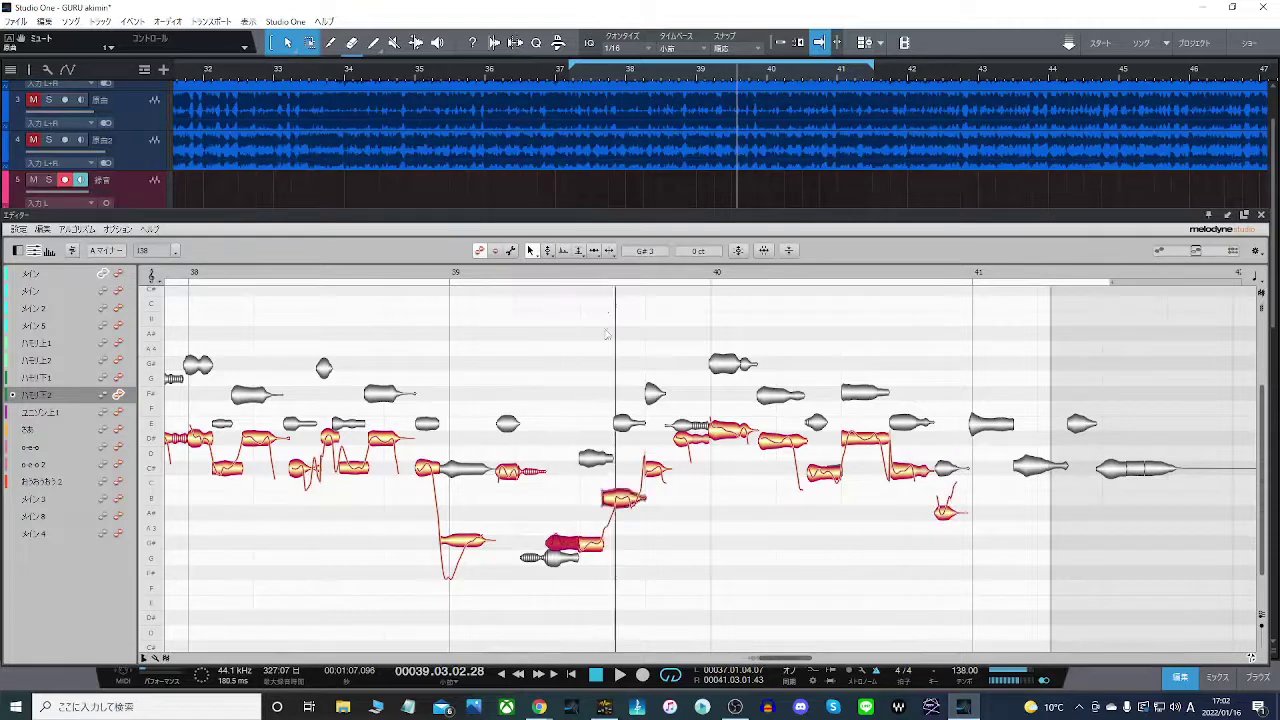
{"action": "left_click_drag", "start_coordinate": [689, 449], "coordinate": [690, 432]}
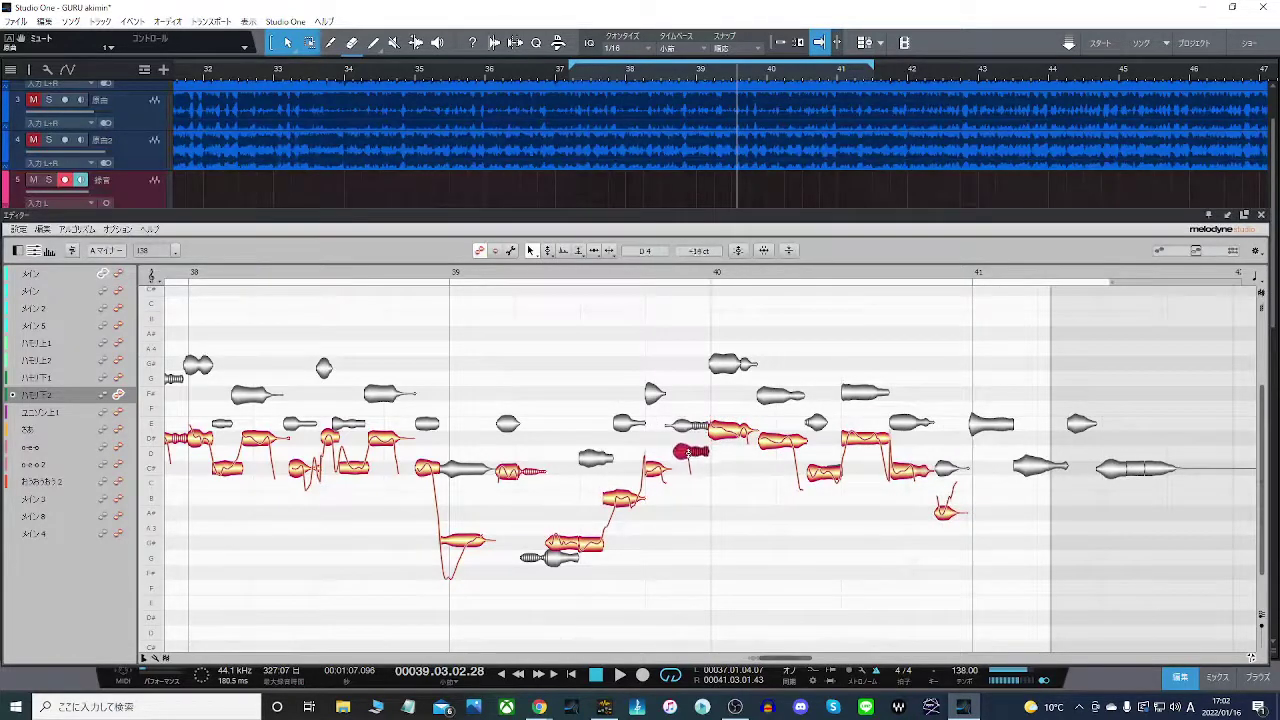
{"action": "left_click", "coordinate": [726, 430]}
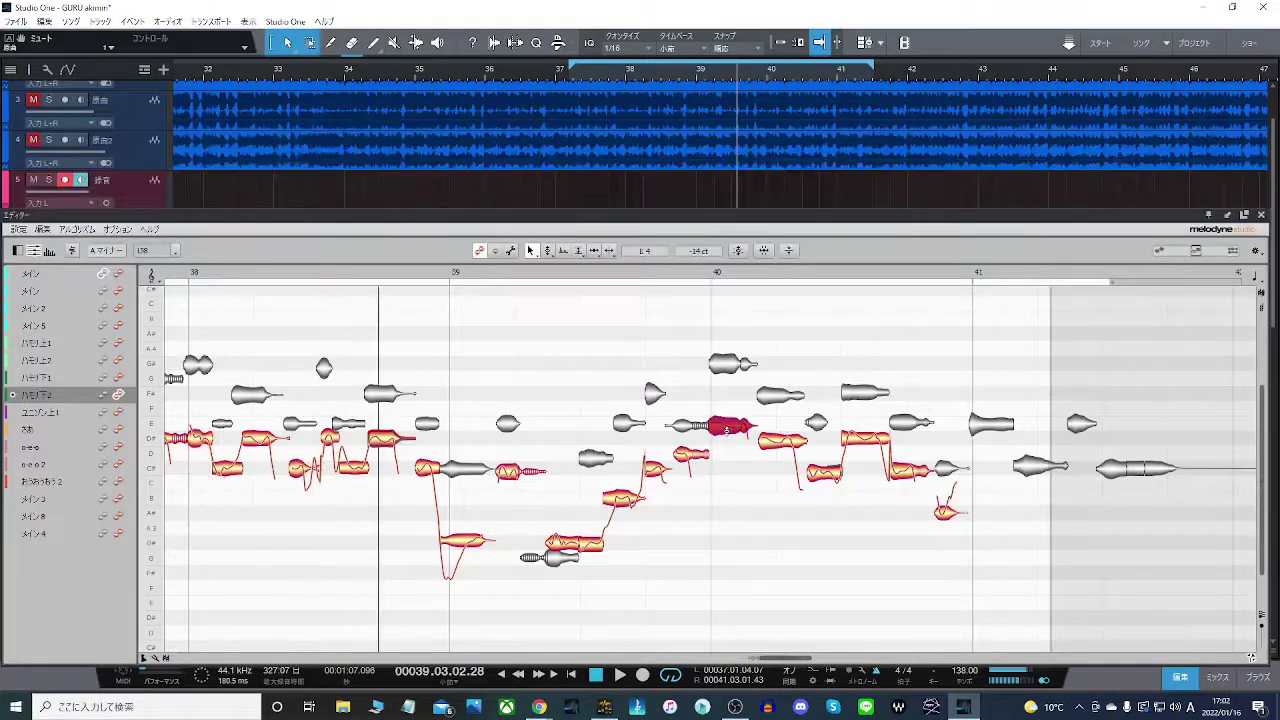
{"action": "left_click", "coordinate": [785, 441]}
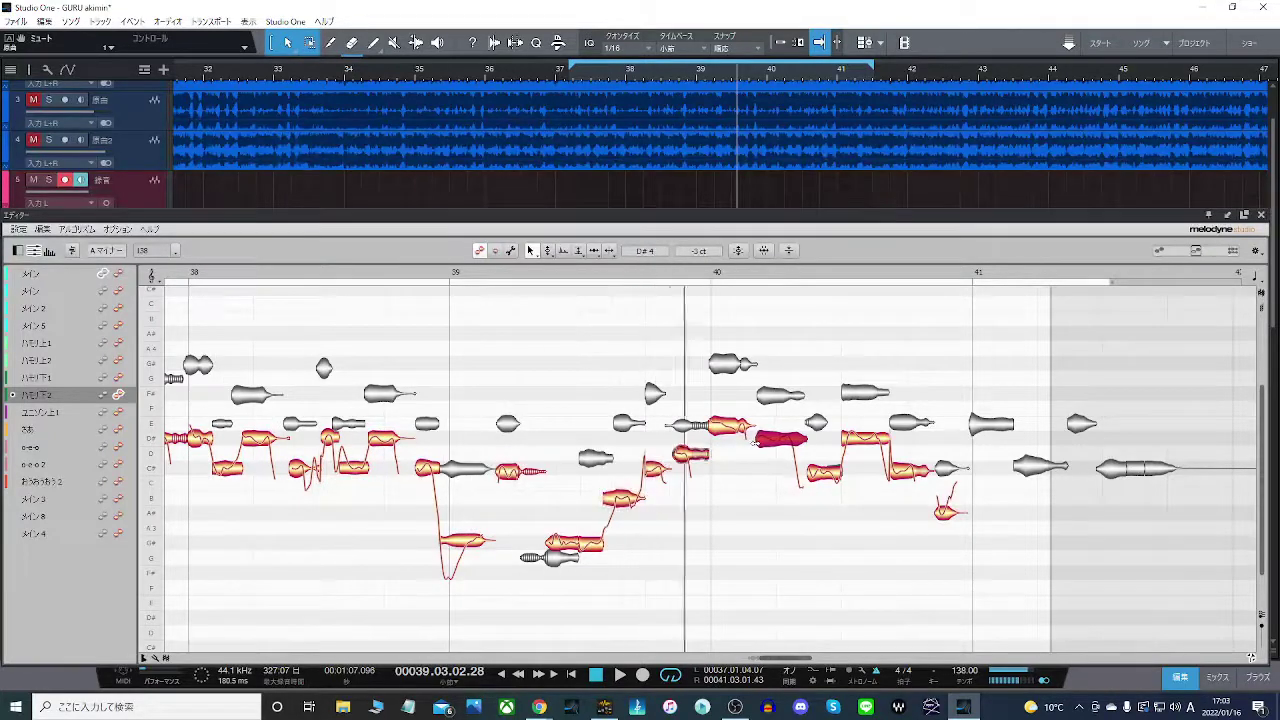
{"action": "left_click_drag", "start_coordinate": [690, 455], "coordinate": [690, 469]}
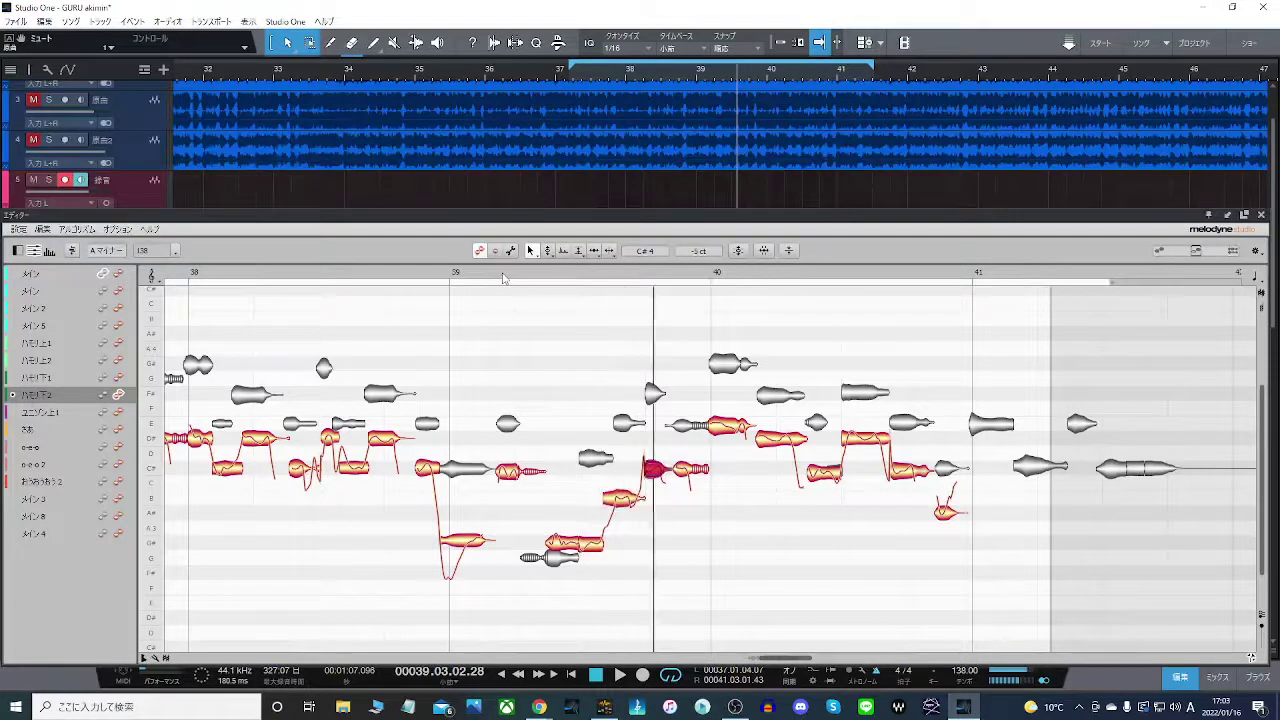
- Move the start of the B3 note in late bar 39 slightly later, lengthening the adjoining G#3 note
{"action": "left_click_drag", "start_coordinate": [606, 497], "coordinate": [610, 498]}
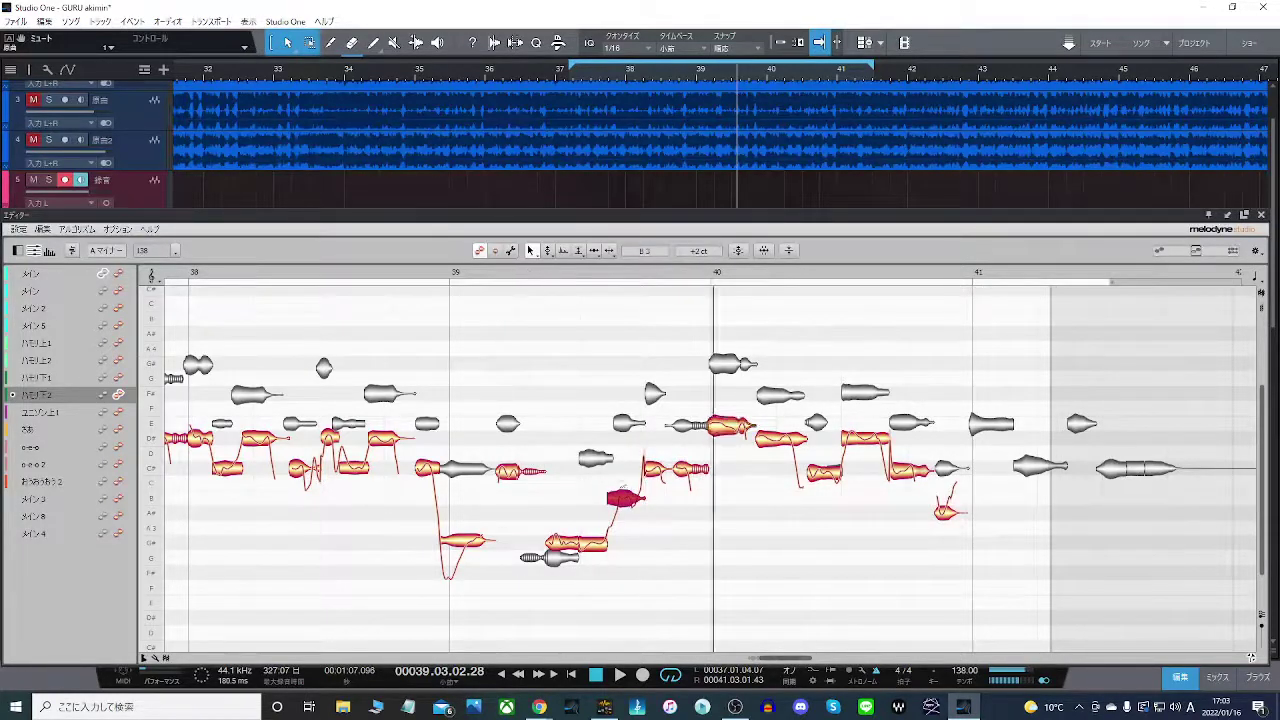
{"action": "left_click_drag", "start_coordinate": [609, 498], "coordinate": [617, 498]}
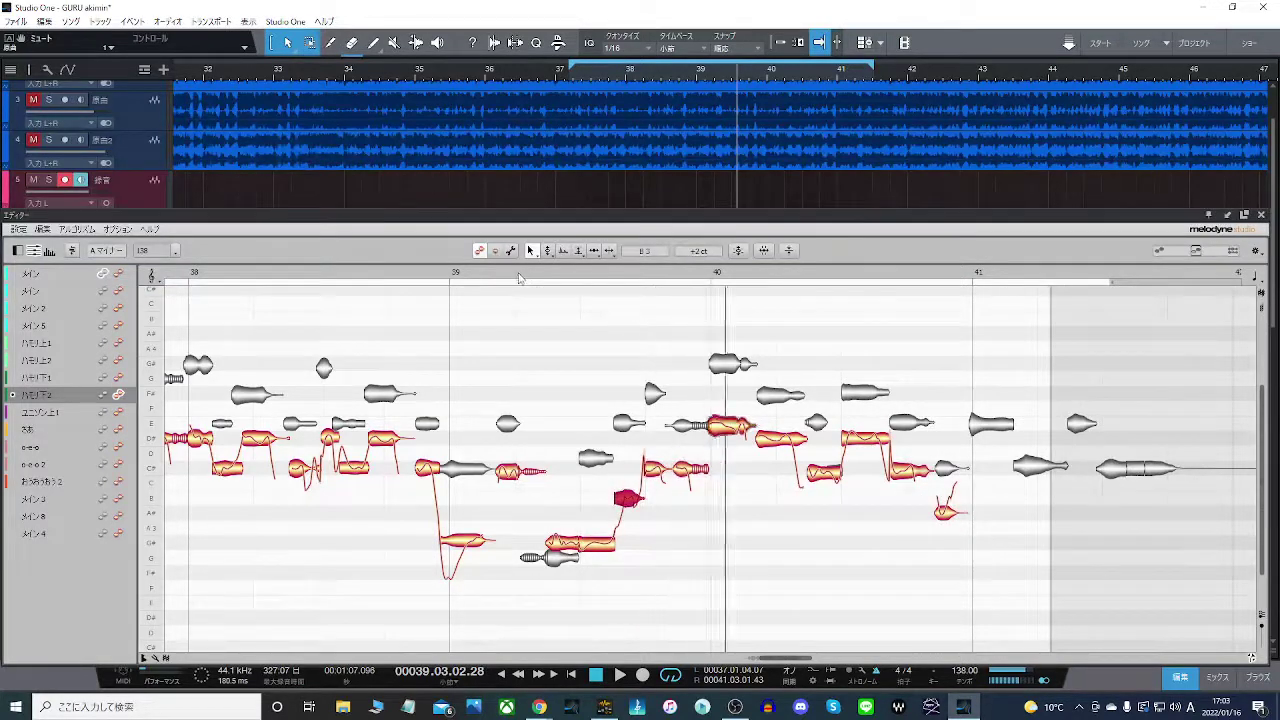
- Raise the note just before bar 40 to D#4 and the low note before bar 41 to B3, playing back from bar 39
{"action": "left_click_drag", "start_coordinate": [690, 469], "coordinate": [692, 457]}
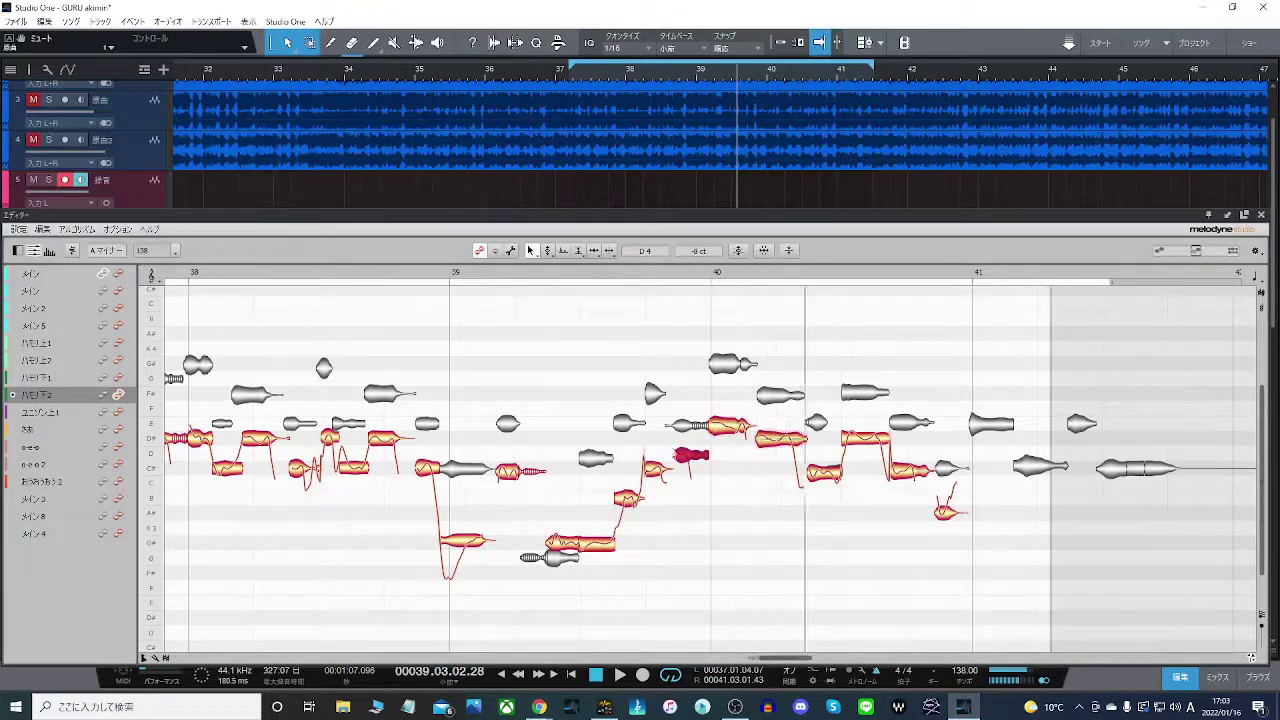
{"action": "left_click_drag", "start_coordinate": [688, 461], "coordinate": [687, 438]}
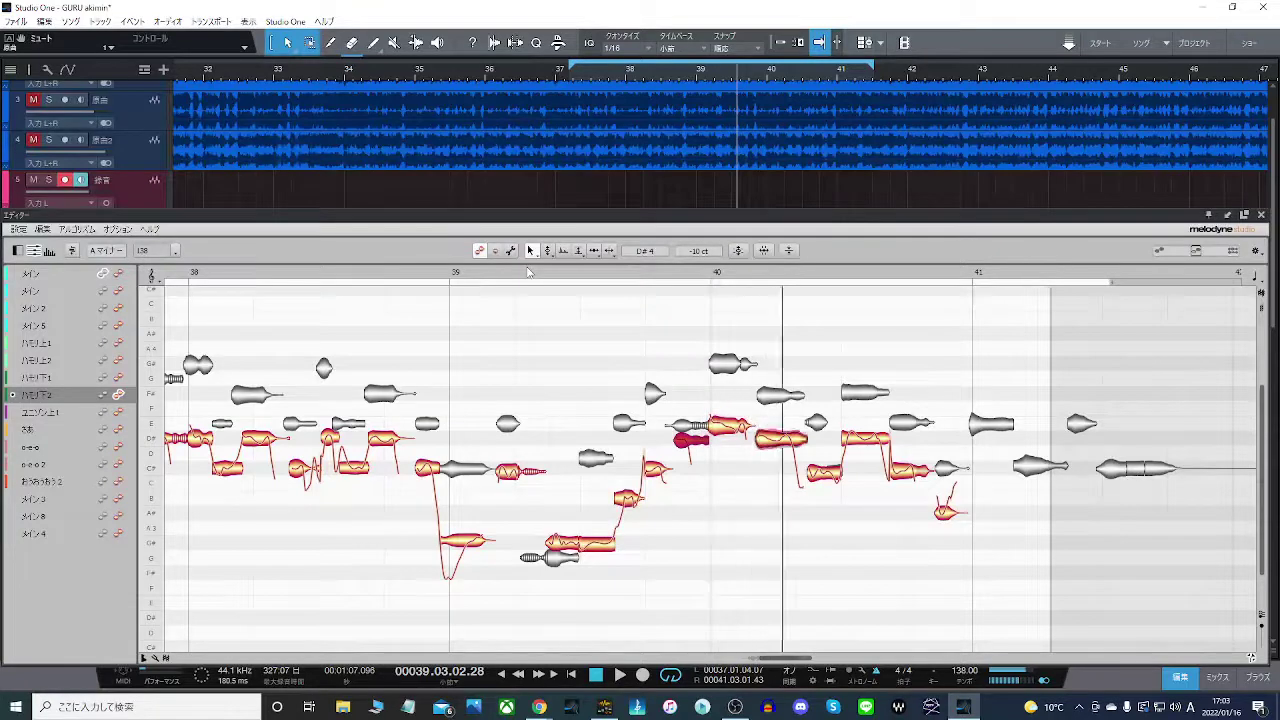
{"action": "double_click", "coordinate": [506, 277]}
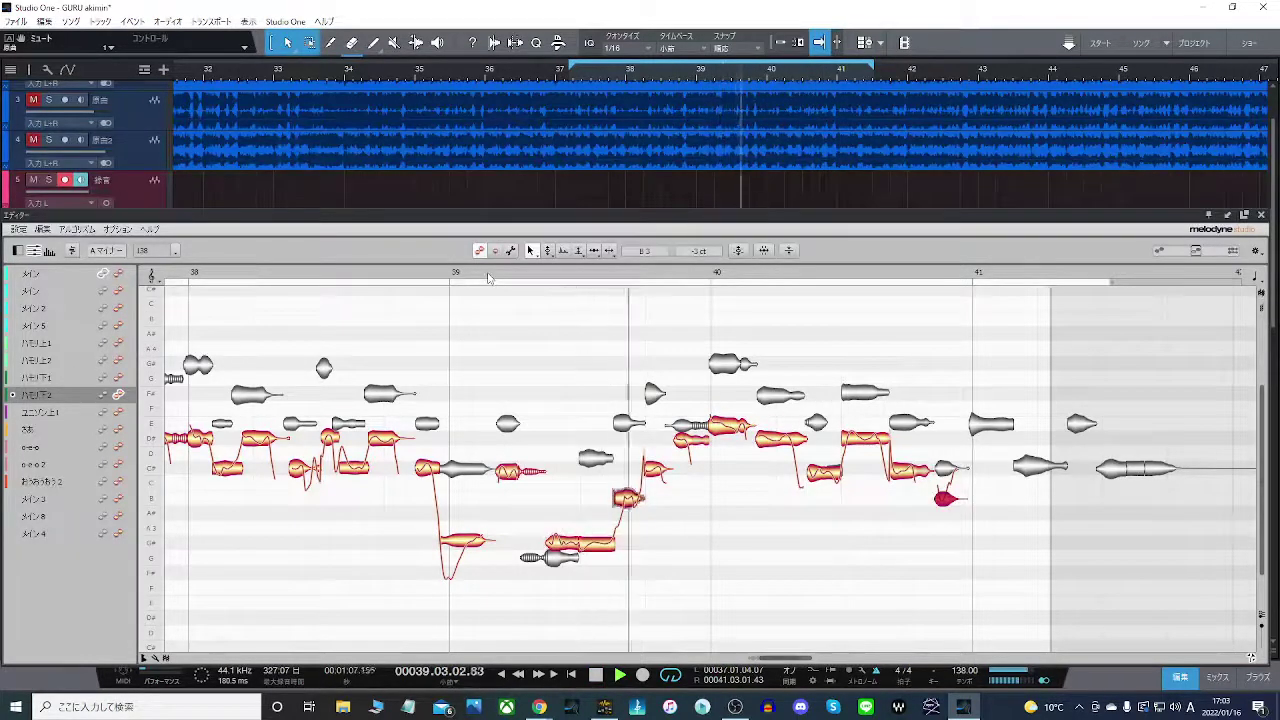
- Return to the arrangement, raise the ハモリ上1 track volume to +10.0 and open its 録音(9) clip in Melodyne
{"action": "left_click", "coordinate": [1262, 215]}
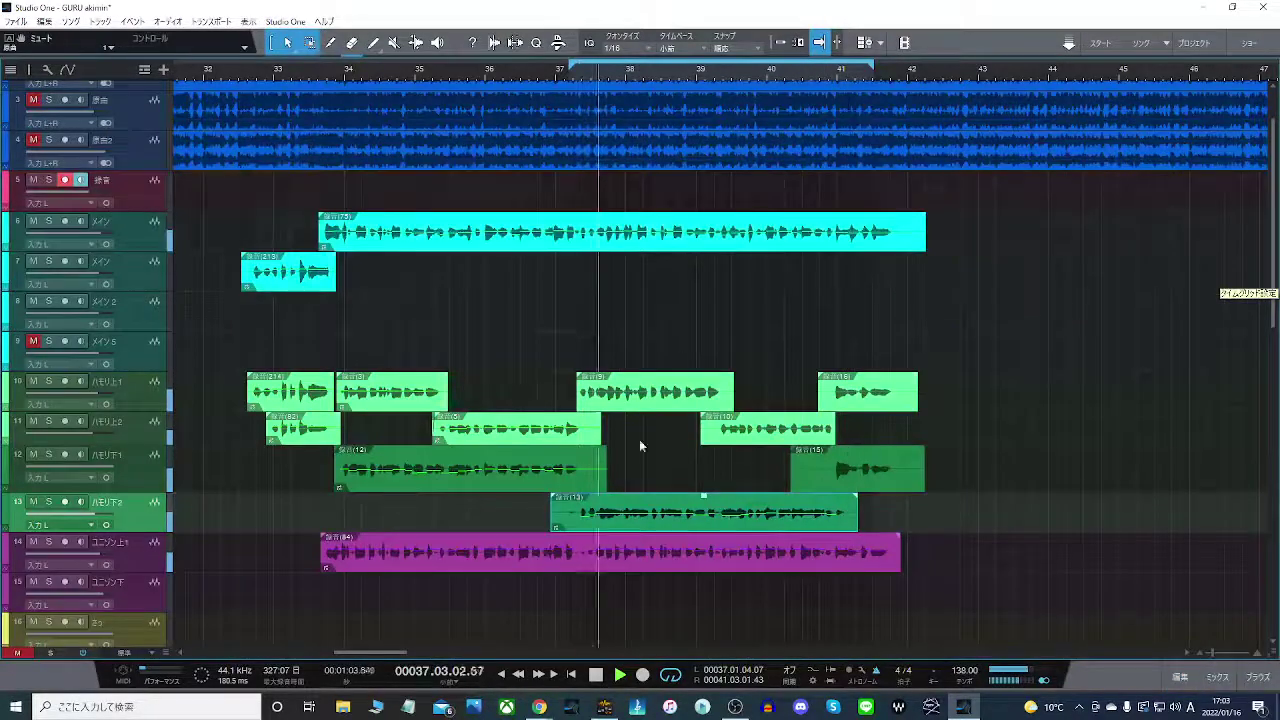
{"action": "right_click", "coordinate": [608, 400]}
{"action": "left_click_drag", "start_coordinate": [95, 397], "coordinate": [113, 398]}
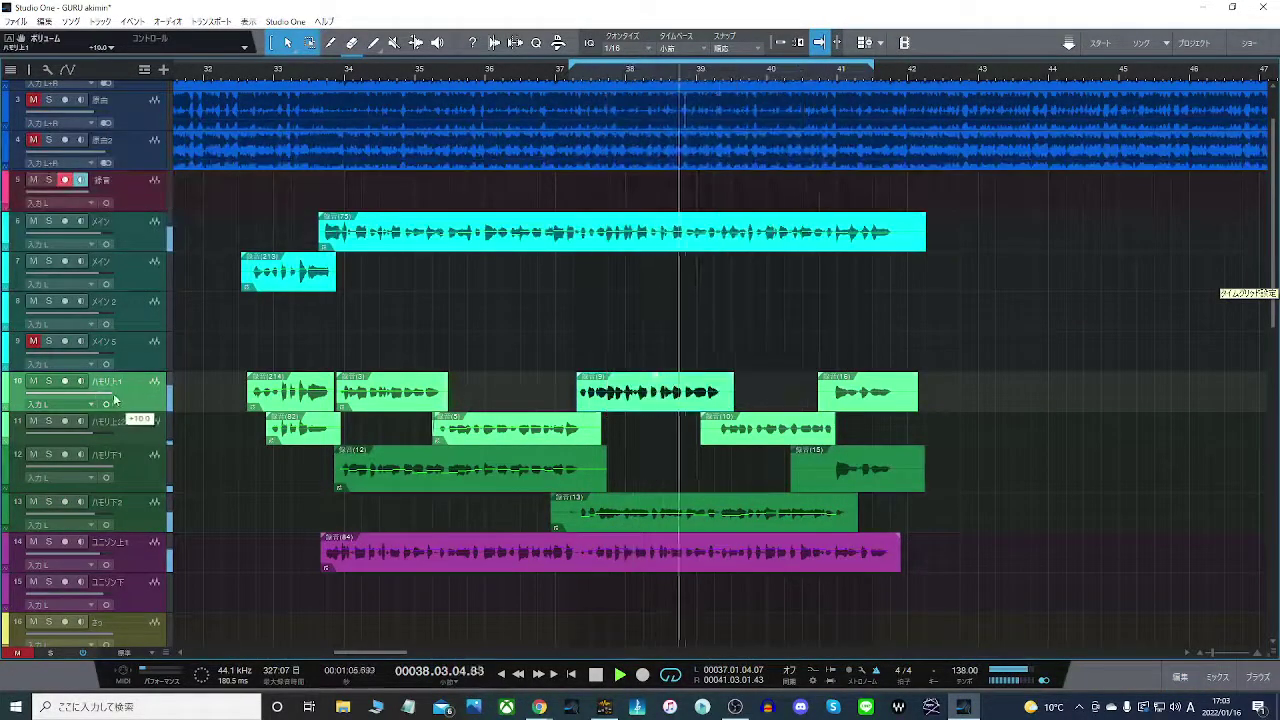
{"action": "right_click", "coordinate": [628, 392]}
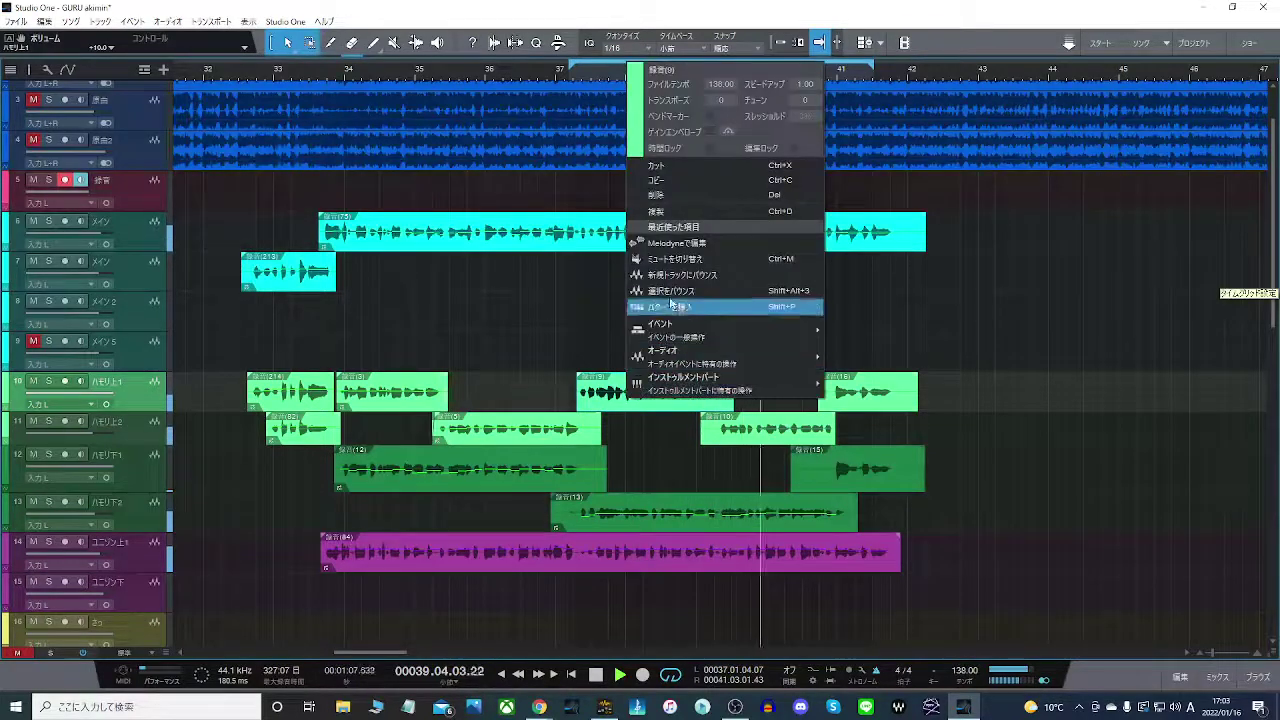
{"action": "left_click", "coordinate": [645, 243]}
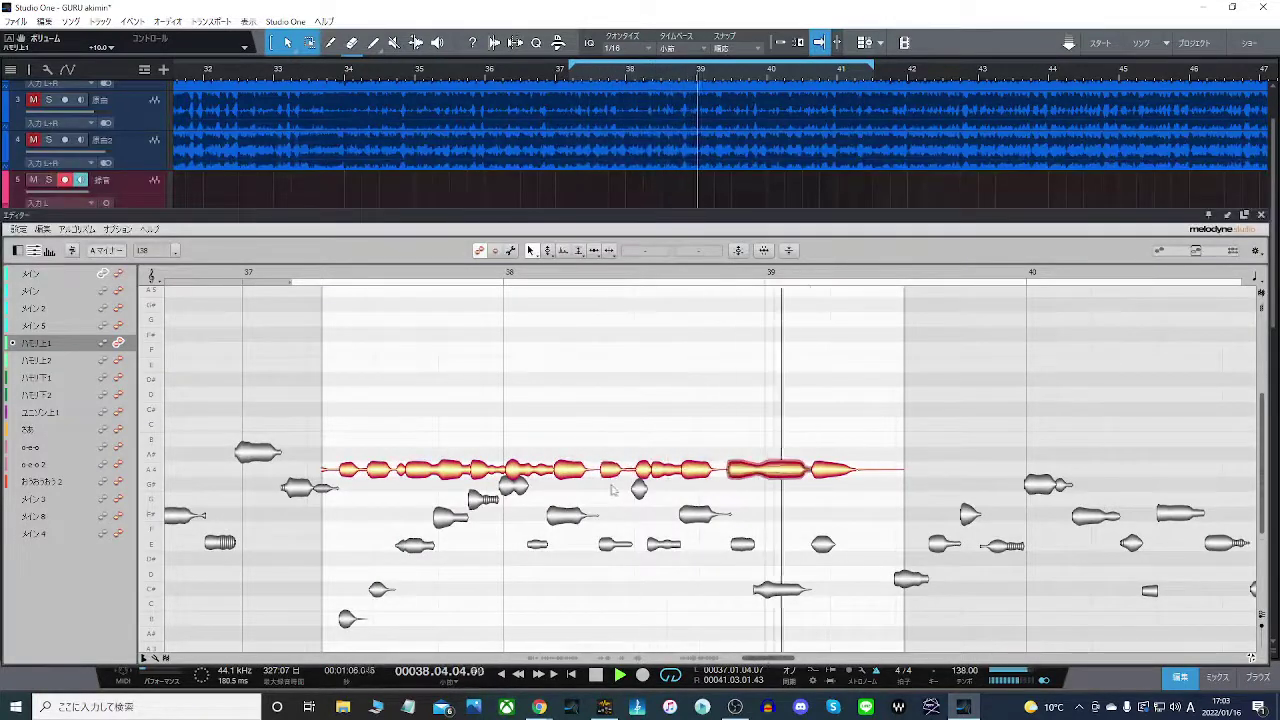
- Lower the note in the middle of bar 38 by one semitone and return to the arrangement, playing from about bar 39
{"action": "left_click_drag", "start_coordinate": [607, 470], "coordinate": [608, 486]}
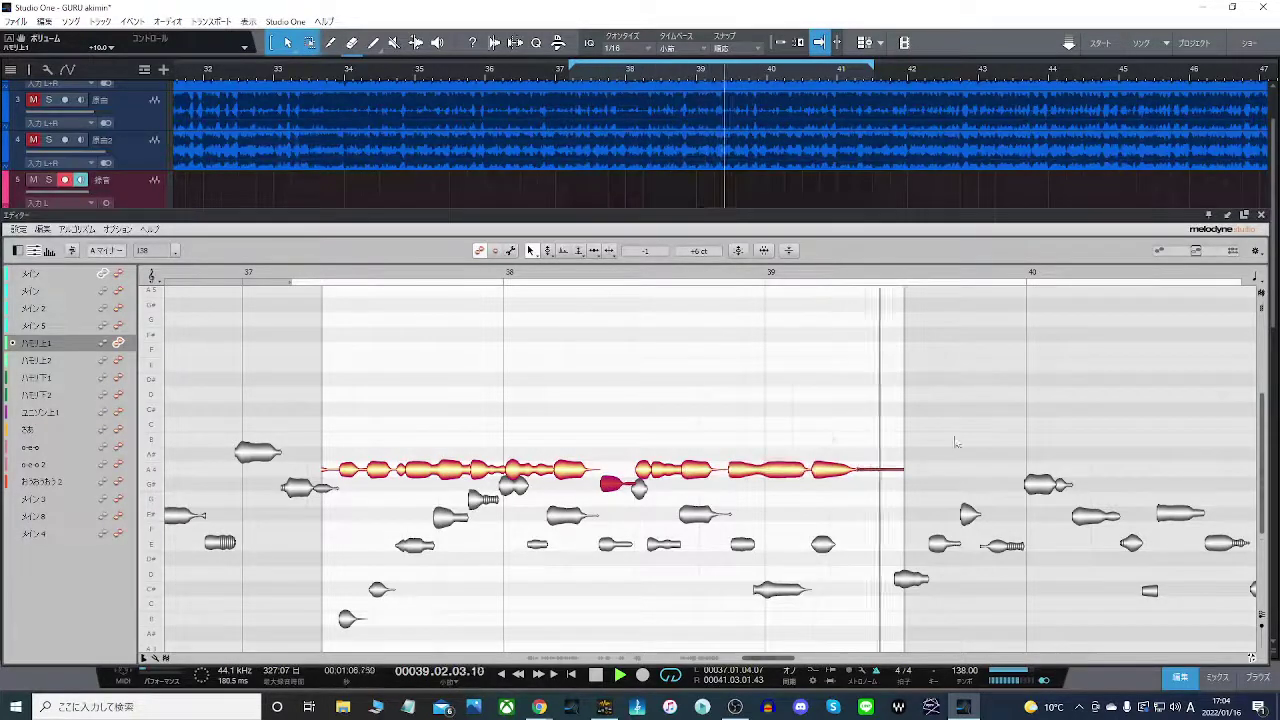
{"action": "key", "text": "F2"}
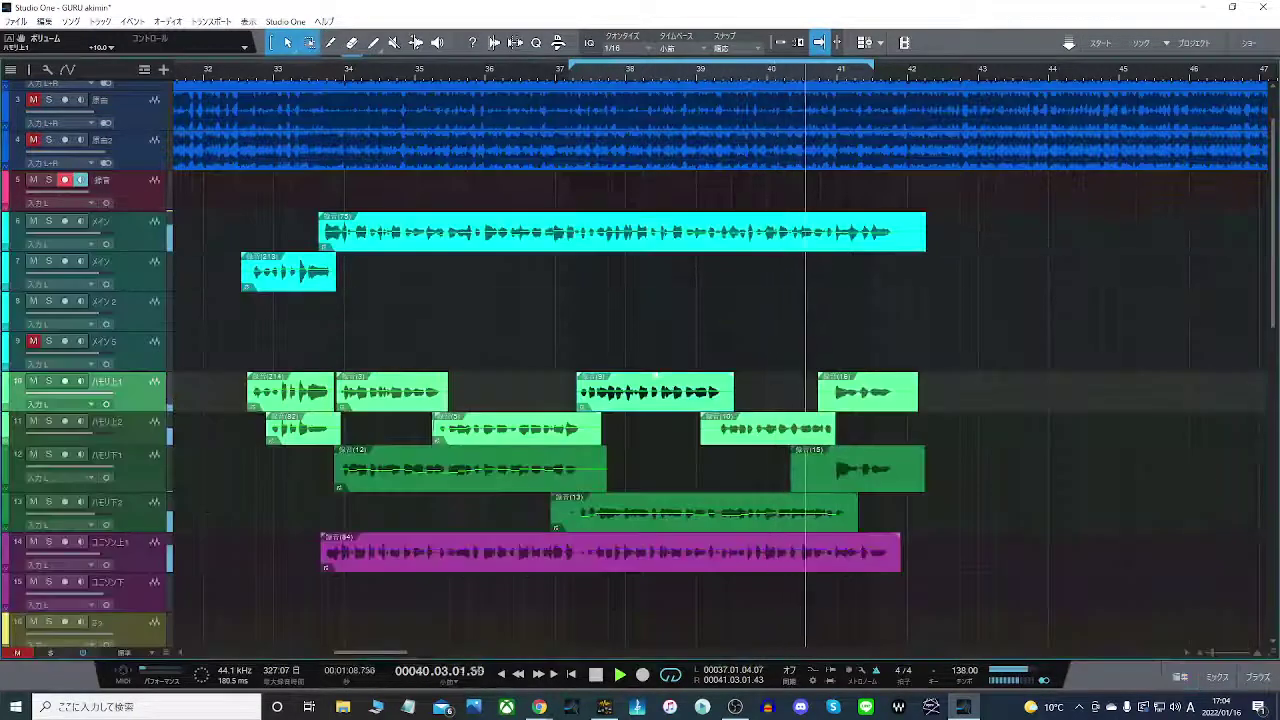
{"action": "left_click", "coordinate": [703, 79]}
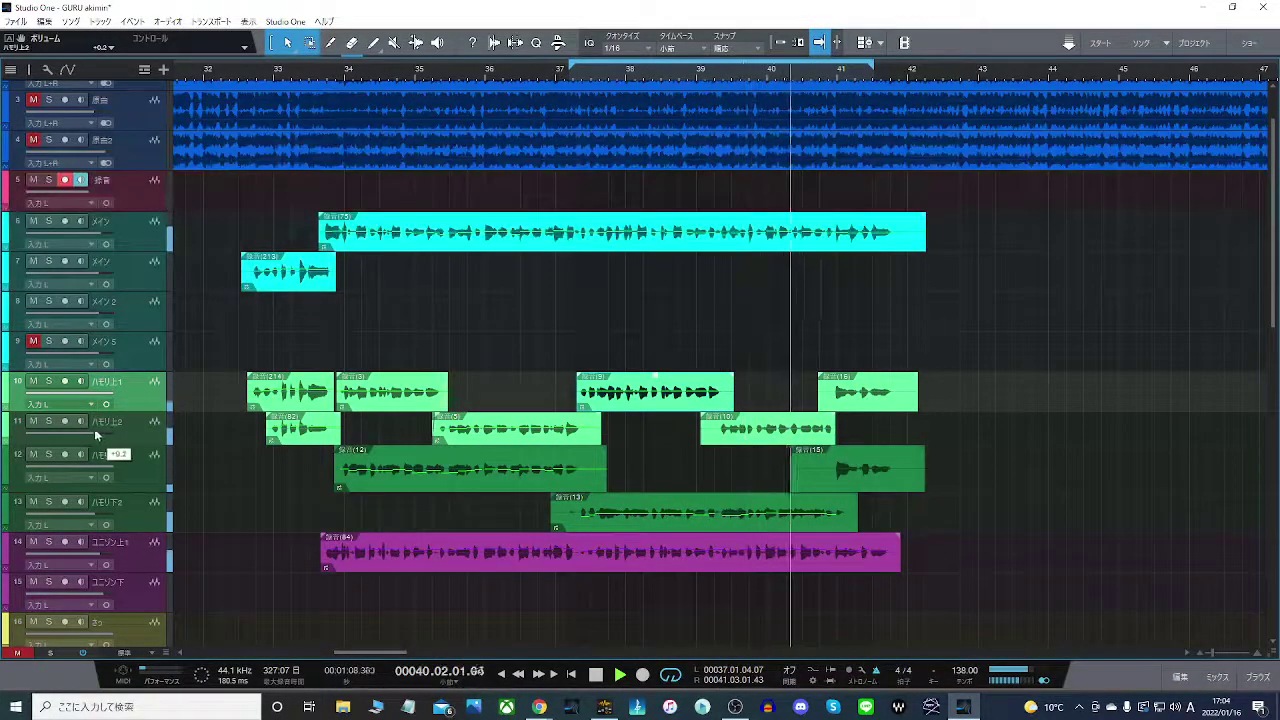
- Raise the ハモリ上2 track volume to +10.0 and open its 録音(10) clip in Melodyne at bars 39 to 41
{"action": "right_click", "coordinate": [739, 433]}
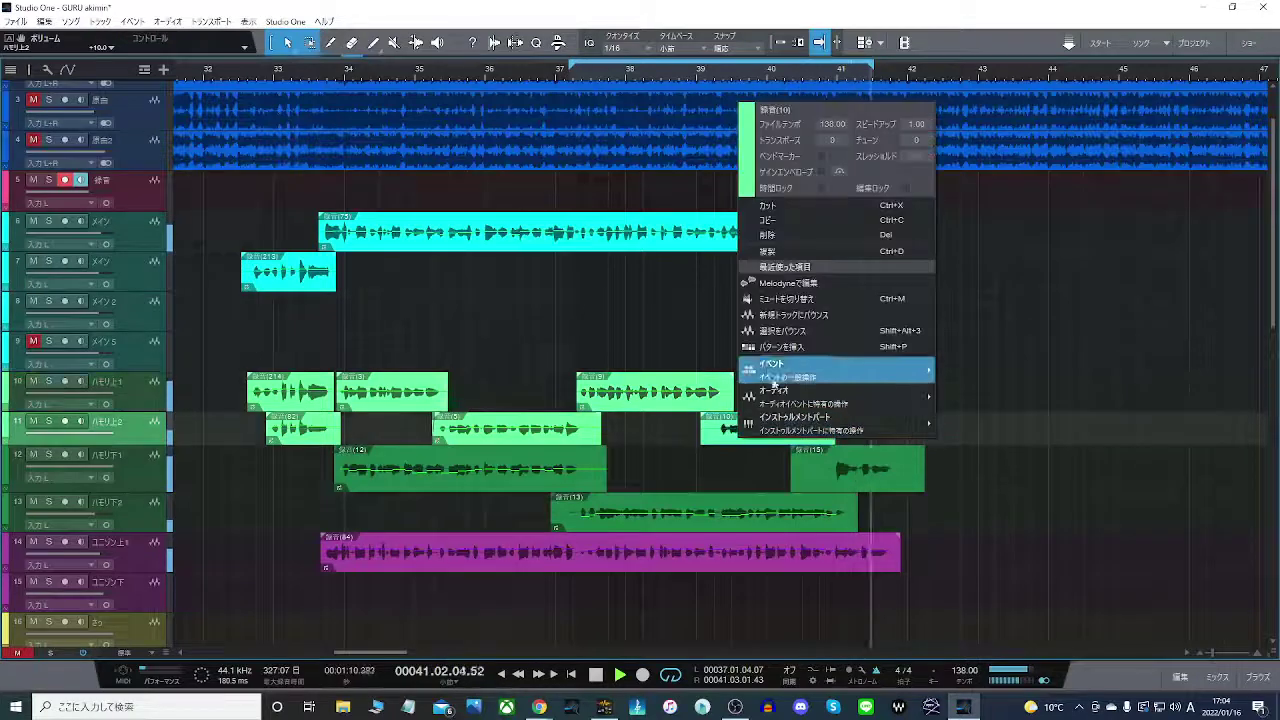
{"action": "left_click", "coordinate": [787, 288]}
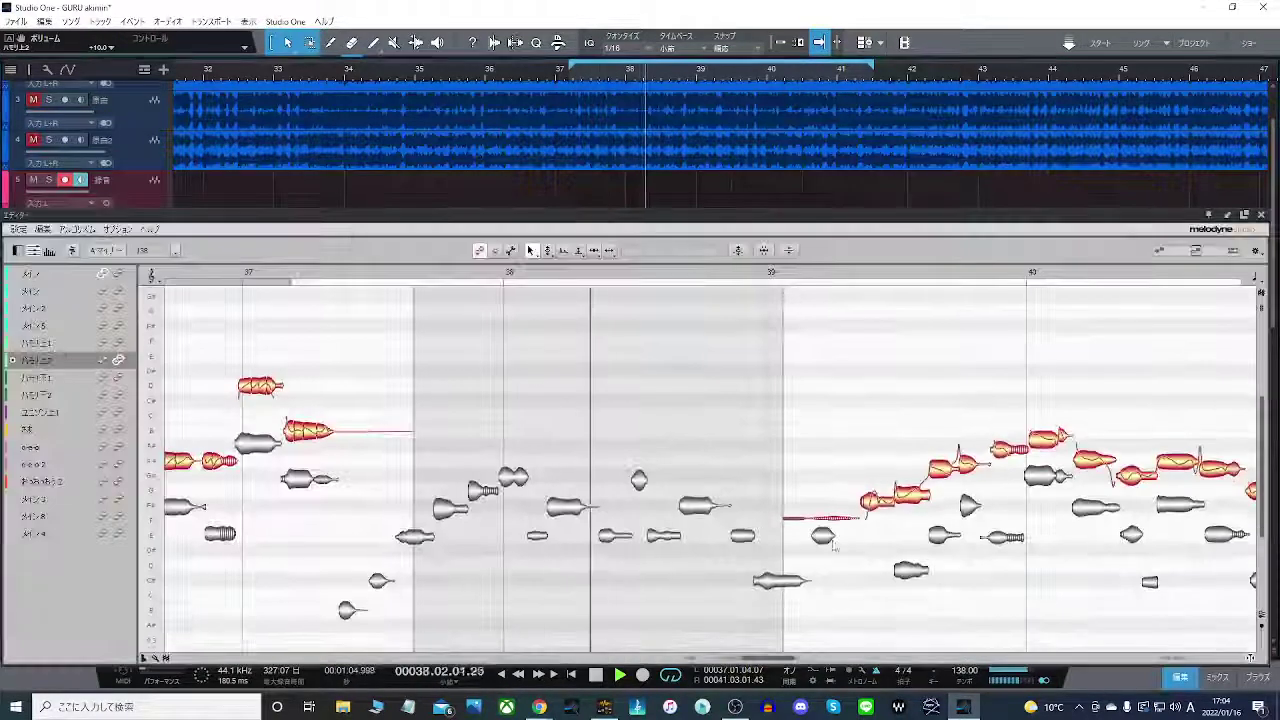
{"action": "left_click_drag", "start_coordinate": [770, 656], "coordinate": [793, 655]}
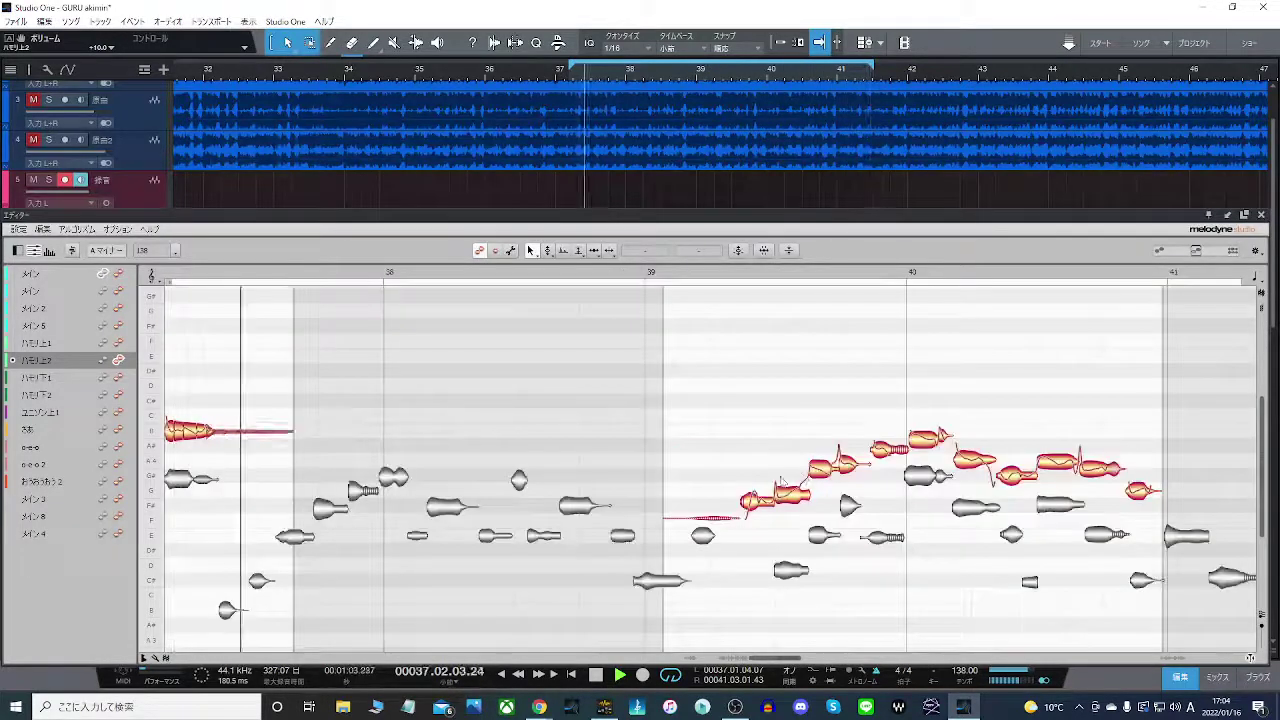
- Set the playback loop to about bars 39 to 41 and snap the rising notes before bar 40 to F#4, G4, G#4, A4 and A#4
{"action": "left_click_drag", "start_coordinate": [689, 283], "coordinate": [1183, 298]}
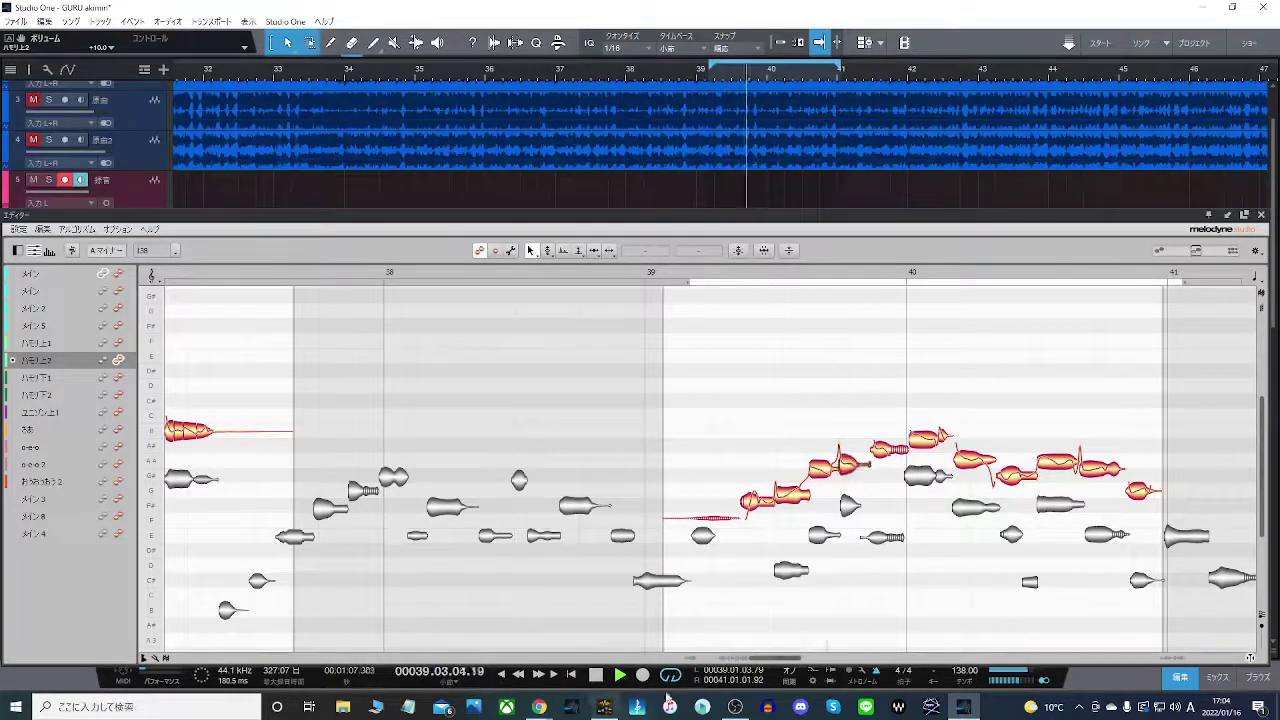
{"action": "left_click_drag", "start_coordinate": [778, 659], "coordinate": [790, 660]}
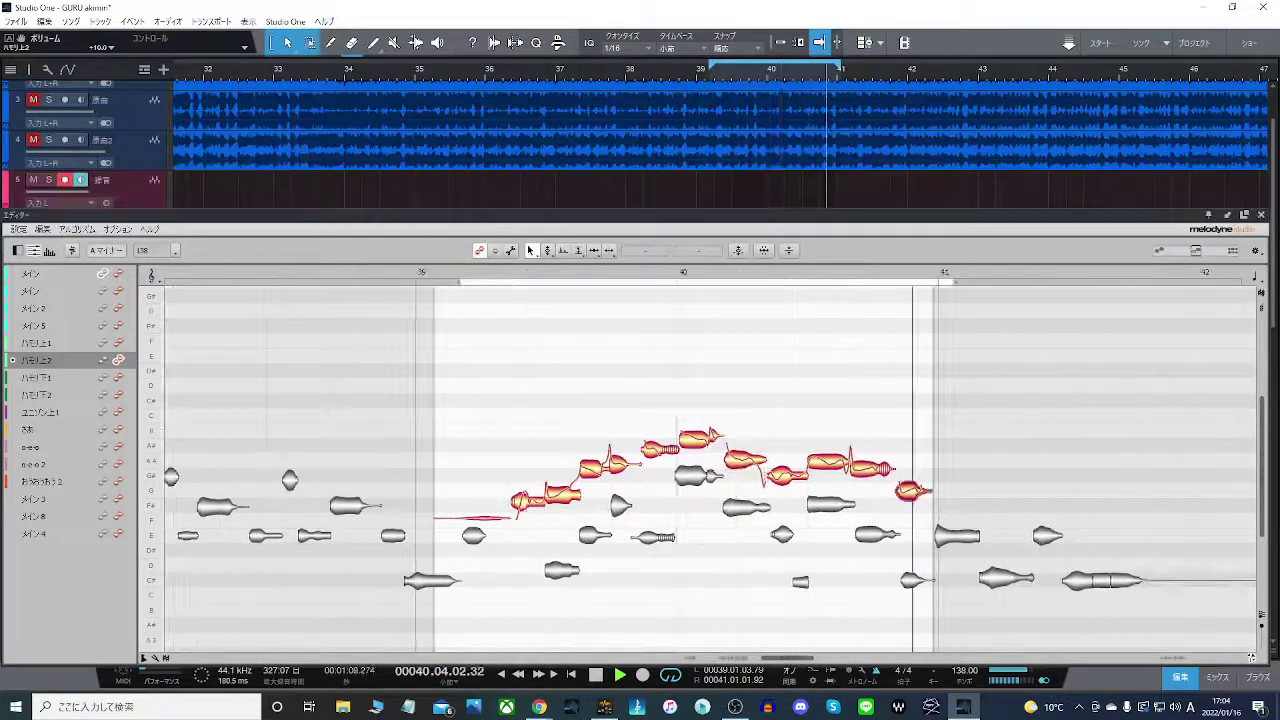
{"action": "left_click", "coordinate": [522, 504]}
{"action": "left_click", "coordinate": [561, 490]}
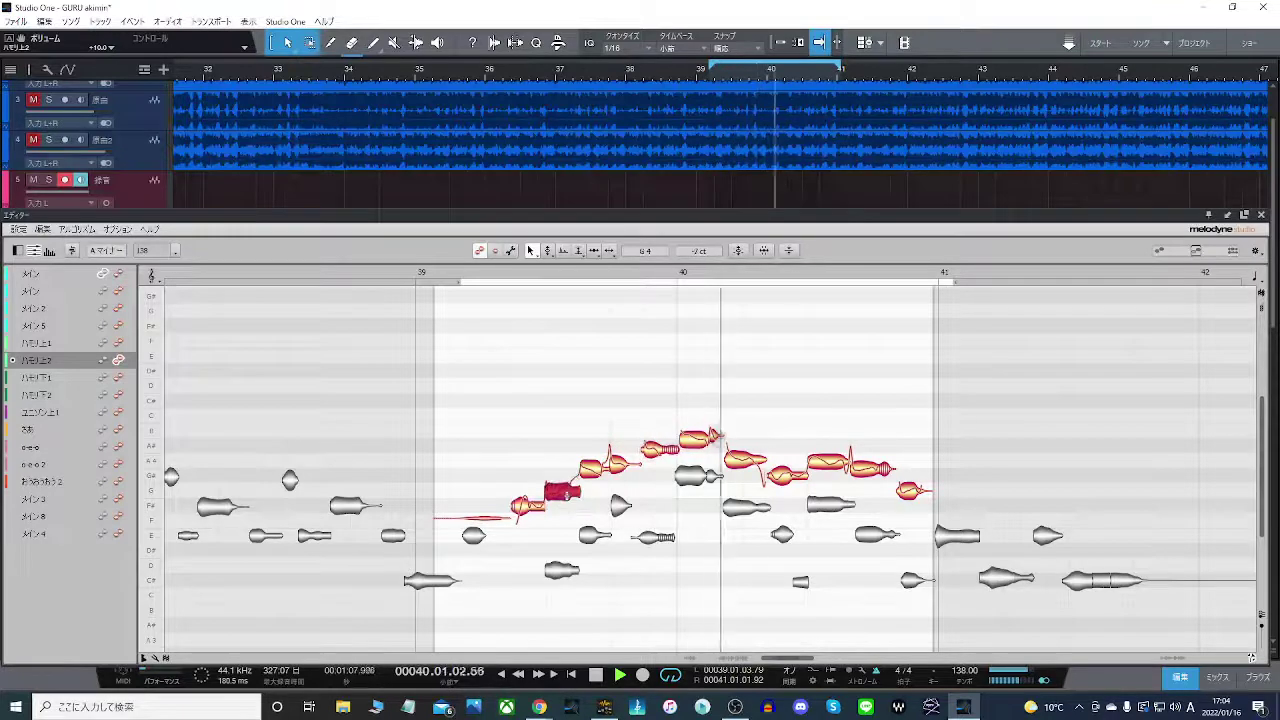
{"action": "left_click", "coordinate": [591, 469]}
{"action": "left_click", "coordinate": [617, 460]}
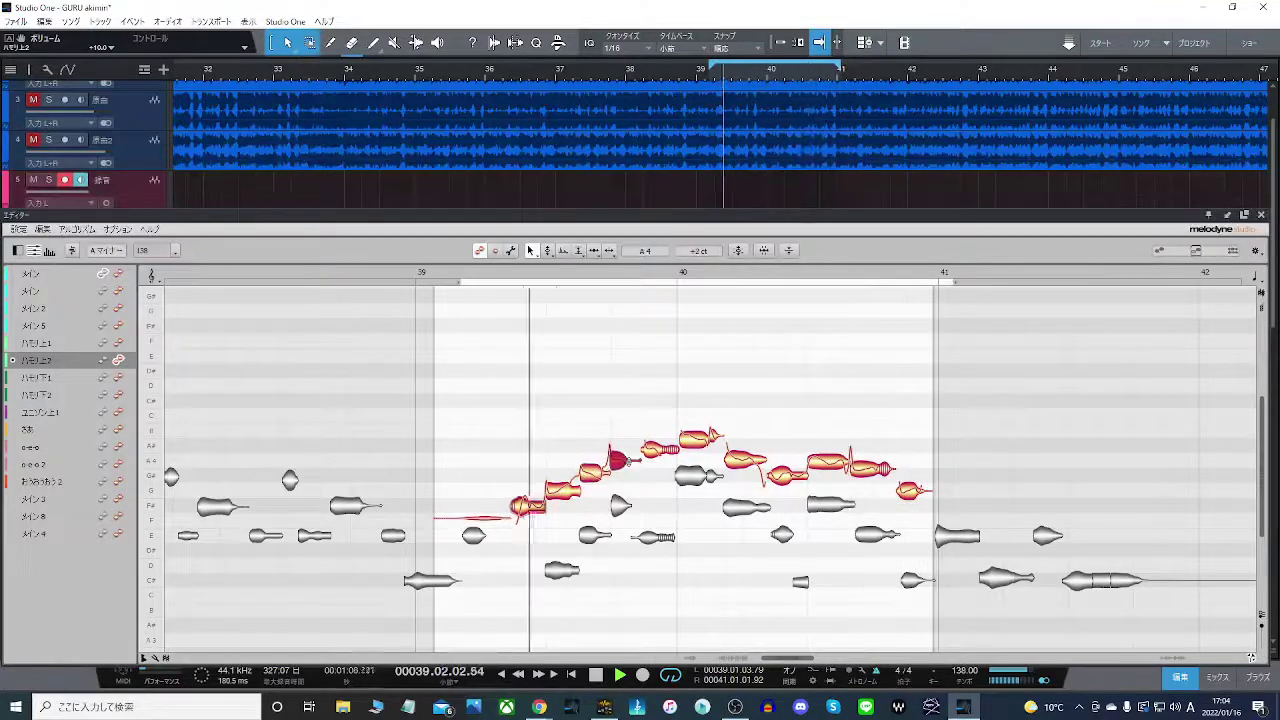
{"action": "left_click", "coordinate": [662, 449]}
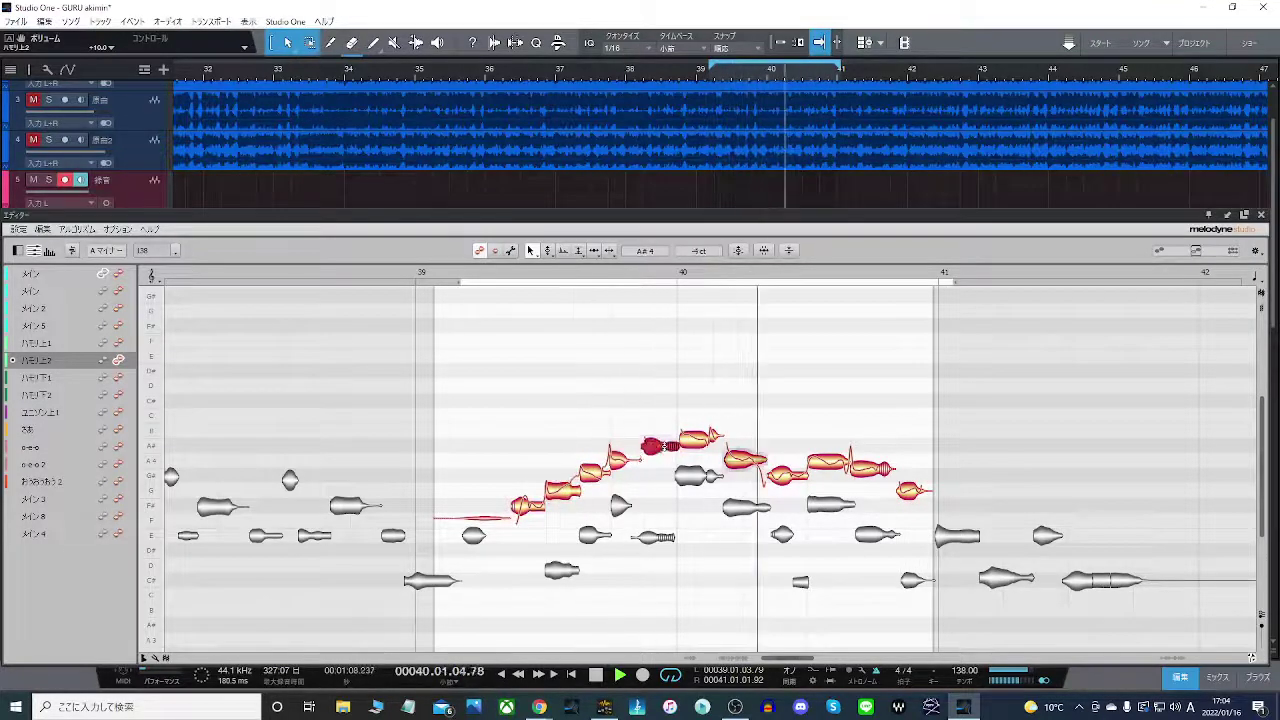
- Set the pitches of the notes from bar 40 to bar 41 to B4, A4, G#4, A4, G#4 and G4
{"action": "left_click", "coordinate": [701, 434]}
{"action": "left_click", "coordinate": [742, 462]}
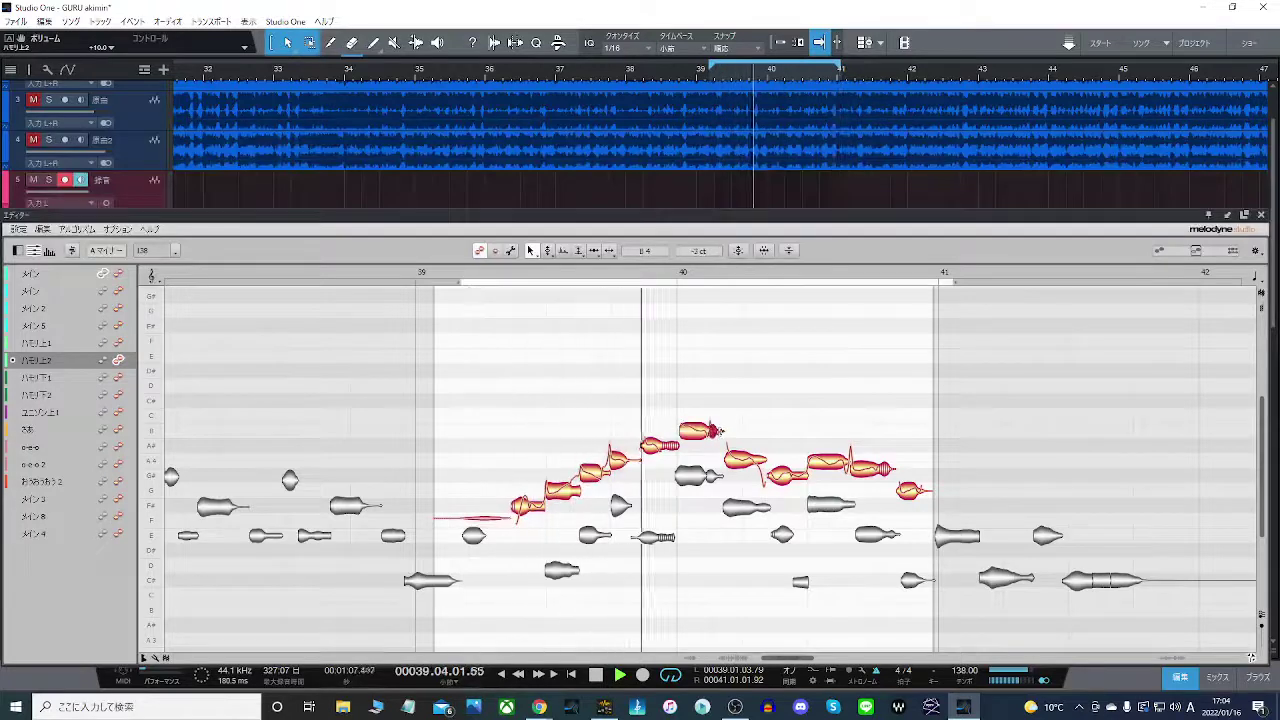
{"action": "left_click", "coordinate": [783, 478]}
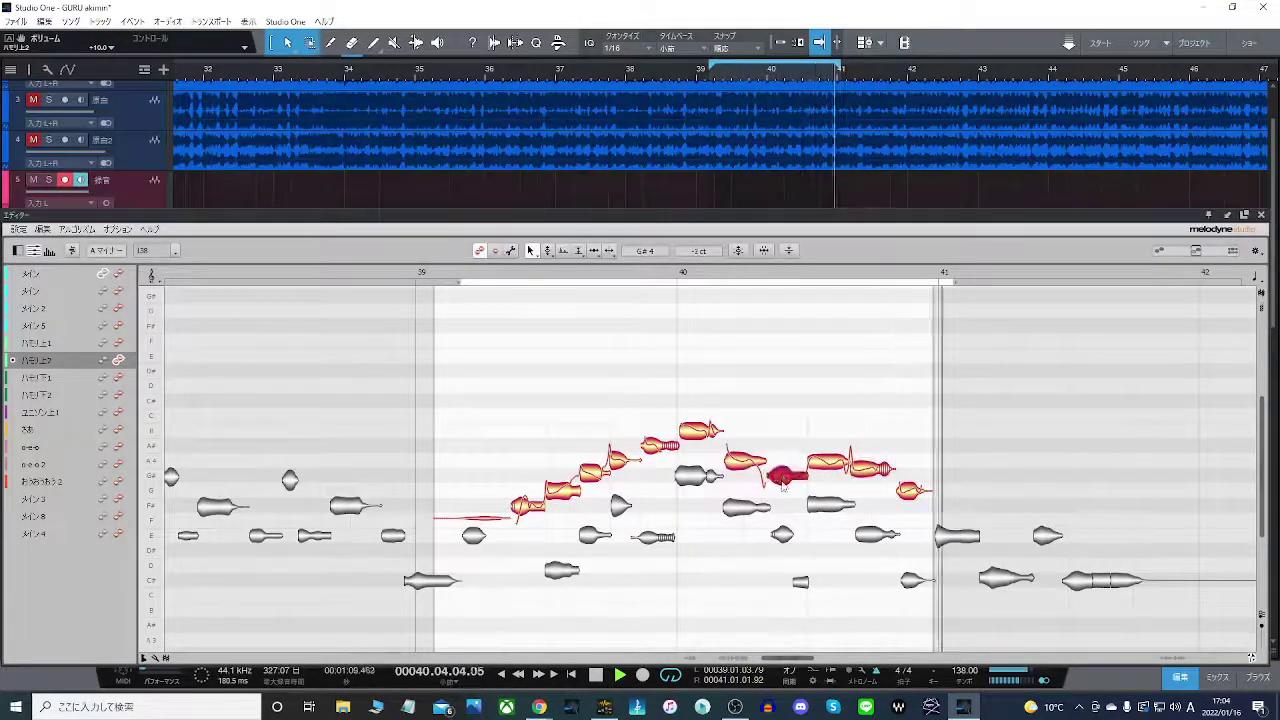
{"action": "left_click", "coordinate": [828, 462]}
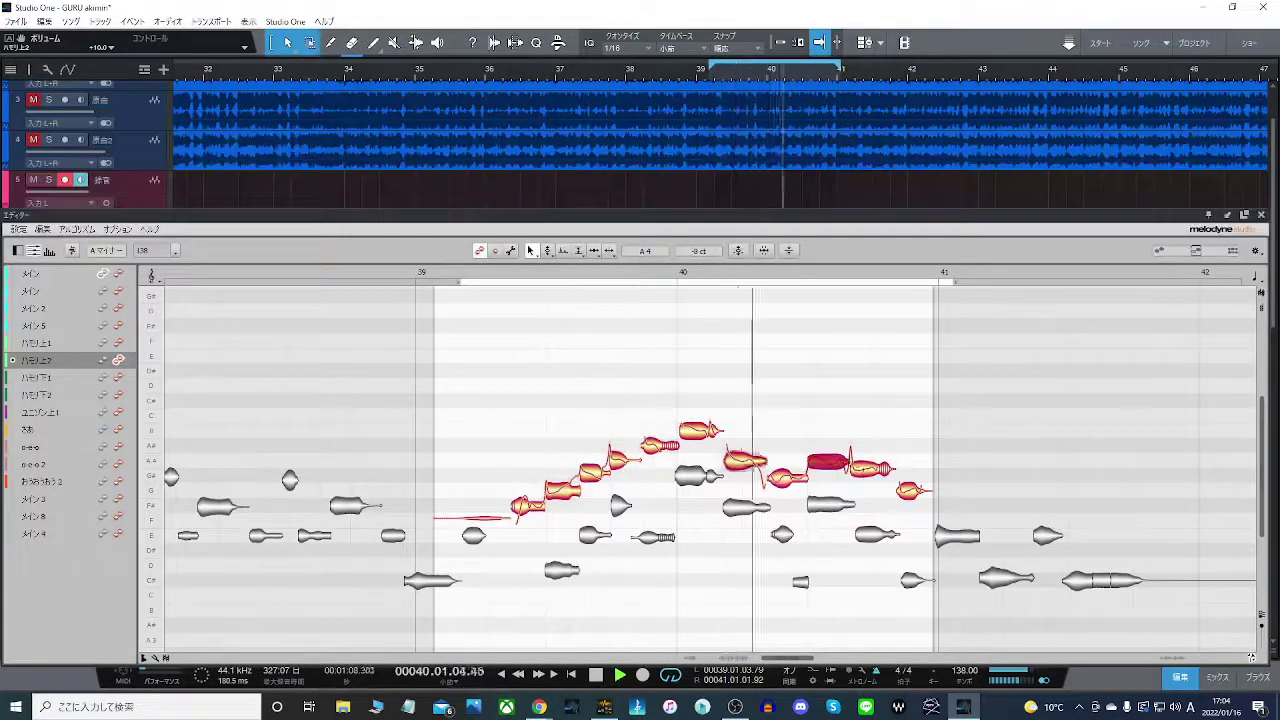
{"action": "left_click", "coordinate": [866, 475]}
{"action": "left_click", "coordinate": [908, 476]}
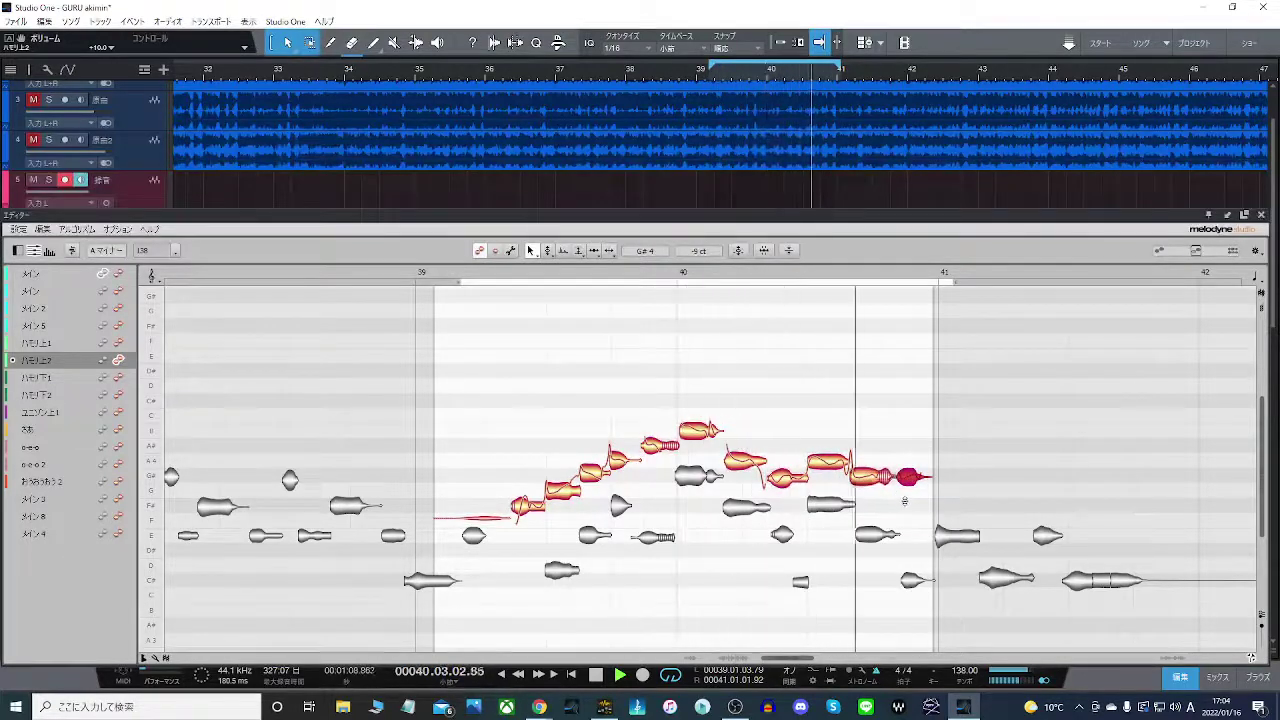
{"action": "left_click_drag", "start_coordinate": [908, 478], "coordinate": [908, 490]}
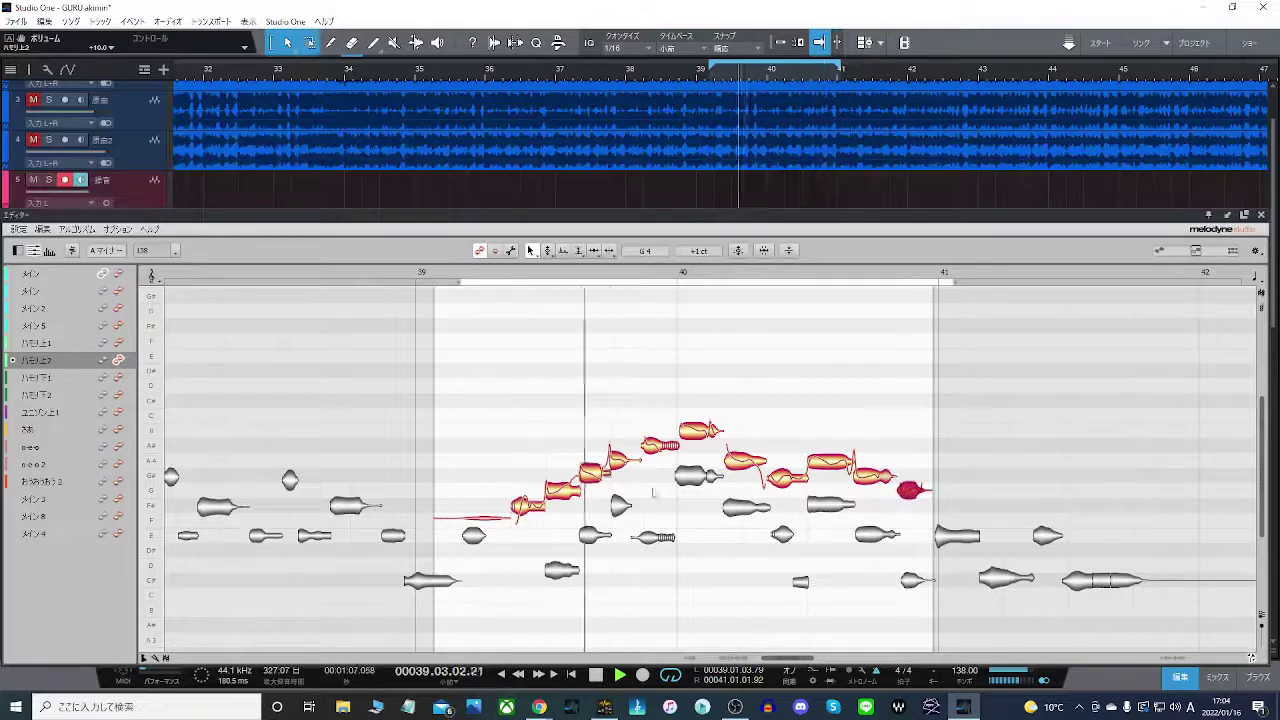
- Return to the arrangement, lower the upper harmony volumes and set the ユニゾン上1 volume to about -8.6, playing from about bar 37
{"action": "key", "text": "F2"}
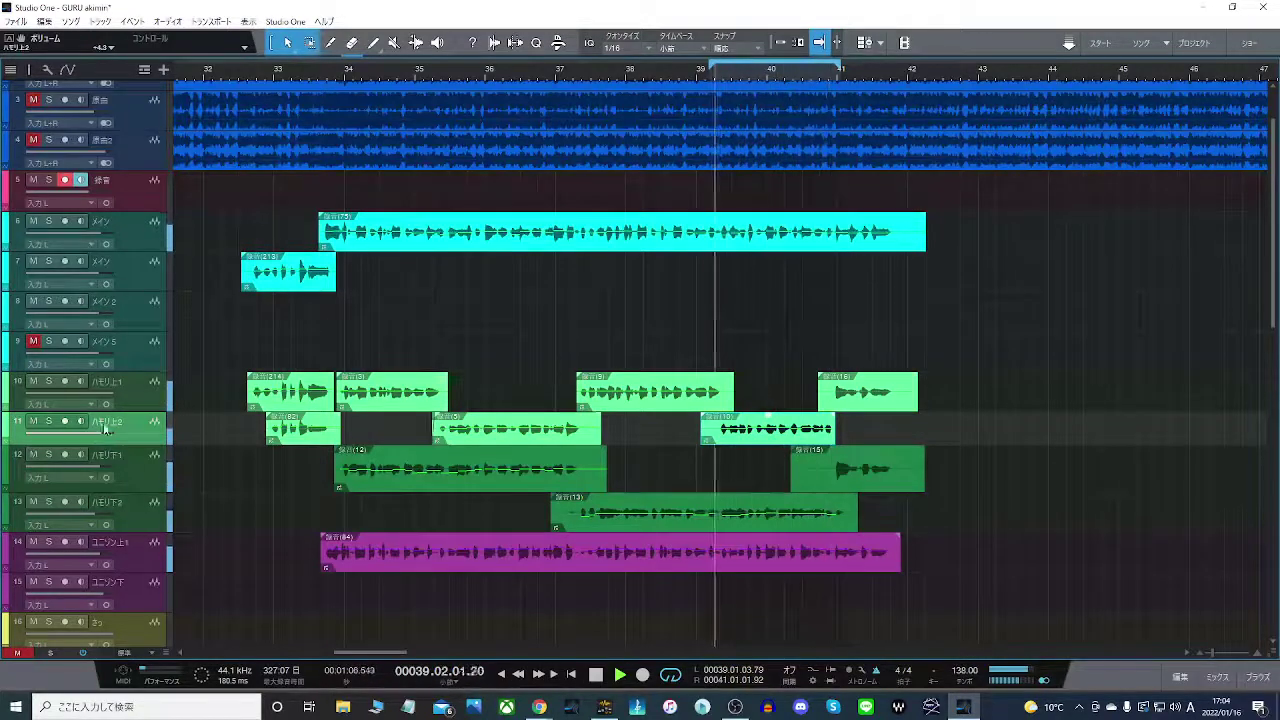
{"action": "left_click", "coordinate": [590, 73]}
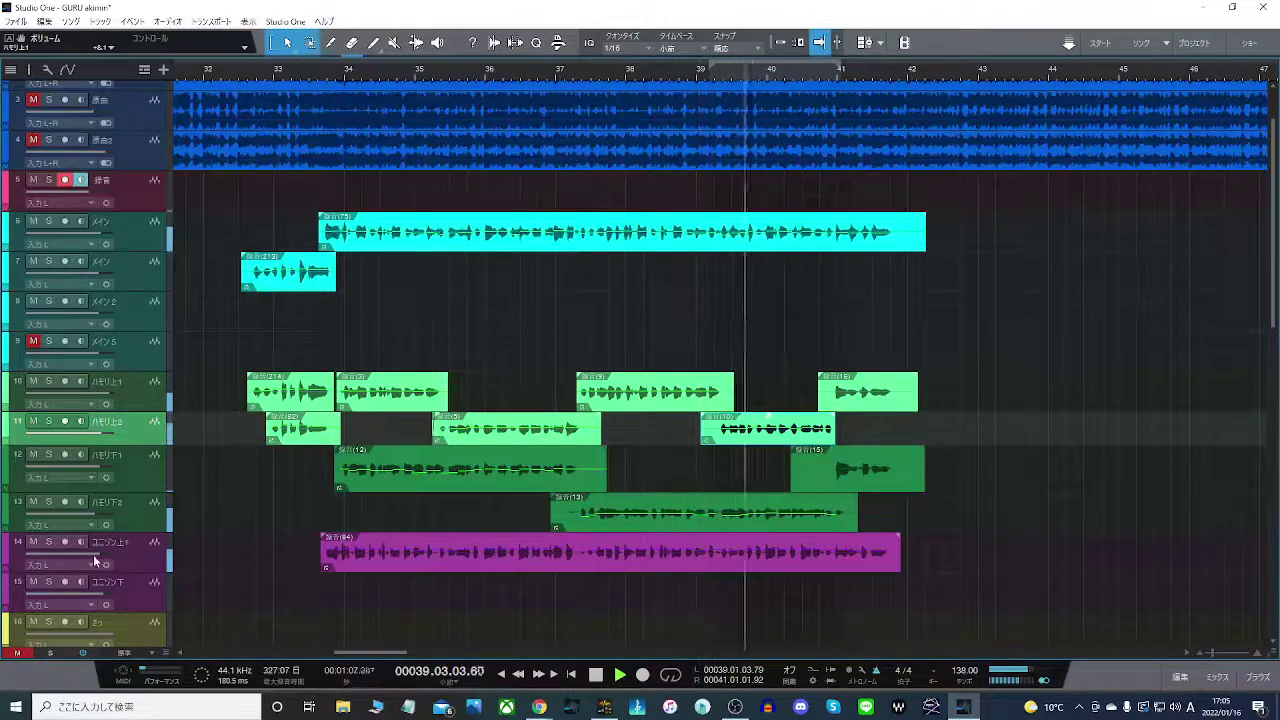
{"action": "left_click_drag", "start_coordinate": [92, 555], "coordinate": [67, 563]}
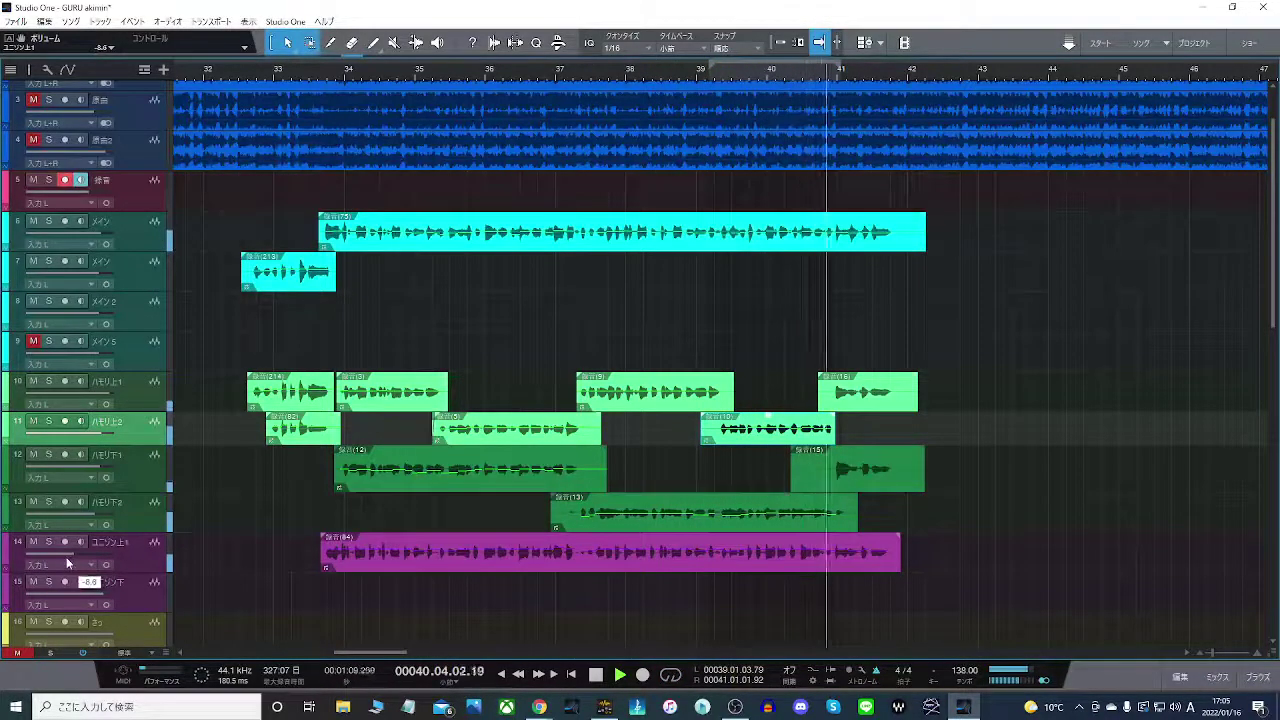
- Play the arrangement from about bar 34 to check the balance of the main, harmony and unison tracks
{"action": "left_click", "coordinate": [337, 68]}
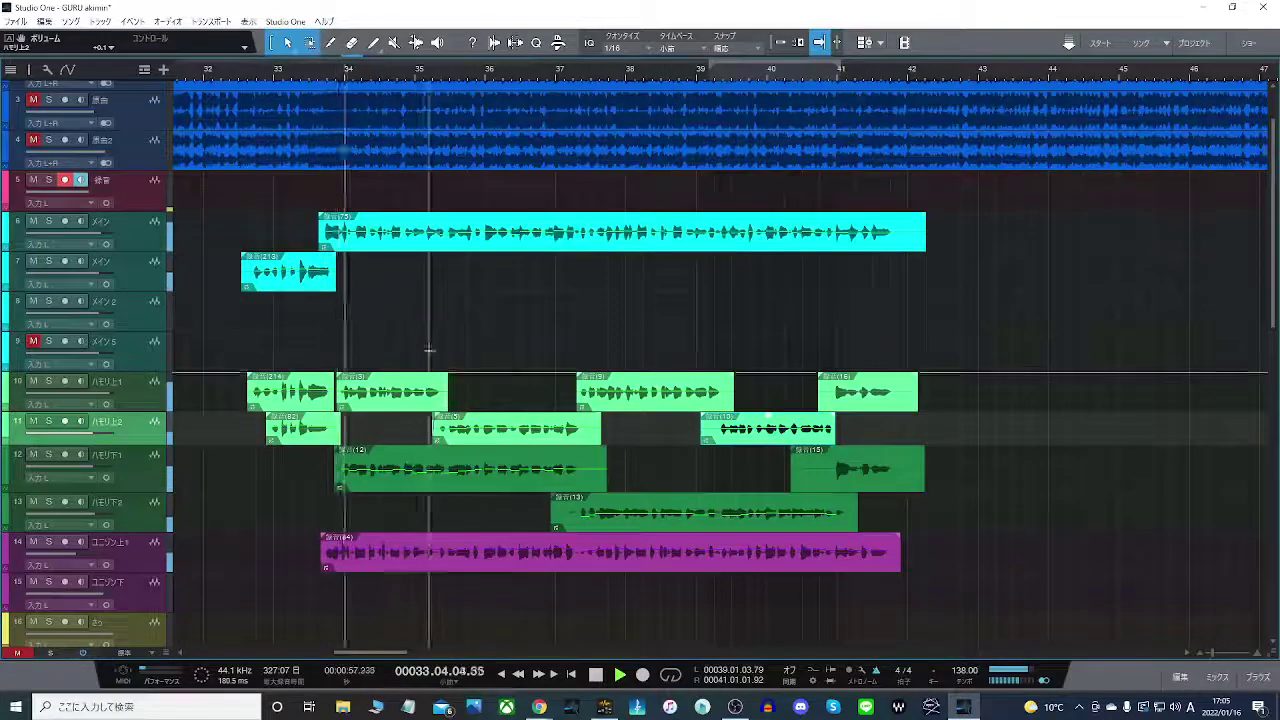
{"action": "scroll", "coordinate": [428, 349], "scroll_direction": "down", "scroll_amount": 4}
{"action": "scroll", "coordinate": [431, 353], "scroll_direction": "up", "scroll_amount": 2}
{"action": "scroll", "coordinate": [431, 353], "scroll_direction": "up", "scroll_amount": 3}
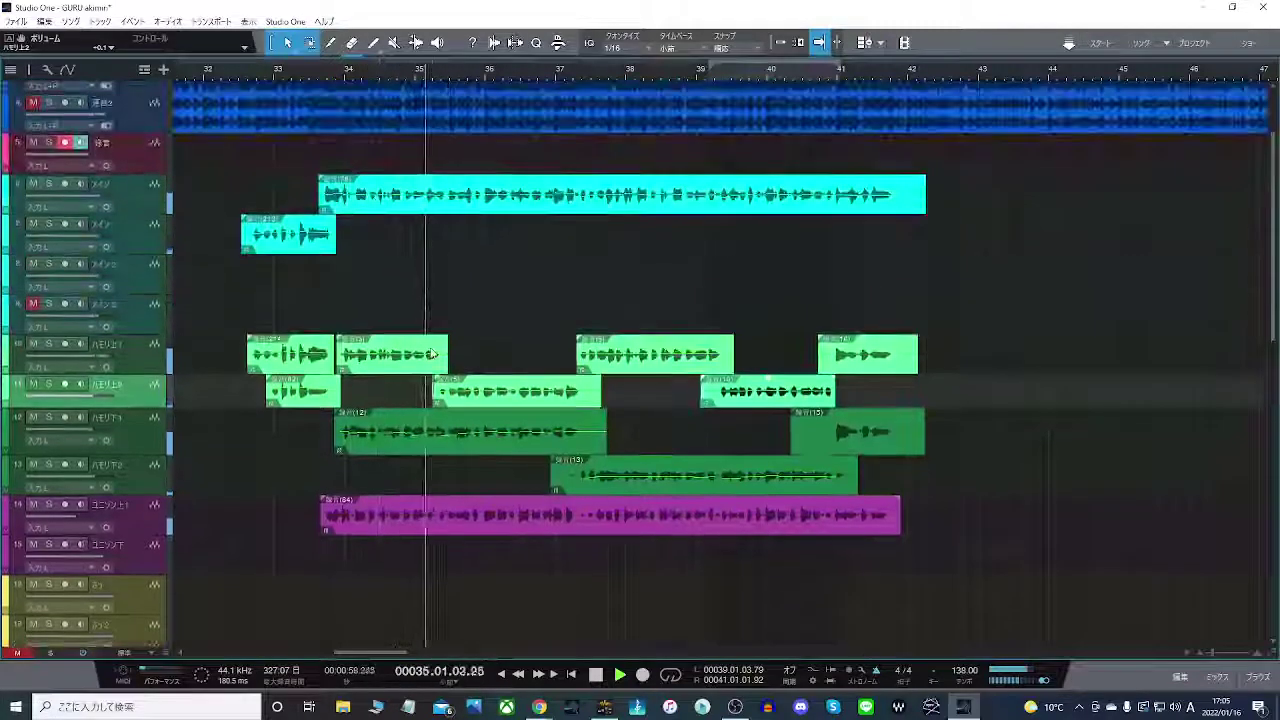